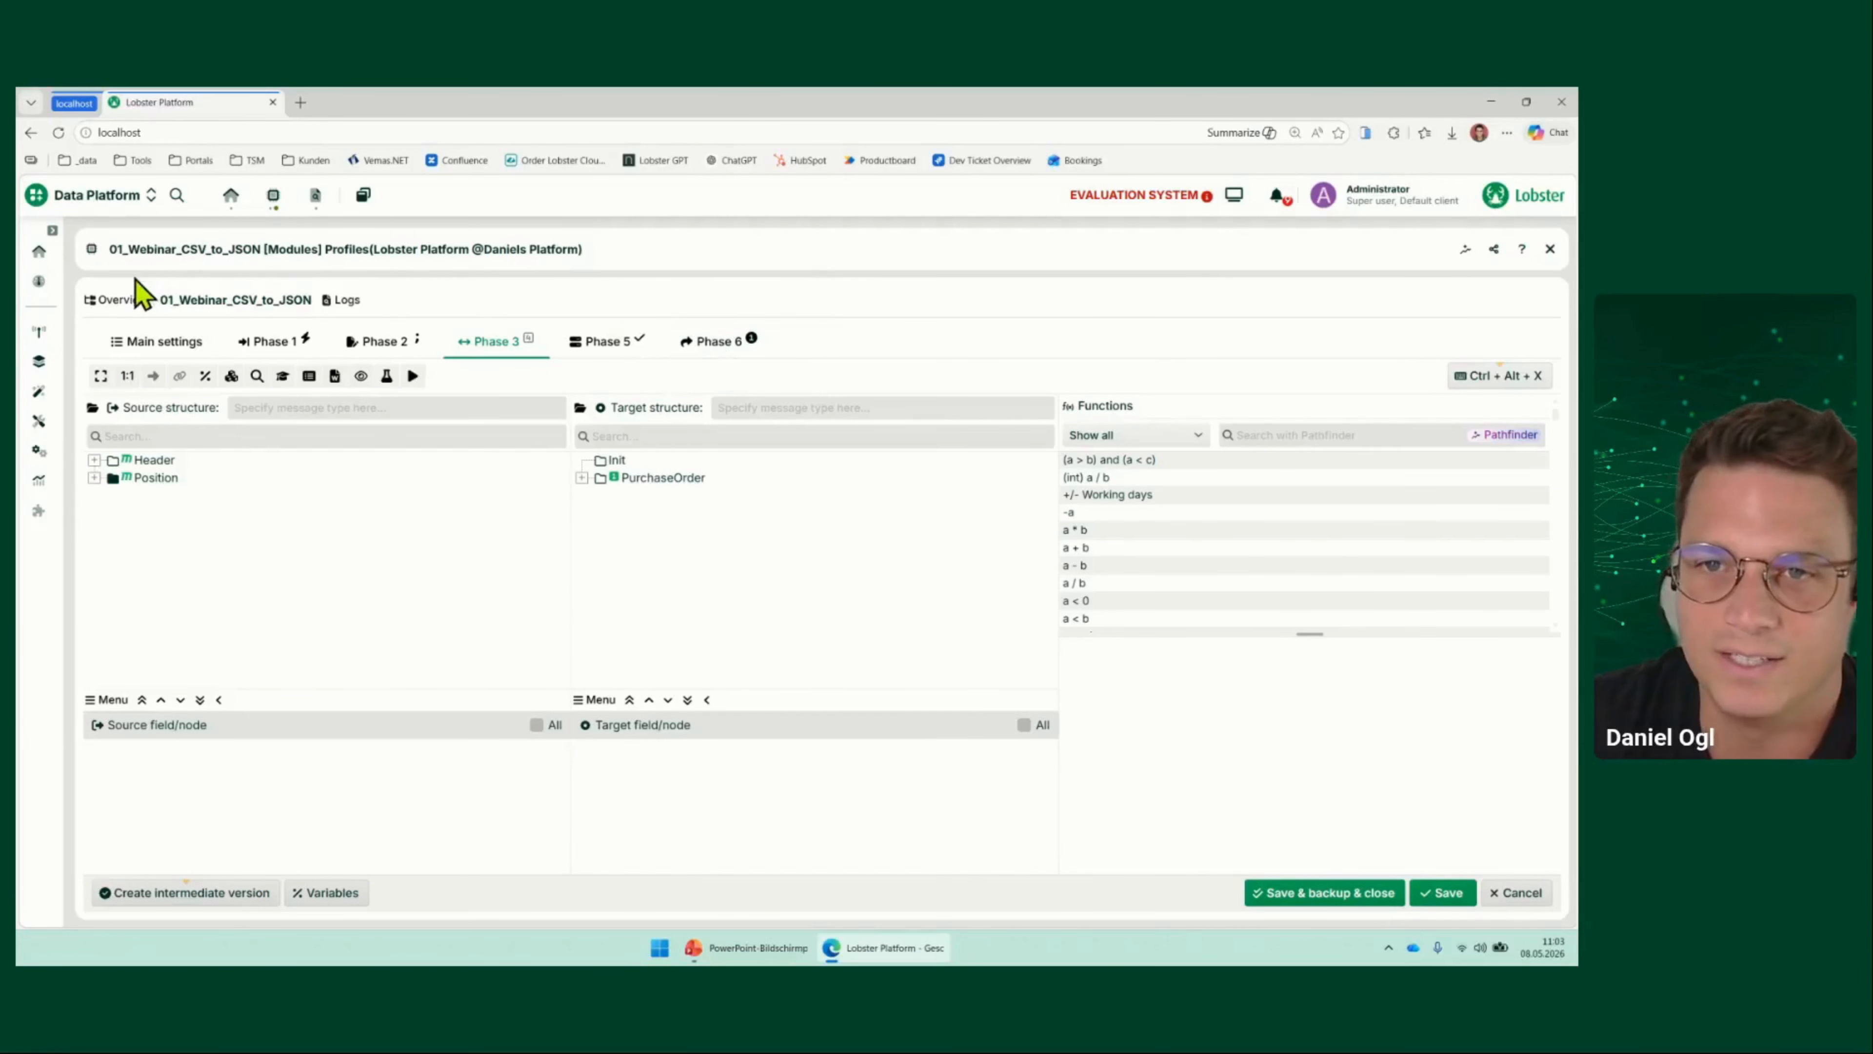
# Open the Webinar_Currencies_WebService_to_DB profile from the profile overview, discarding unsaved changes in the profile currently open
pyautogui.click(113, 301)
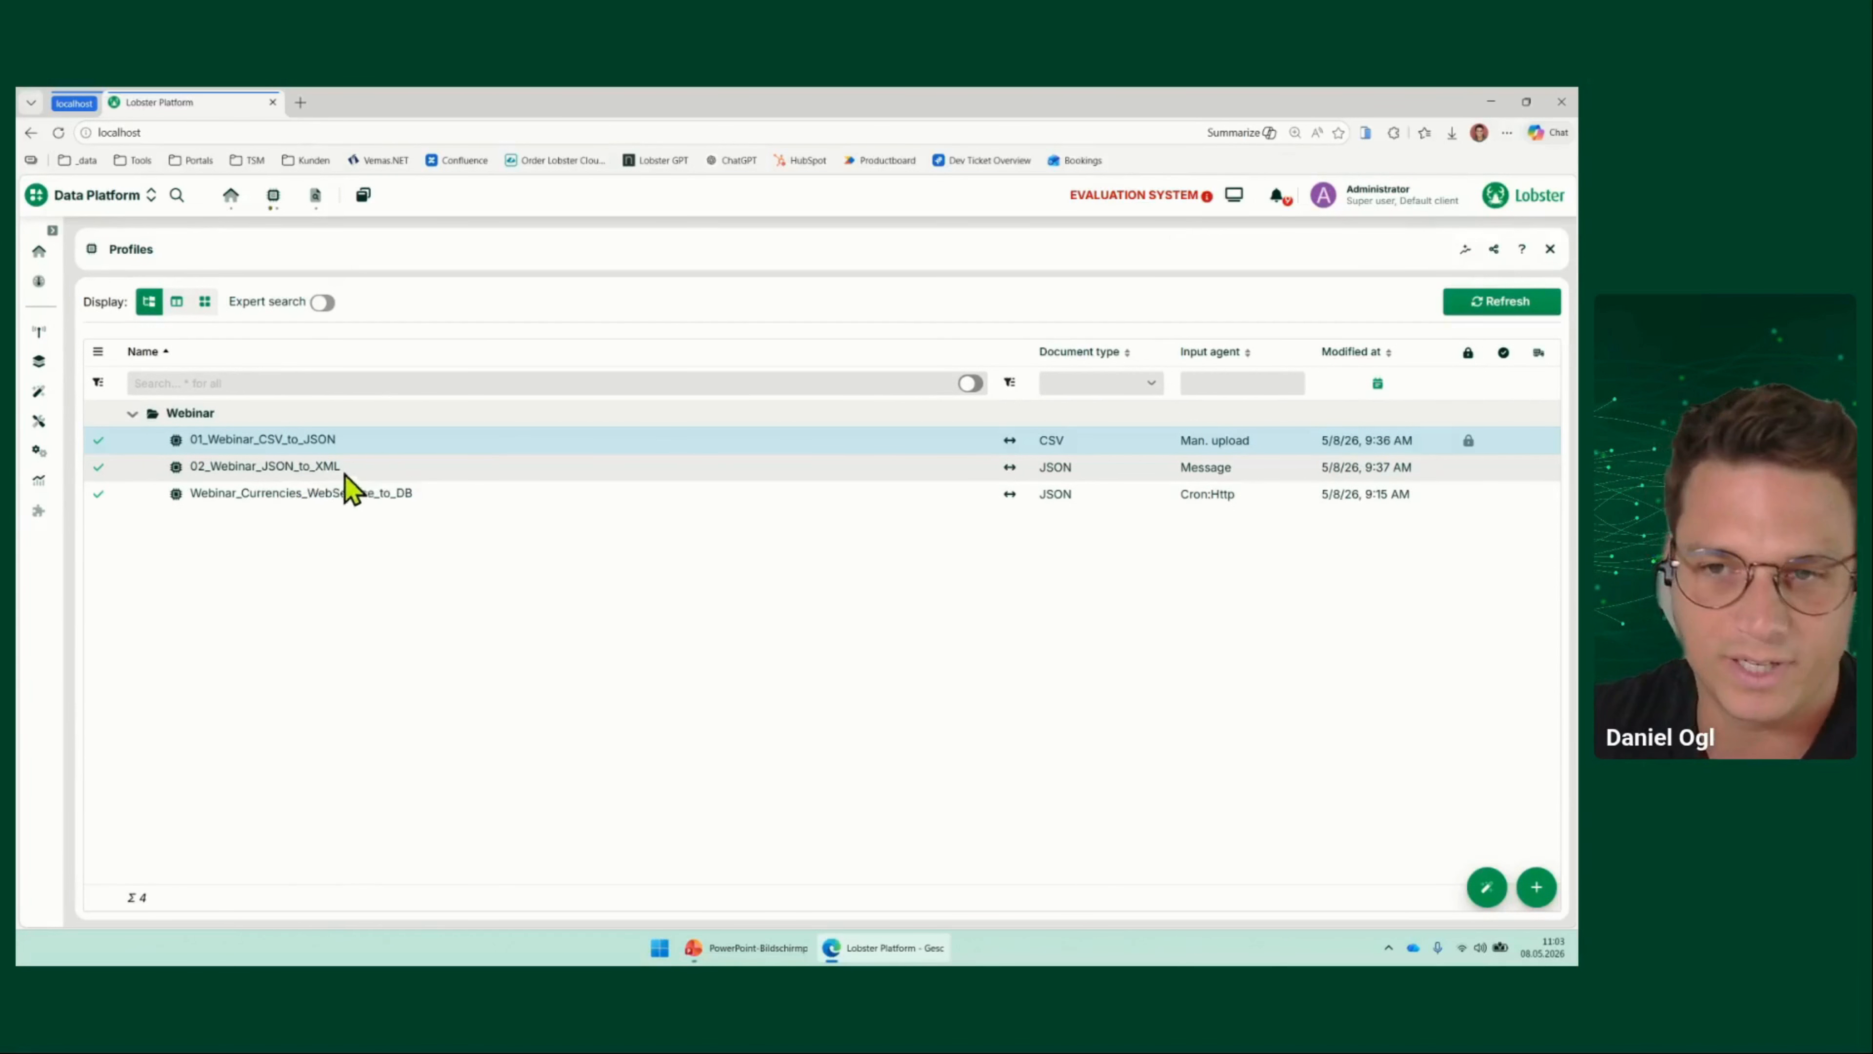
pyautogui.click(326, 465)
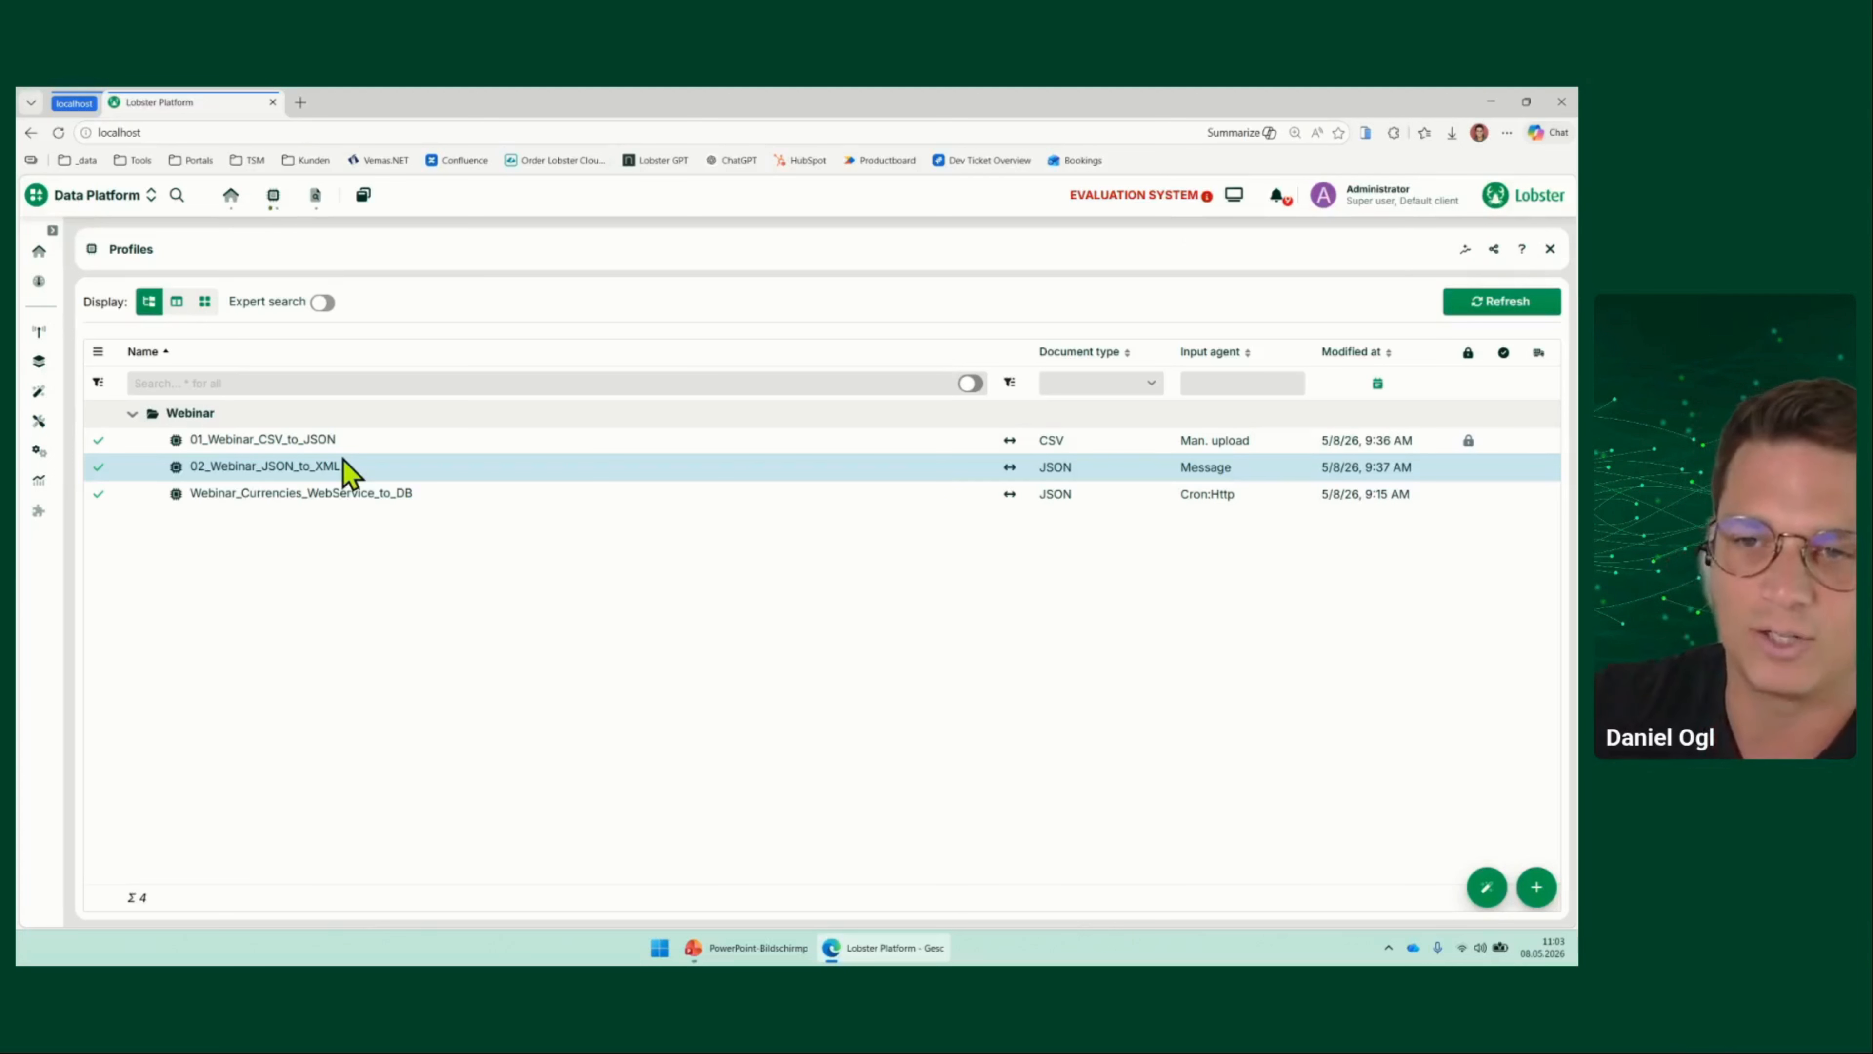
pyautogui.doubleClick(309, 493)
pyautogui.press('Escape')
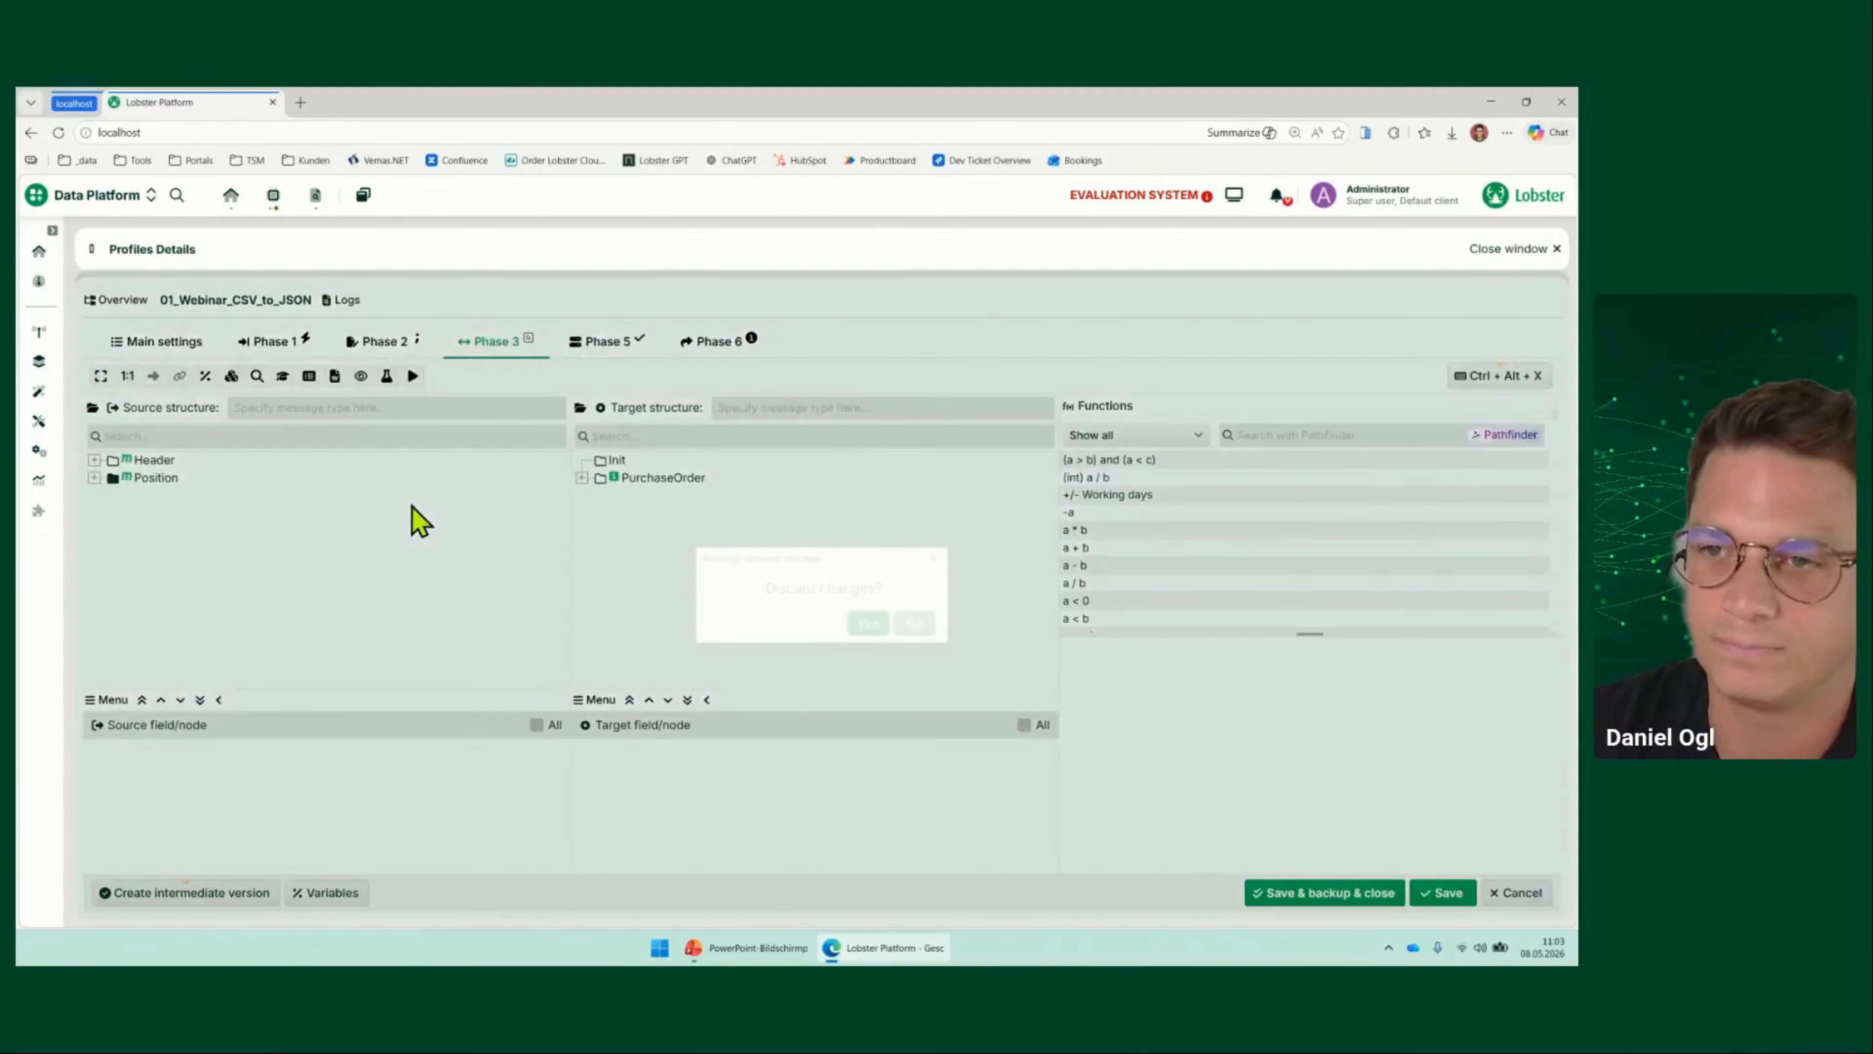
pyautogui.click(859, 626)
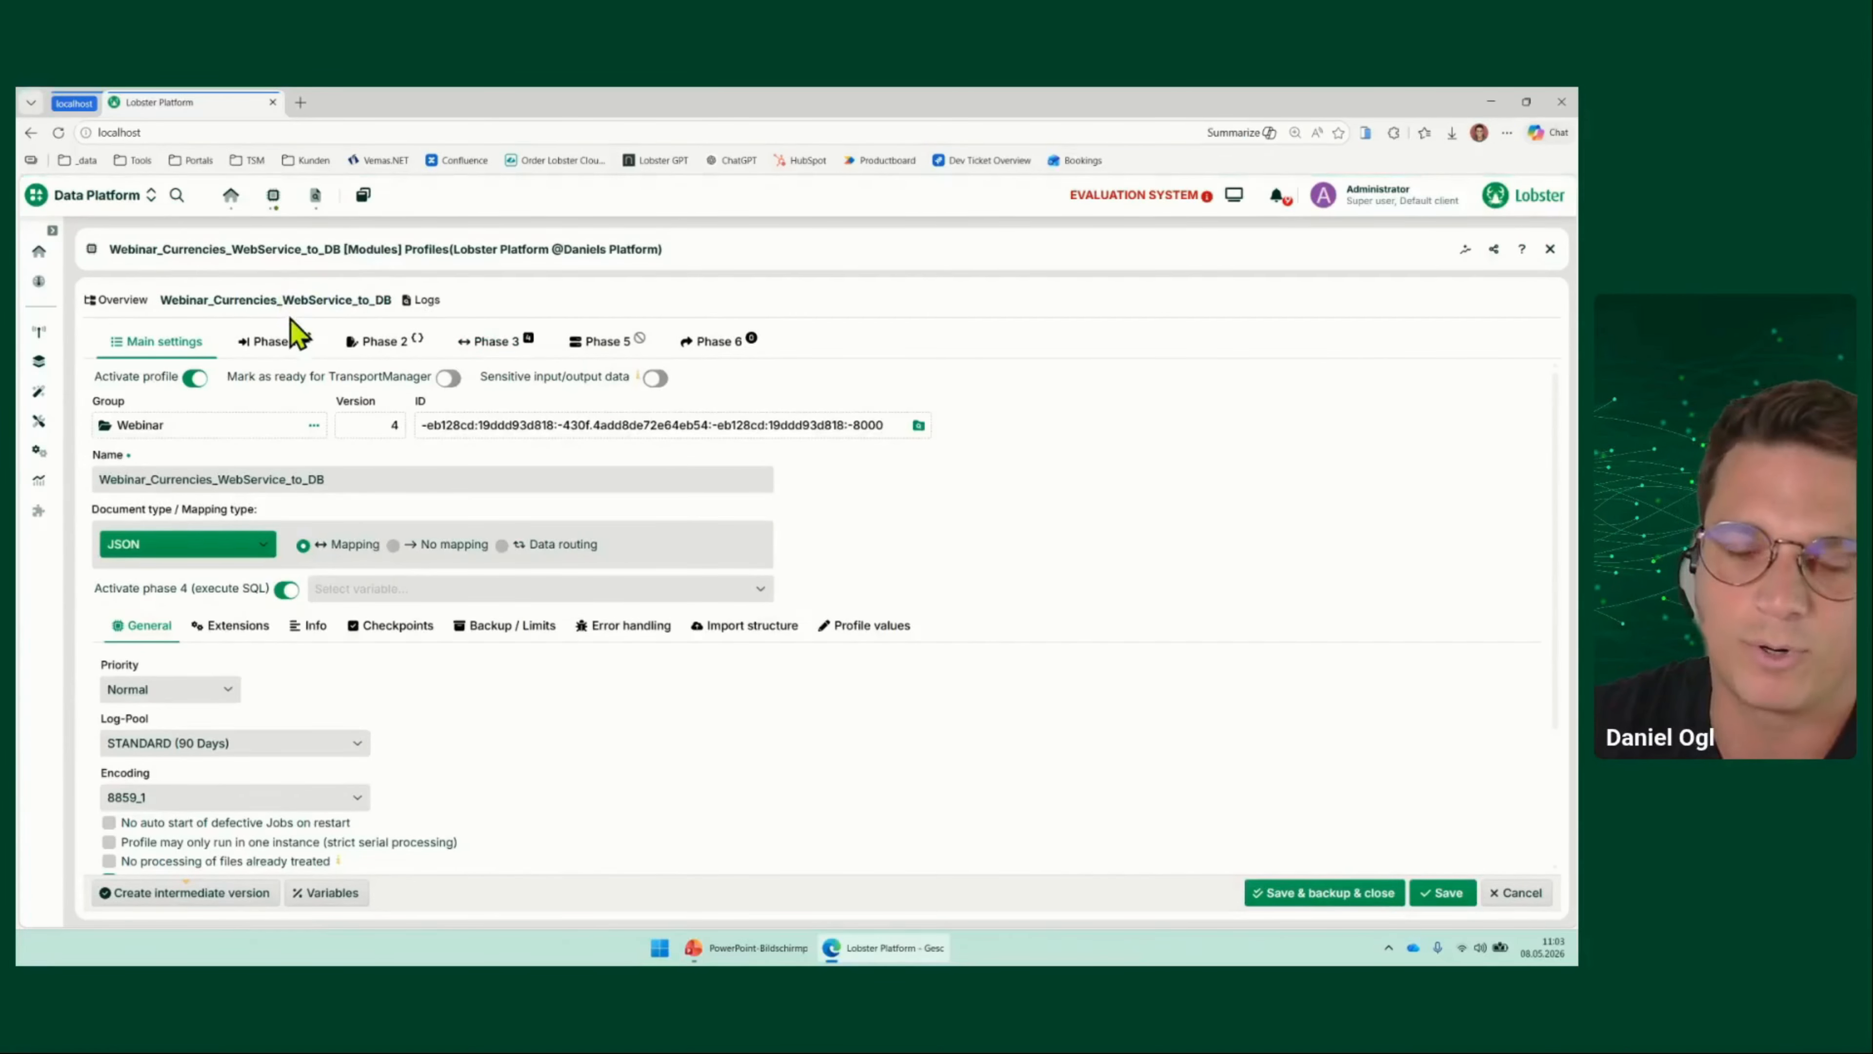
# Review the currencies profile's HTTP input settings in Phase 1 and its Phase 3 mapping, then consult the PowerPoint slide on the possibilities
pyautogui.click(280, 348)
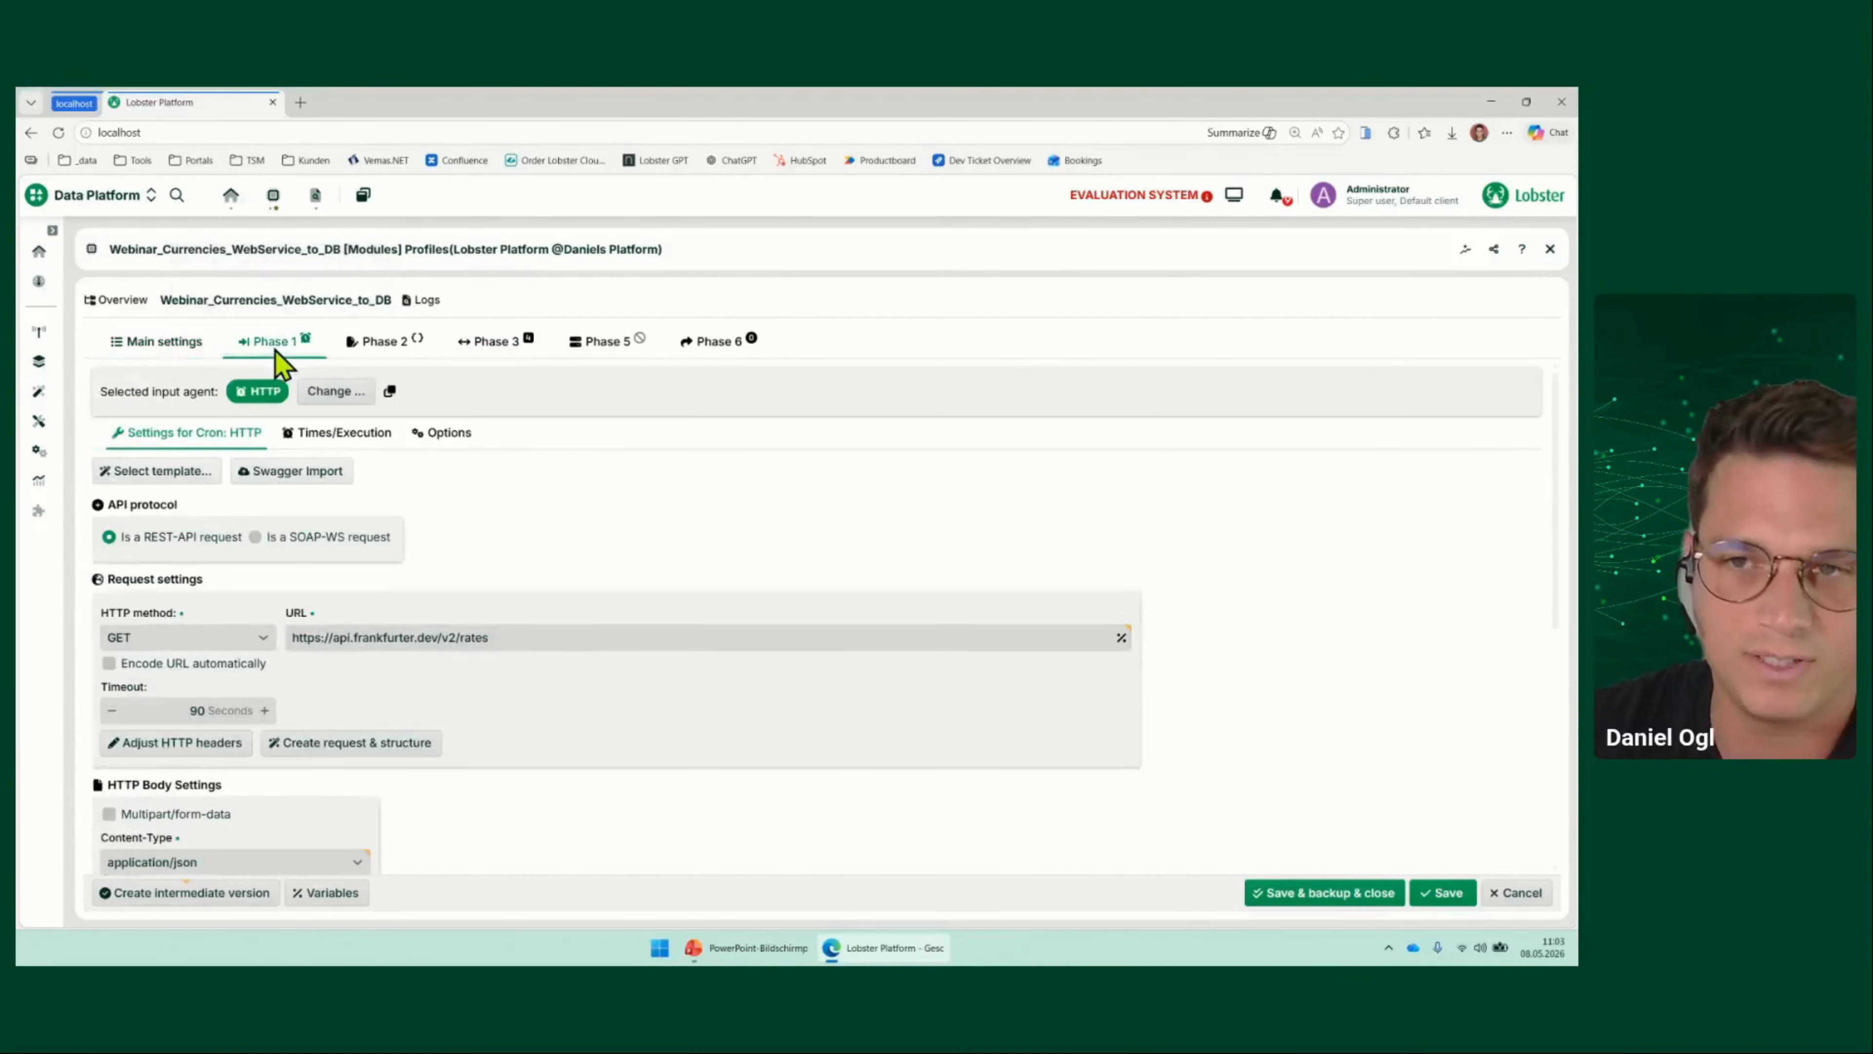
pyautogui.click(515, 353)
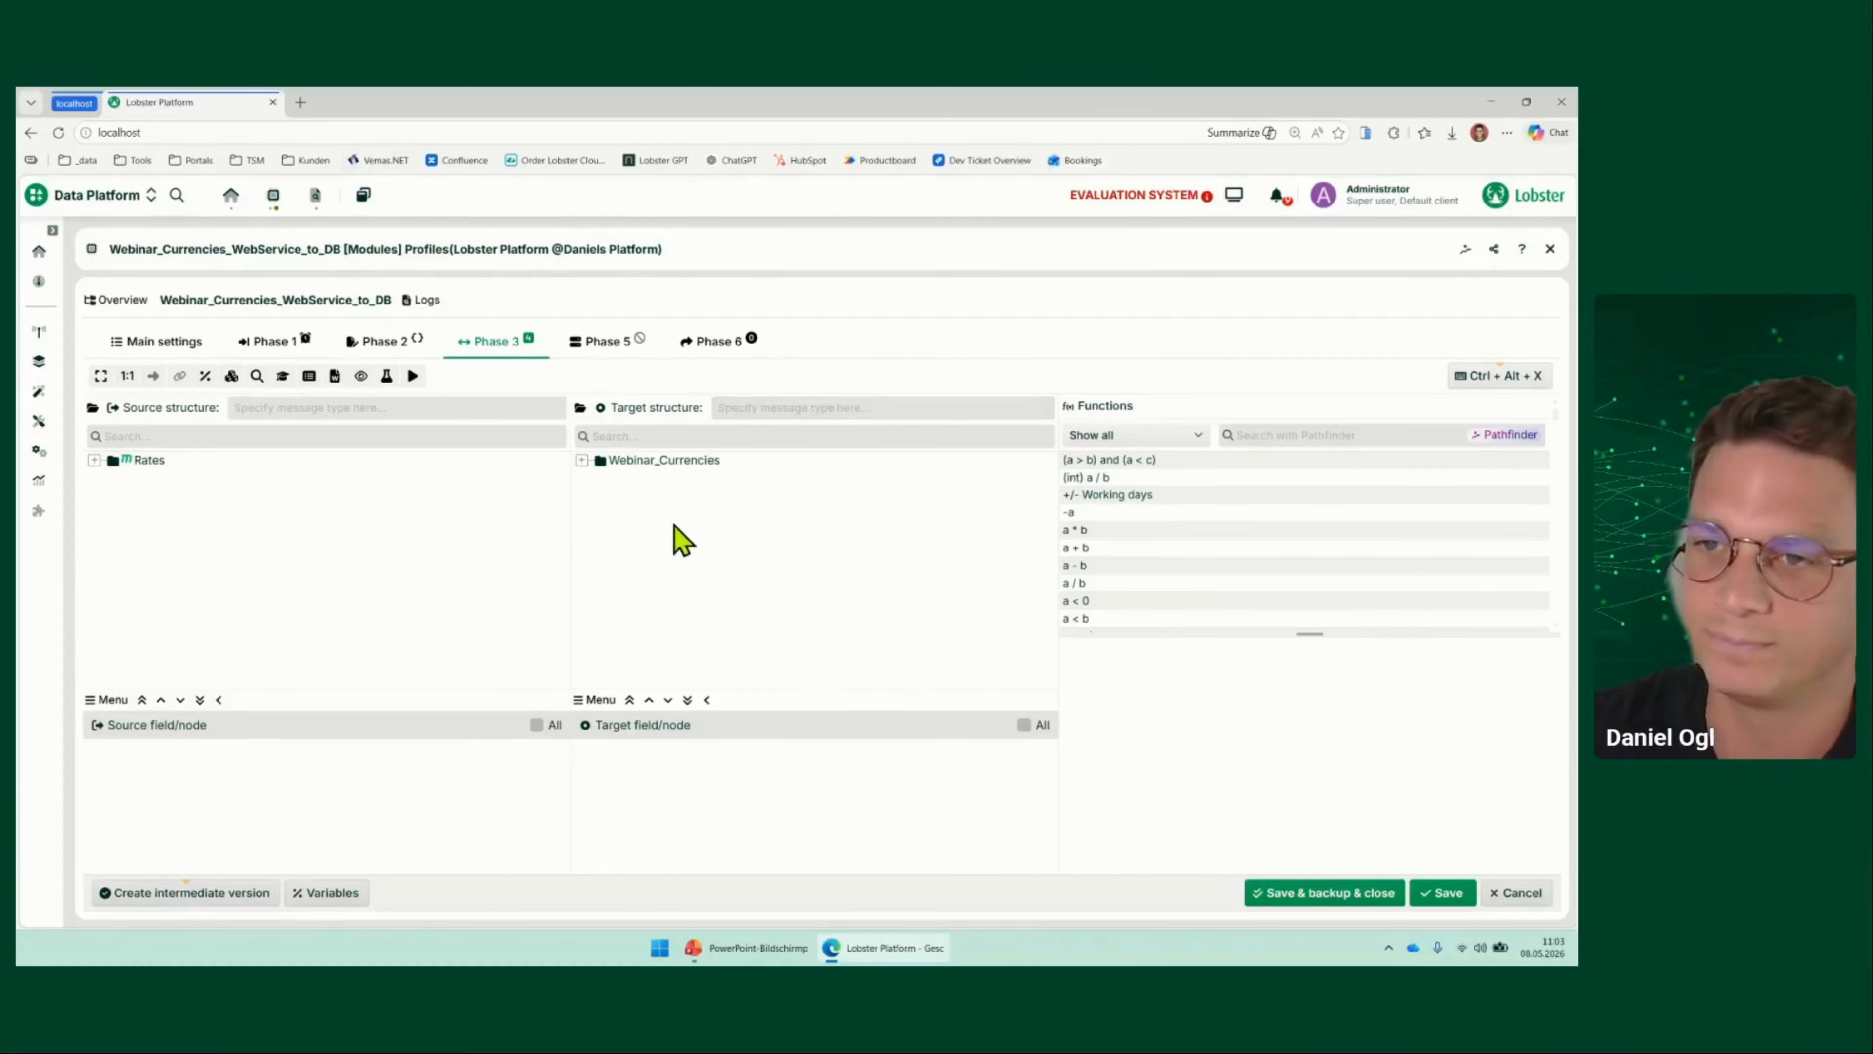
pyautogui.click(778, 959)
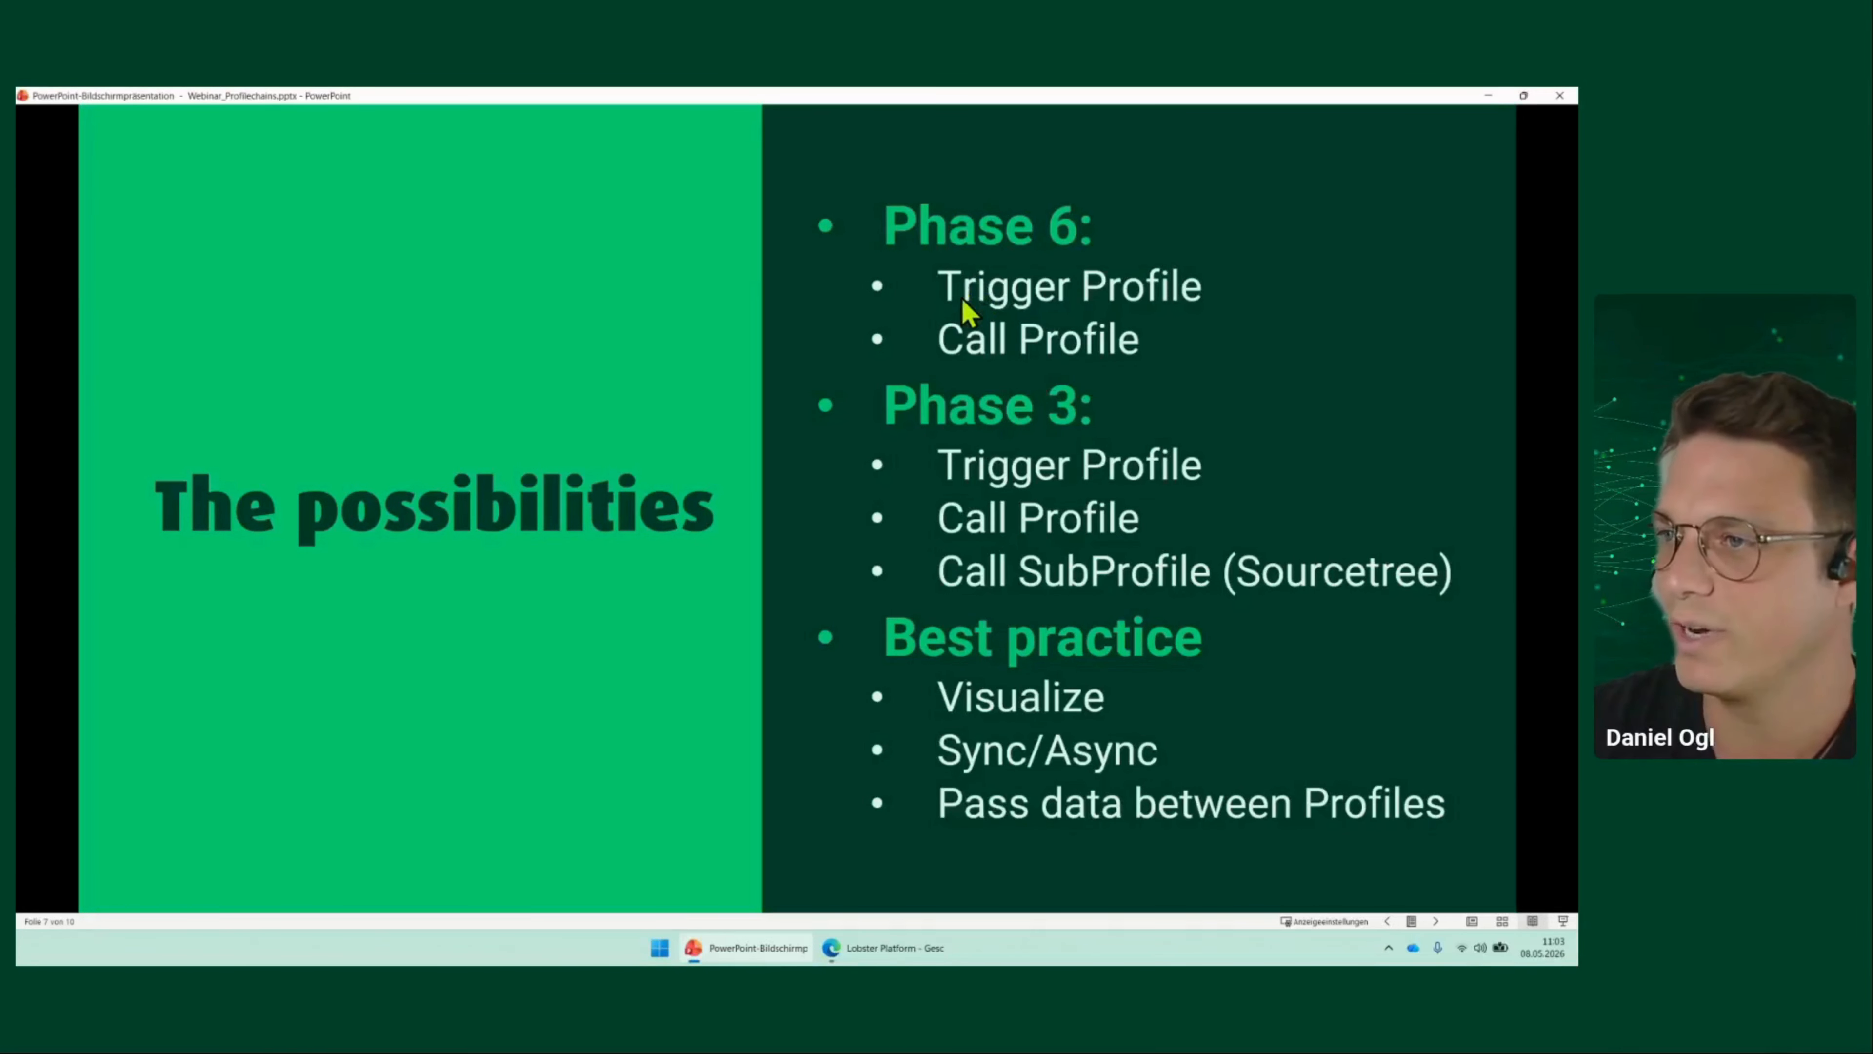
pyautogui.hotkey('alt', 'Tab')
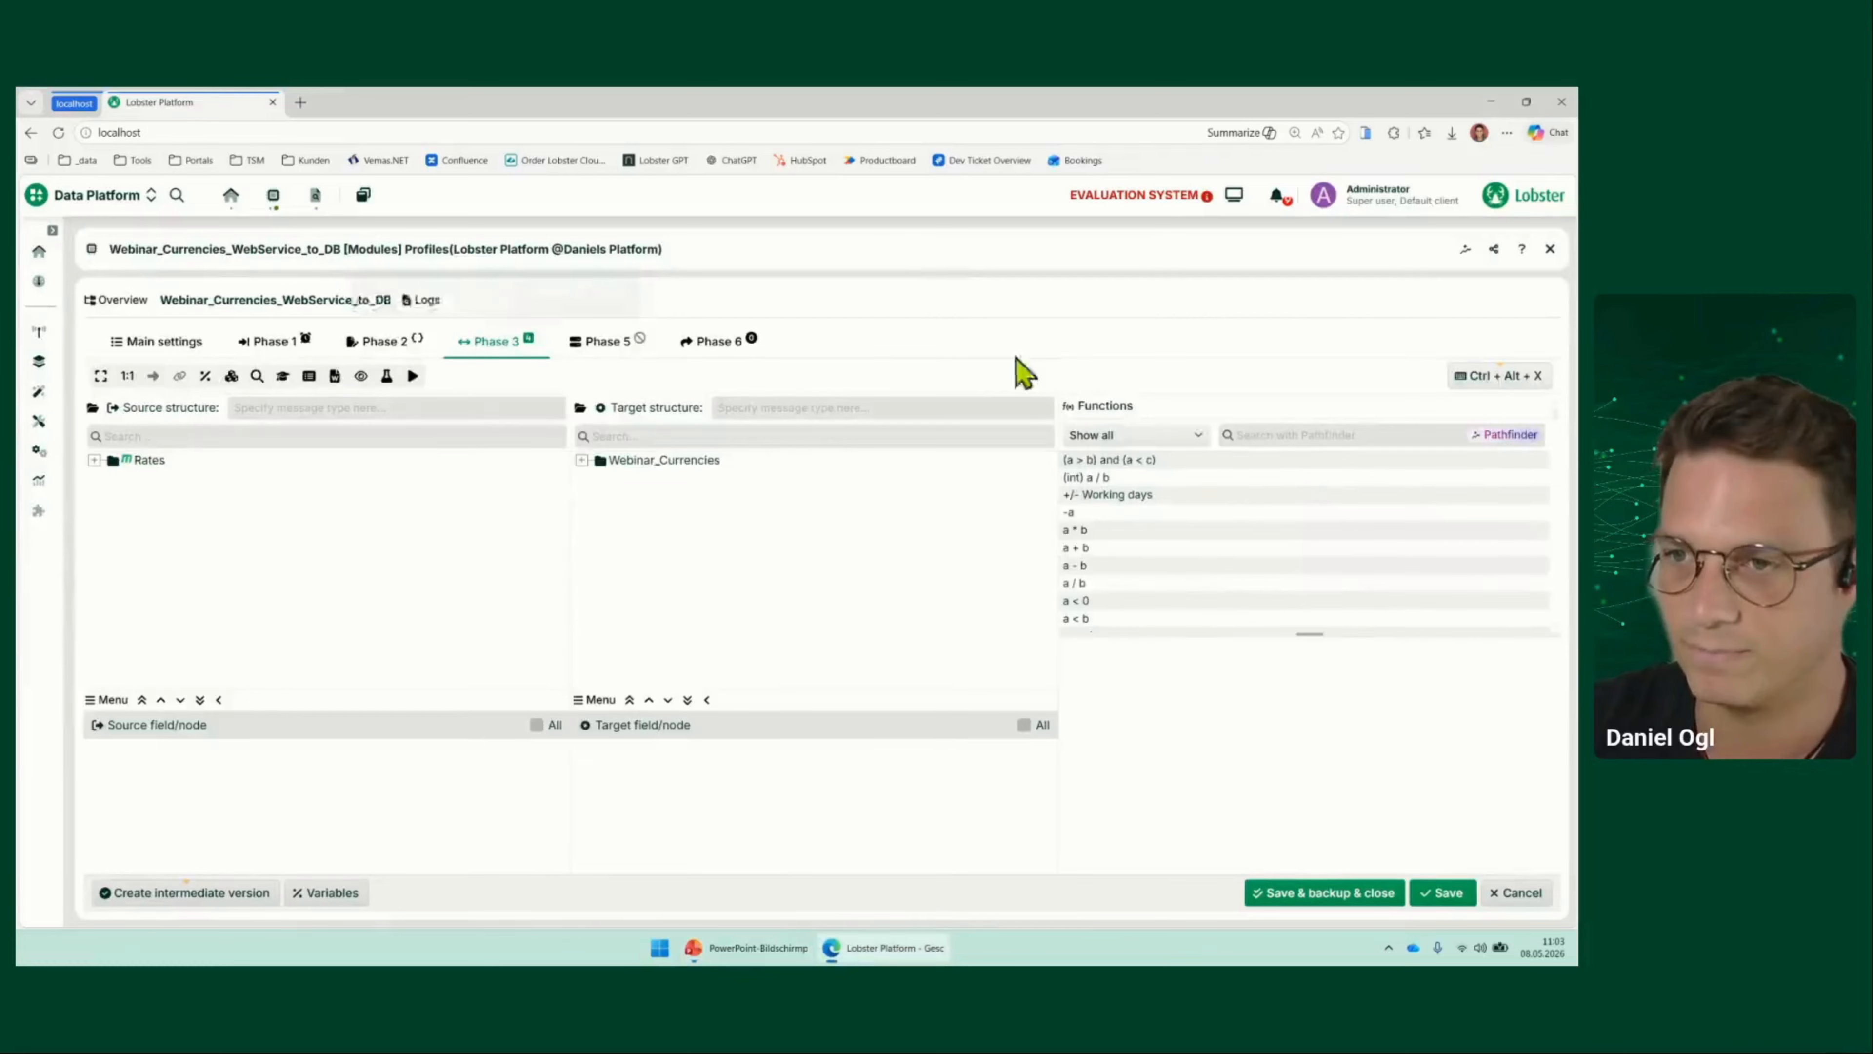
# Open the 01_Webinar_CSV_to_JSON profile at its Phase 6 responses, discarding unsaved changes in the currencies profile
pyautogui.click(125, 301)
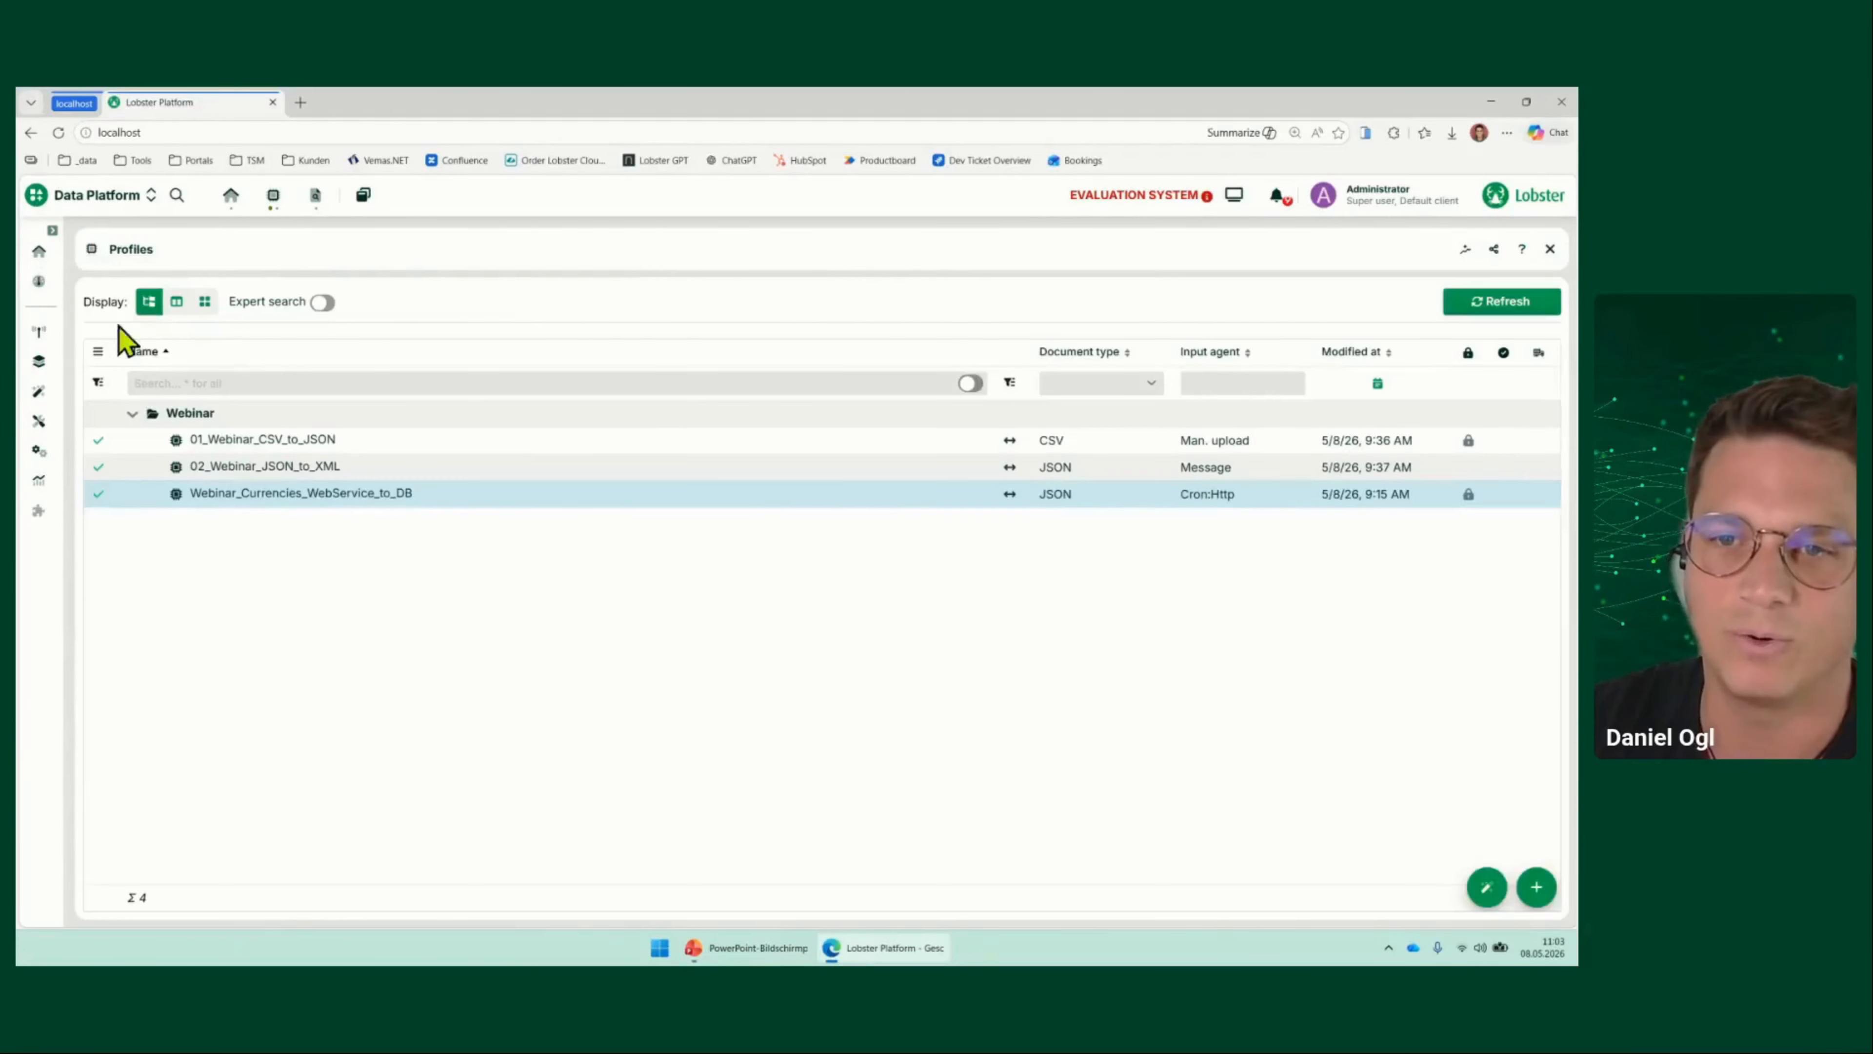
pyautogui.click(262, 442)
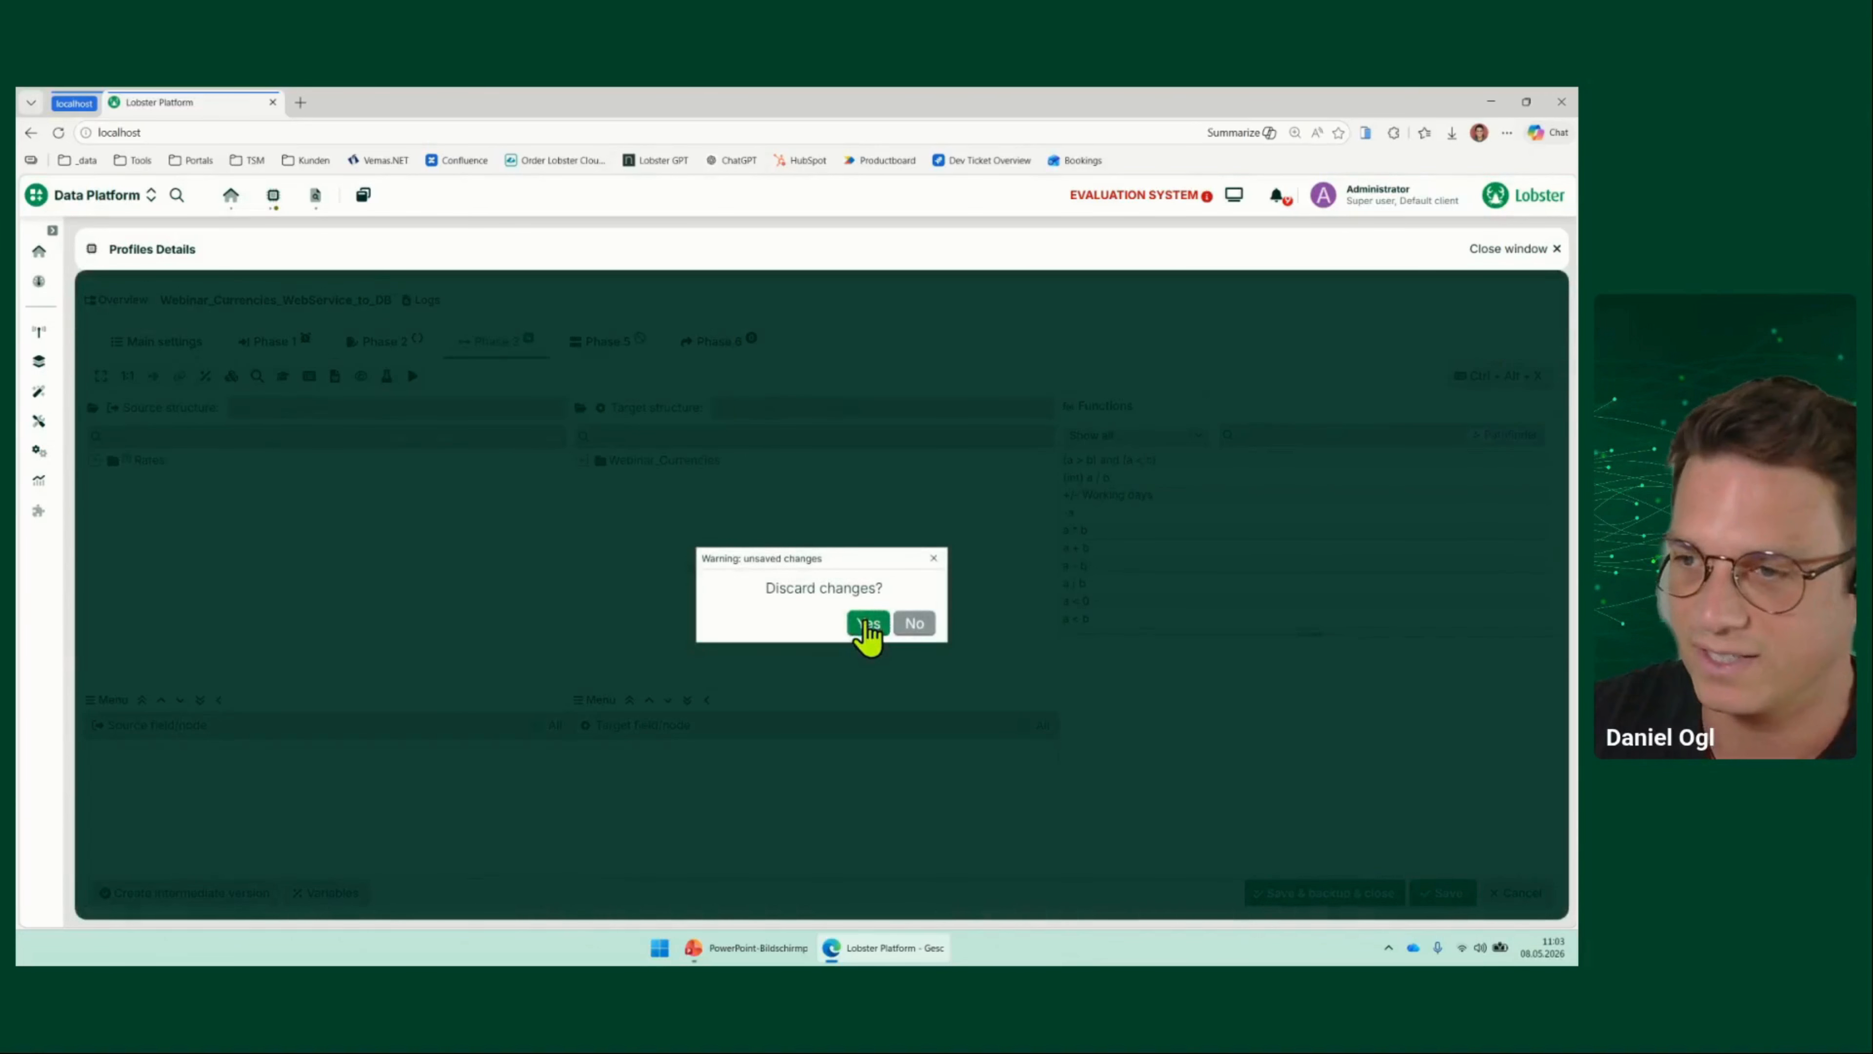
pyautogui.click(869, 624)
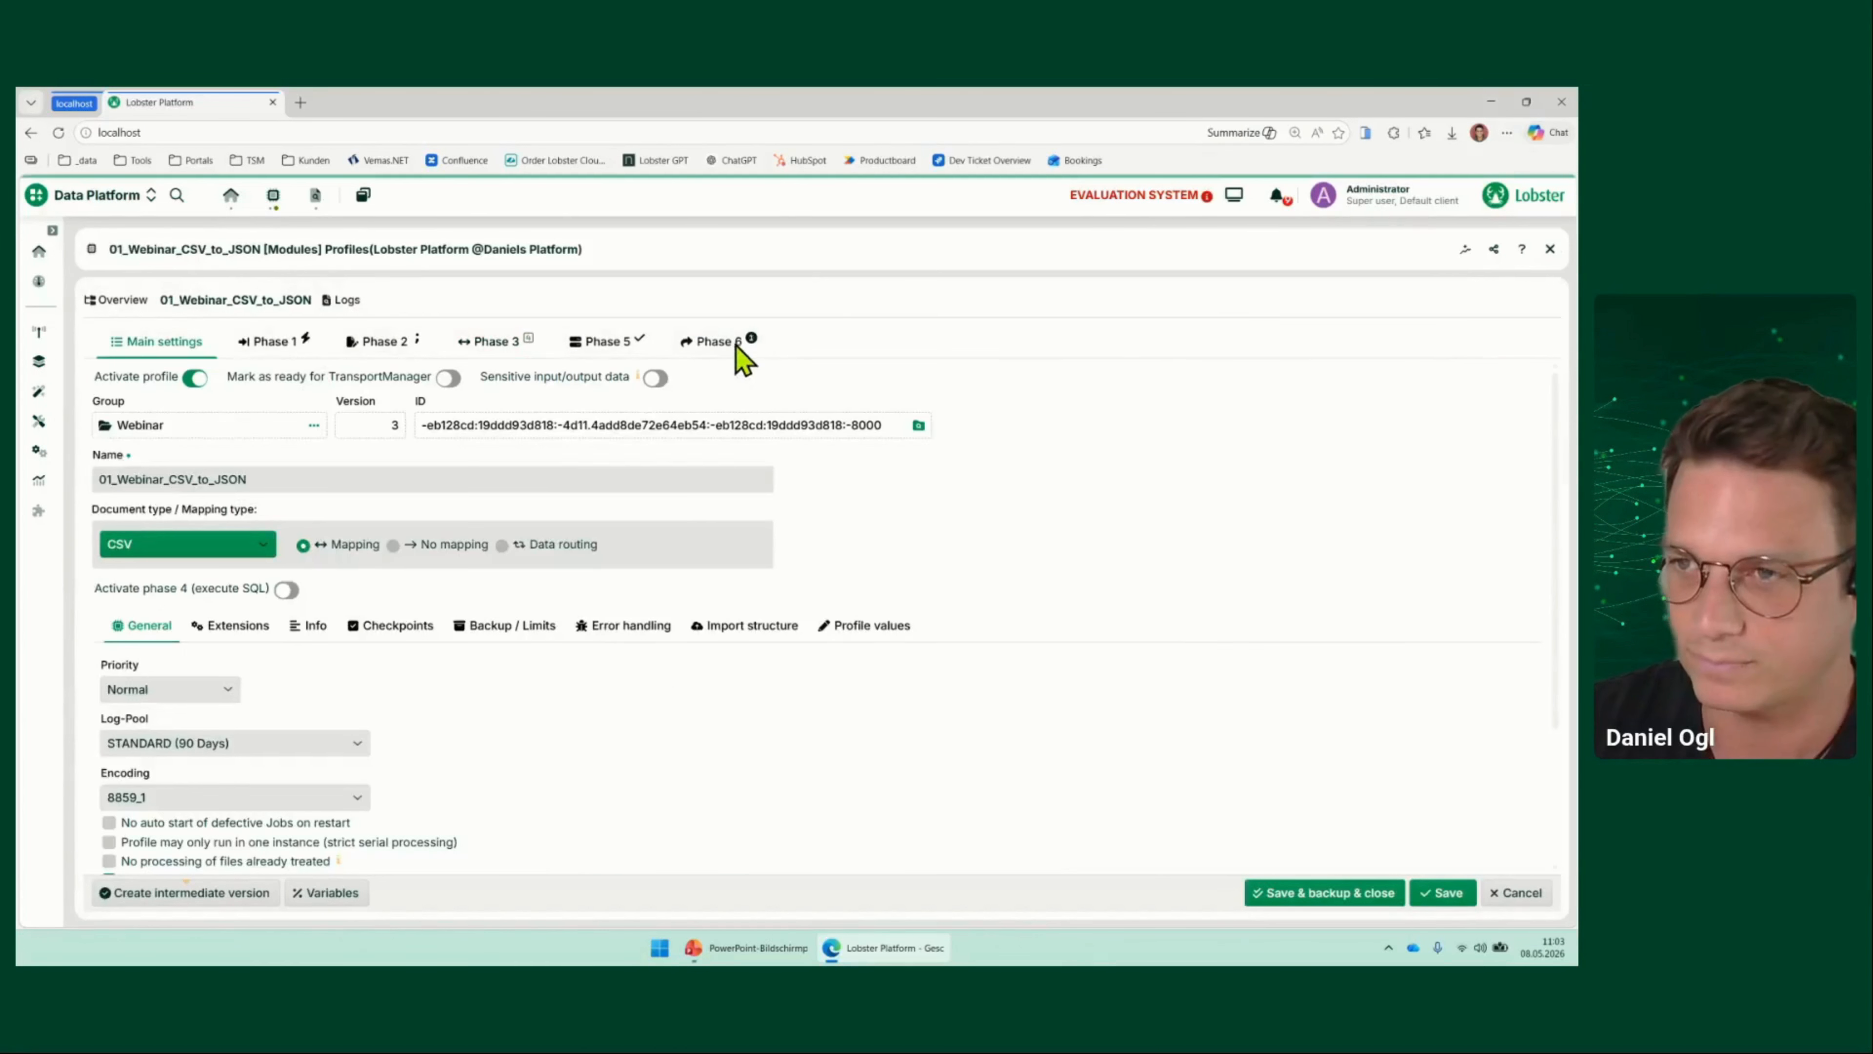
pyautogui.click(719, 342)
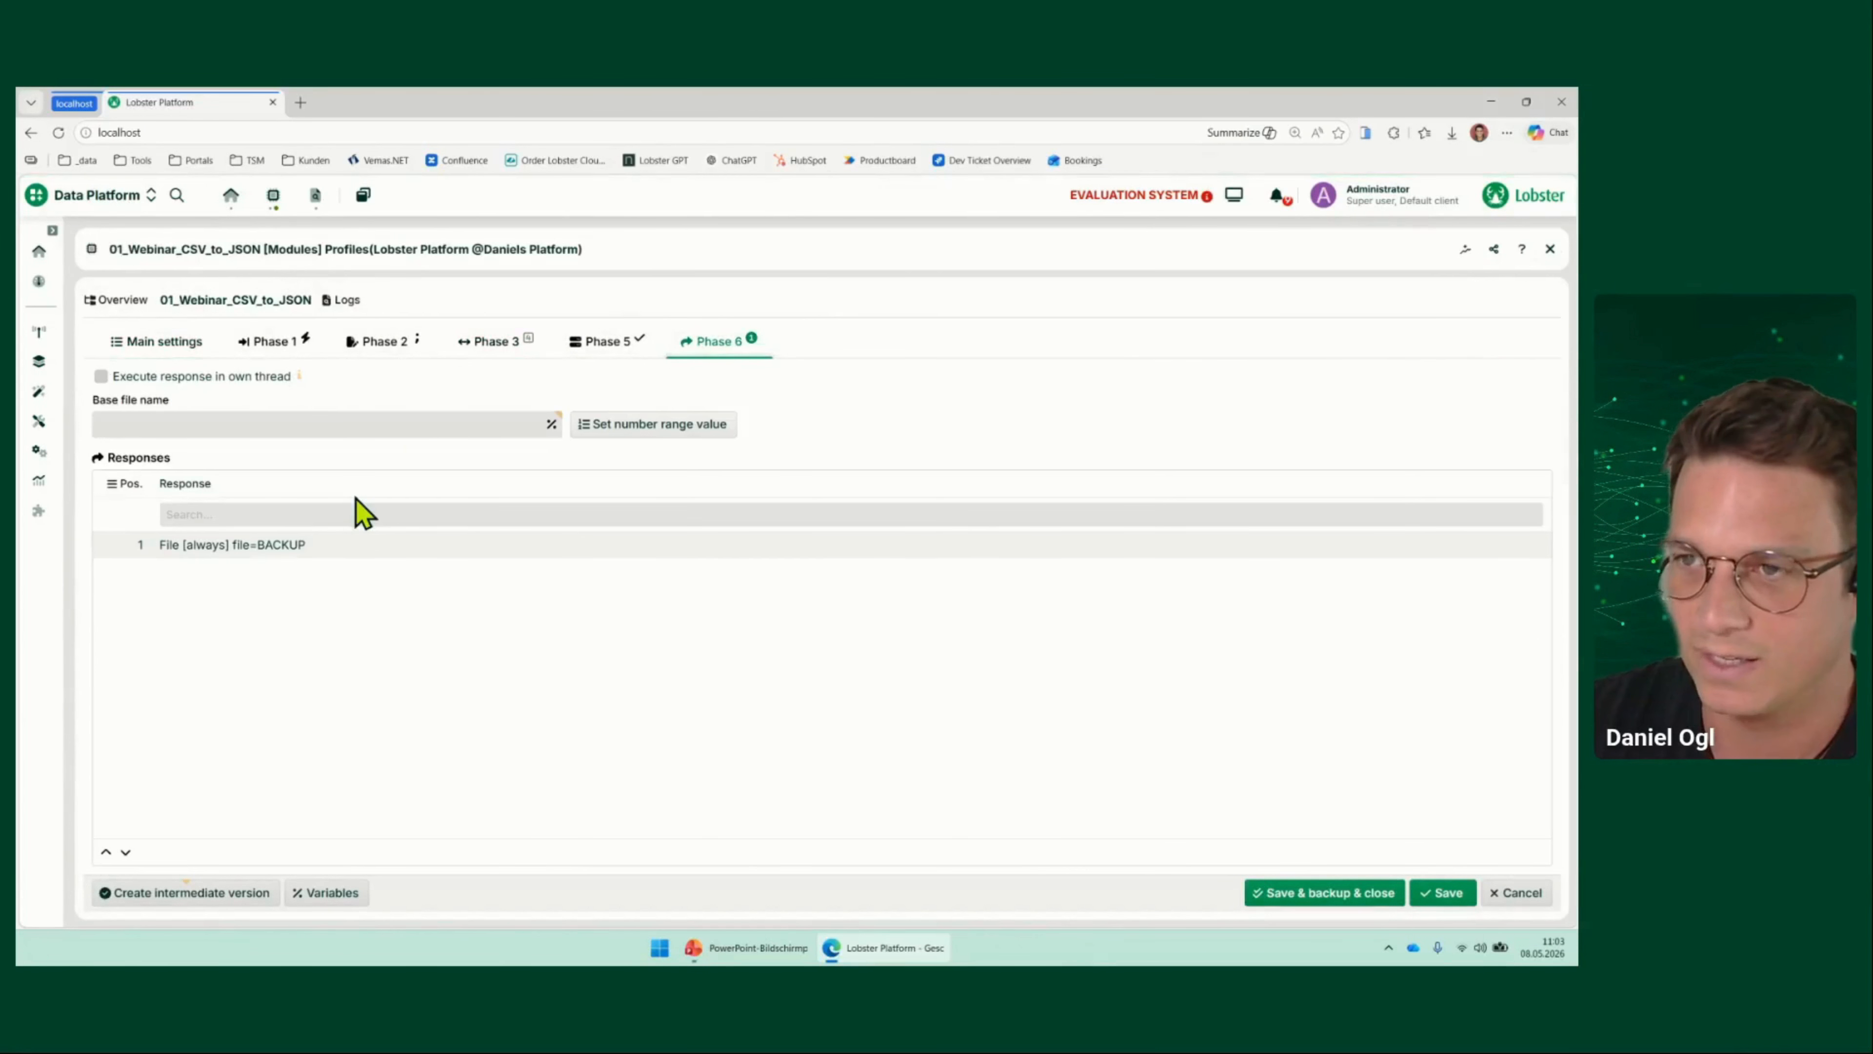
# Add a new Message response in Phase 6 and set its content to Trigger profile
pyautogui.rightClick(515, 629)
pyautogui.moveTo(649, 727)
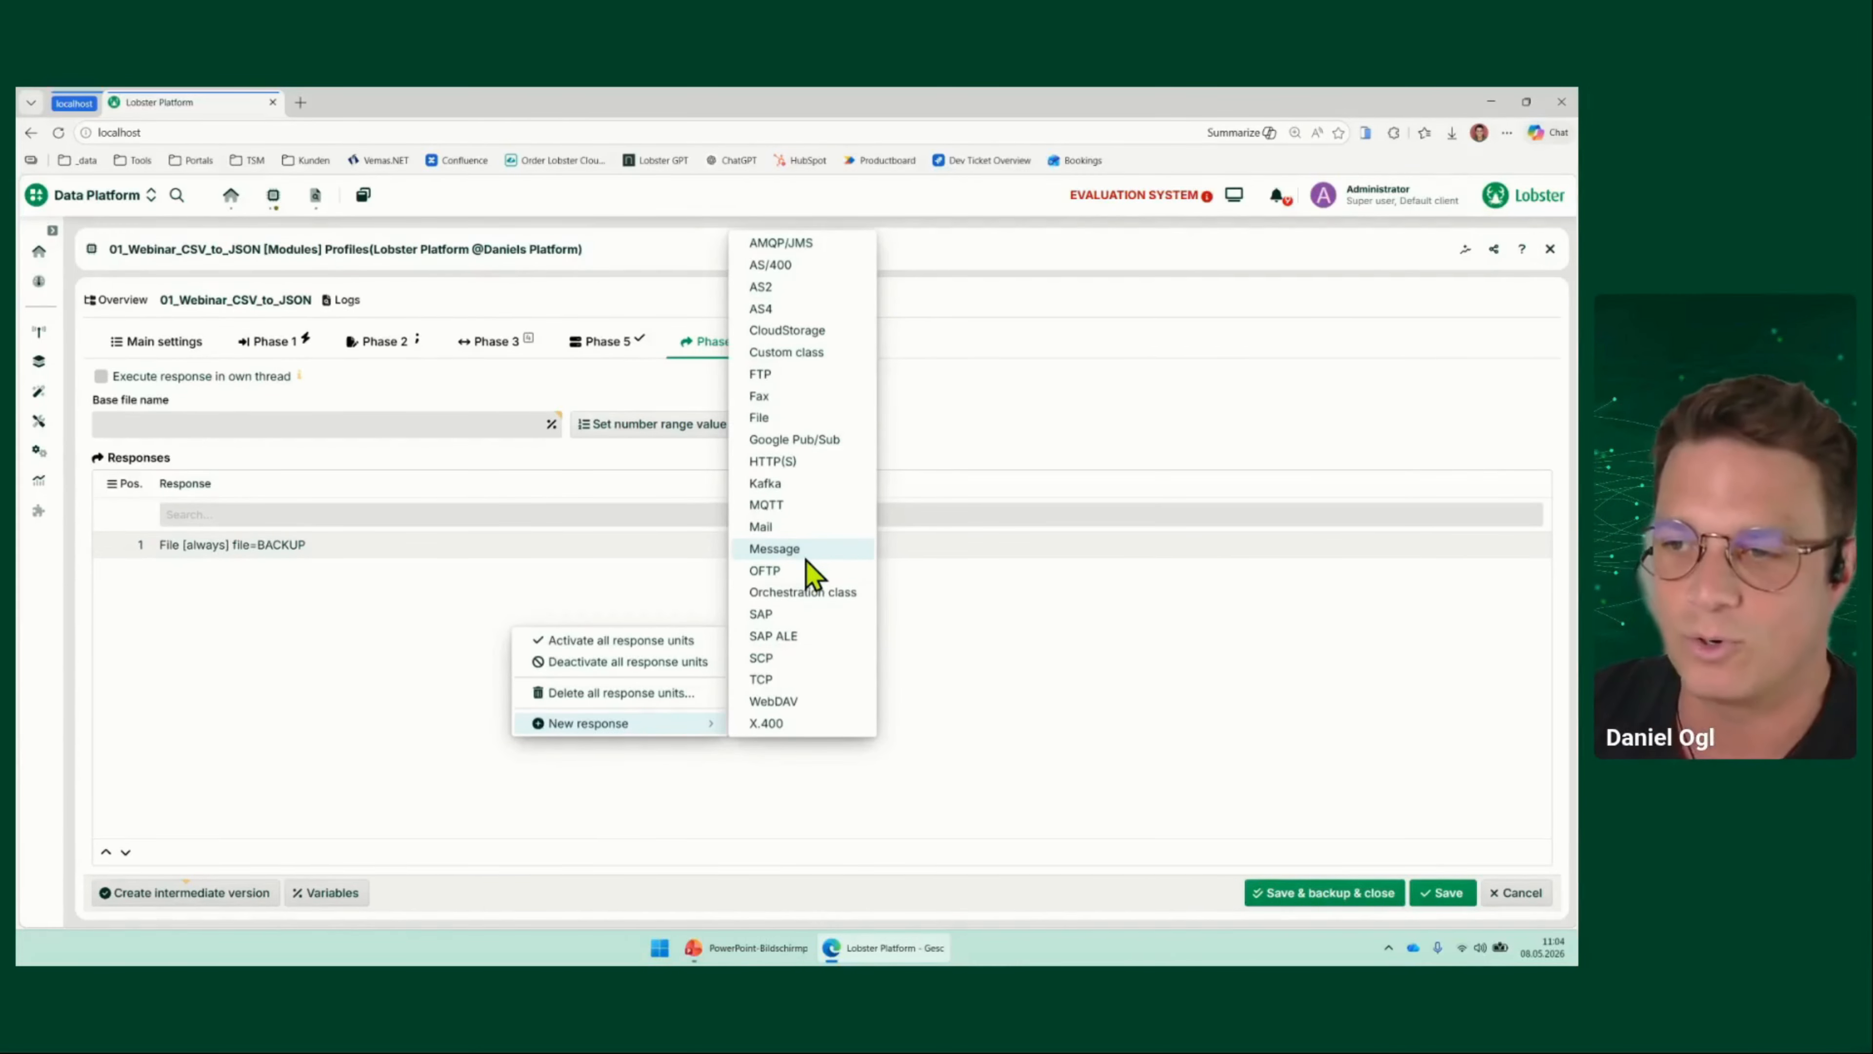
pyautogui.click(774, 548)
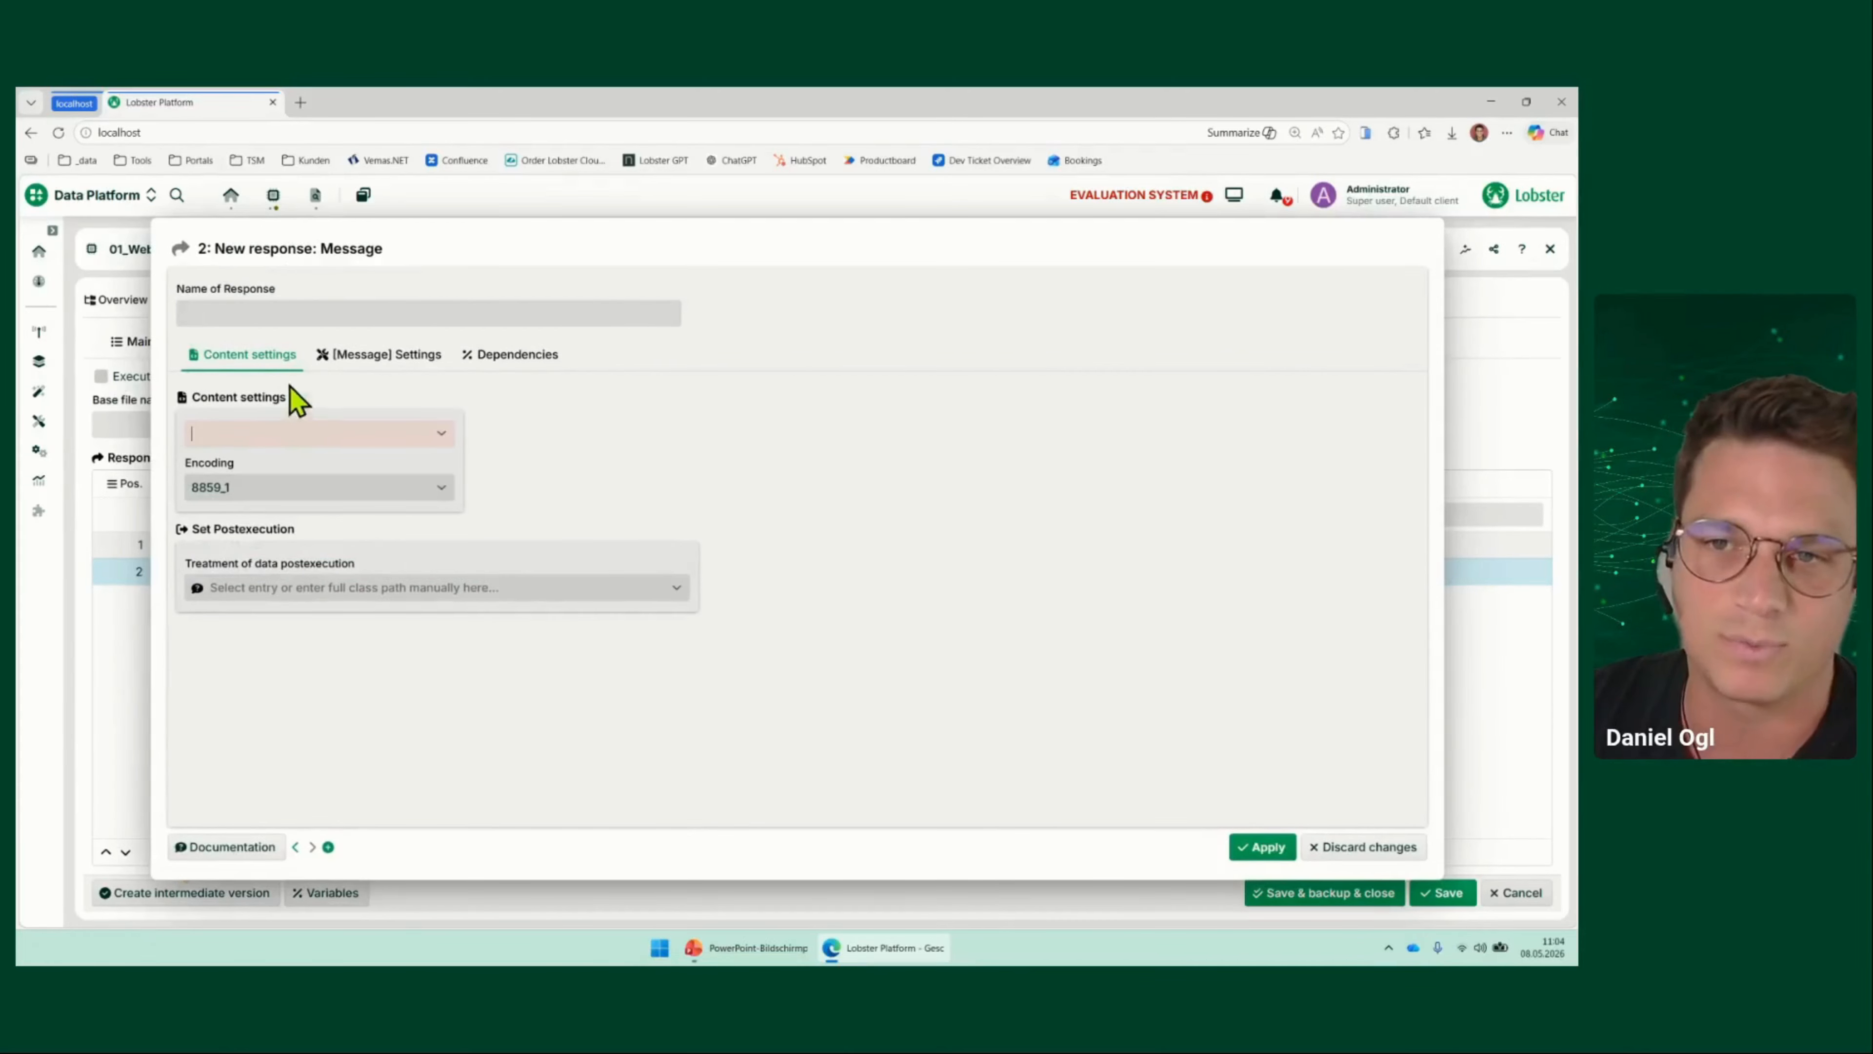
pyautogui.click(261, 434)
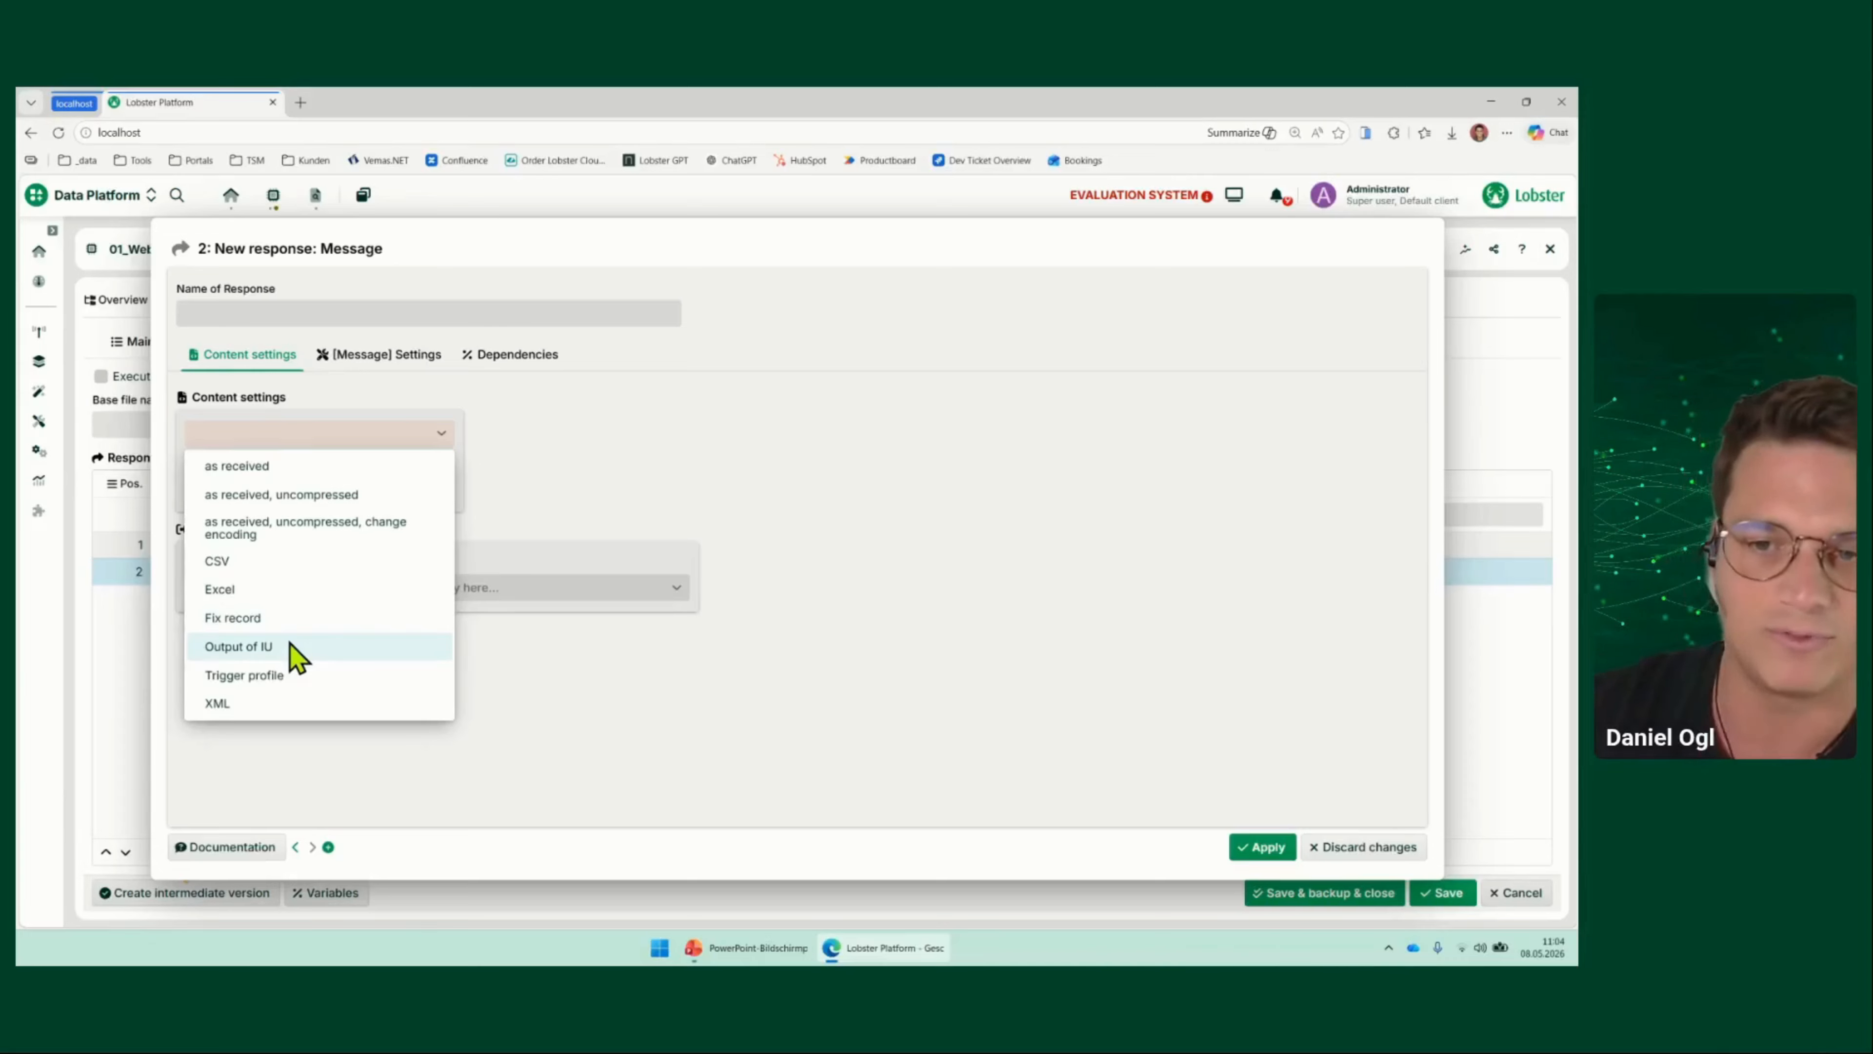
pyautogui.click(270, 678)
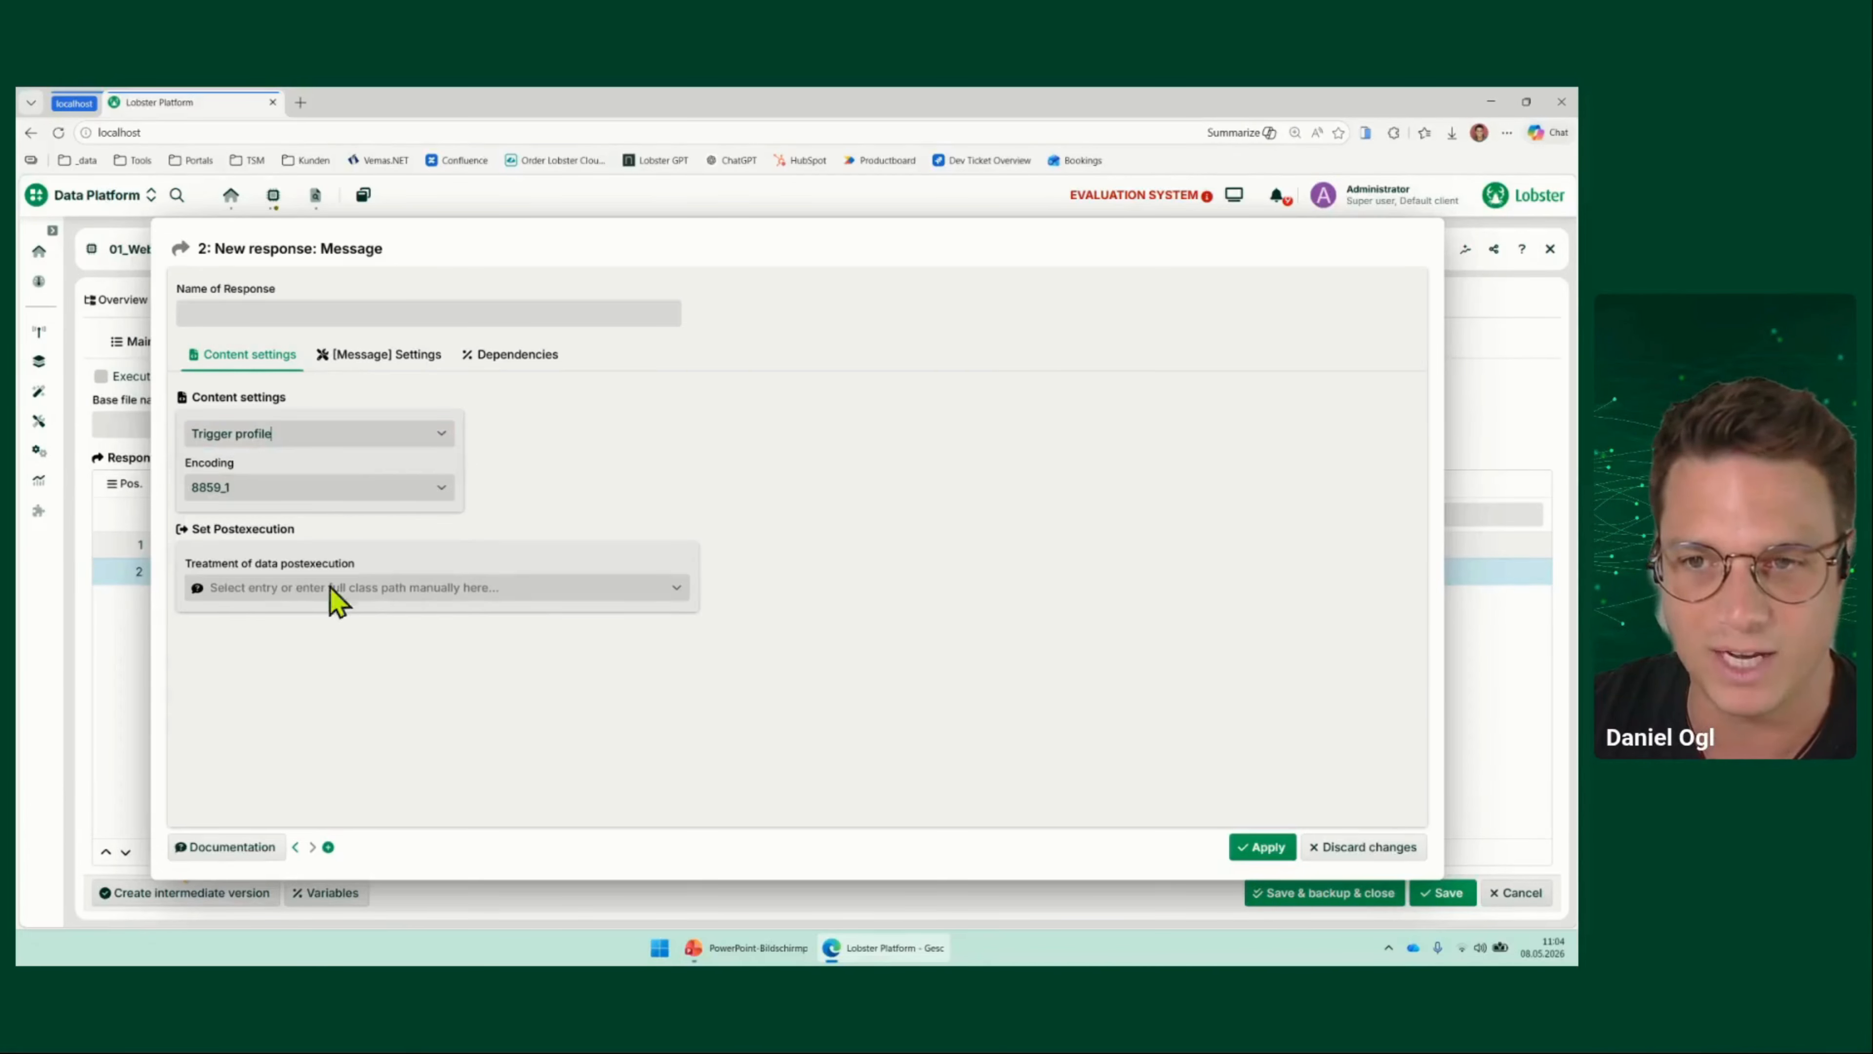
# Set Webinar_Currencies_WebService_to_DB from the Webinar group as the profile name in the response's message settings
pyautogui.click(355, 358)
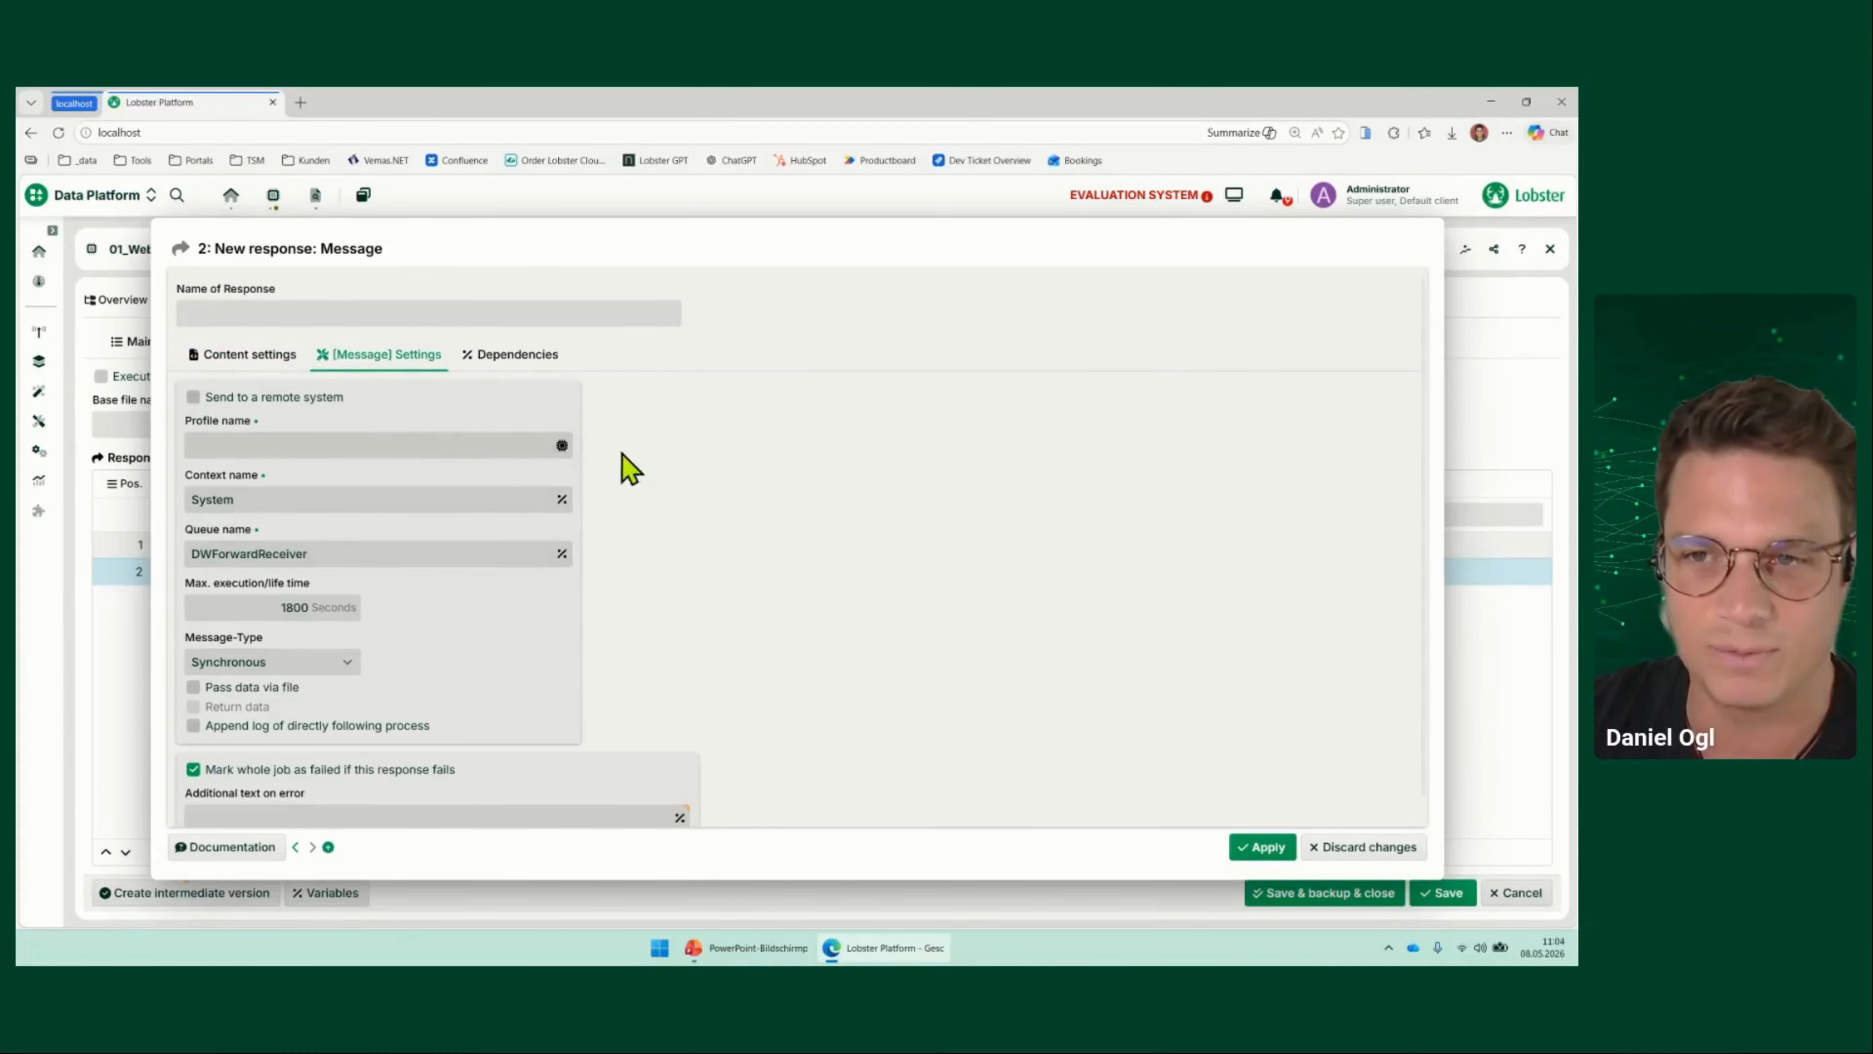
pyautogui.click(562, 445)
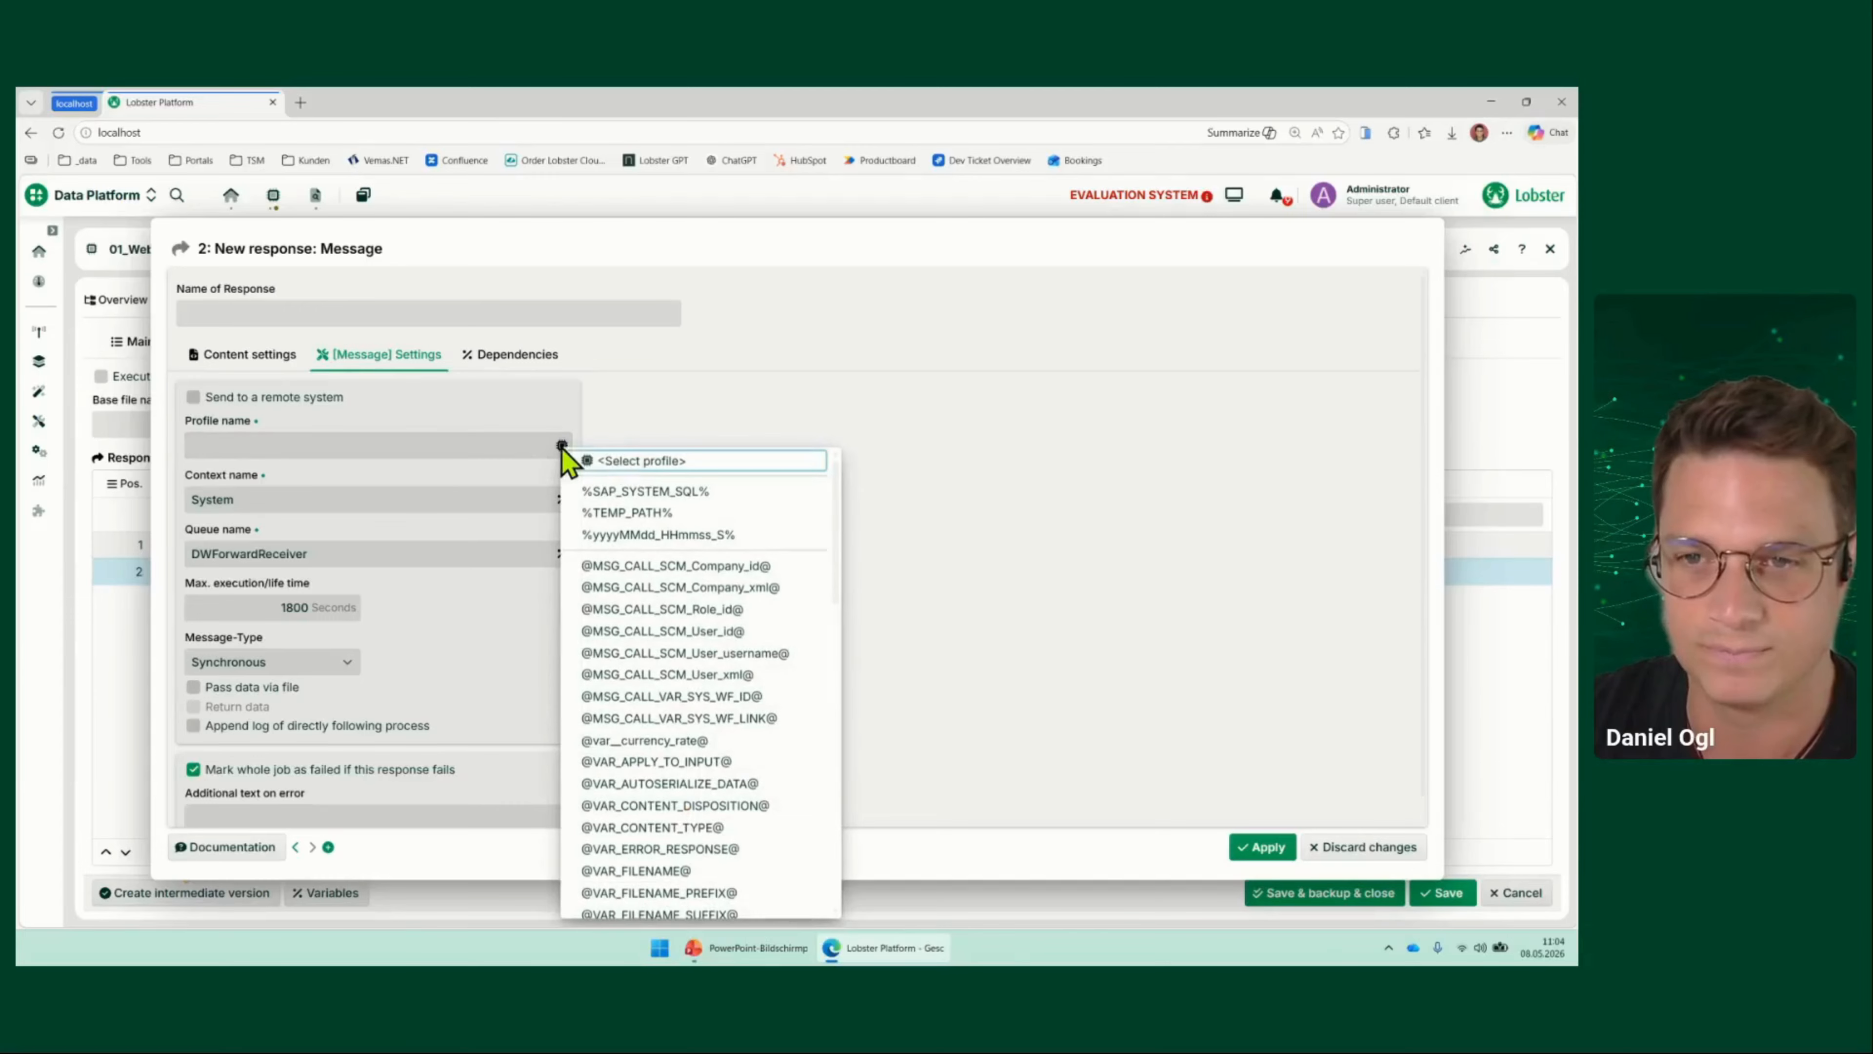
pyautogui.click(643, 458)
pyautogui.click(352, 368)
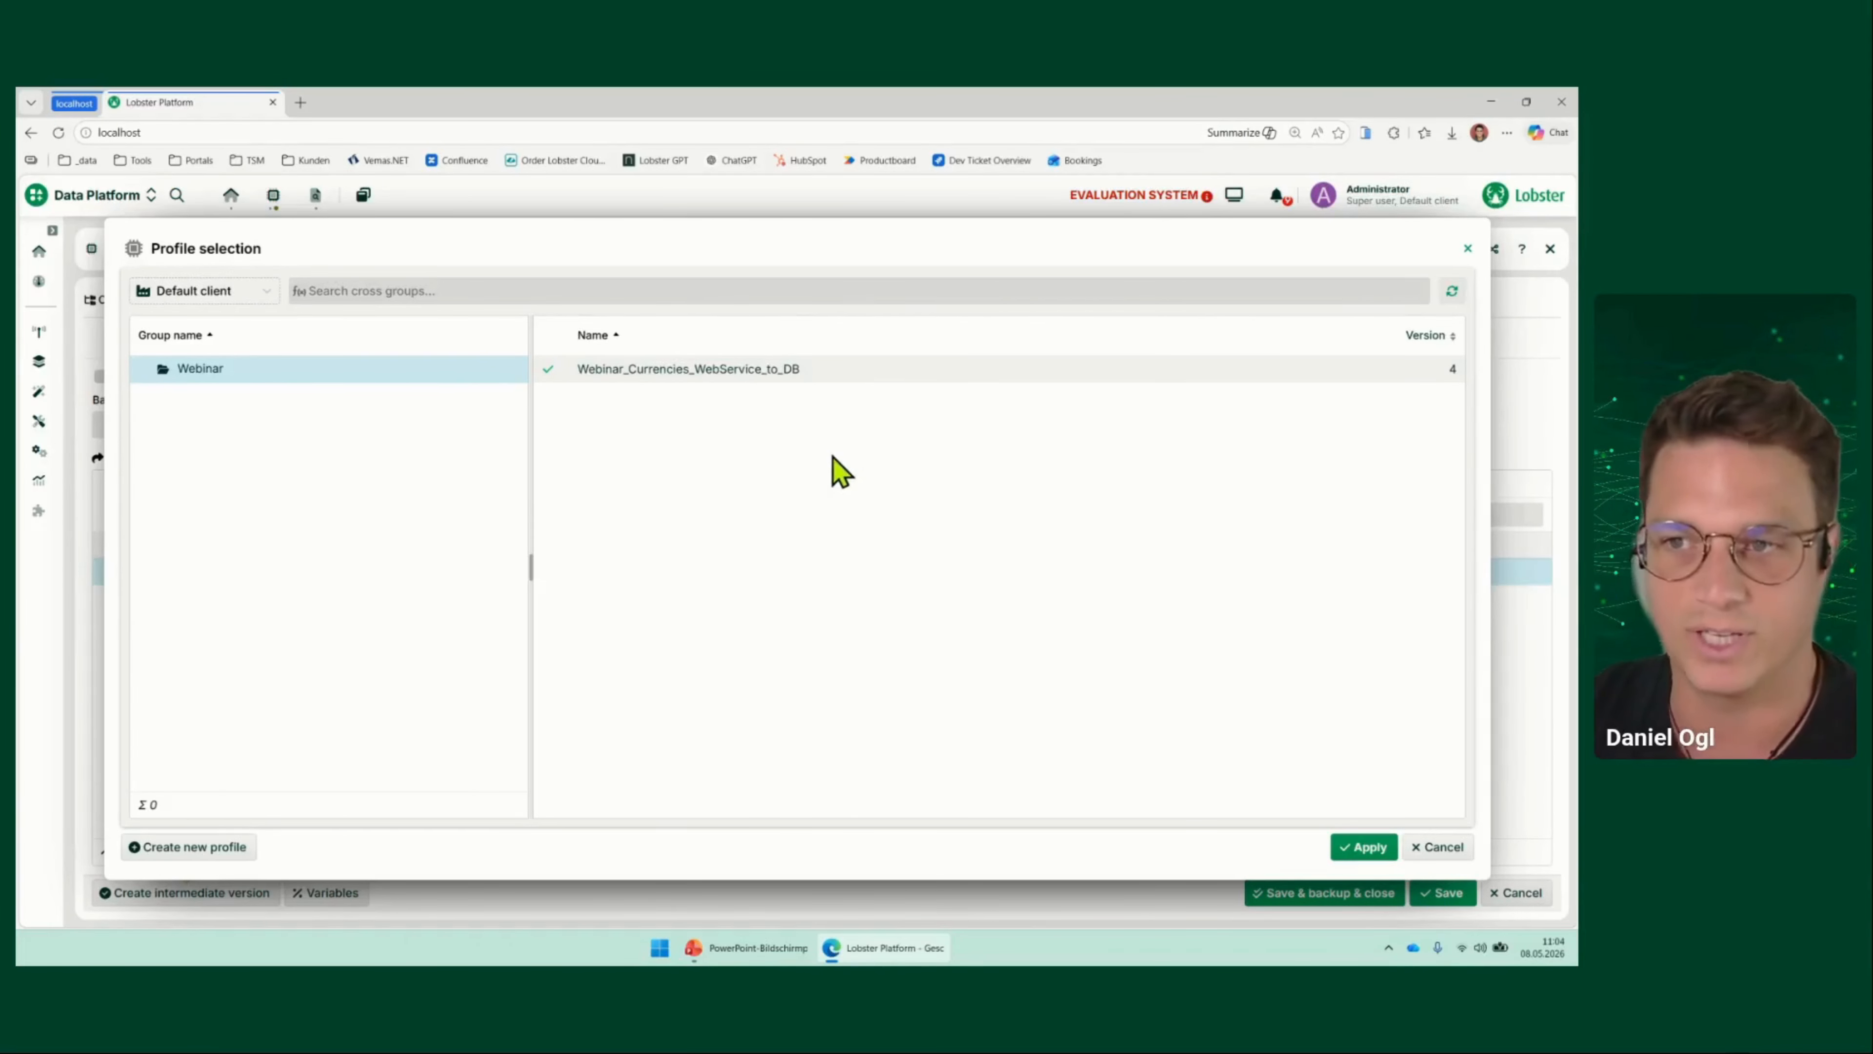
pyautogui.click(712, 373)
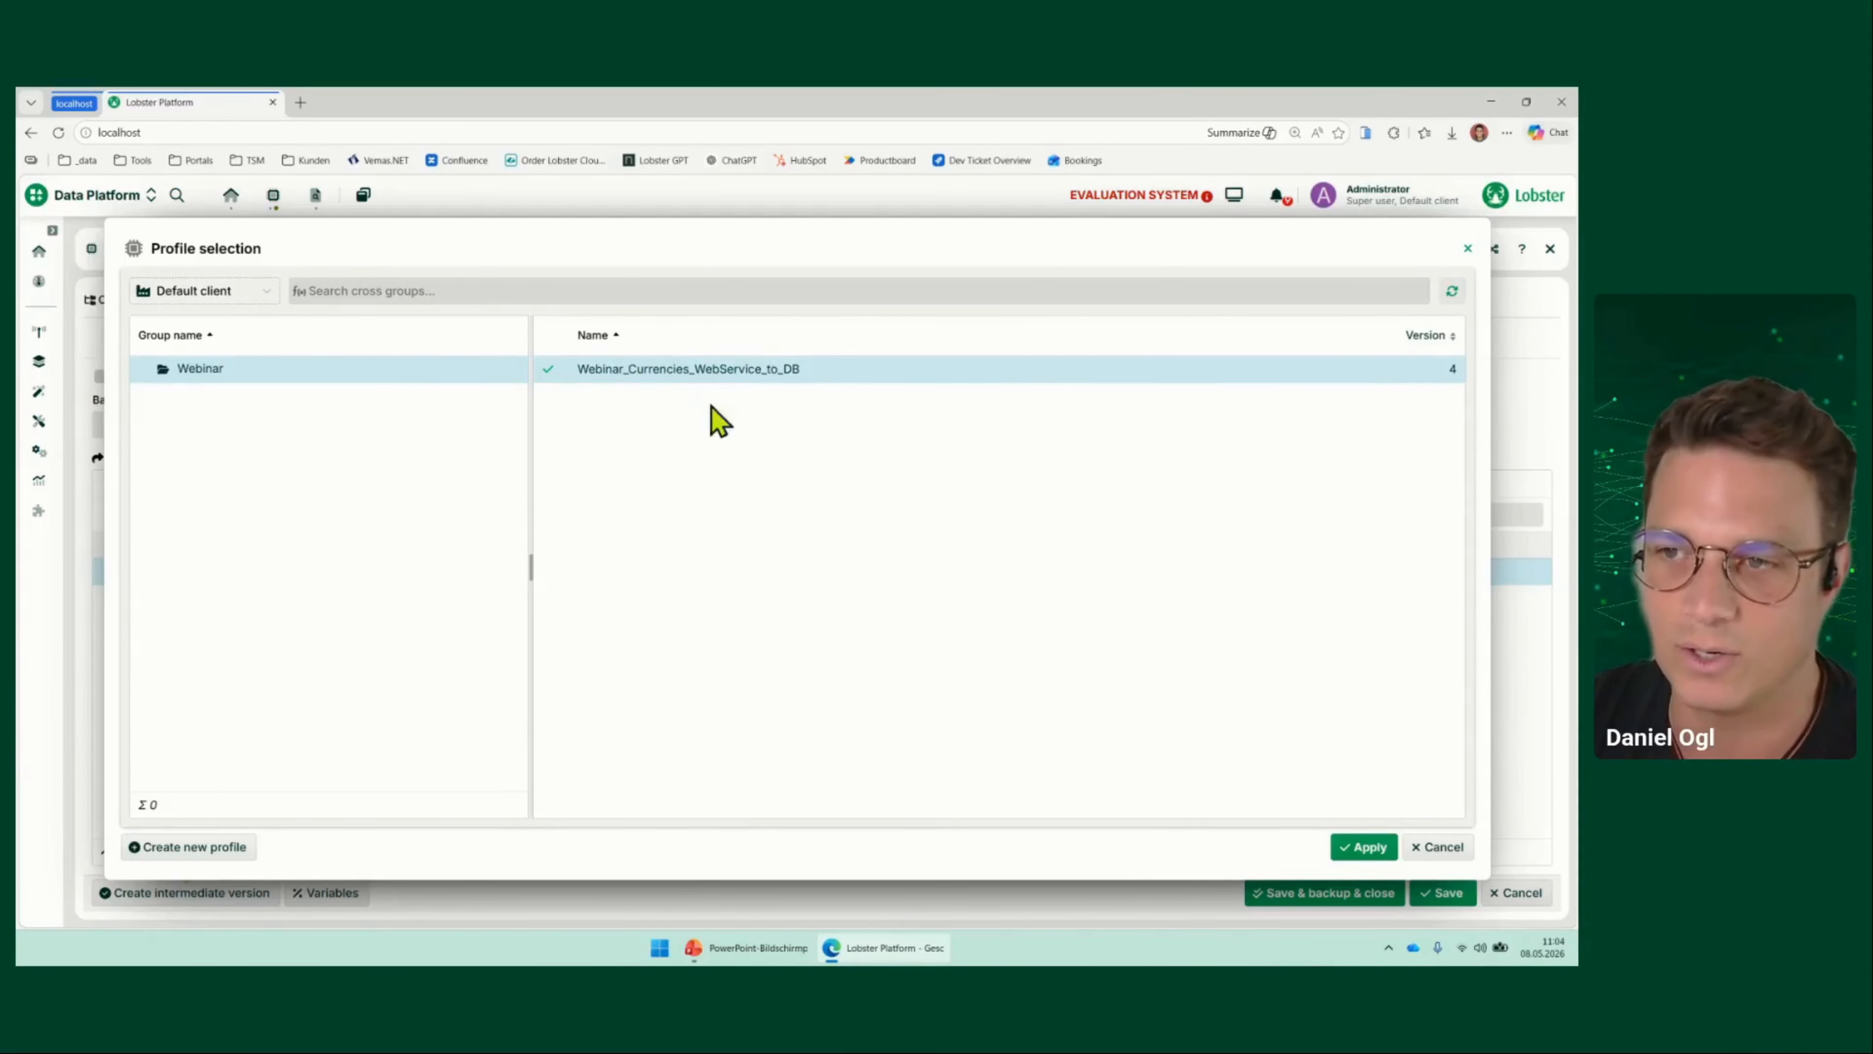
pyautogui.click(1365, 846)
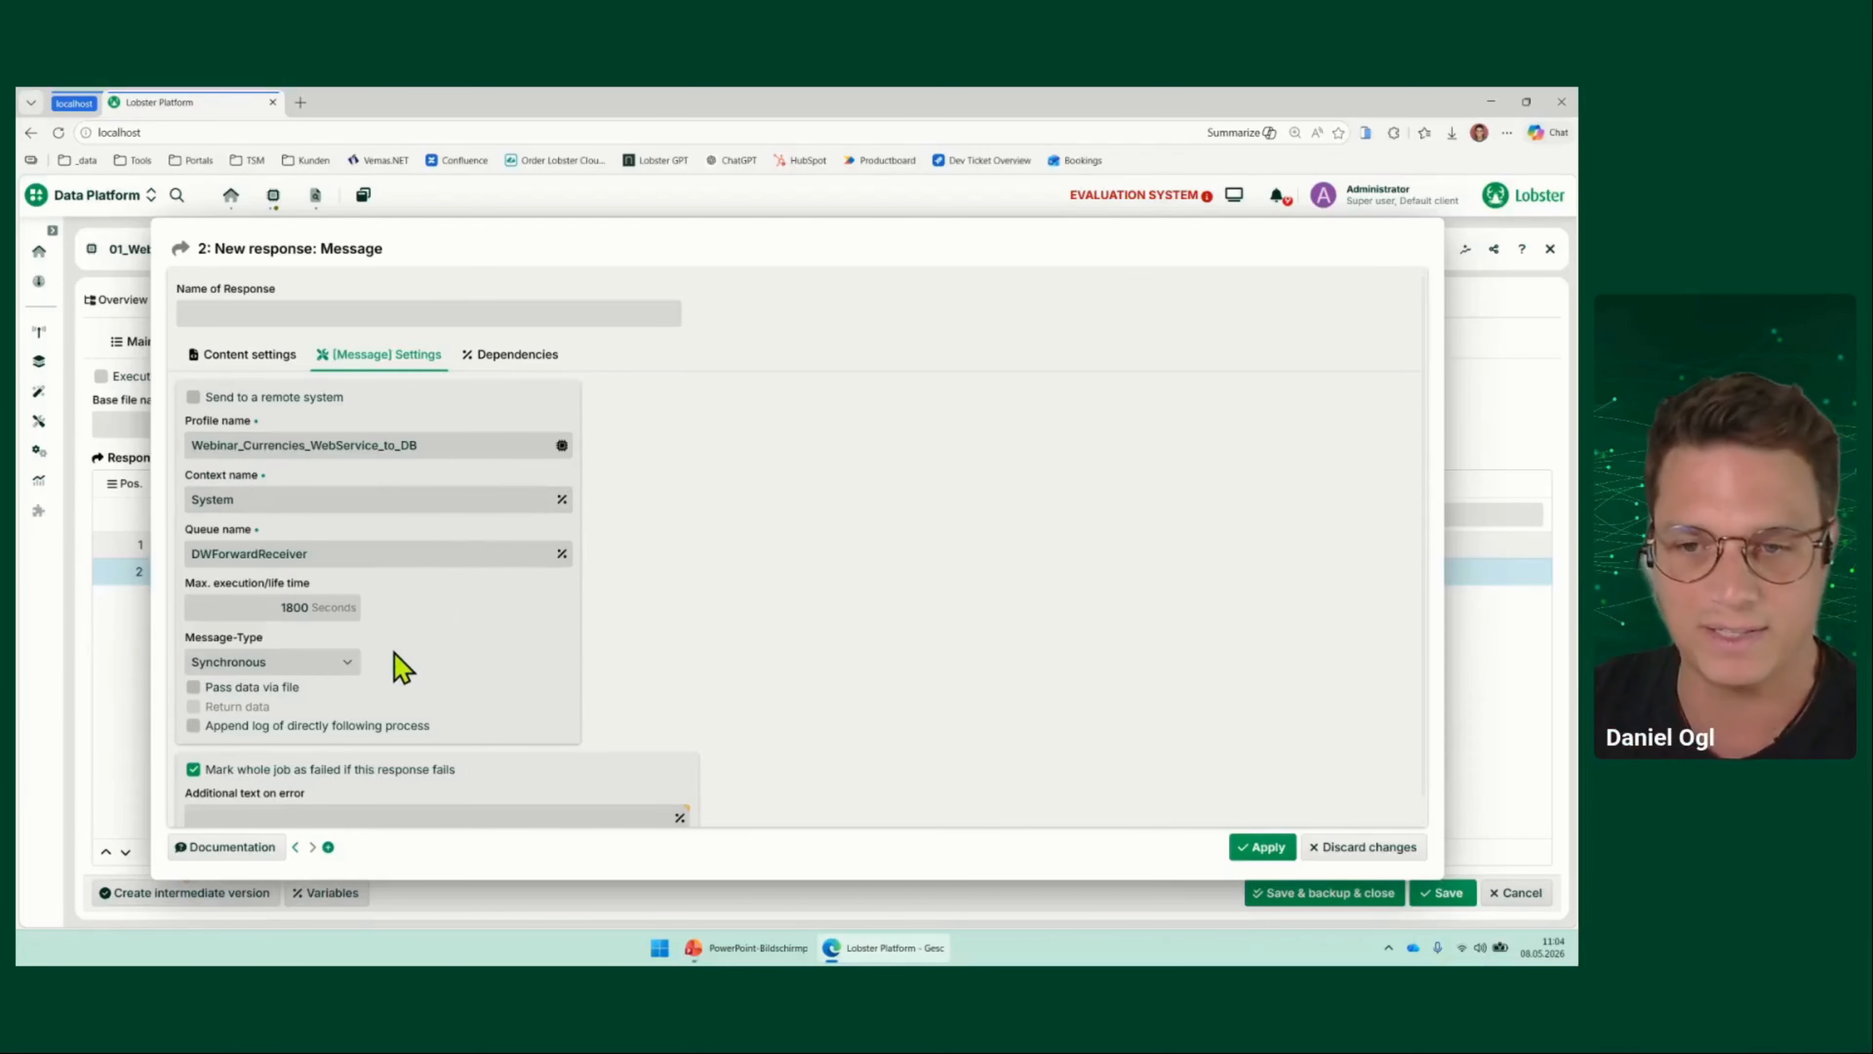
# Apply the new Message response and save the 01_Webinar_CSV_to_JSON profile
pyautogui.moveTo(395, 625)
pyautogui.mouseDown()
pyautogui.moveTo(136, 624)
pyautogui.moveTo(141, 683)
pyautogui.moveTo(418, 657)
pyautogui.moveTo(406, 636)
pyautogui.mouseUp()
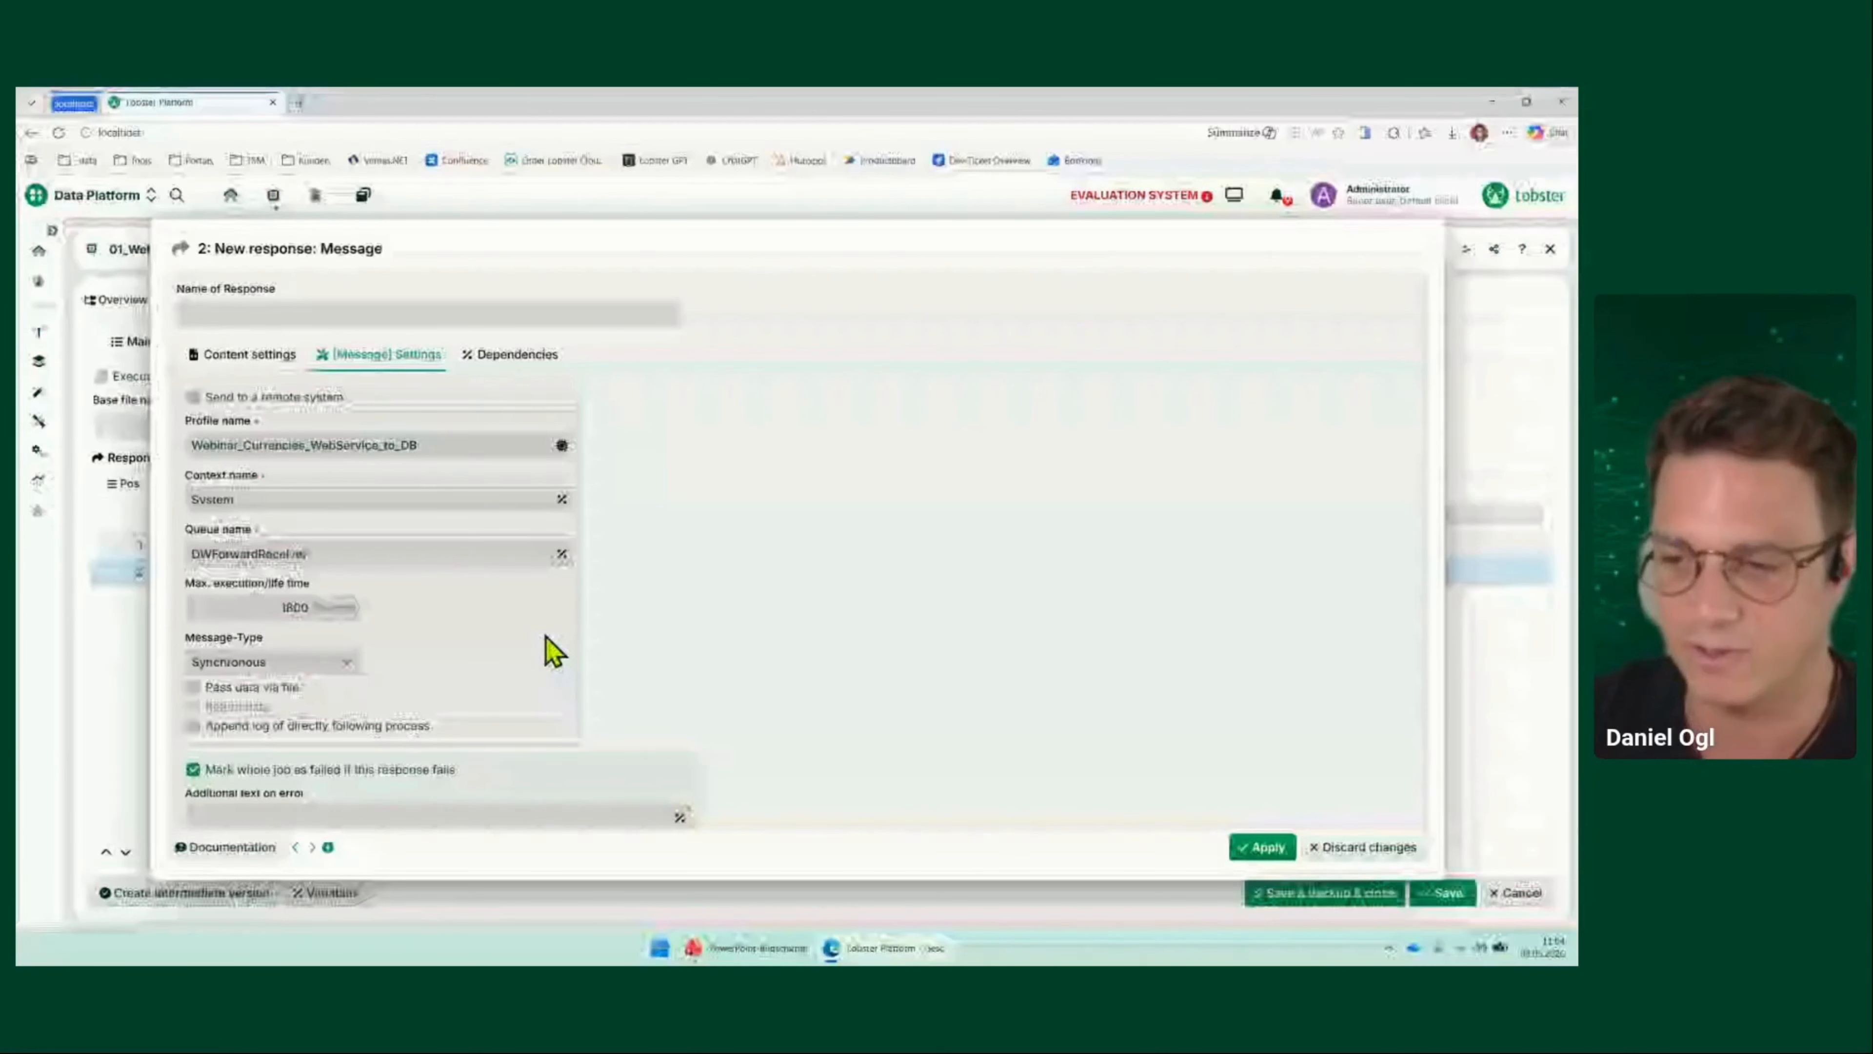
pyautogui.hotkey('alt', 'Tab')
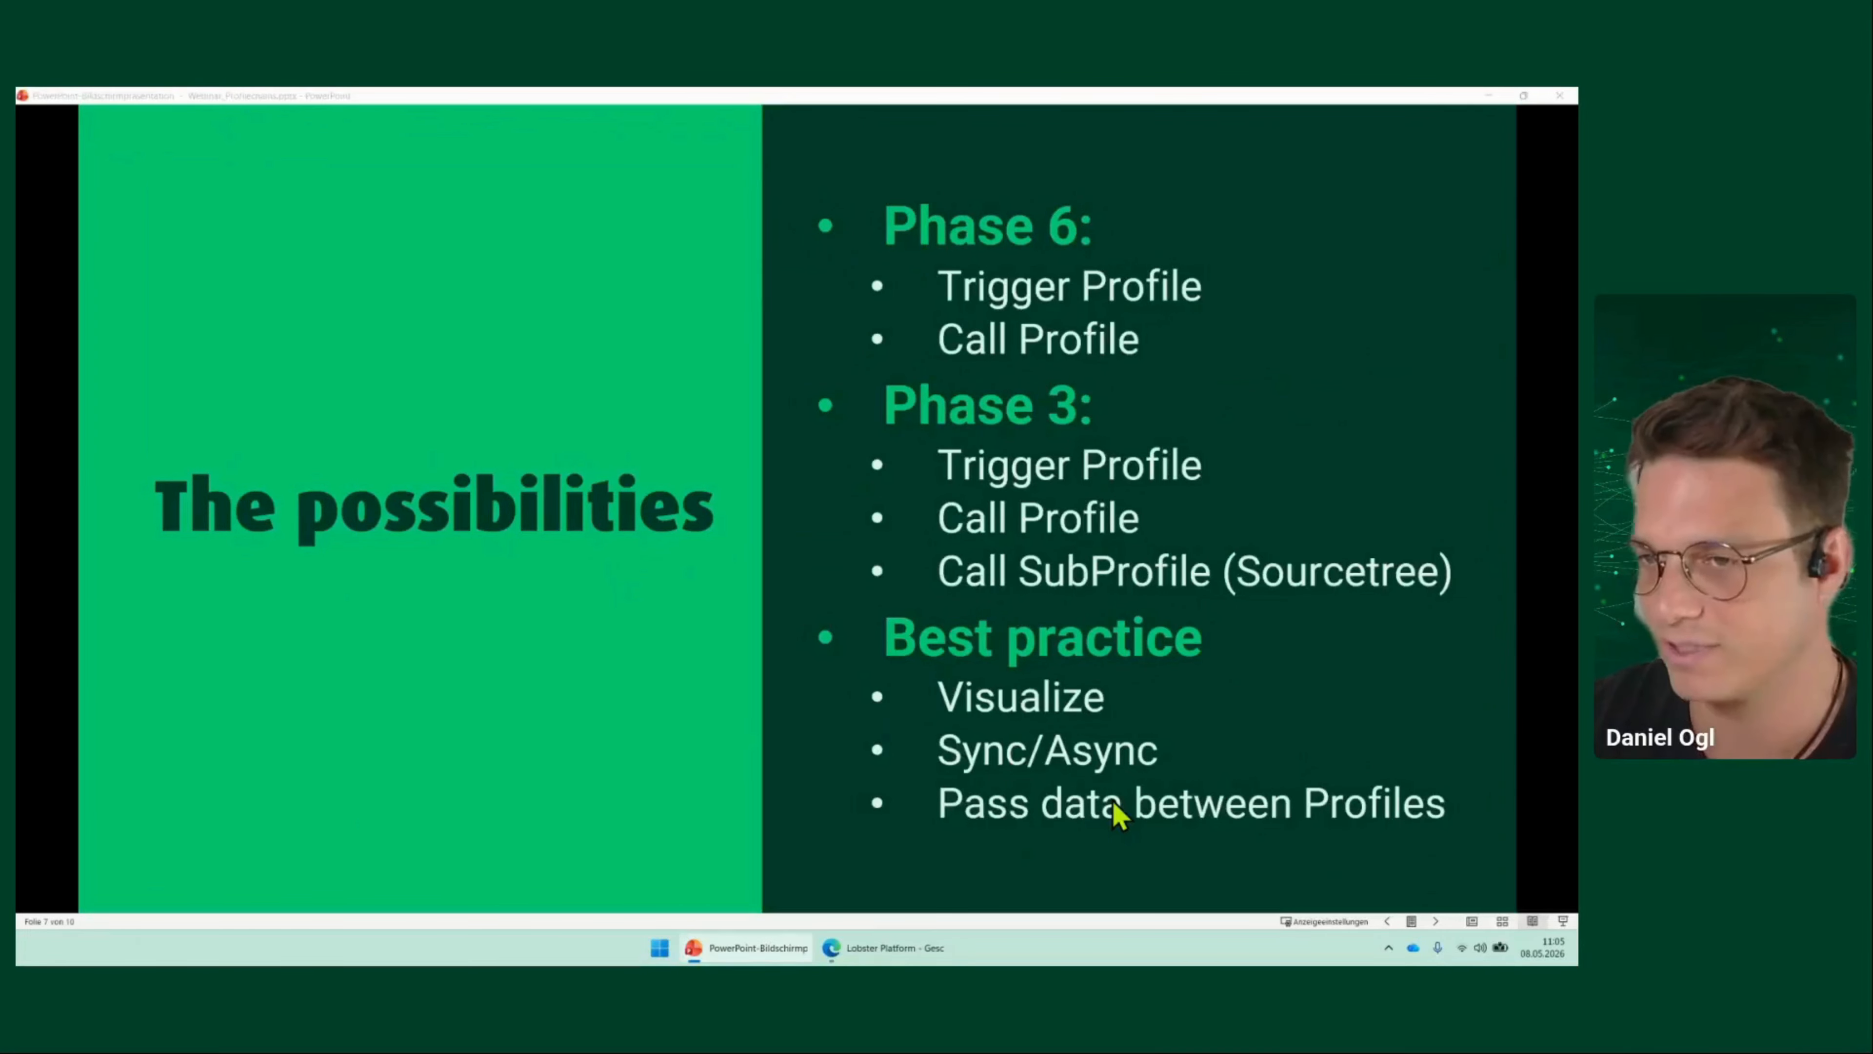
pyautogui.hotkey('alt', 'Tab')
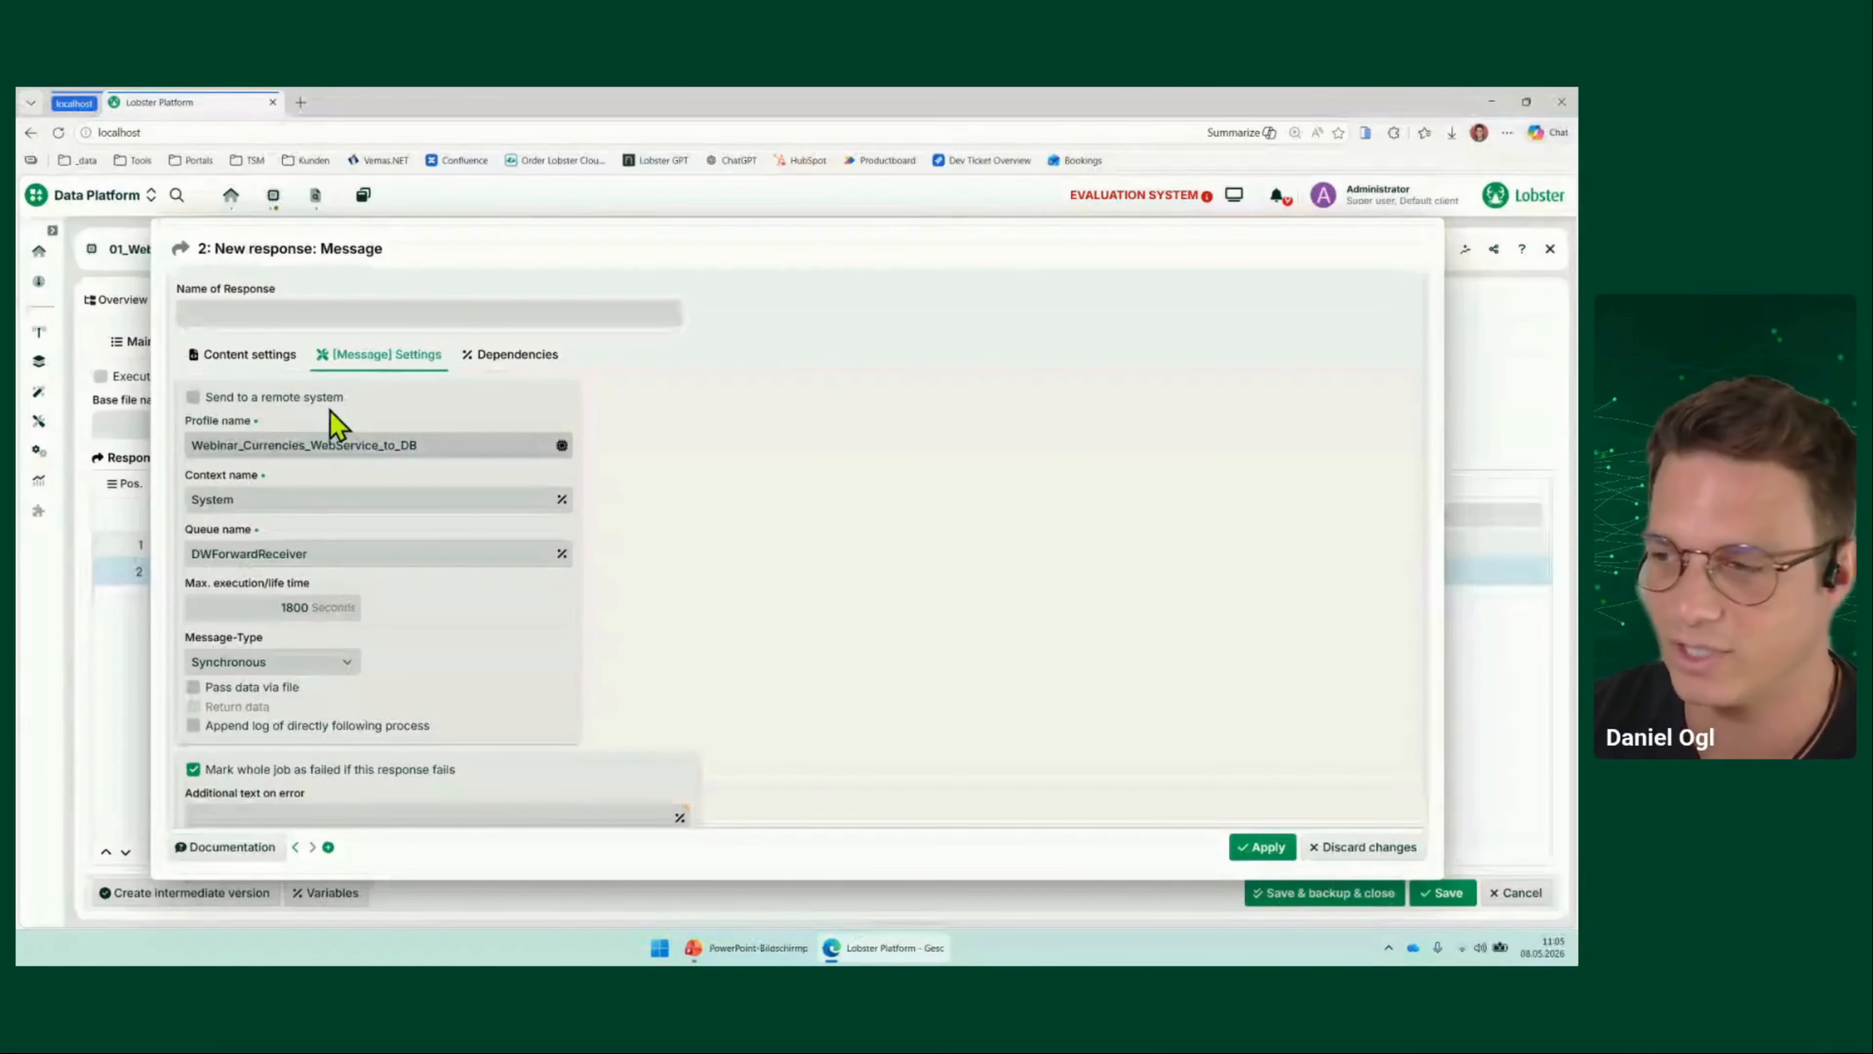
pyautogui.click(1263, 847)
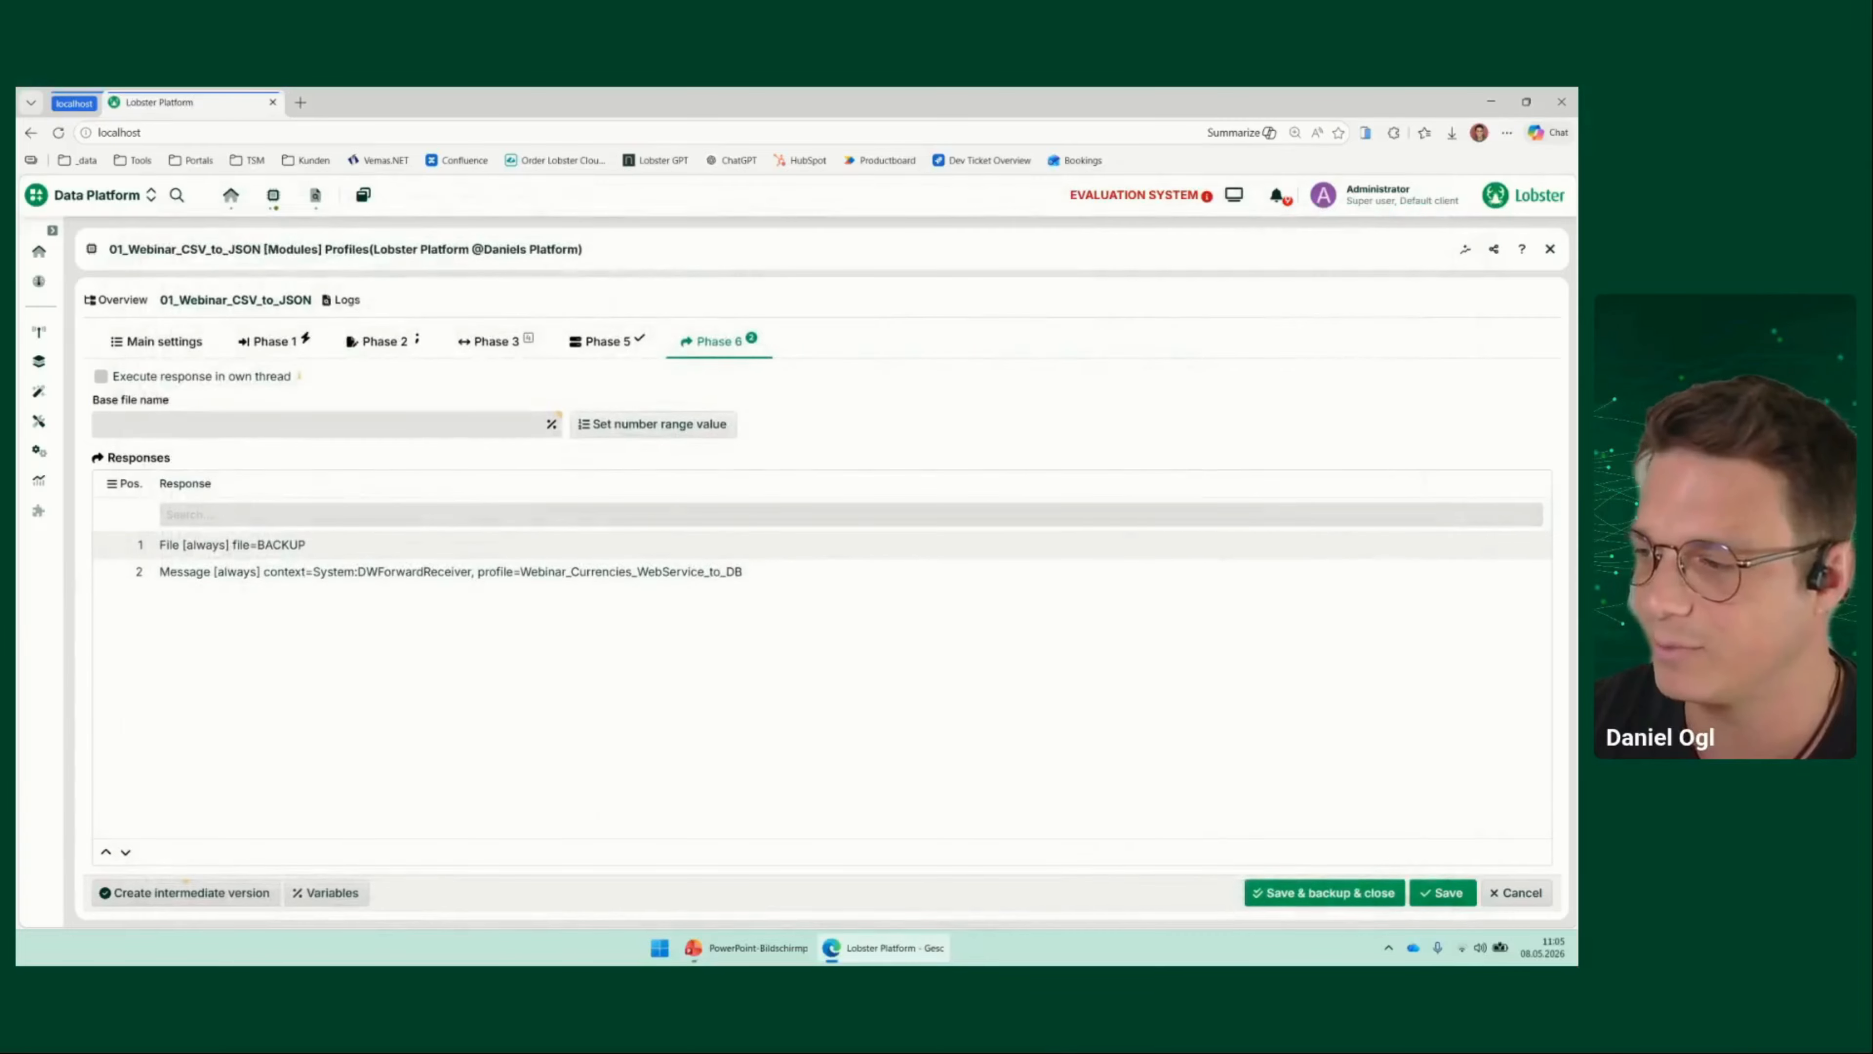
pyautogui.click(1440, 893)
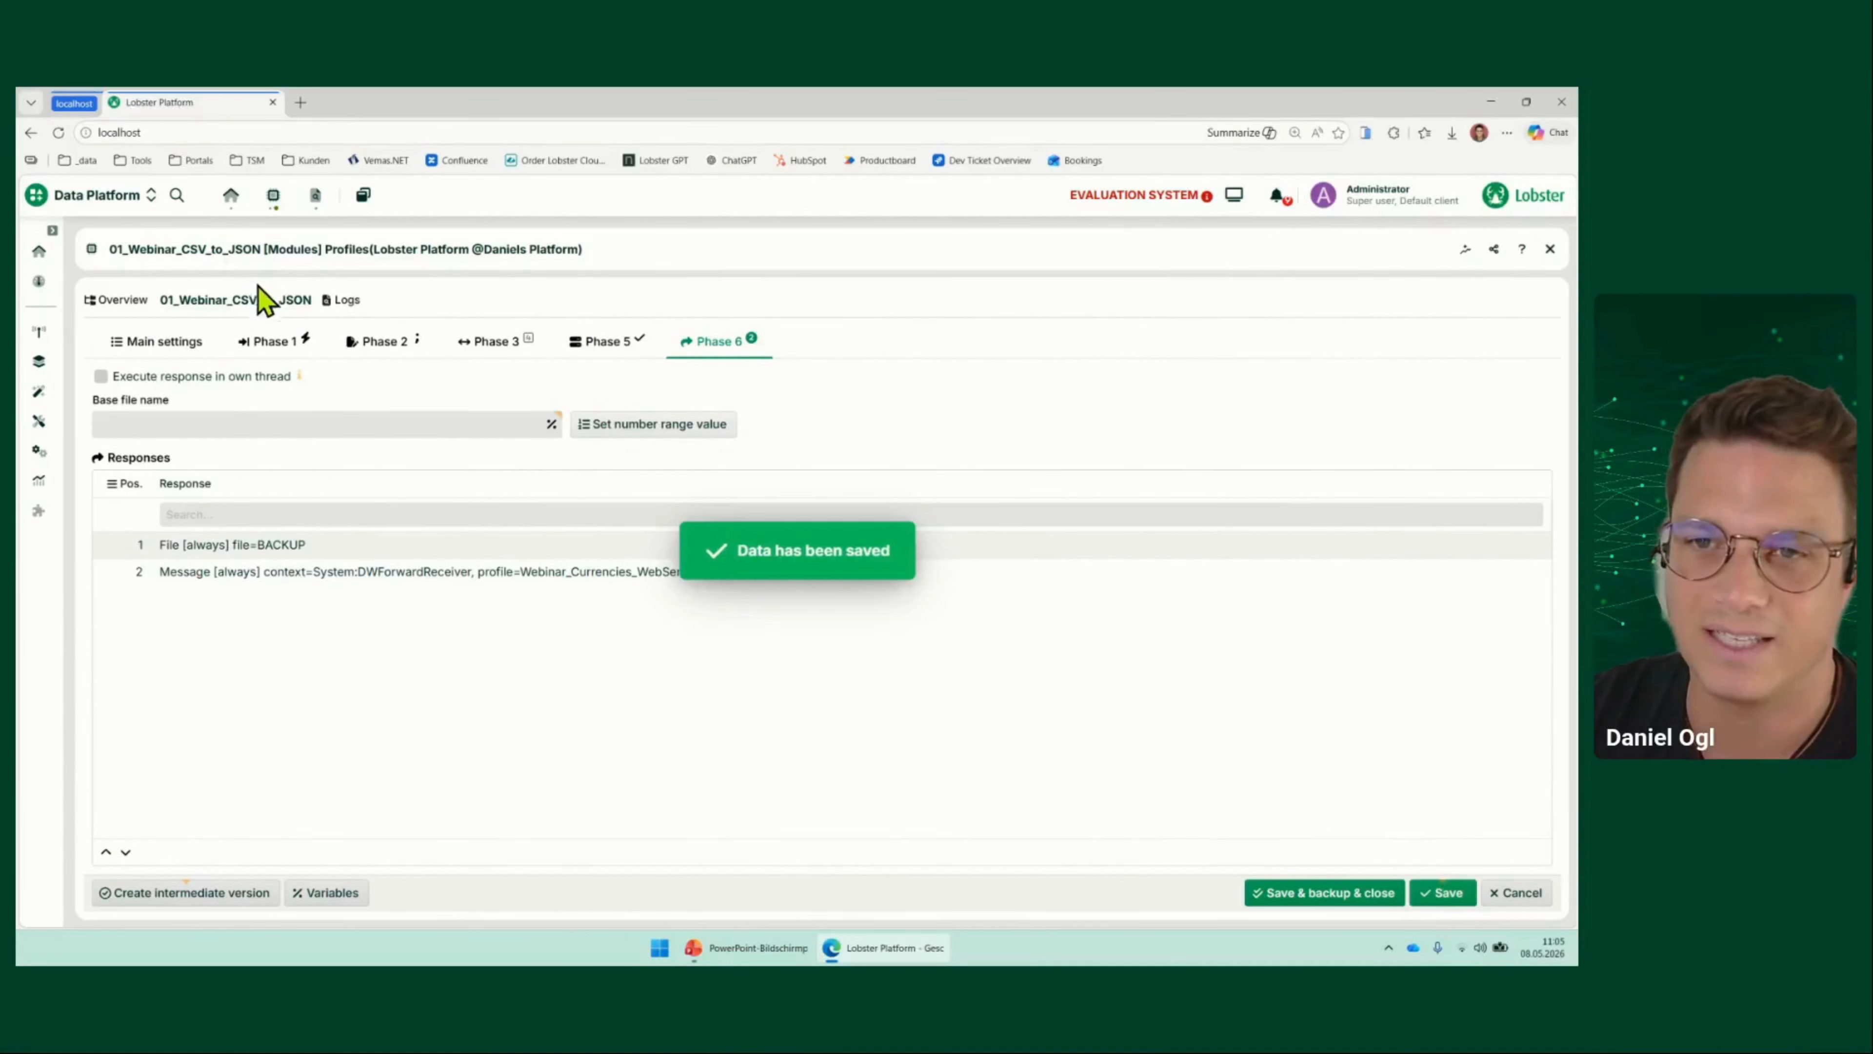
# Start the 01_Webinar_CSV_to_JSON profile with the archived file ORDERS_Training.csv, listing archive files from the last 4 weeks
pyautogui.click(132, 302)
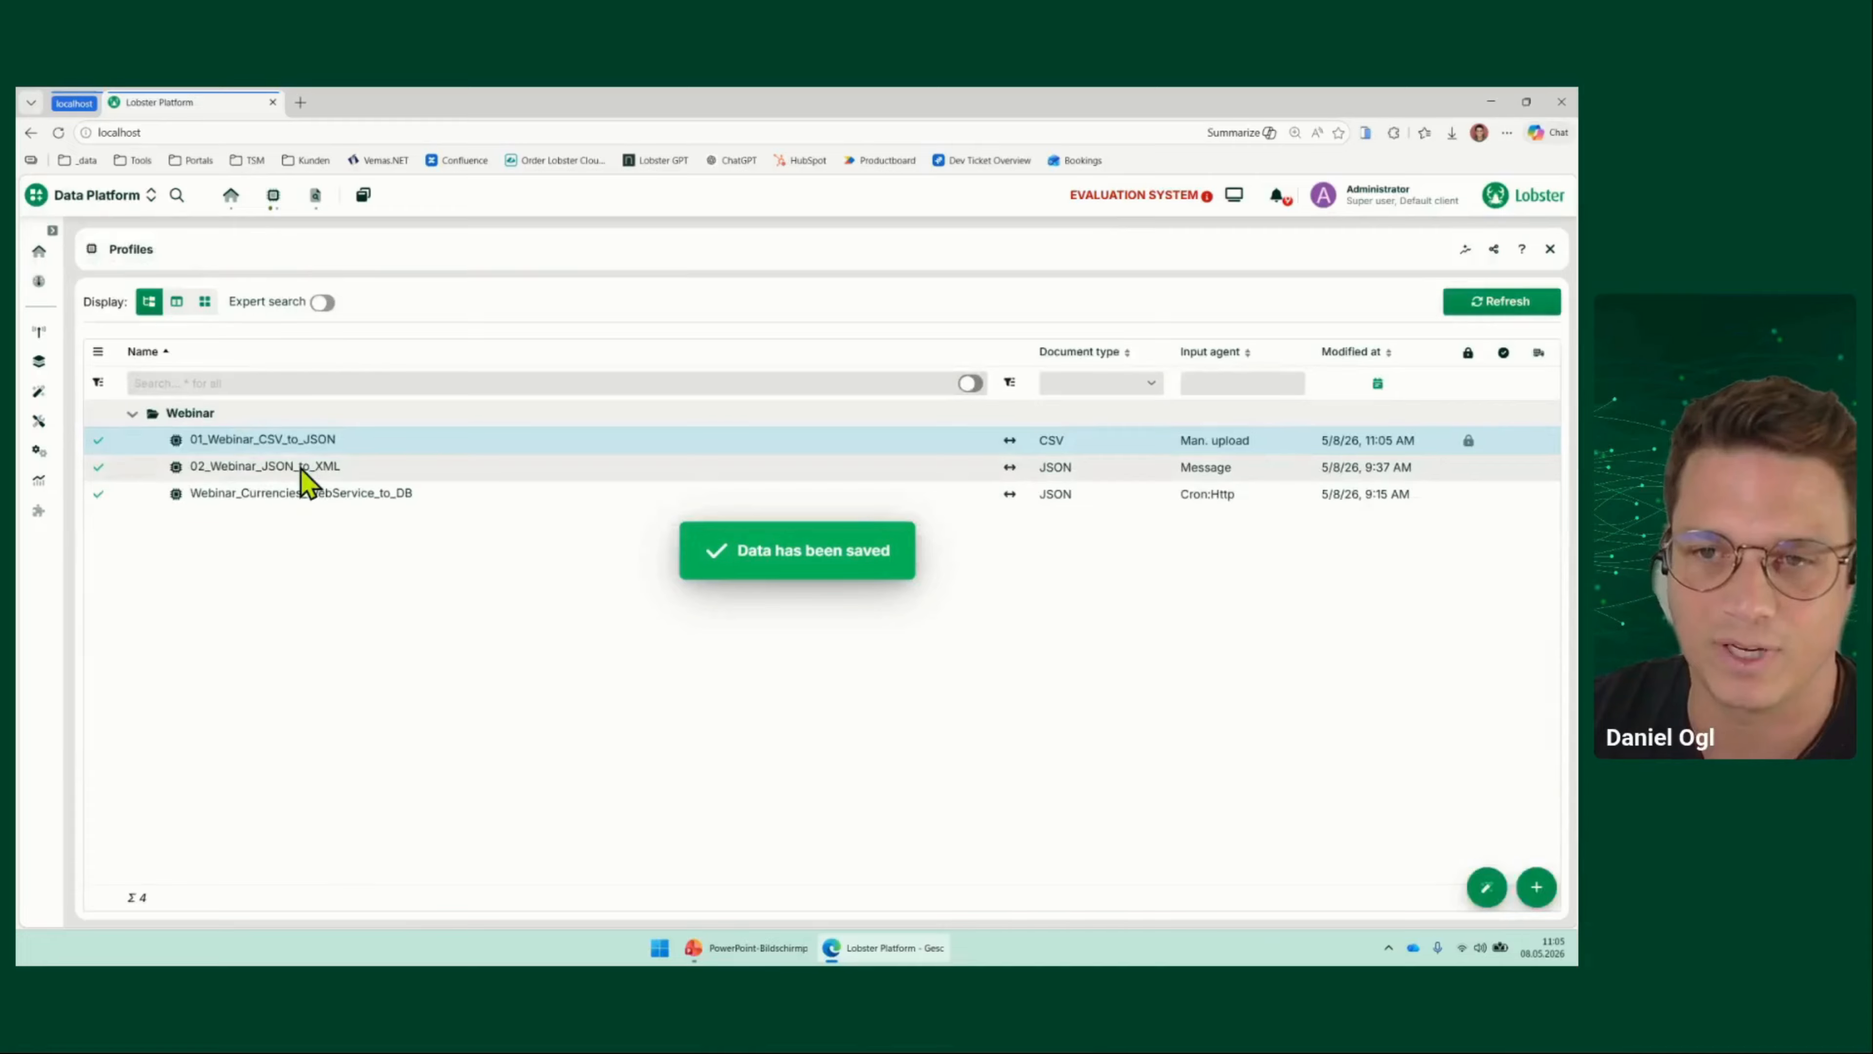
pyautogui.rightClick(242, 441)
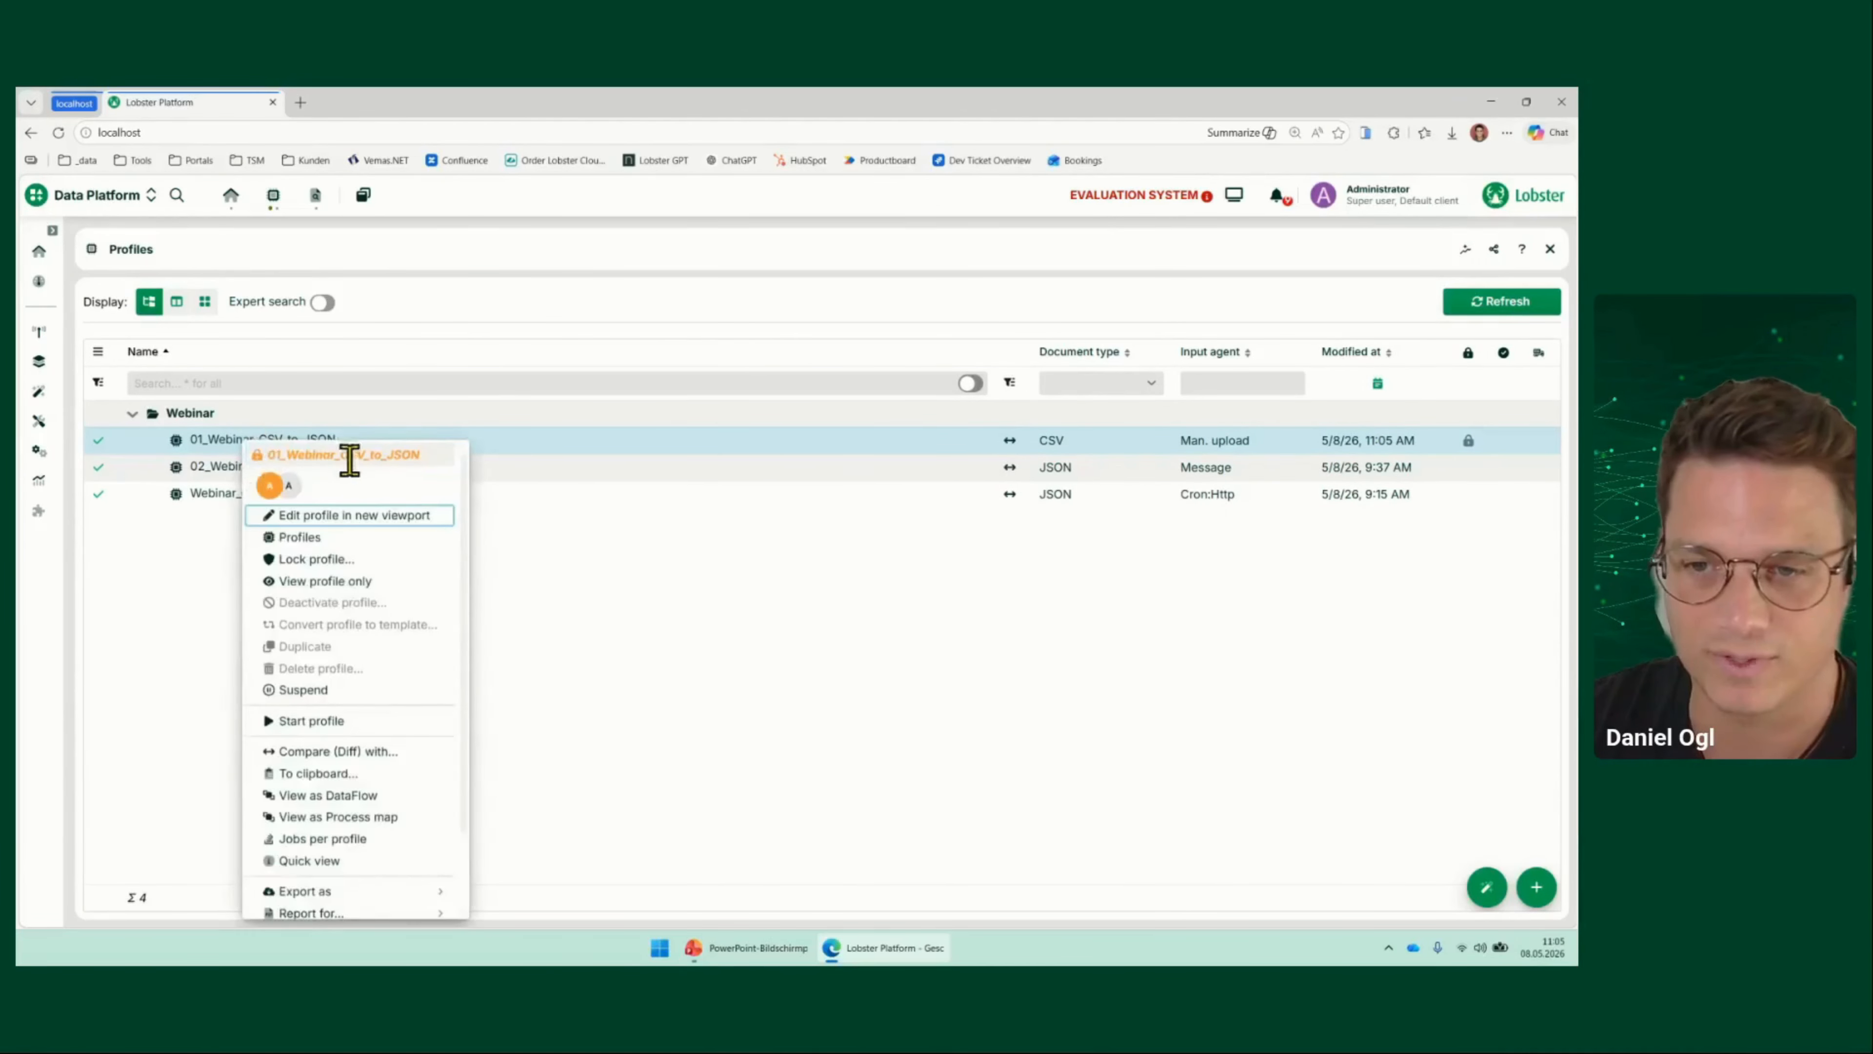
pyautogui.click(353, 720)
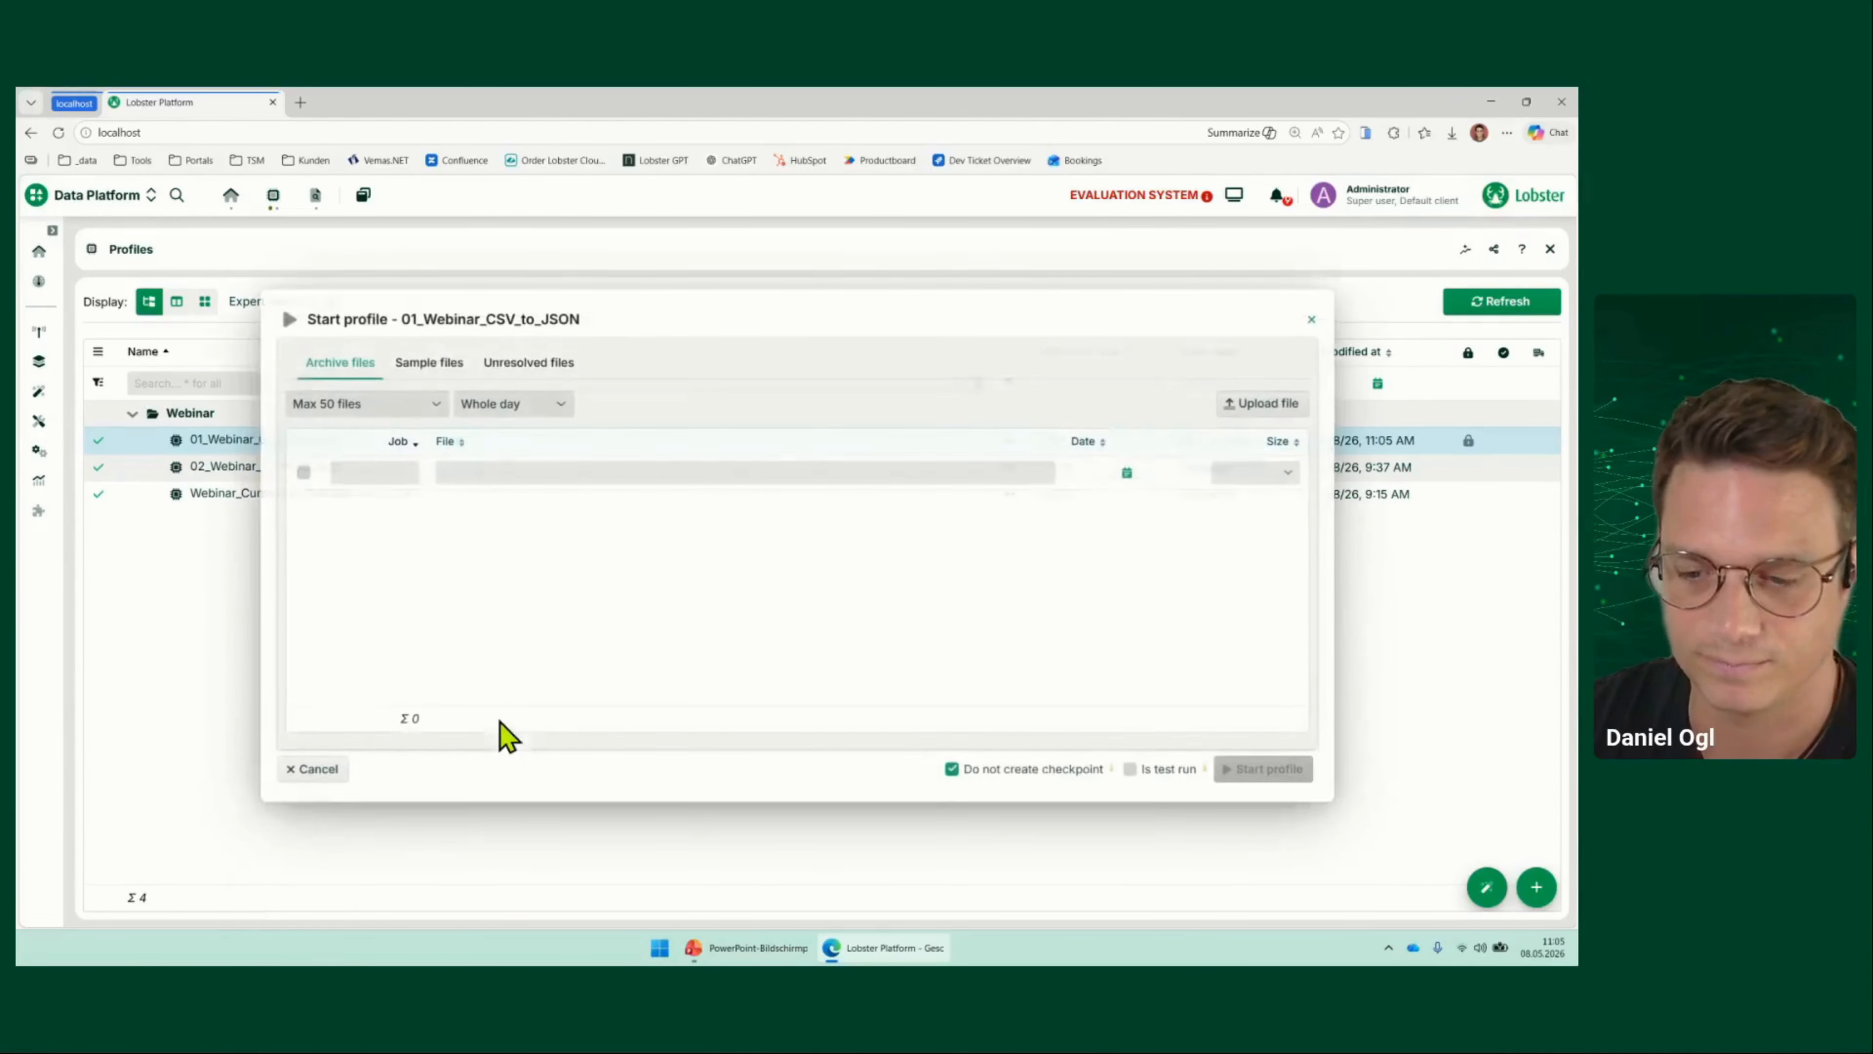
pyautogui.click(538, 402)
pyautogui.click(536, 672)
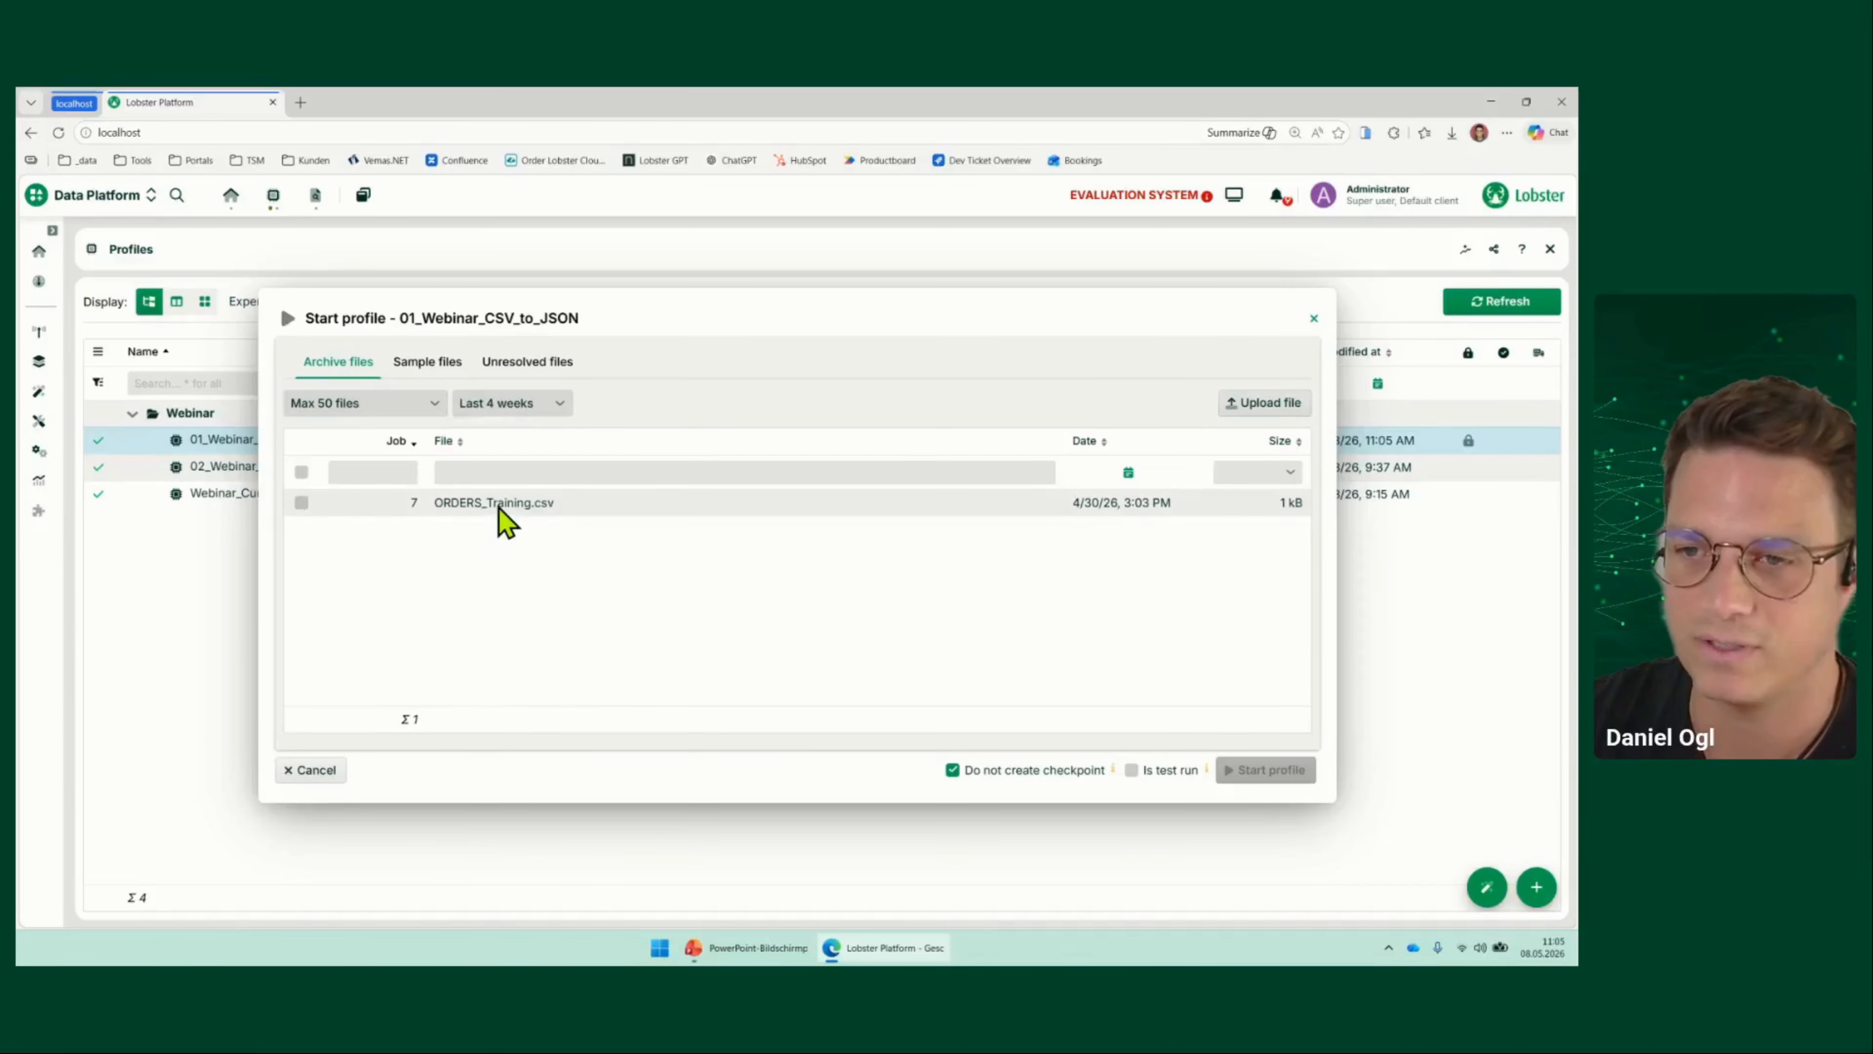
pyautogui.rightClick(500, 509)
pyautogui.click(526, 546)
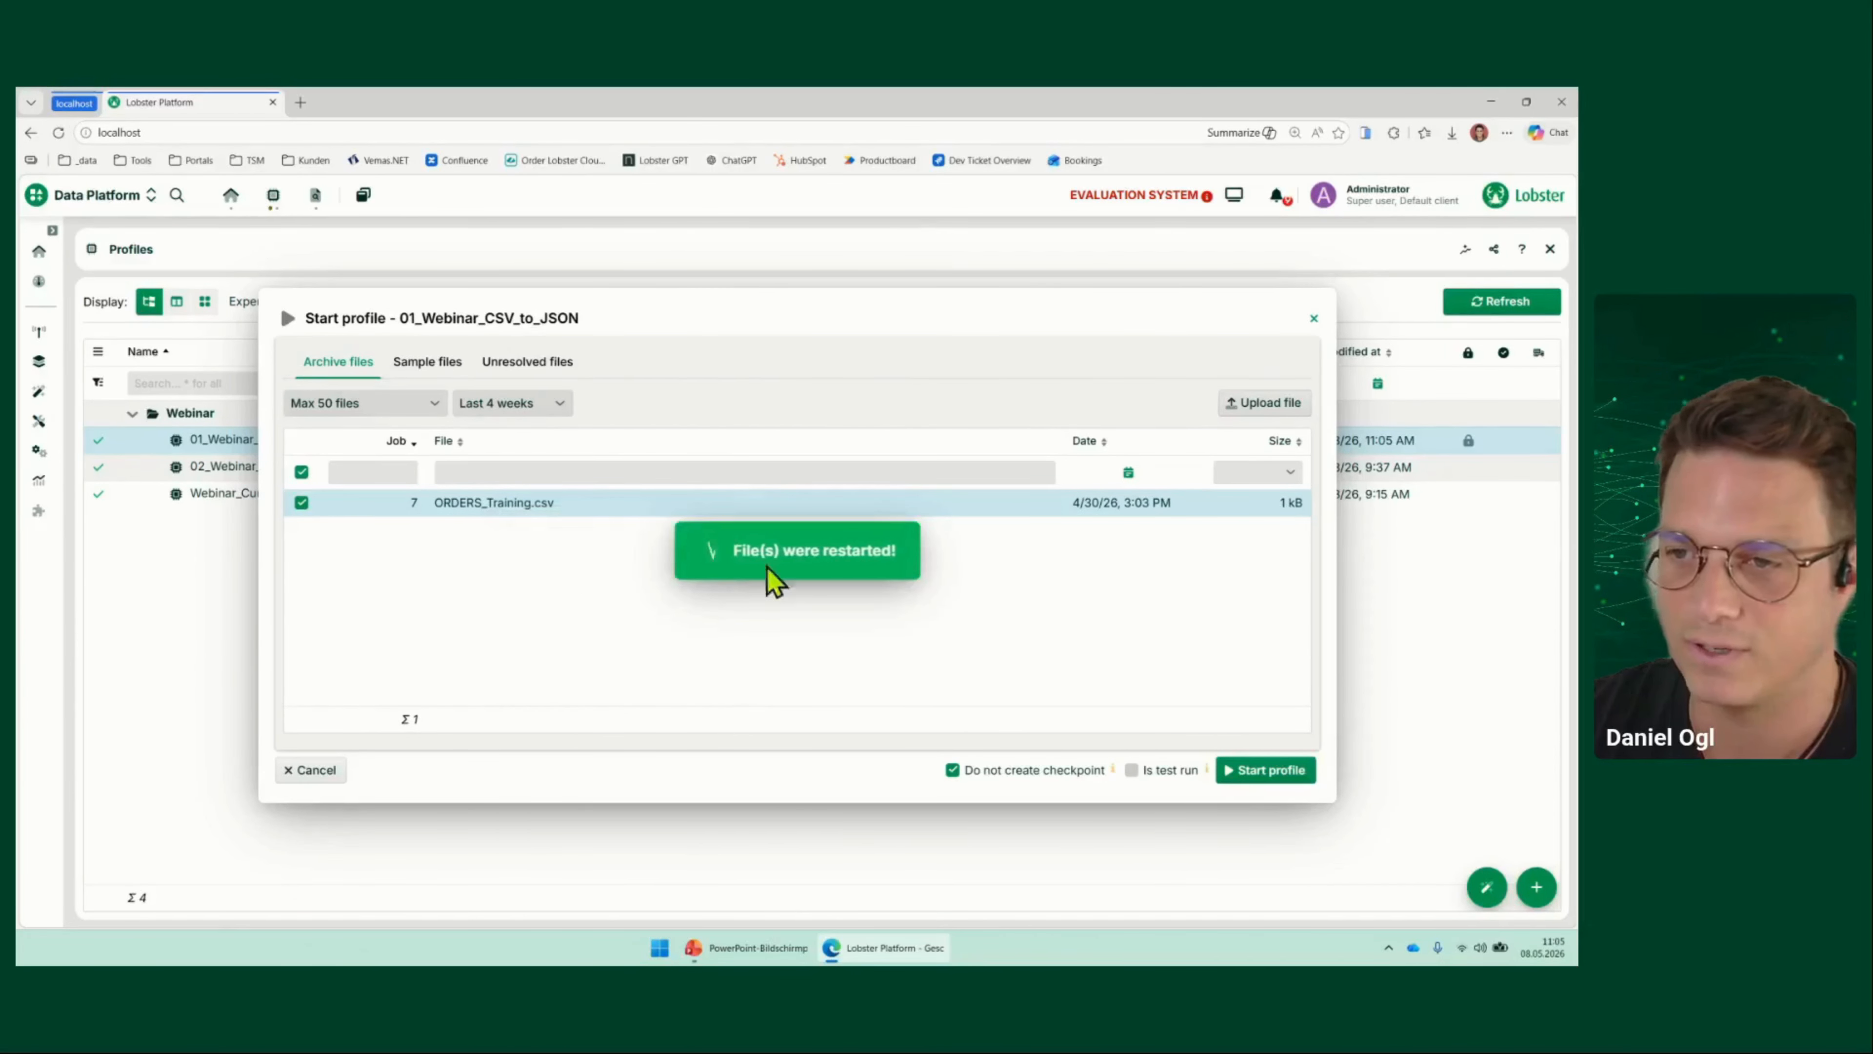
pyautogui.click(1315, 320)
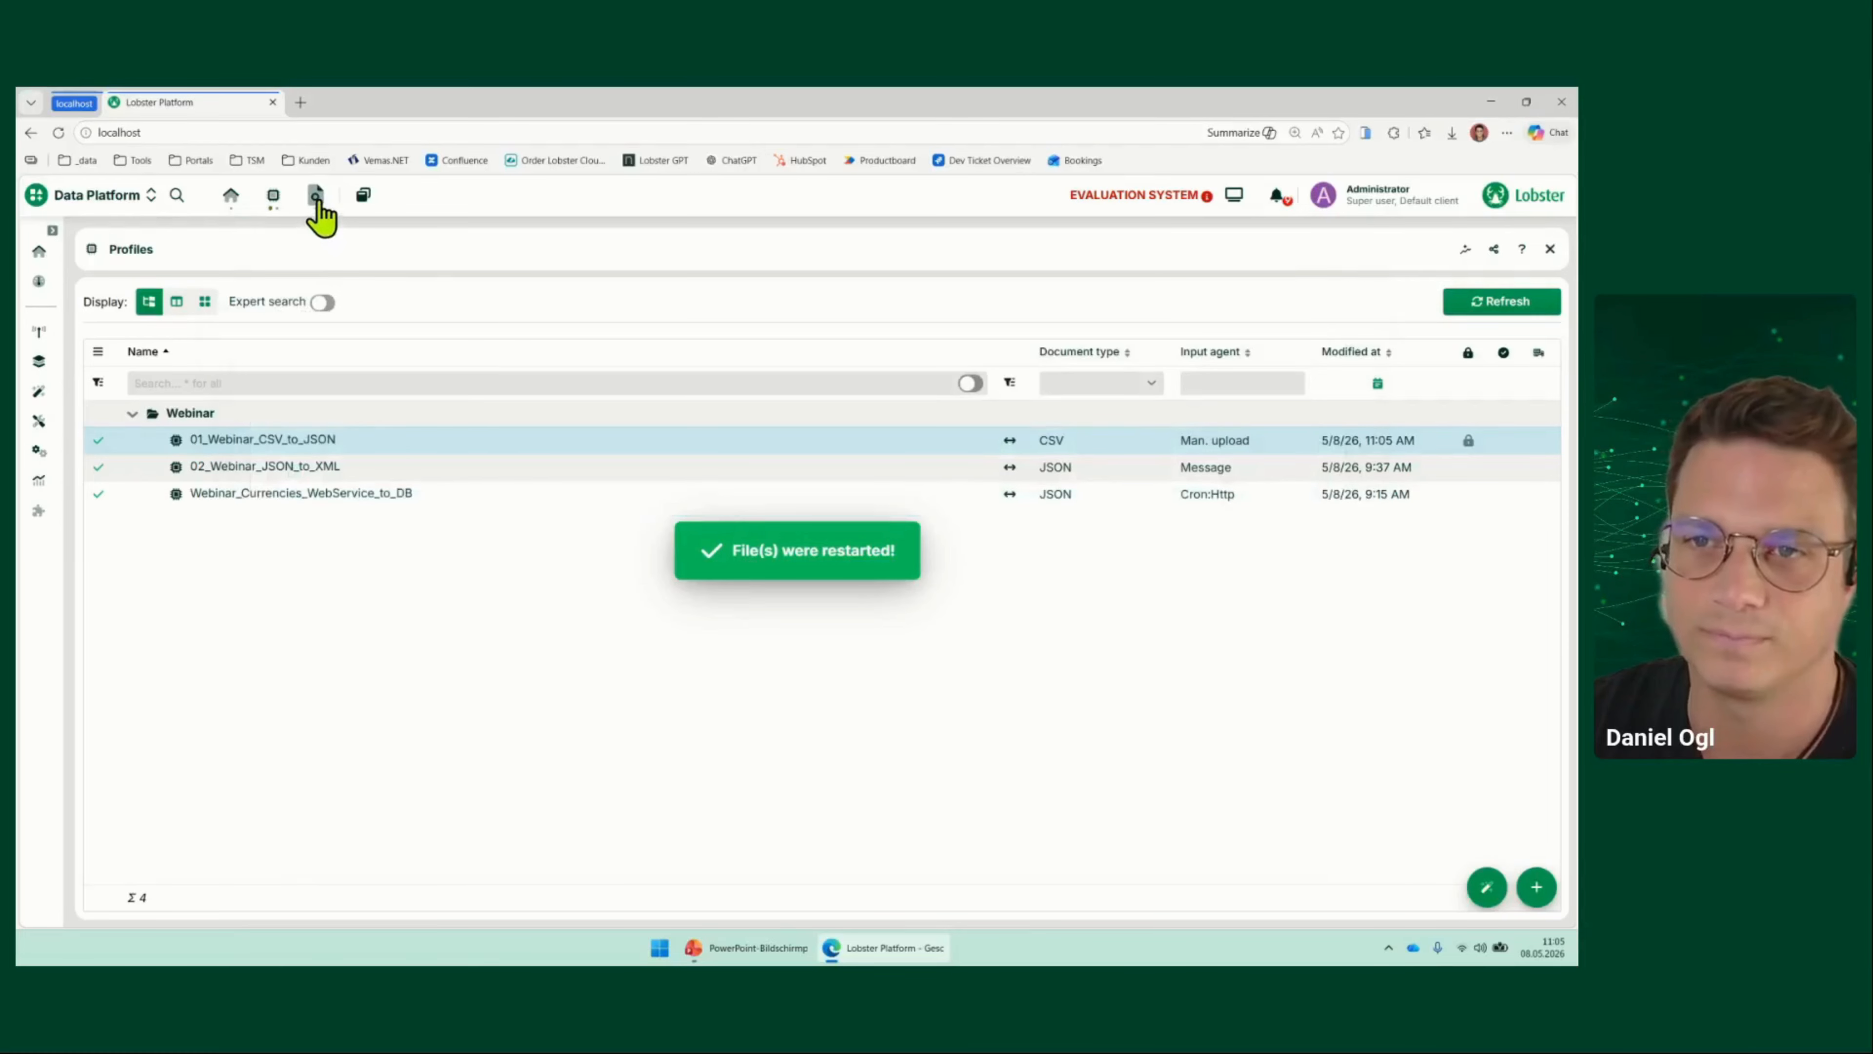
# Refresh the job log overview and examine the log messages of the newest 01_Webinar_CSV_to_JSON and Webinar_Currencies_WebService_to_DB jobs
pyautogui.moveTo(319, 207)
pyautogui.click(316, 309)
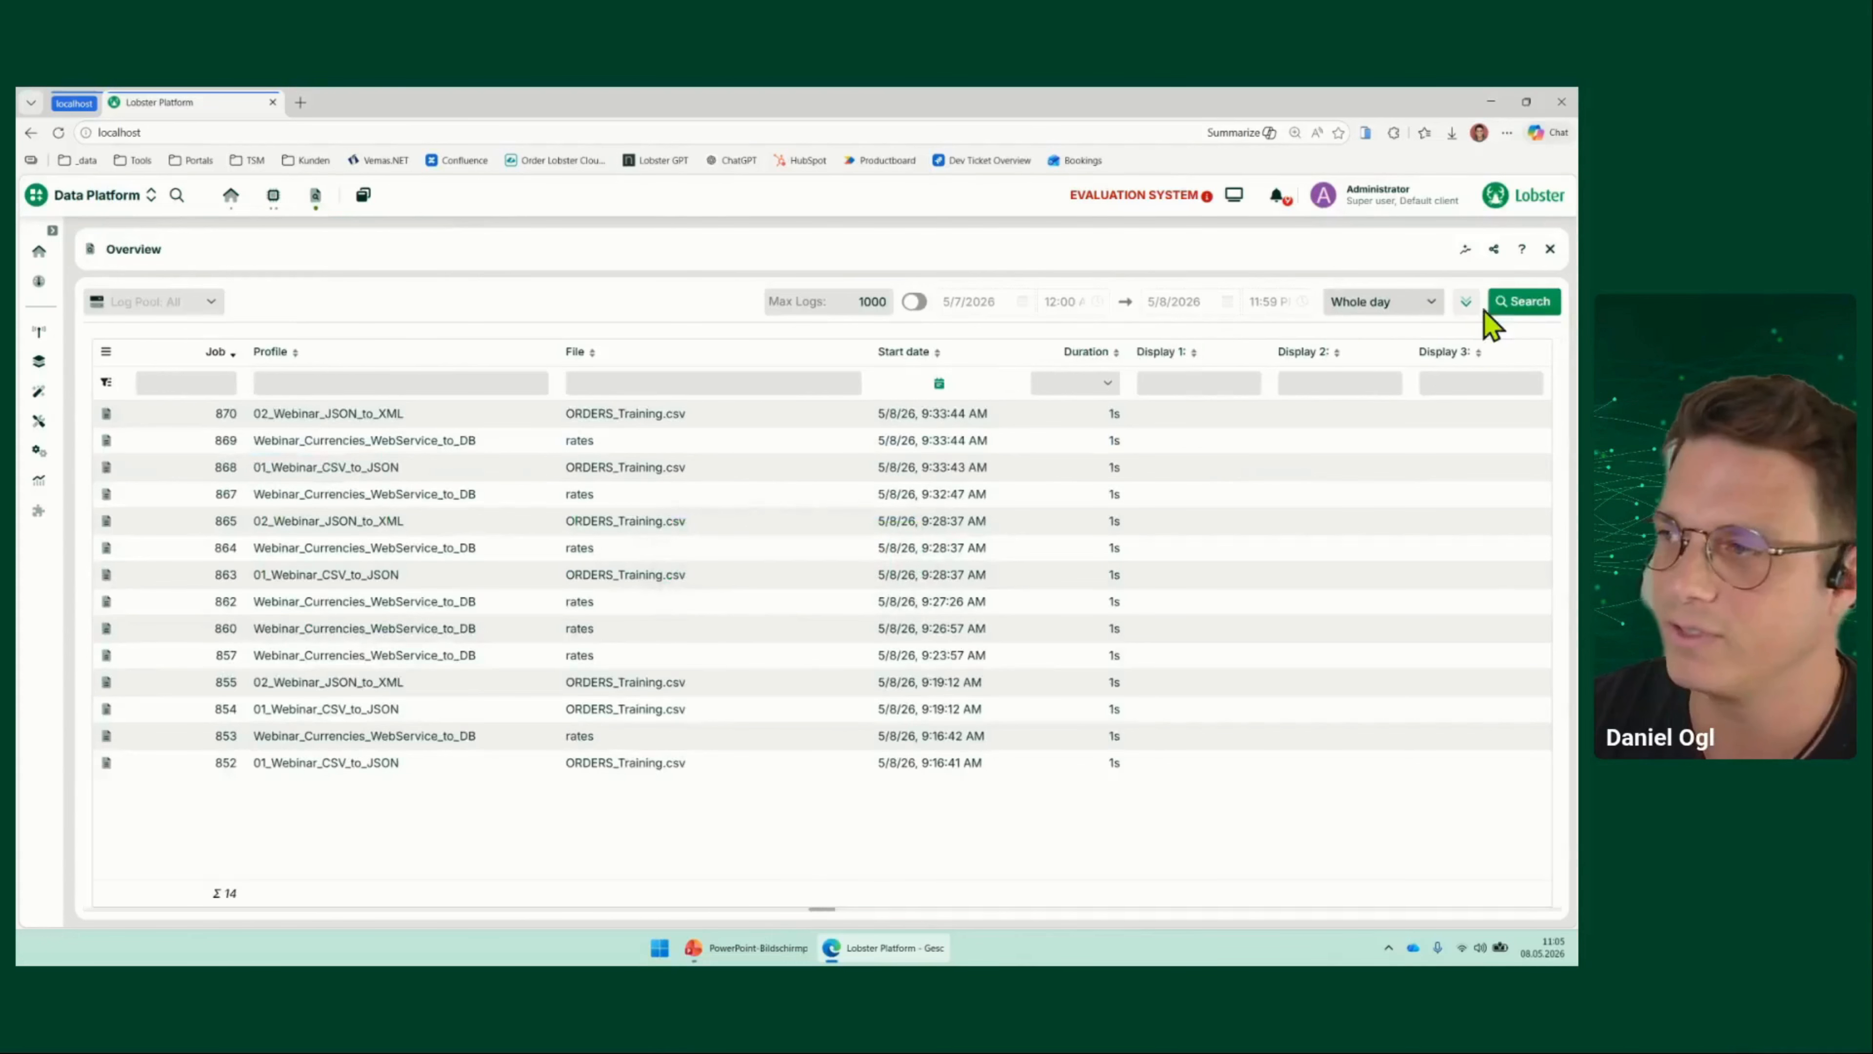
pyautogui.click(1522, 301)
pyautogui.click(290, 443)
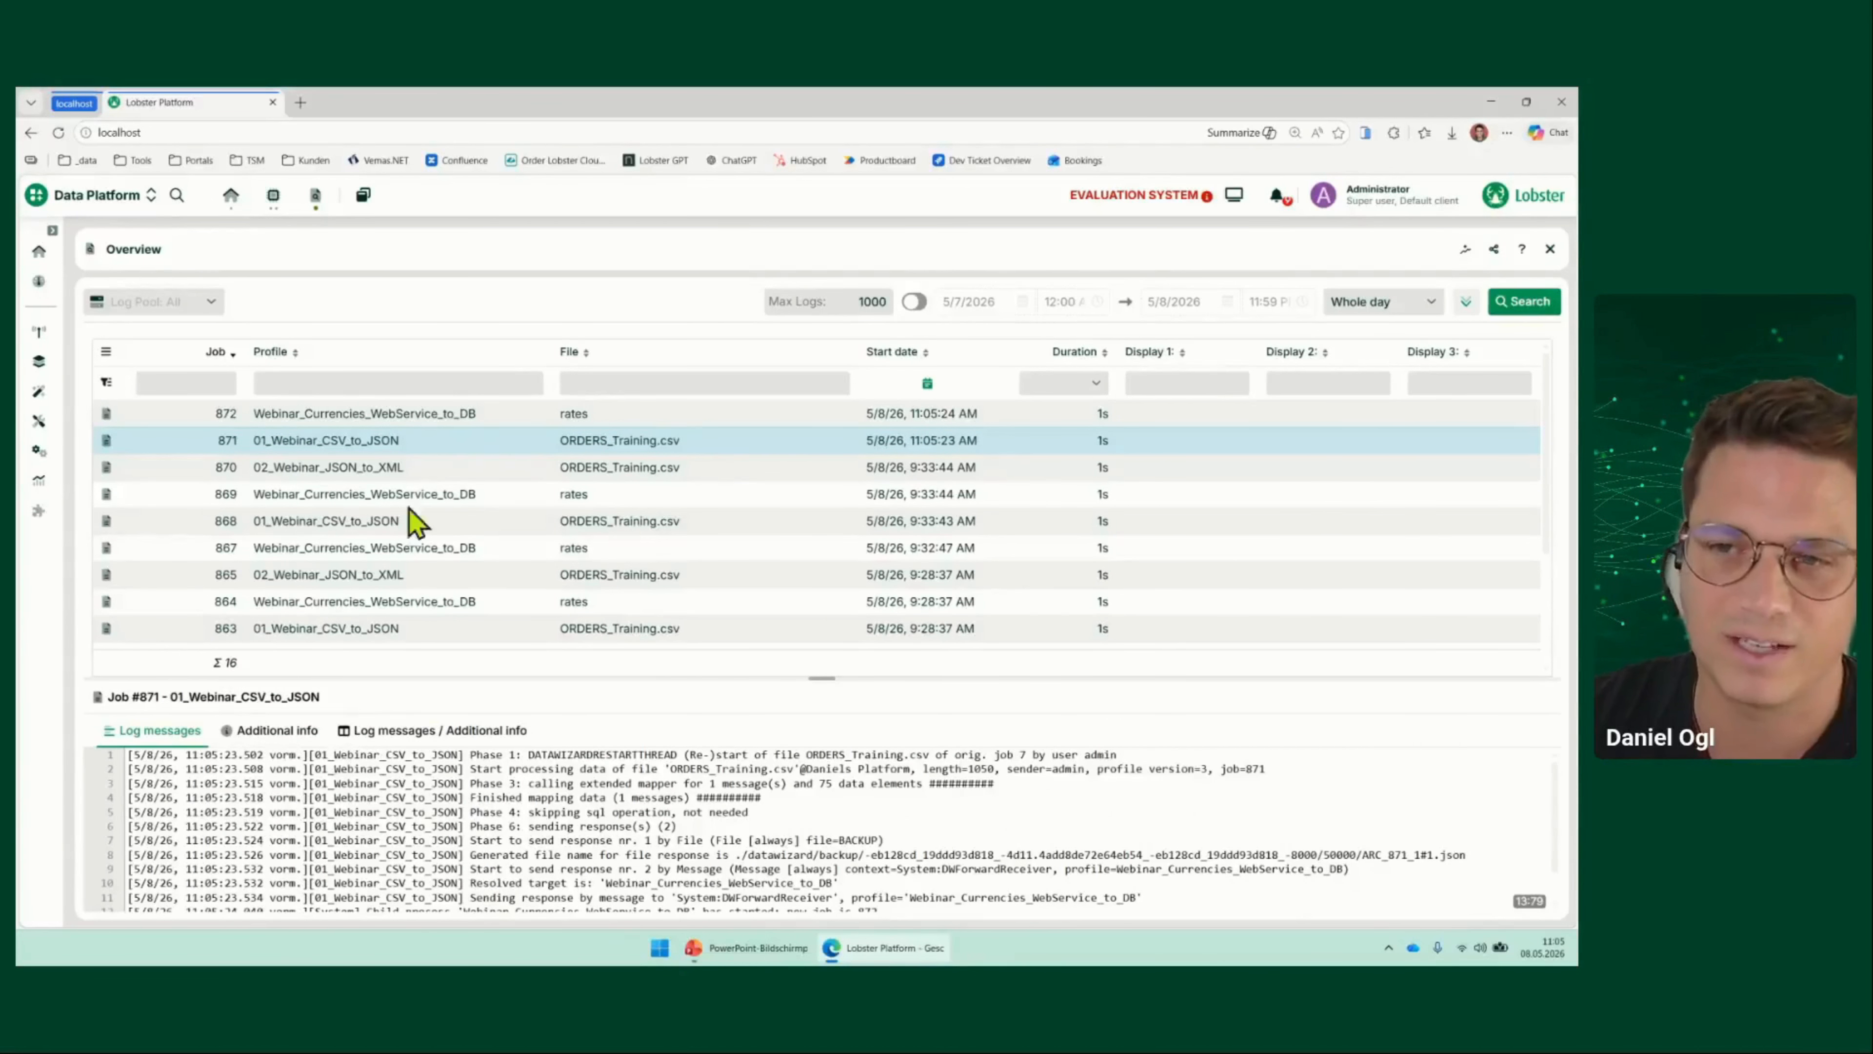
pyautogui.click(341, 413)
pyautogui.click(298, 443)
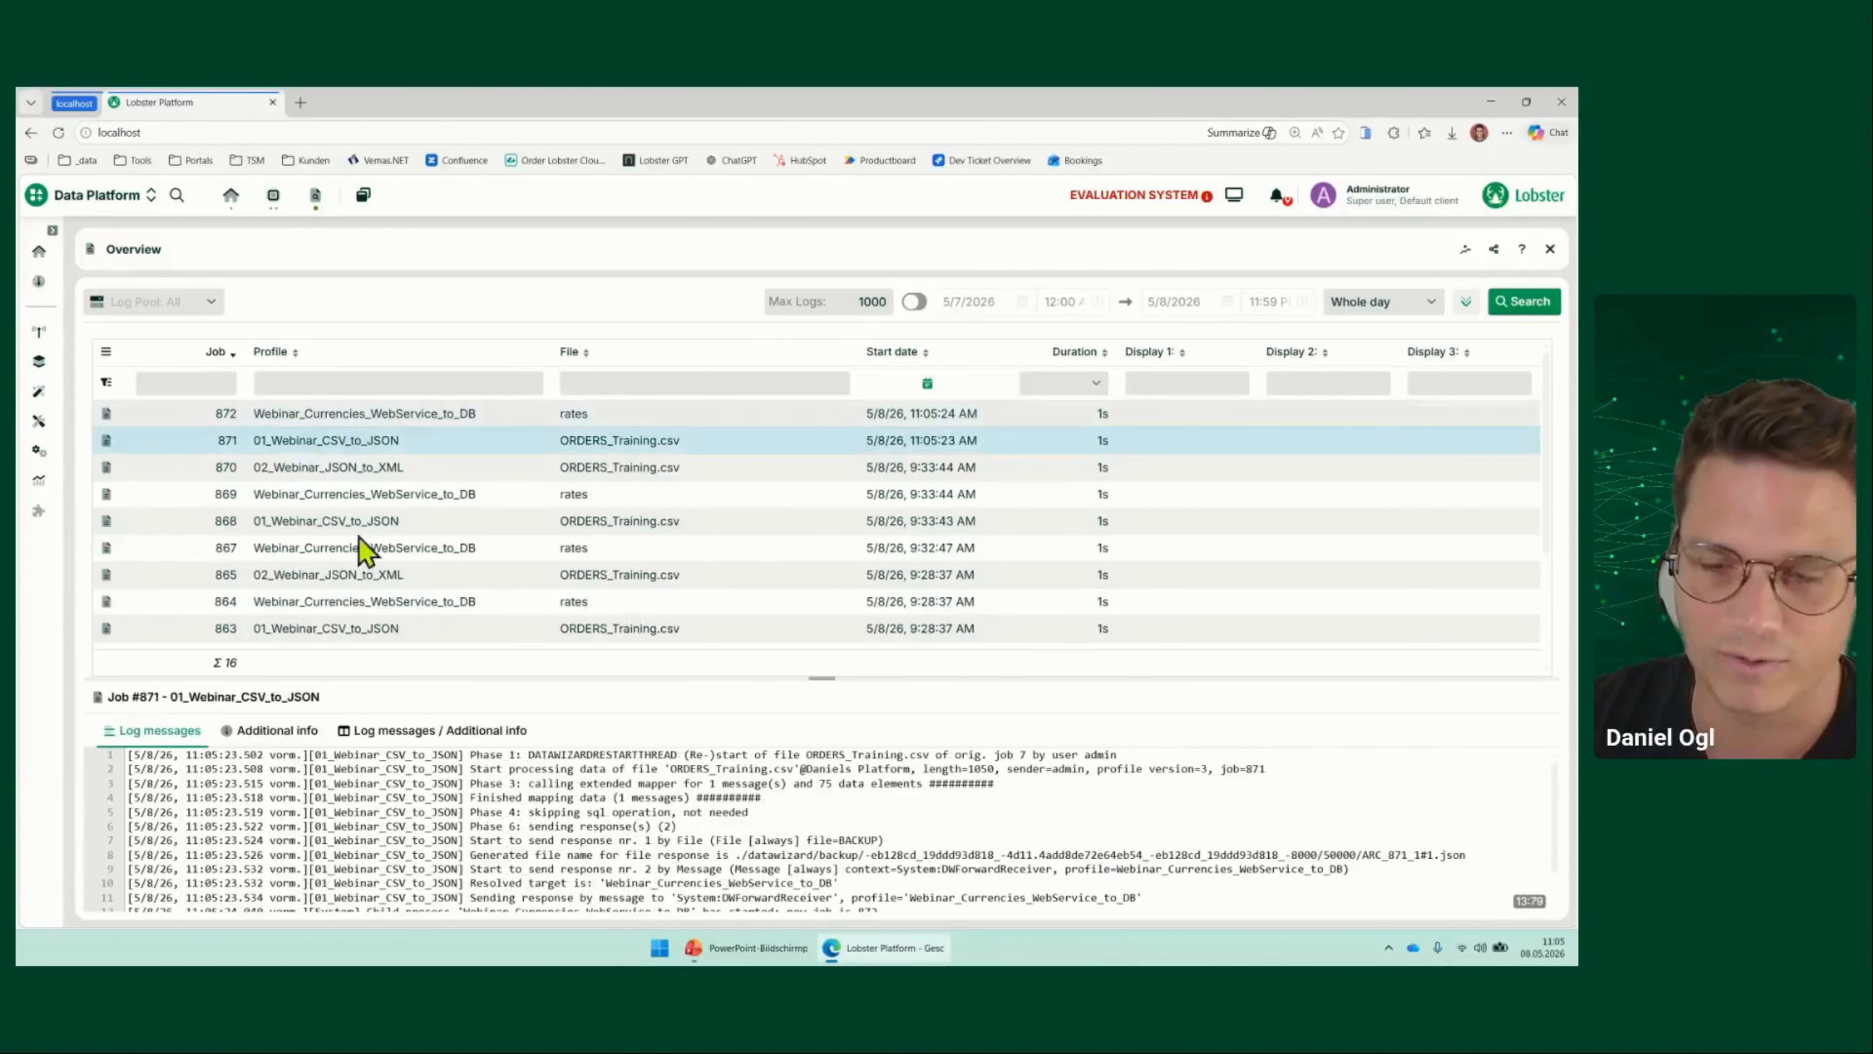
# Examine the end of job 871's log messages and find the follow-up jobs of that 01_Webinar_CSV_to_JSON run
pyautogui.scroll(-2, 525, 878)
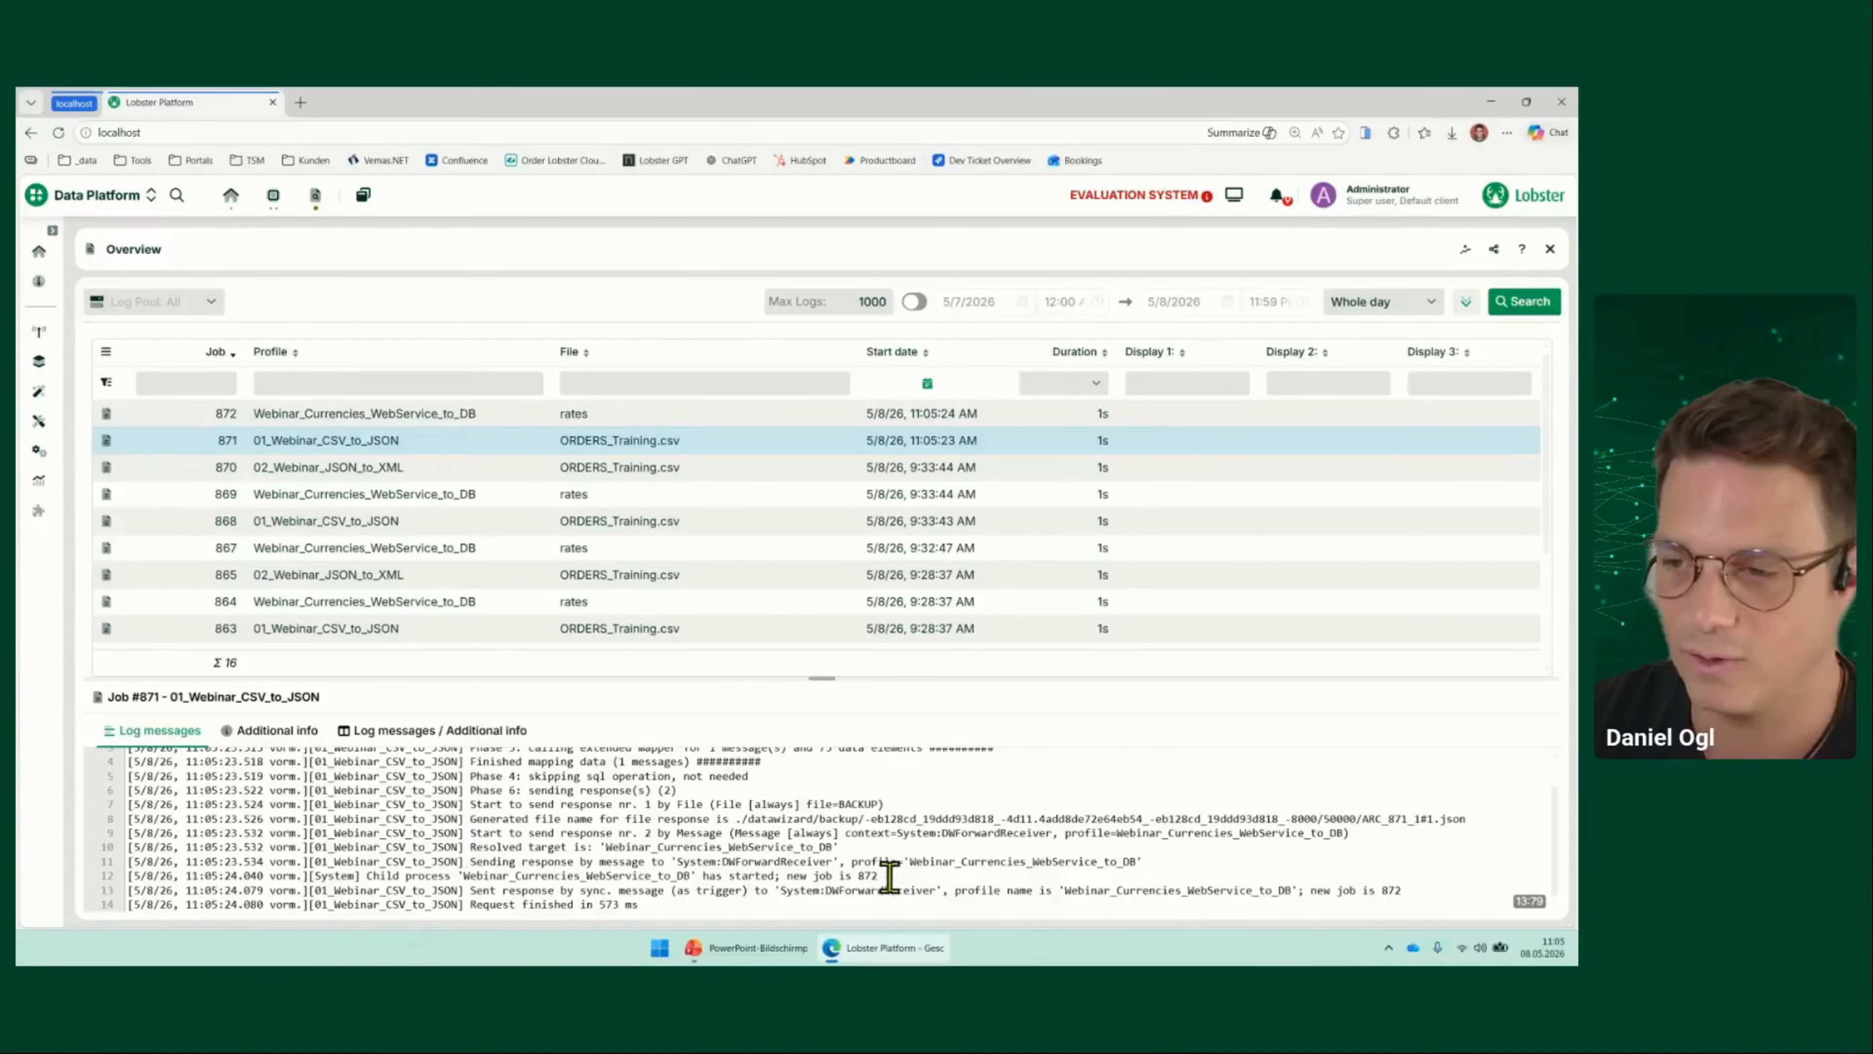
pyautogui.rightClick(395, 443)
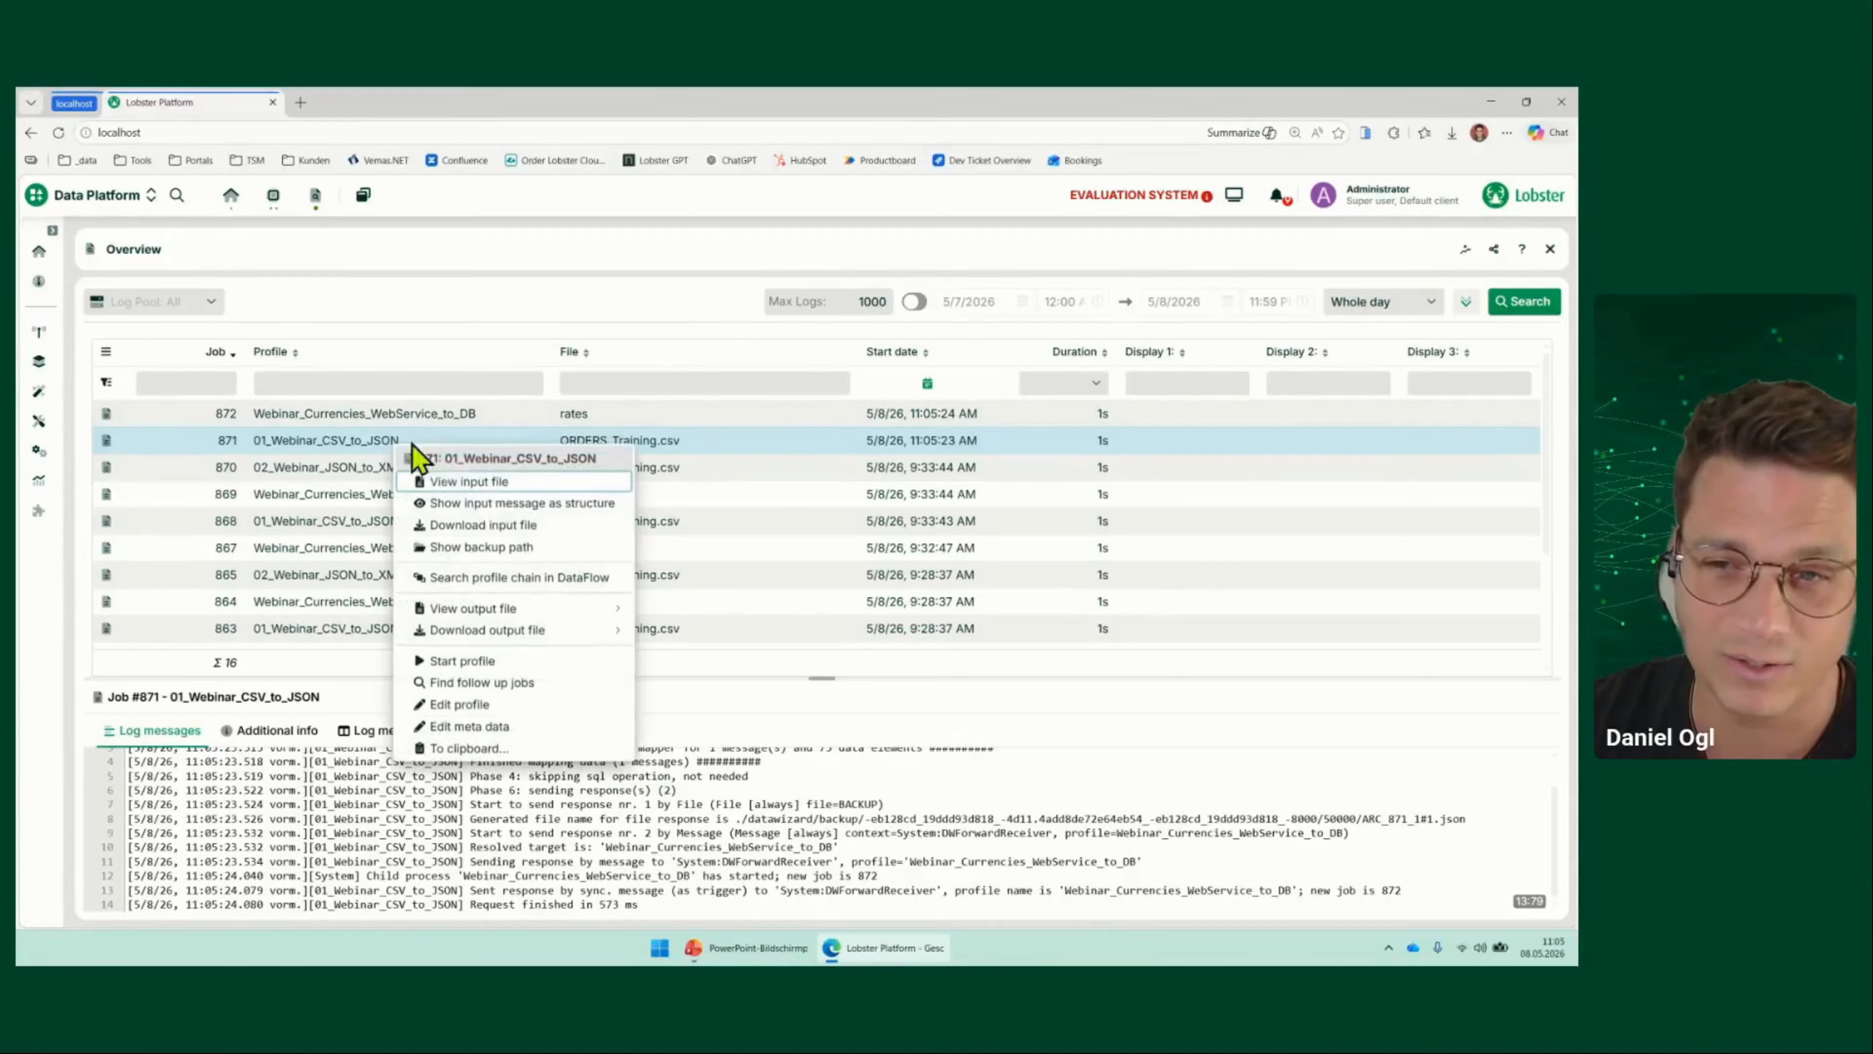
pyautogui.click(537, 692)
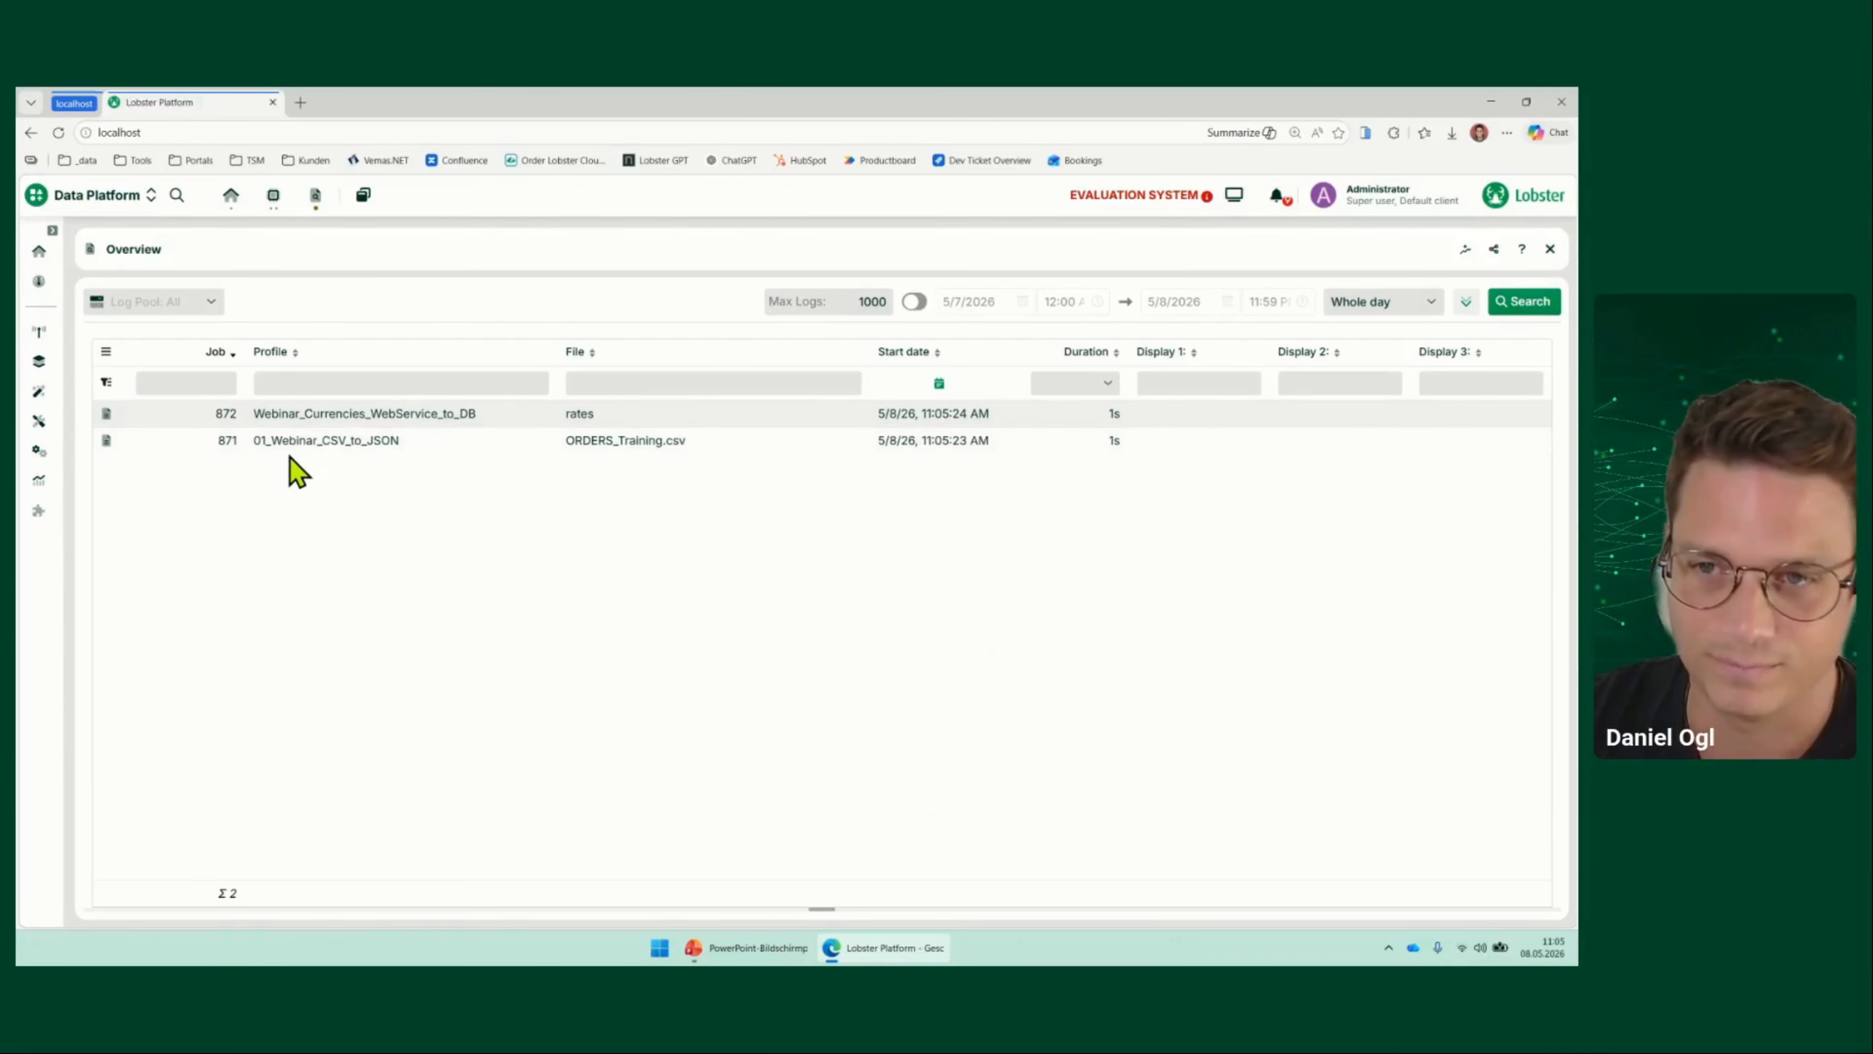
# Open the 02_Webinar_JSON_to_XML profile from the profile list, discarding pending changes, and show its Phase 1 input settings
pyautogui.click(273, 195)
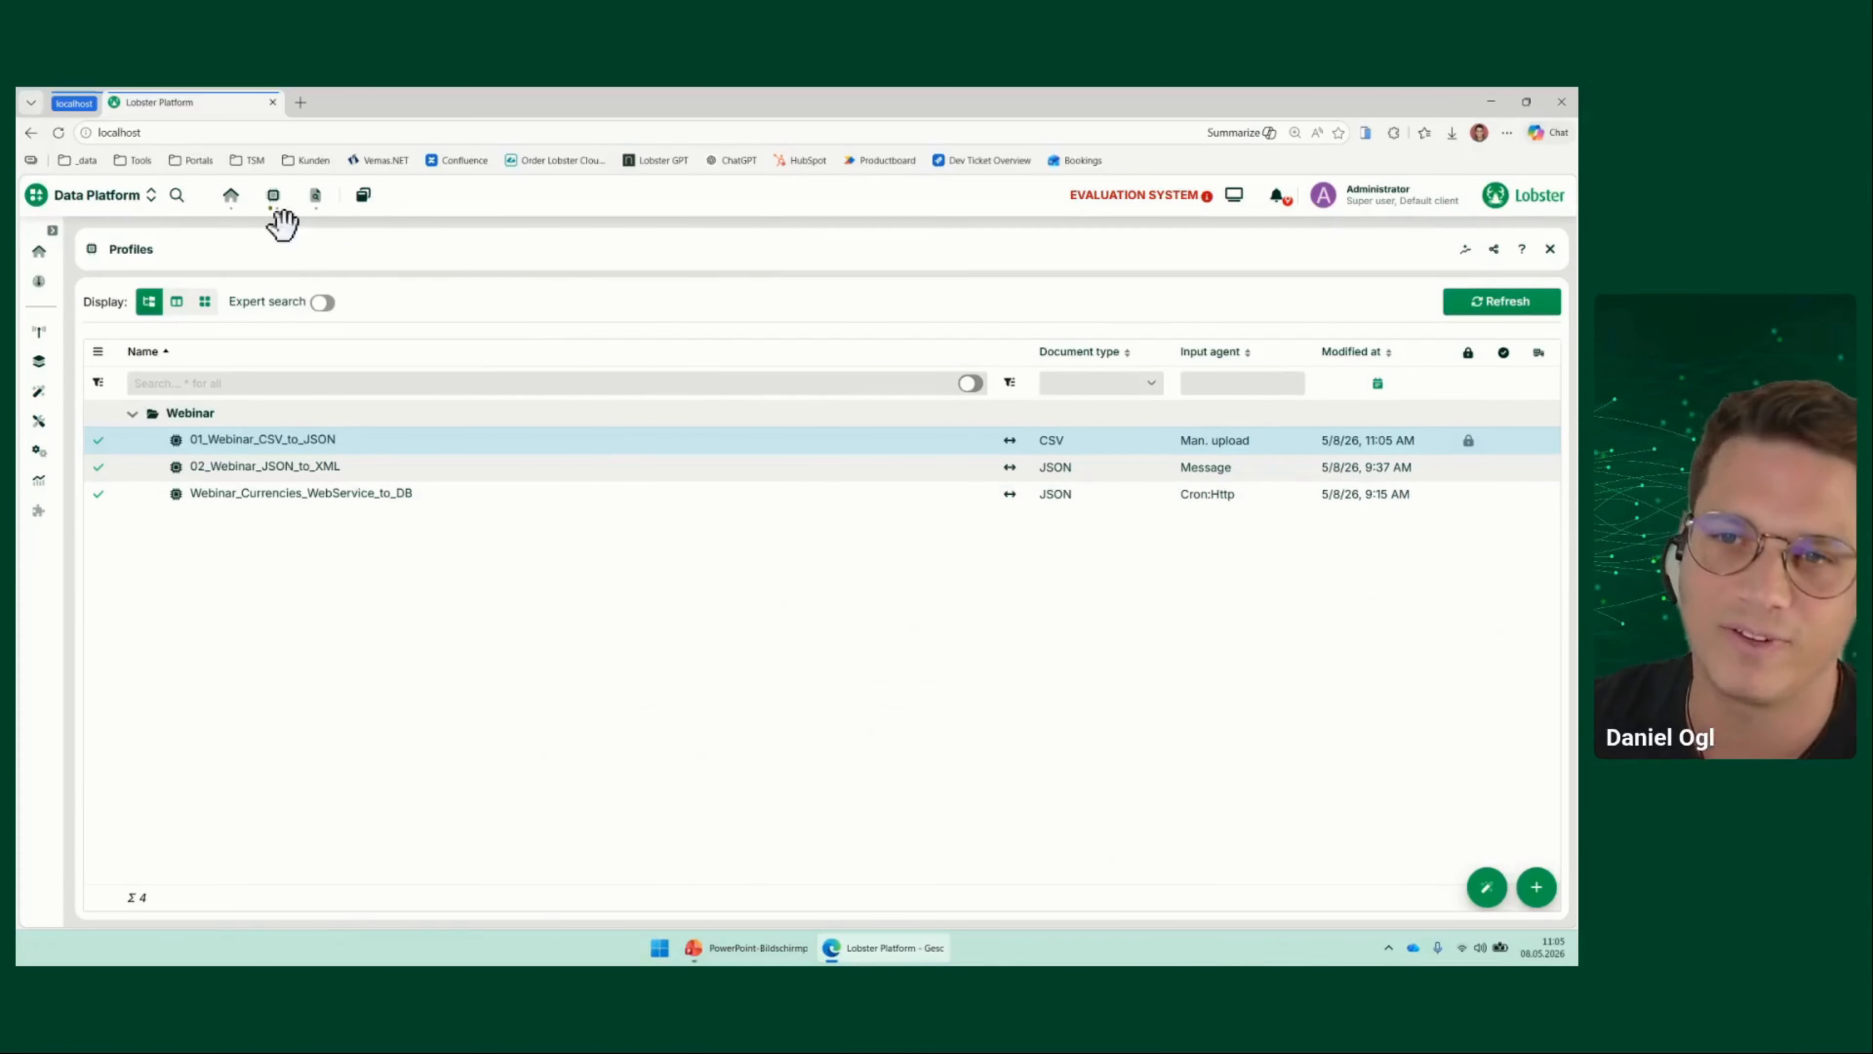
pyautogui.moveTo(274, 209)
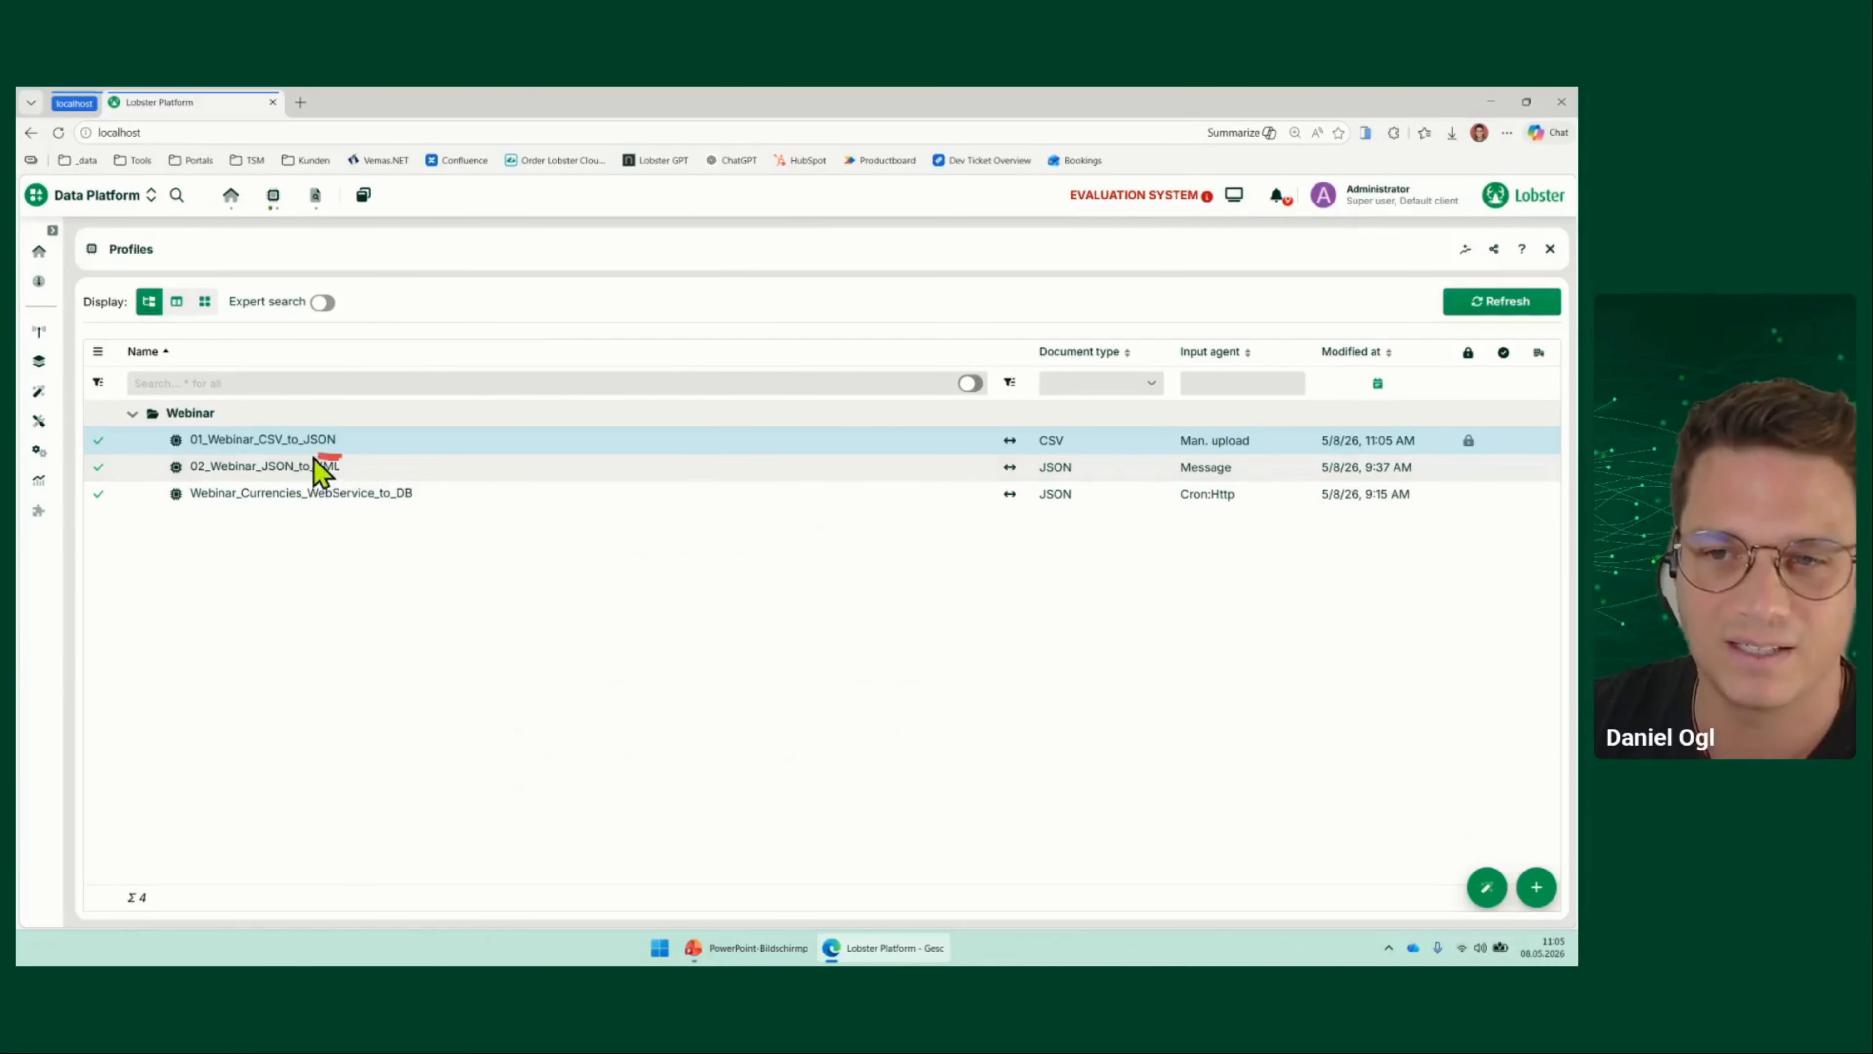
pyautogui.moveTo(338, 455)
pyautogui.mouseDown()
pyautogui.moveTo(180, 470)
pyautogui.moveTo(299, 490)
pyautogui.moveTo(343, 473)
pyautogui.moveTo(251, 485)
pyautogui.moveTo(310, 473)
pyautogui.mouseUp()
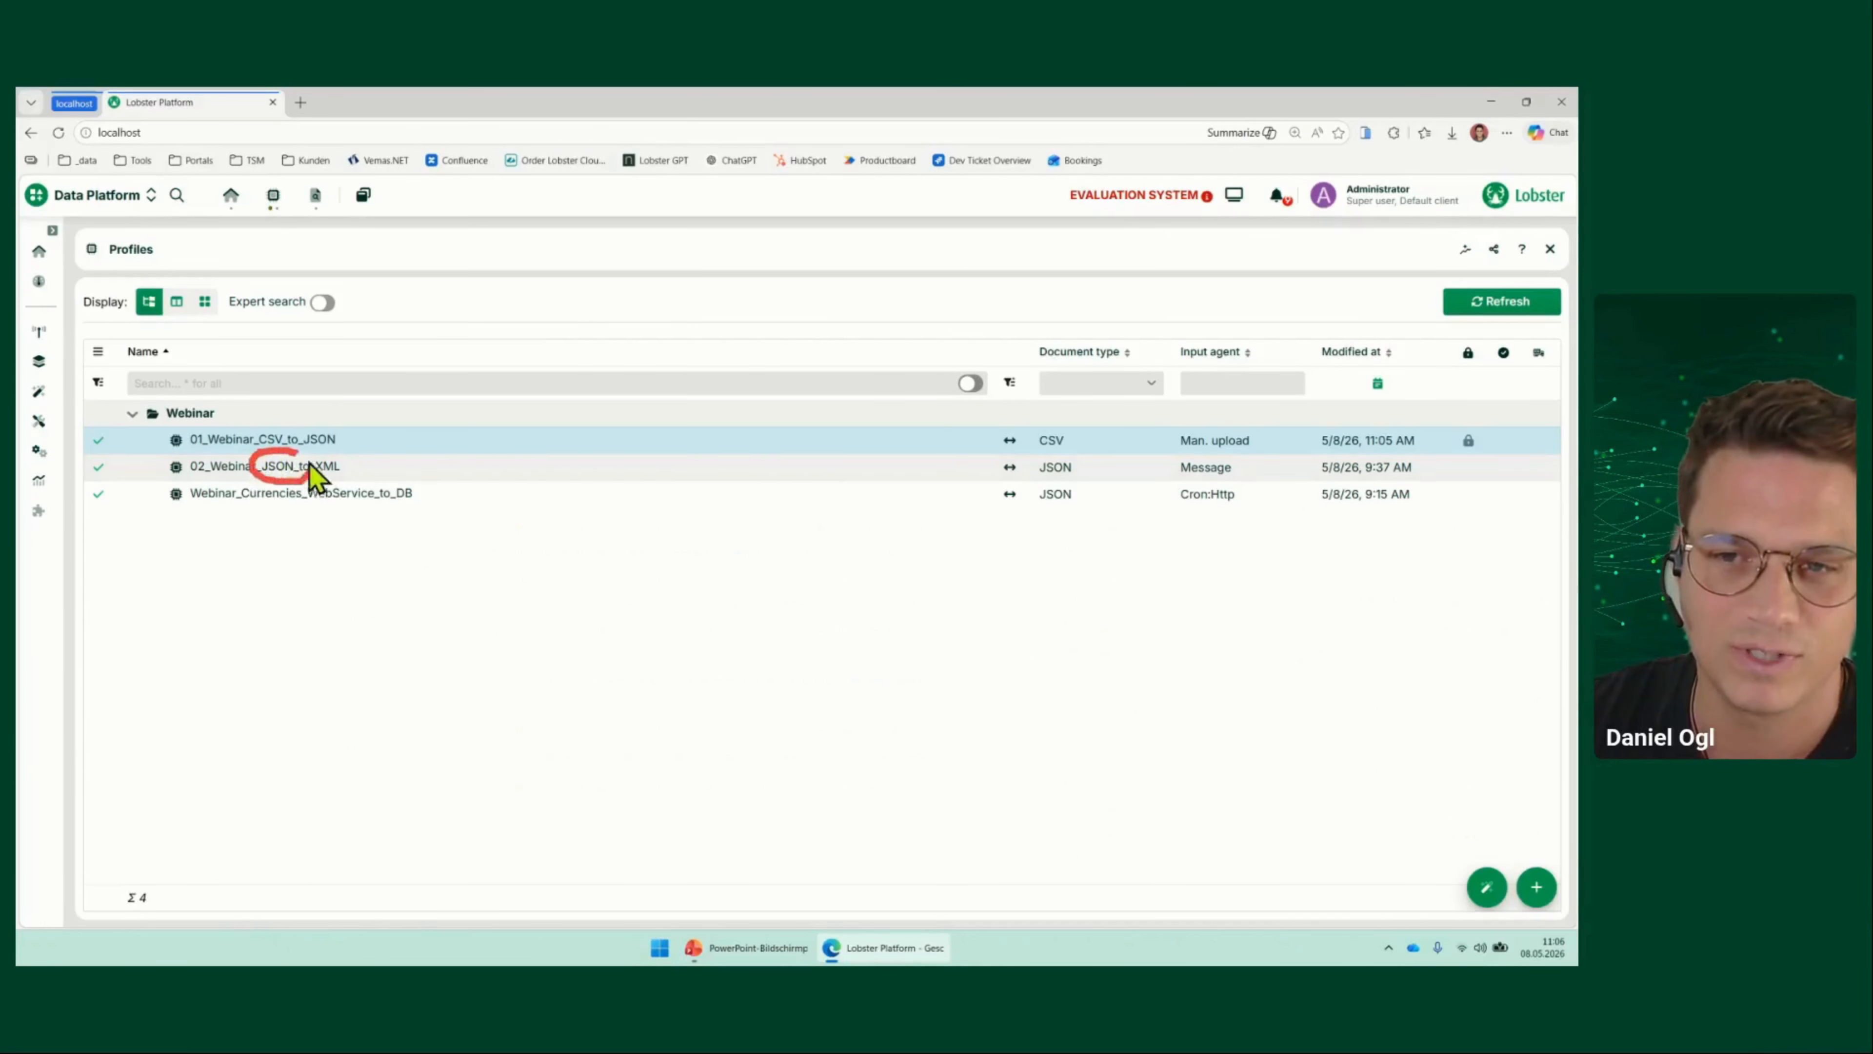
pyautogui.doubleClick(244, 466)
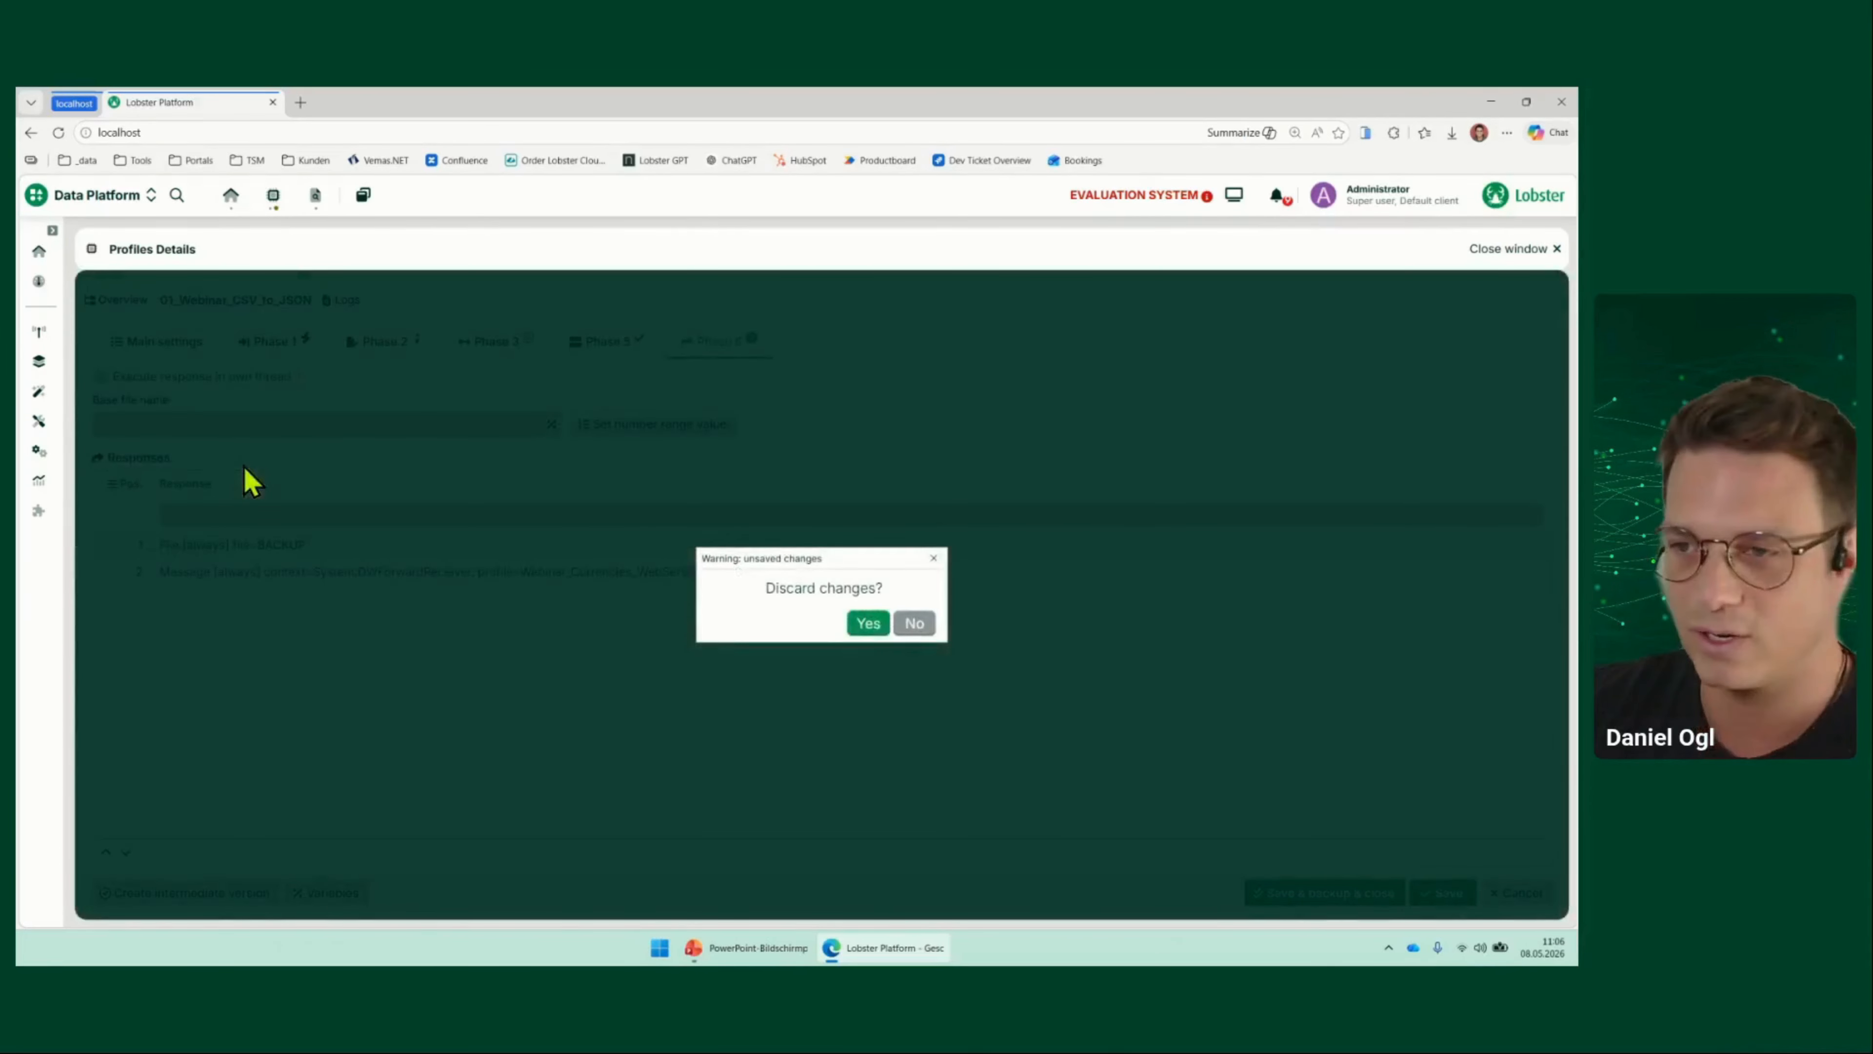
pyautogui.click(854, 633)
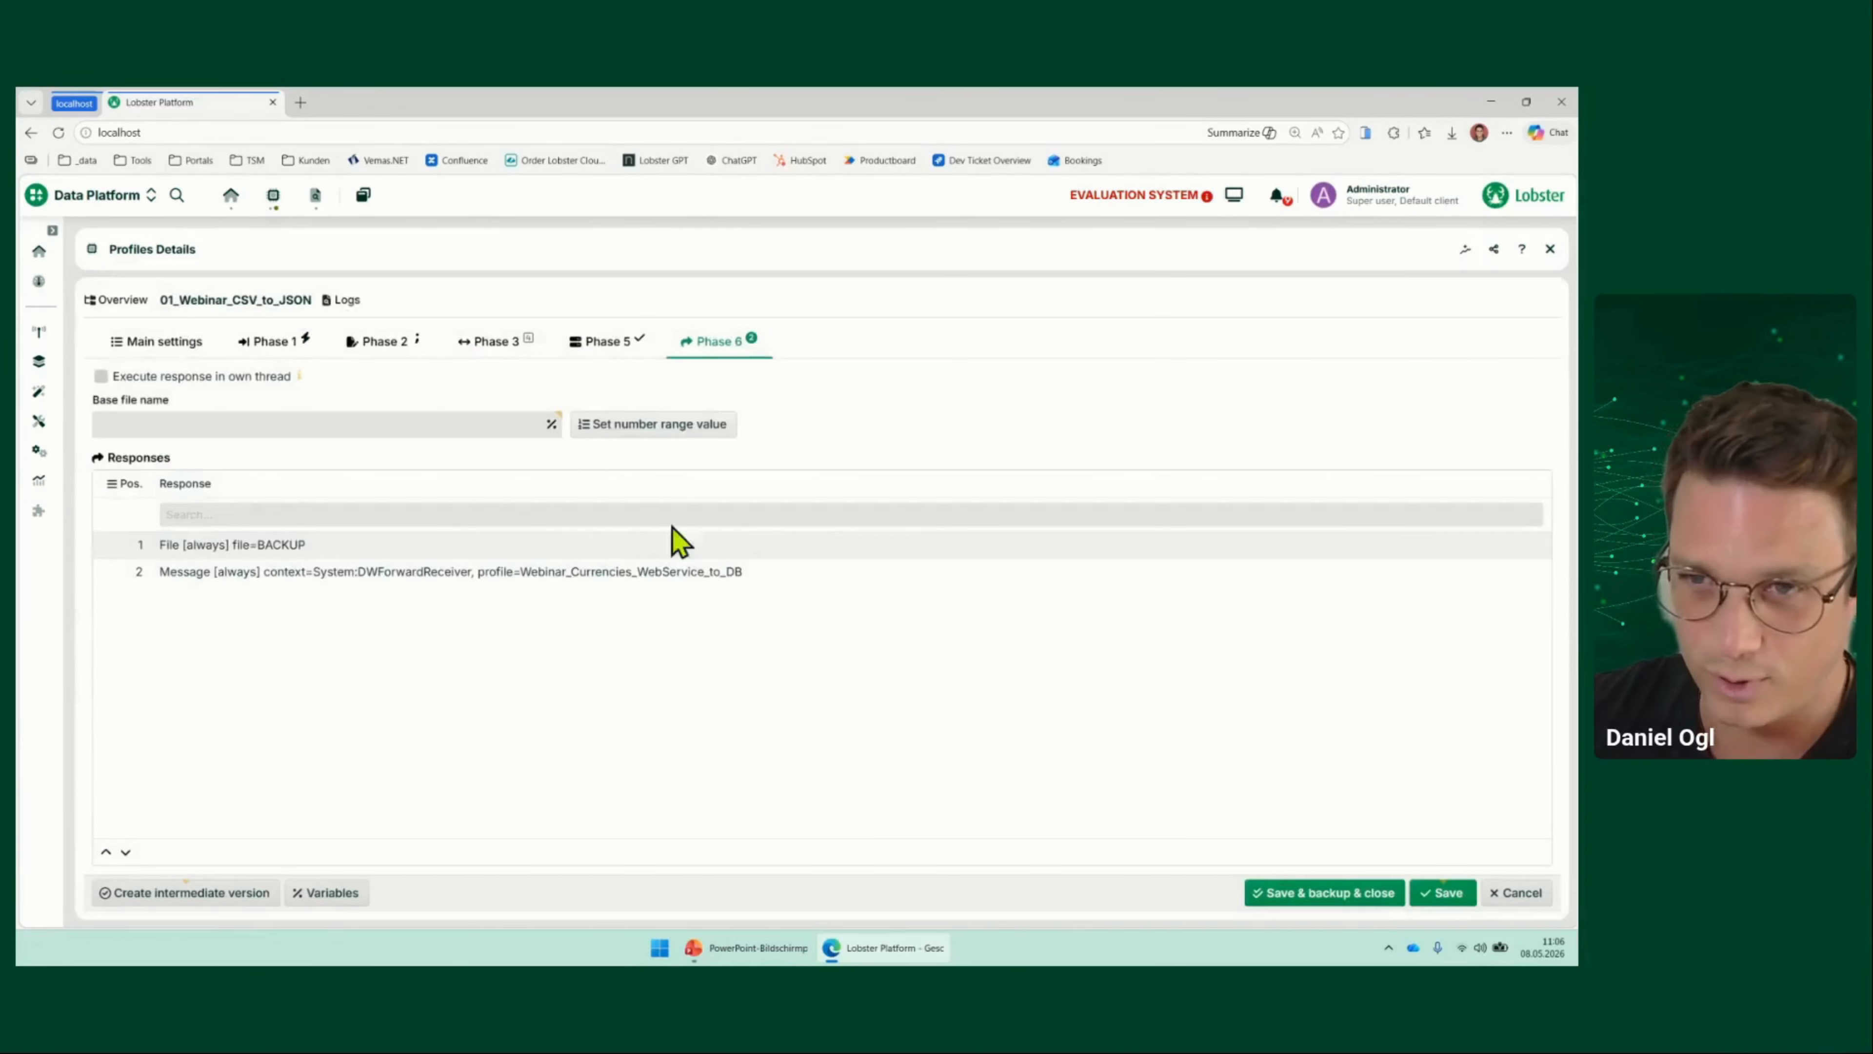
pyautogui.click(277, 347)
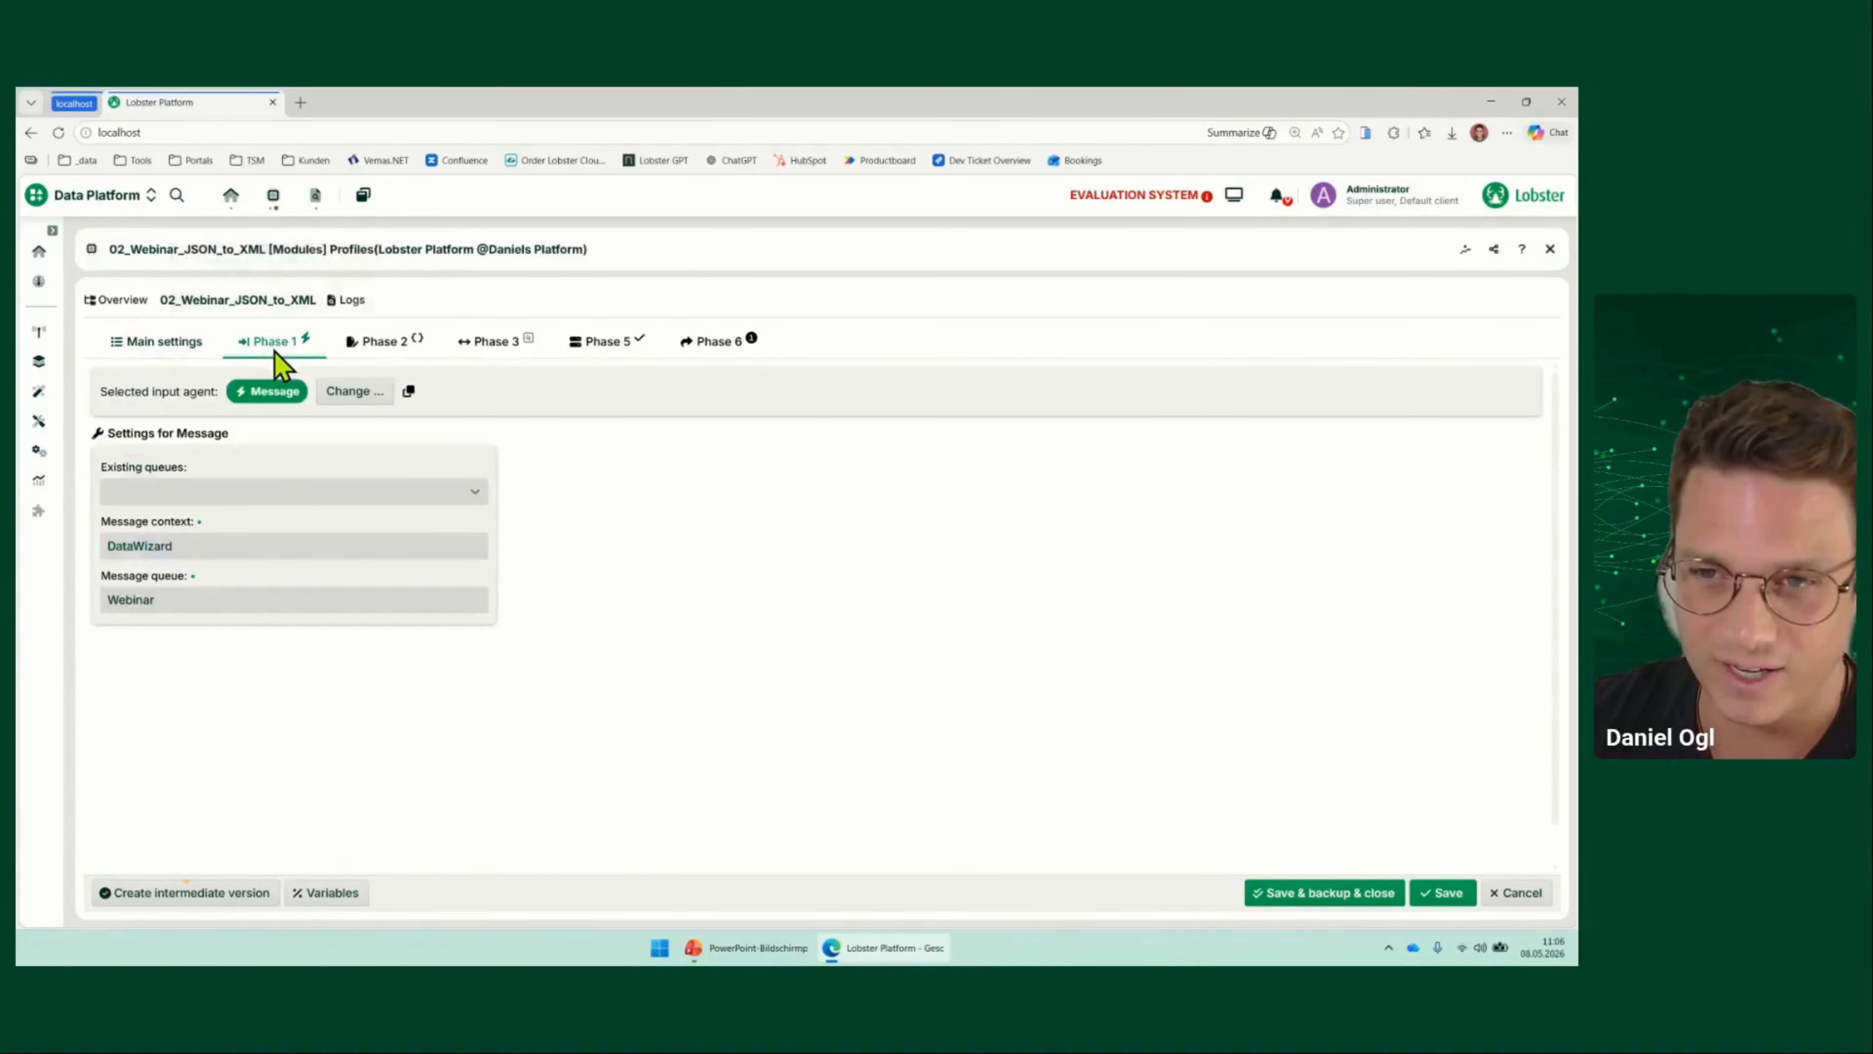
# Review the event-based input agent types available for 02_Webinar_JSON_to_XML and leave the selection without changing the agent
pyautogui.click(357, 393)
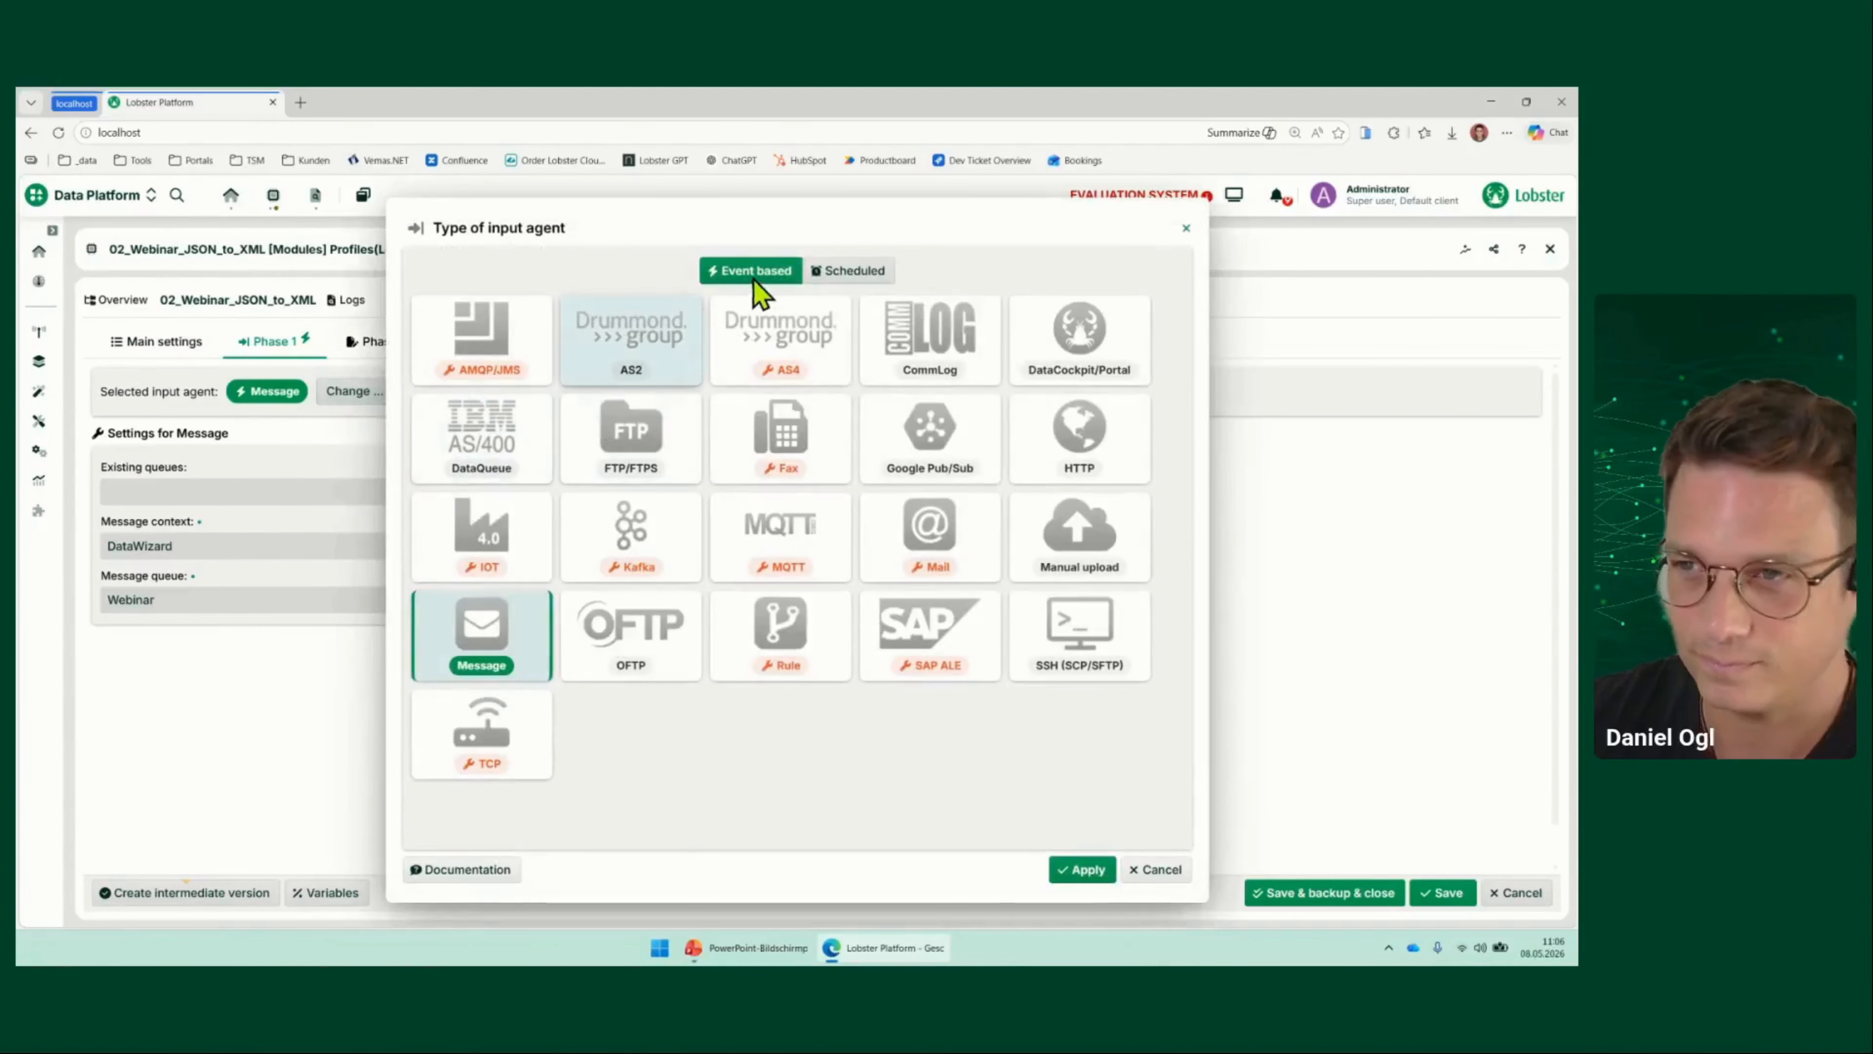
pyautogui.moveTo(792, 240)
pyautogui.mouseDown()
pyautogui.moveTo(690, 293)
pyautogui.moveTo(802, 302)
pyautogui.mouseUp()
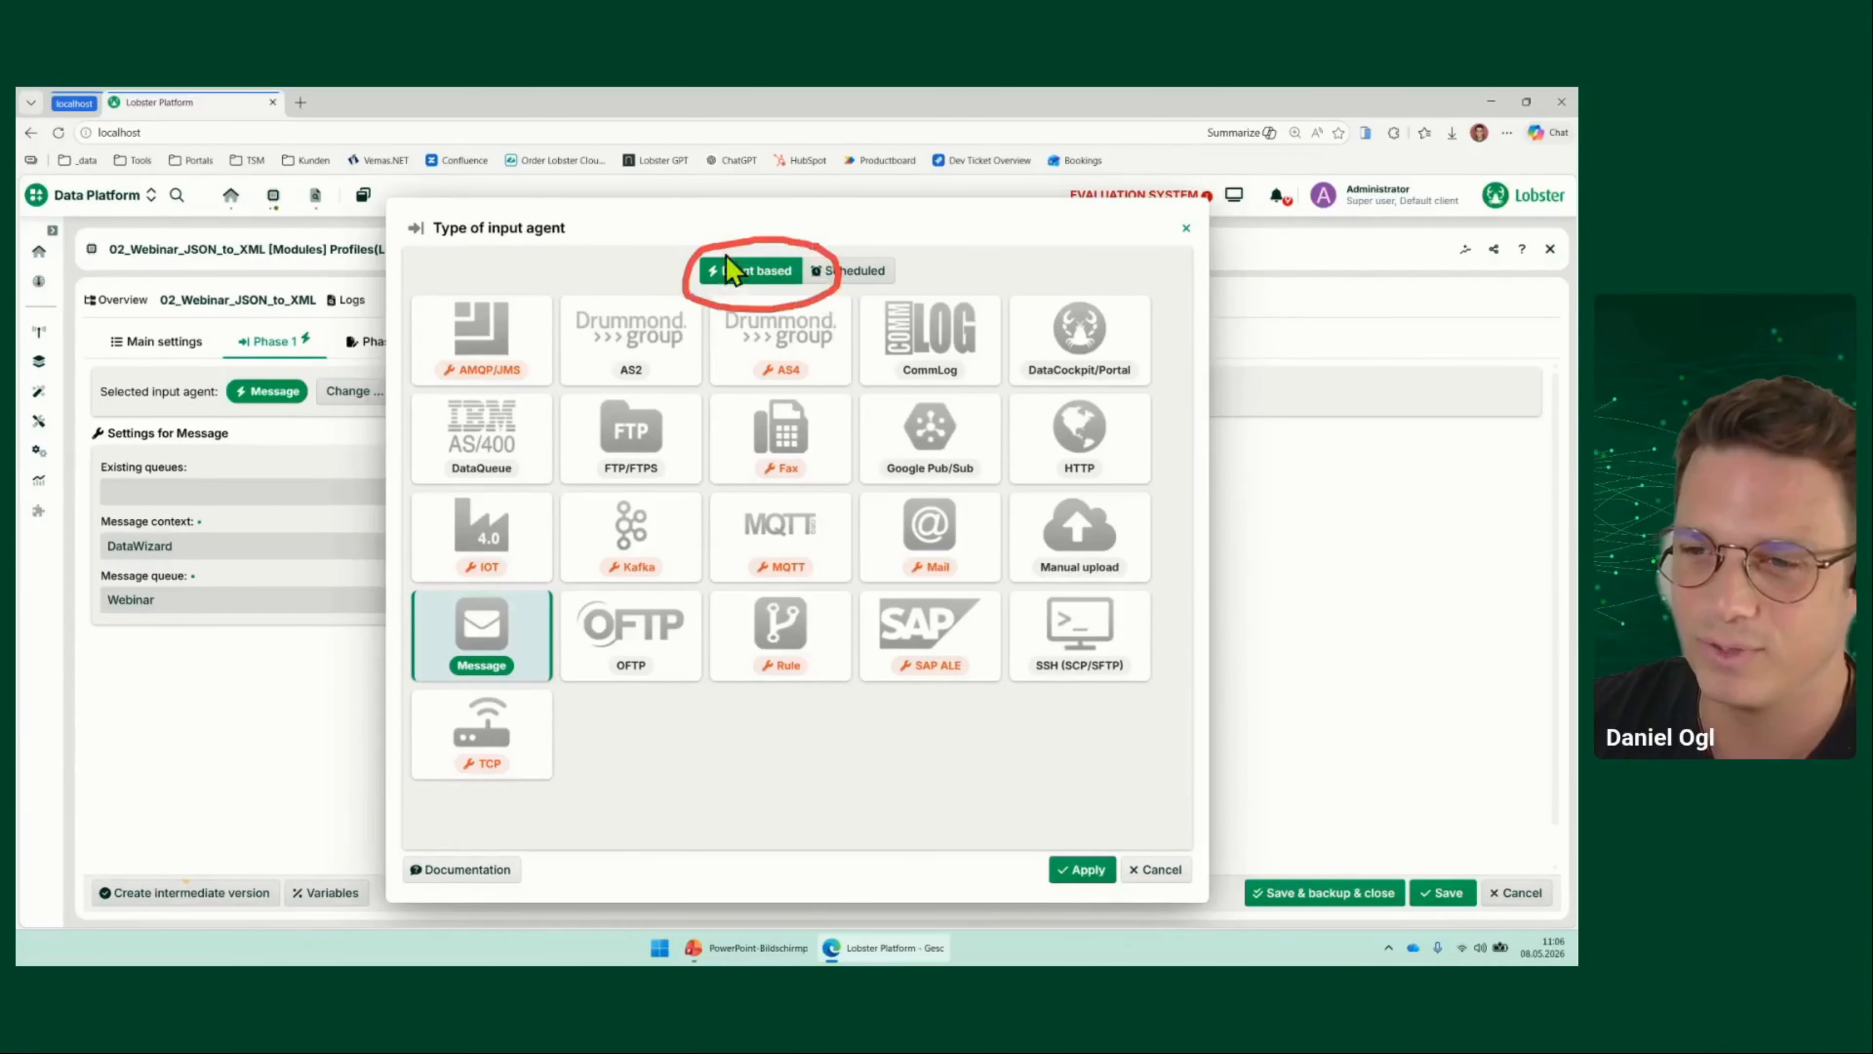
pyautogui.moveTo(549, 583)
pyautogui.mouseDown()
pyautogui.moveTo(418, 623)
pyautogui.moveTo(426, 684)
pyautogui.moveTo(542, 602)
pyautogui.mouseUp()
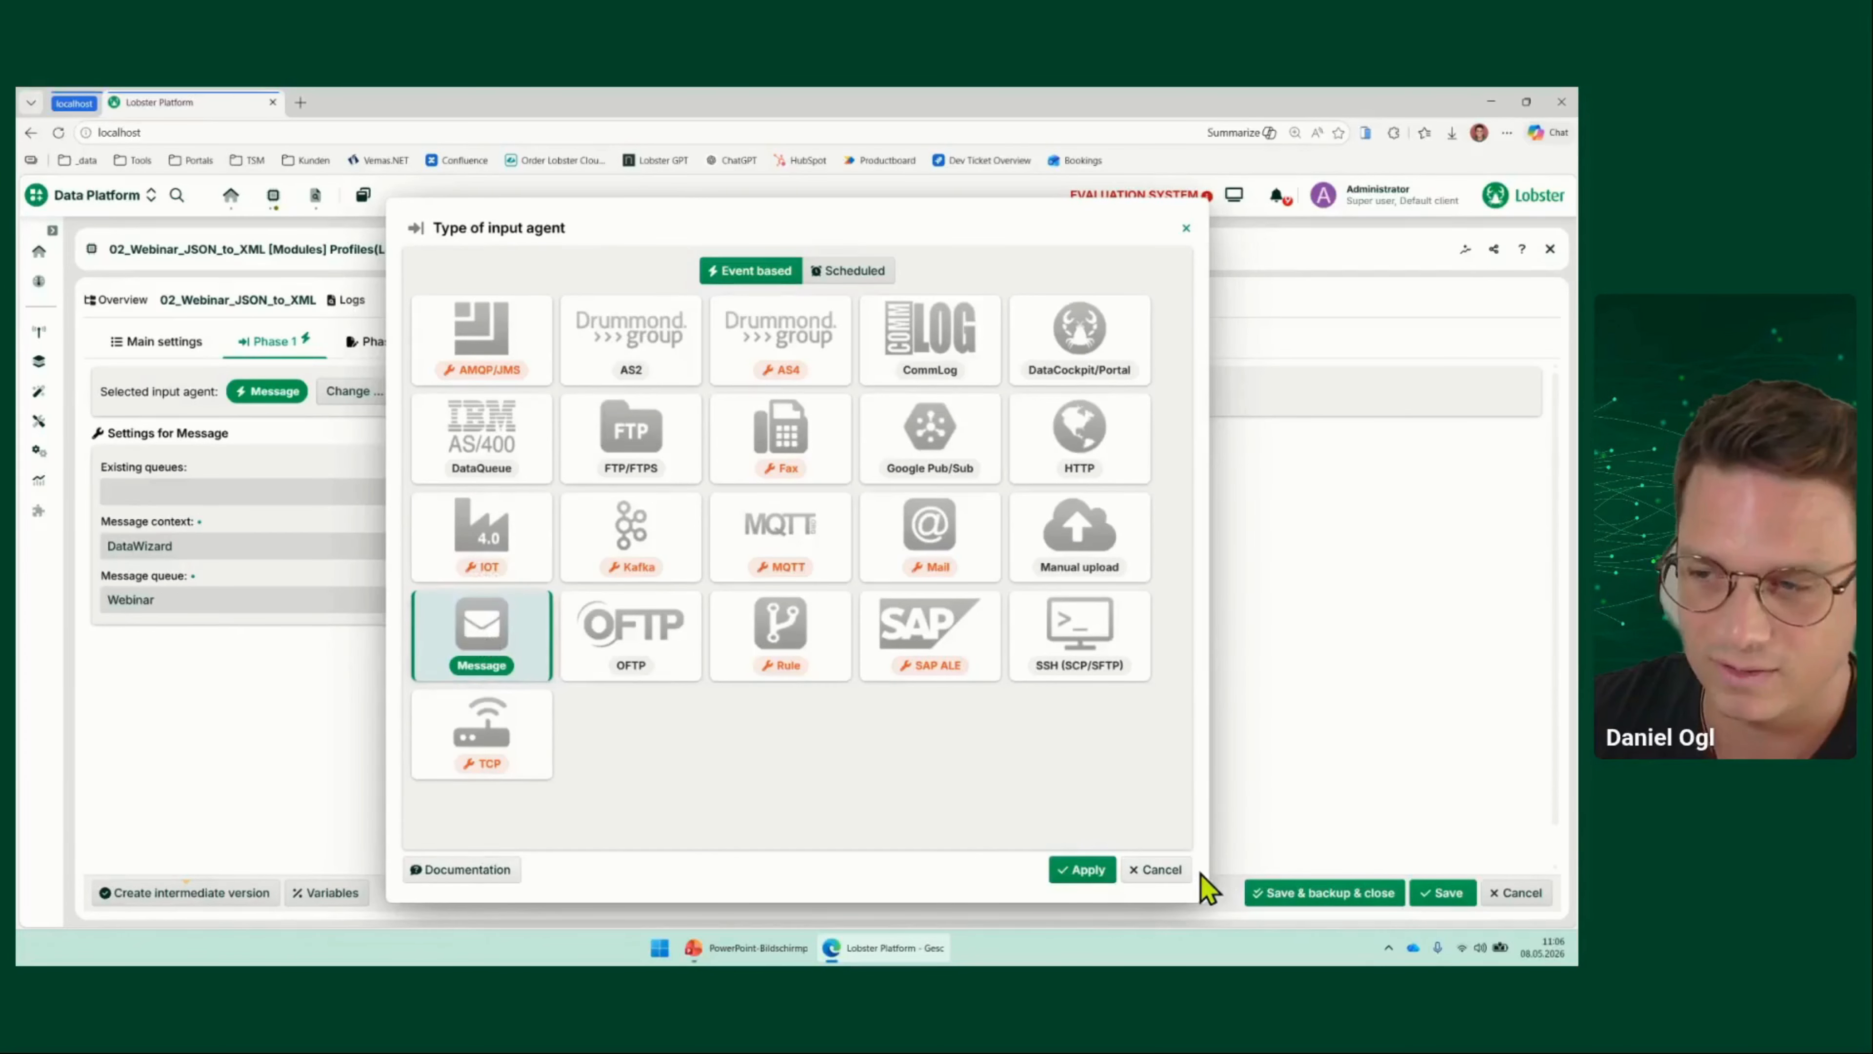
pyautogui.click(1163, 872)
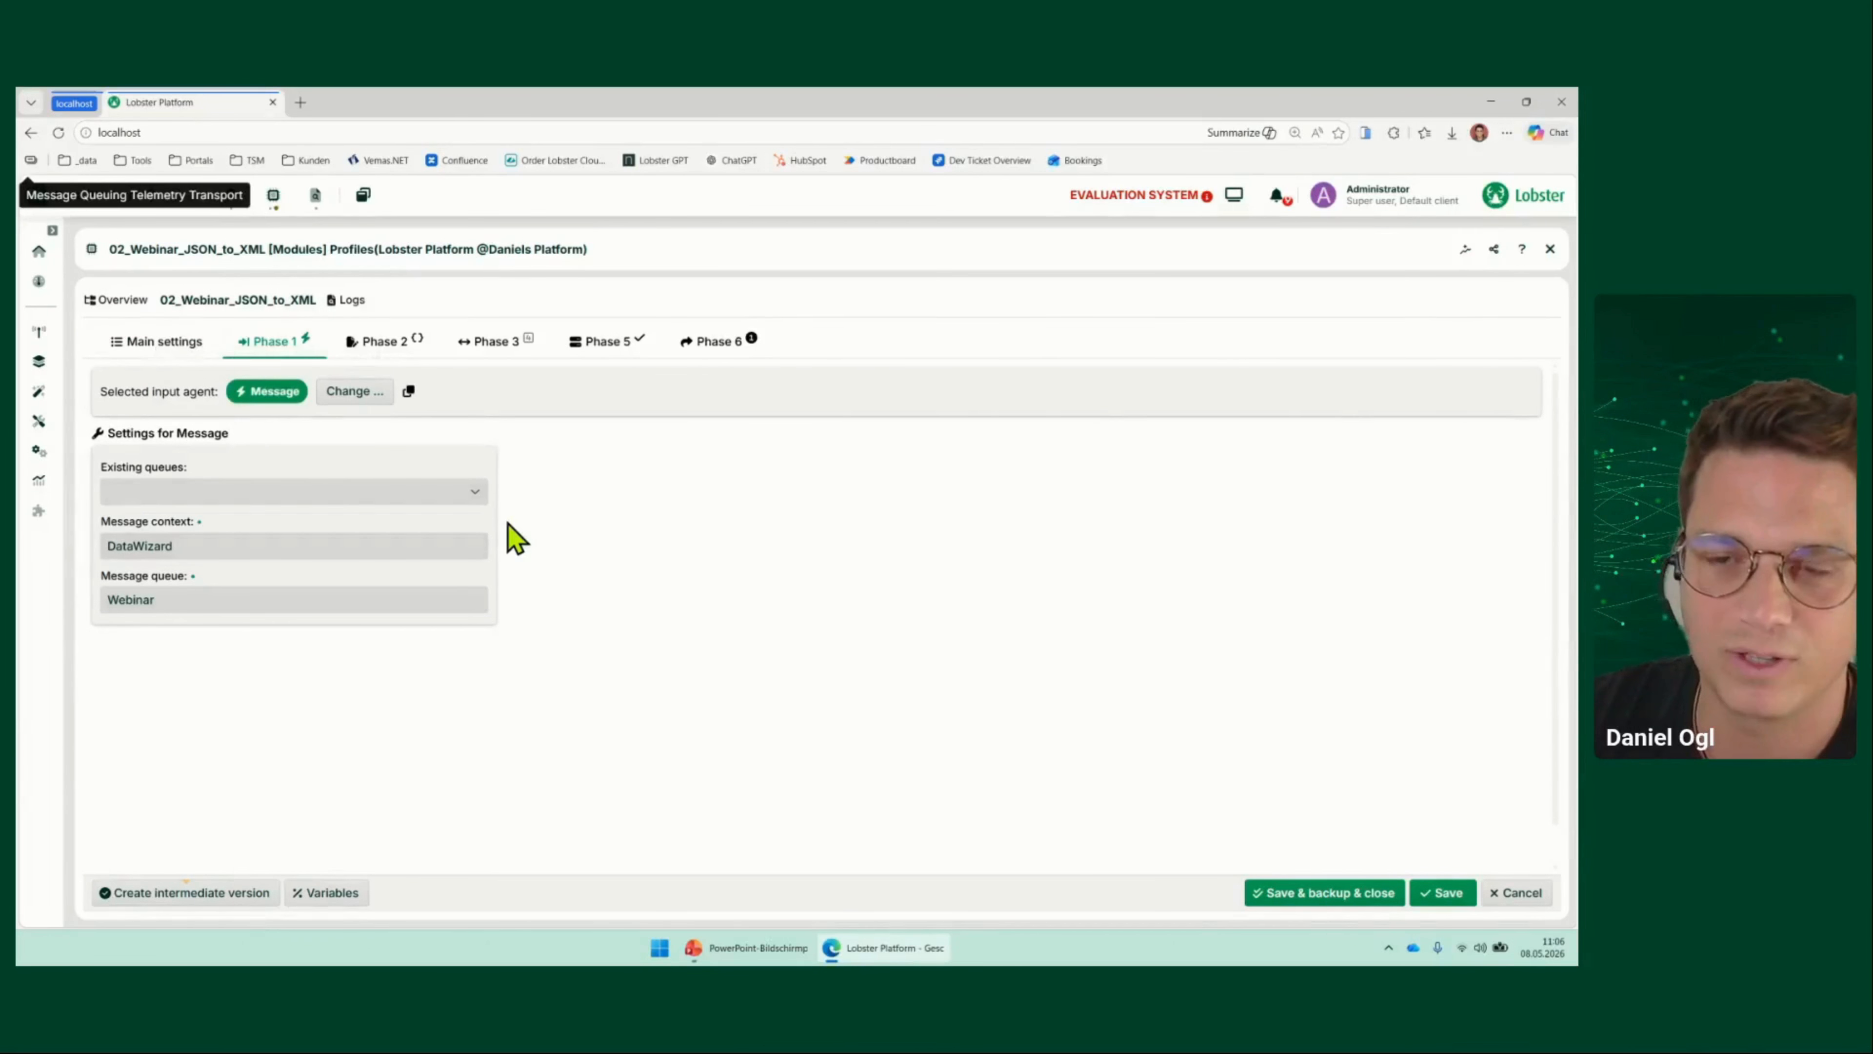
# Delete the Message response targeting Webinar_Currencies_WebService_to_DB from Phase 6 of the 01_Webinar_CSV_to_JSON profile
pyautogui.click(111, 299)
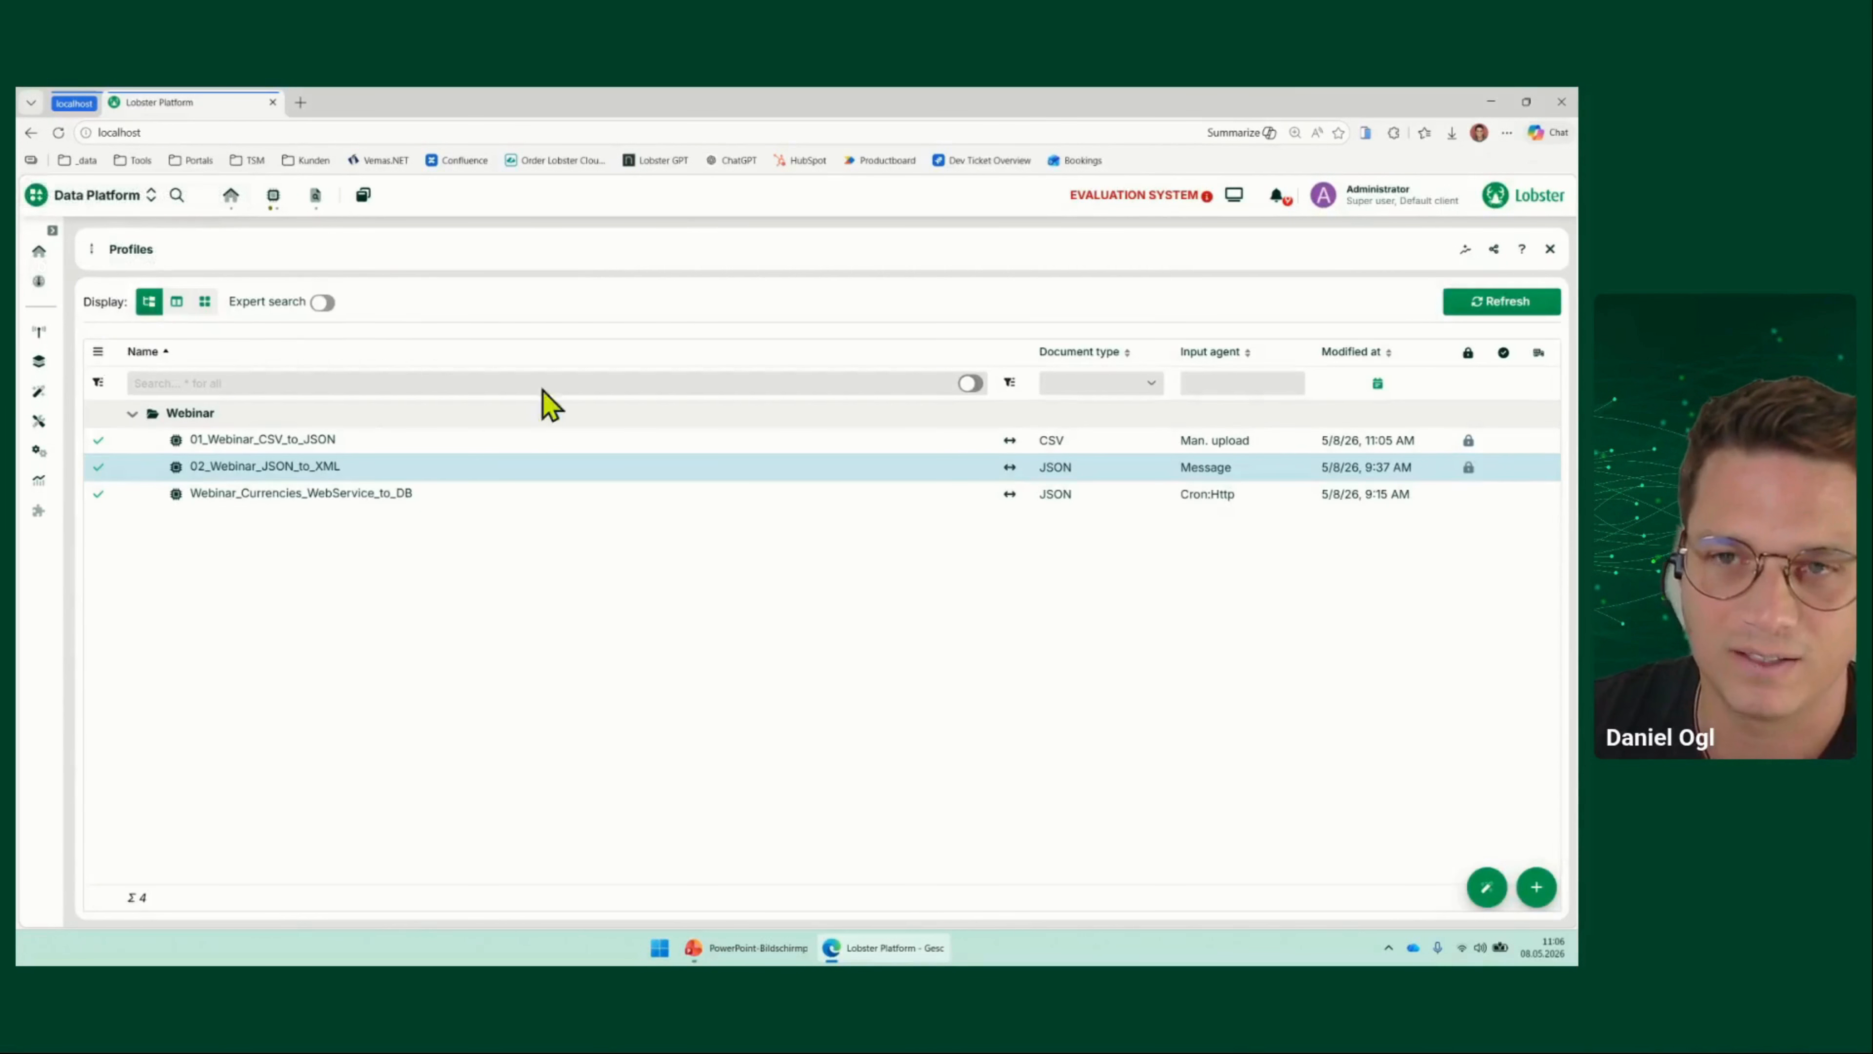
pyautogui.doubleClick(273, 440)
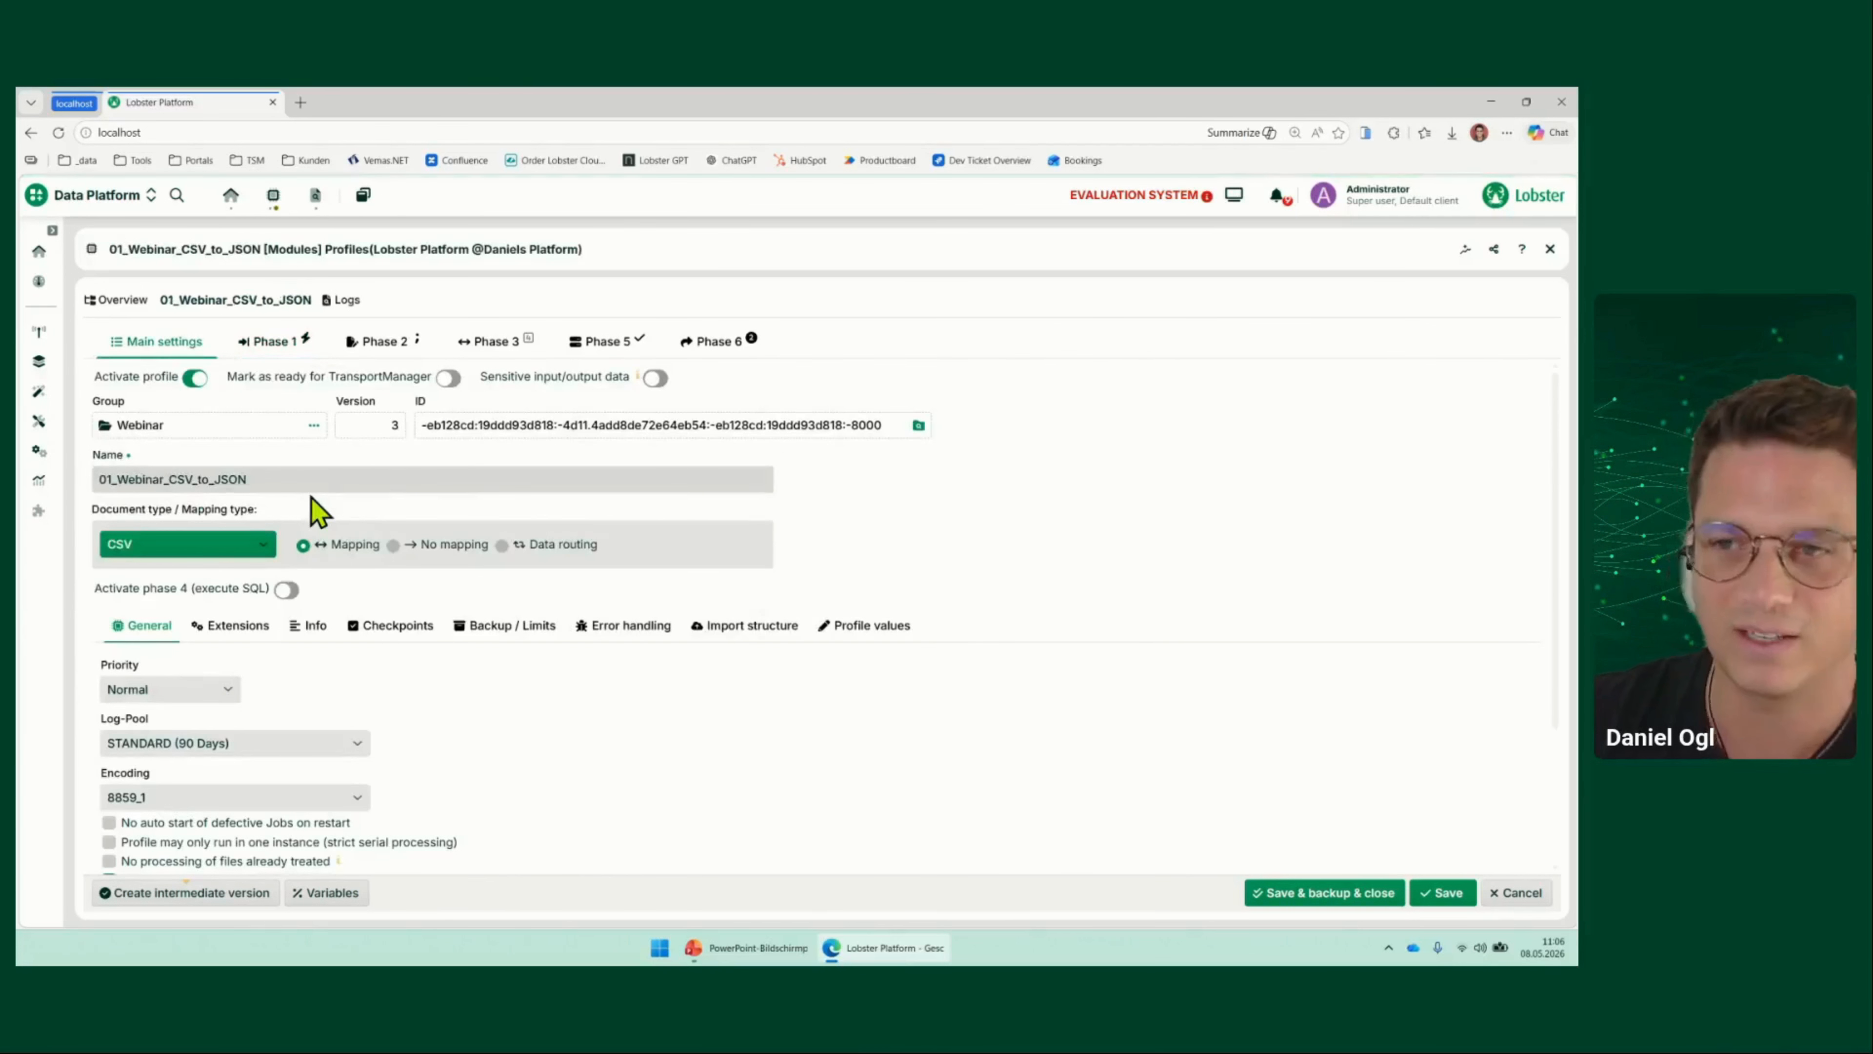
pyautogui.click(743, 344)
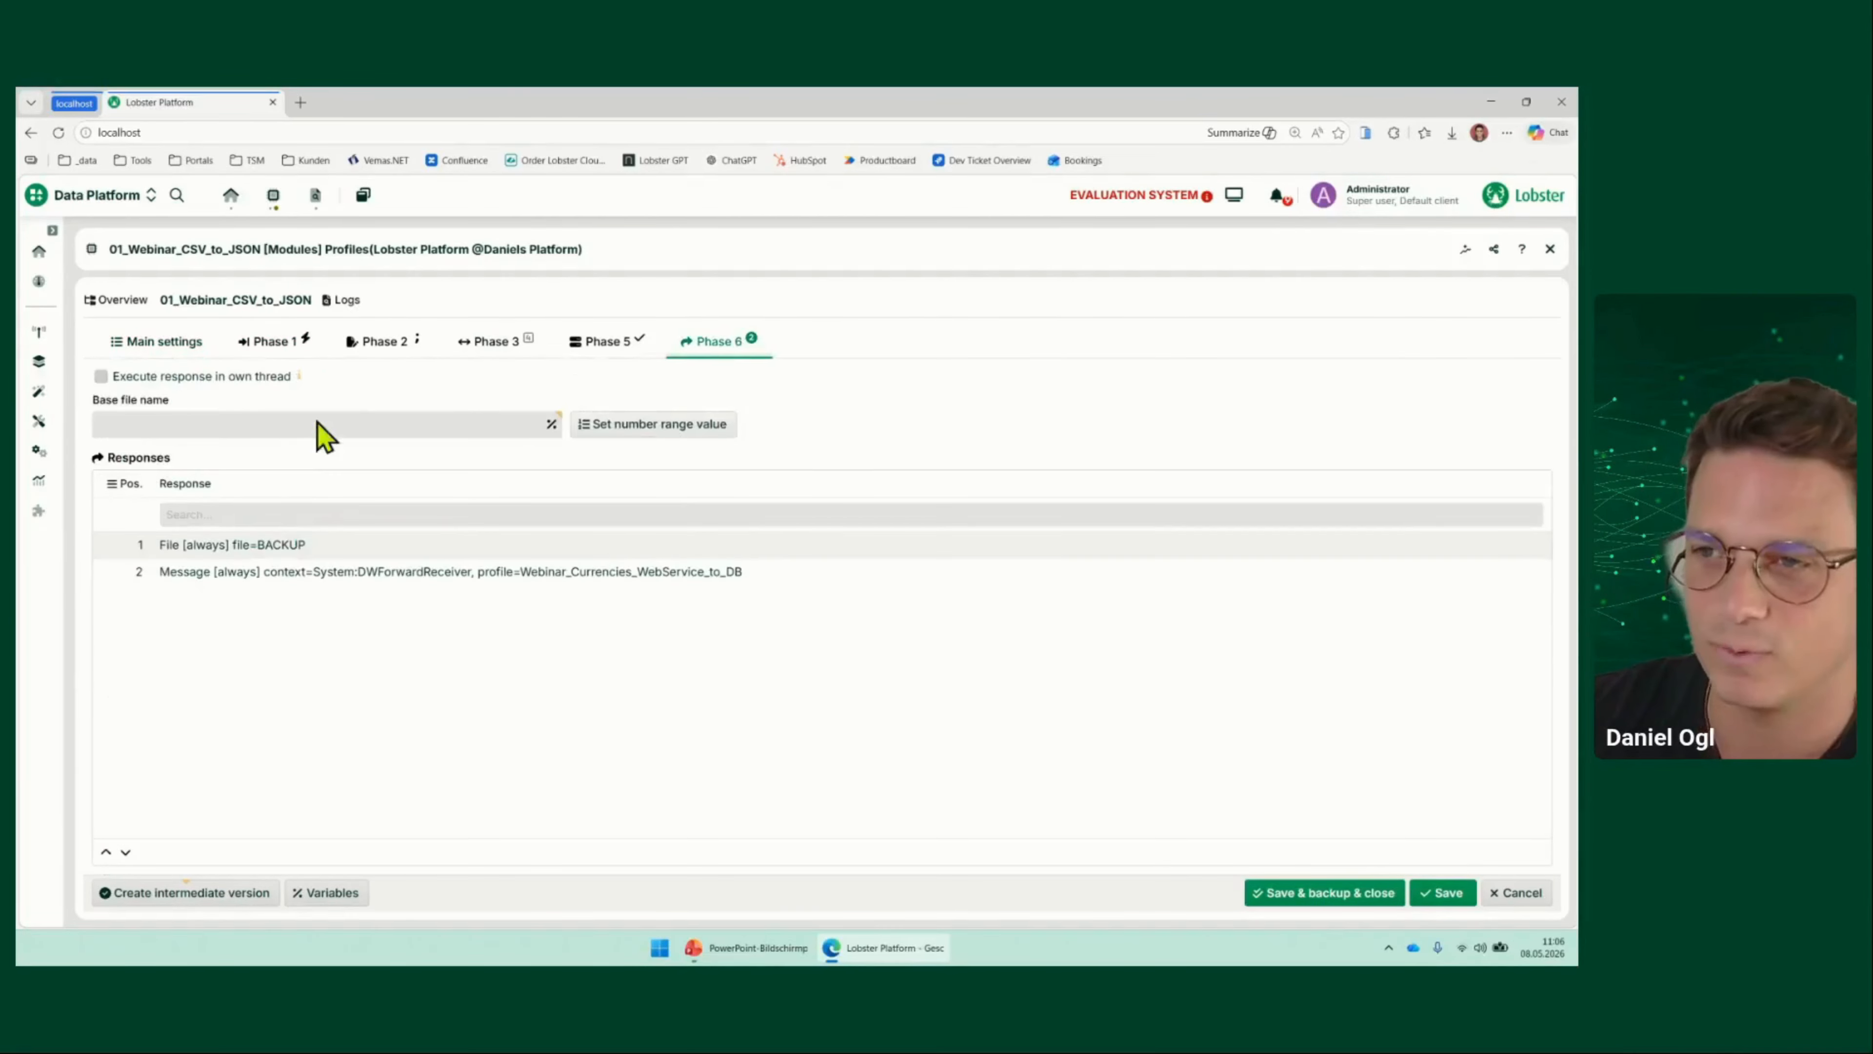
pyautogui.click(283, 572)
pyautogui.rightClick(282, 574)
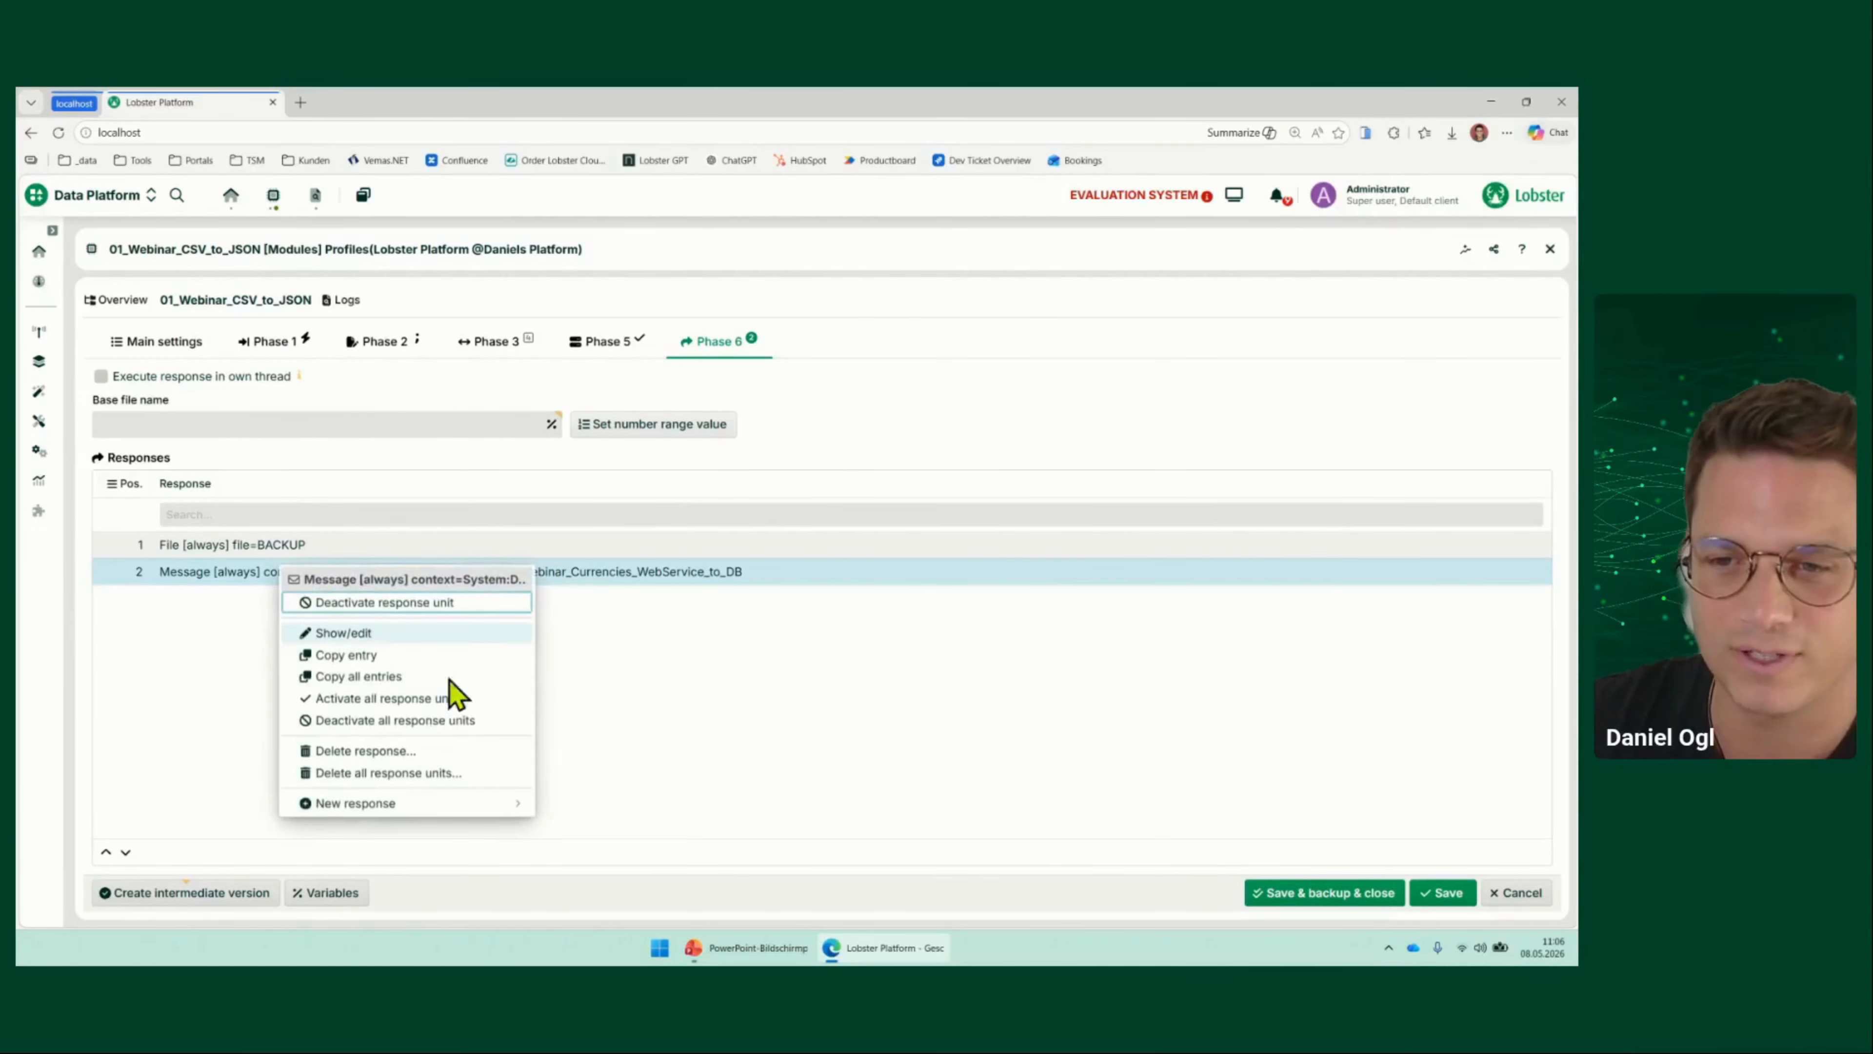
pyautogui.click(365, 752)
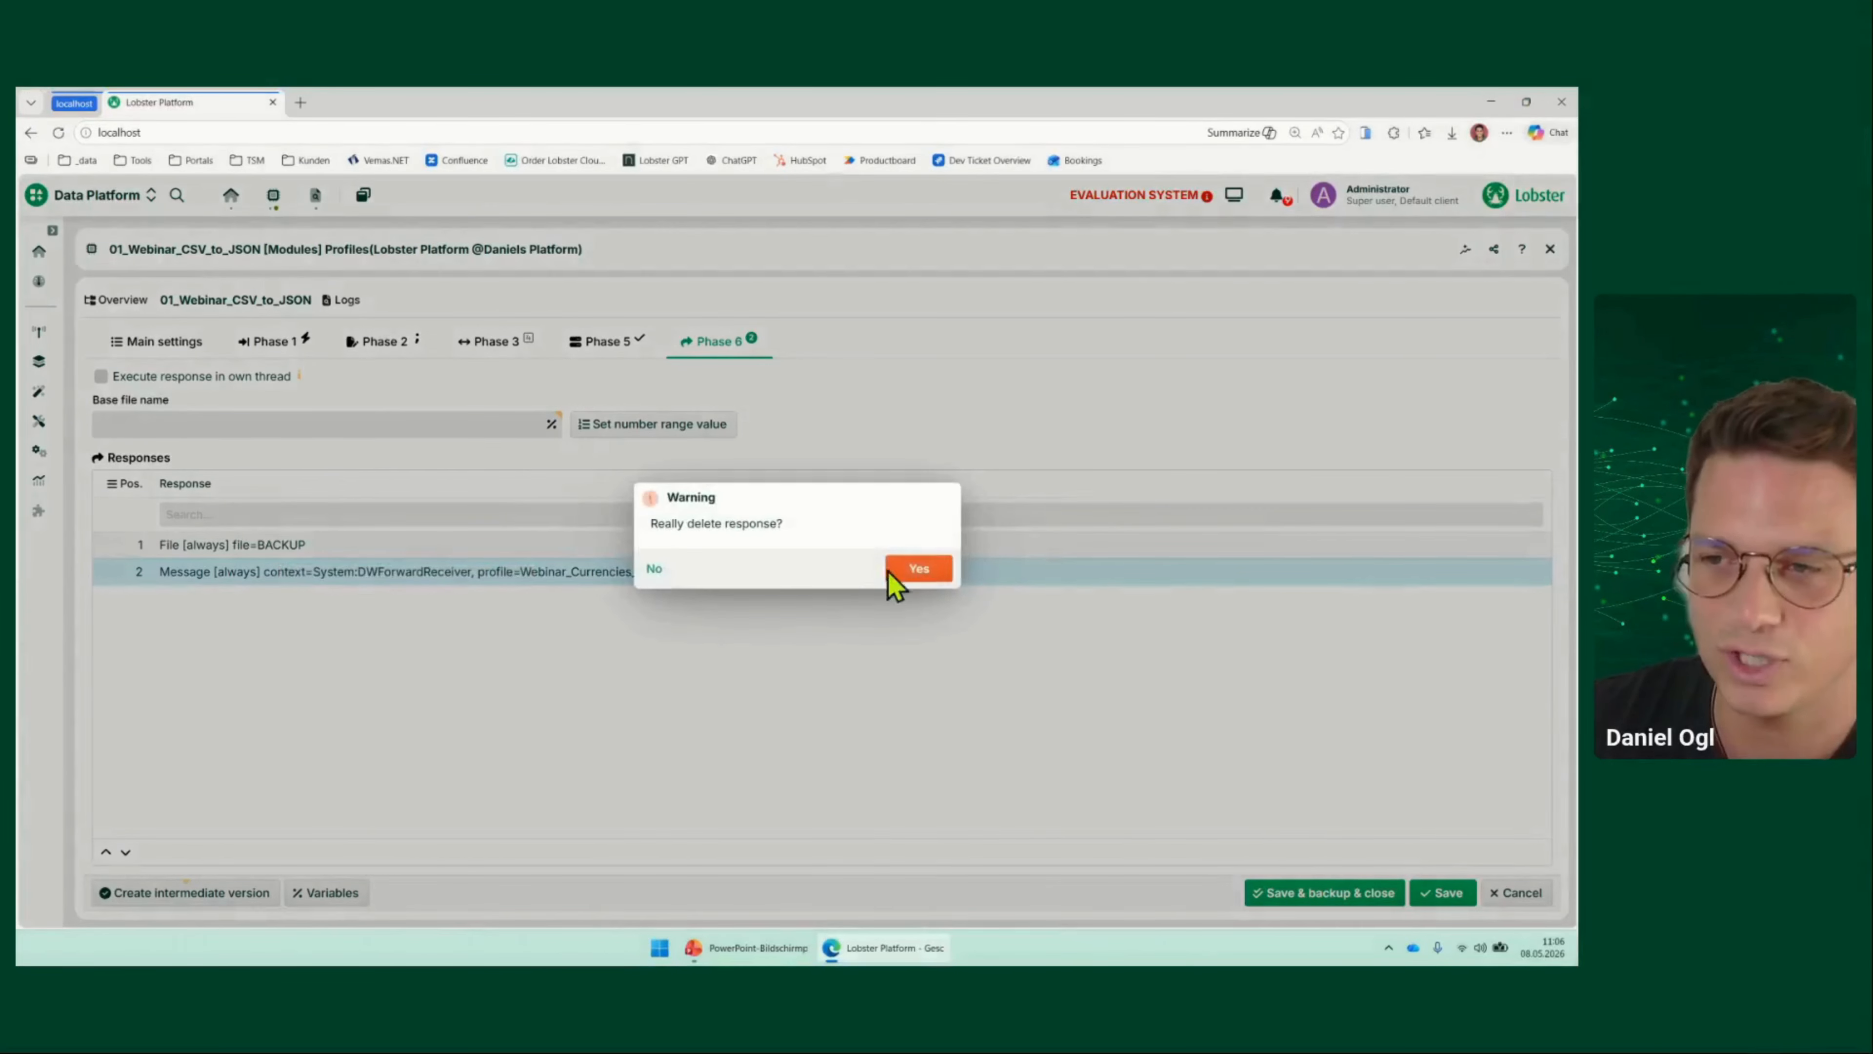
pyautogui.click(918, 569)
# Add a new Message response with Output of IU as its content and utf-8 as its encoding
pyautogui.rightClick(305, 677)
pyautogui.moveTo(402, 767)
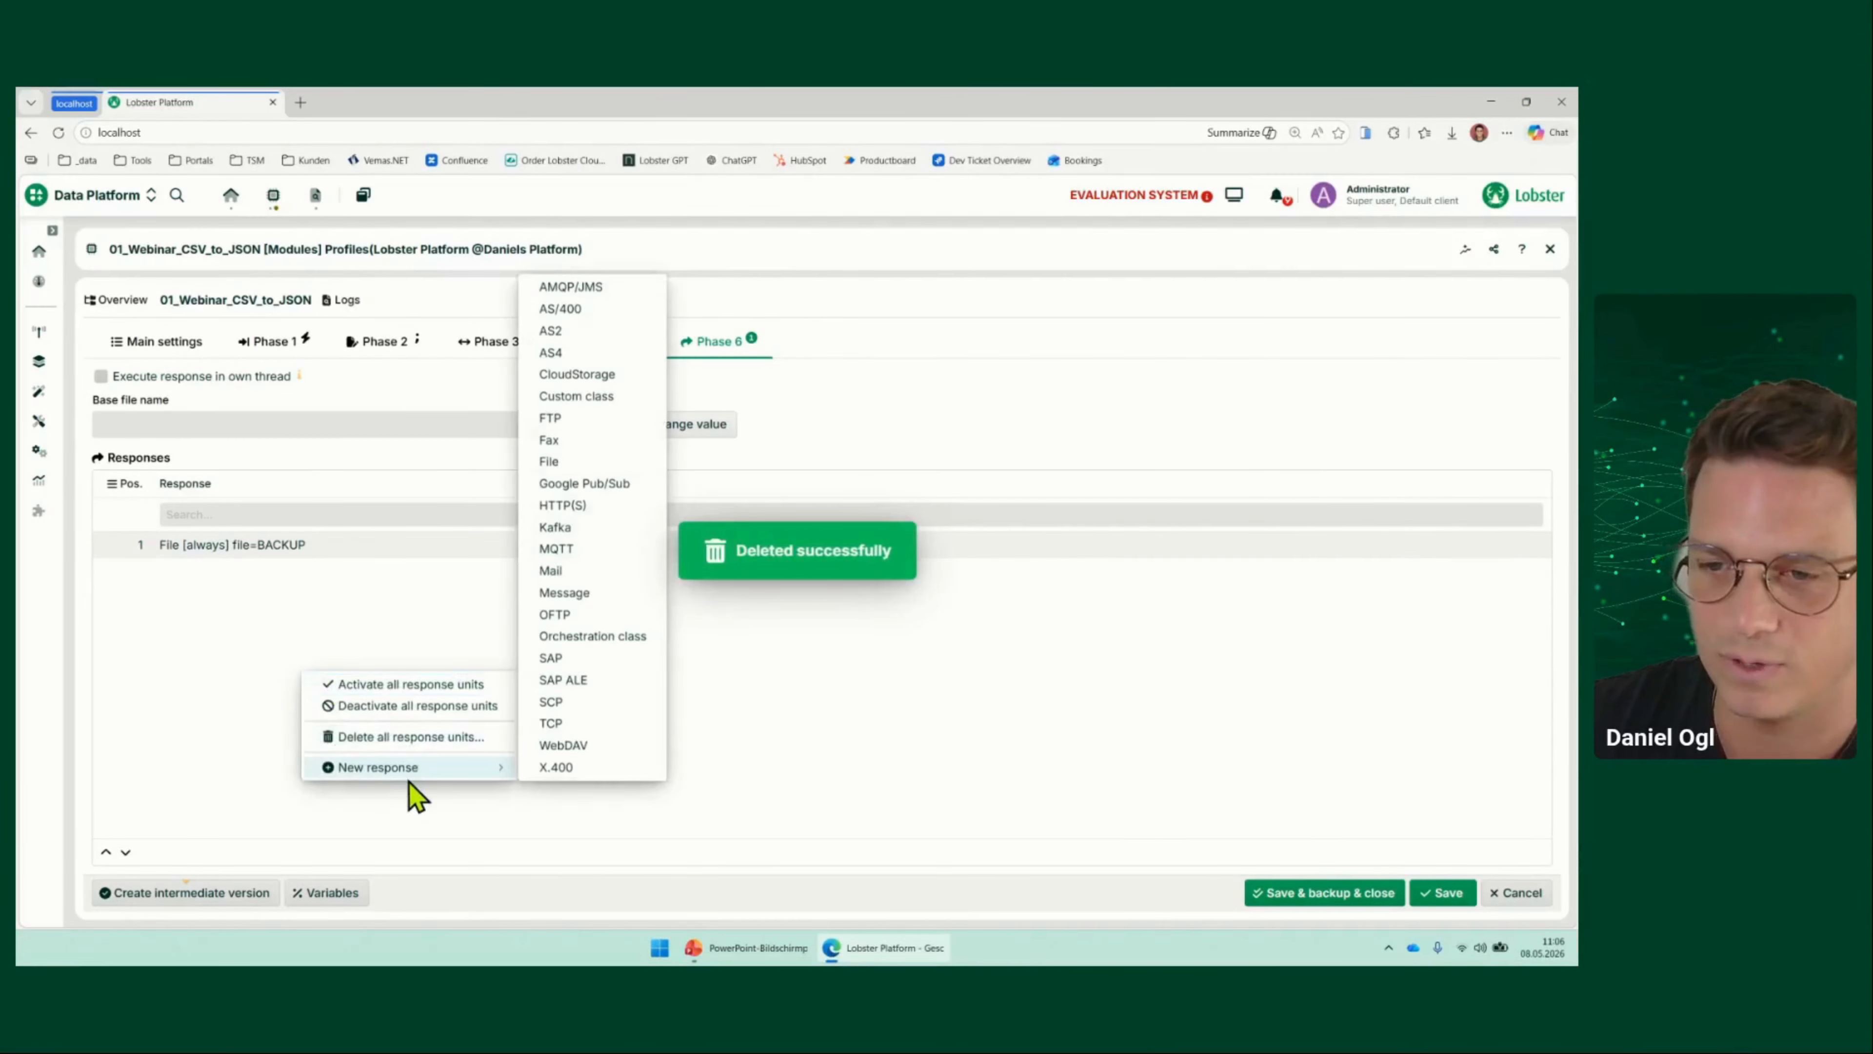
pyautogui.click(590, 594)
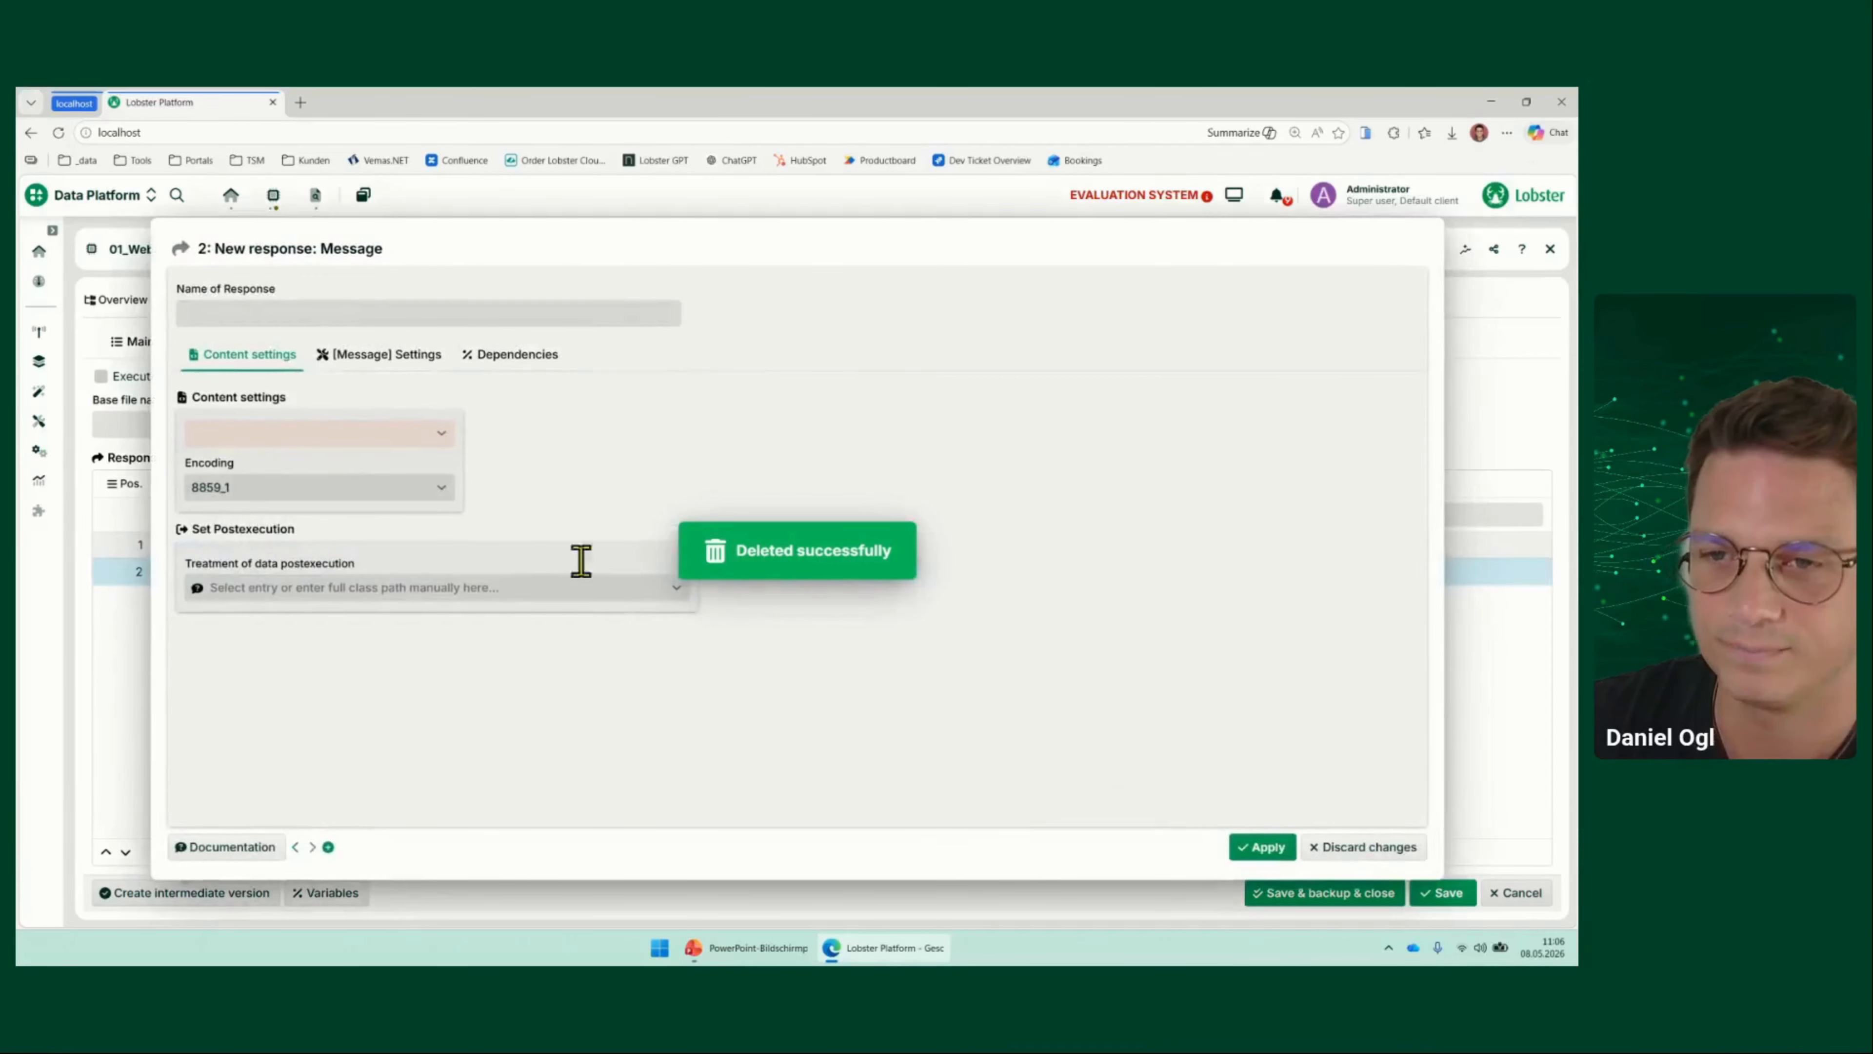
pyautogui.click(284, 435)
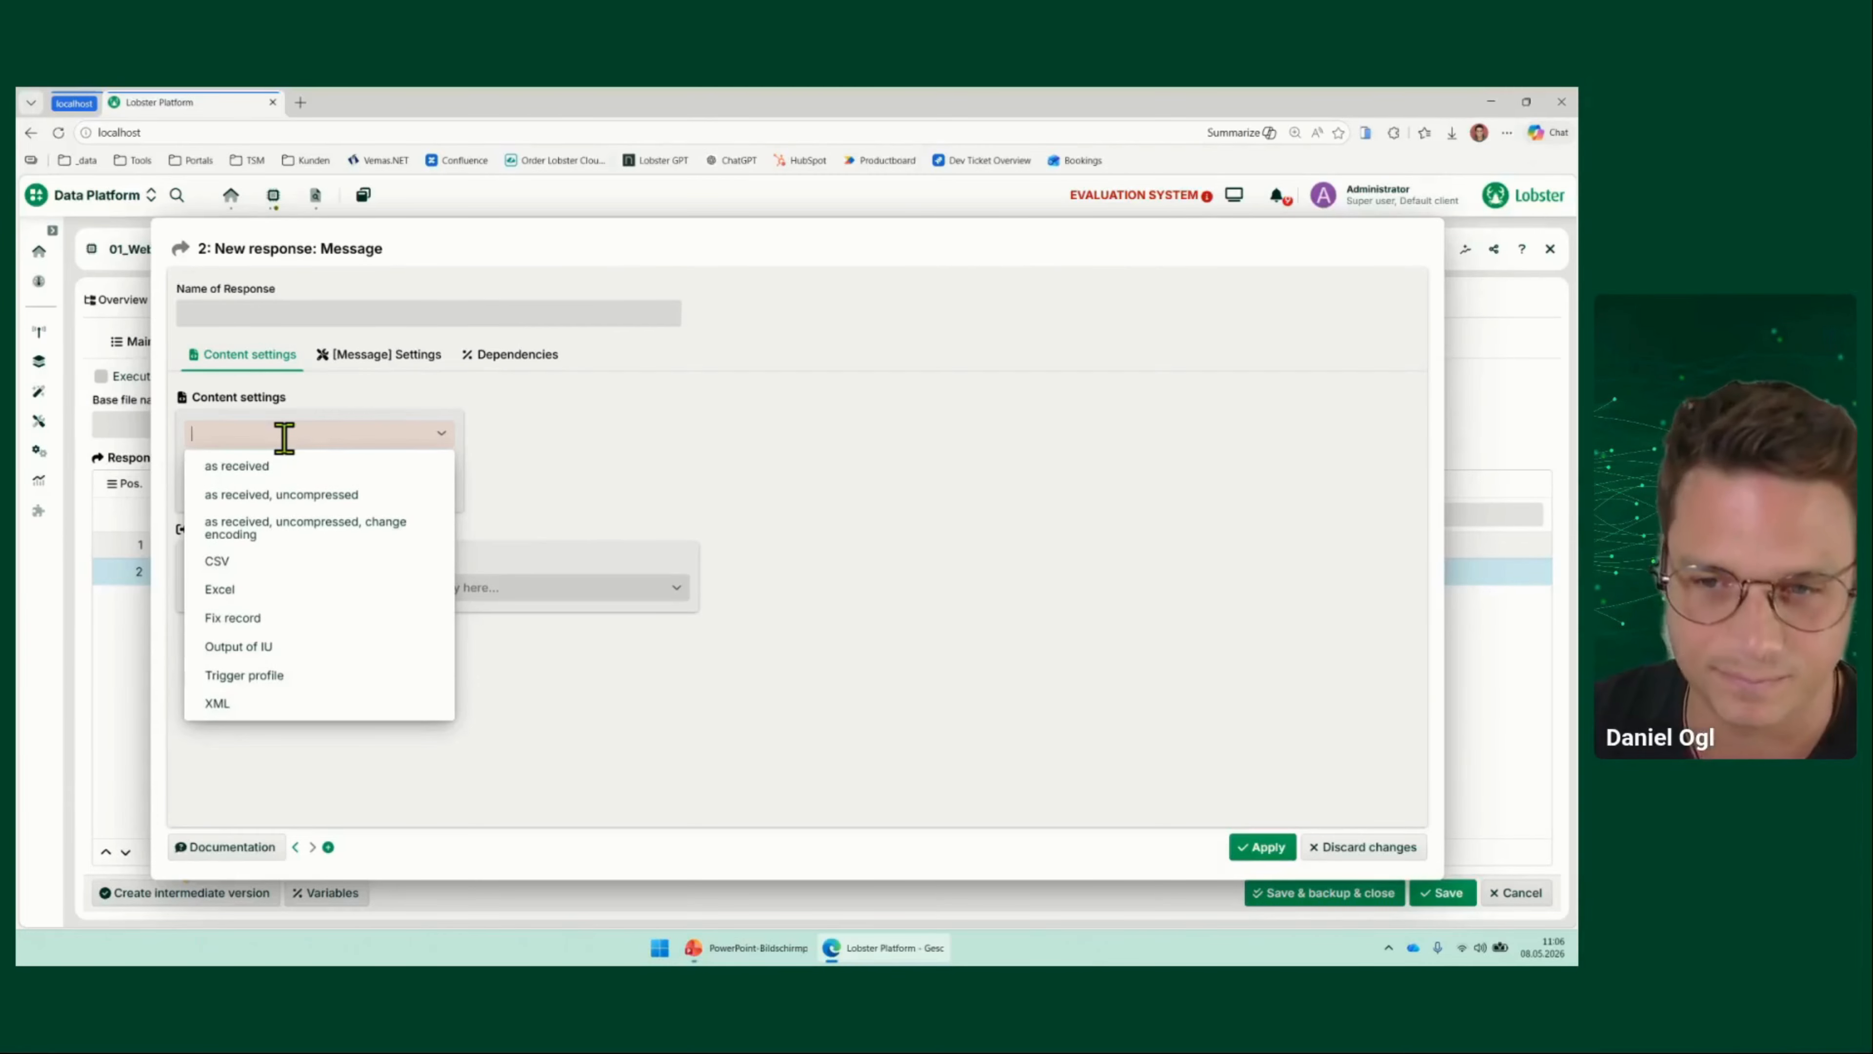
pyautogui.click(235, 649)
pyautogui.doubleClick(230, 488)
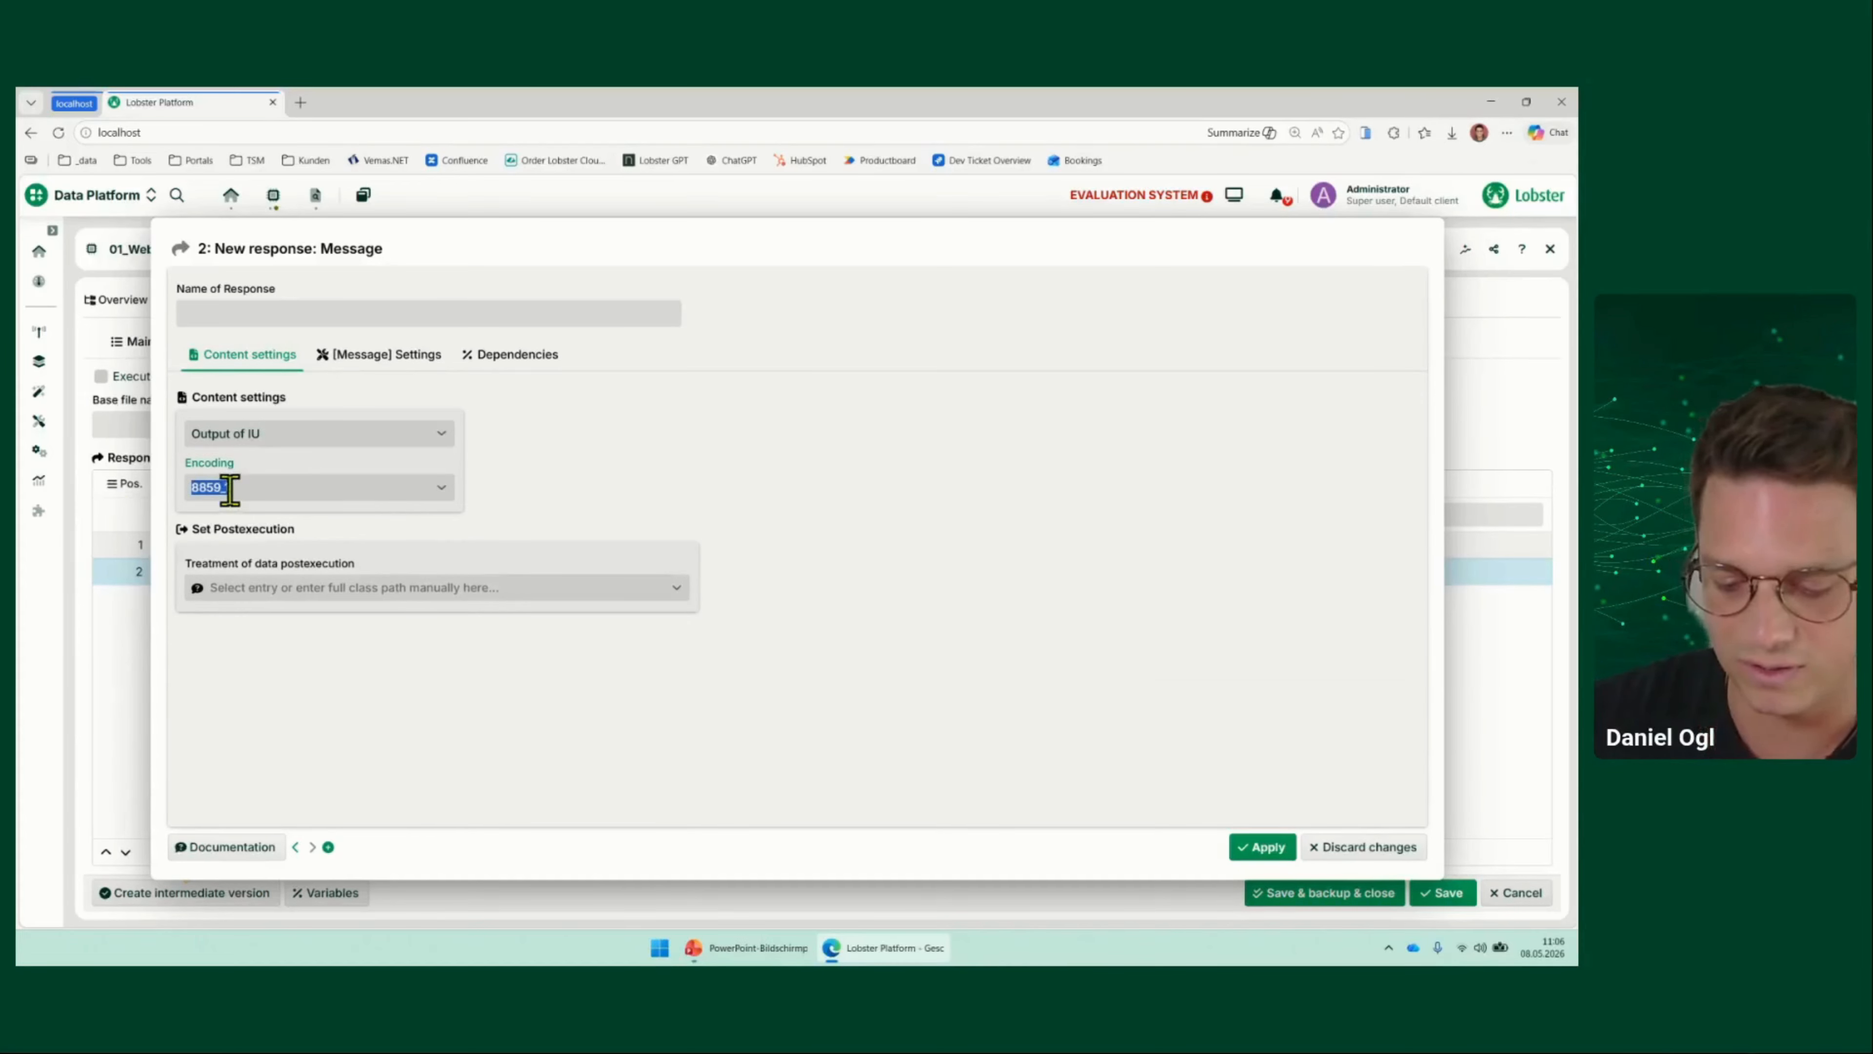
pyautogui.write('utf-8')
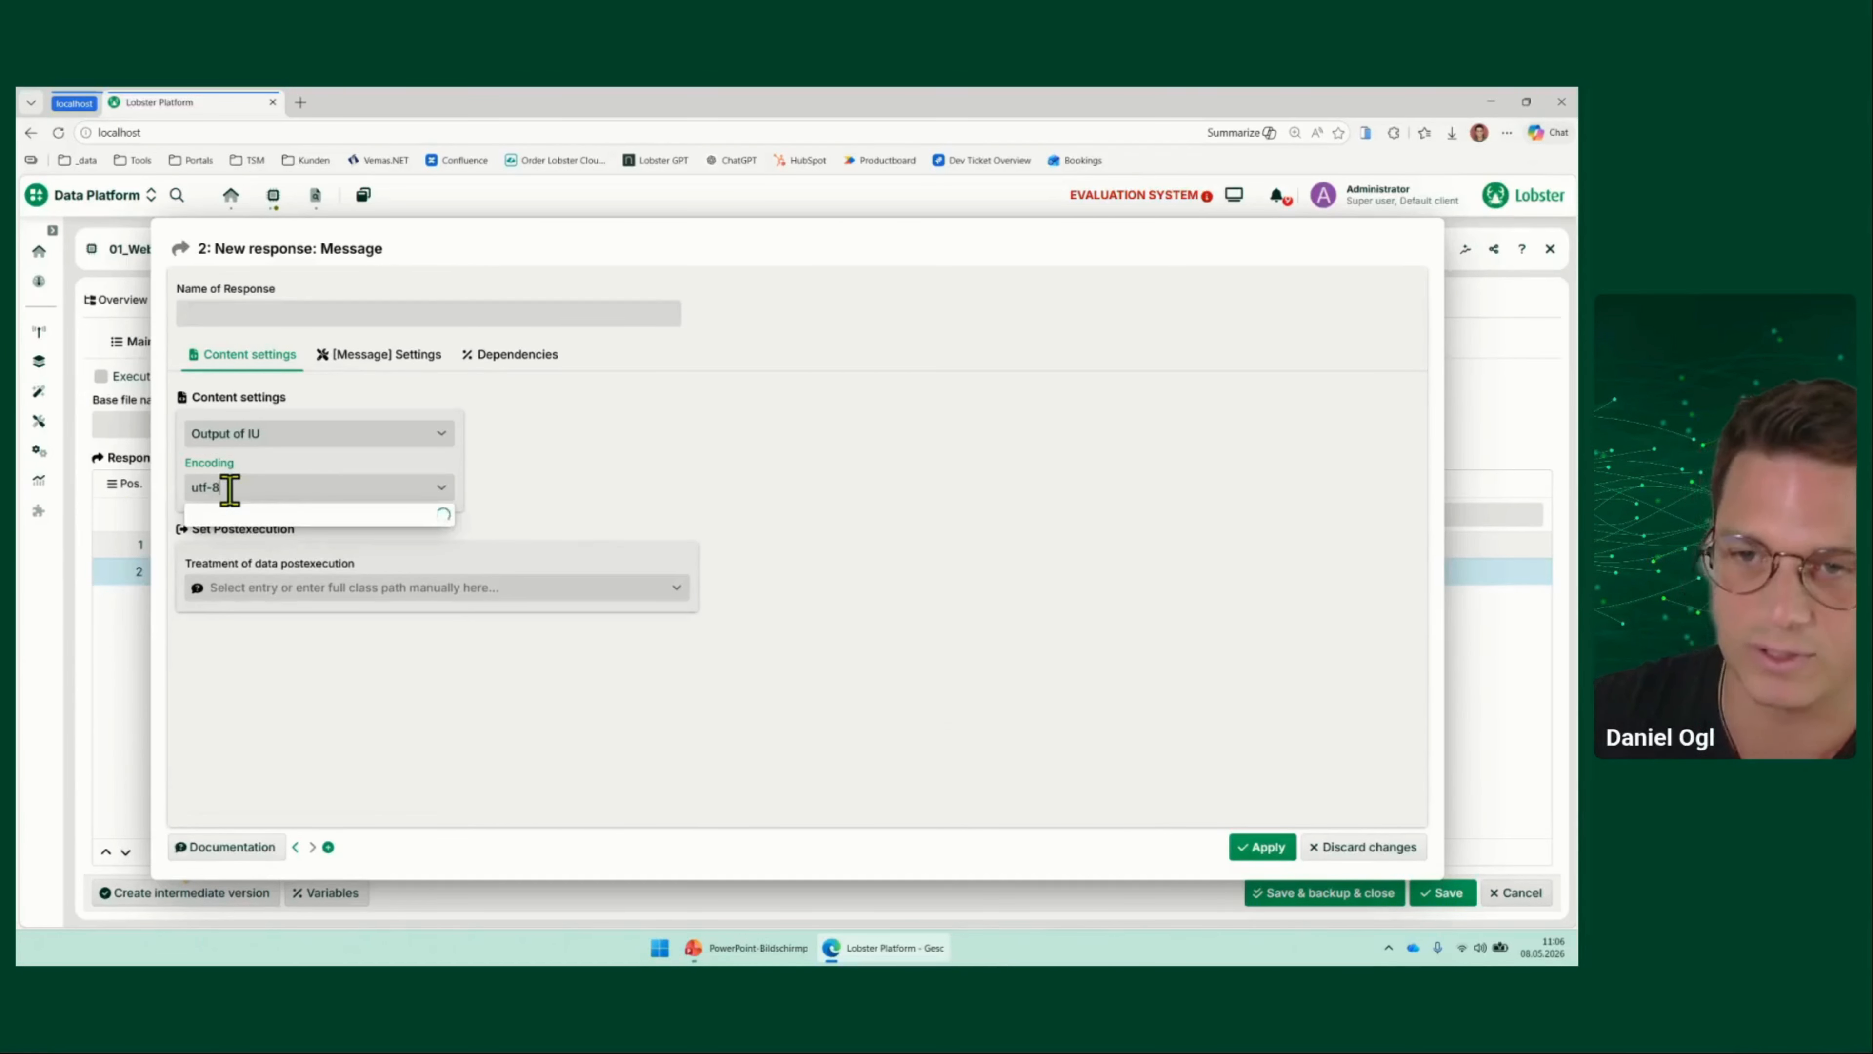
pyautogui.click(234, 516)
# Choose 02_Webinar_JSON_to_XML from the Webinar group as the profile name in the response's message settings
pyautogui.click(382, 361)
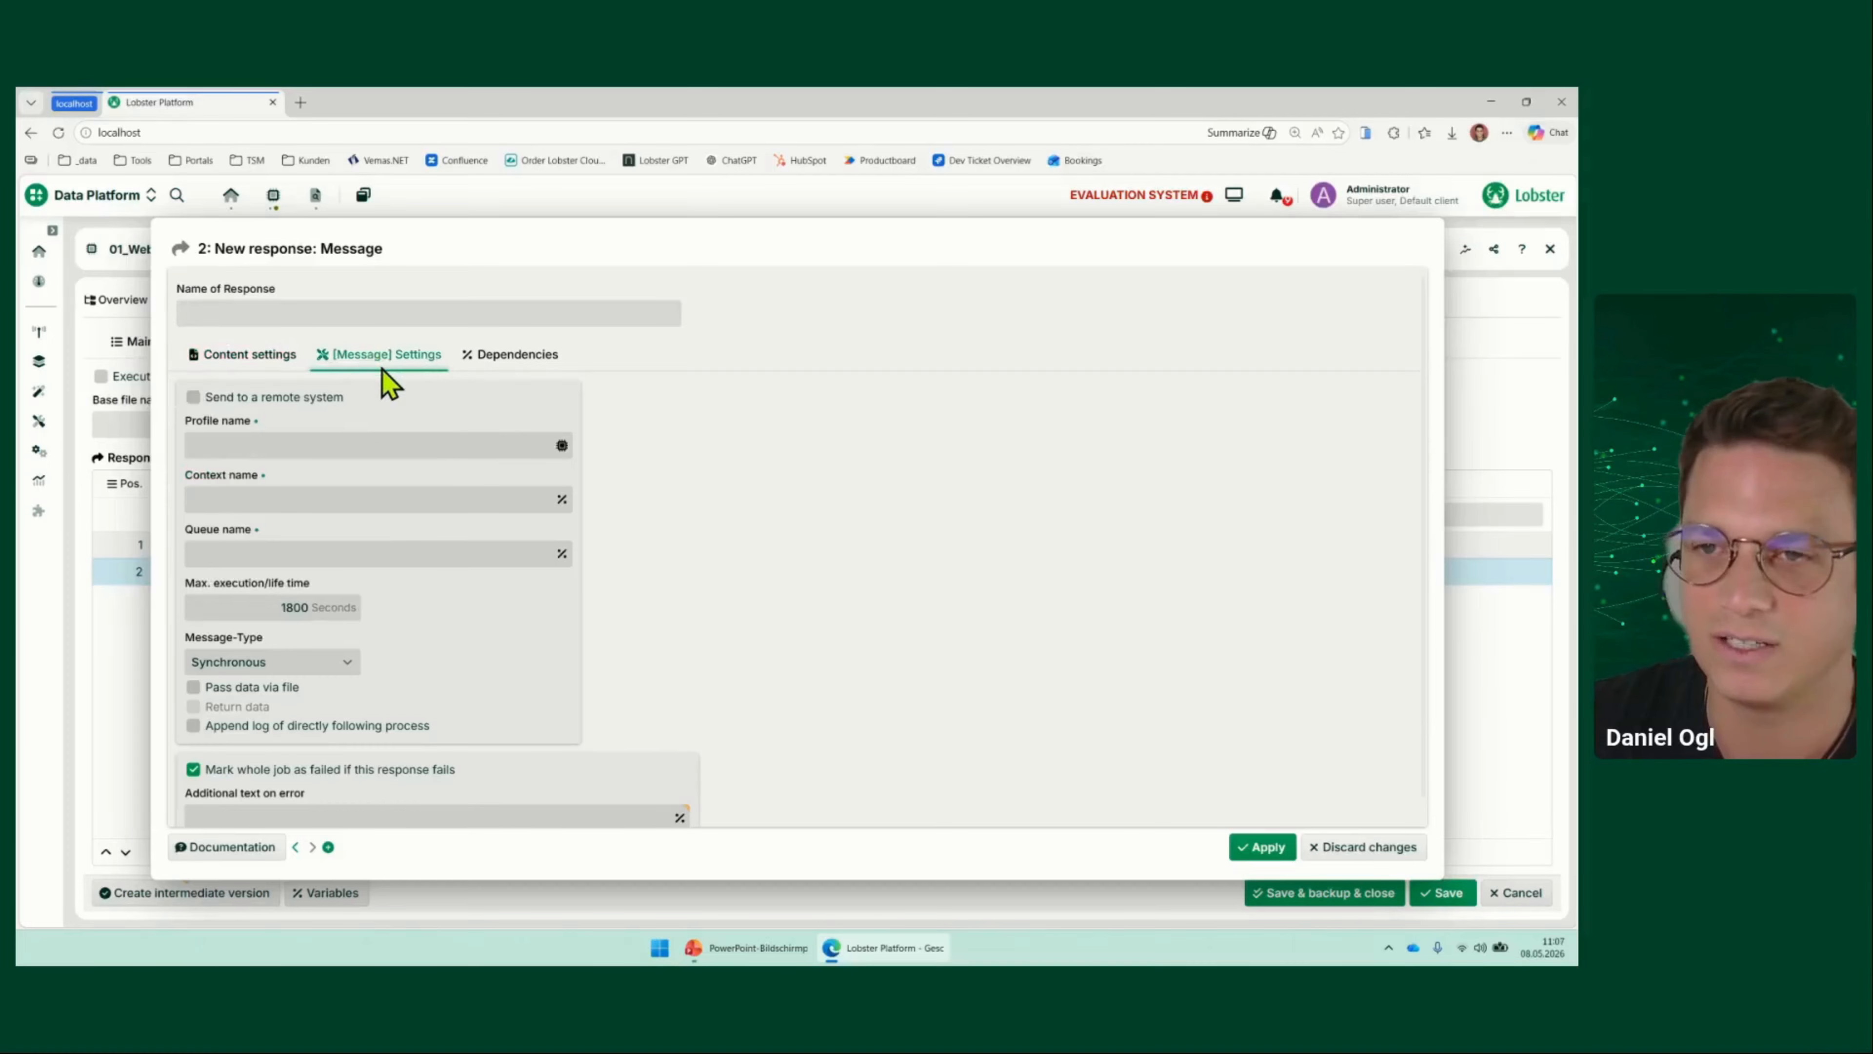
pyautogui.click(562, 445)
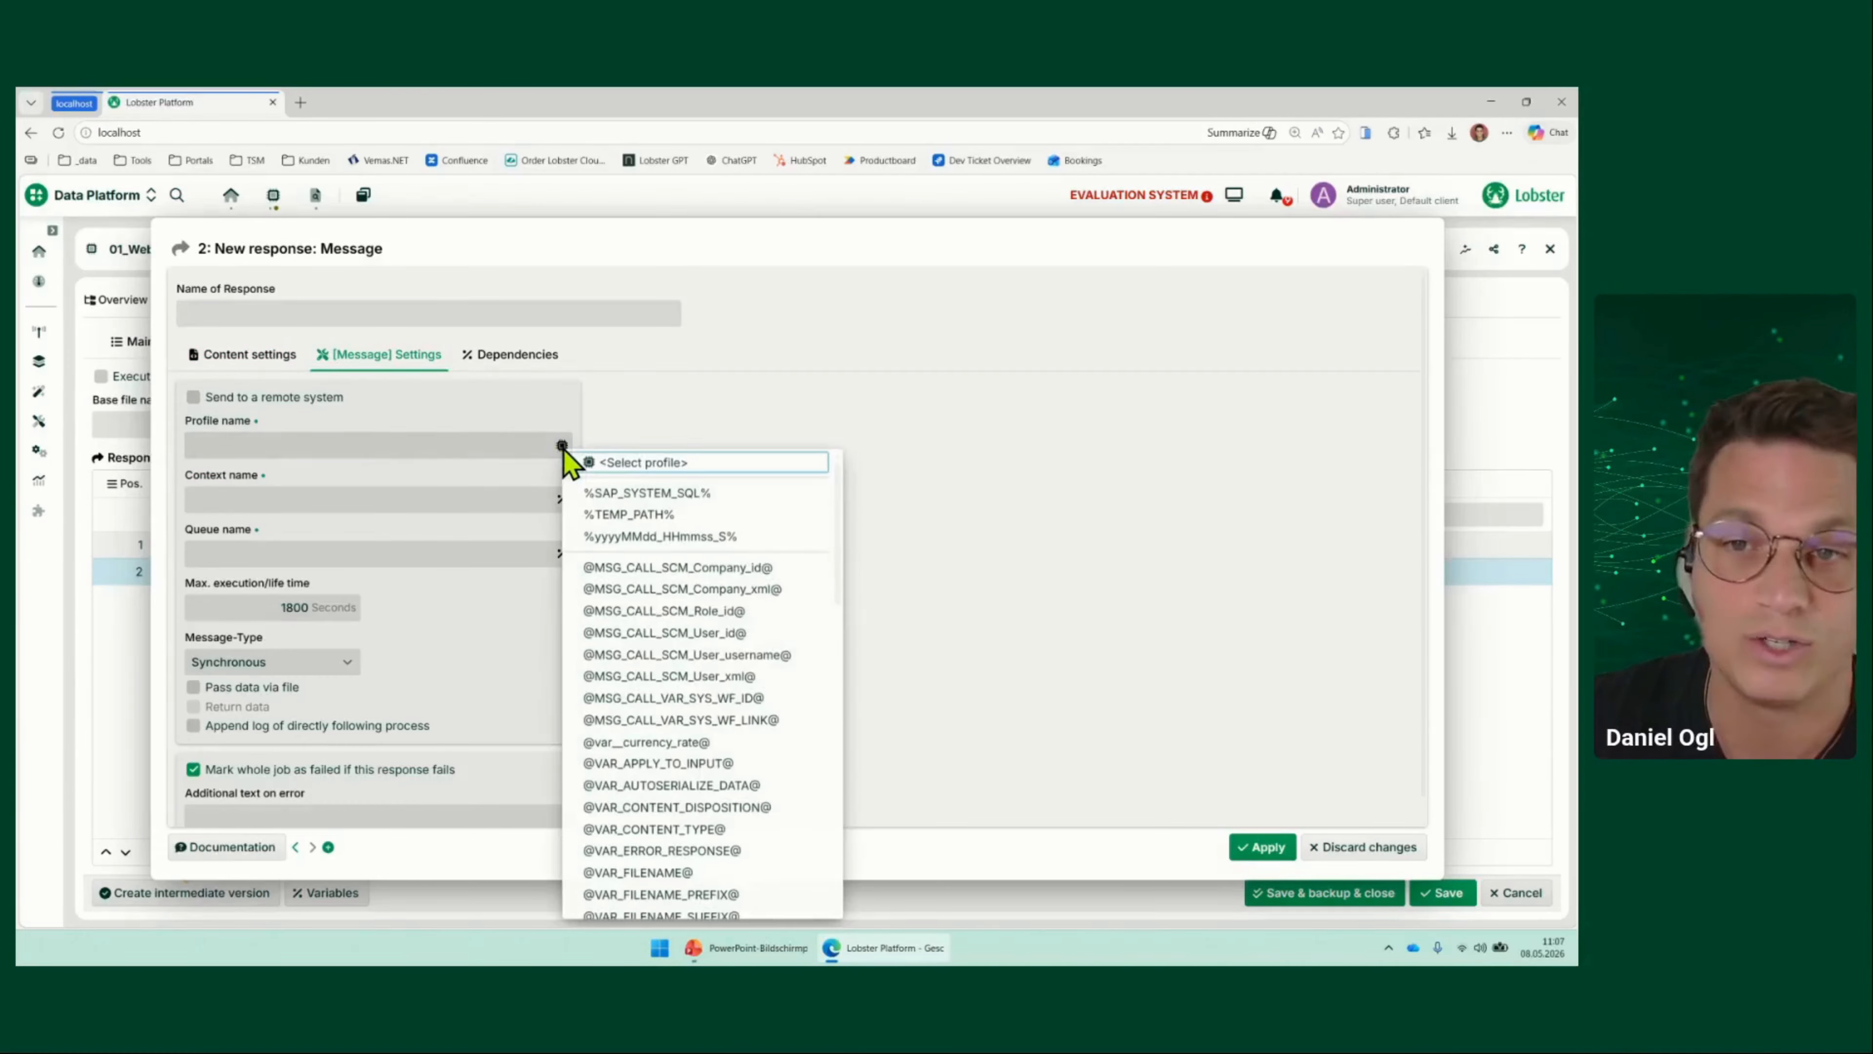
pyautogui.click(633, 466)
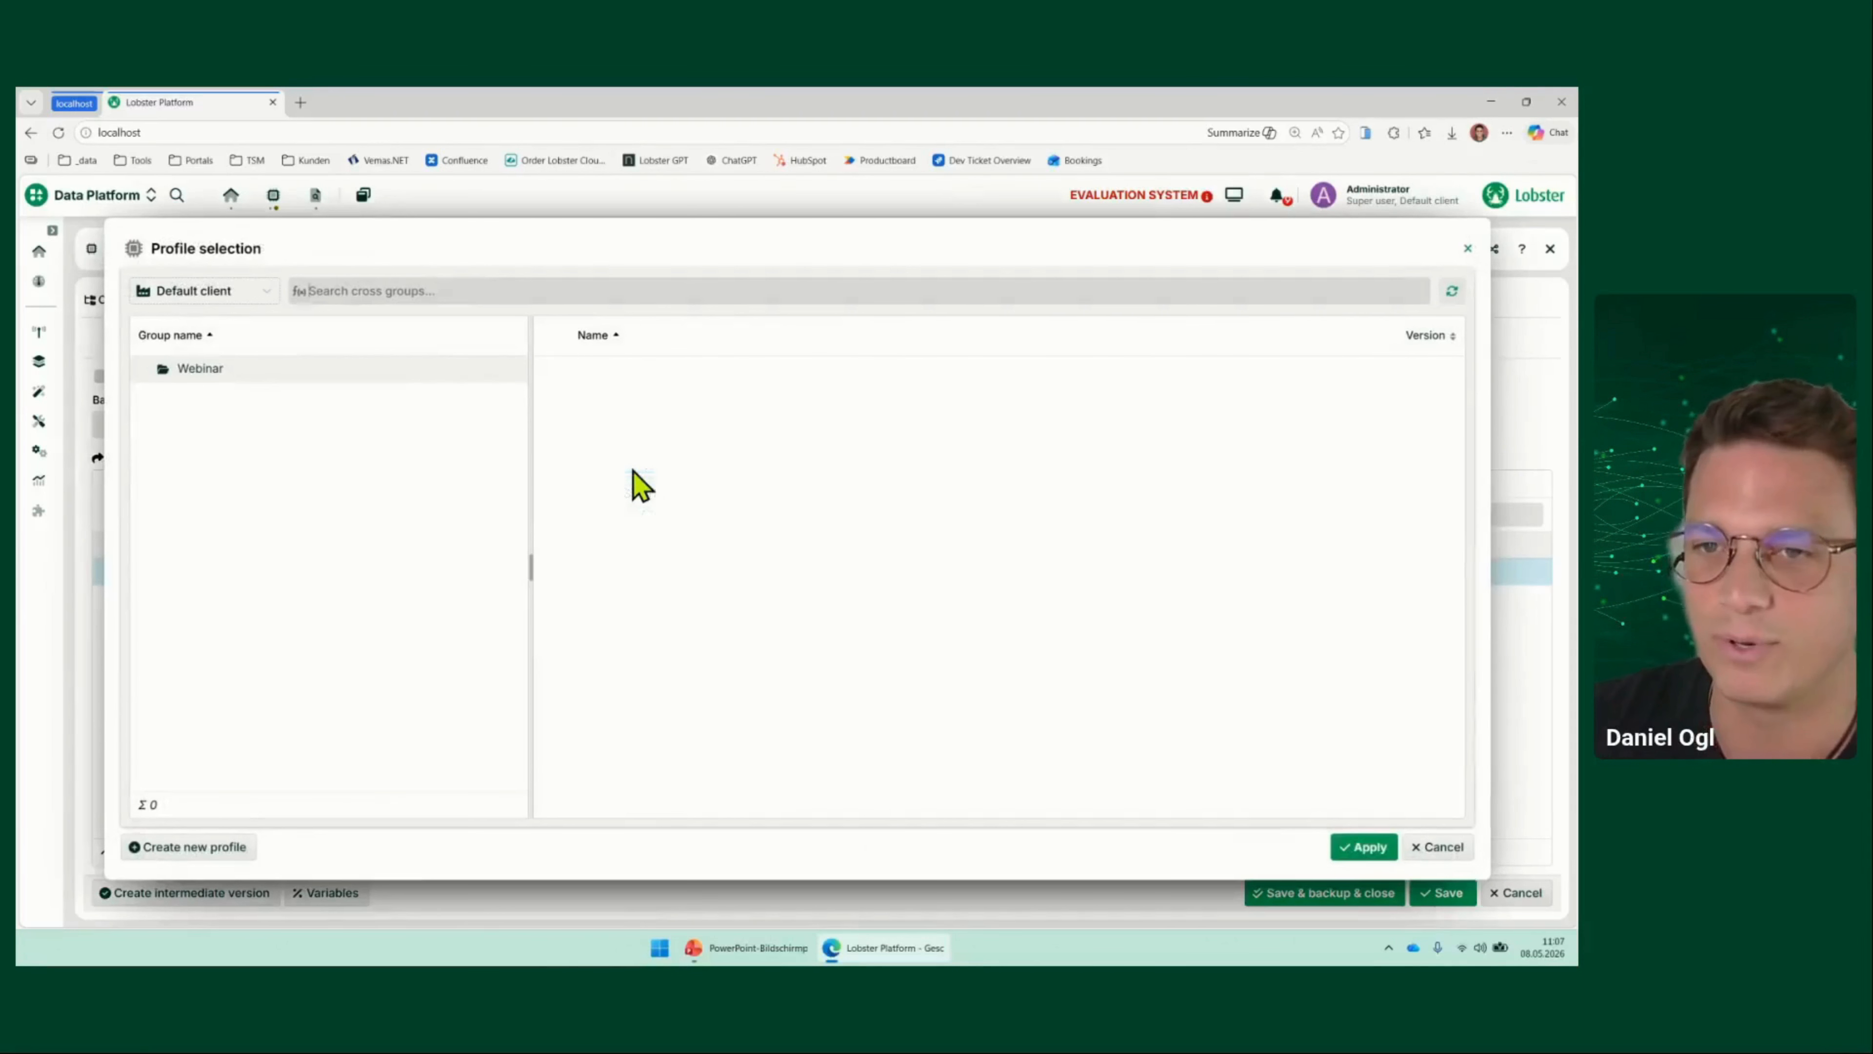
pyautogui.click(358, 371)
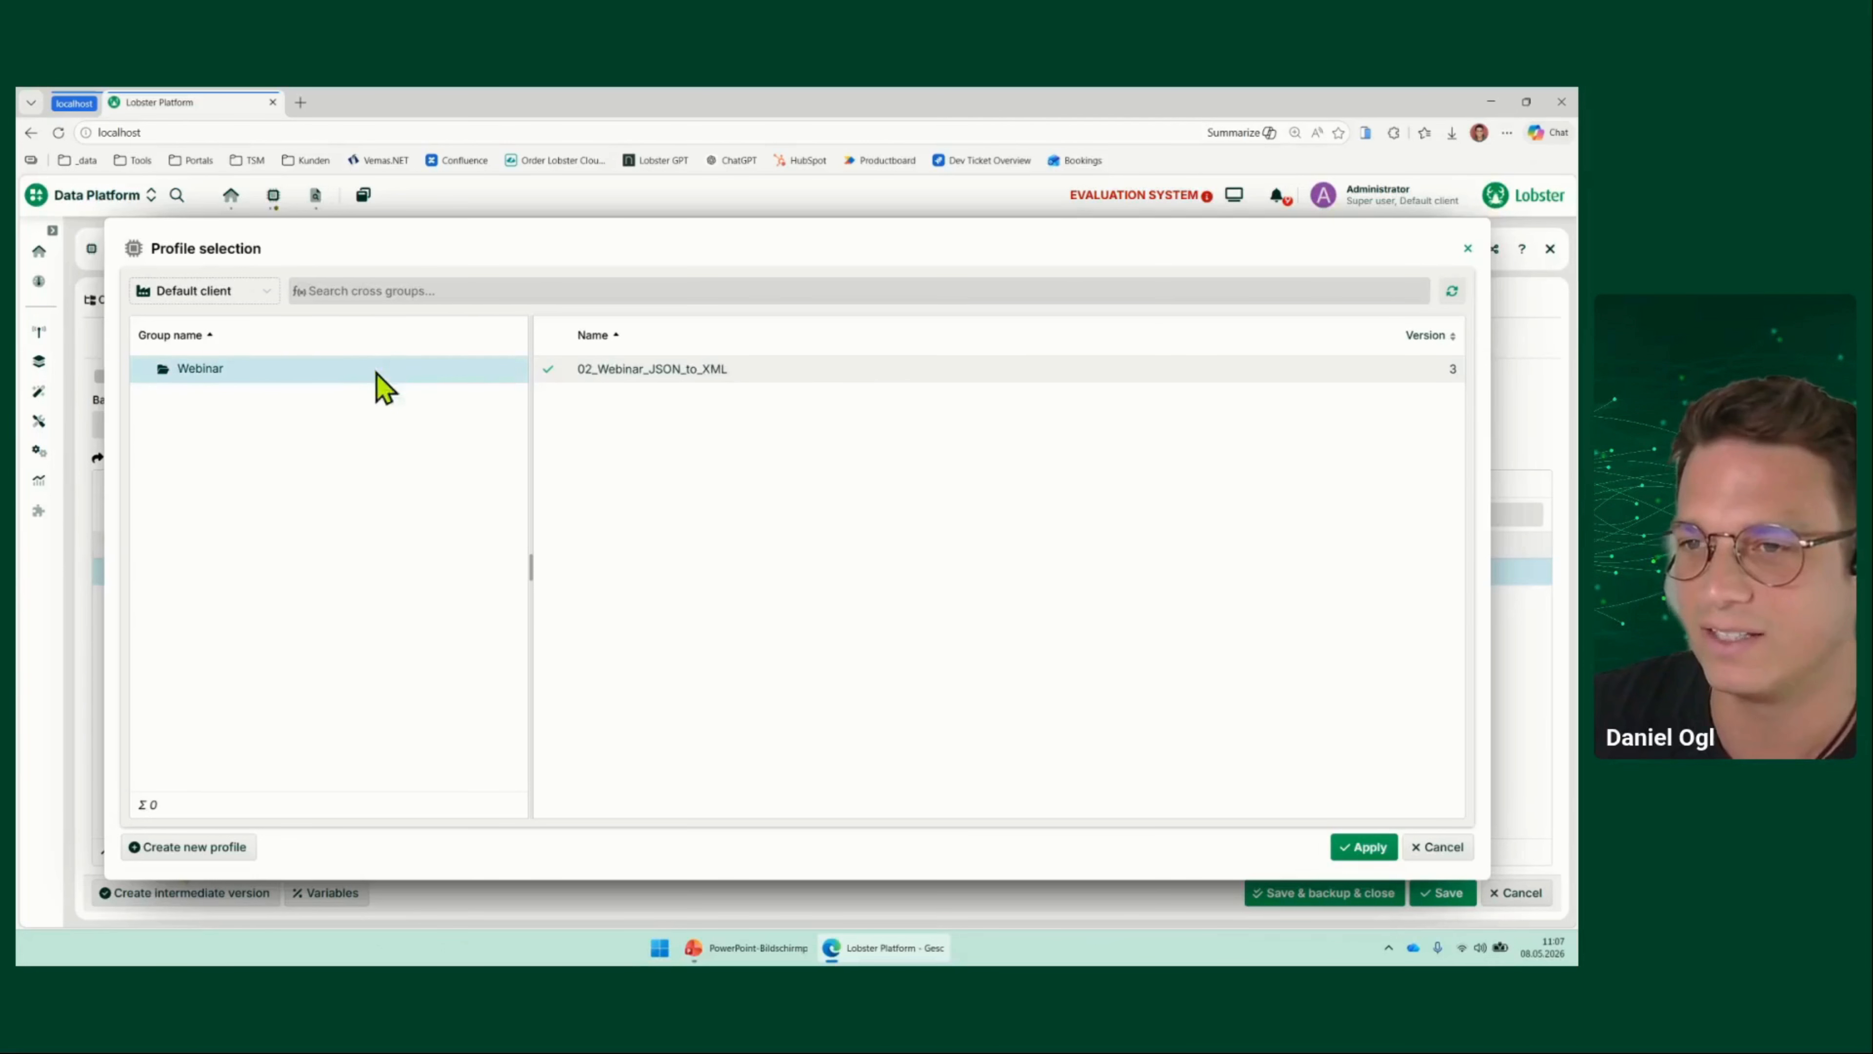
pyautogui.click(720, 373)
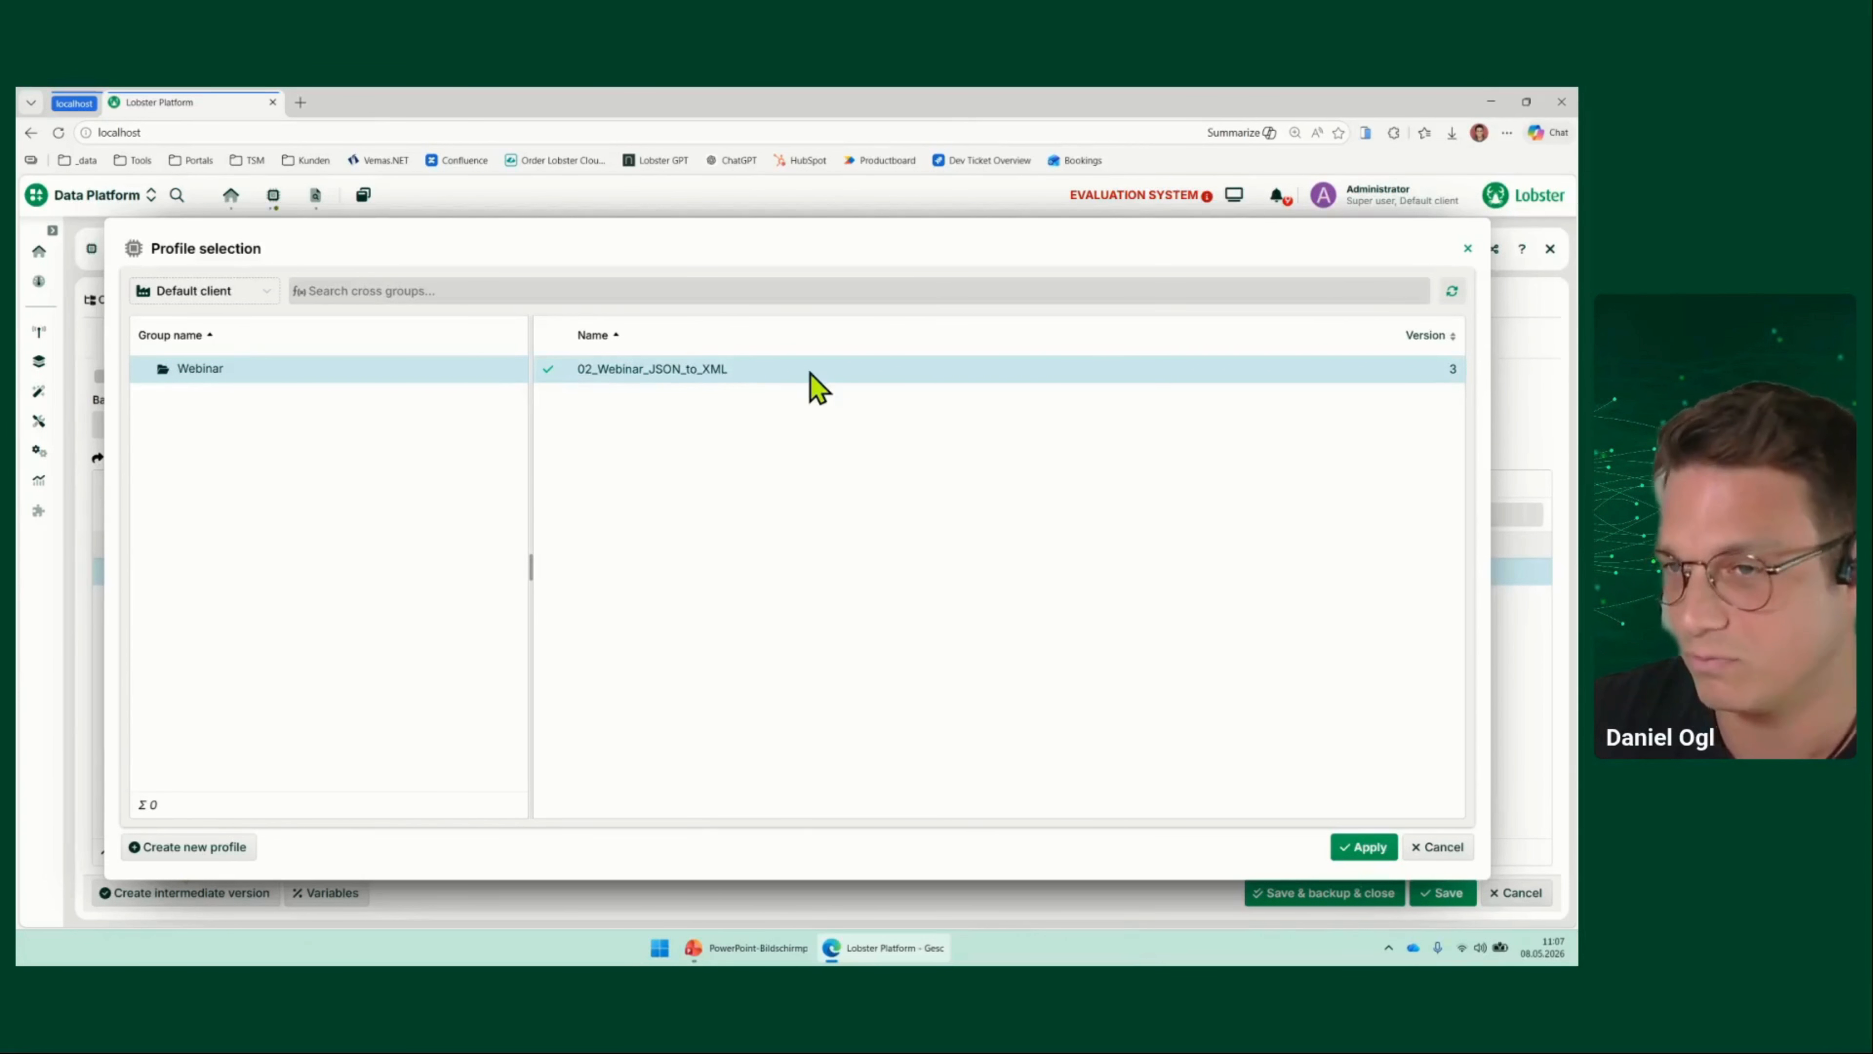
pyautogui.click(1351, 849)
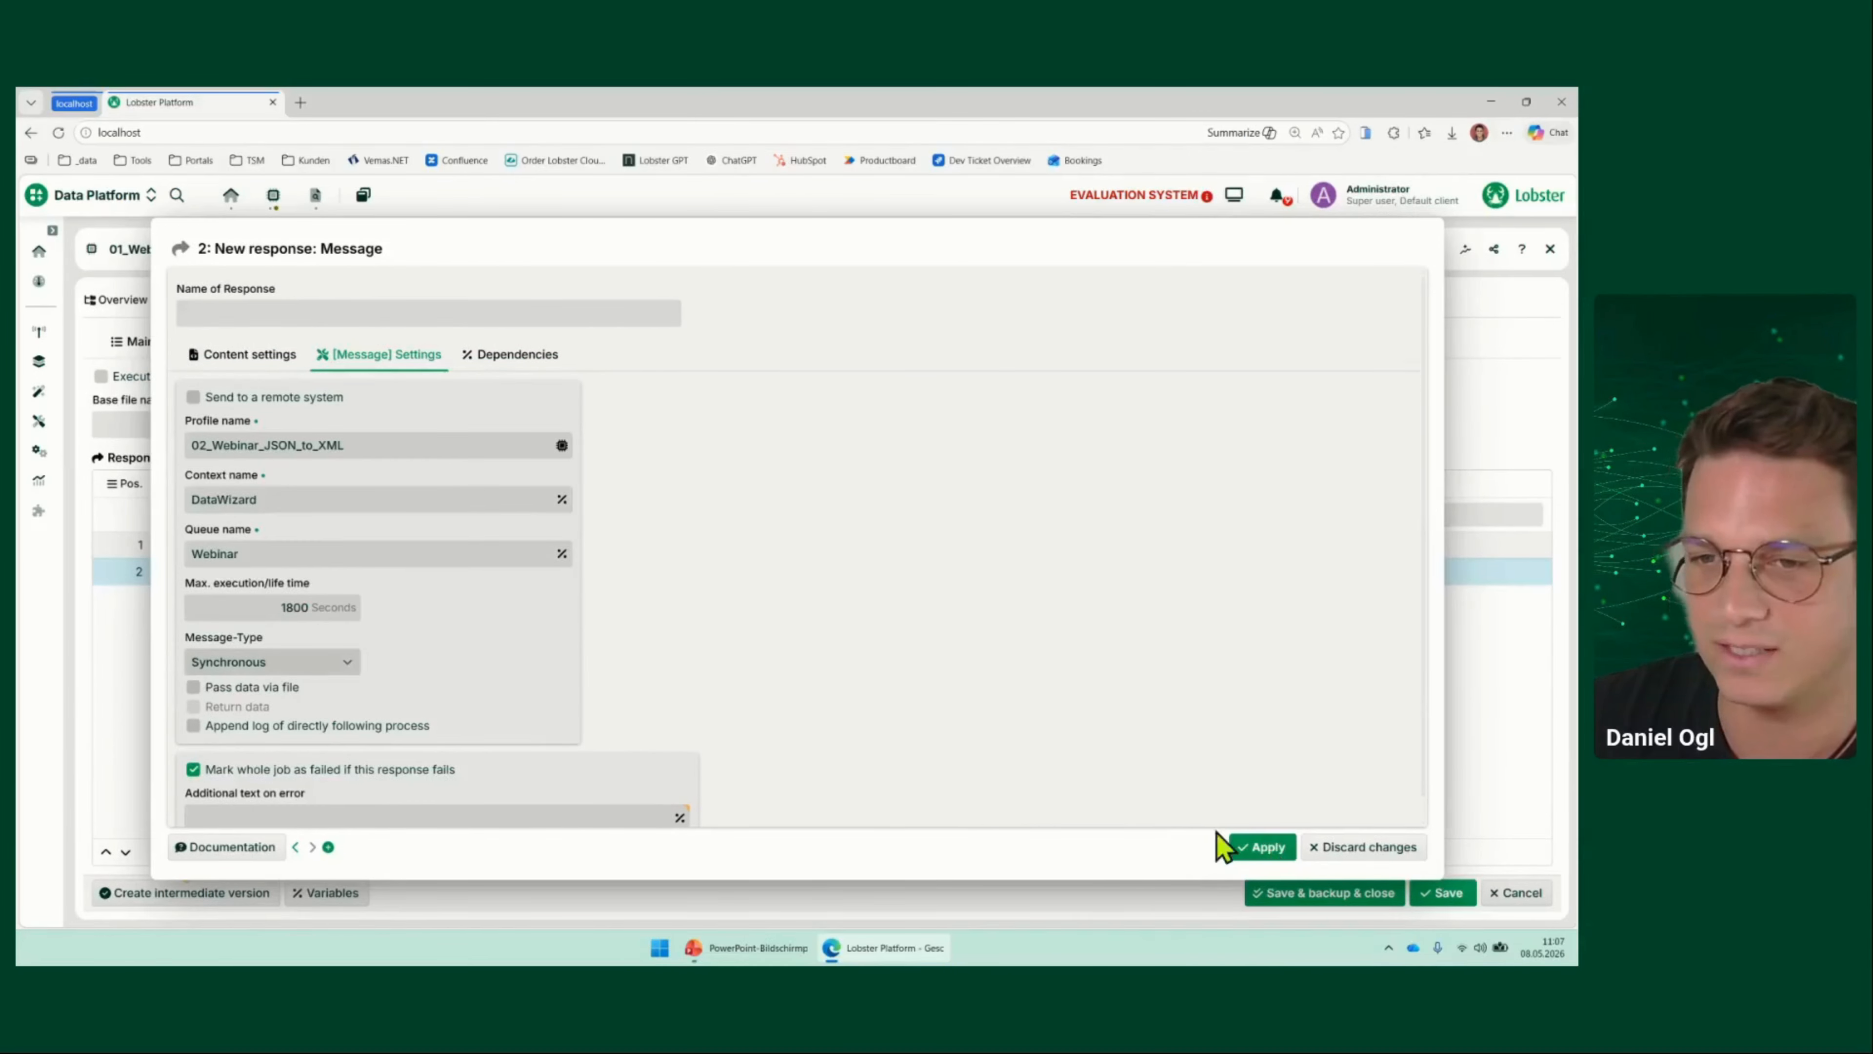
# Apply the Message response, save the 01_Webinar_CSV_to_JSON profile and return to the profile overview
pyautogui.click(1278, 848)
pyautogui.click(1447, 892)
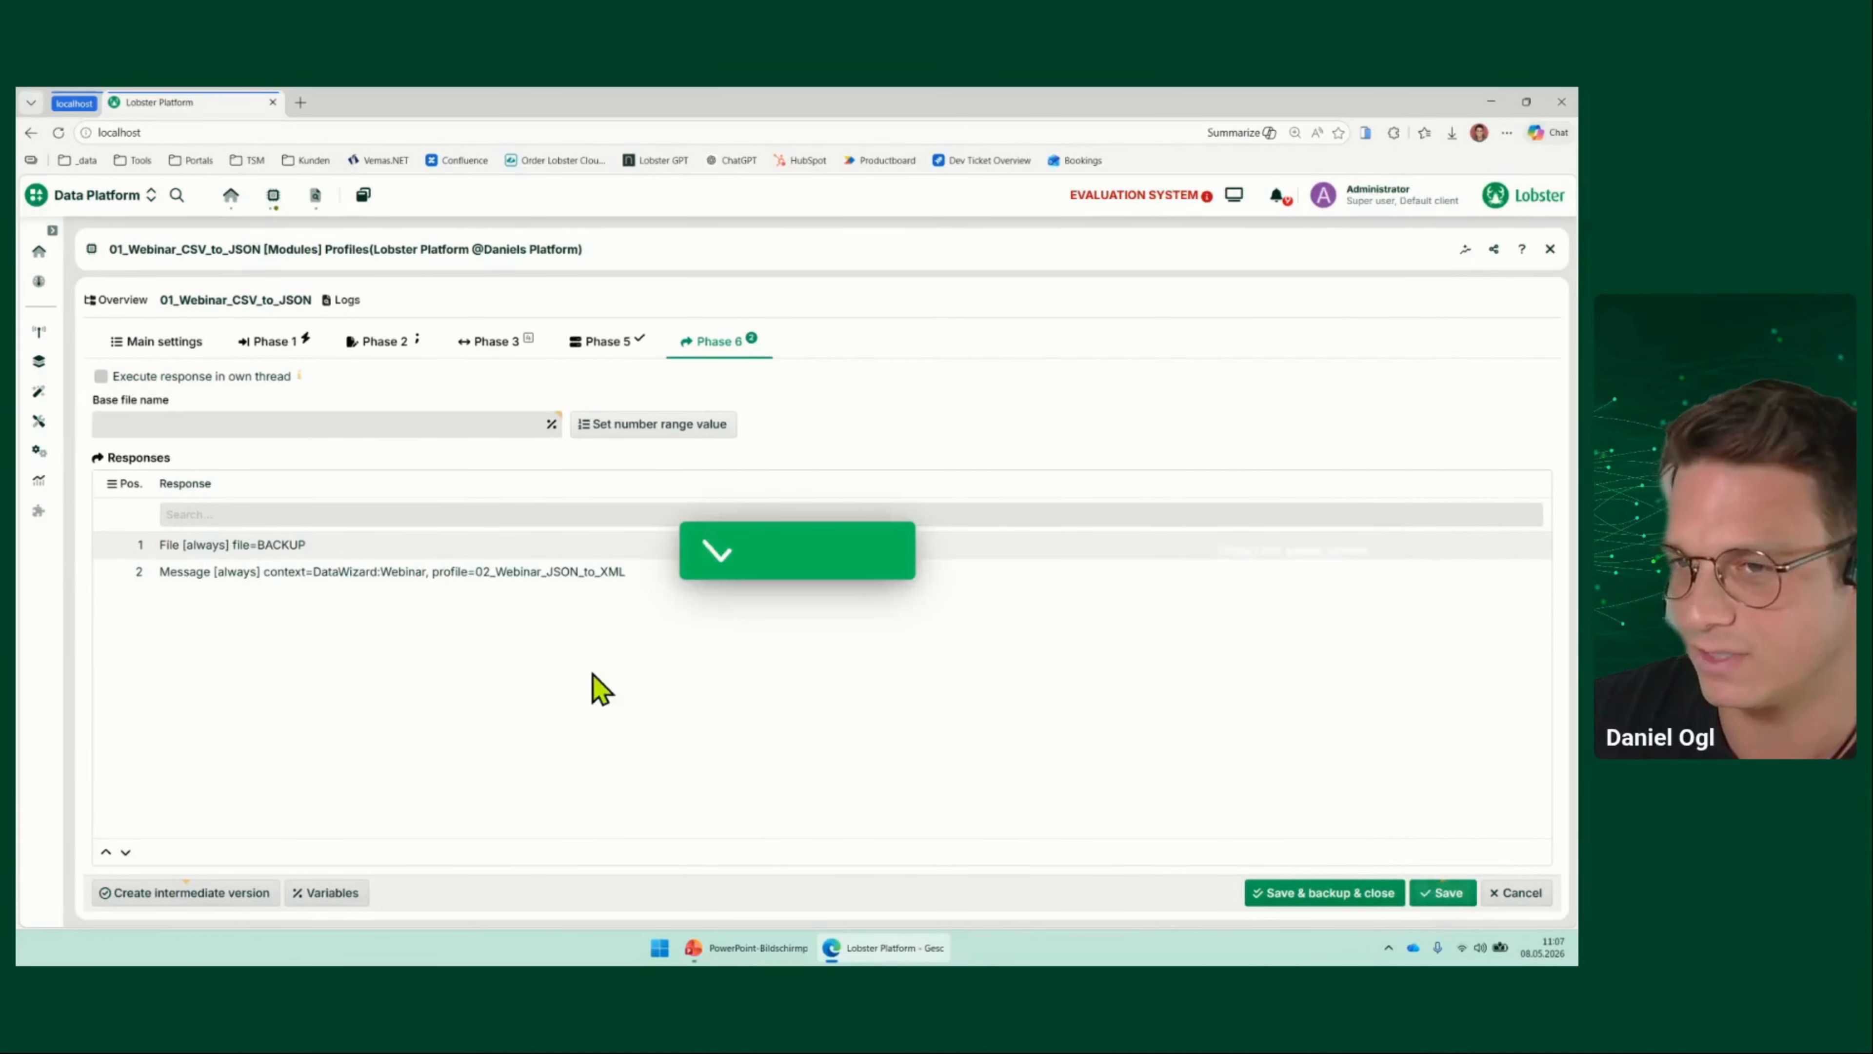
pyautogui.click(109, 301)
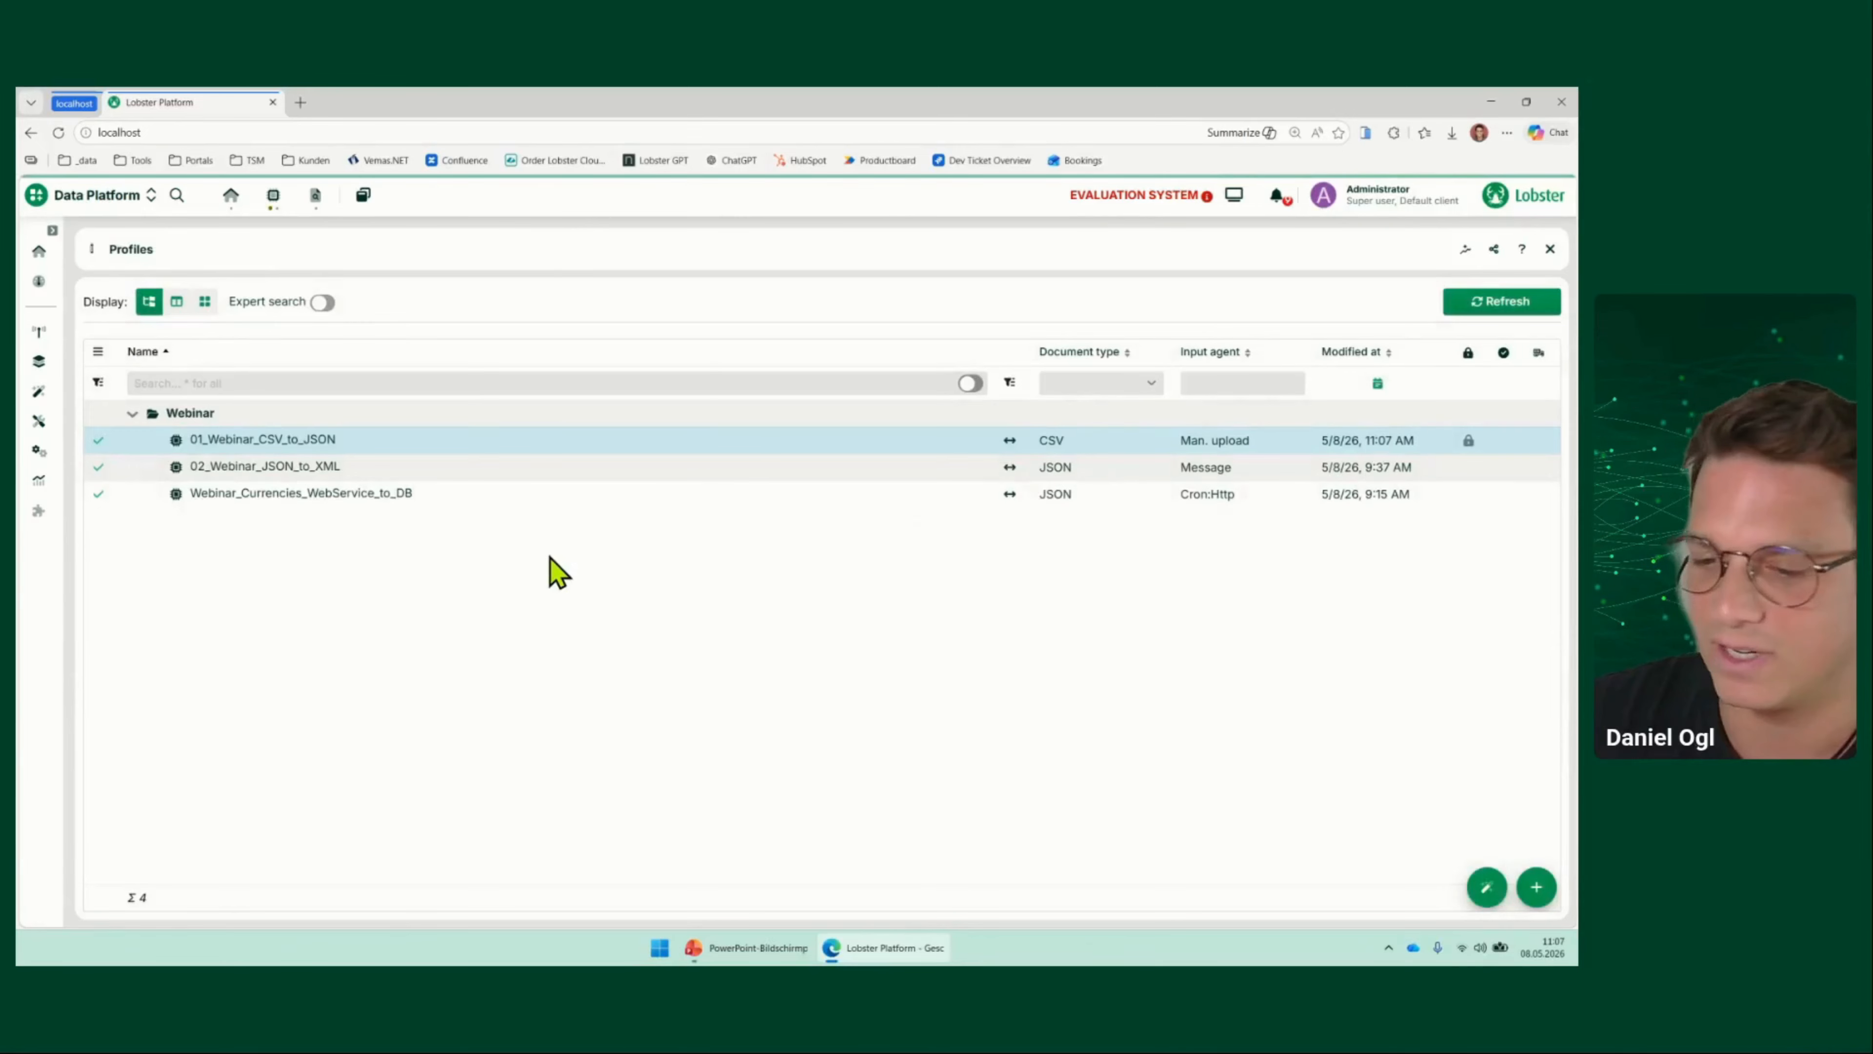
# Start the 01_Webinar_CSV_to_JSON profile with the archived file ORDERS_Training.csv, listing archive files from the last 4 weeks
pyautogui.rightClick(320, 443)
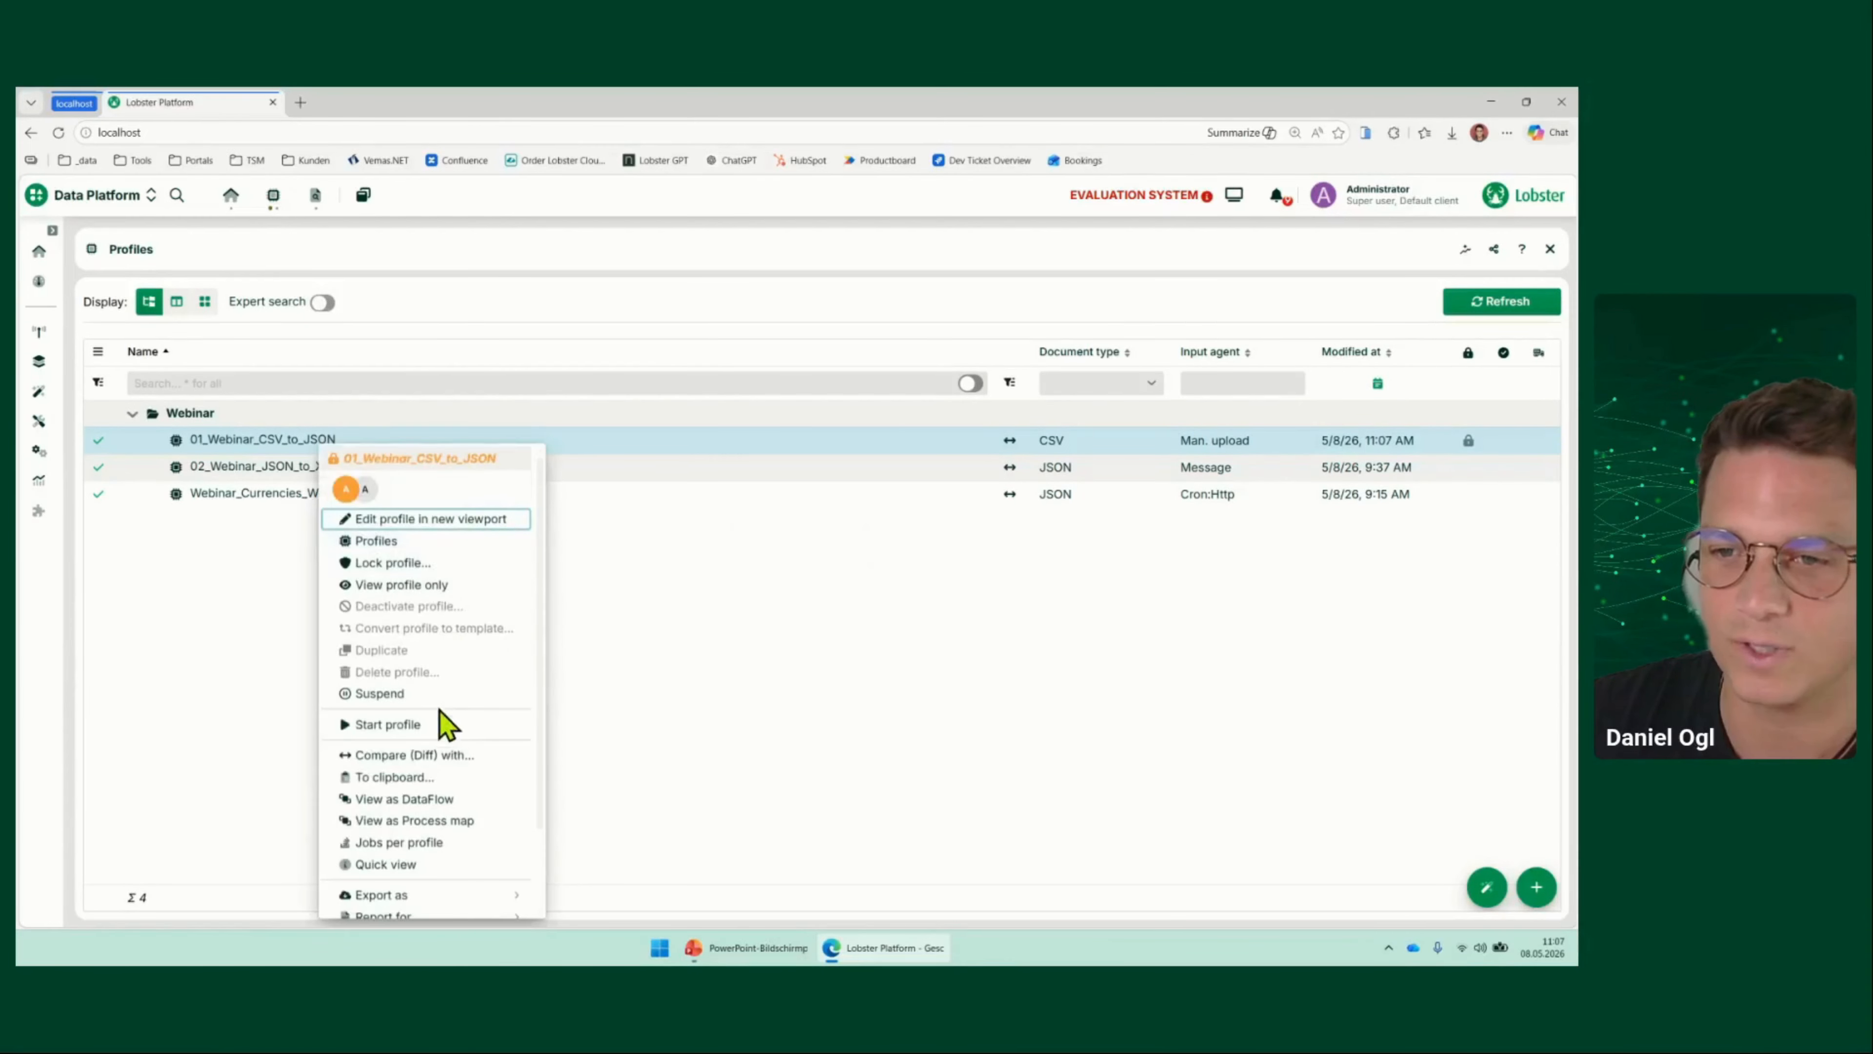
pyautogui.click(435, 729)
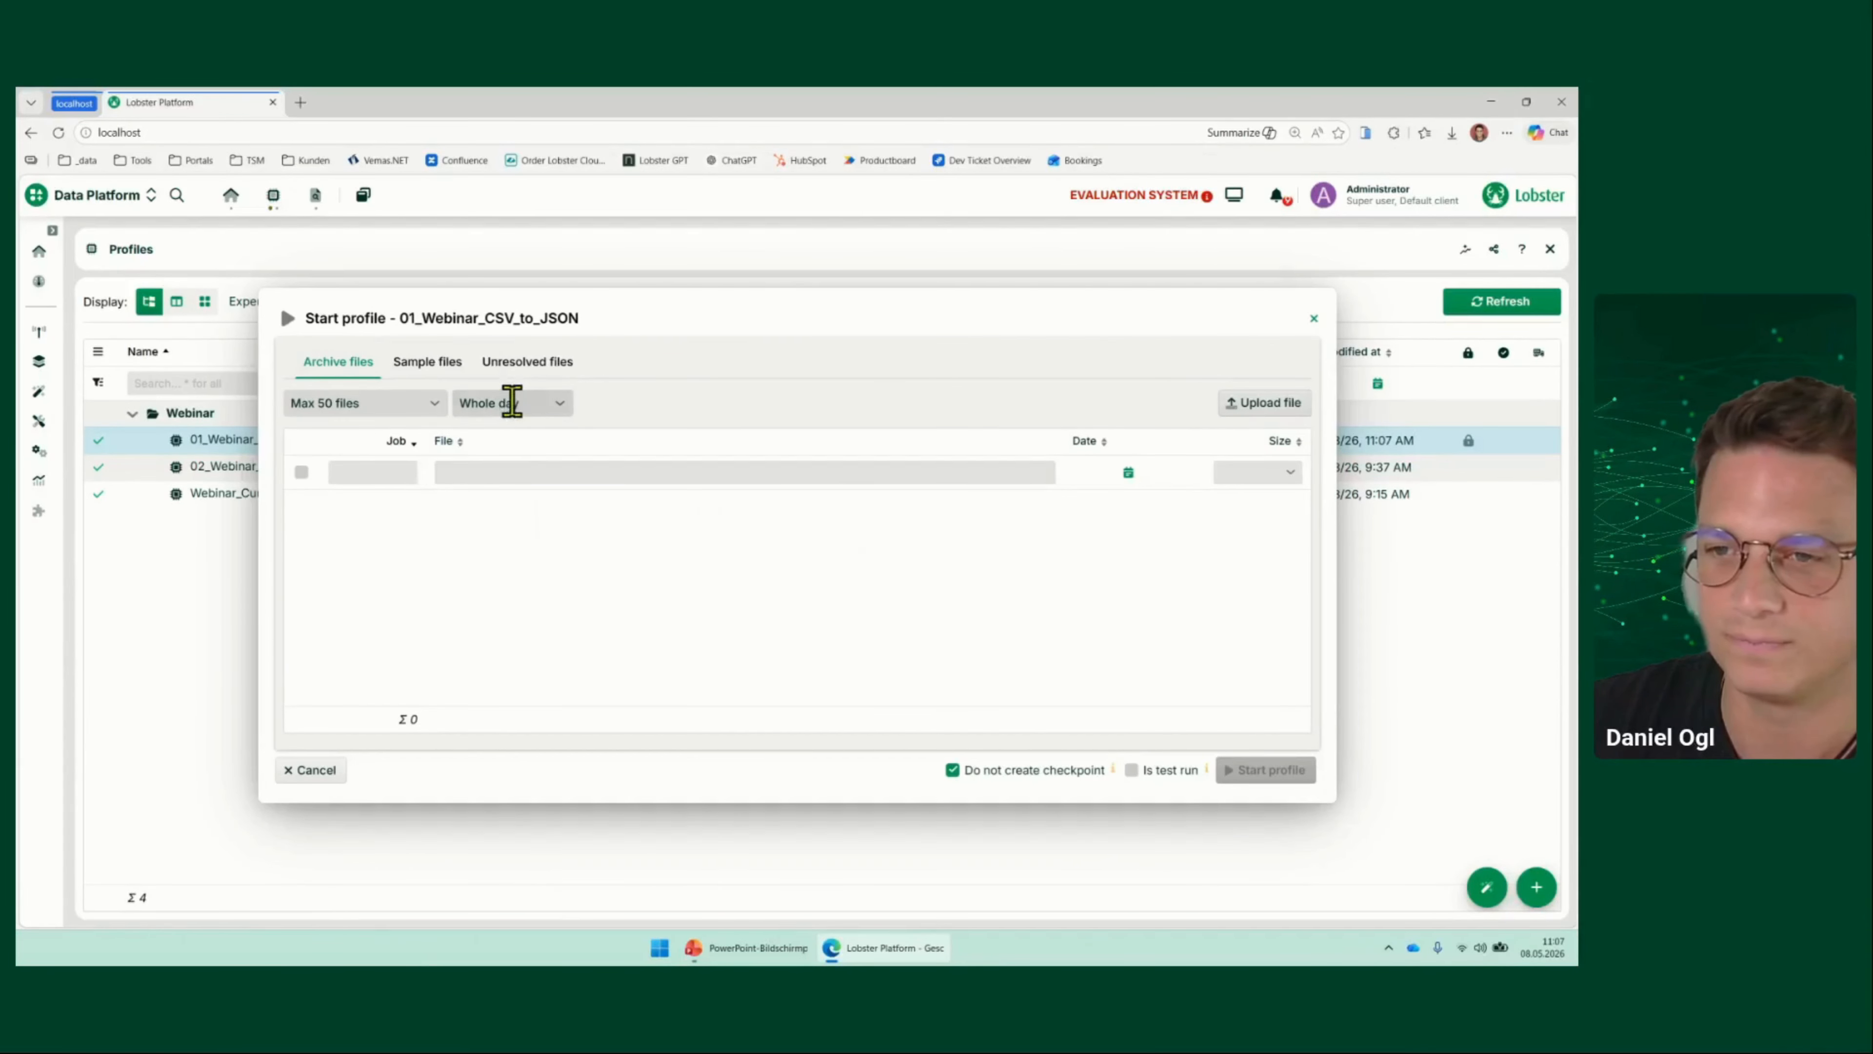
pyautogui.click(509, 402)
pyautogui.click(509, 664)
pyautogui.rightClick(539, 508)
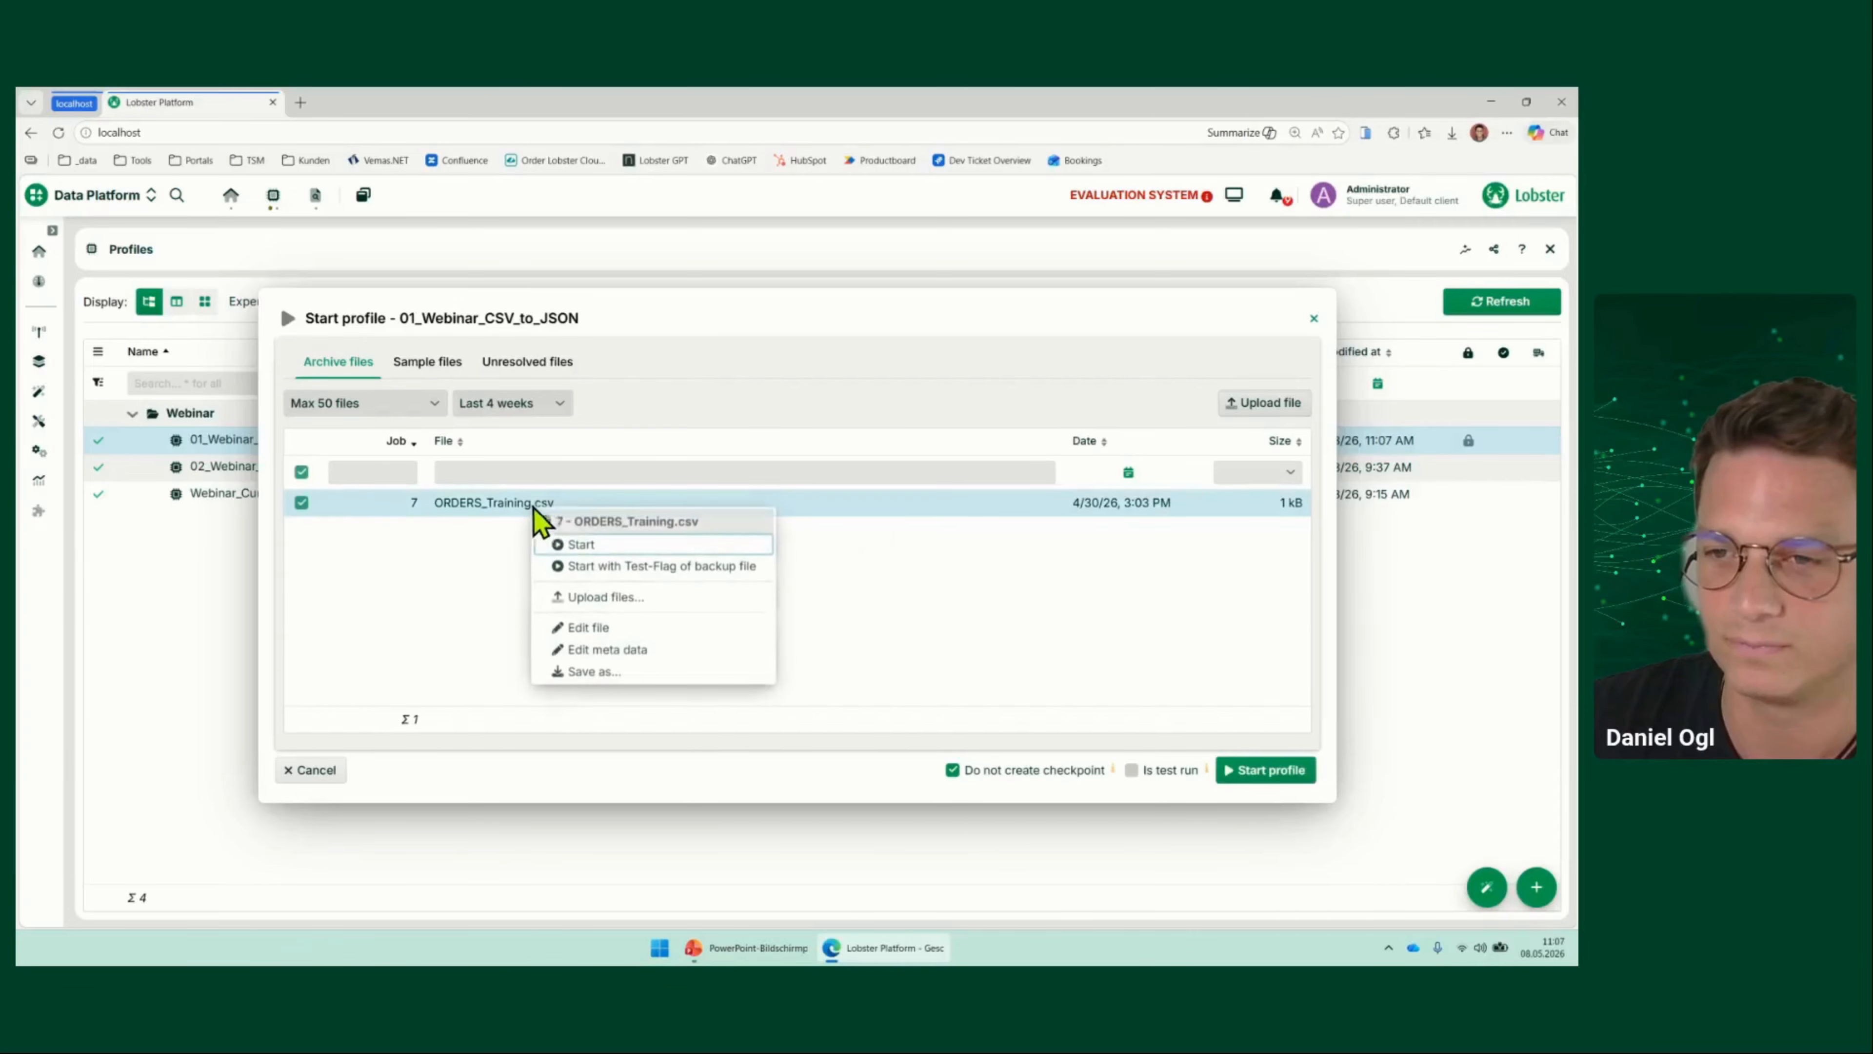
pyautogui.click(621, 549)
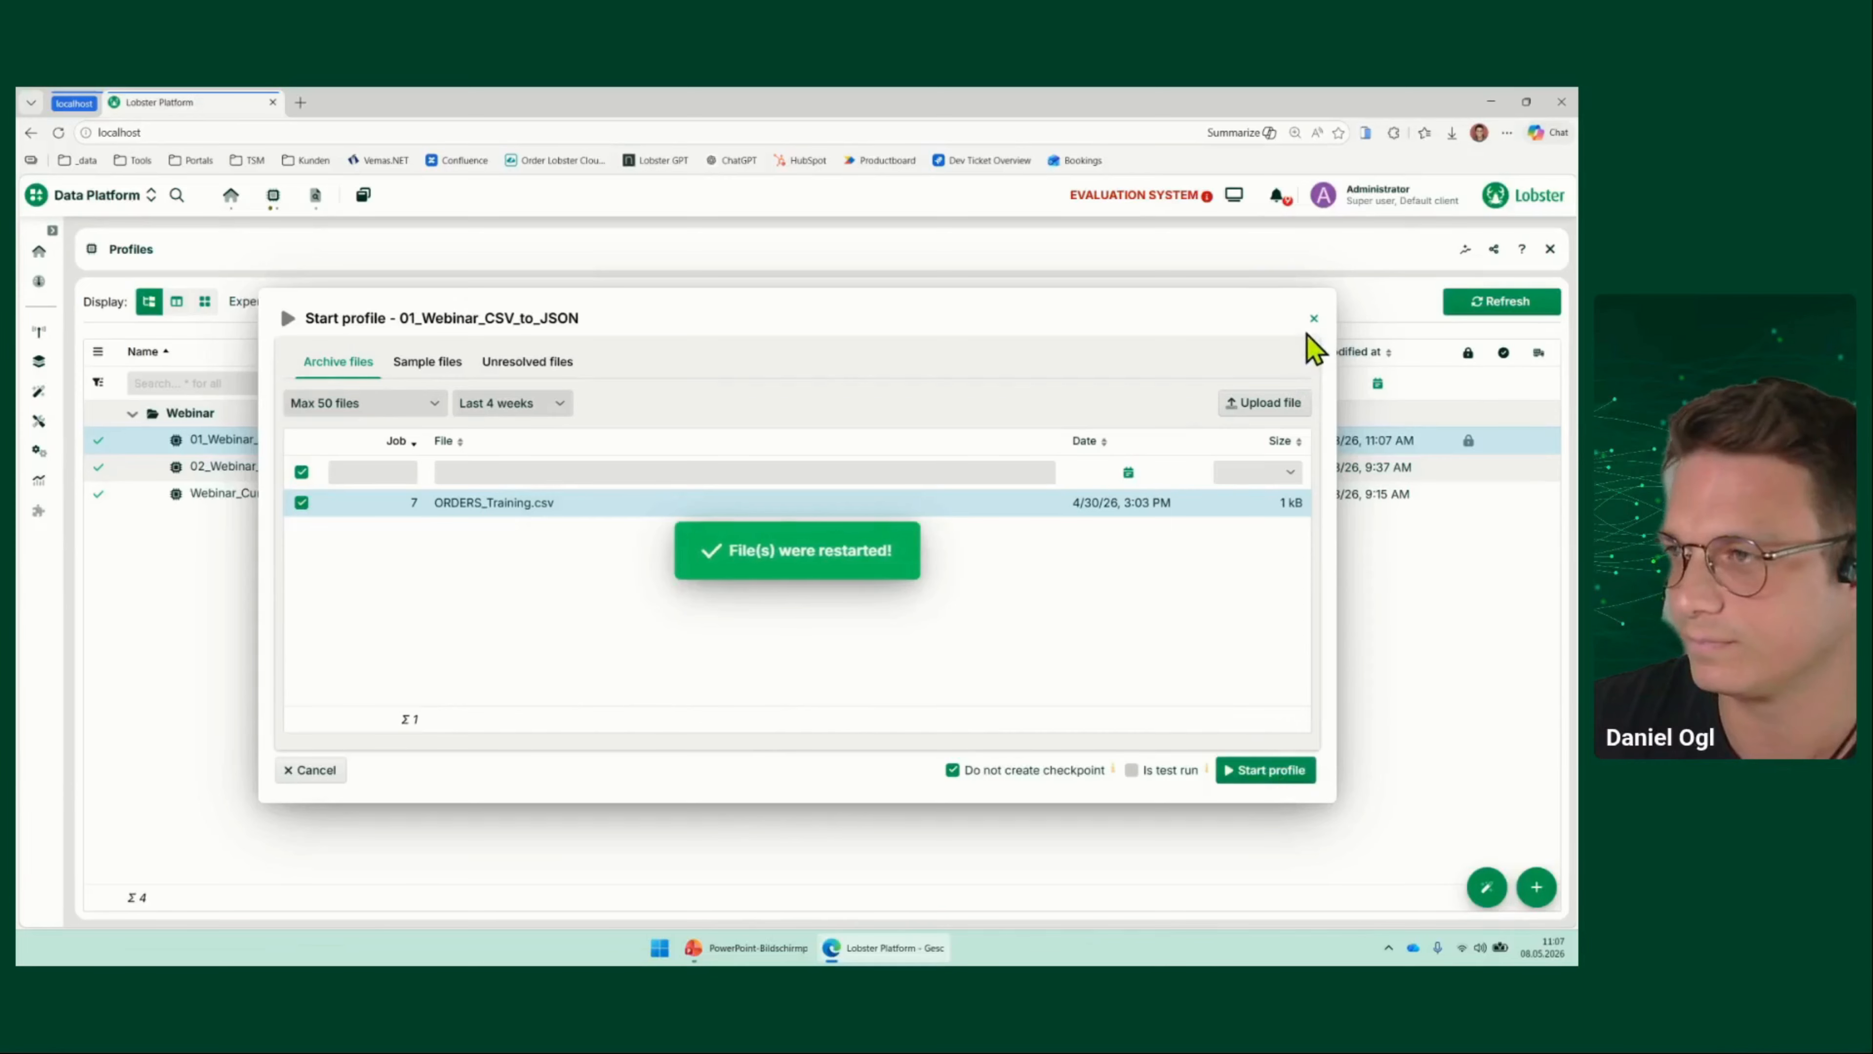
# Search the job logs and read the log messages of the newest 01_Webinar_CSV_to_JSON and 02_Webinar_JSON_to_XML jobs
pyautogui.click(1314, 318)
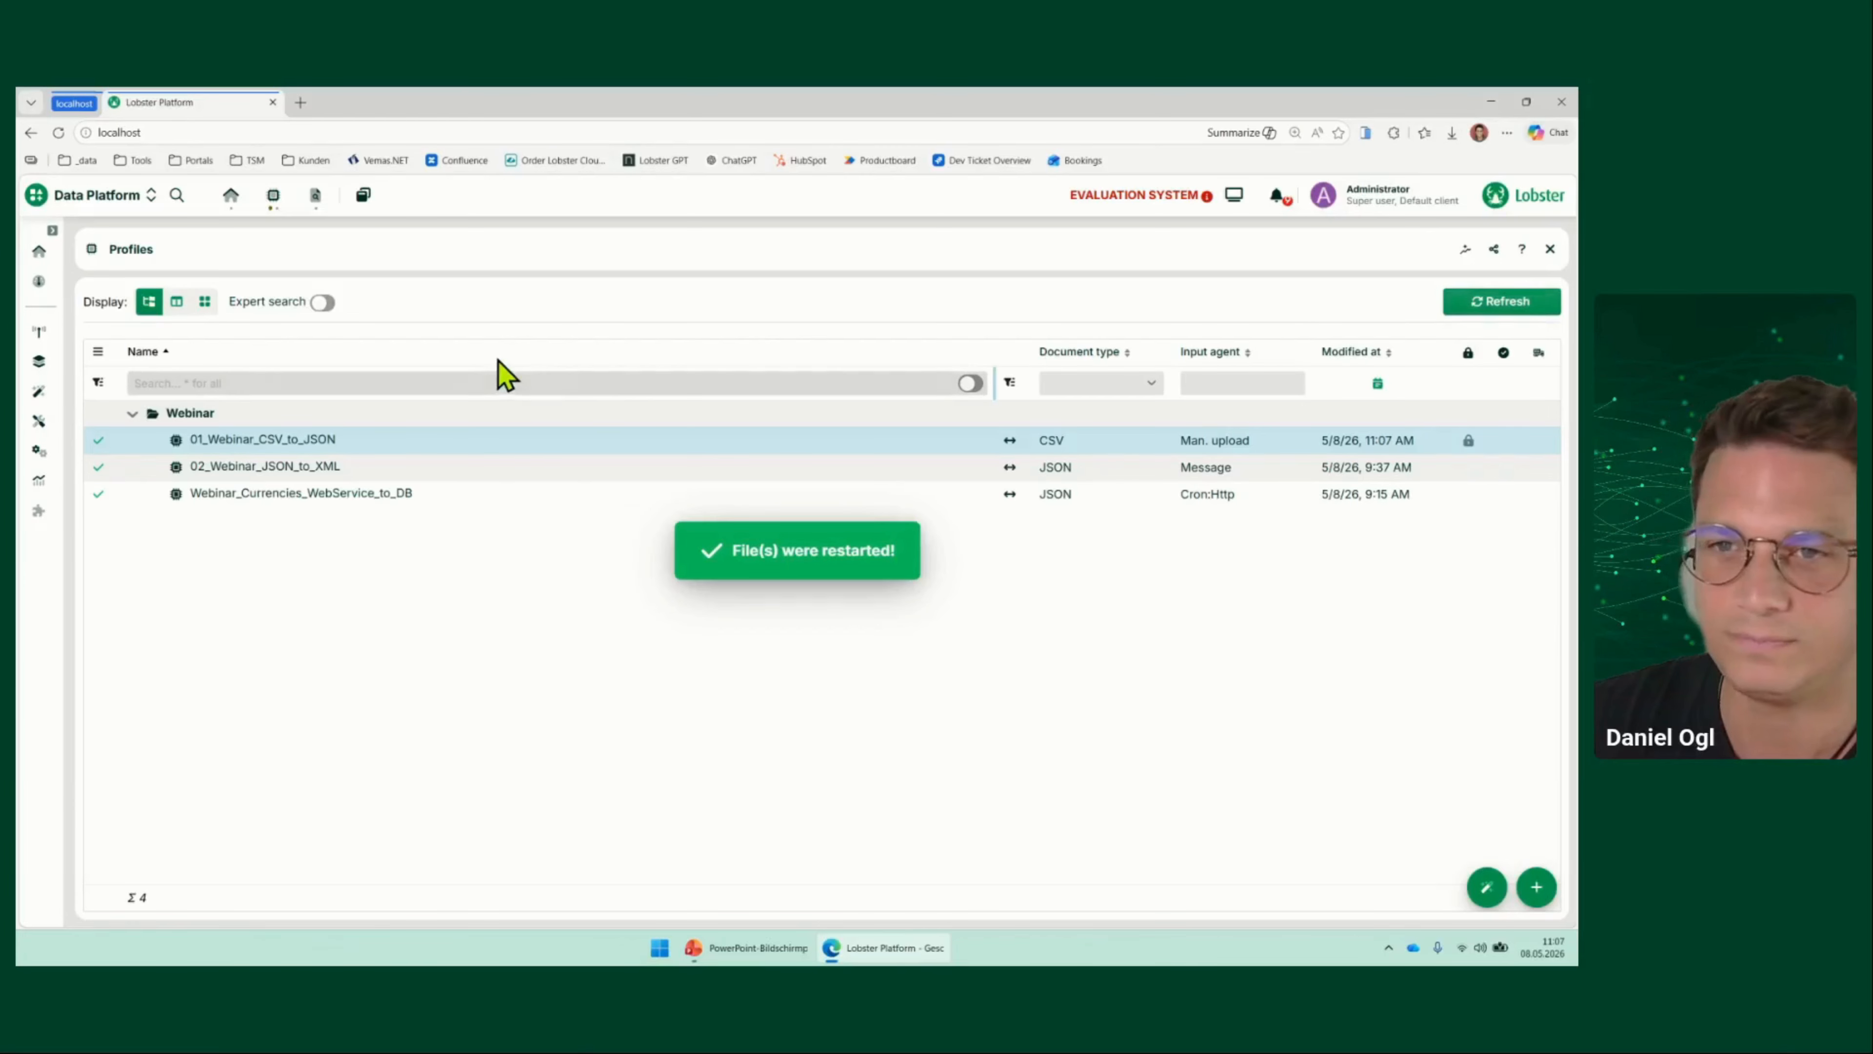
pyautogui.click(316, 196)
pyautogui.click(1542, 304)
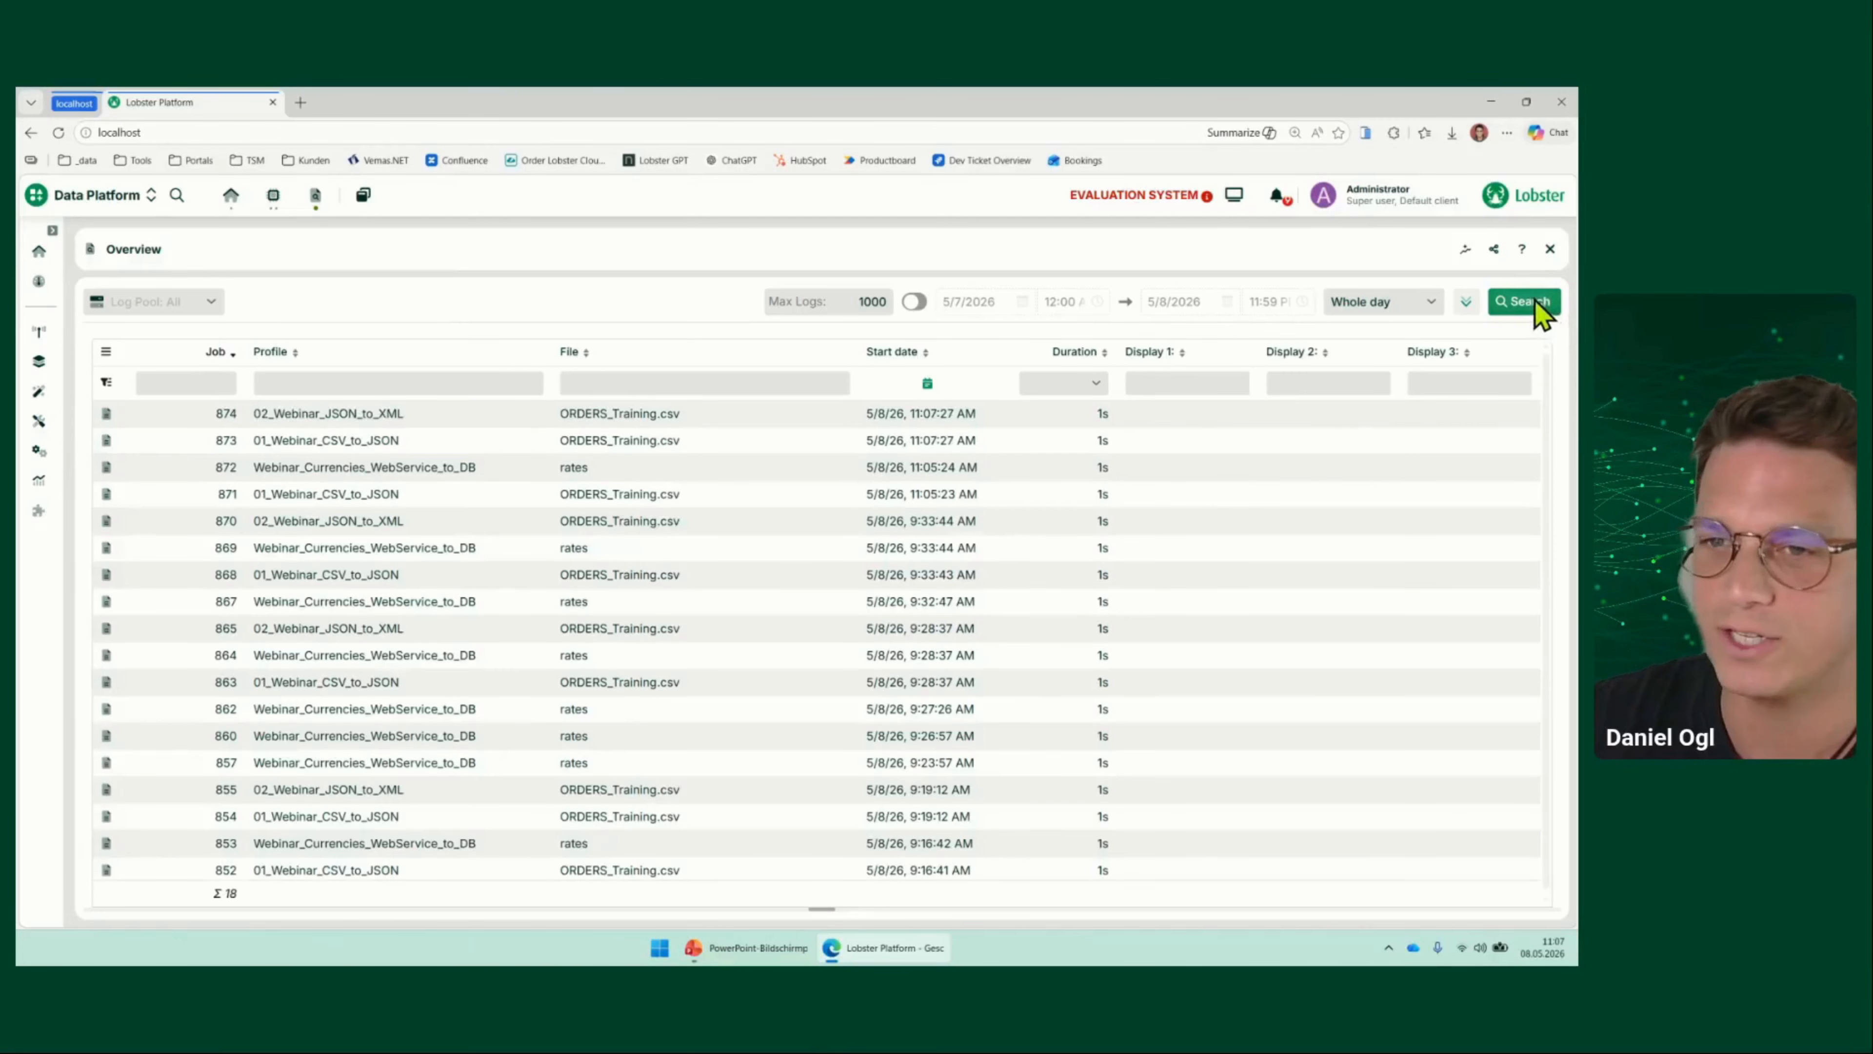
pyautogui.click(284, 444)
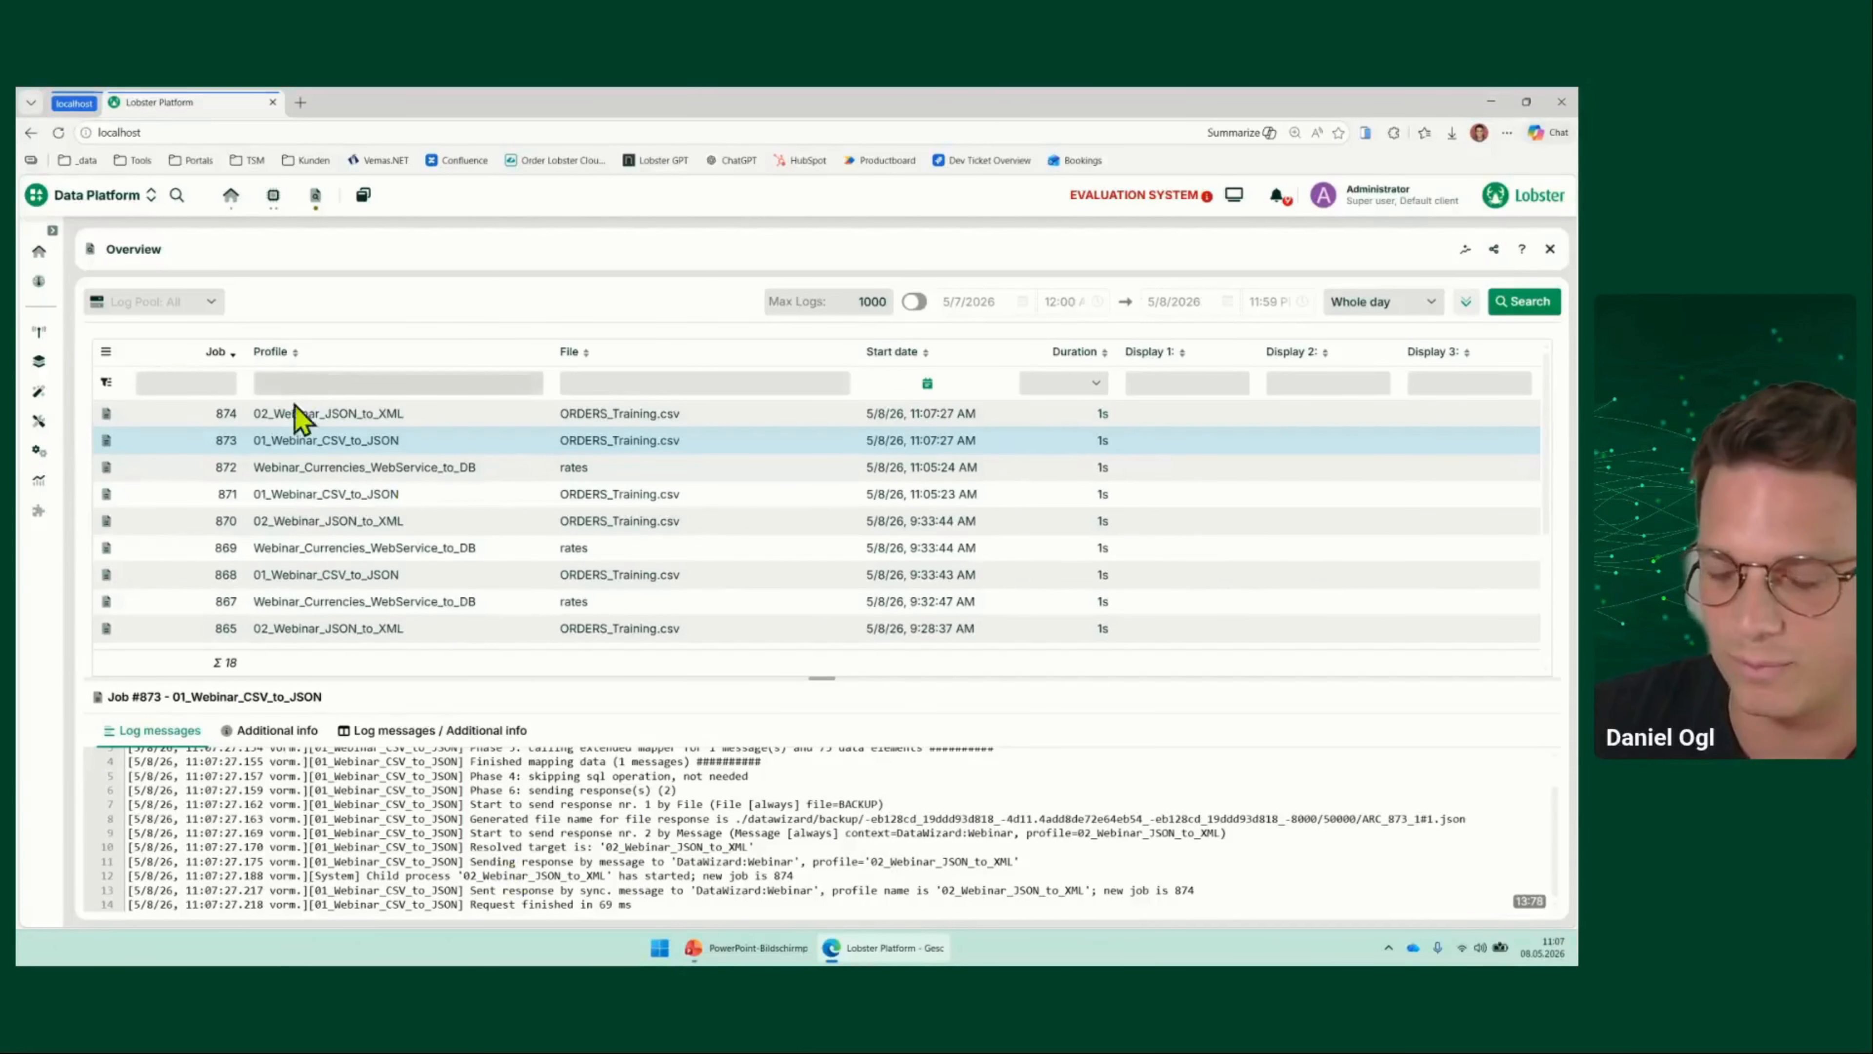
pyautogui.click(286, 419)
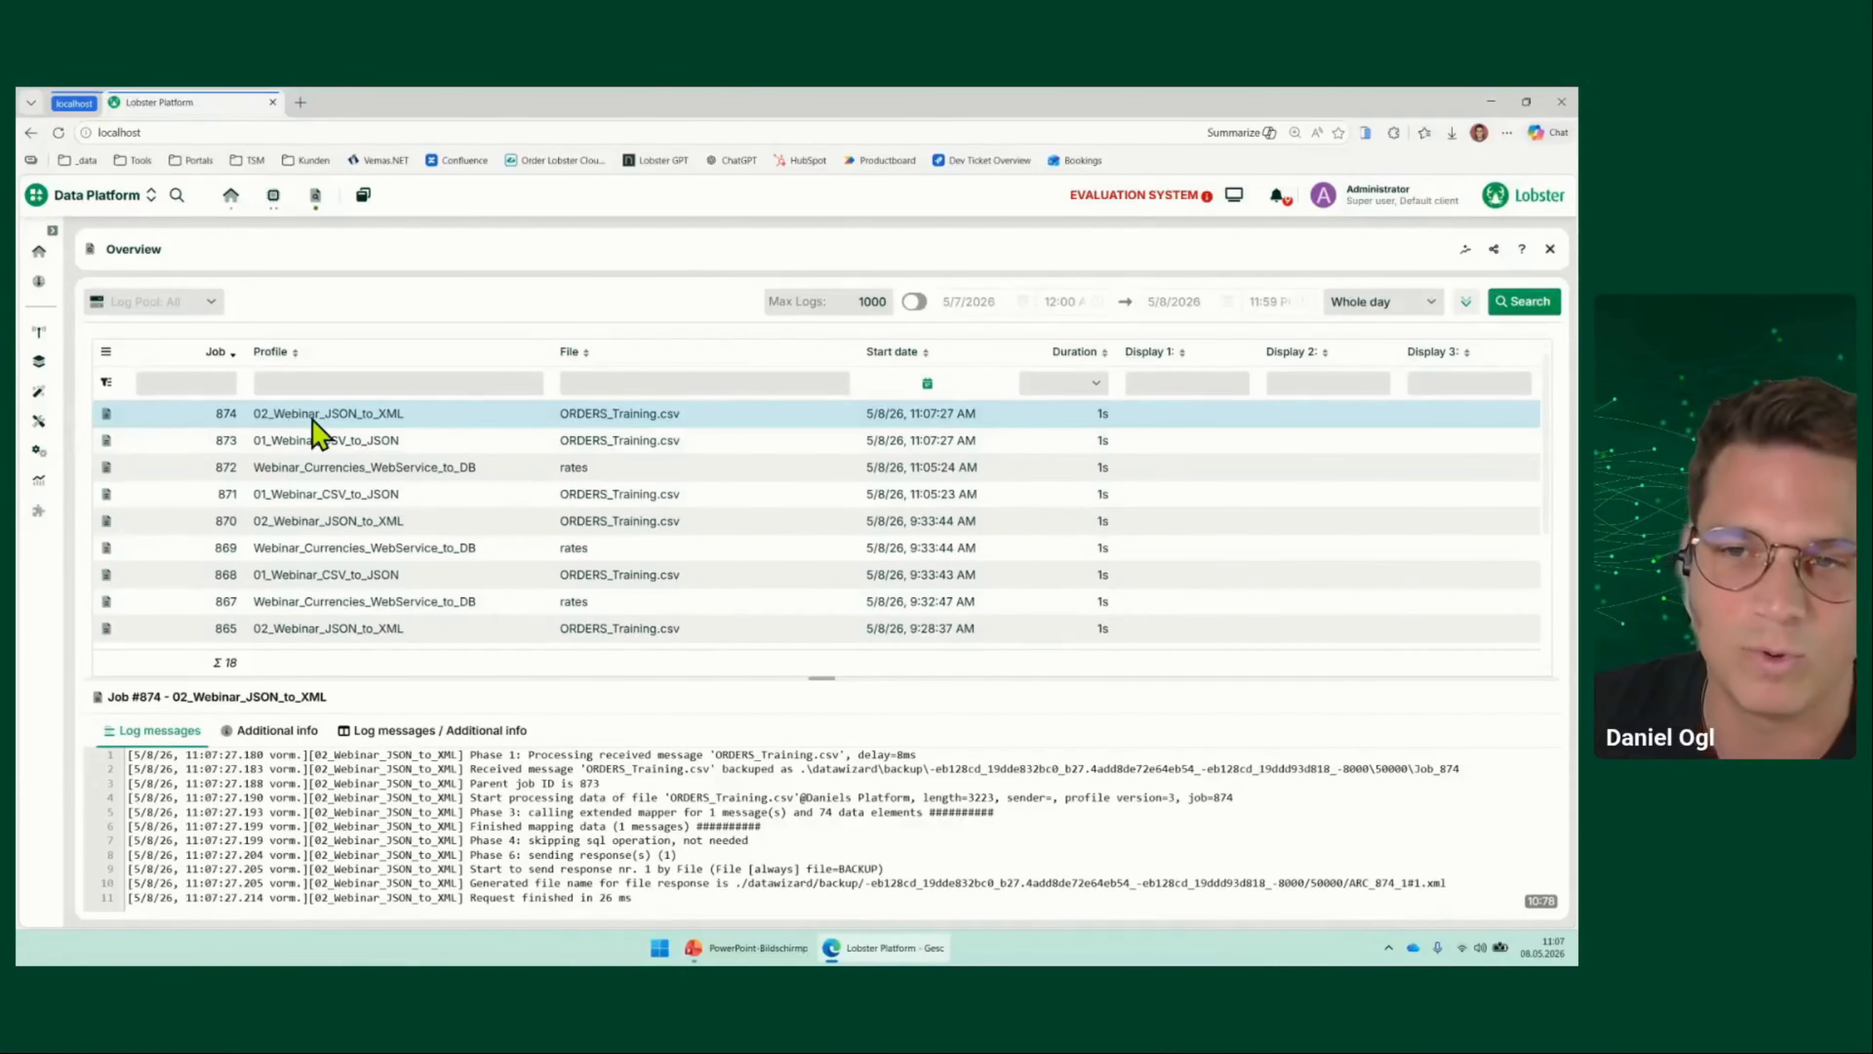
# Compare the output file of the newest 01_Webinar_CSV_to_JSON job with the input file of the newest 02_Webinar_JSON_to_XML job
pyautogui.rightClick(376, 442)
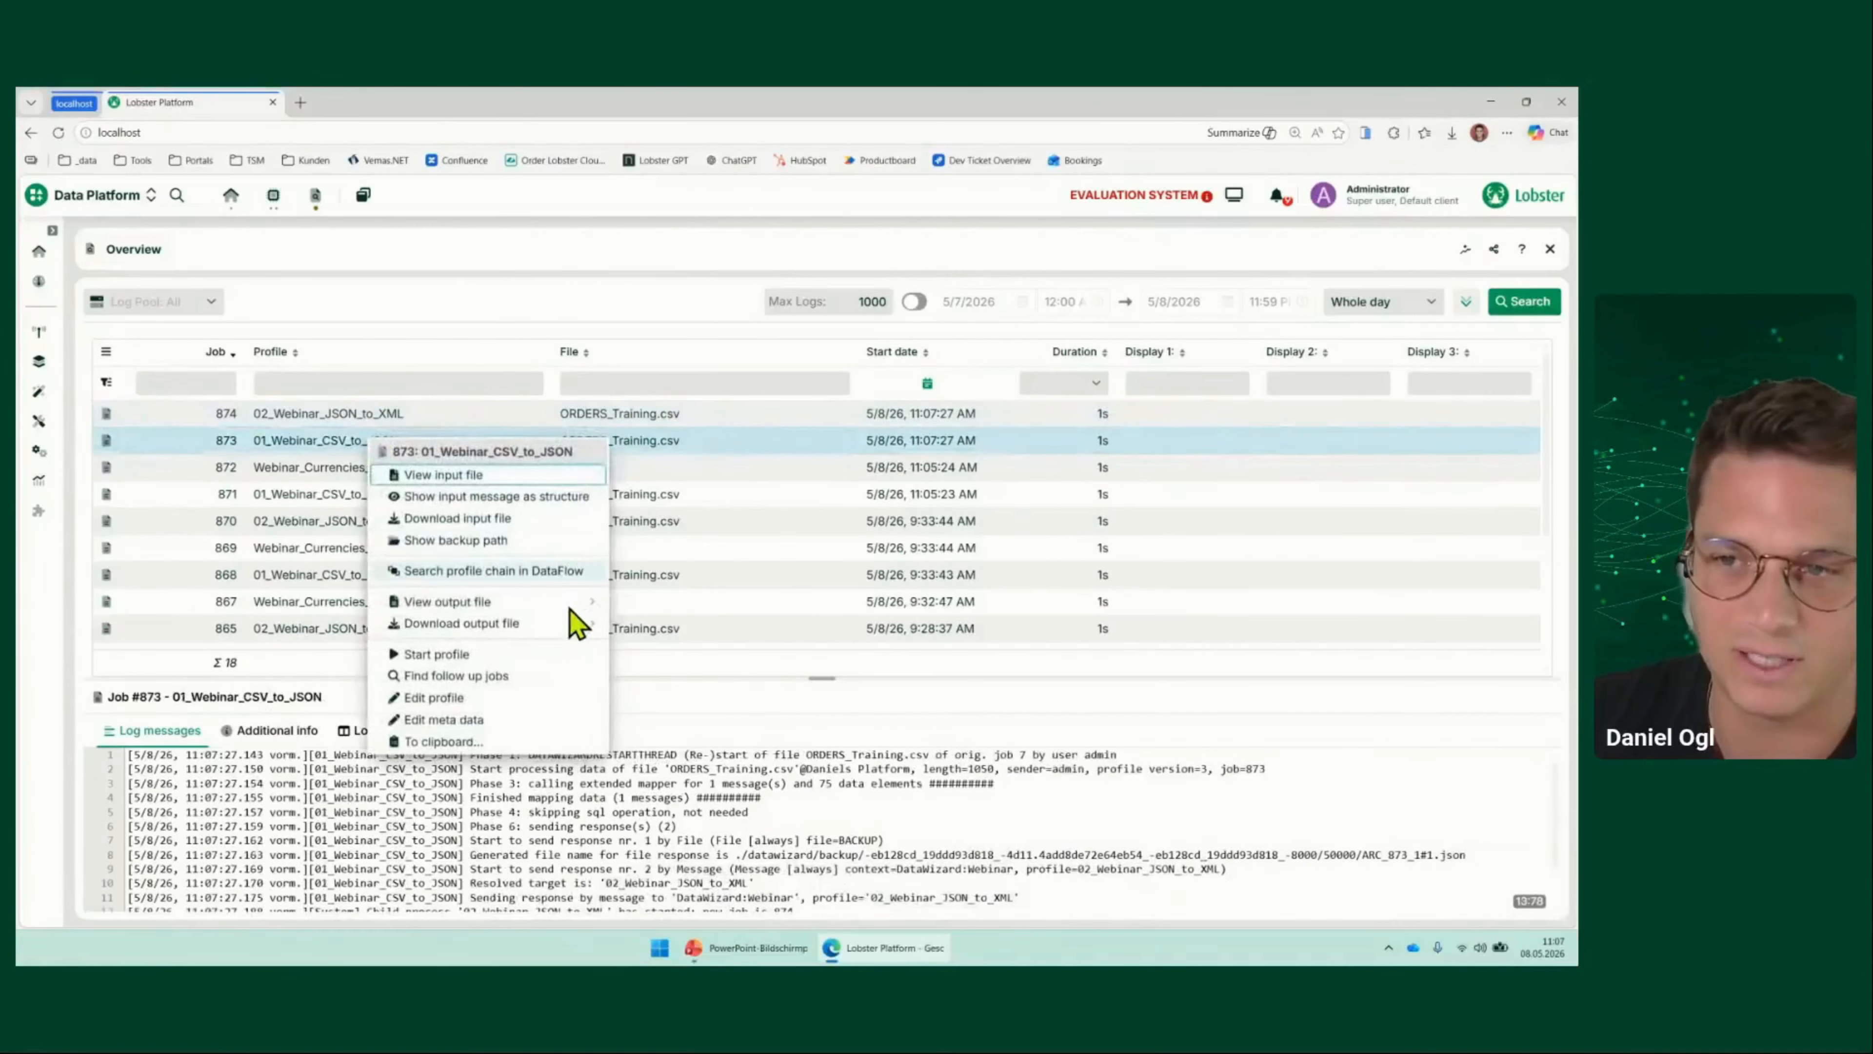
pyautogui.moveTo(583, 602)
pyautogui.click(660, 609)
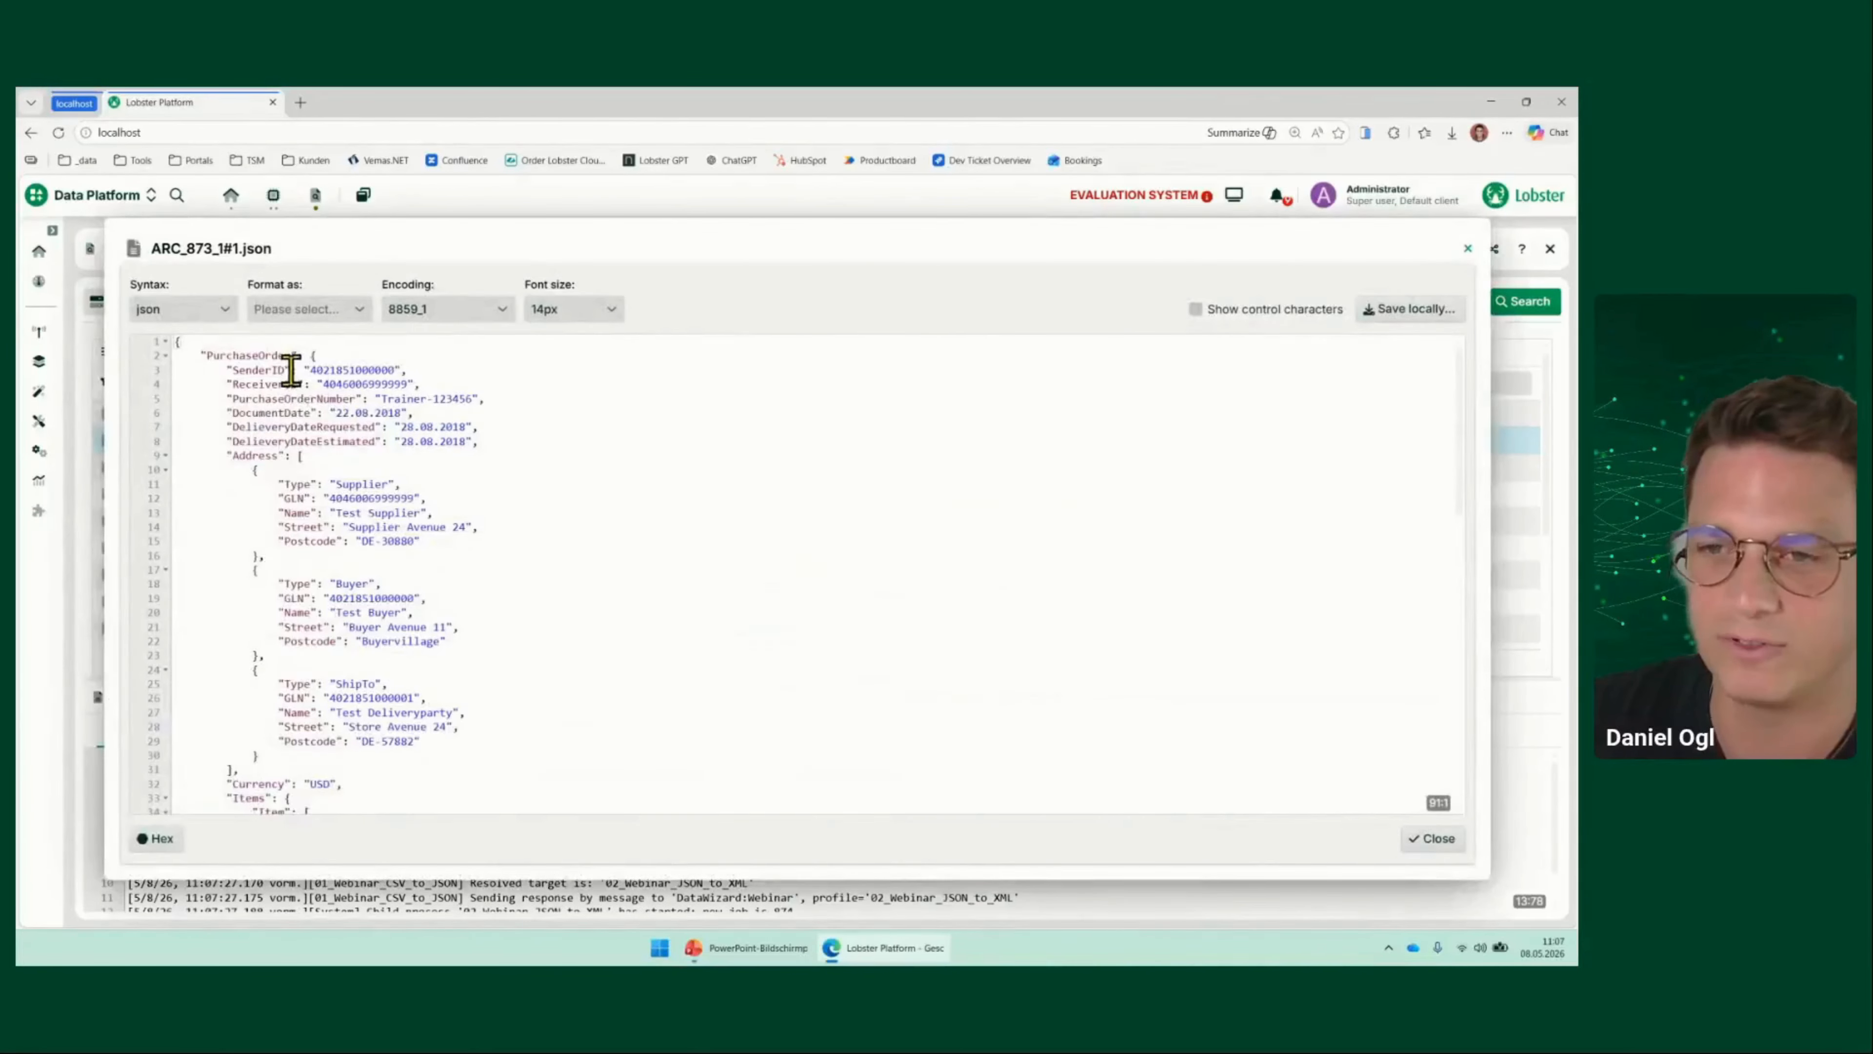
pyautogui.click(1424, 839)
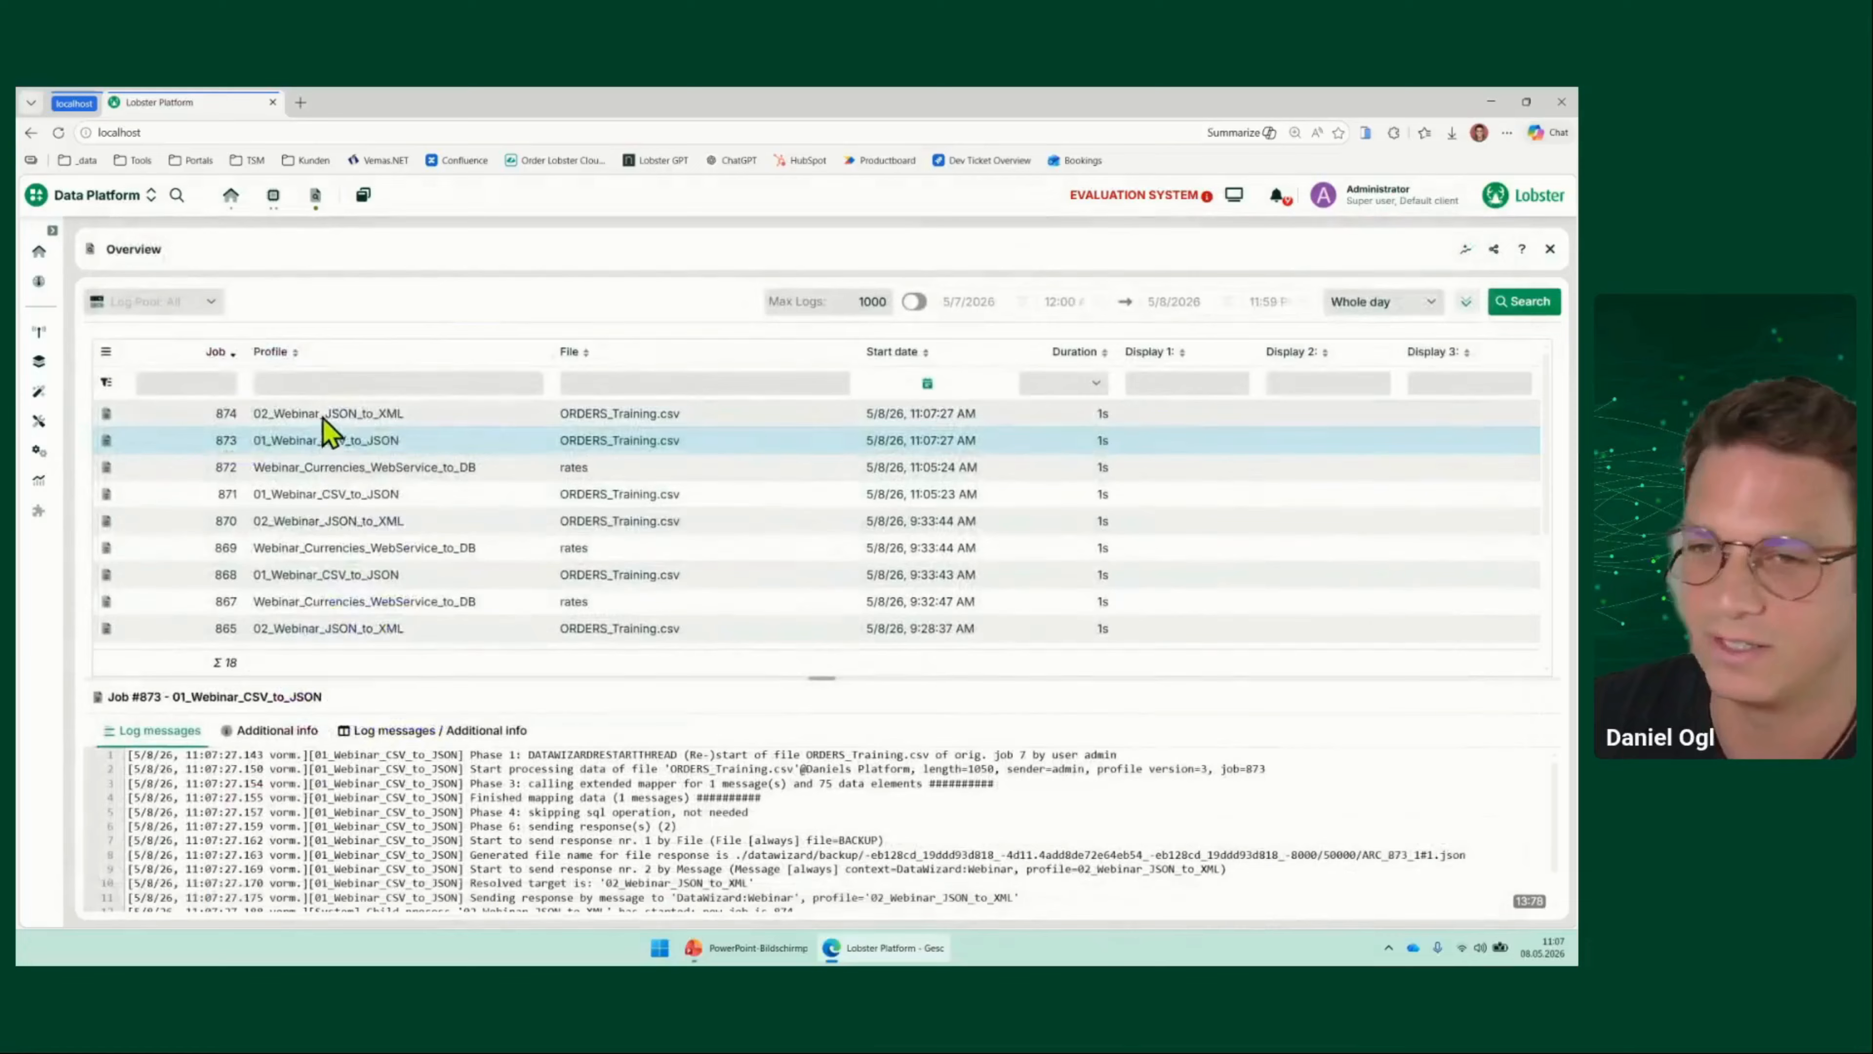
pyautogui.doubleClick(324, 418)
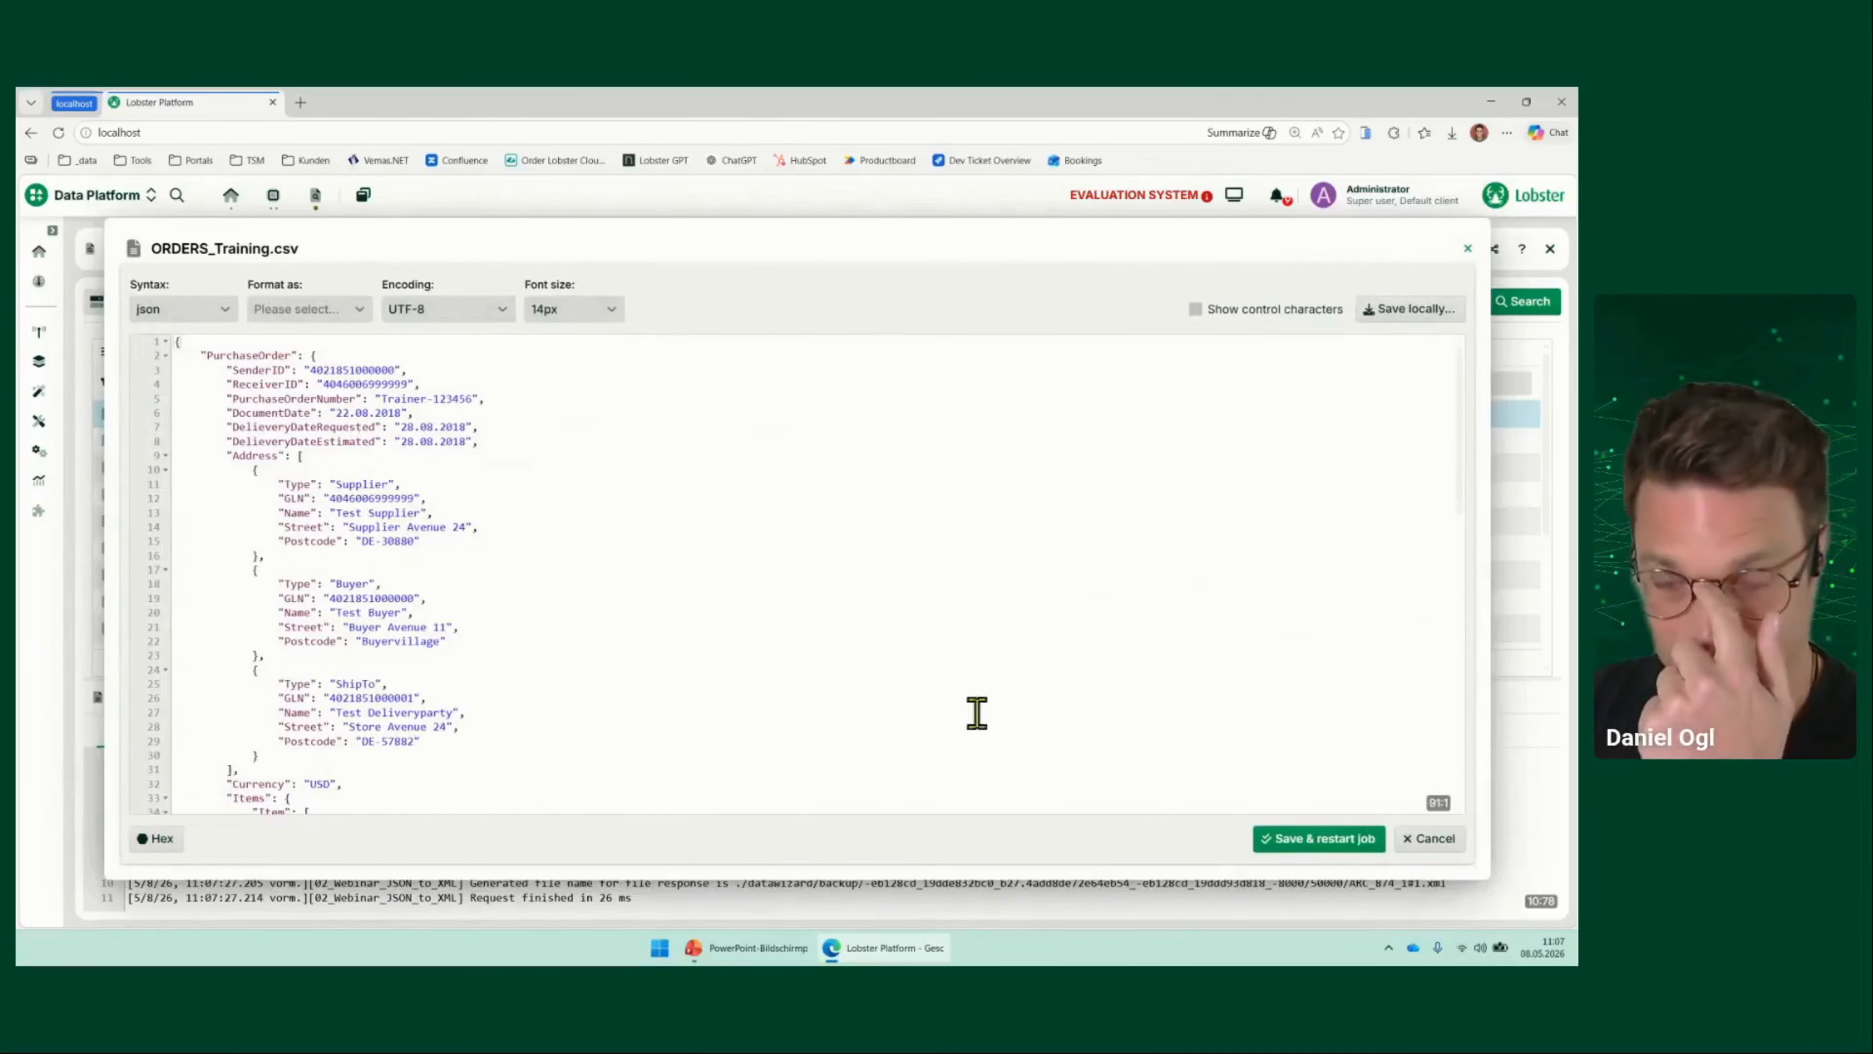
pyautogui.click(1428, 839)
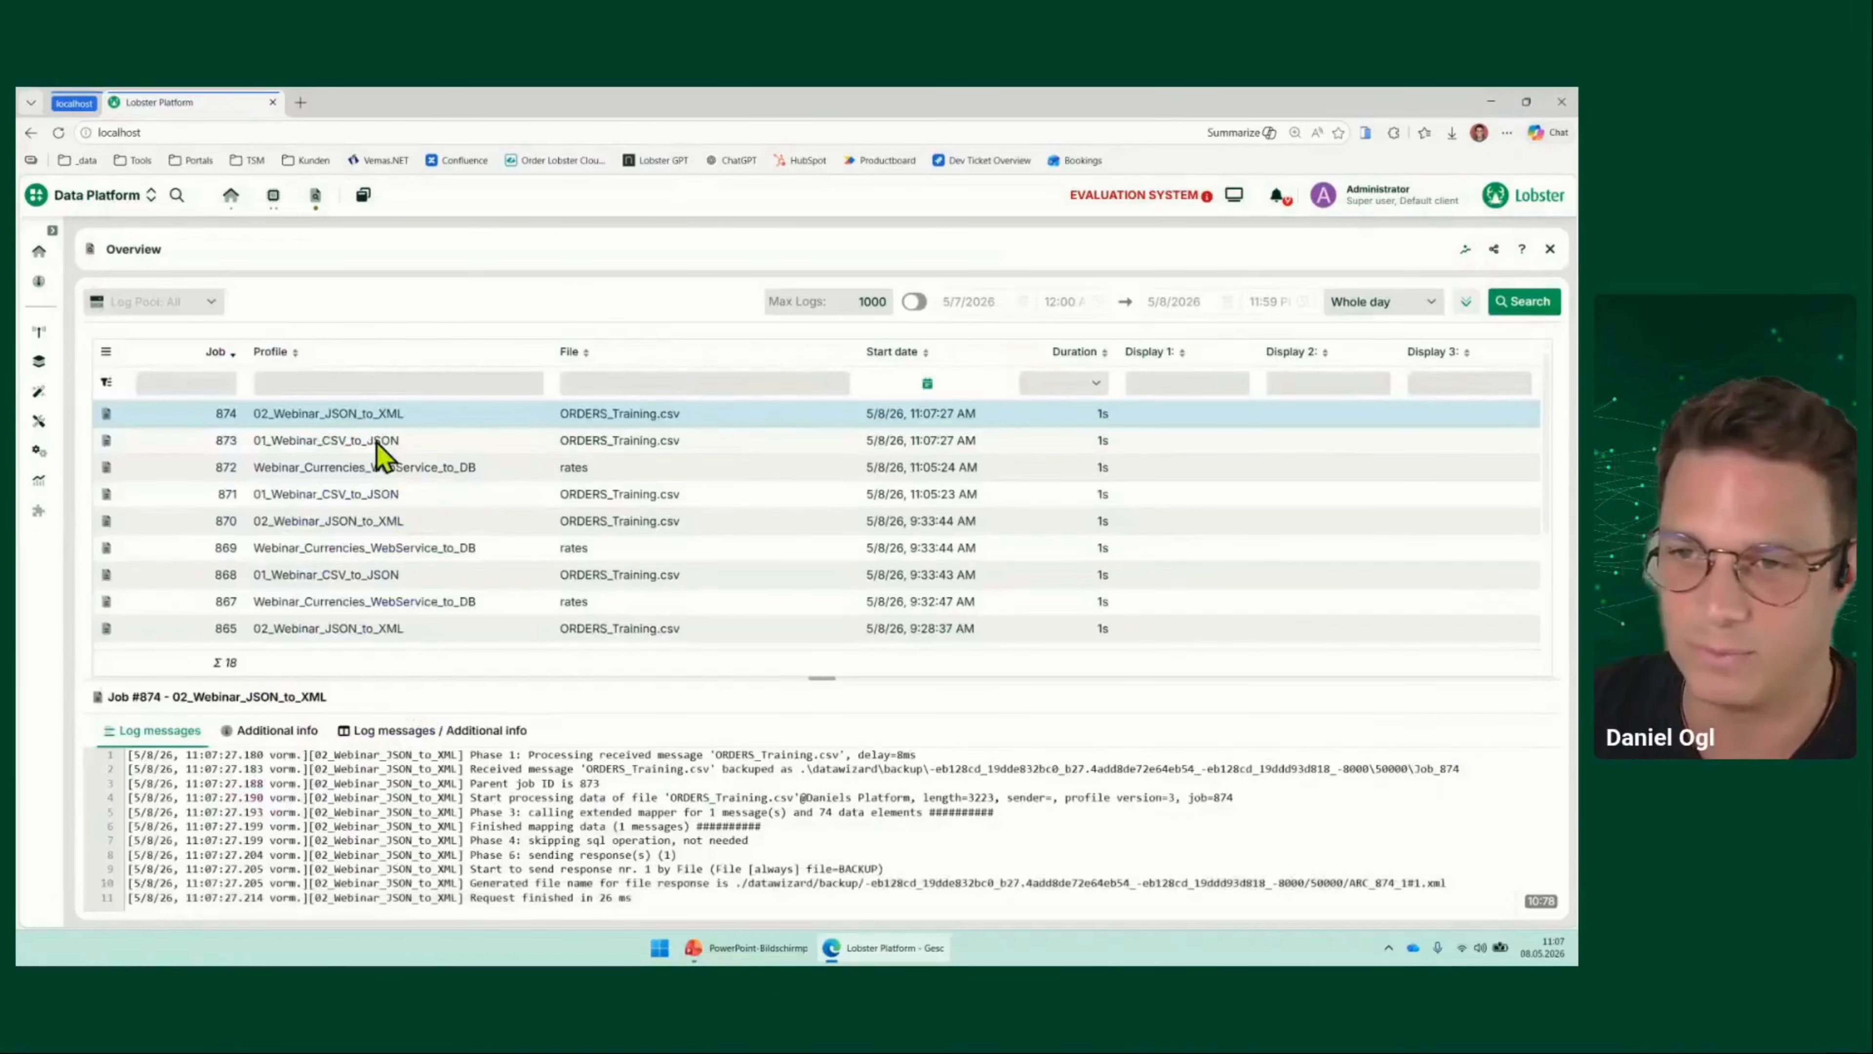
# Refresh the log overview and review the messages of both chained jobs once more
pyautogui.click(375, 441)
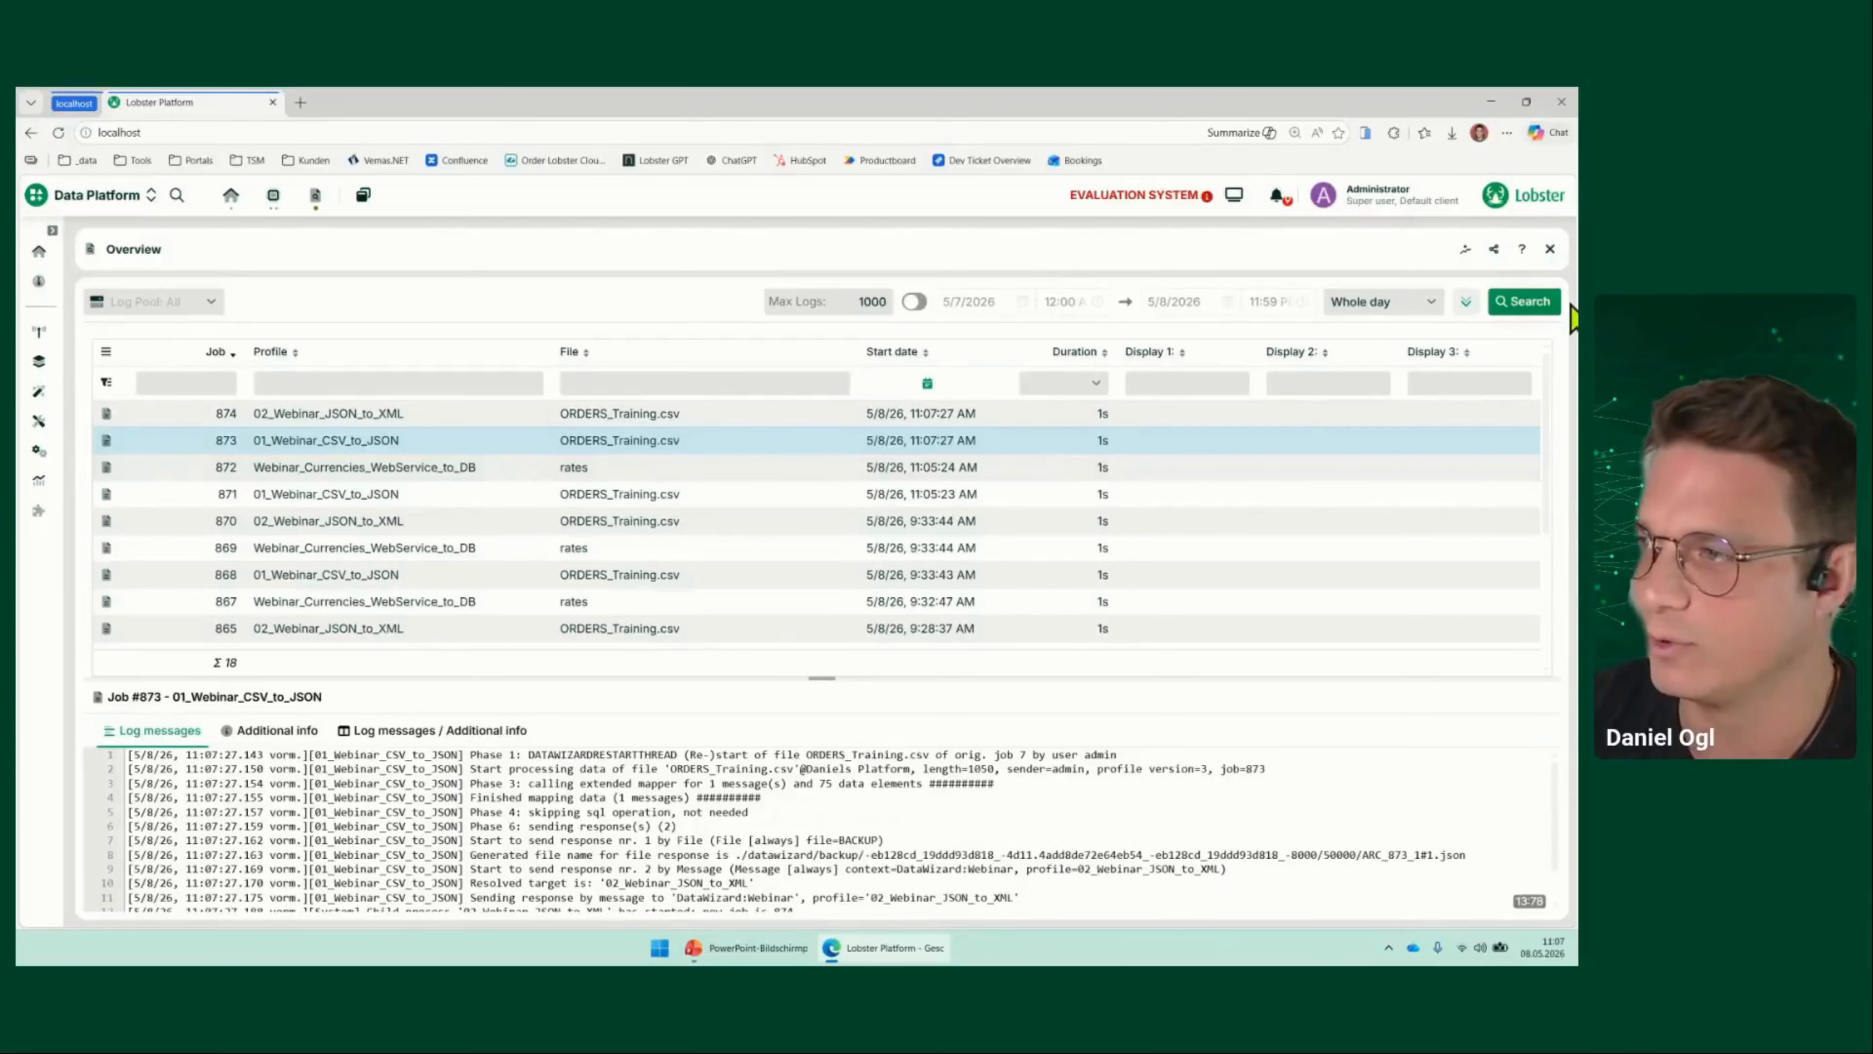
pyautogui.click(1533, 304)
pyautogui.click(303, 446)
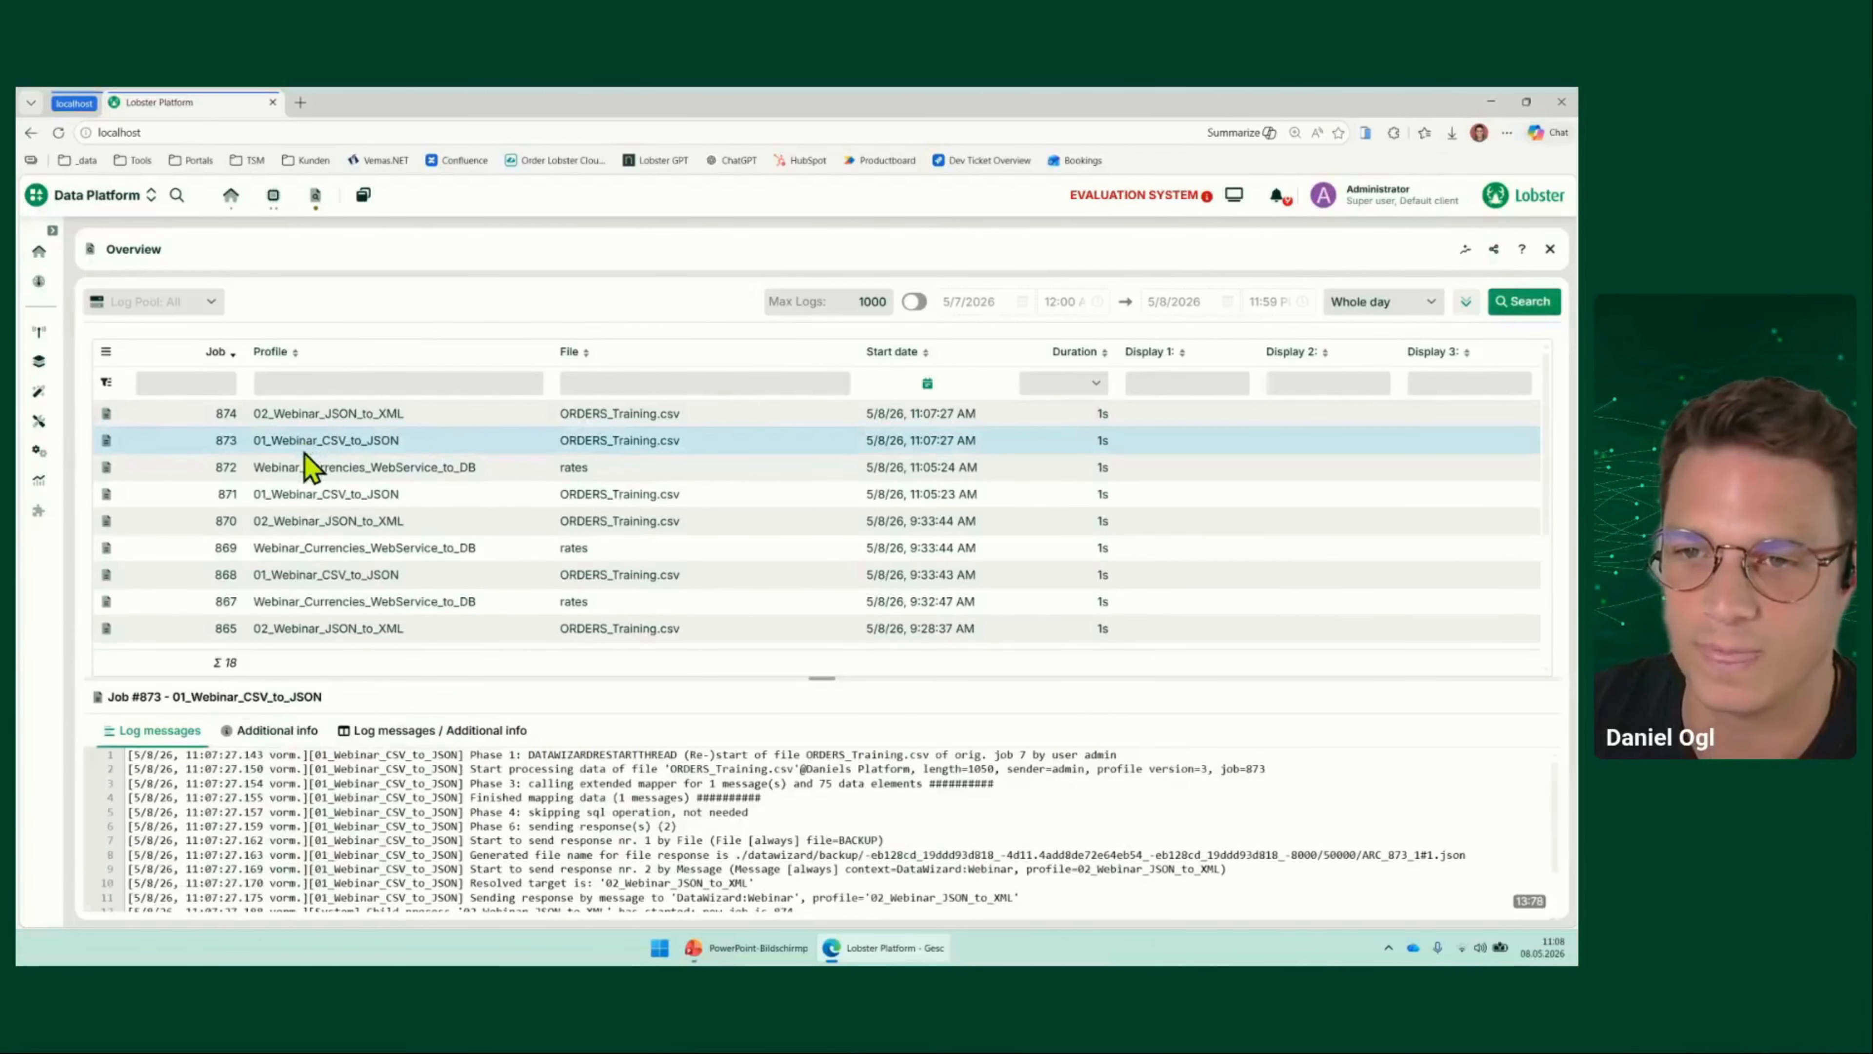
pyautogui.click(304, 415)
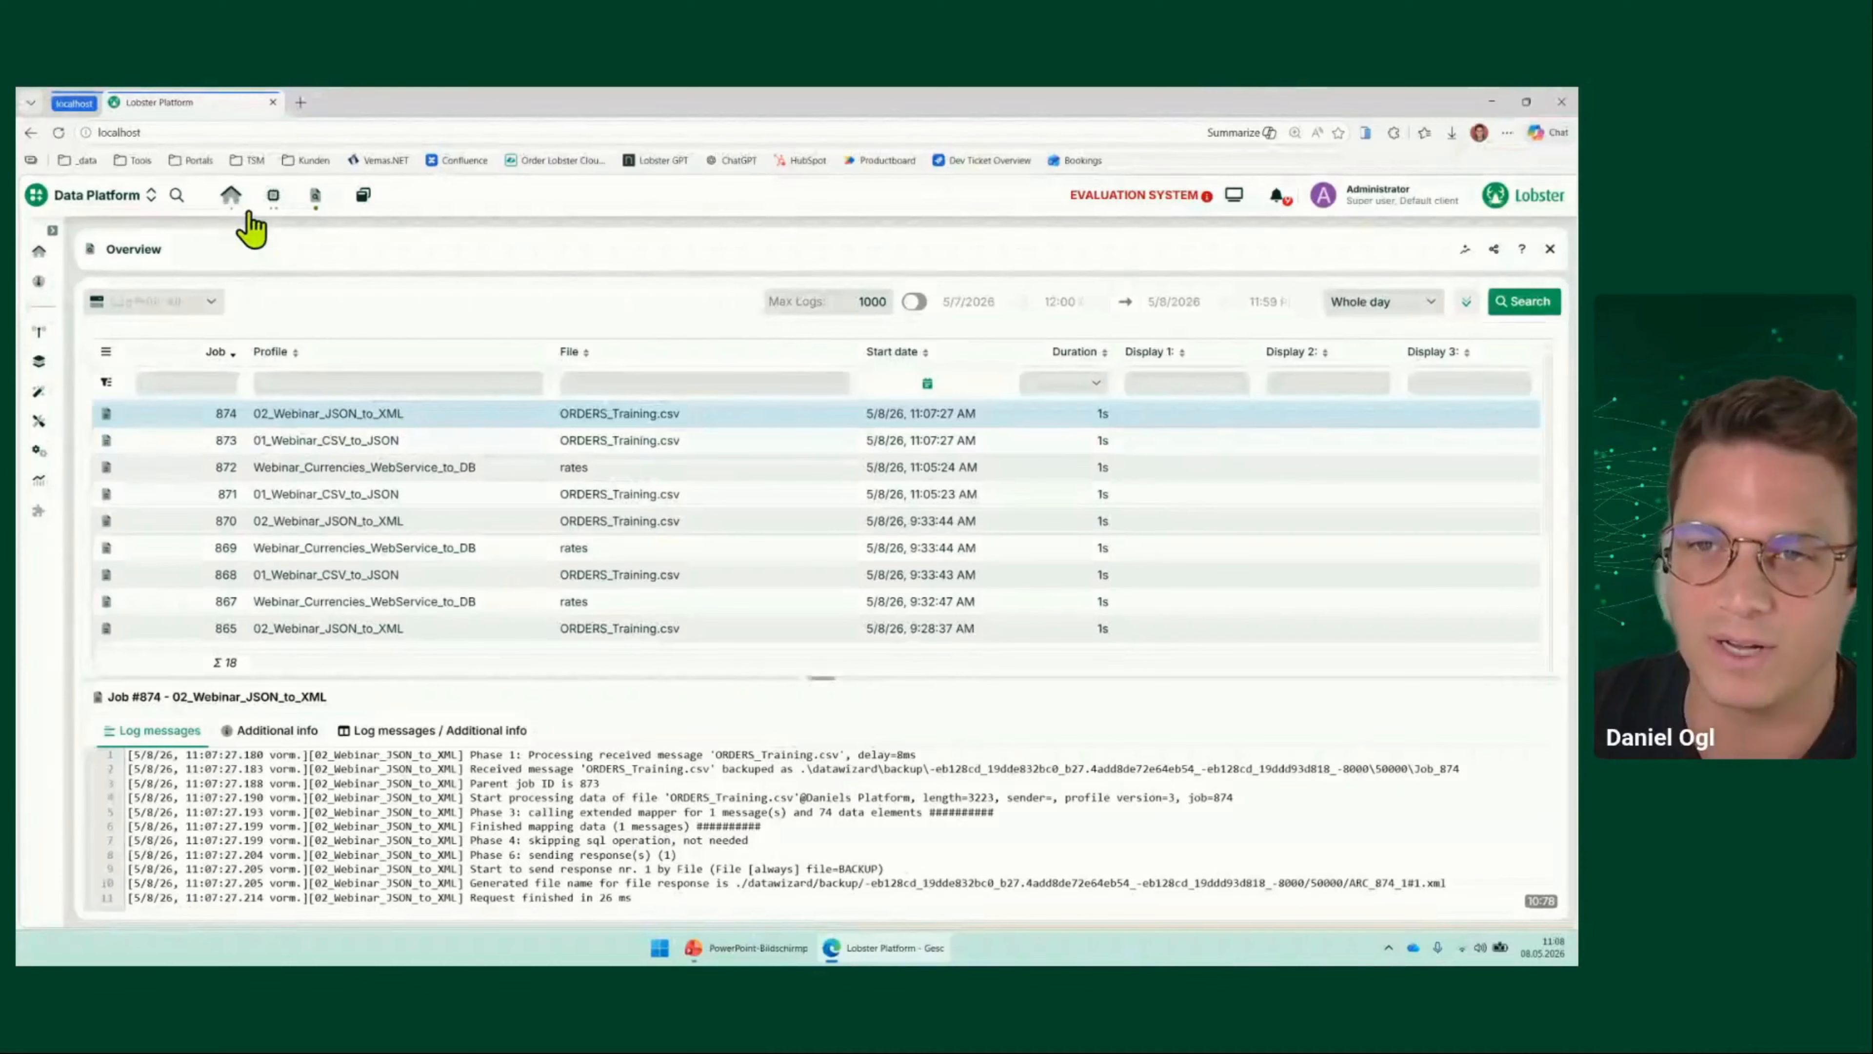
# Check the slide on the chaining possibilities in PowerPoint and return to the profile overview in the Lobster Platform
pyautogui.click(270, 197)
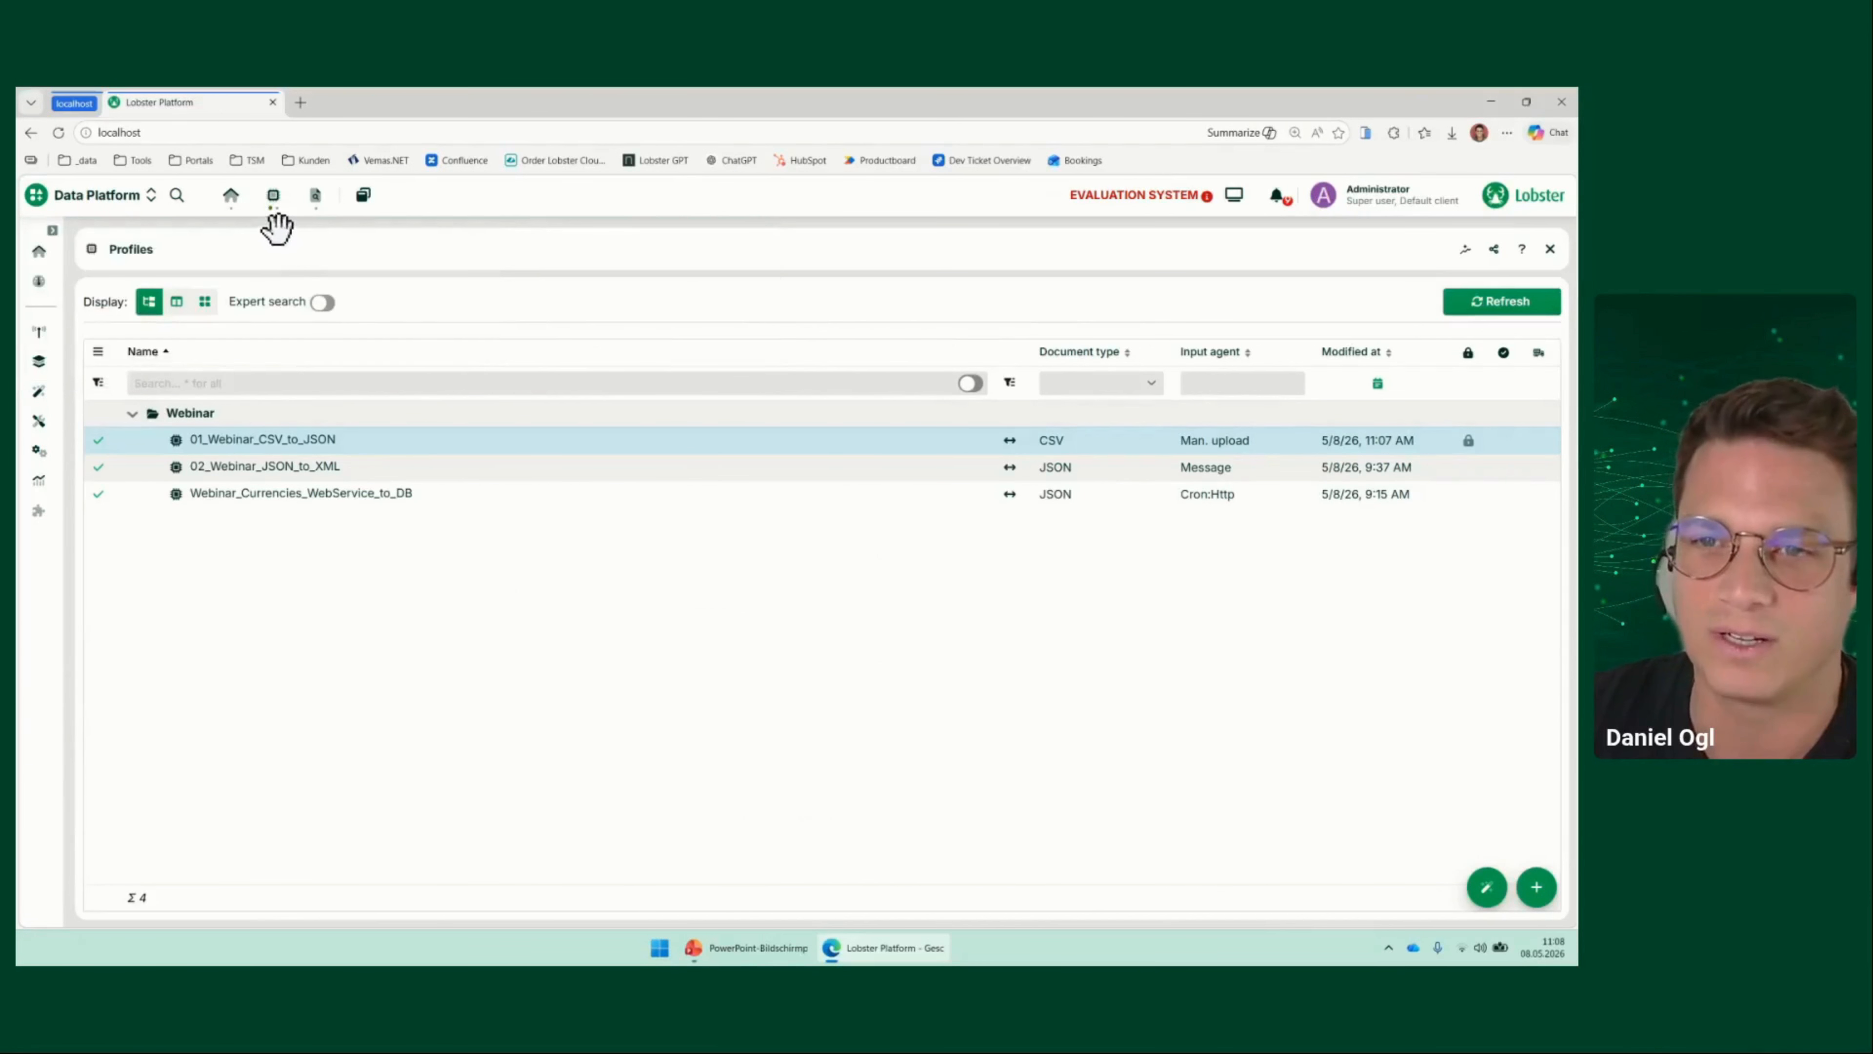
pyautogui.moveTo(279, 202)
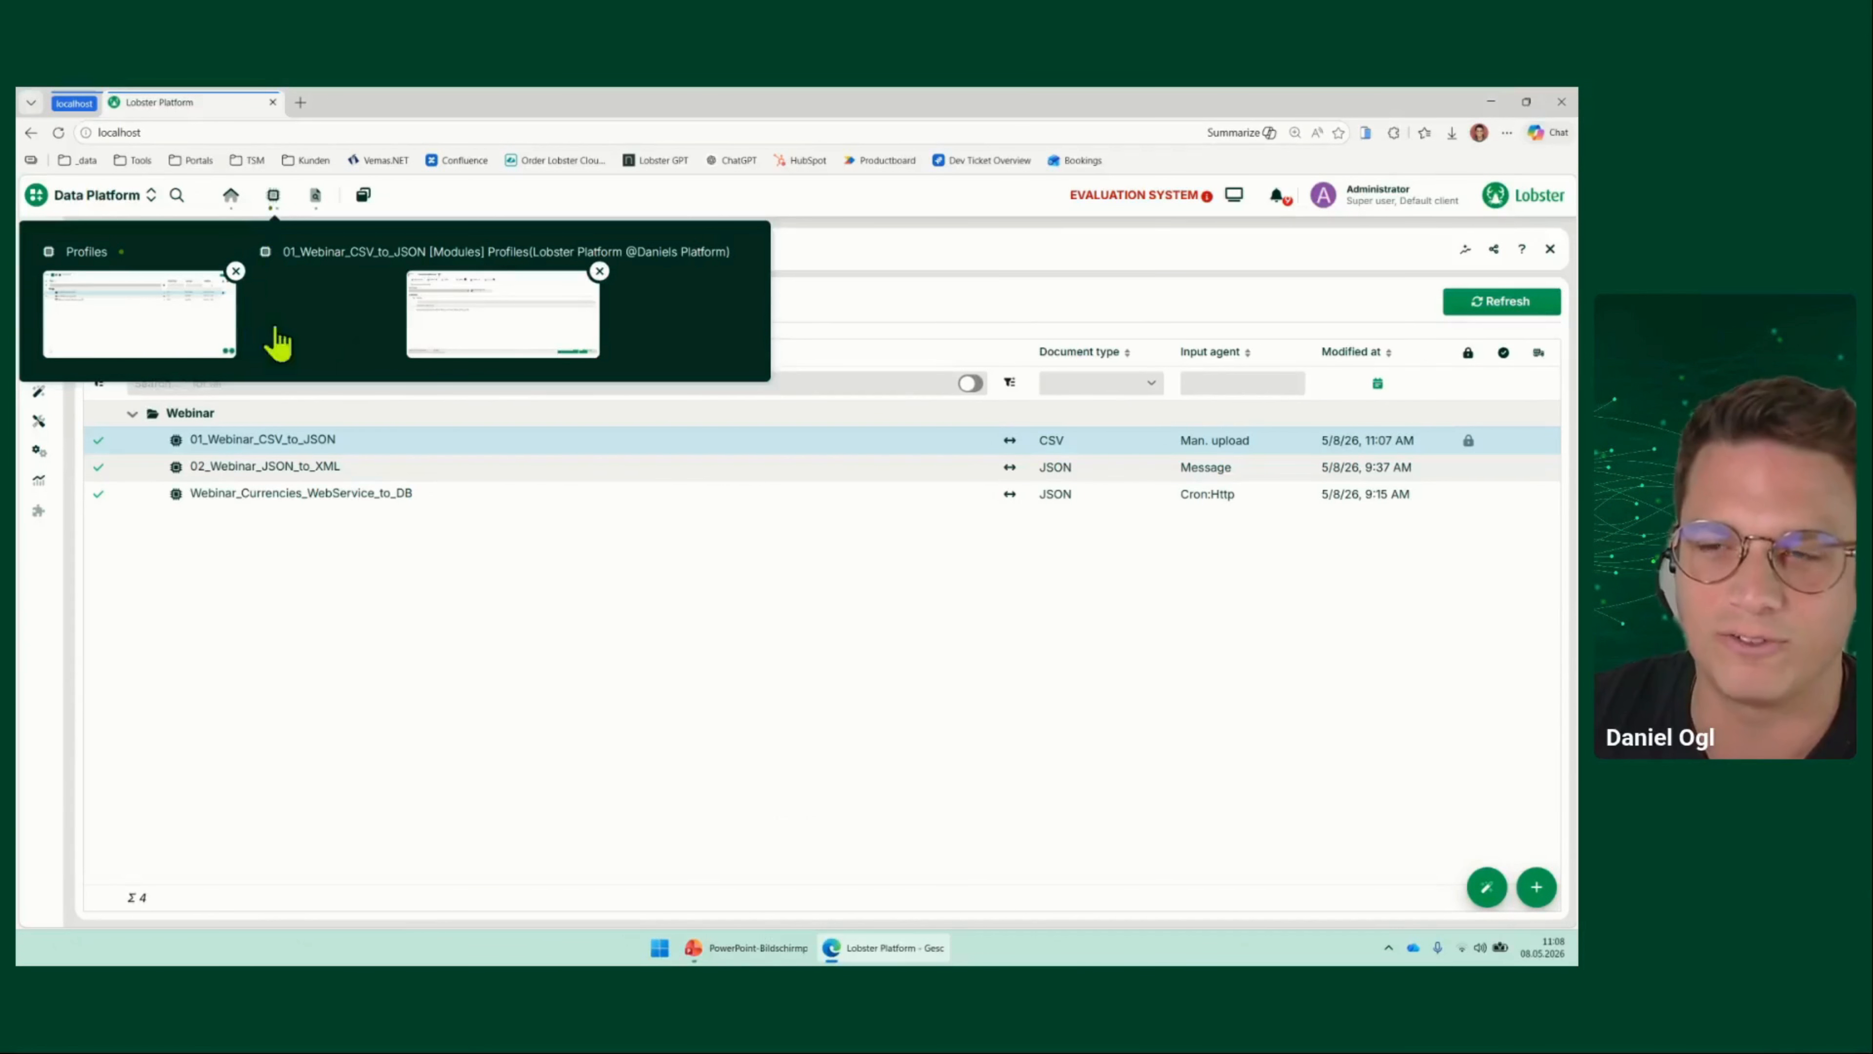
pyautogui.click(745, 947)
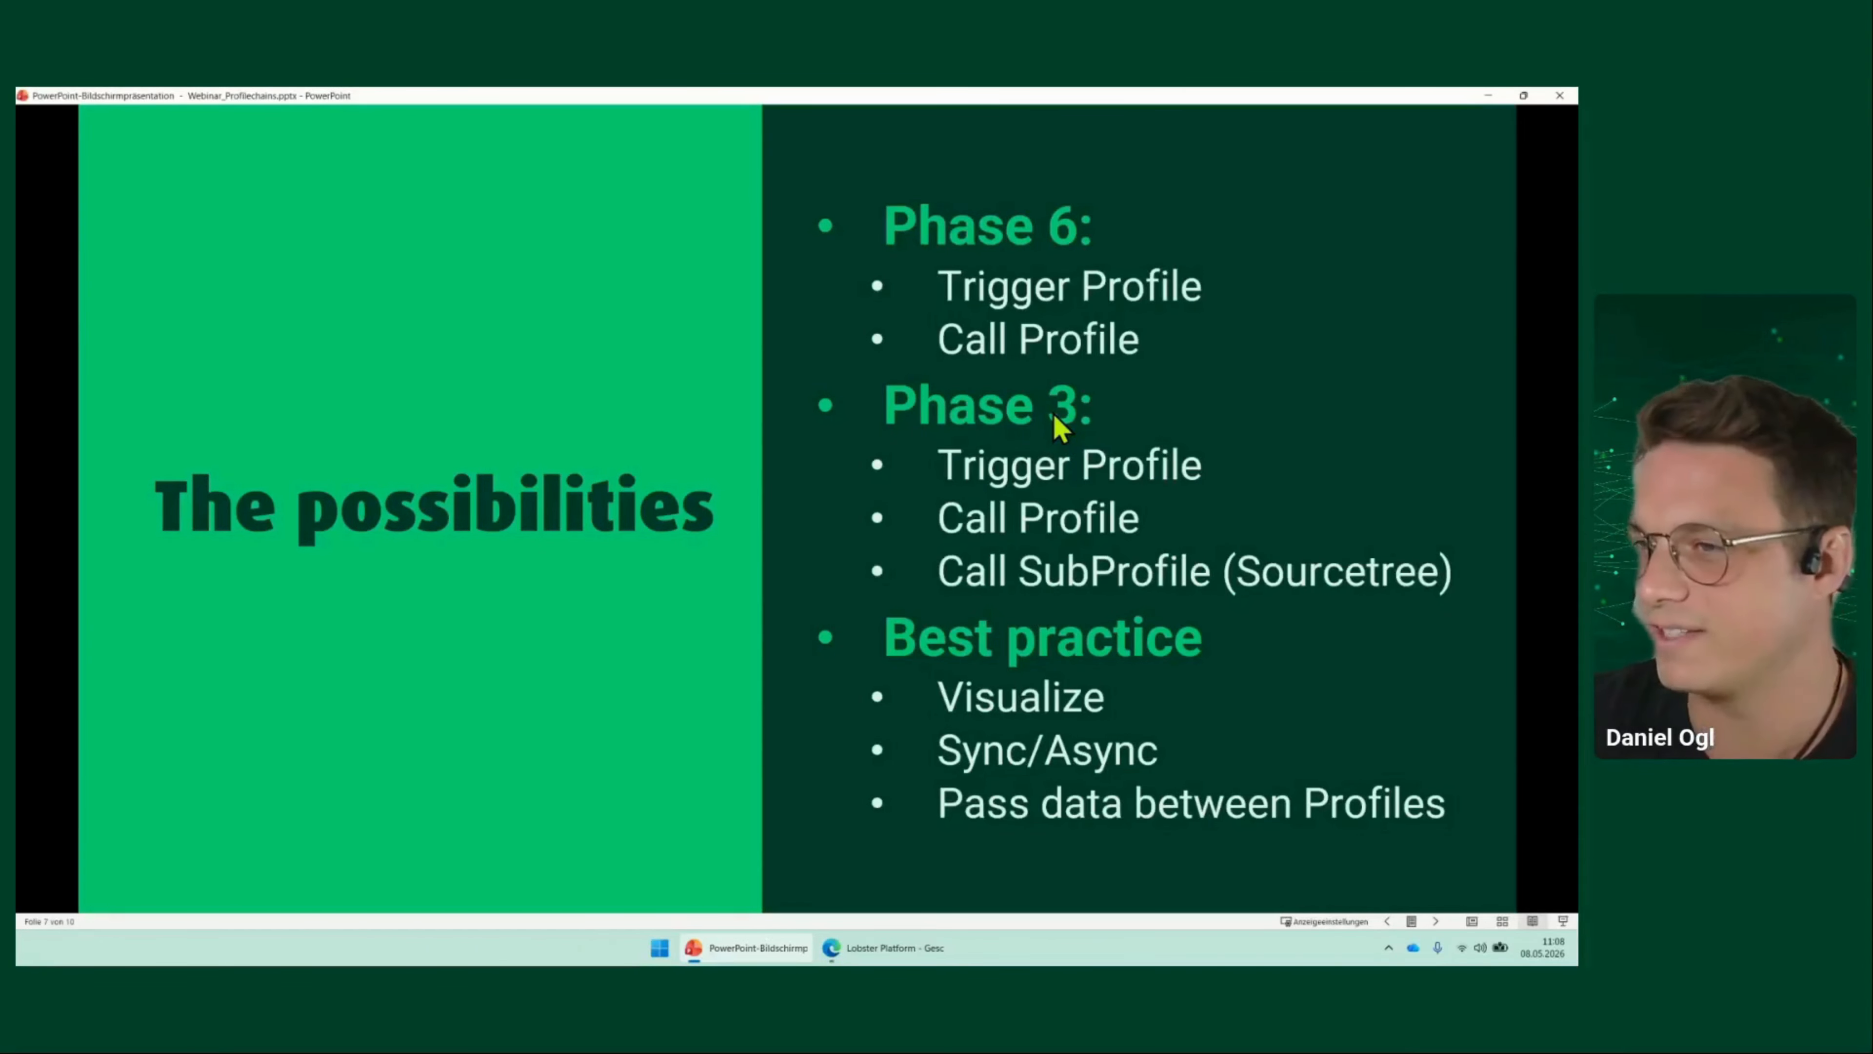
pyautogui.hotkey('alt', 'Tab')
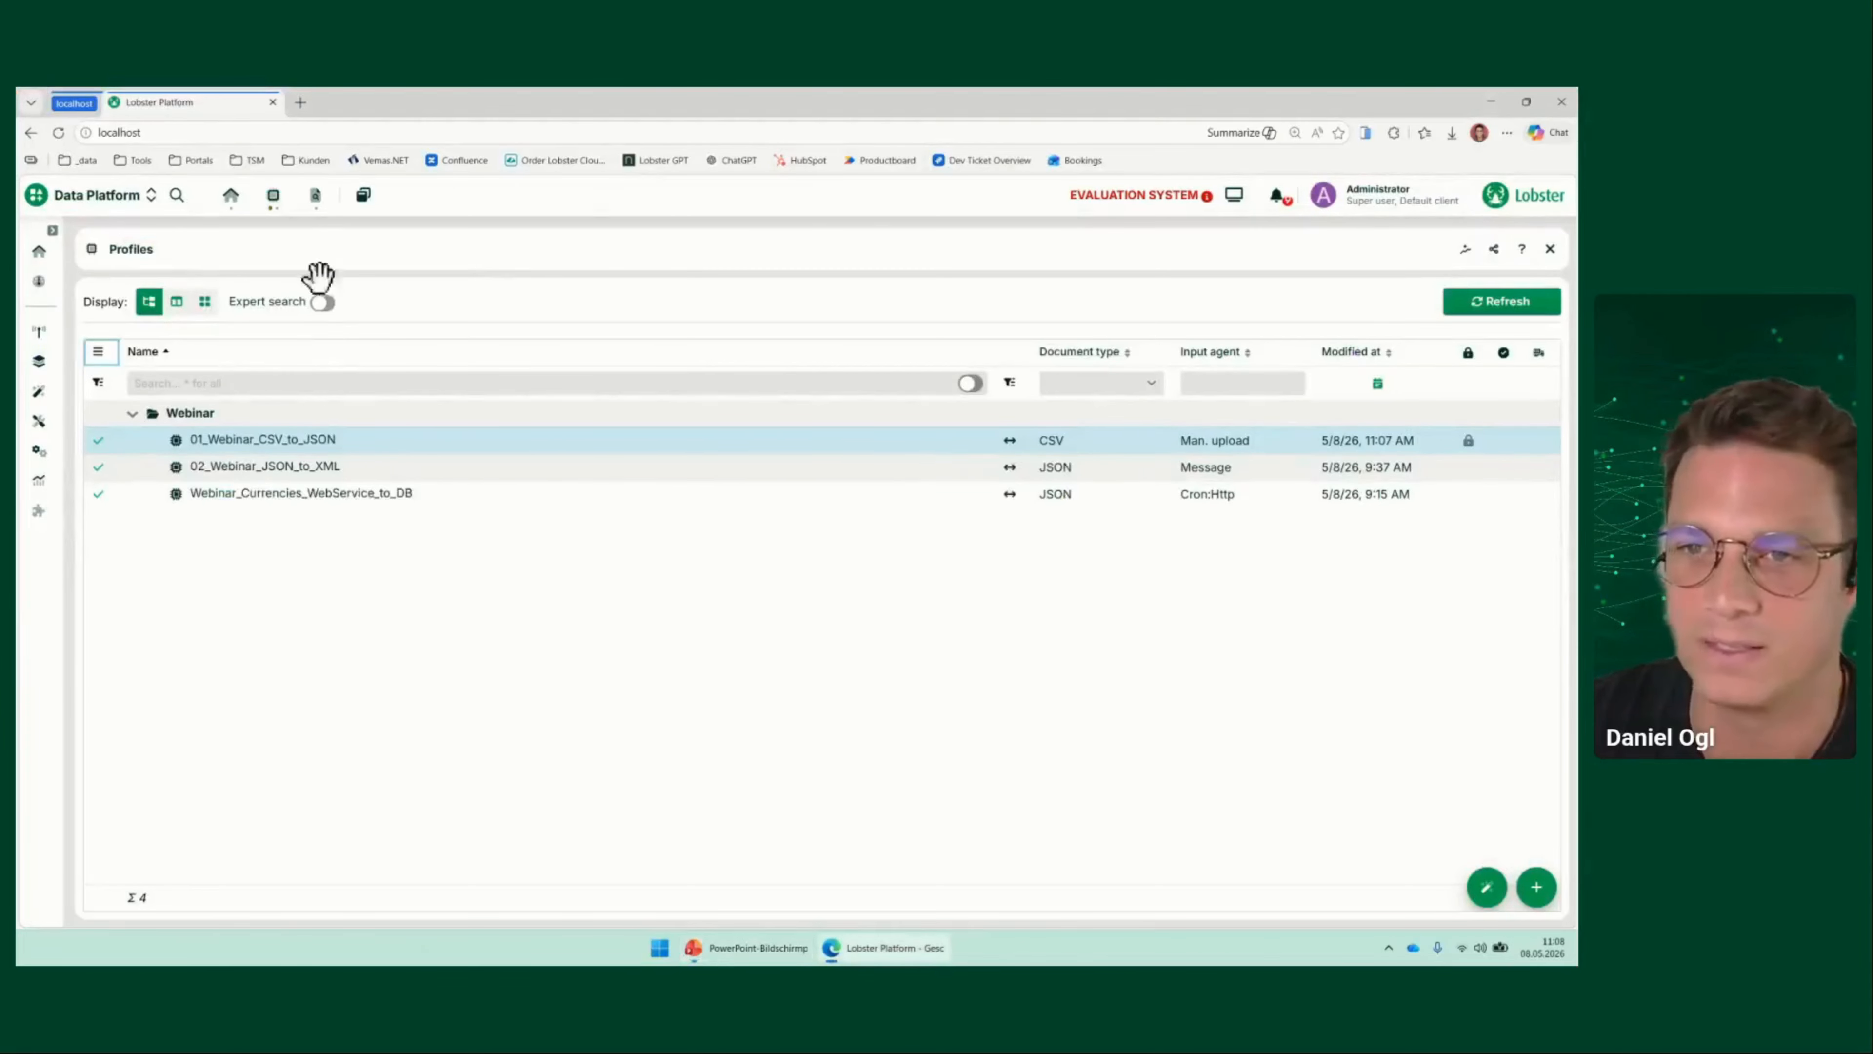
# Show Phase 3 of the opened 01_Webinar_CSV_to_JSON profile and select the Init node in the target structure
pyautogui.moveTo(288, 207)
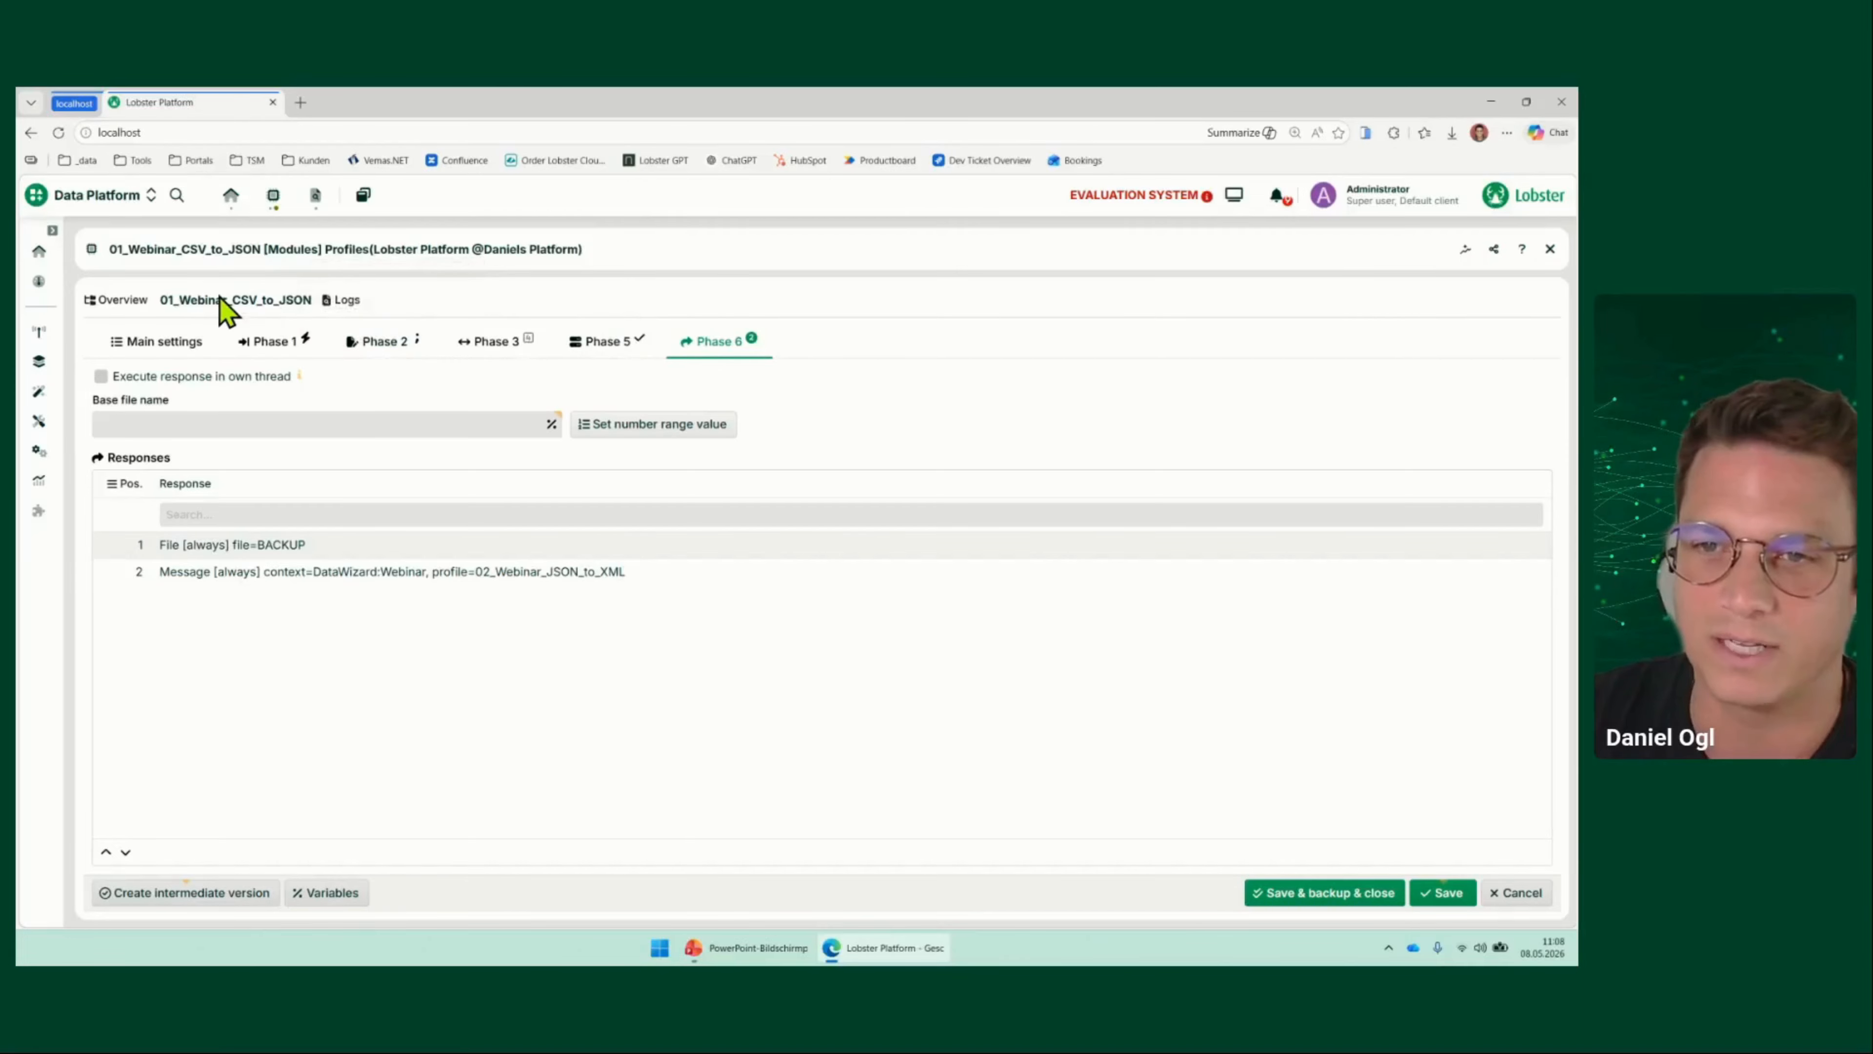
pyautogui.click(494, 351)
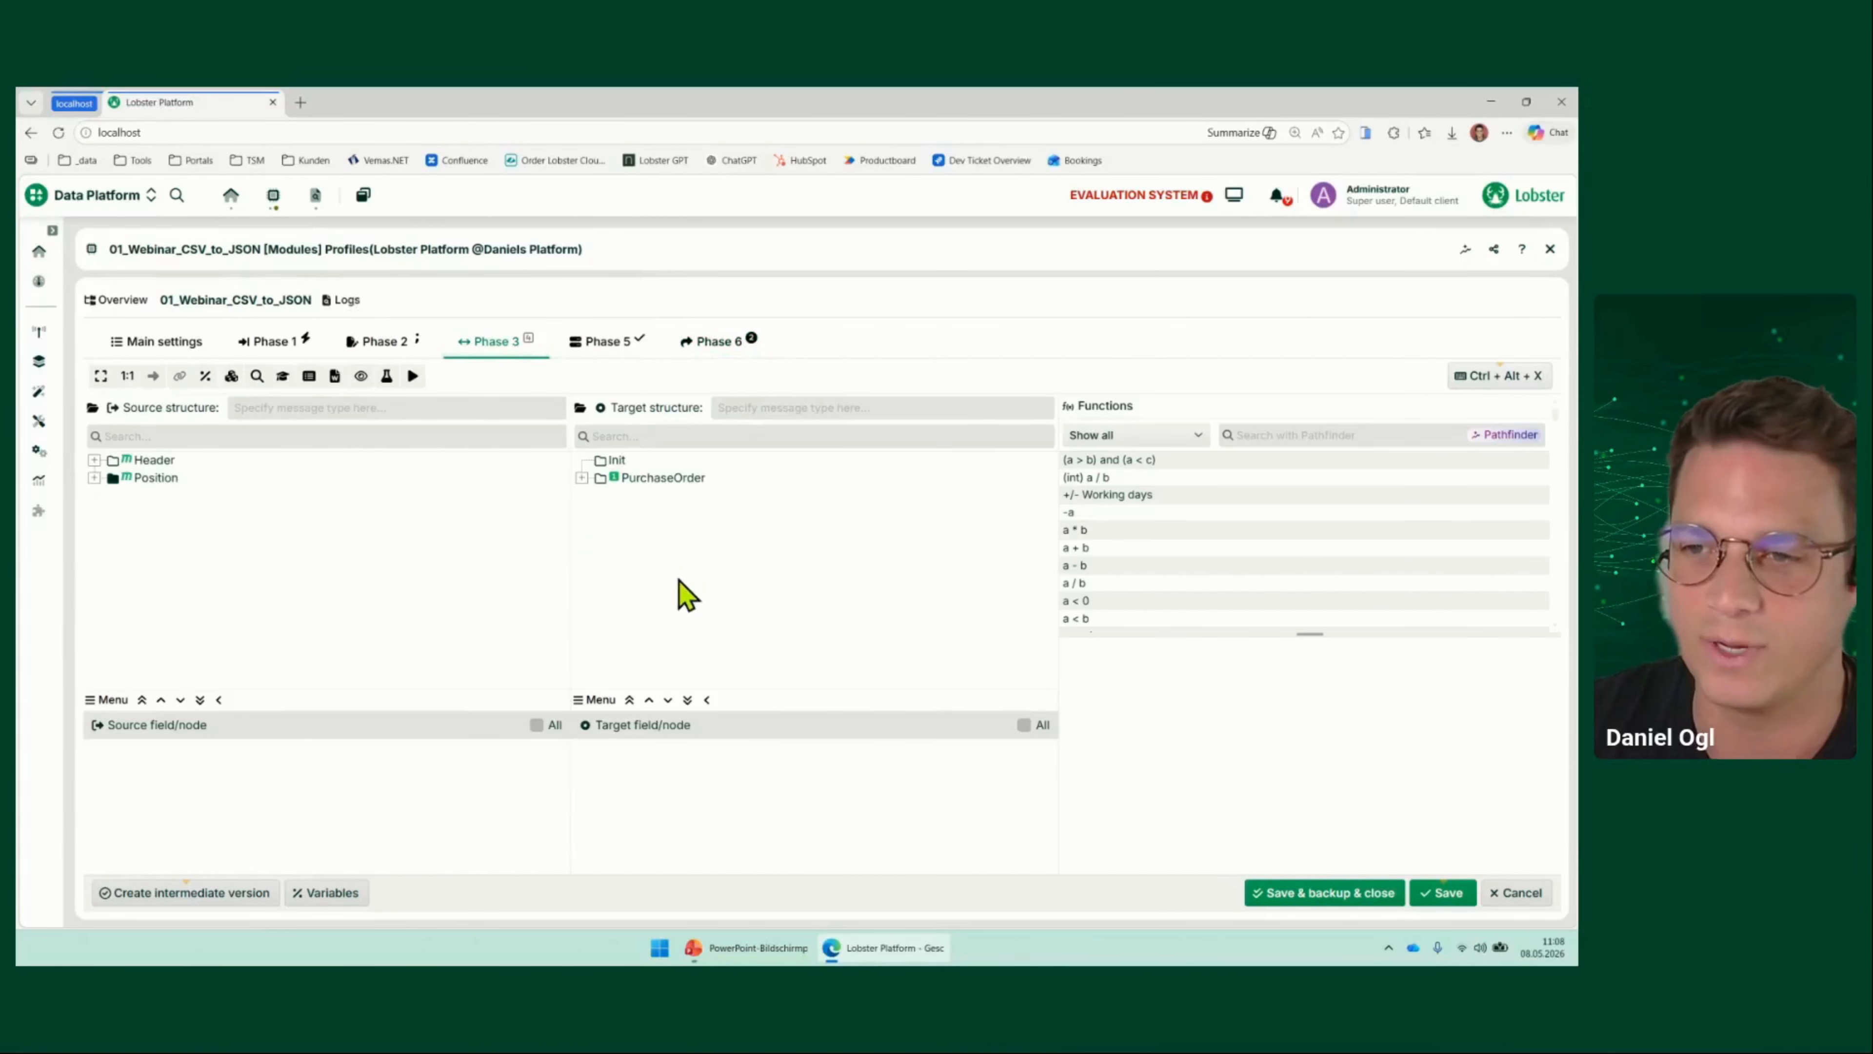
pyautogui.click(606, 462)
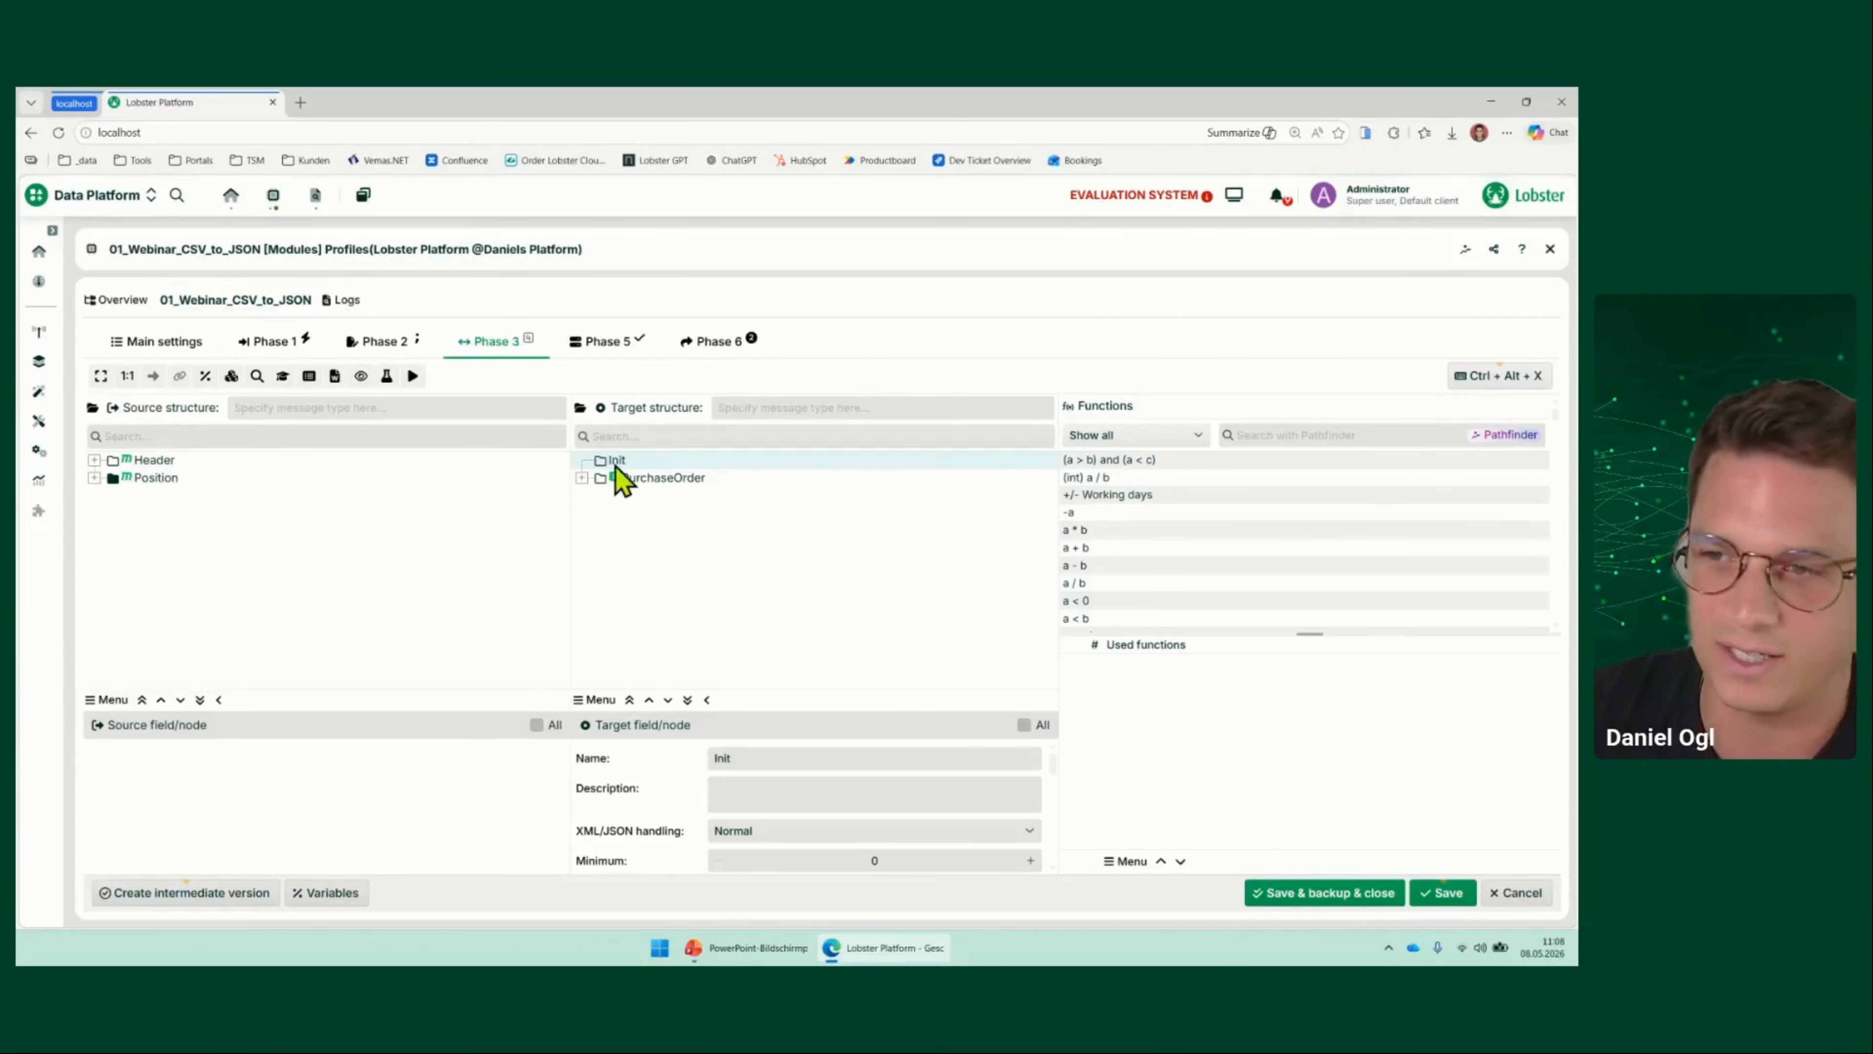
# Try the trigger profile function on the Init node, then remove it again
pyautogui.click(1276, 436)
pyautogui.write('trigger')
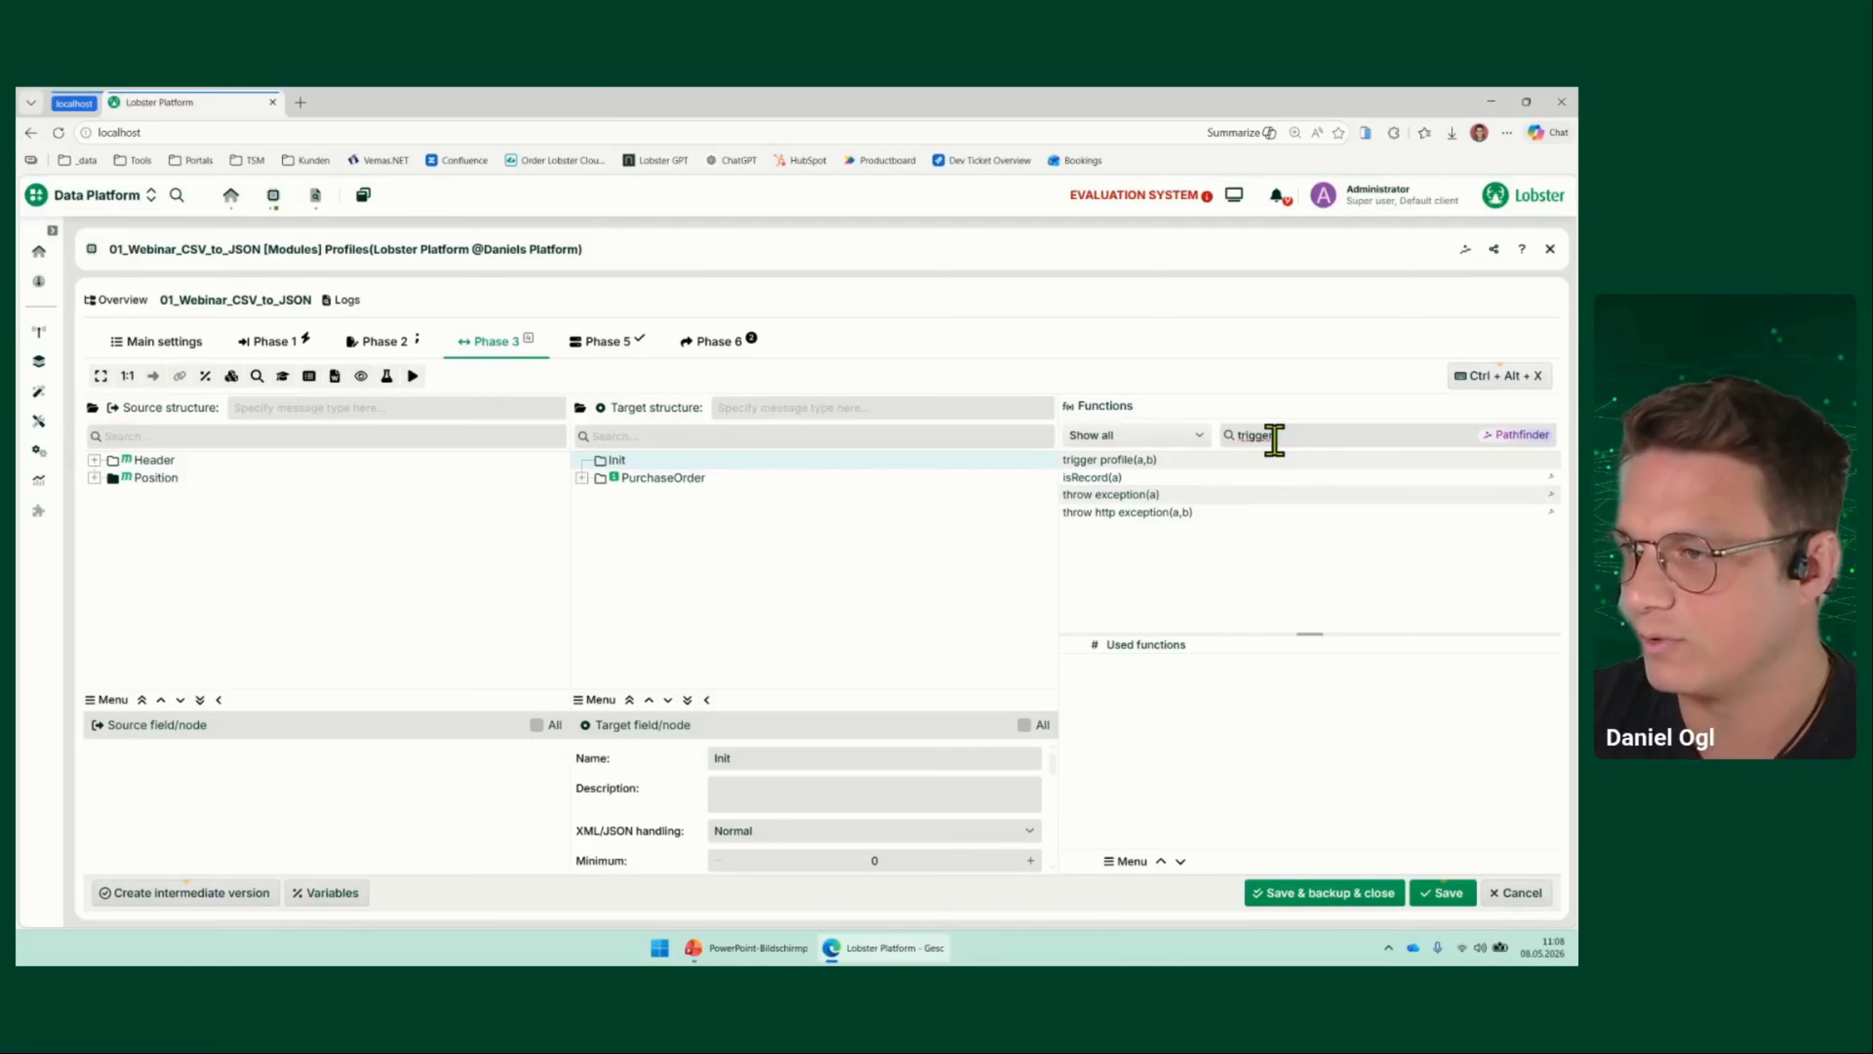
pyautogui.doubleClick(1195, 459)
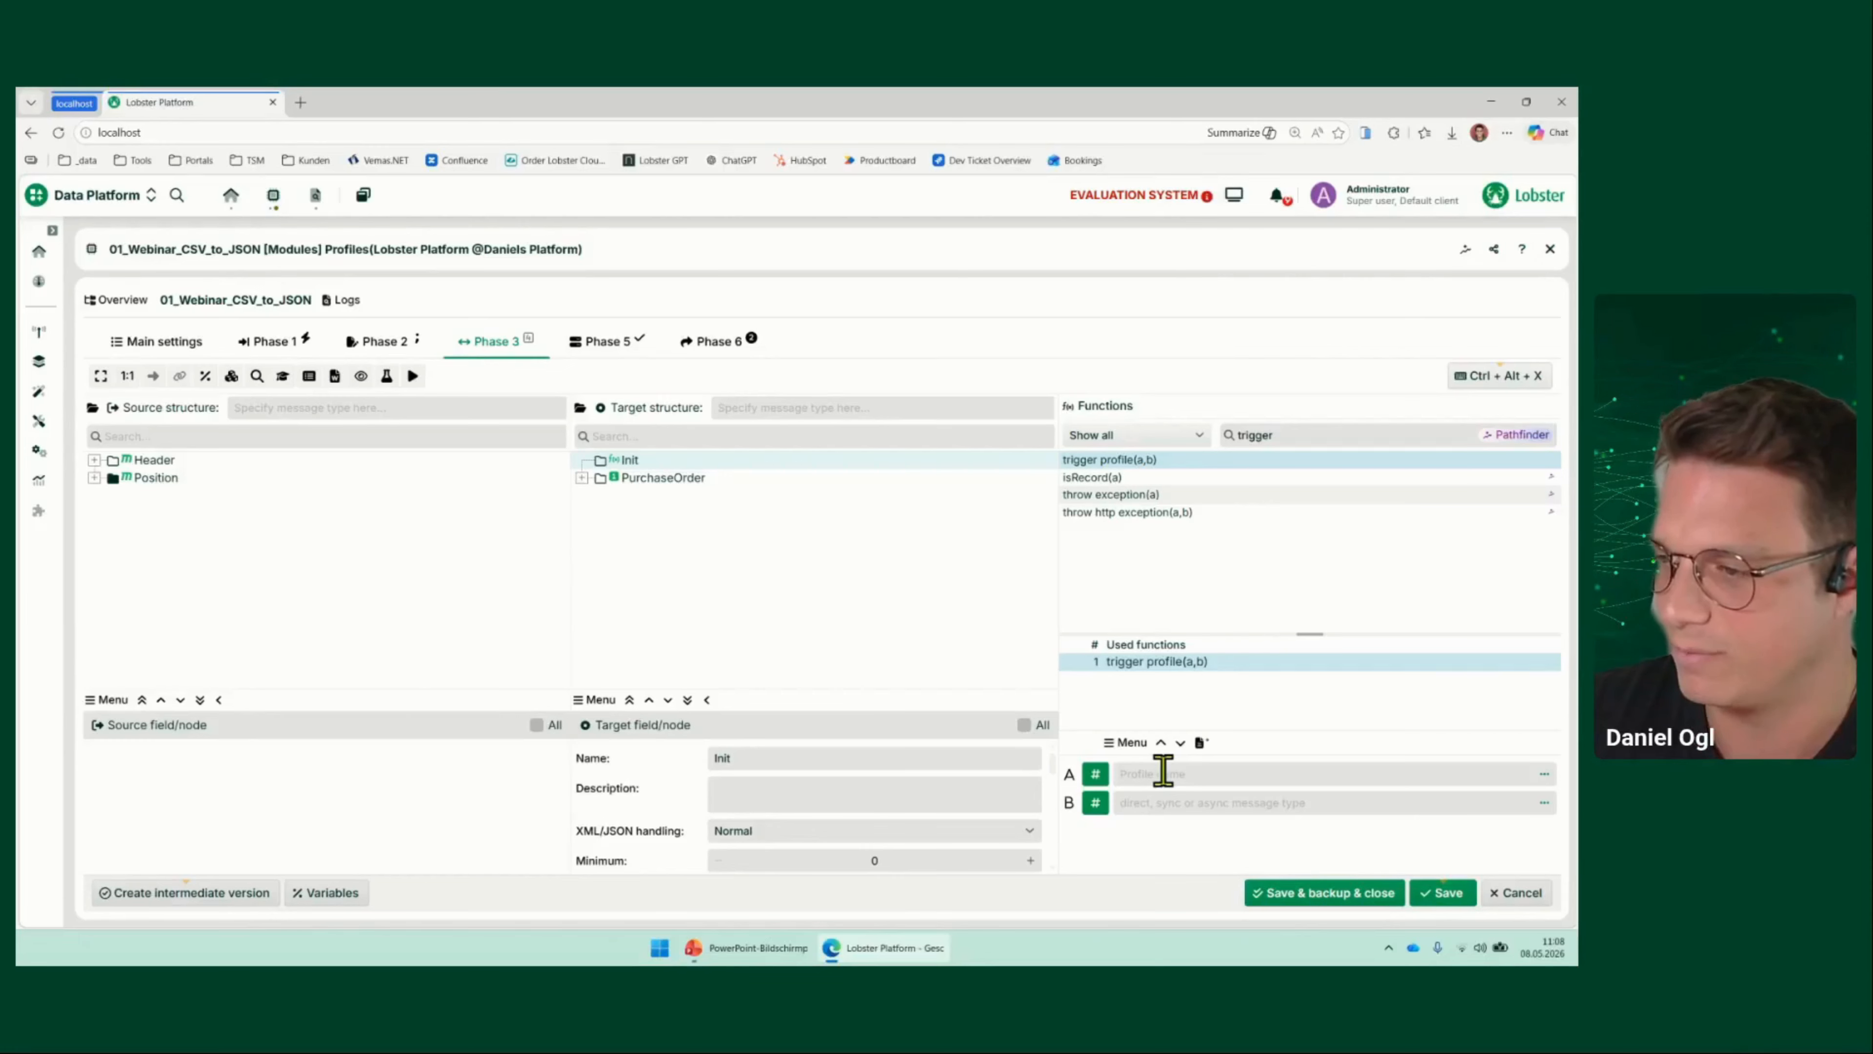
pyautogui.rightClick(1163, 773)
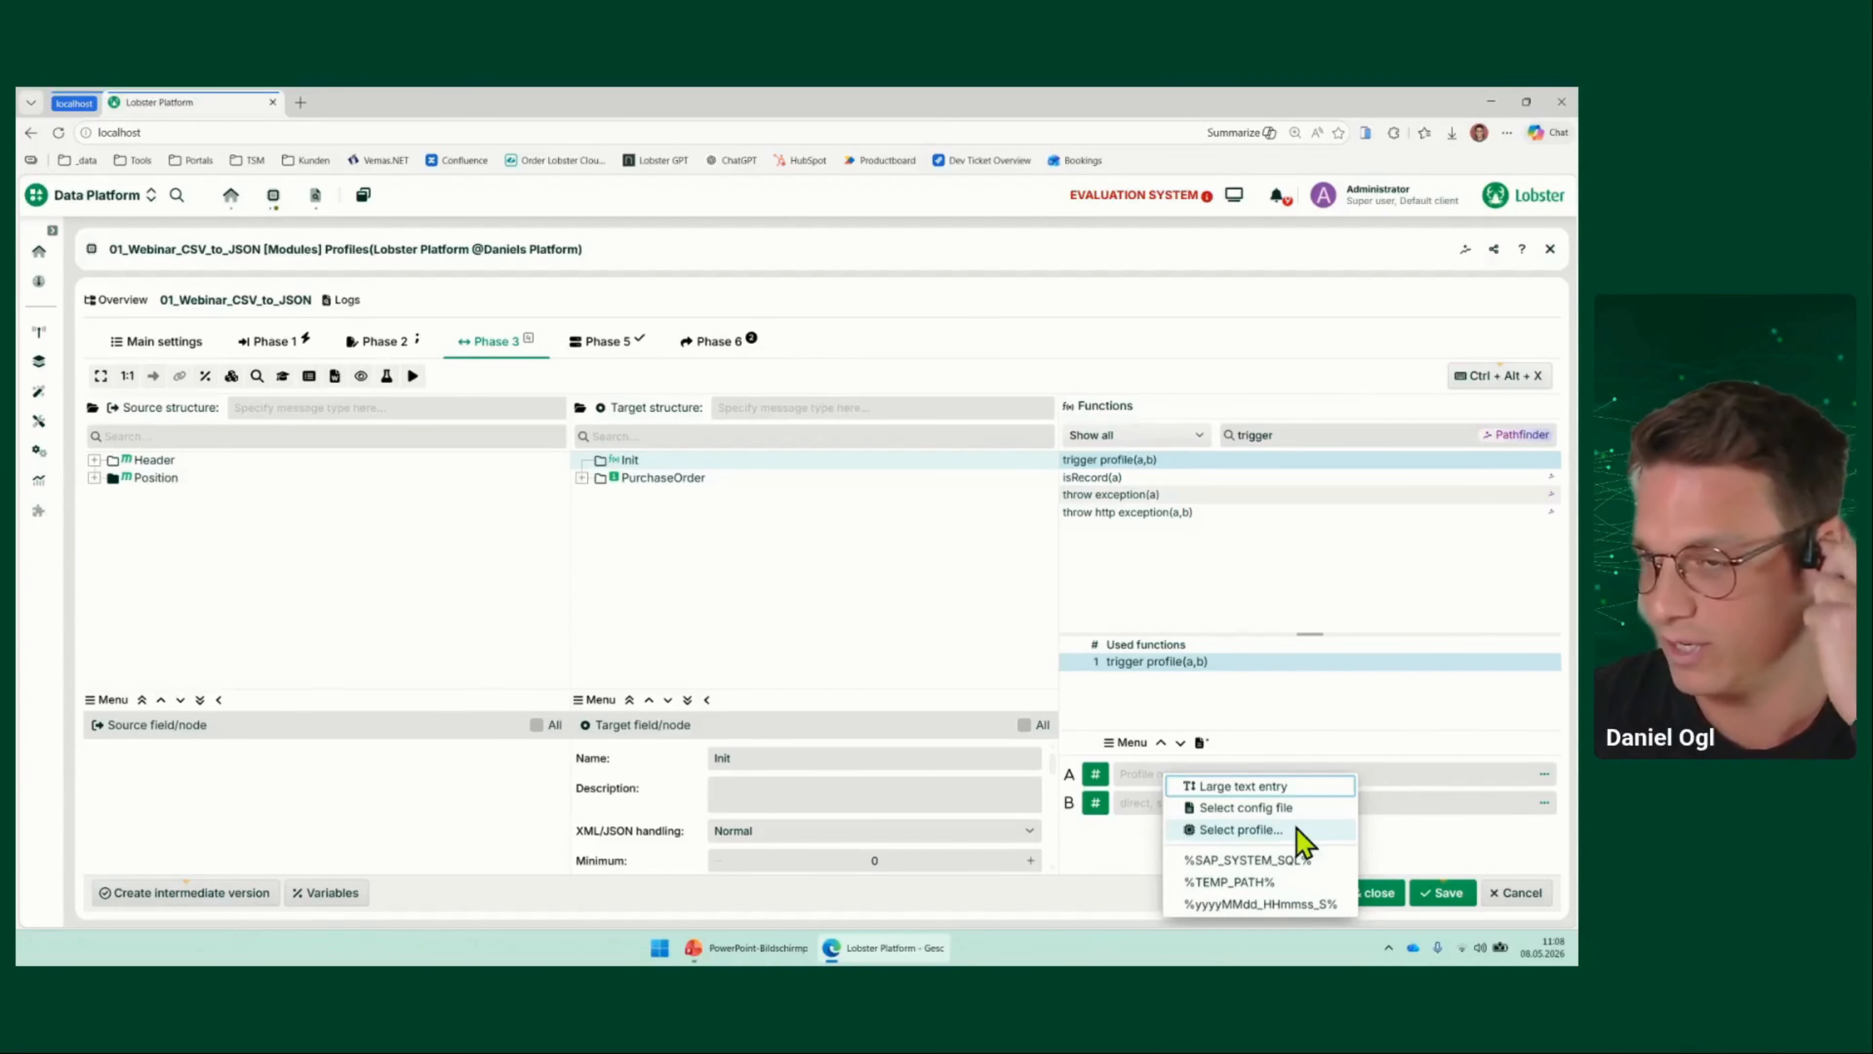
pyautogui.click(1226, 699)
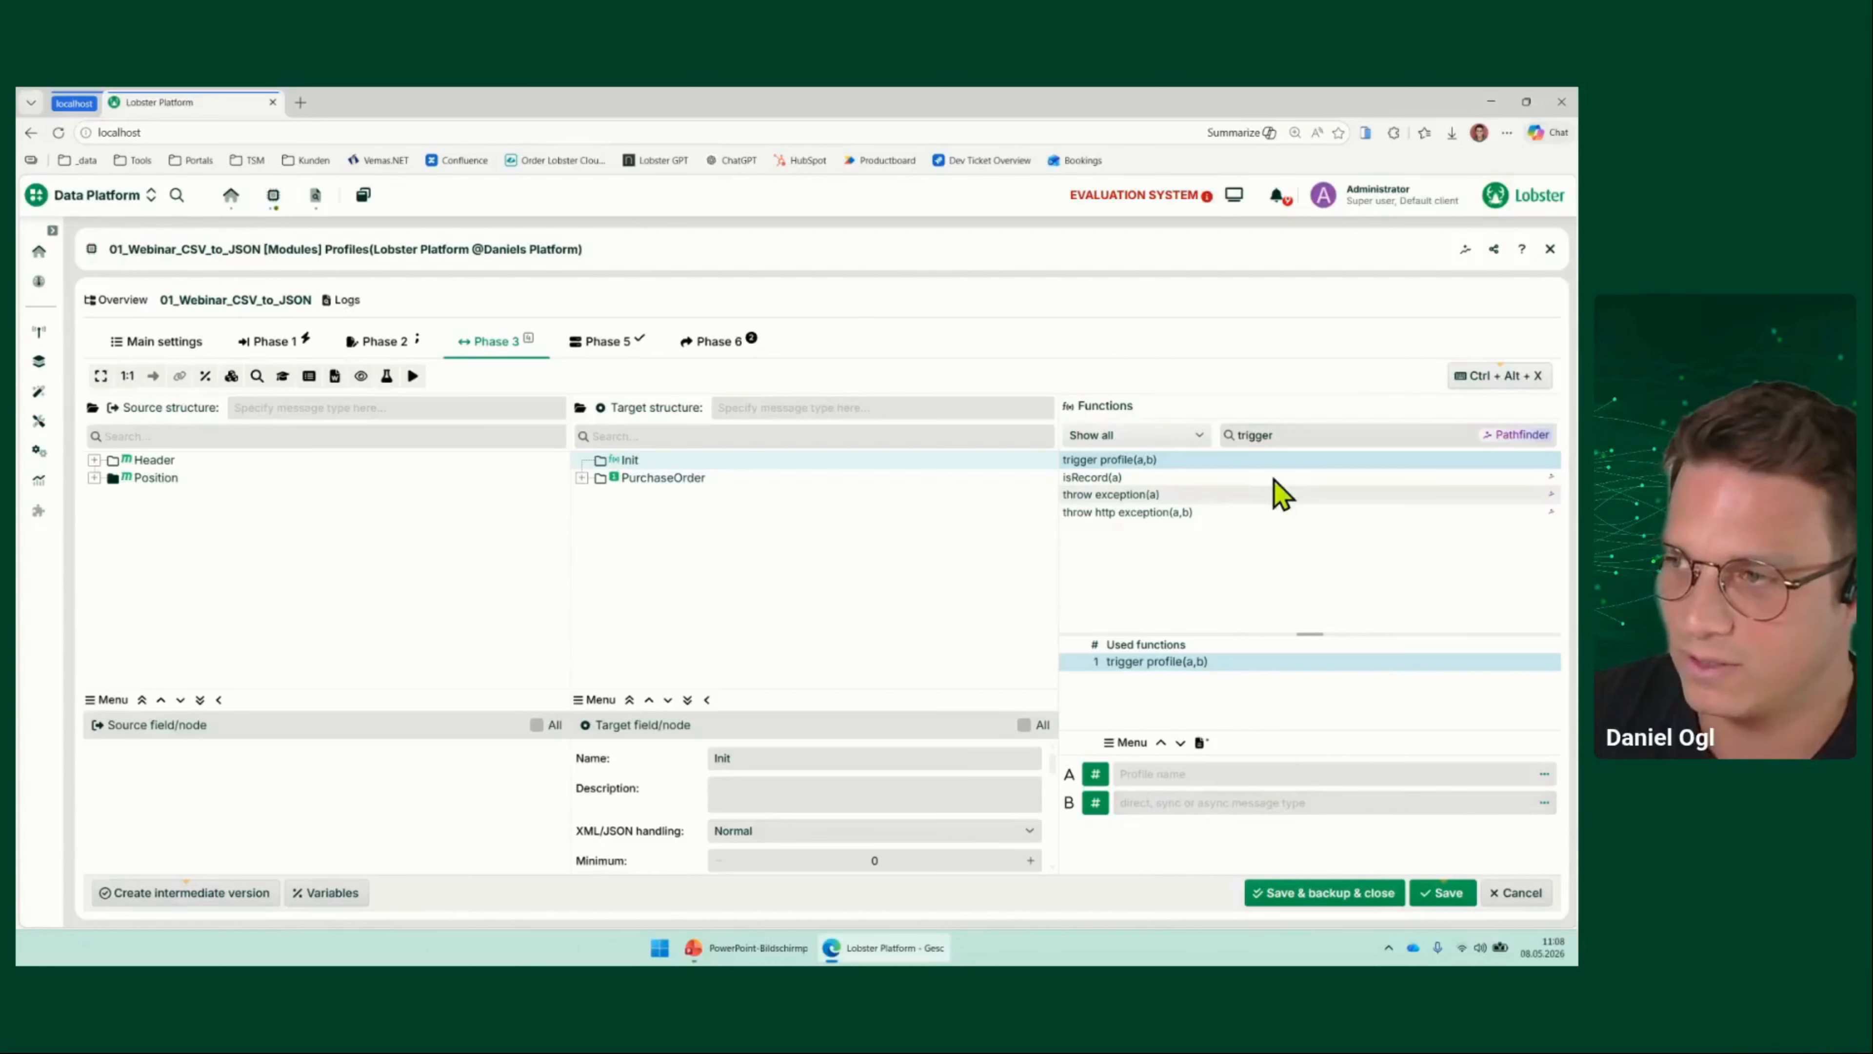
pyautogui.rightClick(1195, 664)
pyautogui.click(1268, 779)
# Try the call profile function on the Init node and search the functions for "create js"
pyautogui.moveTo(1306, 434); pyautogui.dragTo(1199, 443)
pyautogui.write('c')
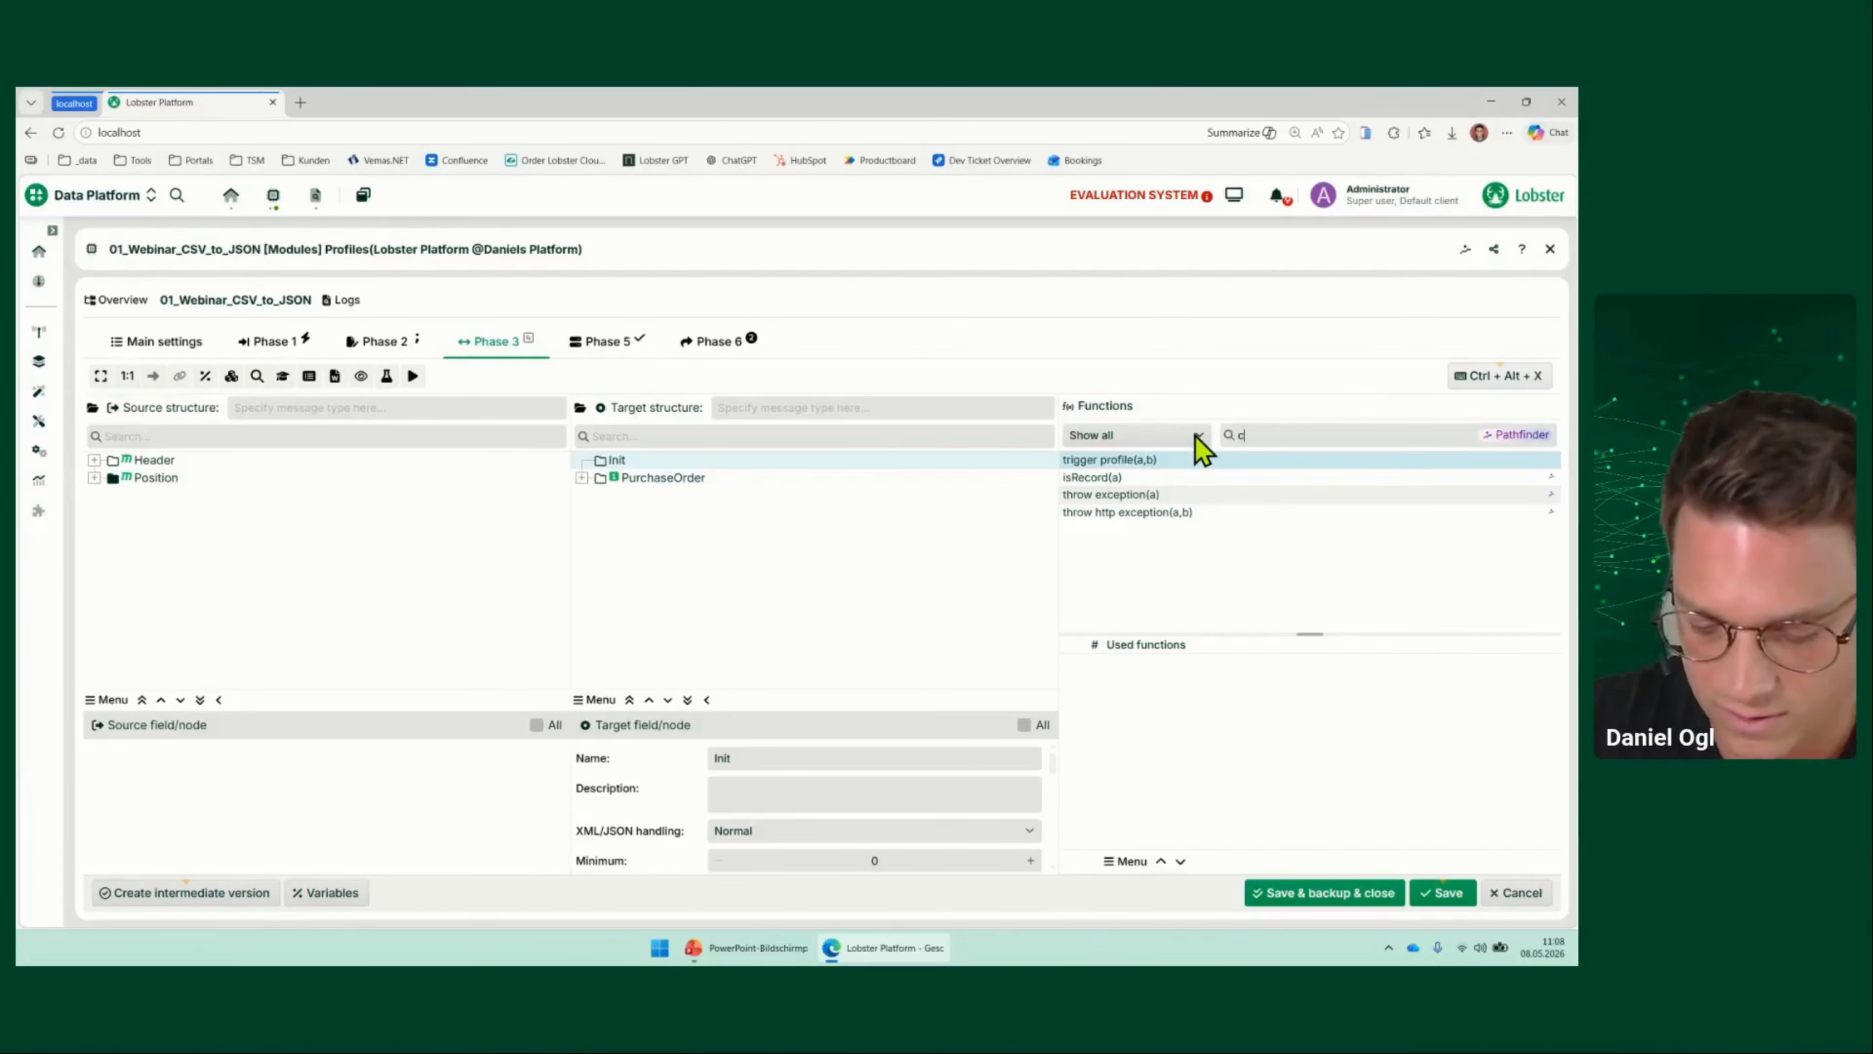
pyautogui.write('all profil')
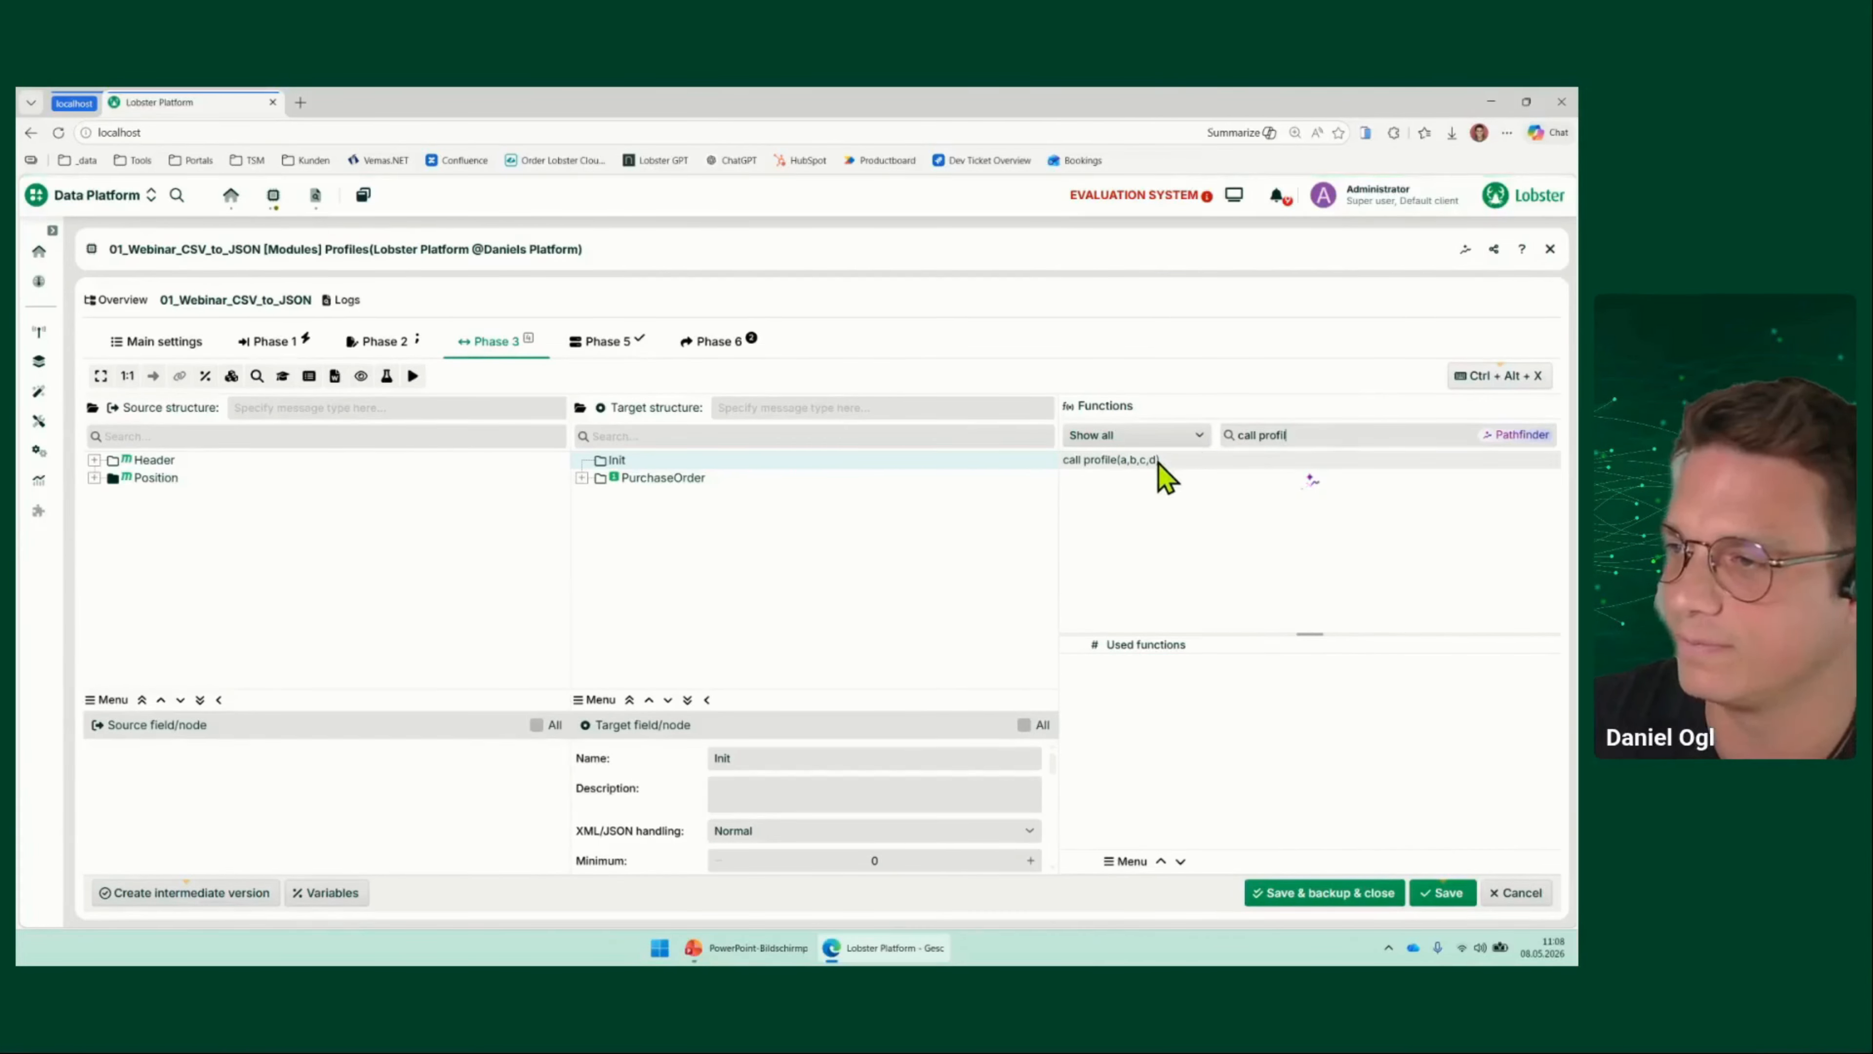
pyautogui.doubleClick(1137, 462)
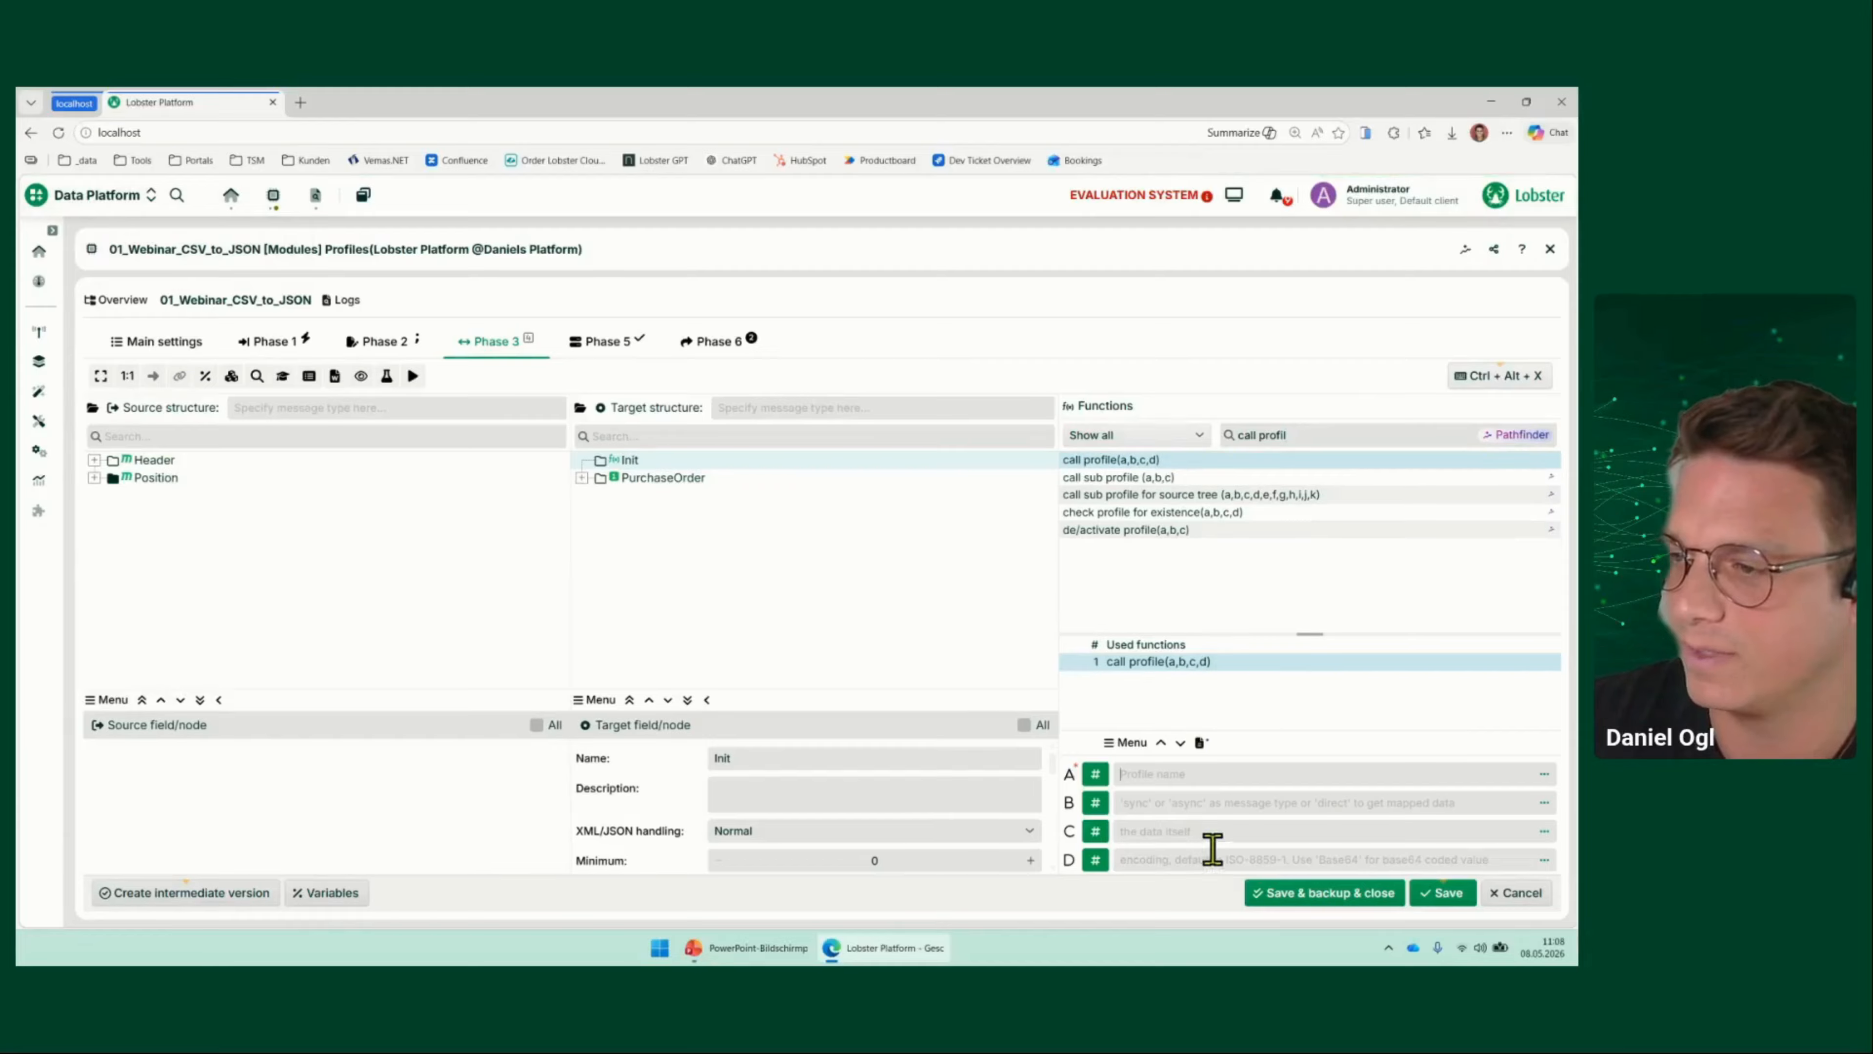
pyautogui.rightClick(1165, 773)
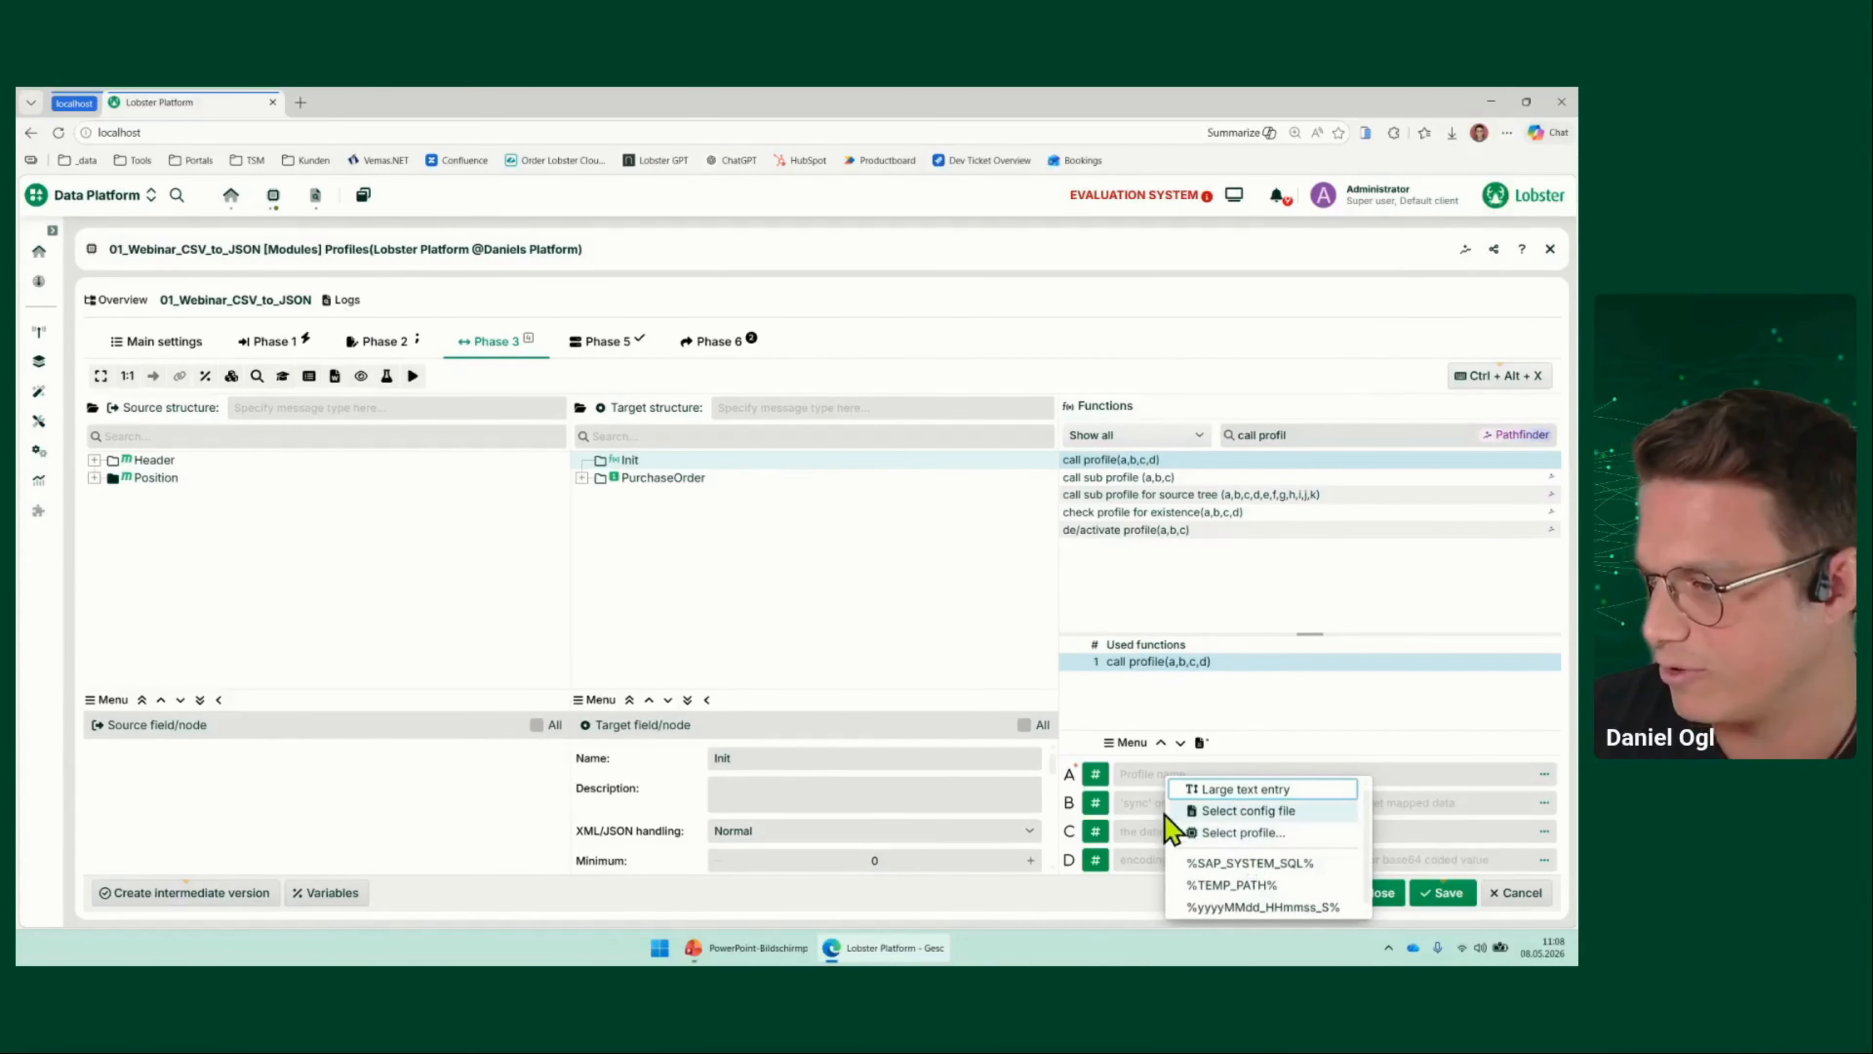
pyautogui.click(1183, 833)
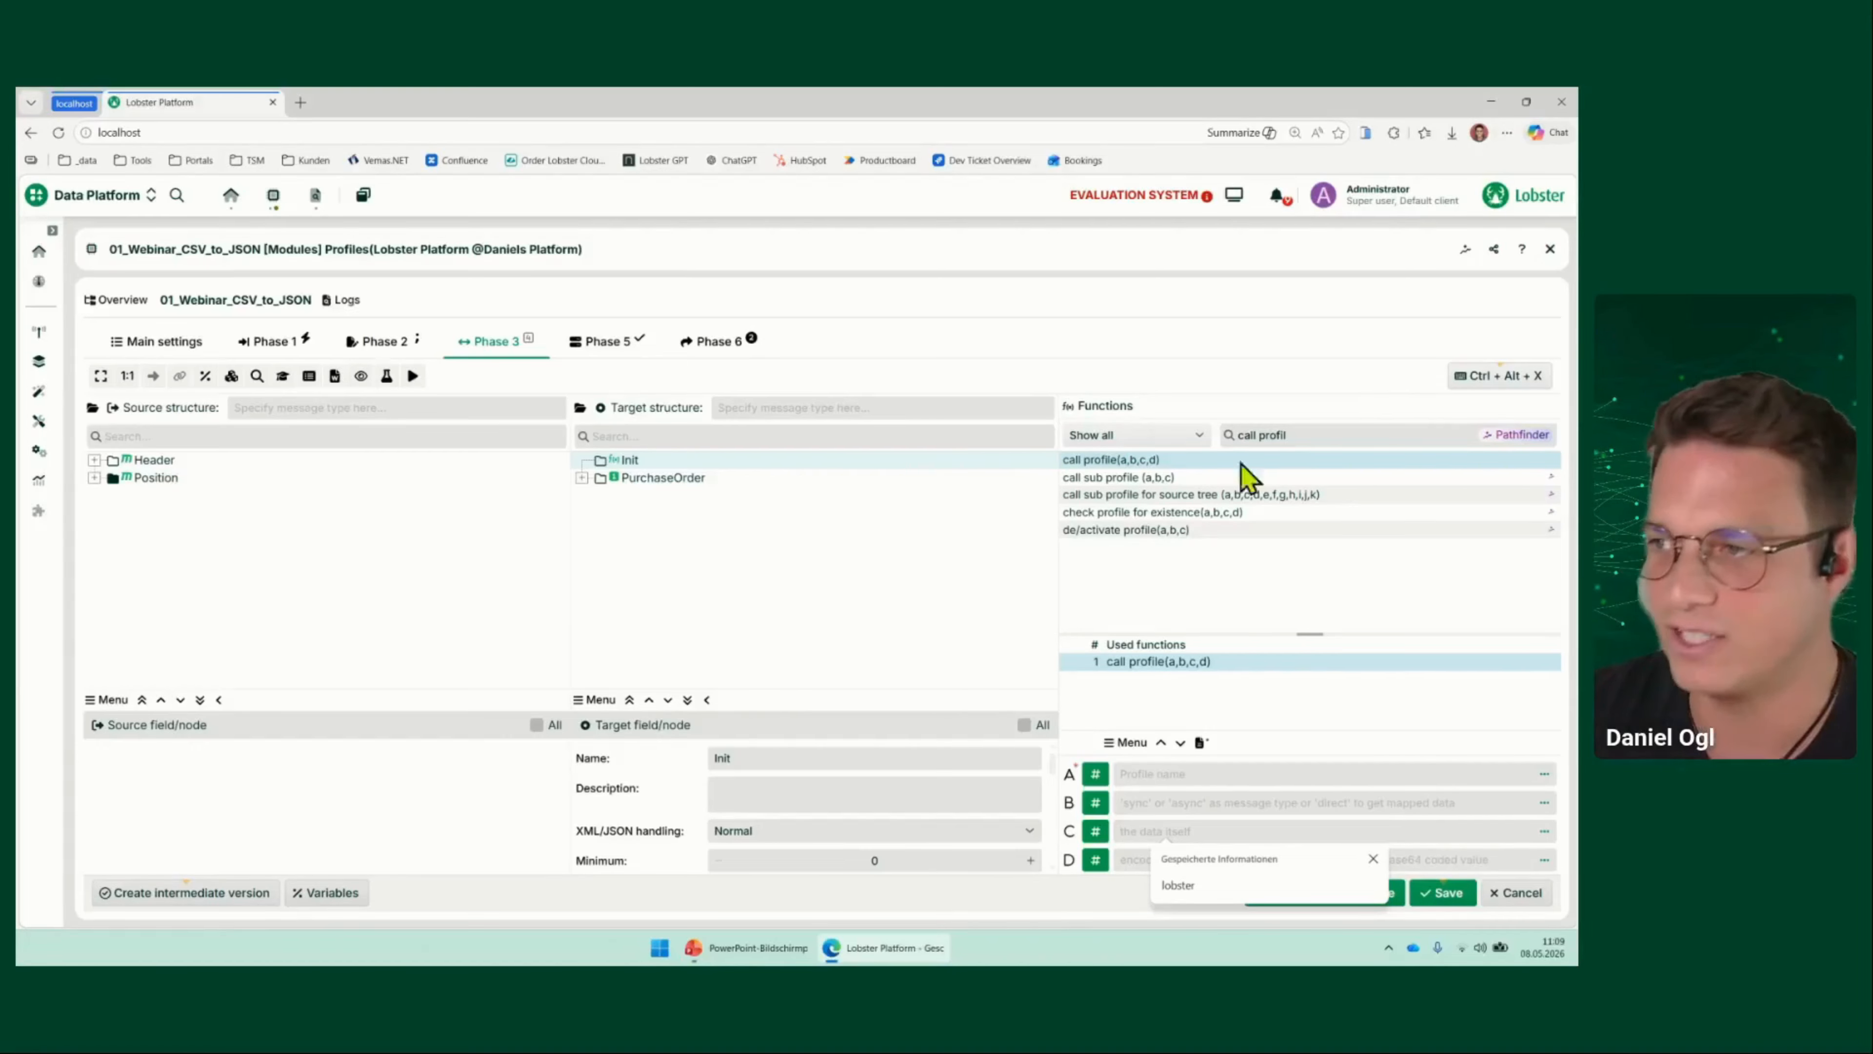
pyautogui.tripleClick(1351, 435)
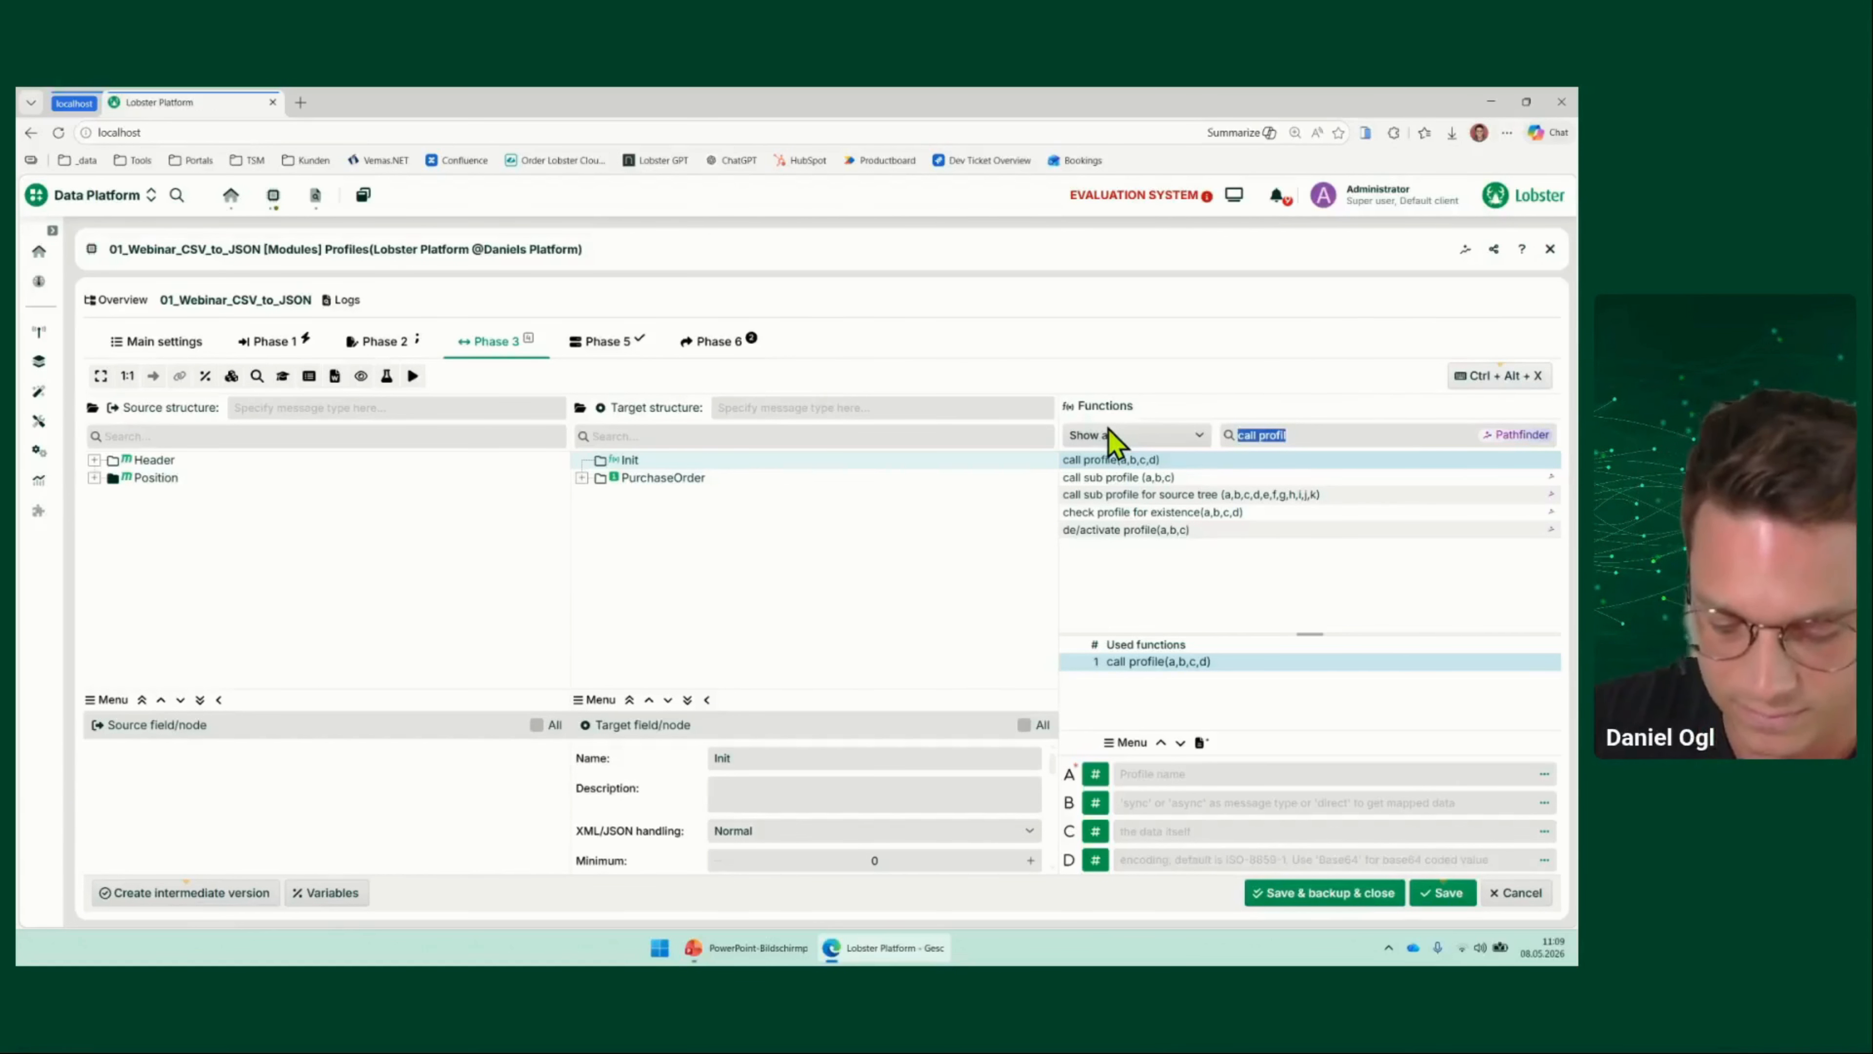
pyautogui.write('create js')
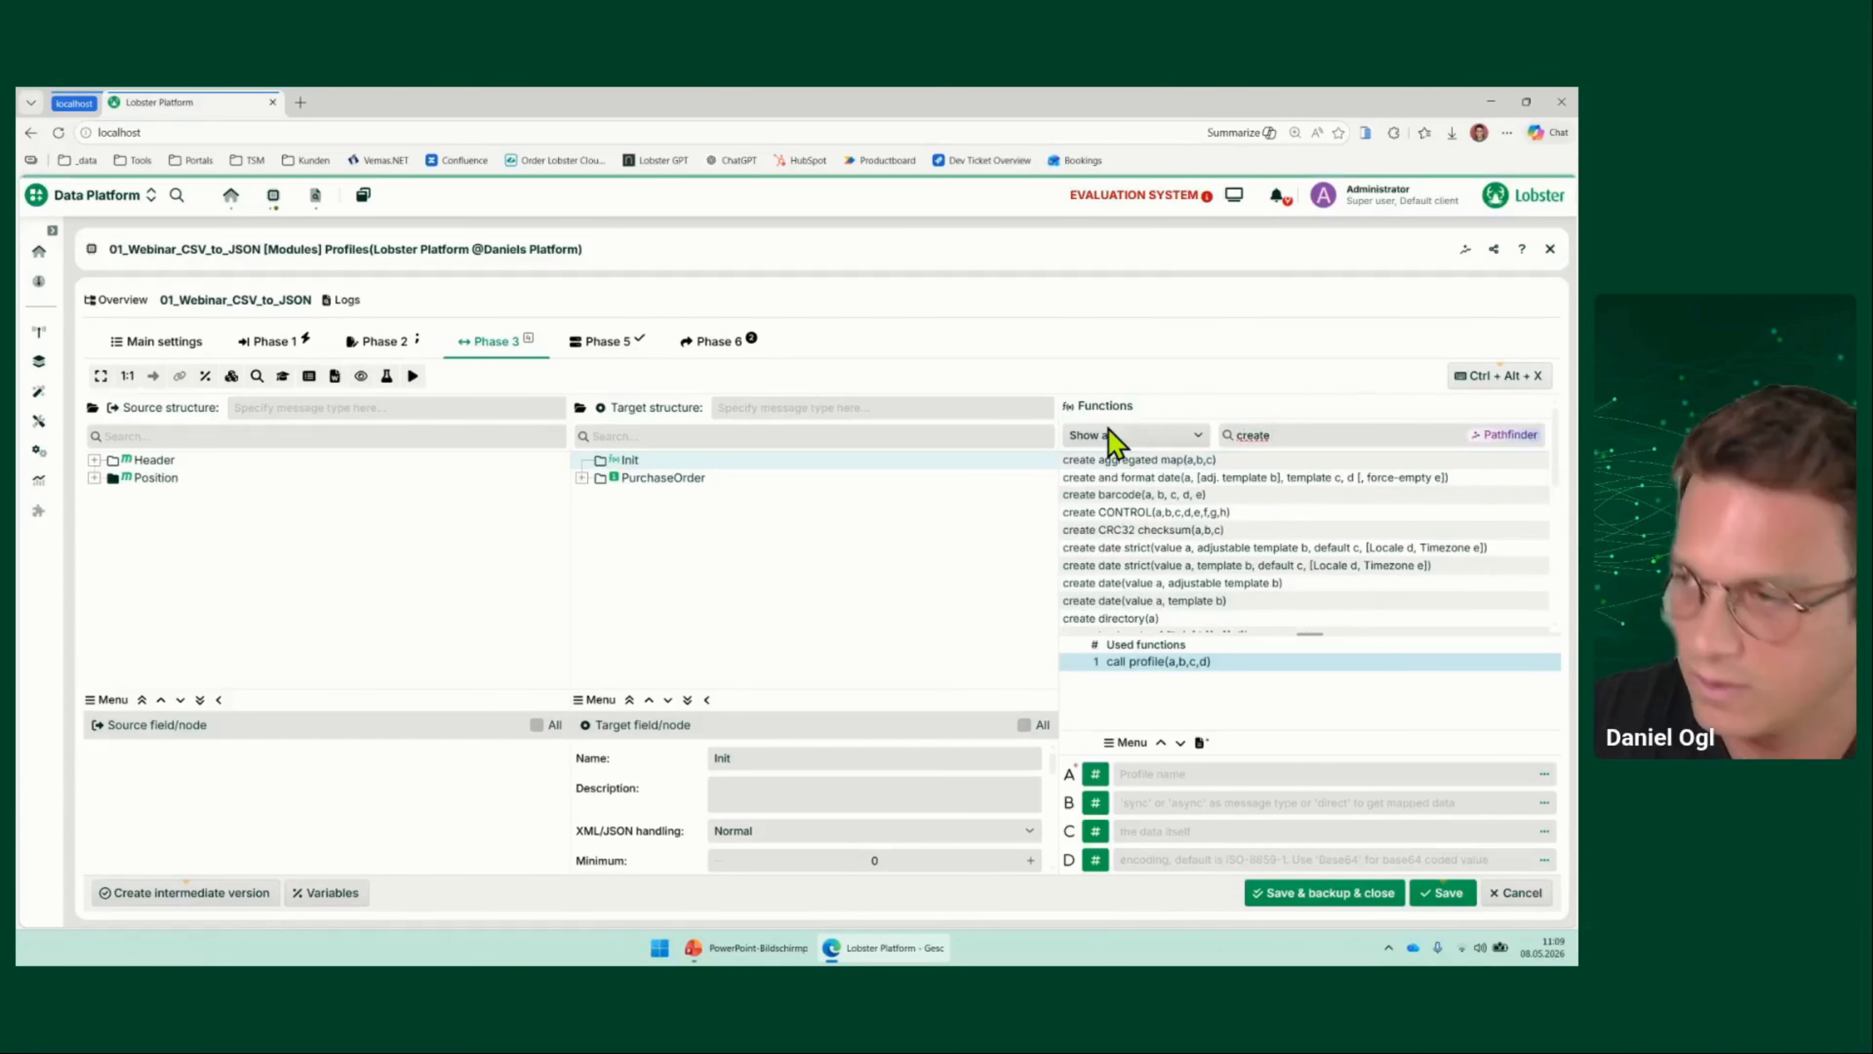
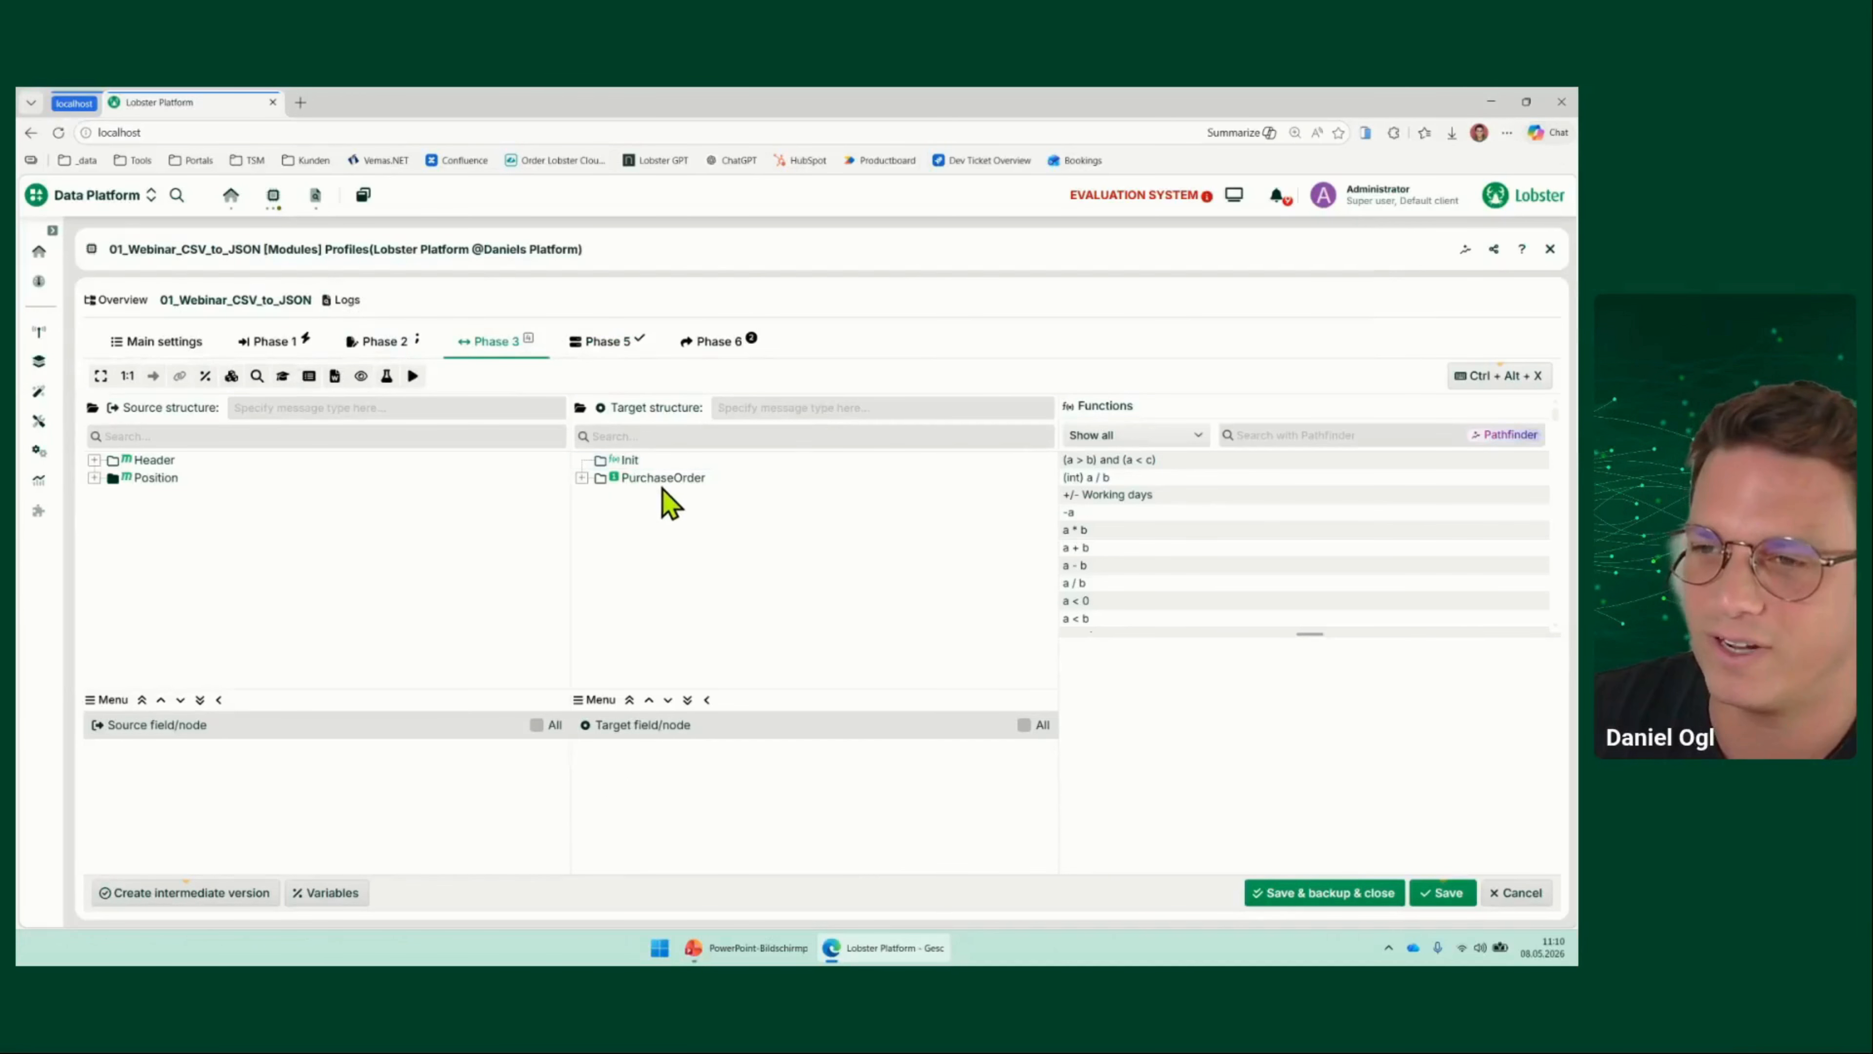
# Remove the call profile function from the Init node of the target structure
pyautogui.click(648, 462)
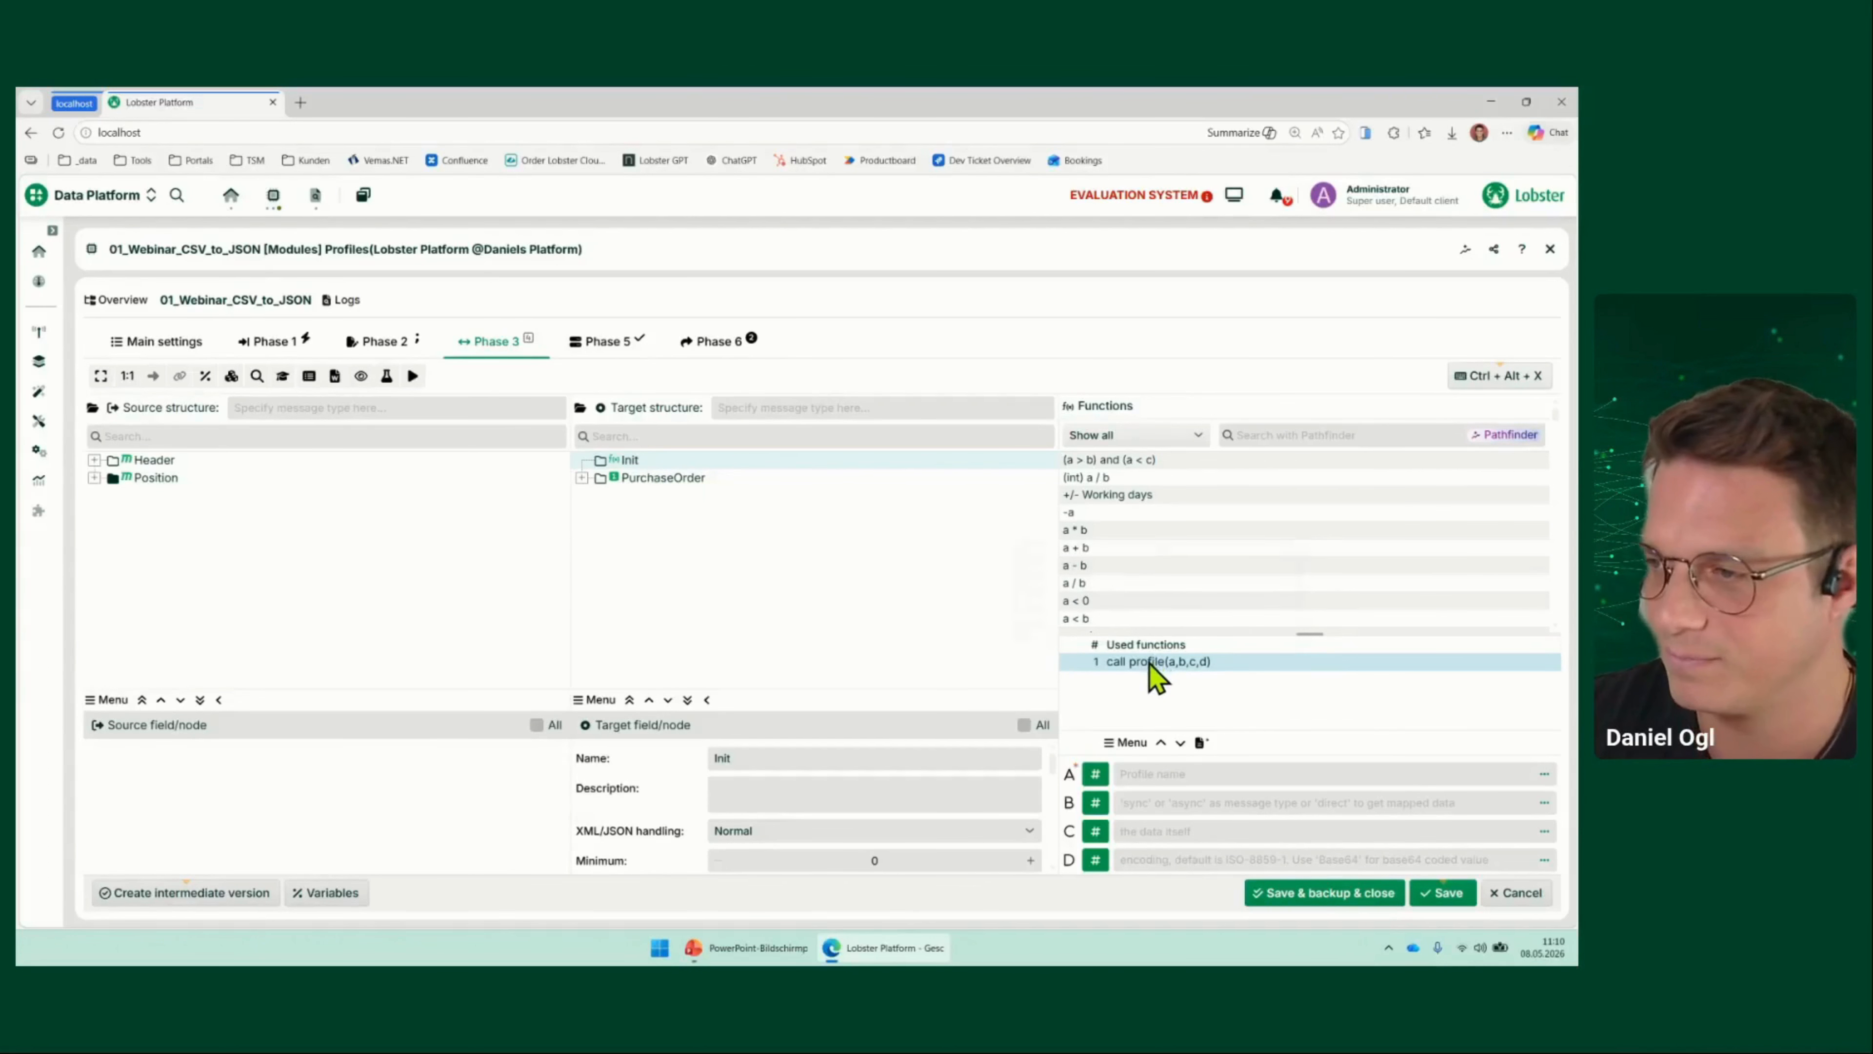
pyautogui.rightClick(1155, 675)
pyautogui.click(1242, 785)
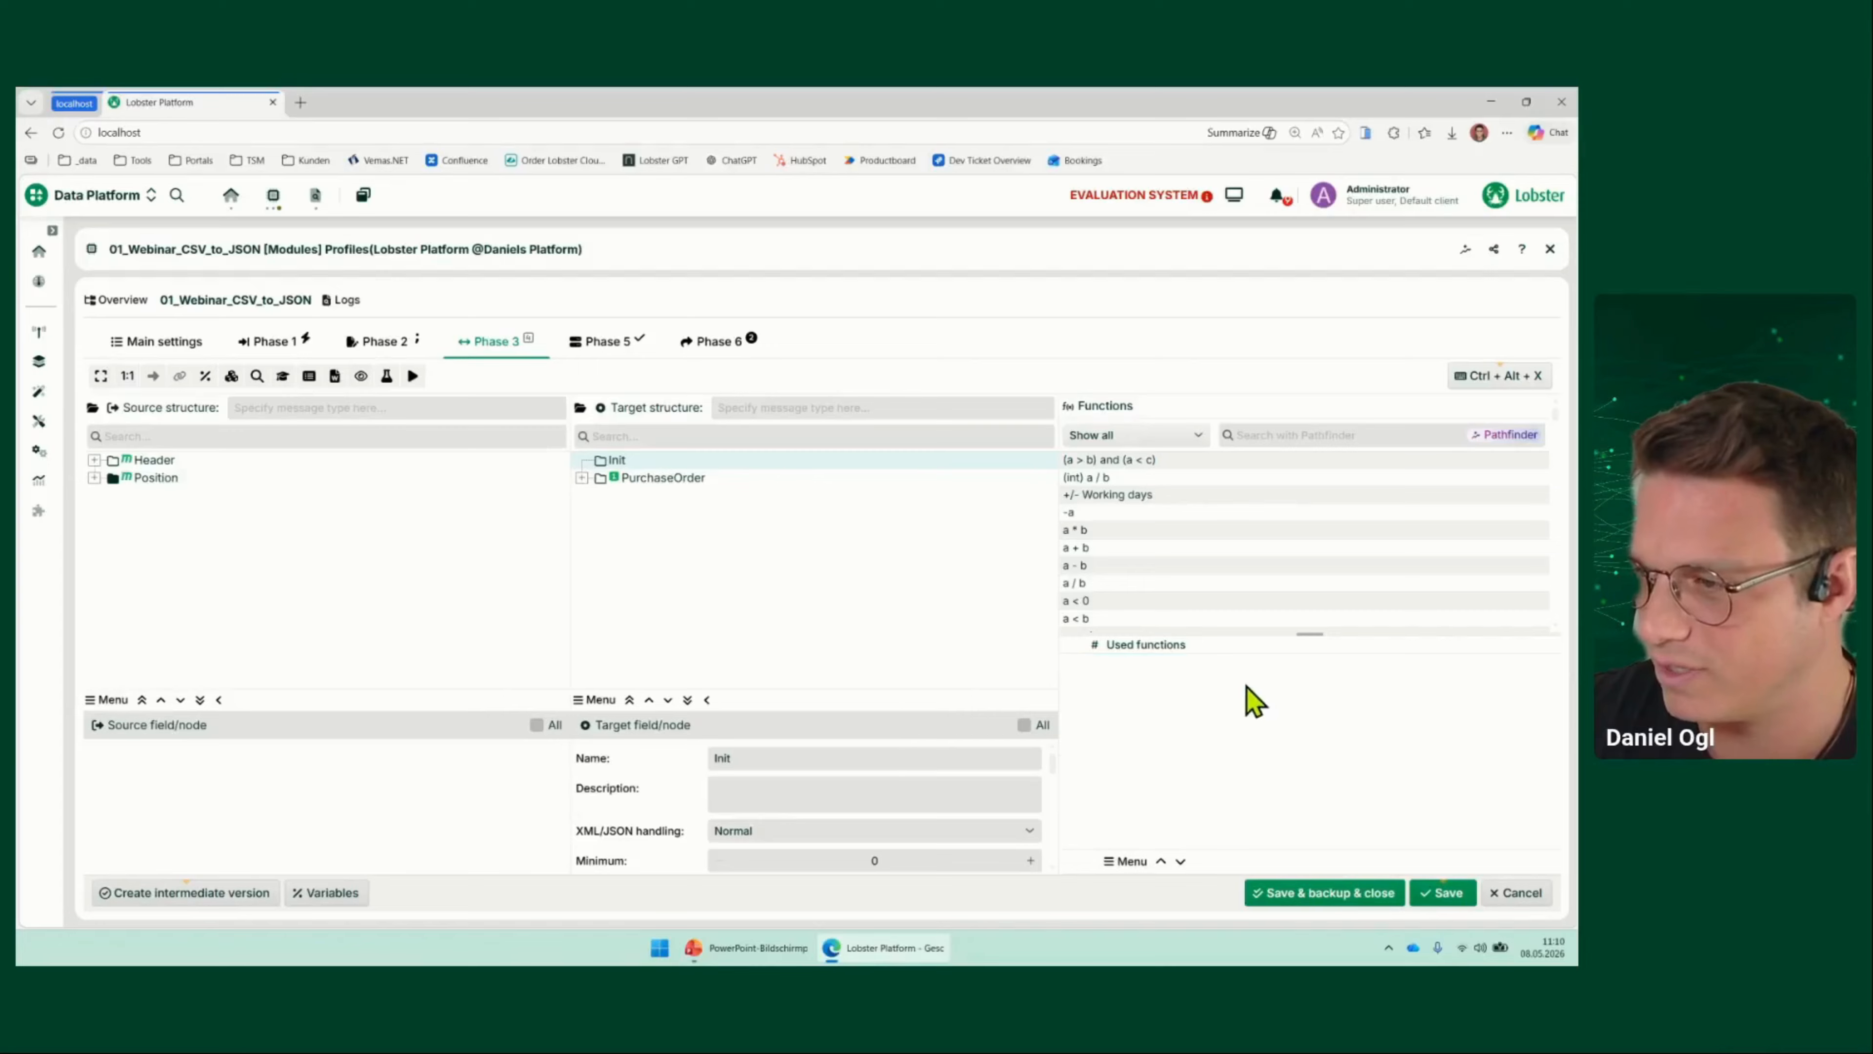
# Create a calculation field named call_SubProfile under the Init node of the target structure
pyautogui.rightClick(626, 462)
pyautogui.moveTo(807, 501)
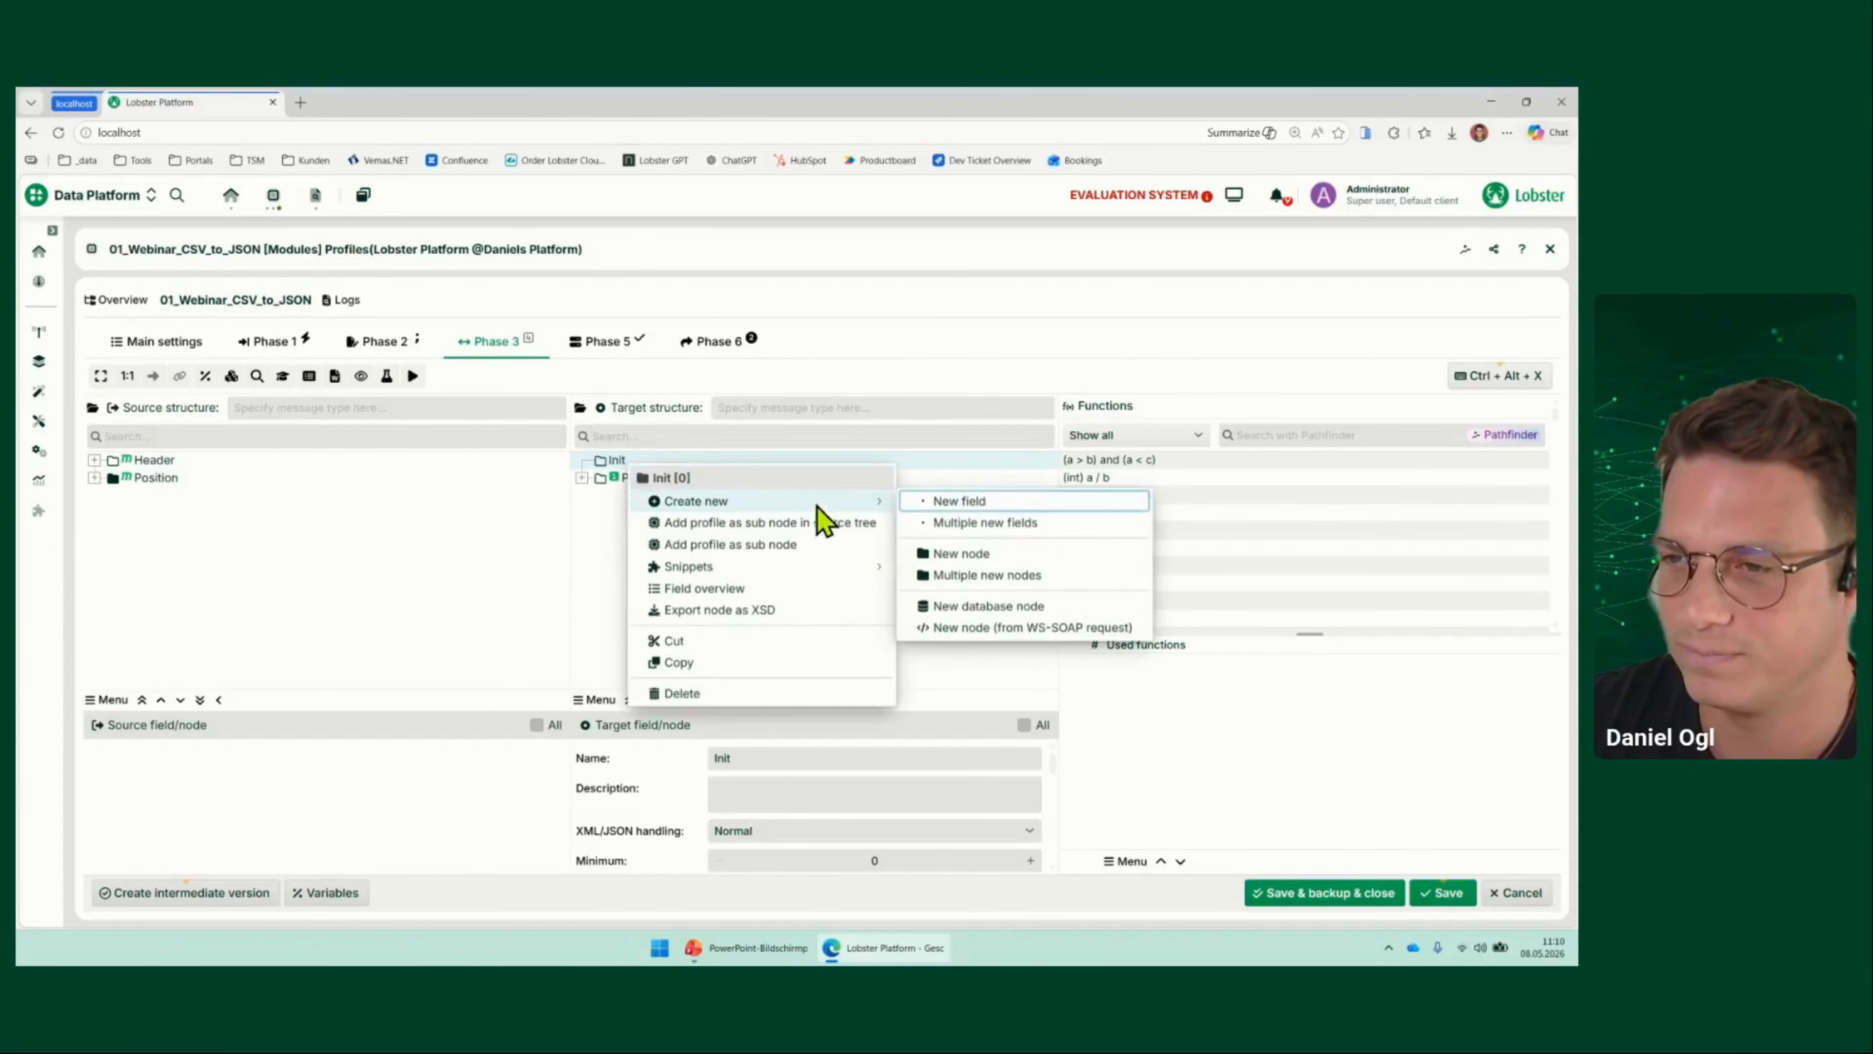
pyautogui.click(974, 502)
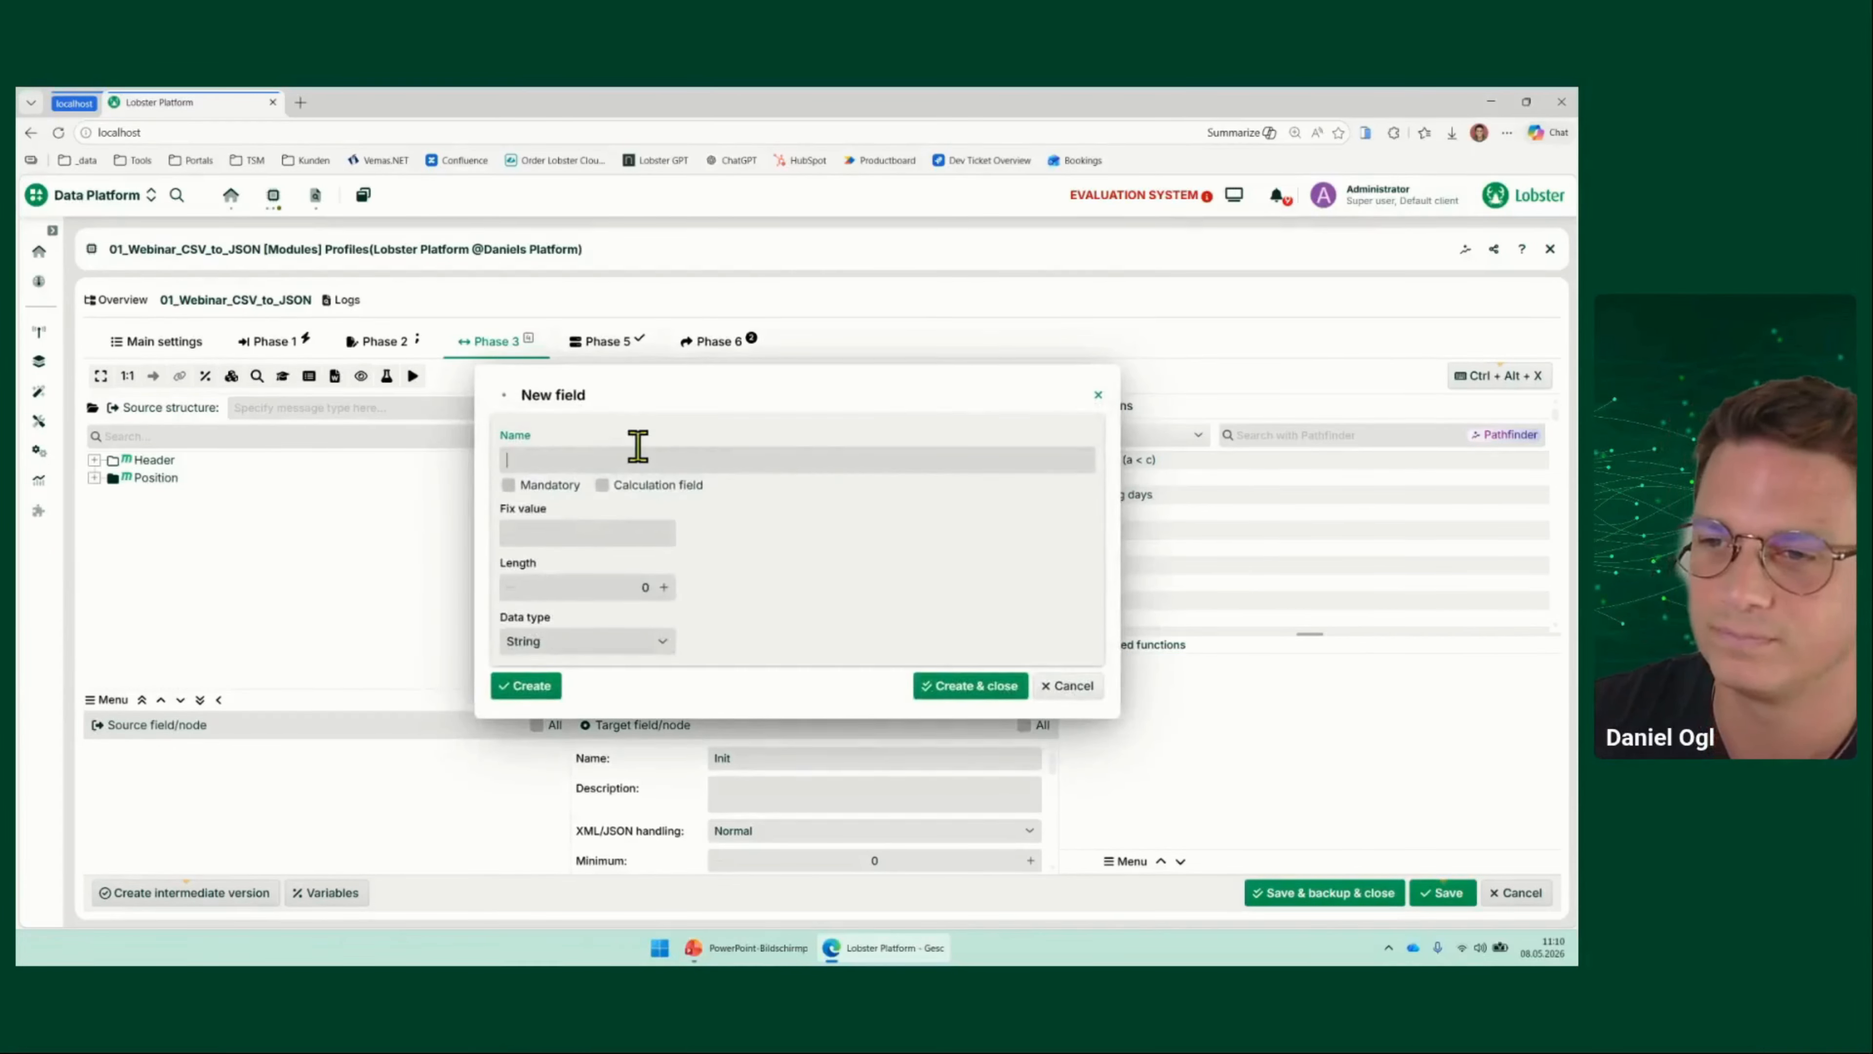
pyautogui.write('call_SubProfile')
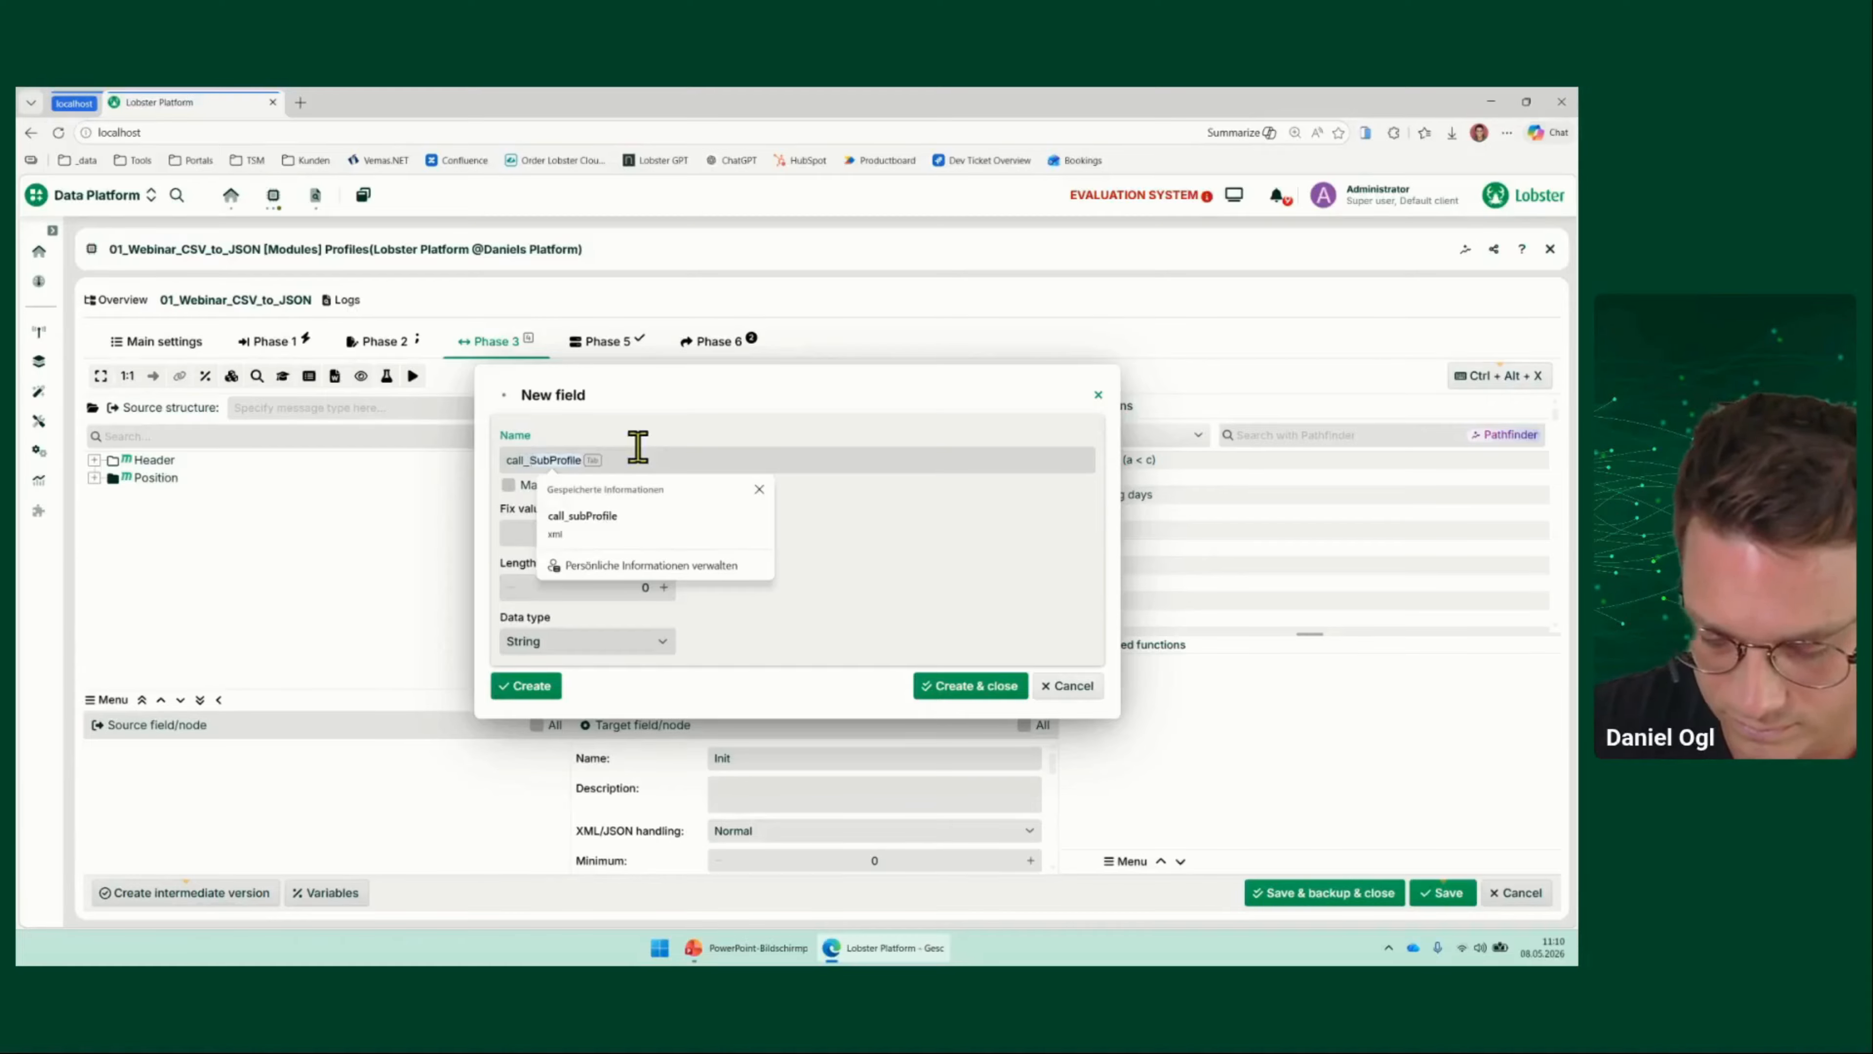
pyautogui.click(835, 573)
pyautogui.click(649, 492)
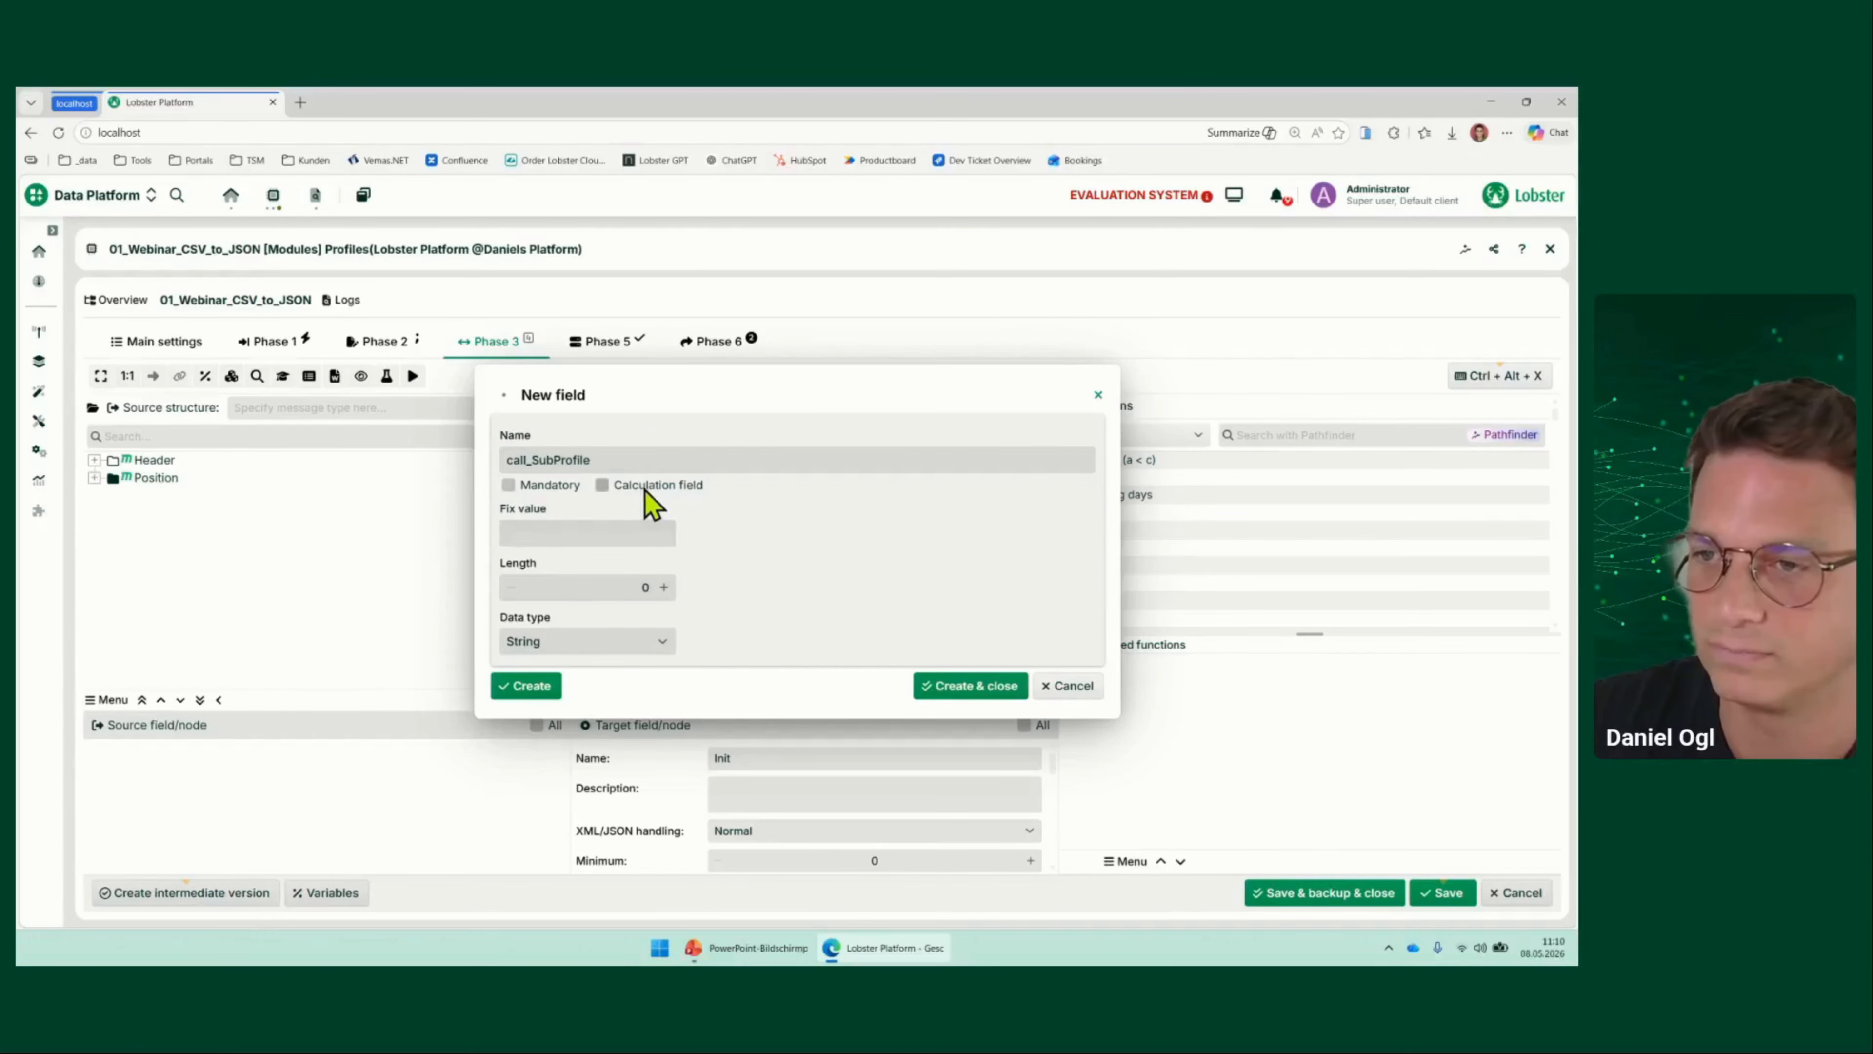
pyautogui.click(928, 686)
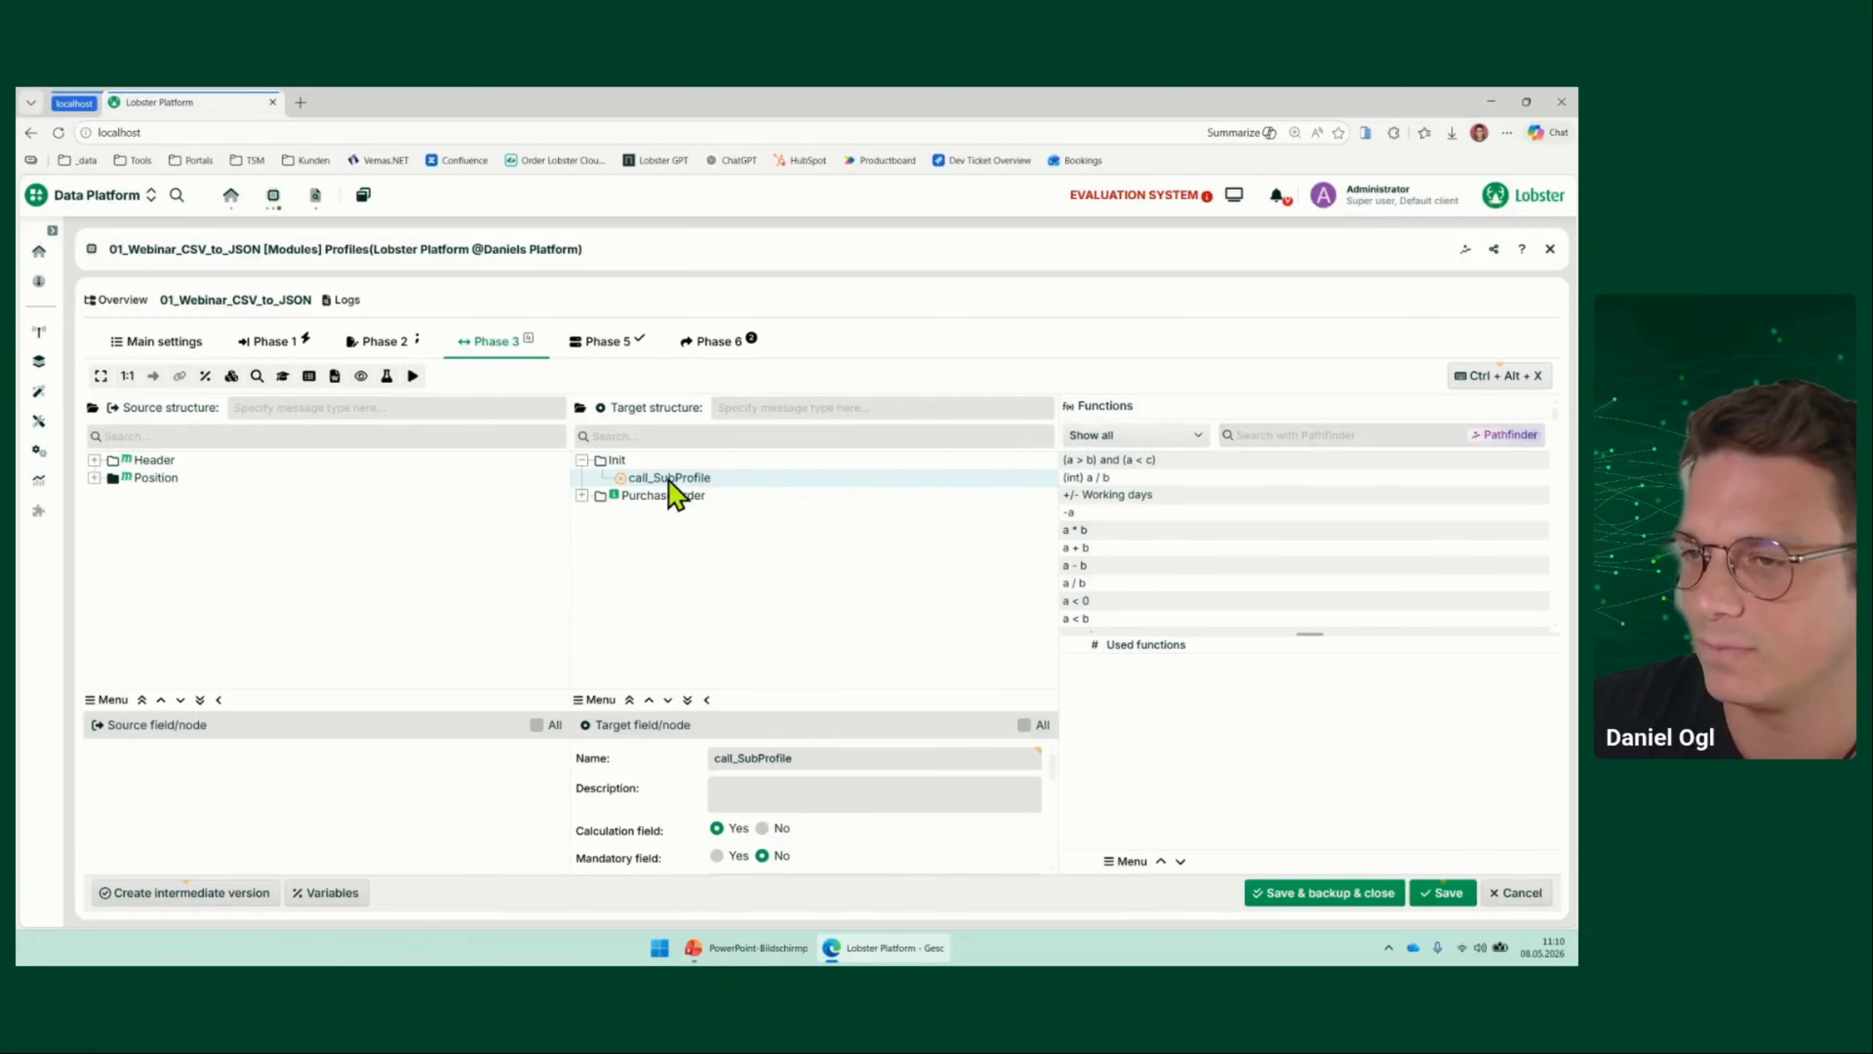
# Add profile Webinar_Currencies_WebService_to_DB to call_SubProfile as a sub node in the source tree, with prefix Currencies and node name SubProfile
pyautogui.rightClick(668, 482)
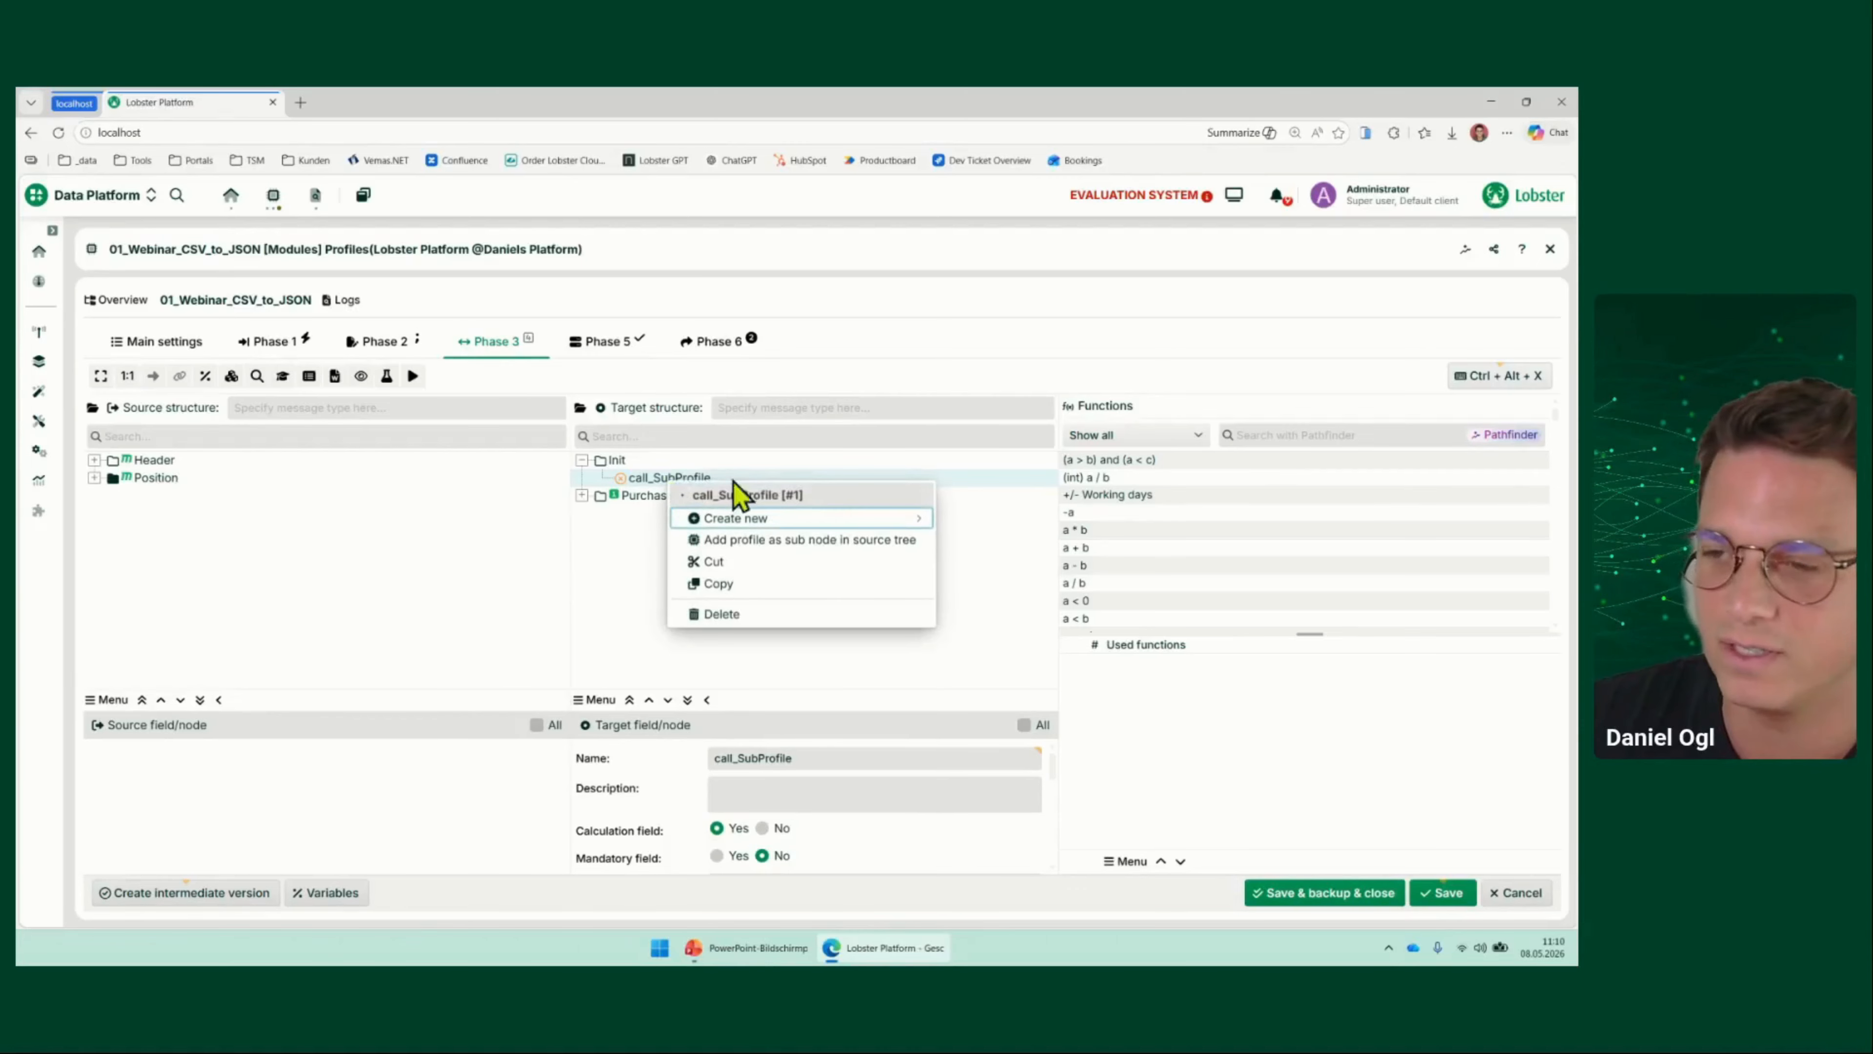
pyautogui.click(810, 540)
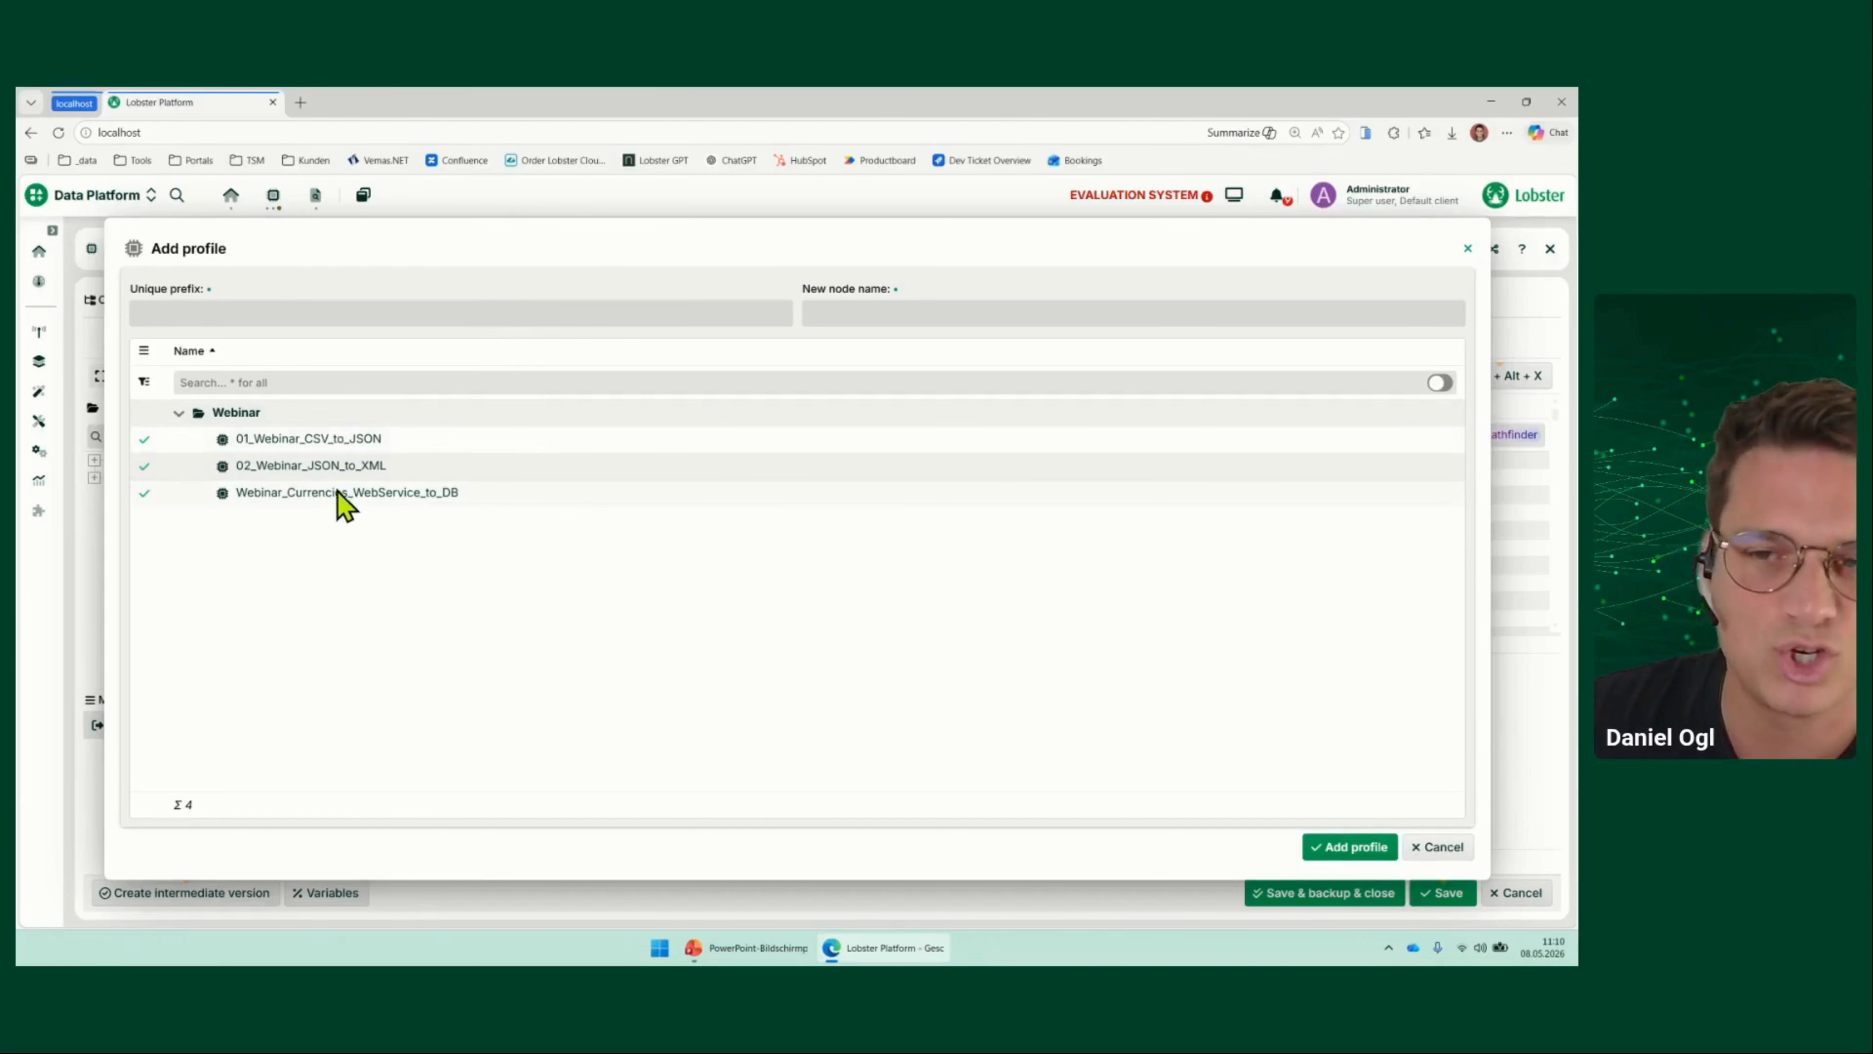
pyautogui.click(326, 501)
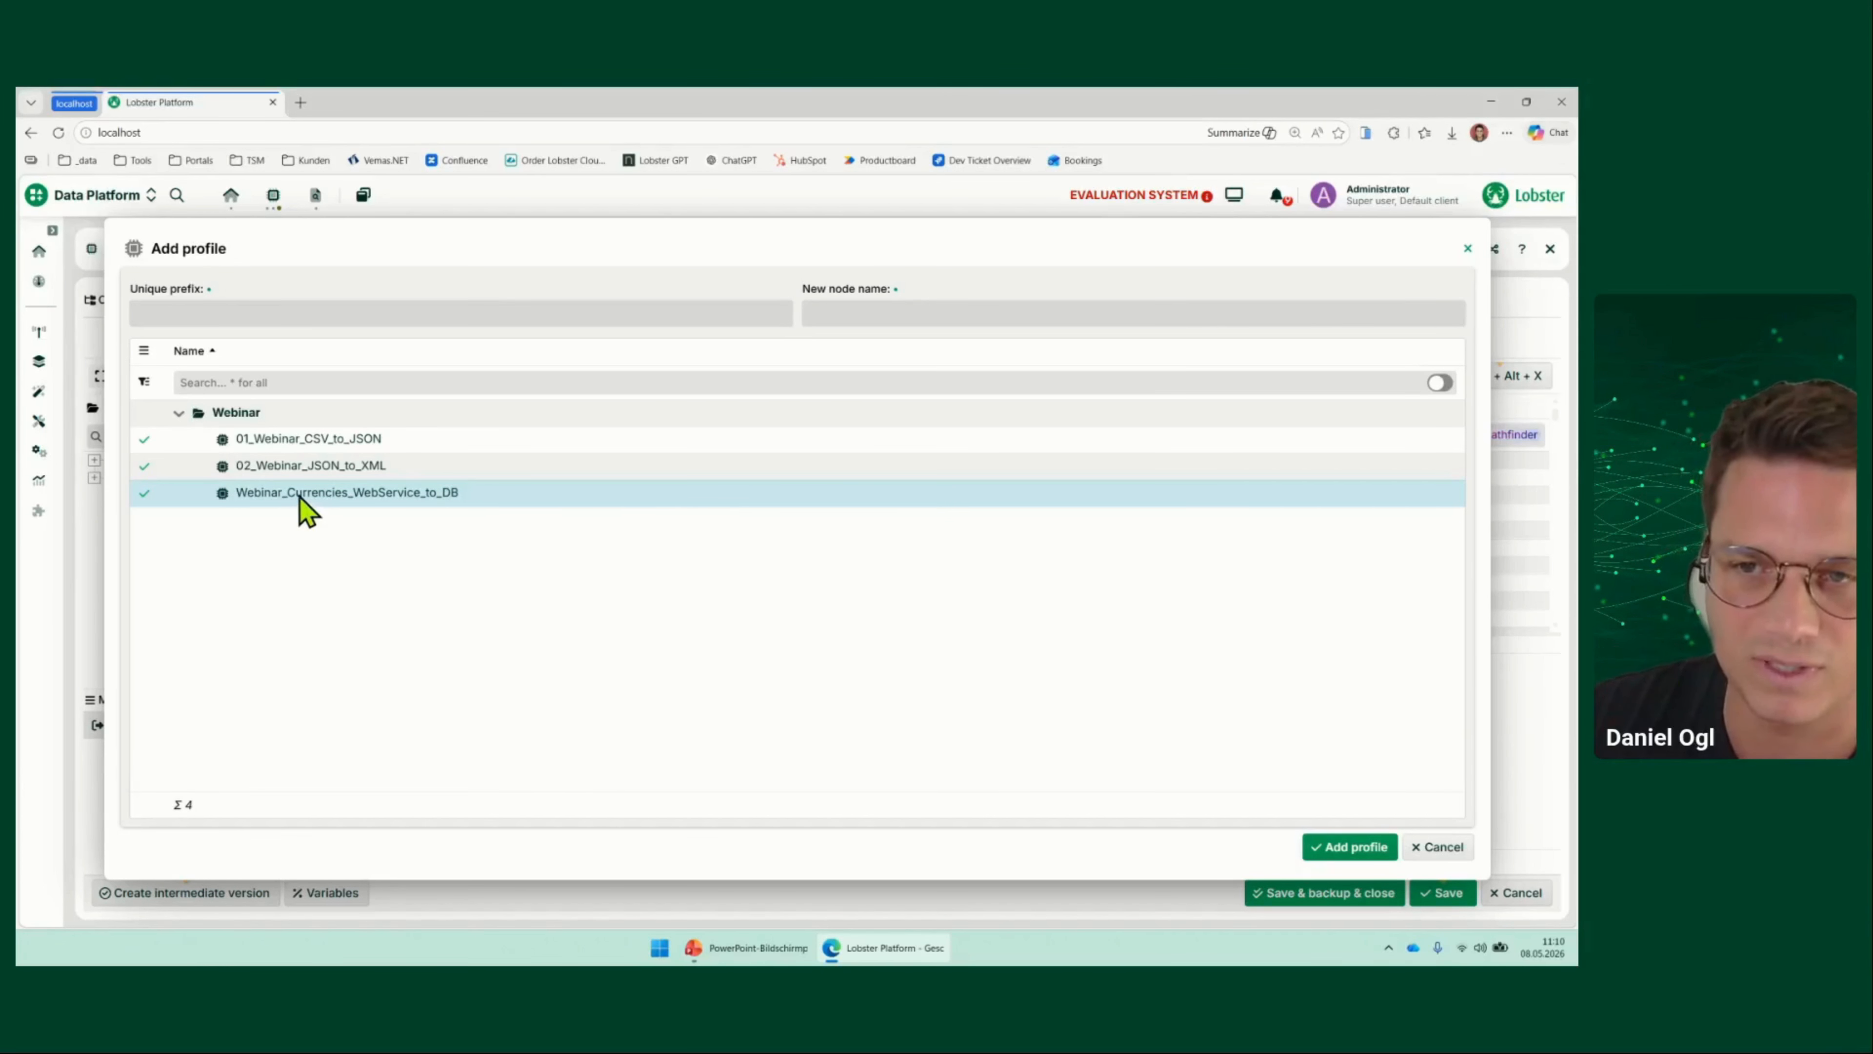
pyautogui.click(209, 314)
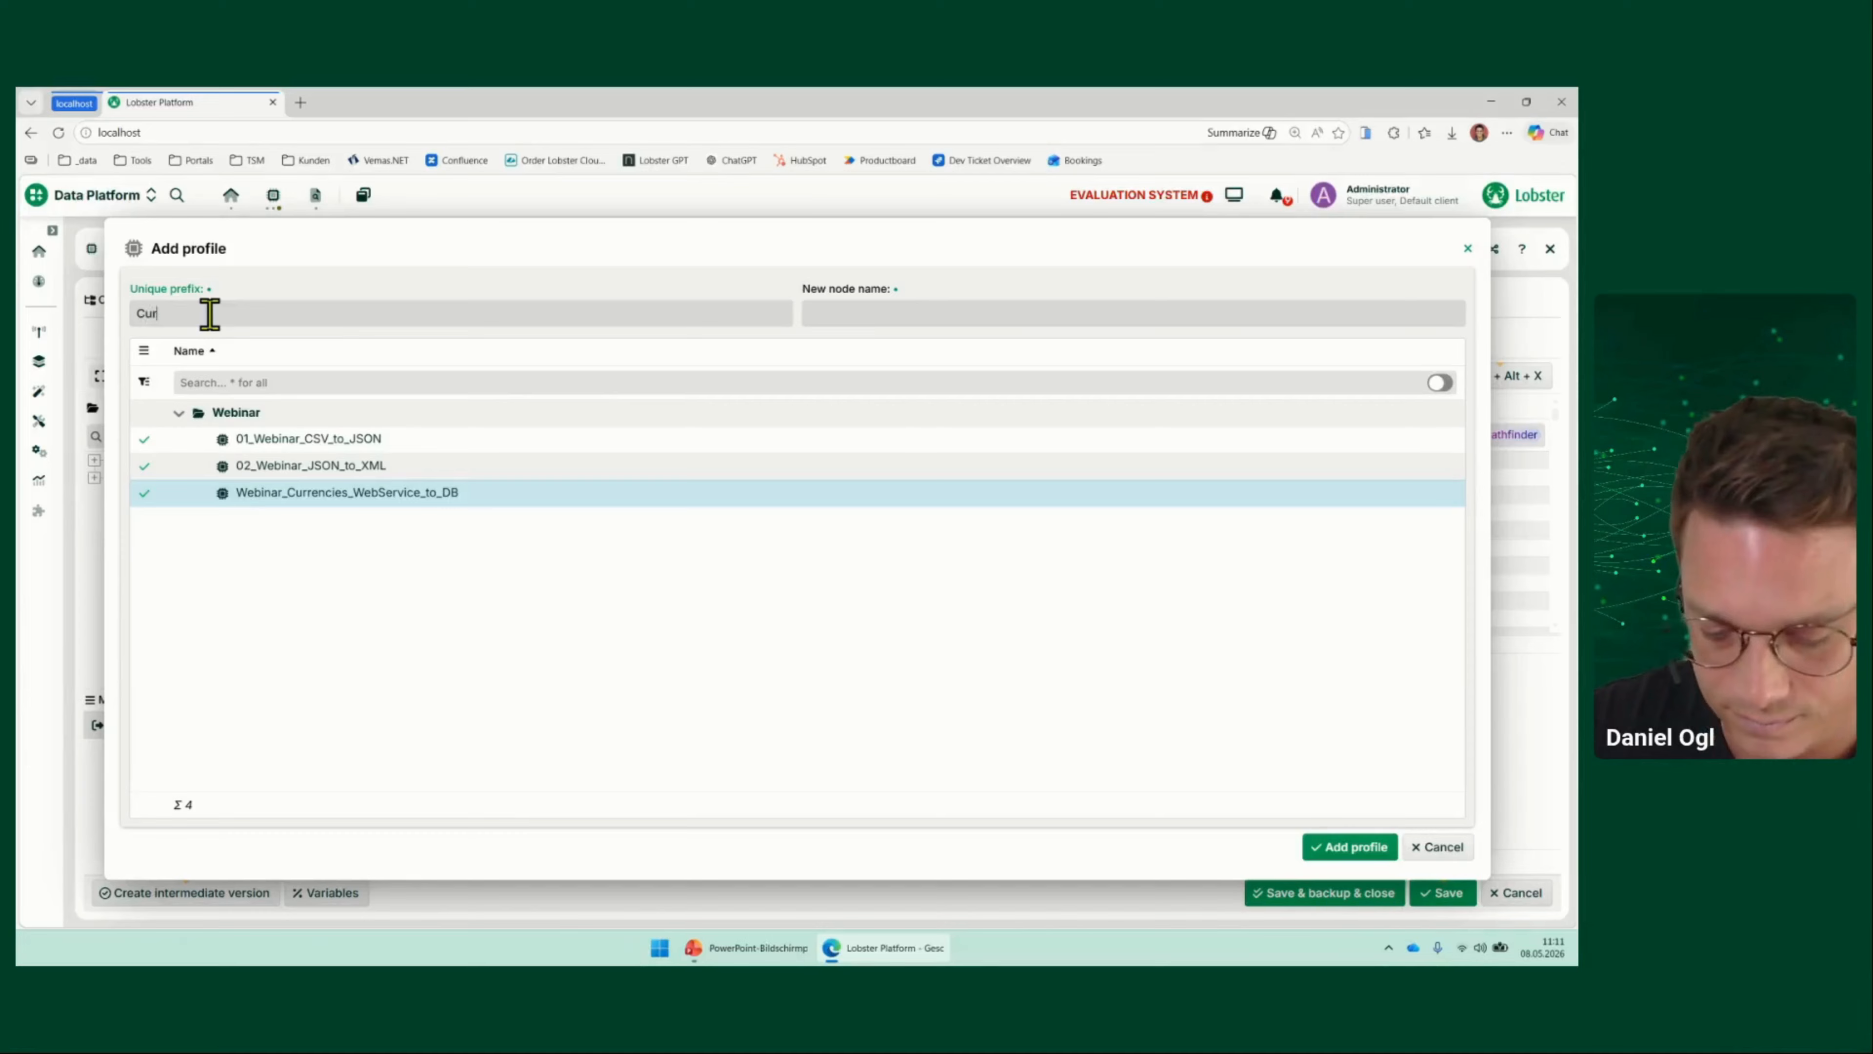
pyautogui.write('Currencies')
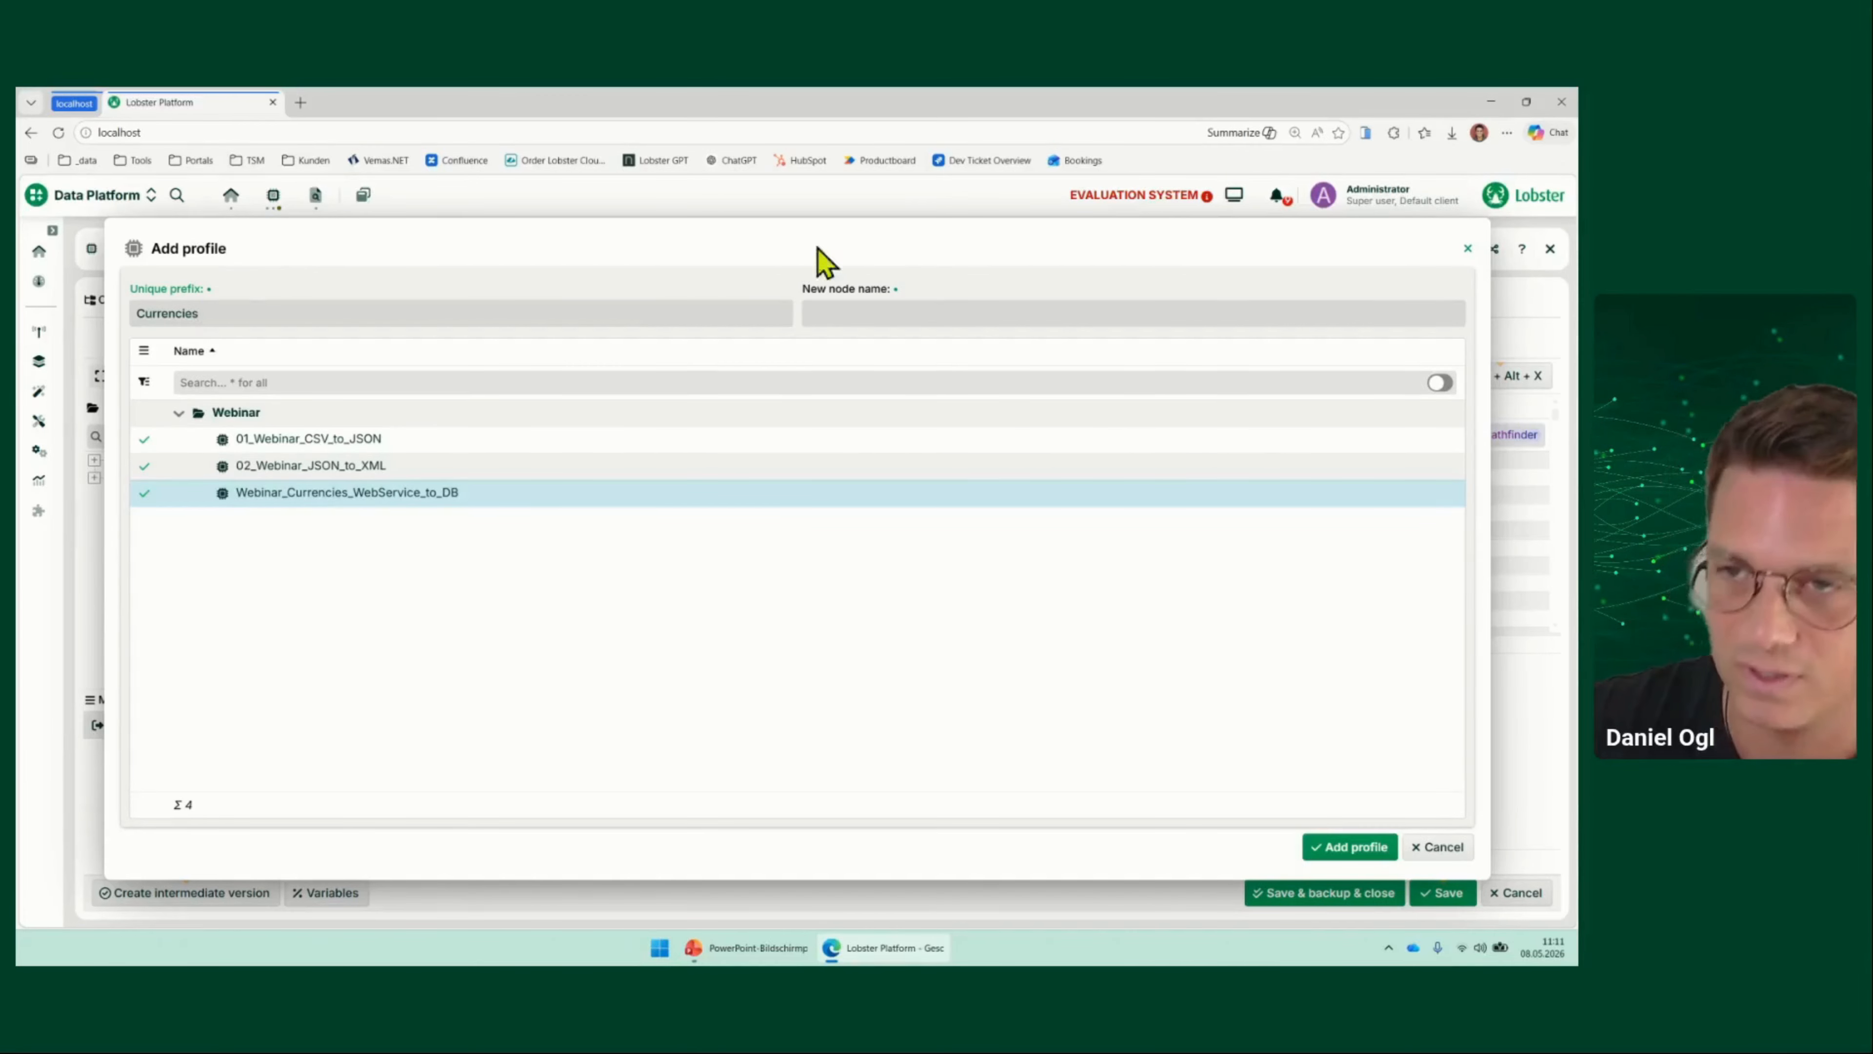
pyautogui.click(883, 316)
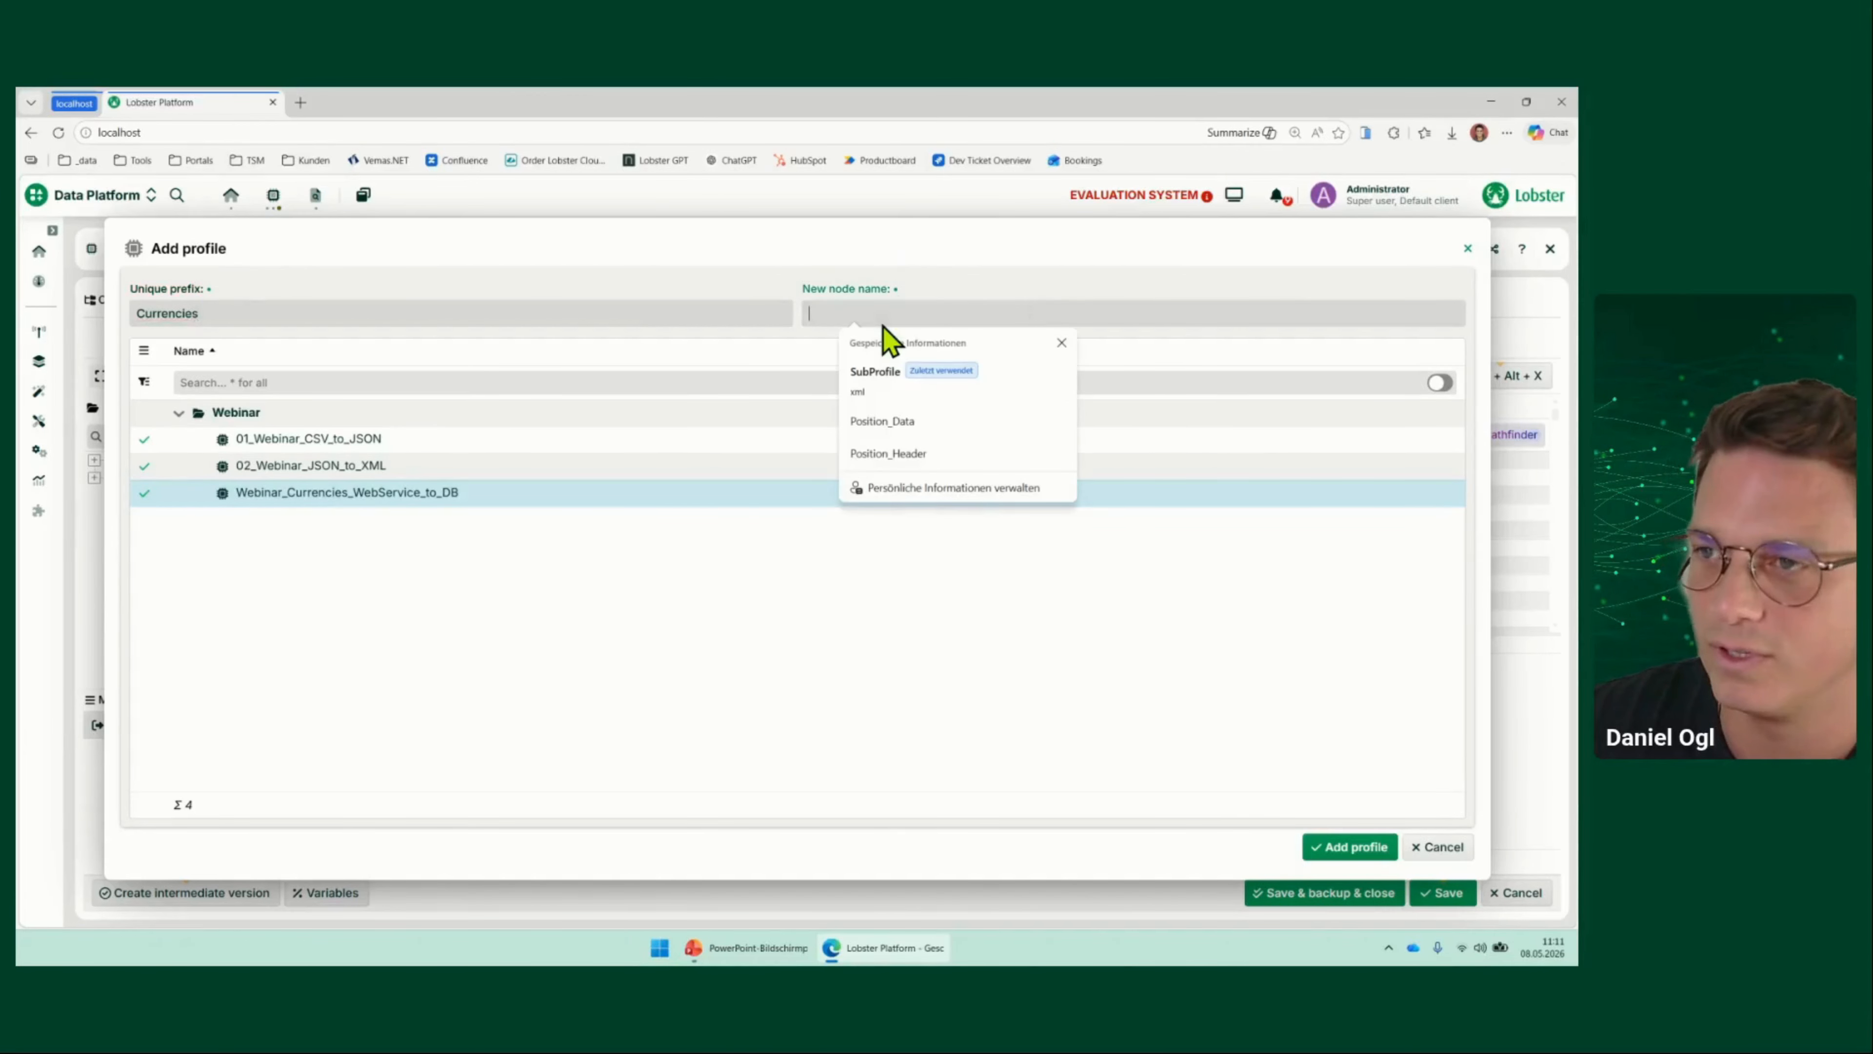
pyautogui.click(879, 372)
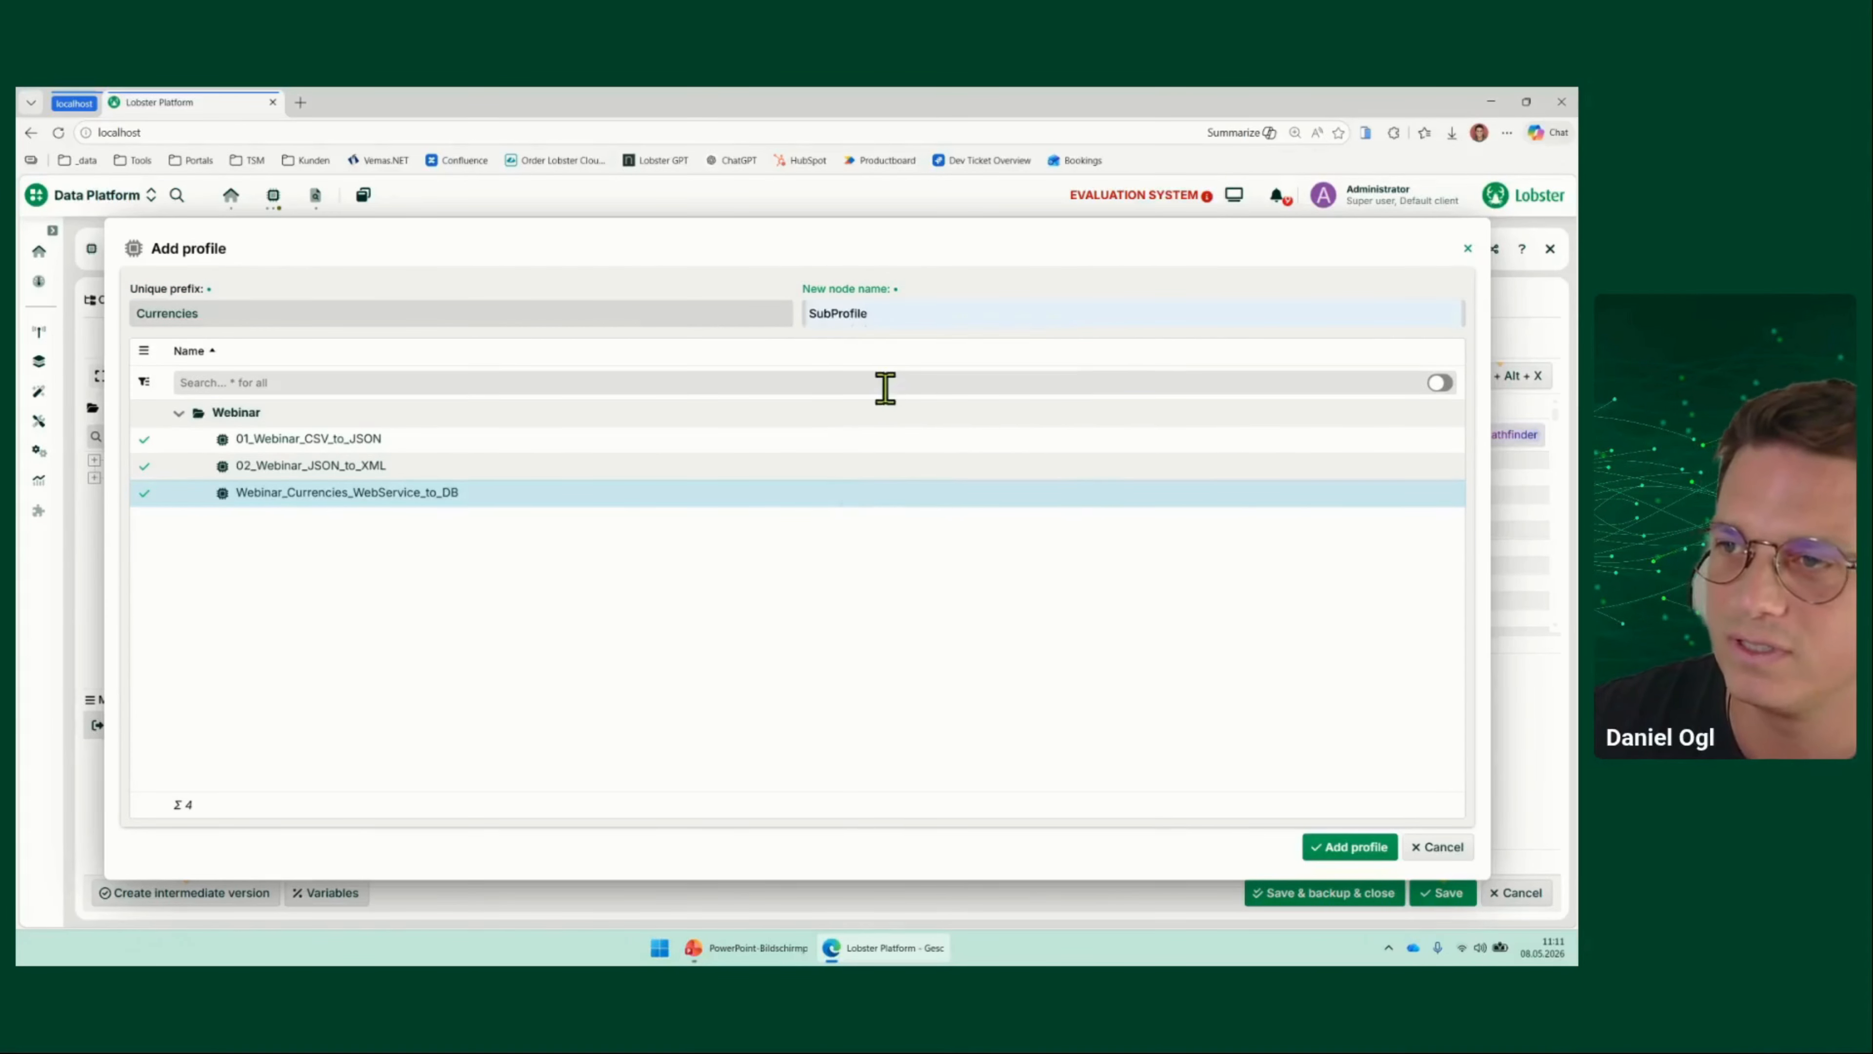
pyautogui.click(1341, 849)
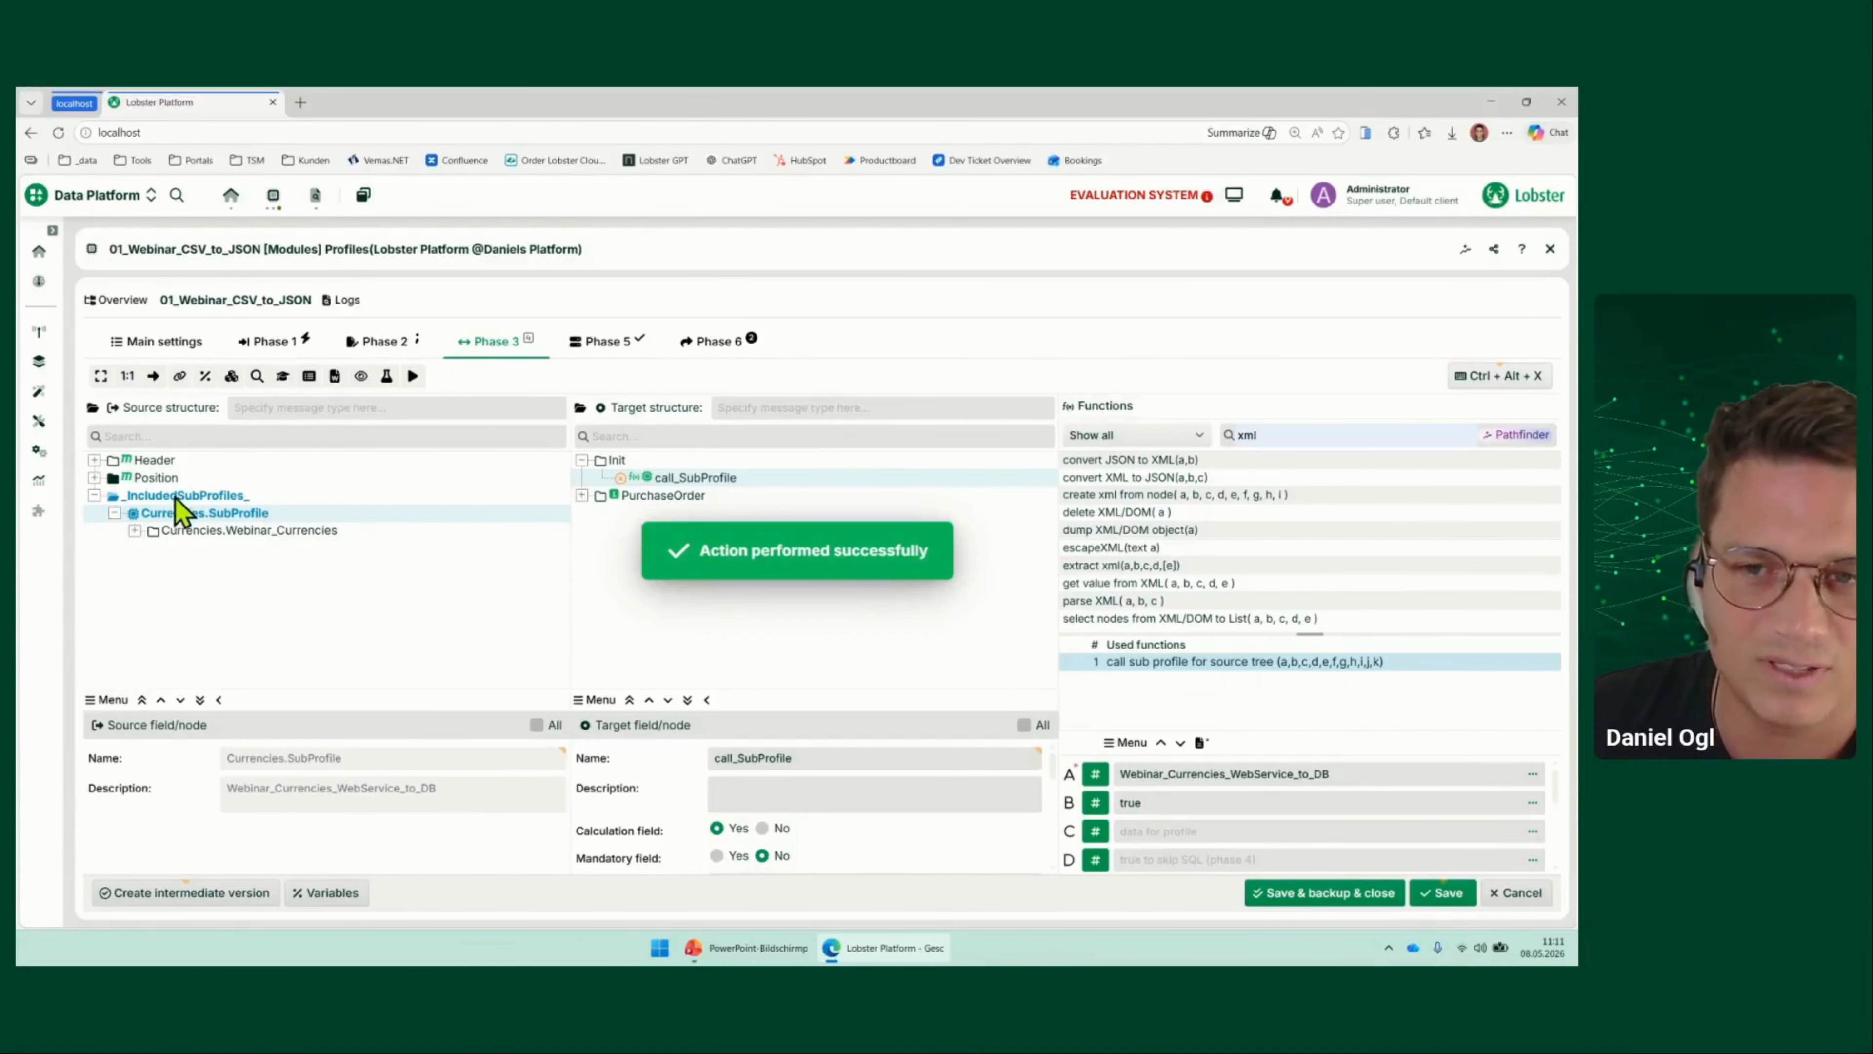
# Expand the Currencies.Webinar_Currencies source node and compare its fields with the target structure in Phase 3 of Webinar_Currencies_WebService_to_DB
pyautogui.click(134, 532)
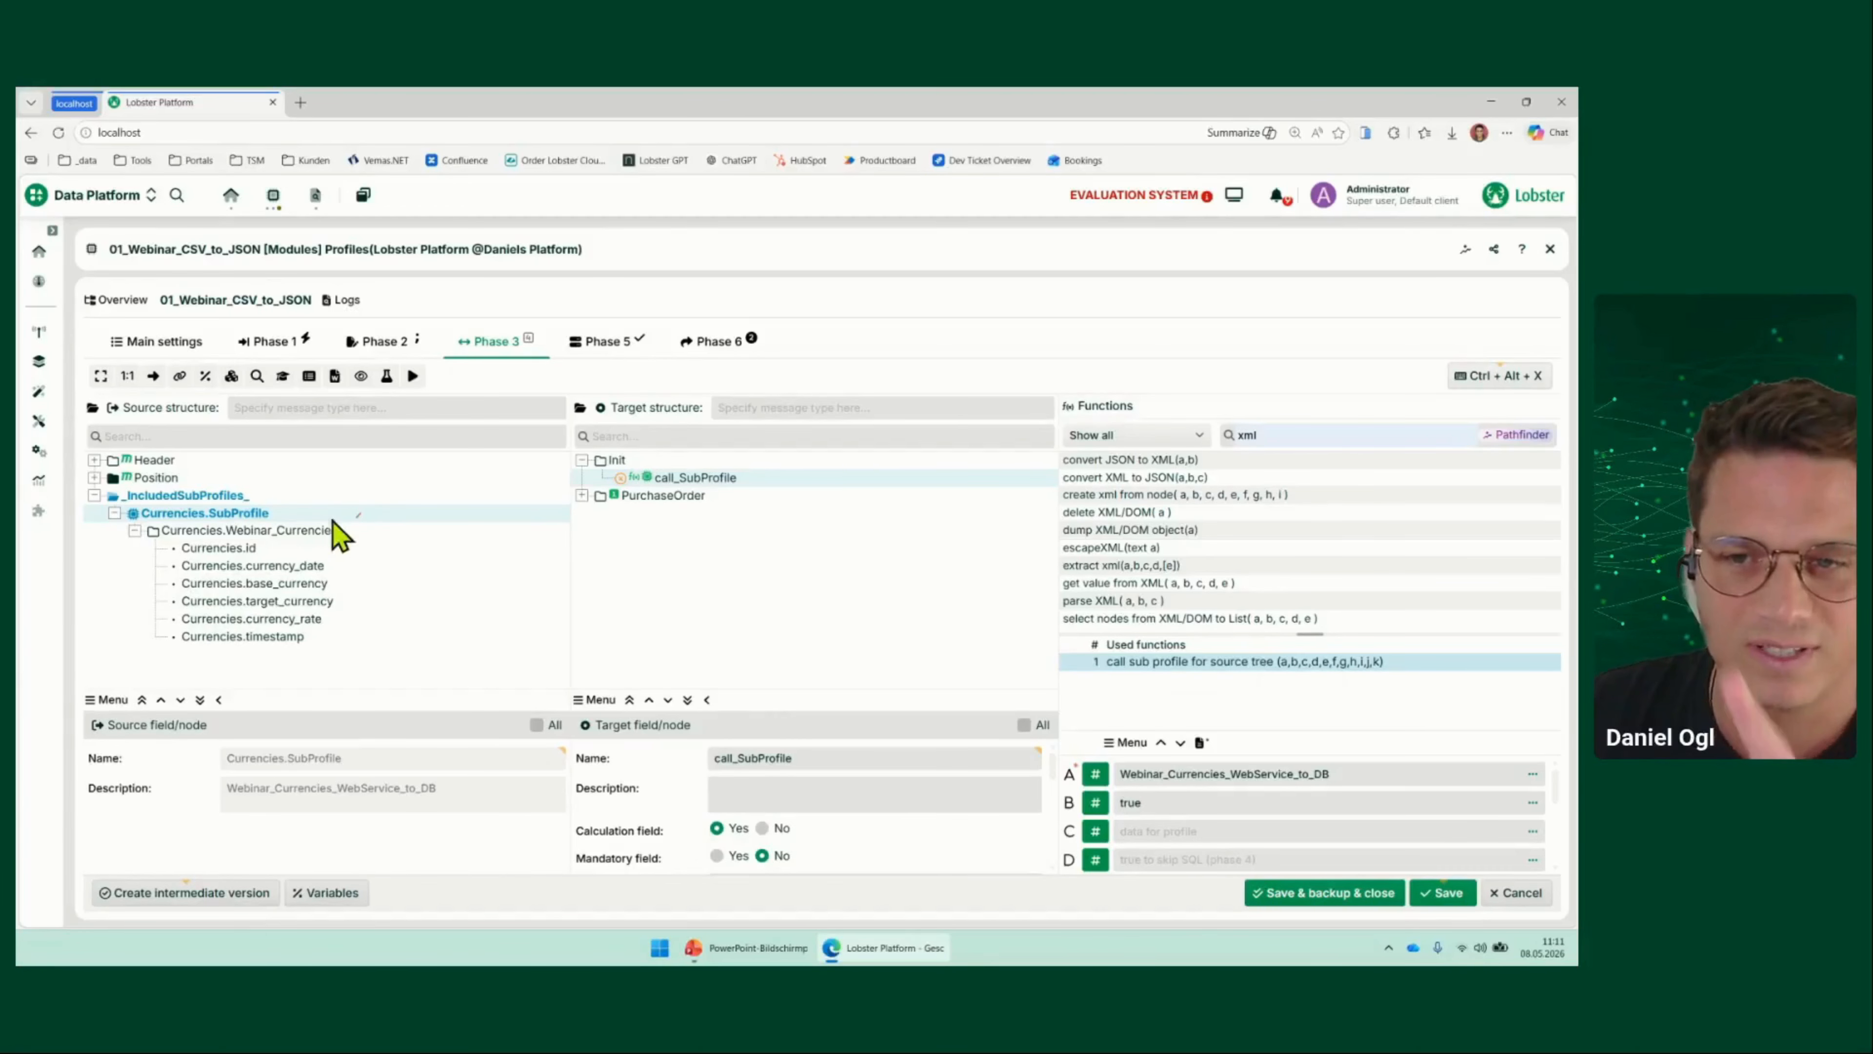
pyautogui.moveTo(95, 516)
pyautogui.mouseDown()
pyautogui.moveTo(118, 627)
pyautogui.moveTo(282, 663)
pyautogui.moveTo(392, 569)
pyautogui.moveTo(333, 521)
pyautogui.mouseUp()
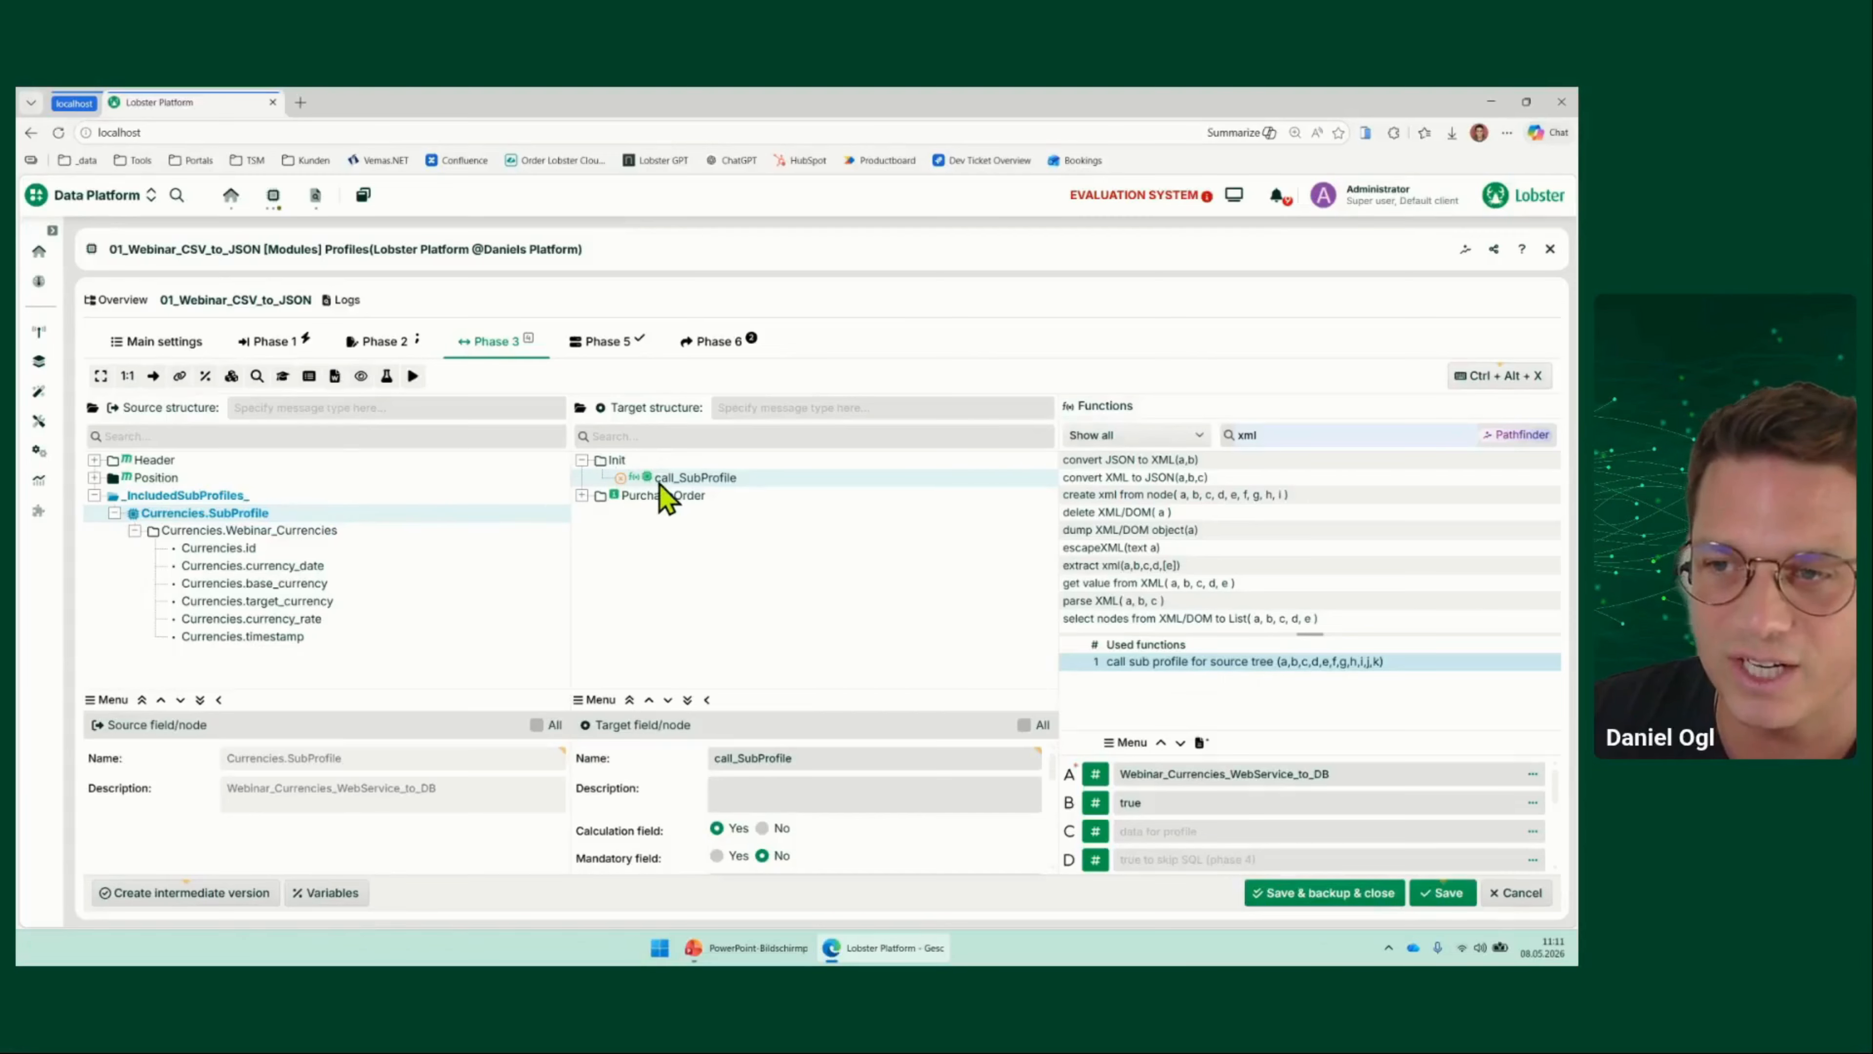
pyautogui.click(273, 196)
pyautogui.click(553, 326)
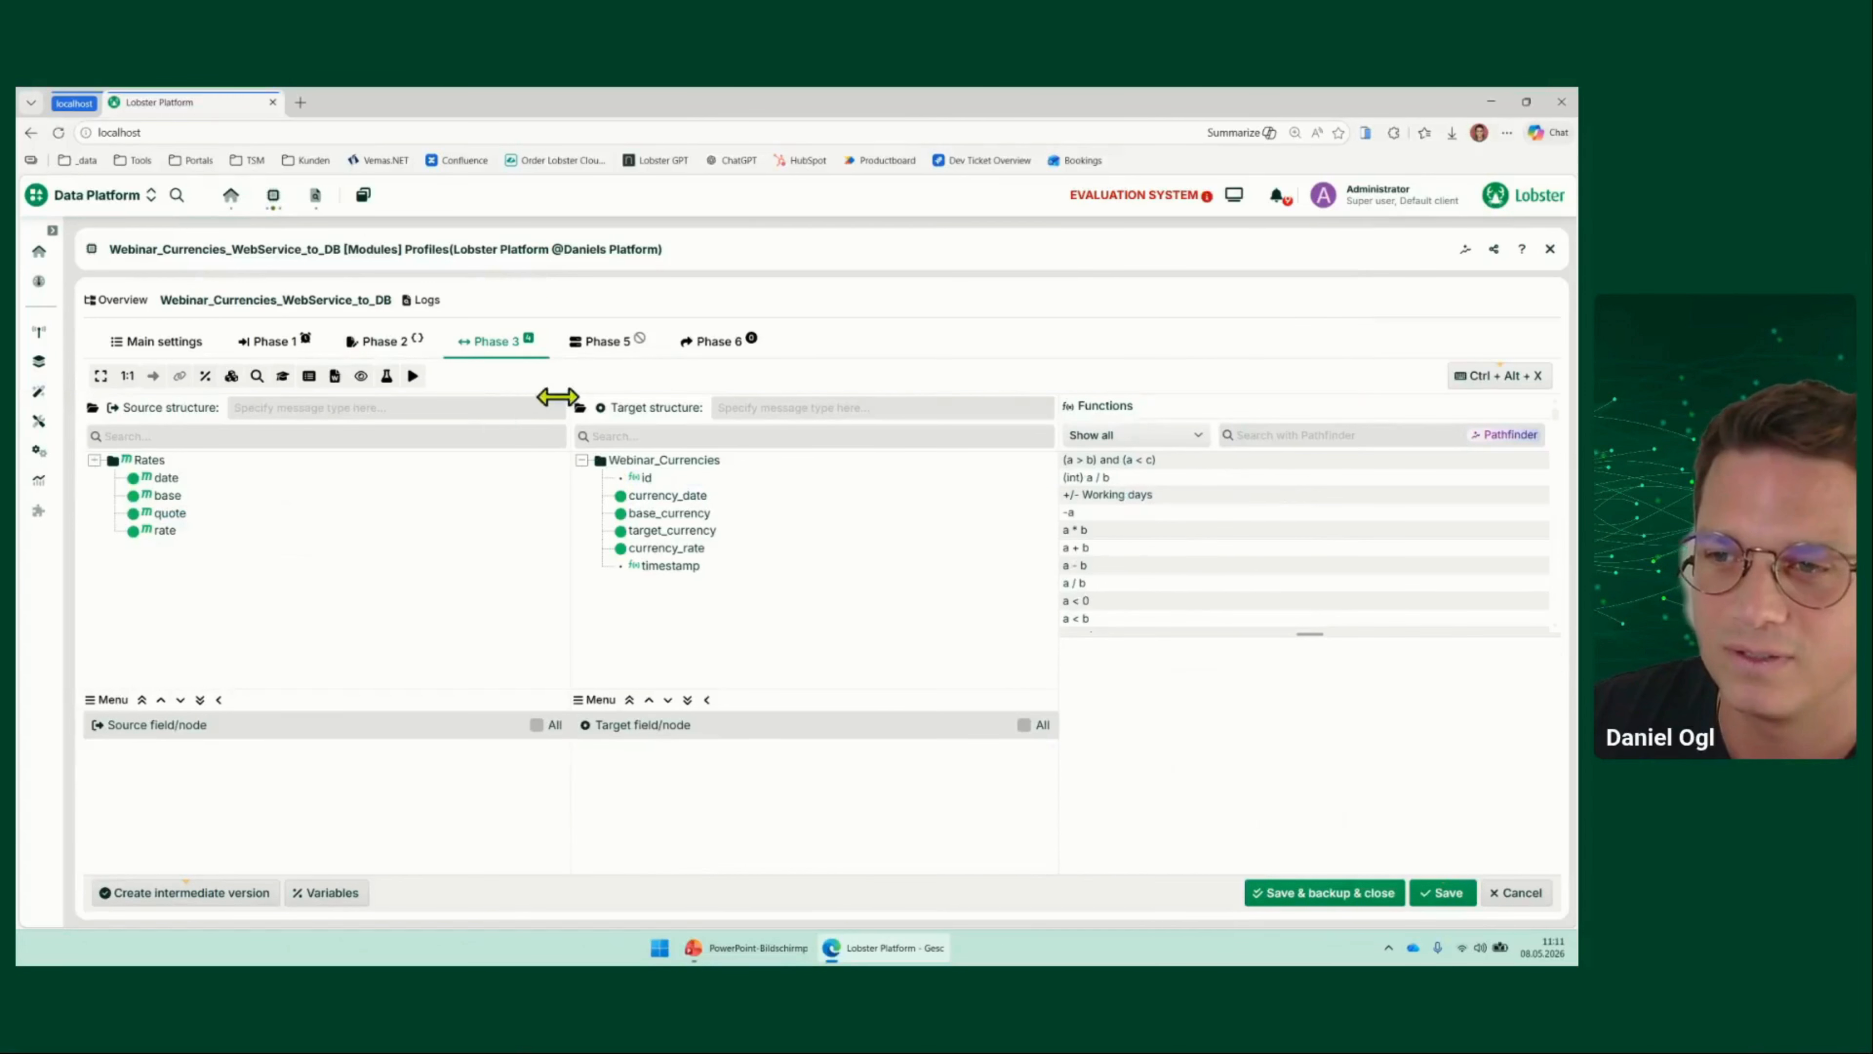
pyautogui.click(272, 196)
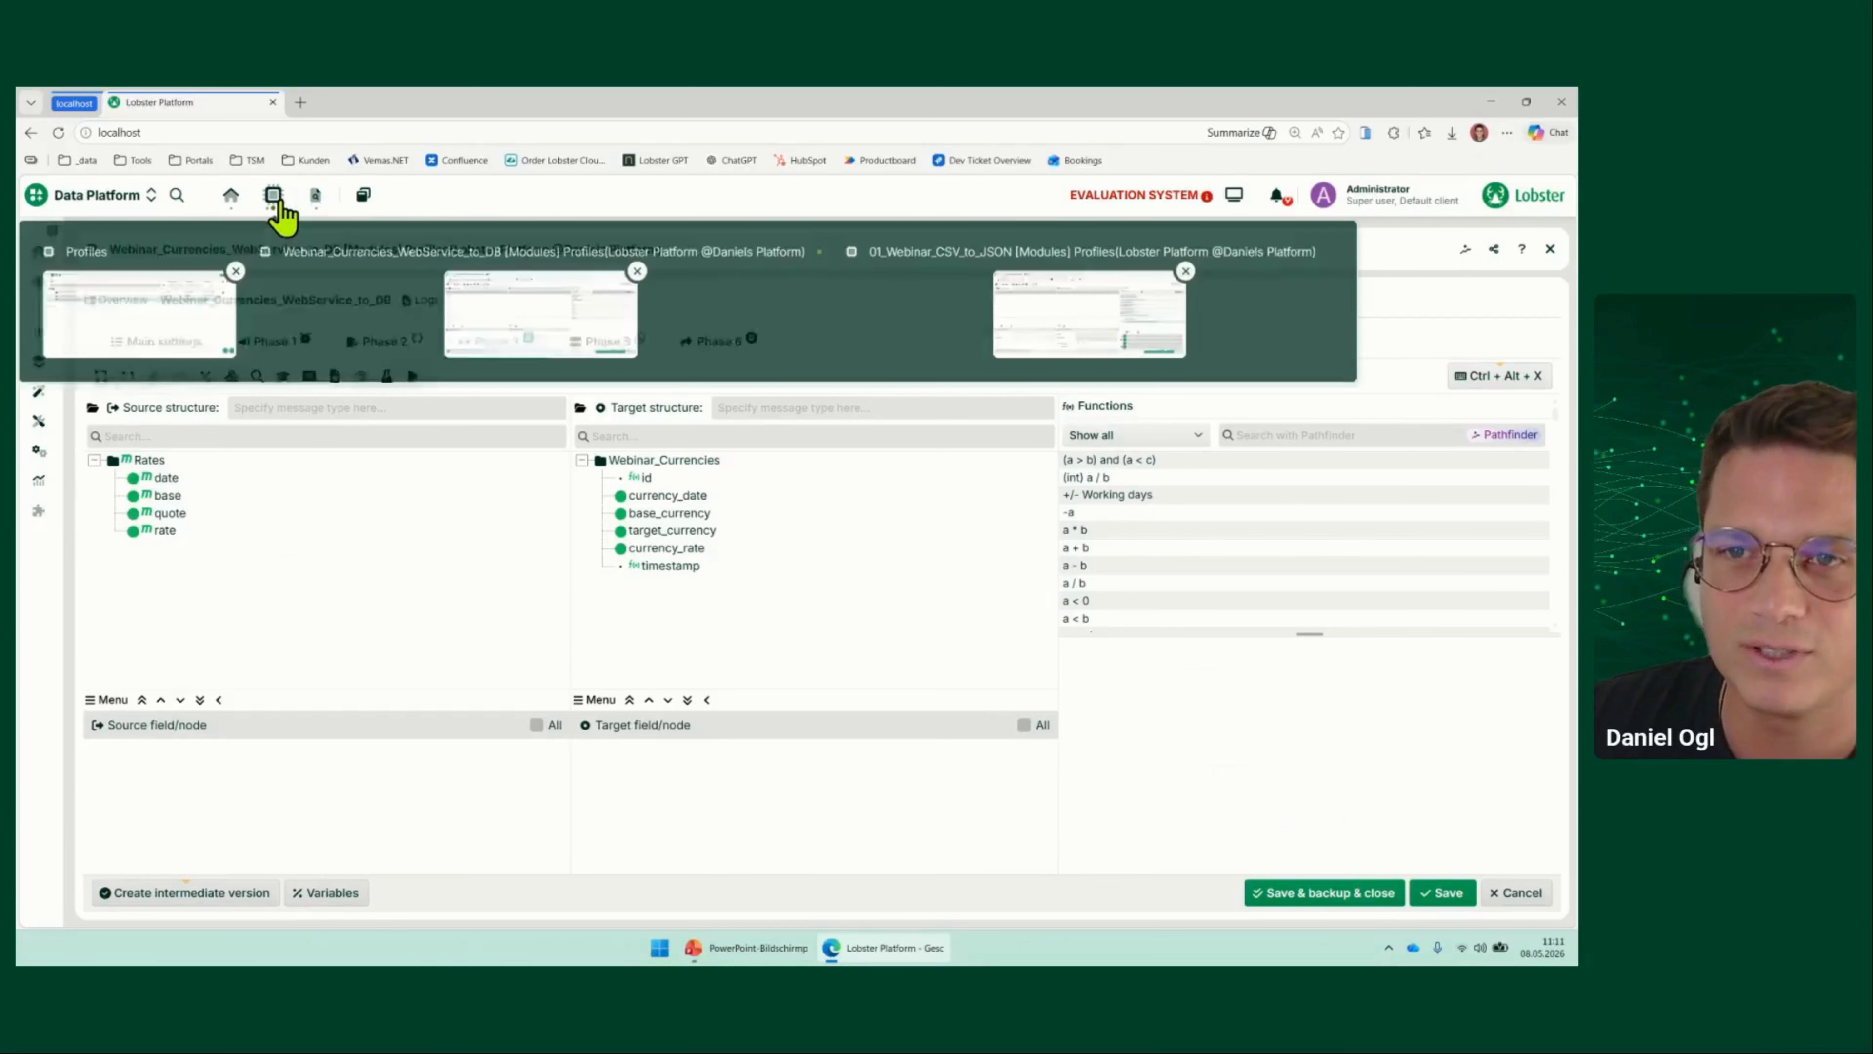
pyautogui.click(1107, 346)
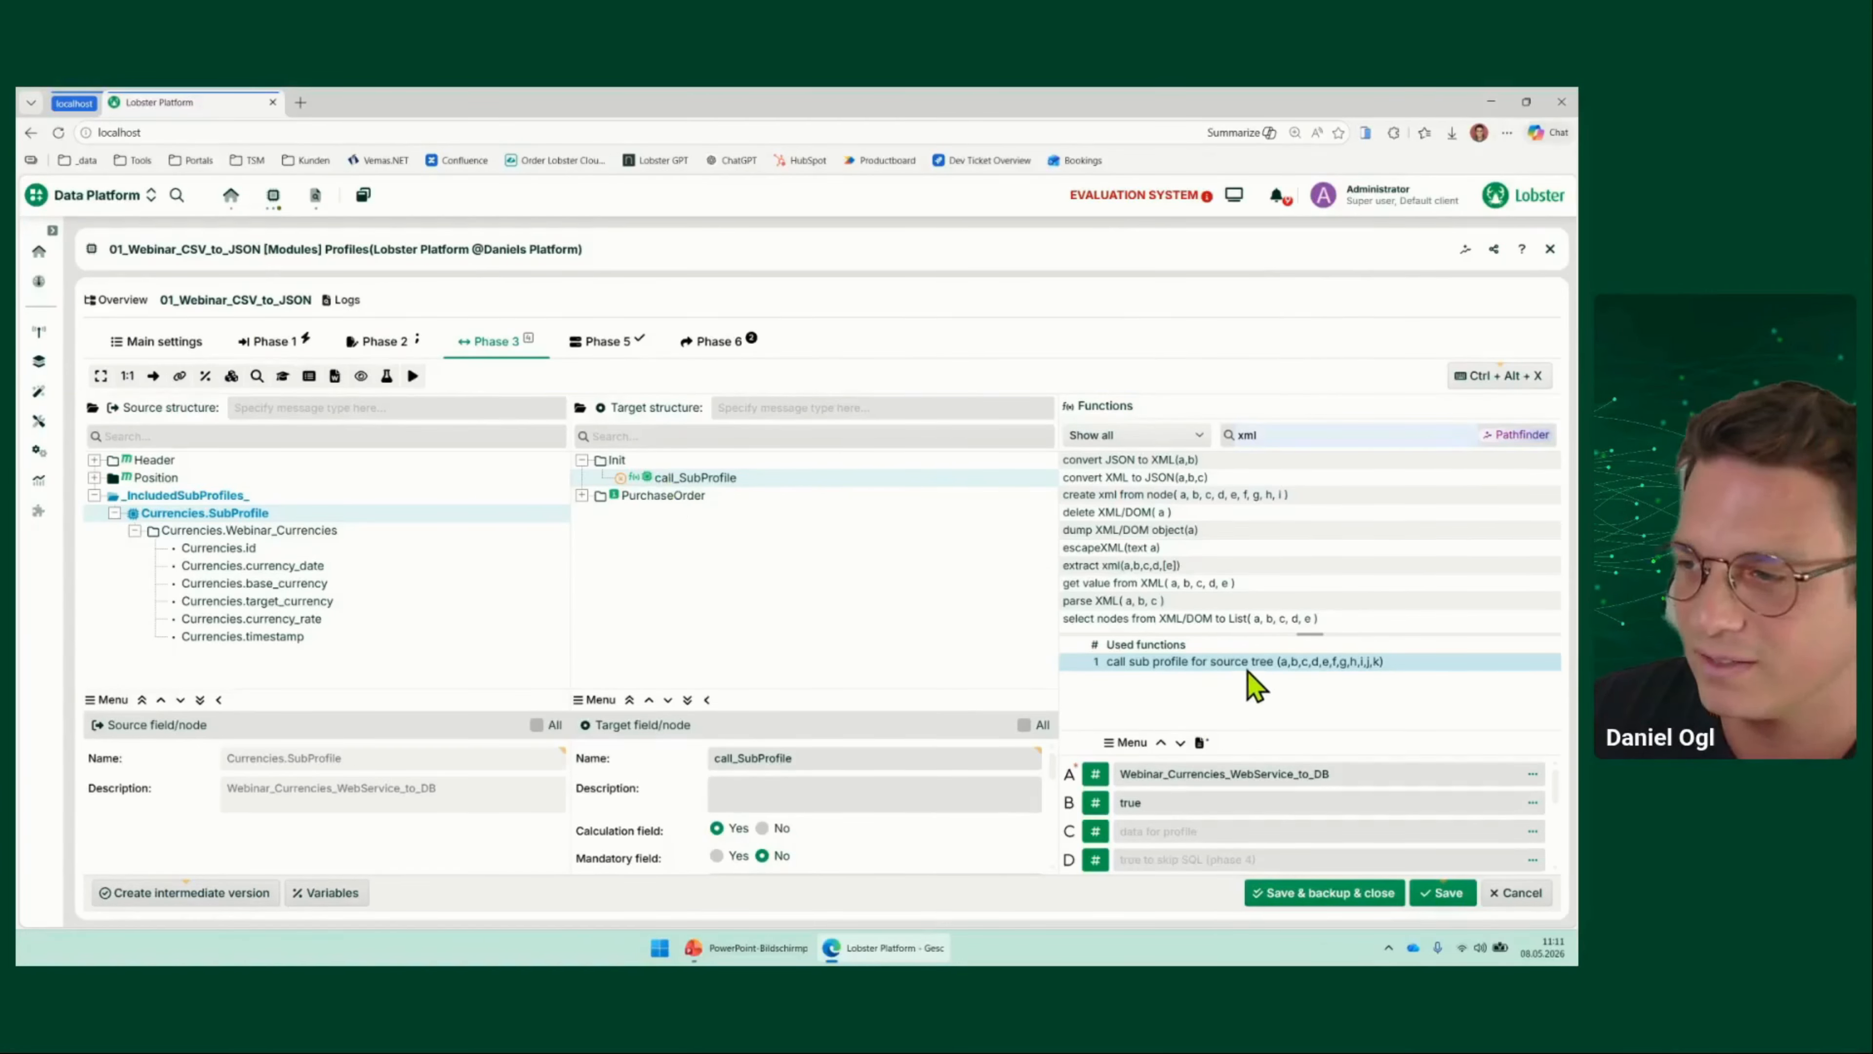
# Set parameter D (skip SQL, phase 4) of the call sub profile for source tree function to true
pyautogui.moveTo(1248, 673)
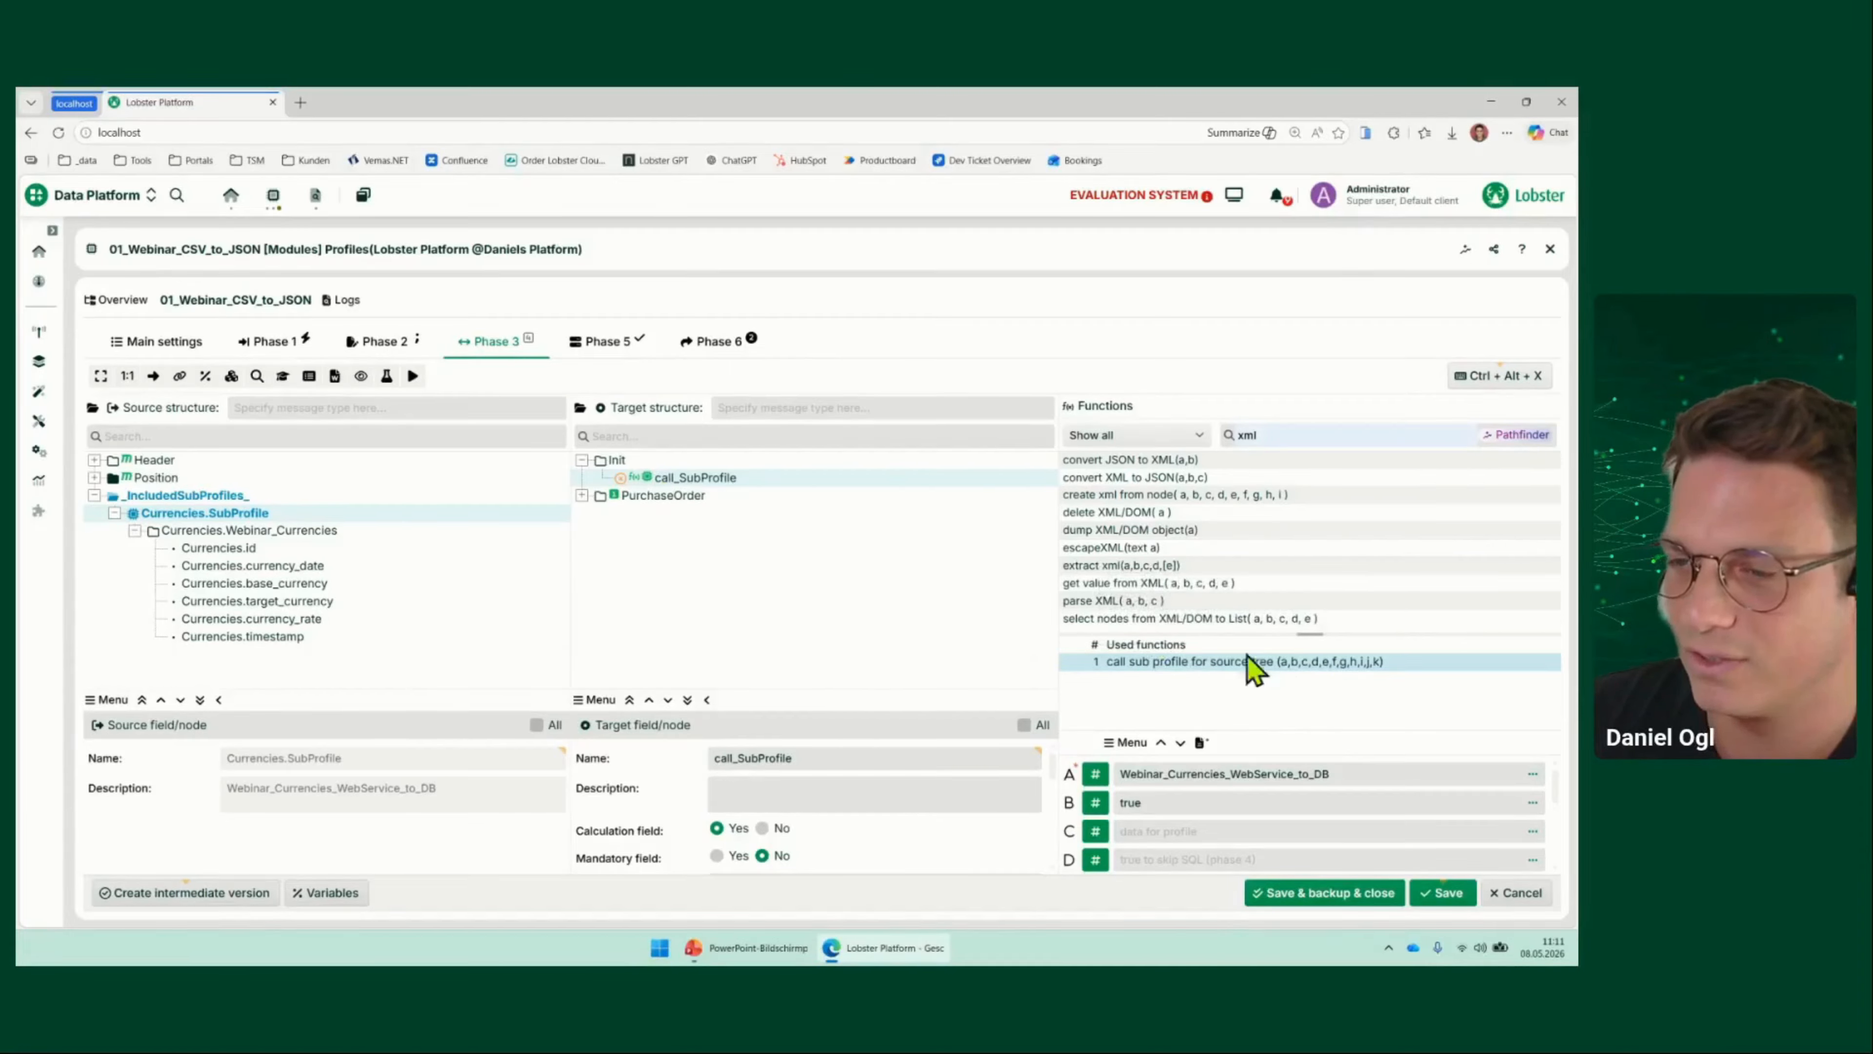
pyautogui.moveTo(1302, 640); pyautogui.dragTo(1311, 542)
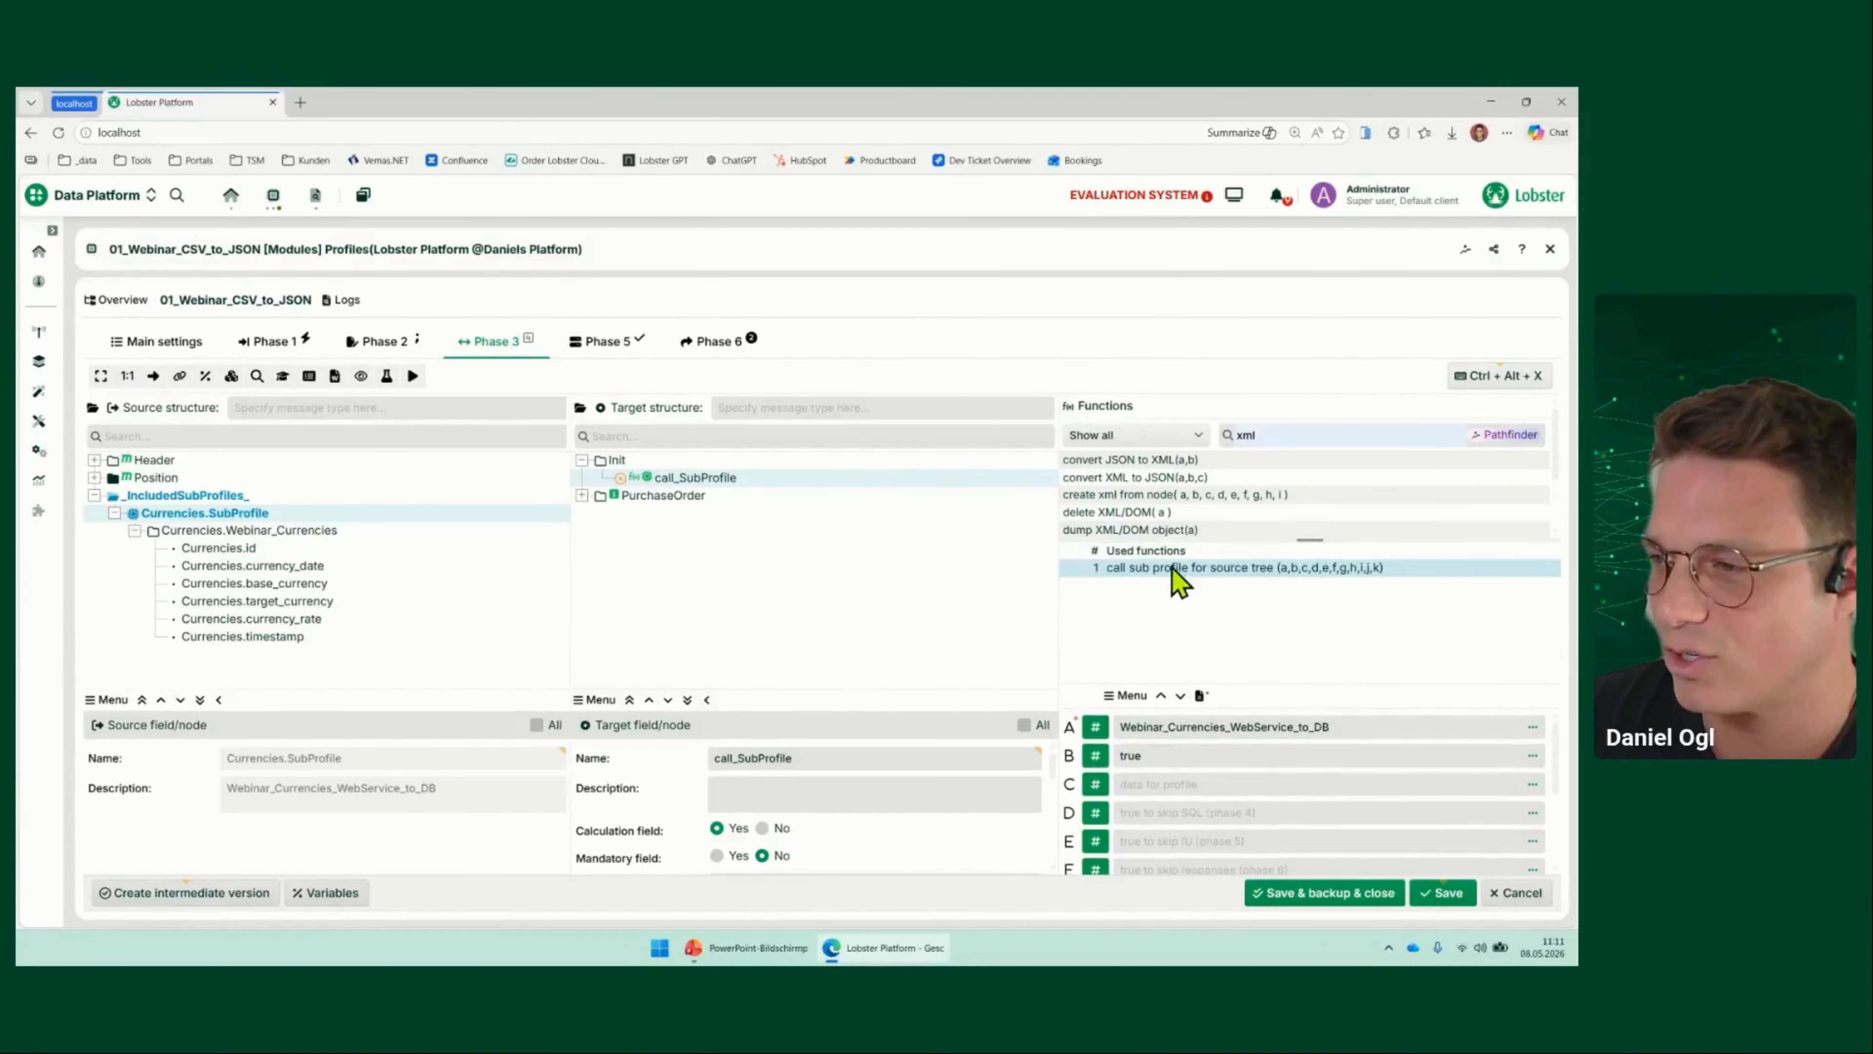
pyautogui.moveTo(1300, 710); pyautogui.dragTo(1301, 627)
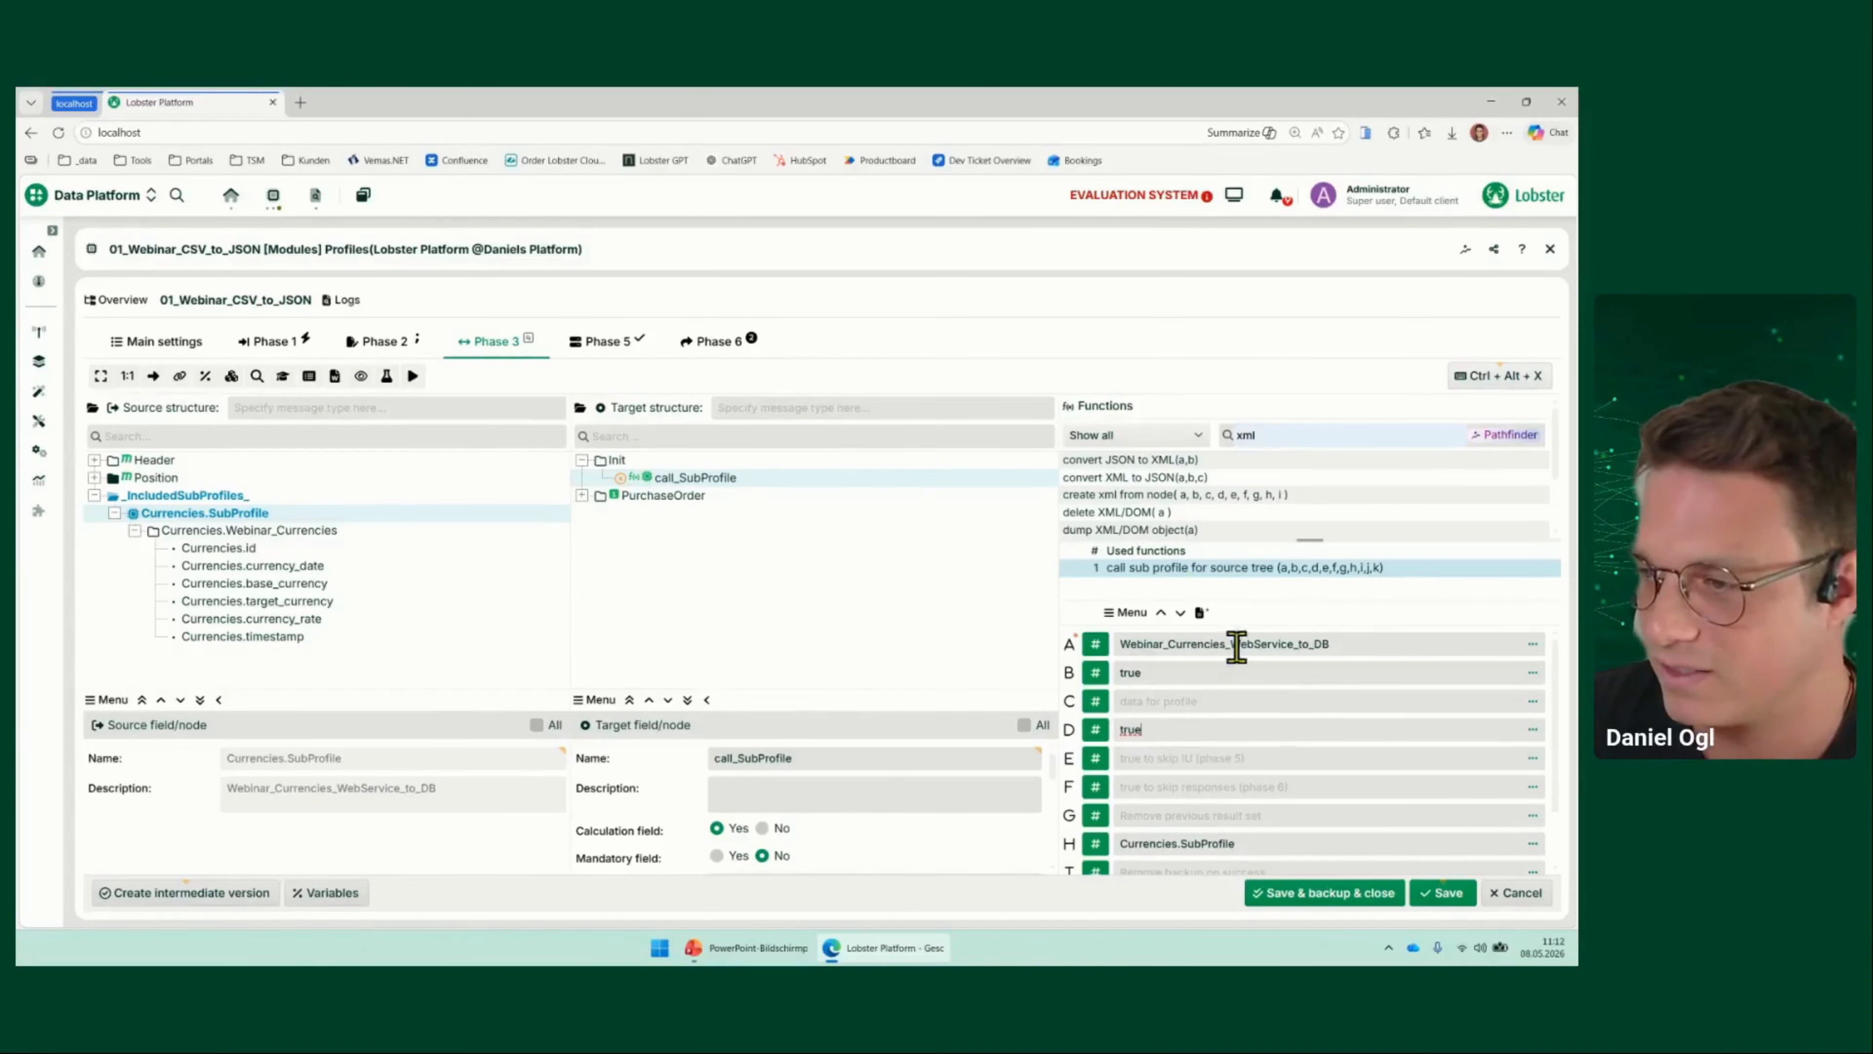
pyautogui.moveTo(1310, 629); pyautogui.dragTo(1305, 694)
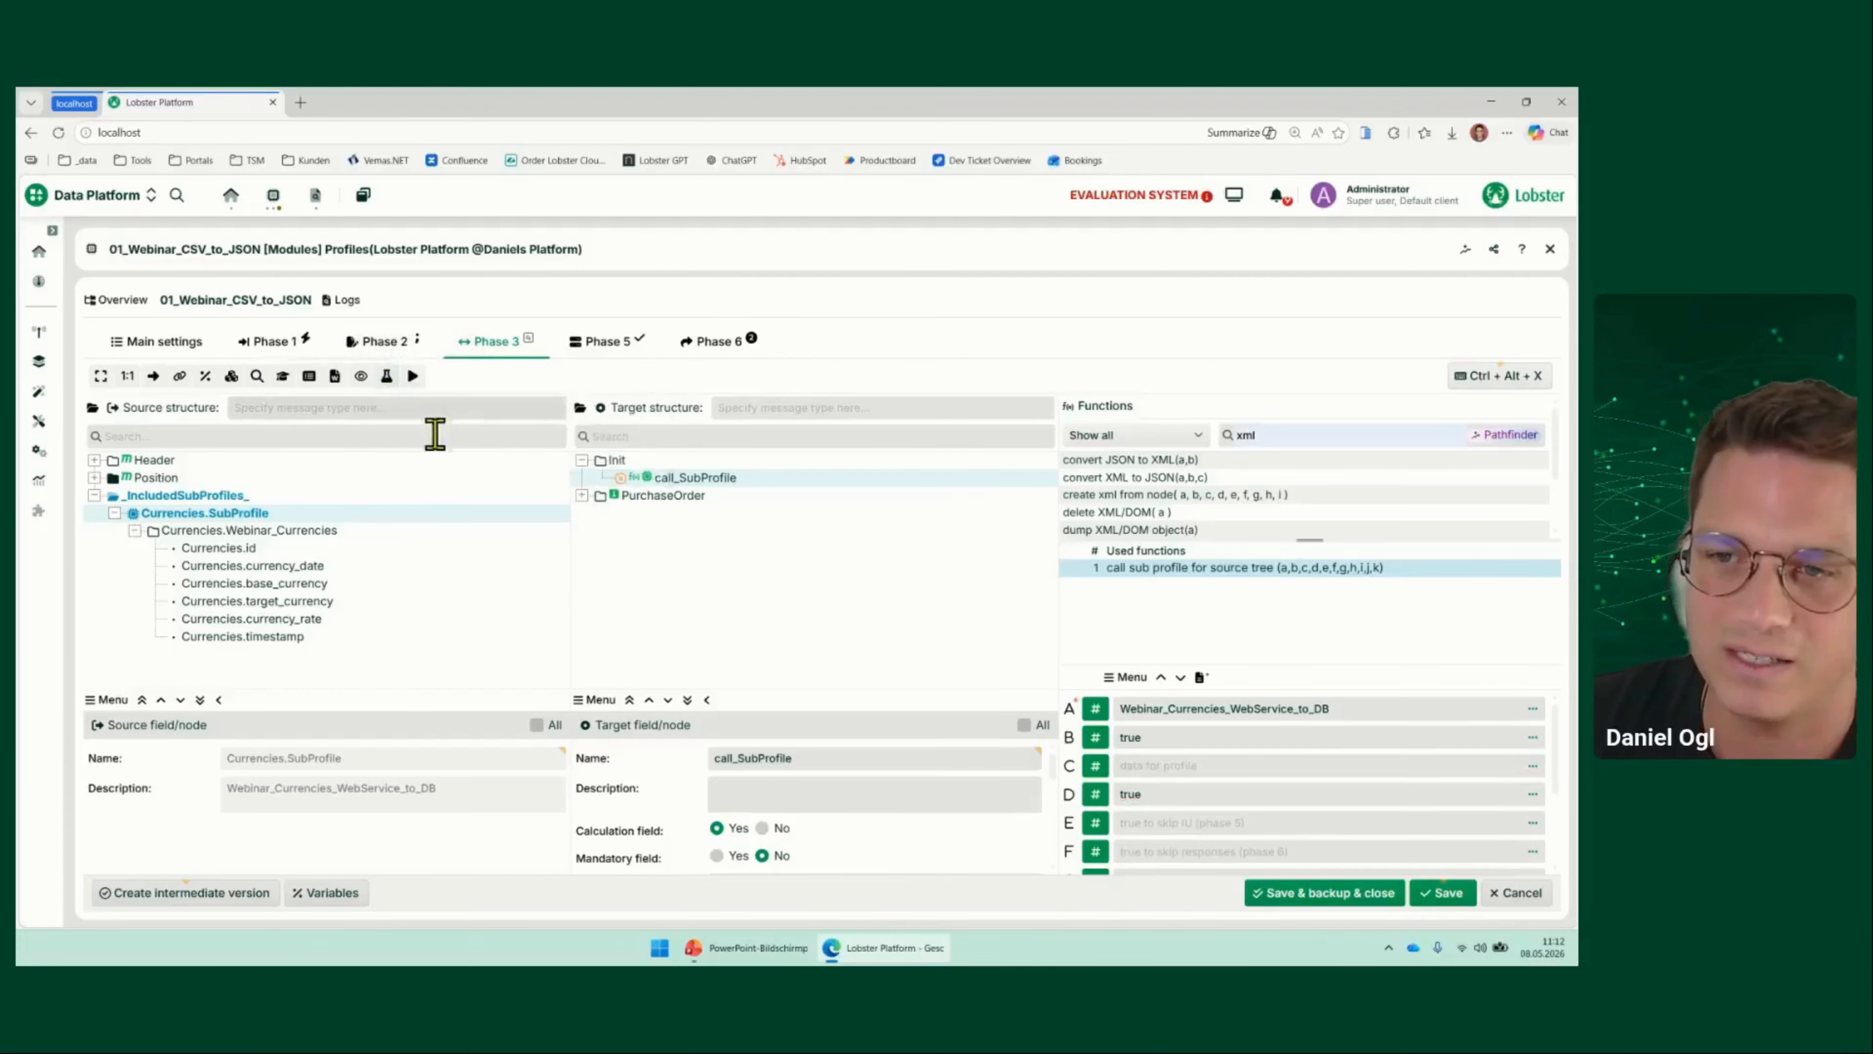
# Run a mapping test with ORDERS_Training.csv, filling the source tree and moving the test window clear of the source structure
pyautogui.click(386, 376)
pyautogui.click(413, 459)
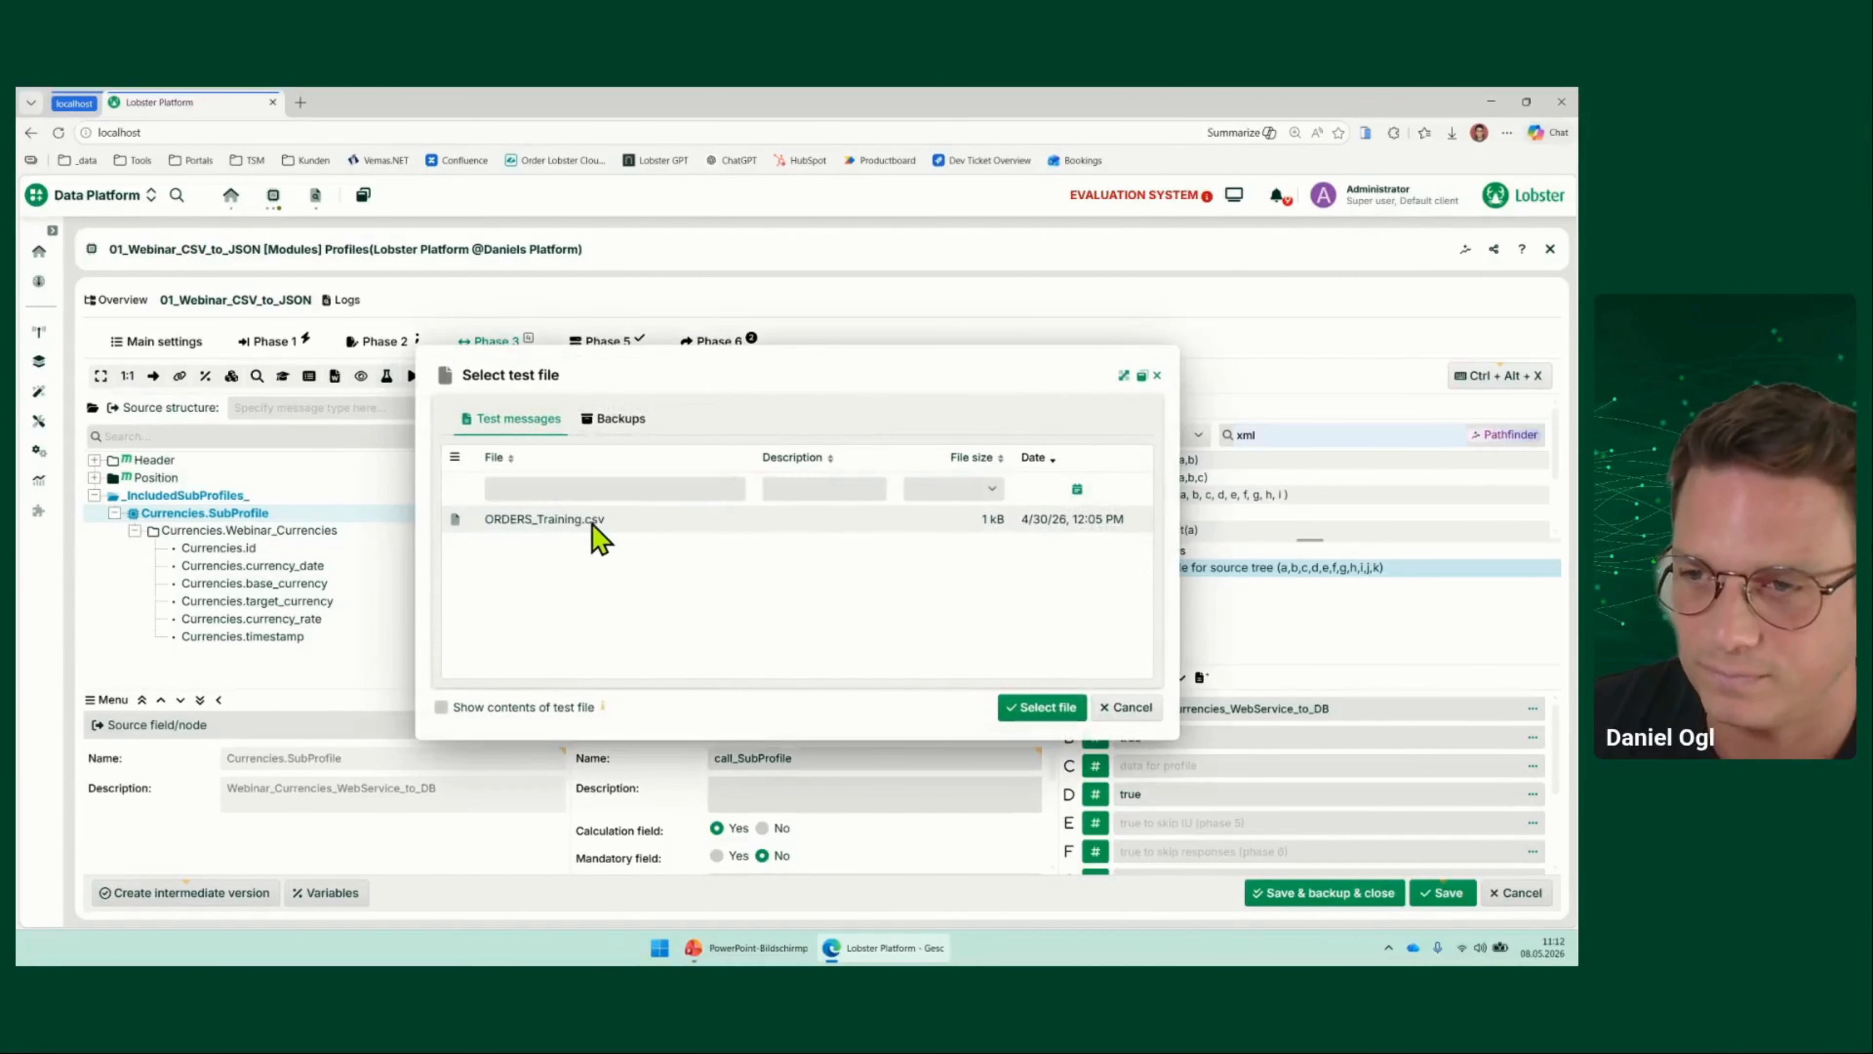
pyautogui.click(591, 522)
pyautogui.click(1042, 709)
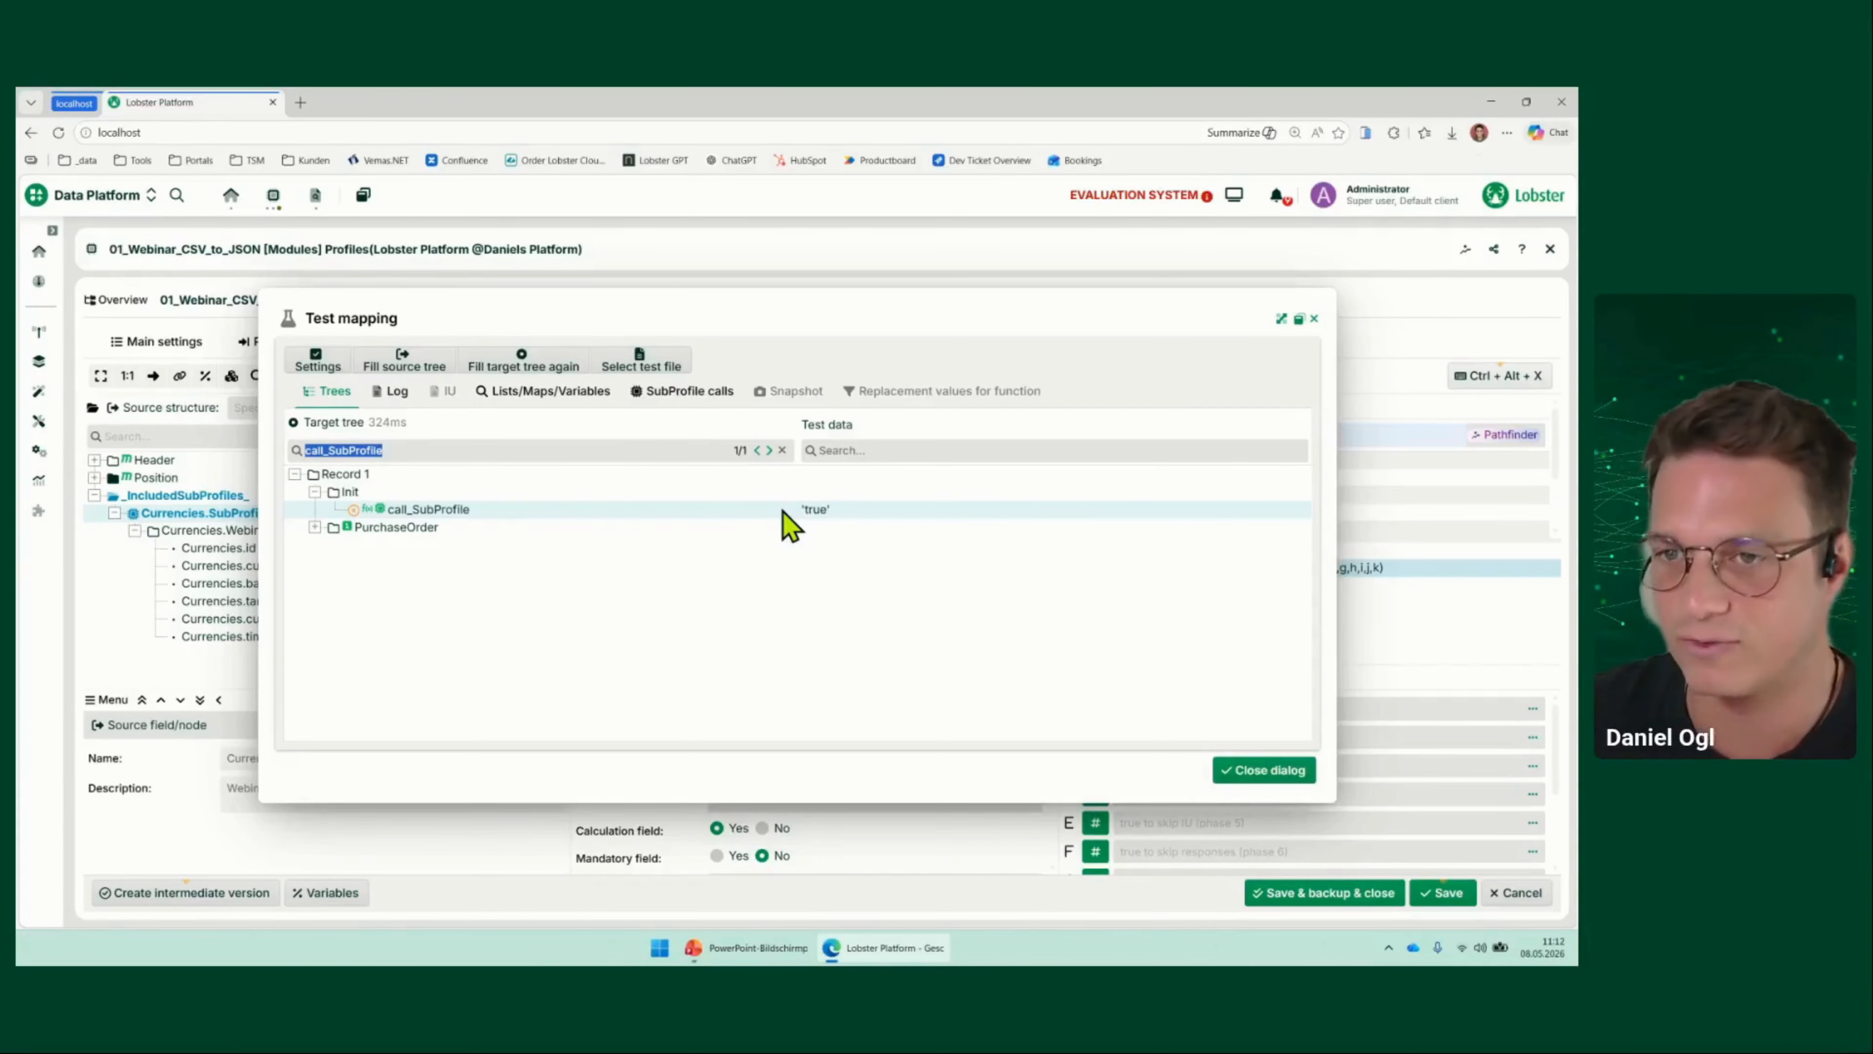
pyautogui.click(428, 369)
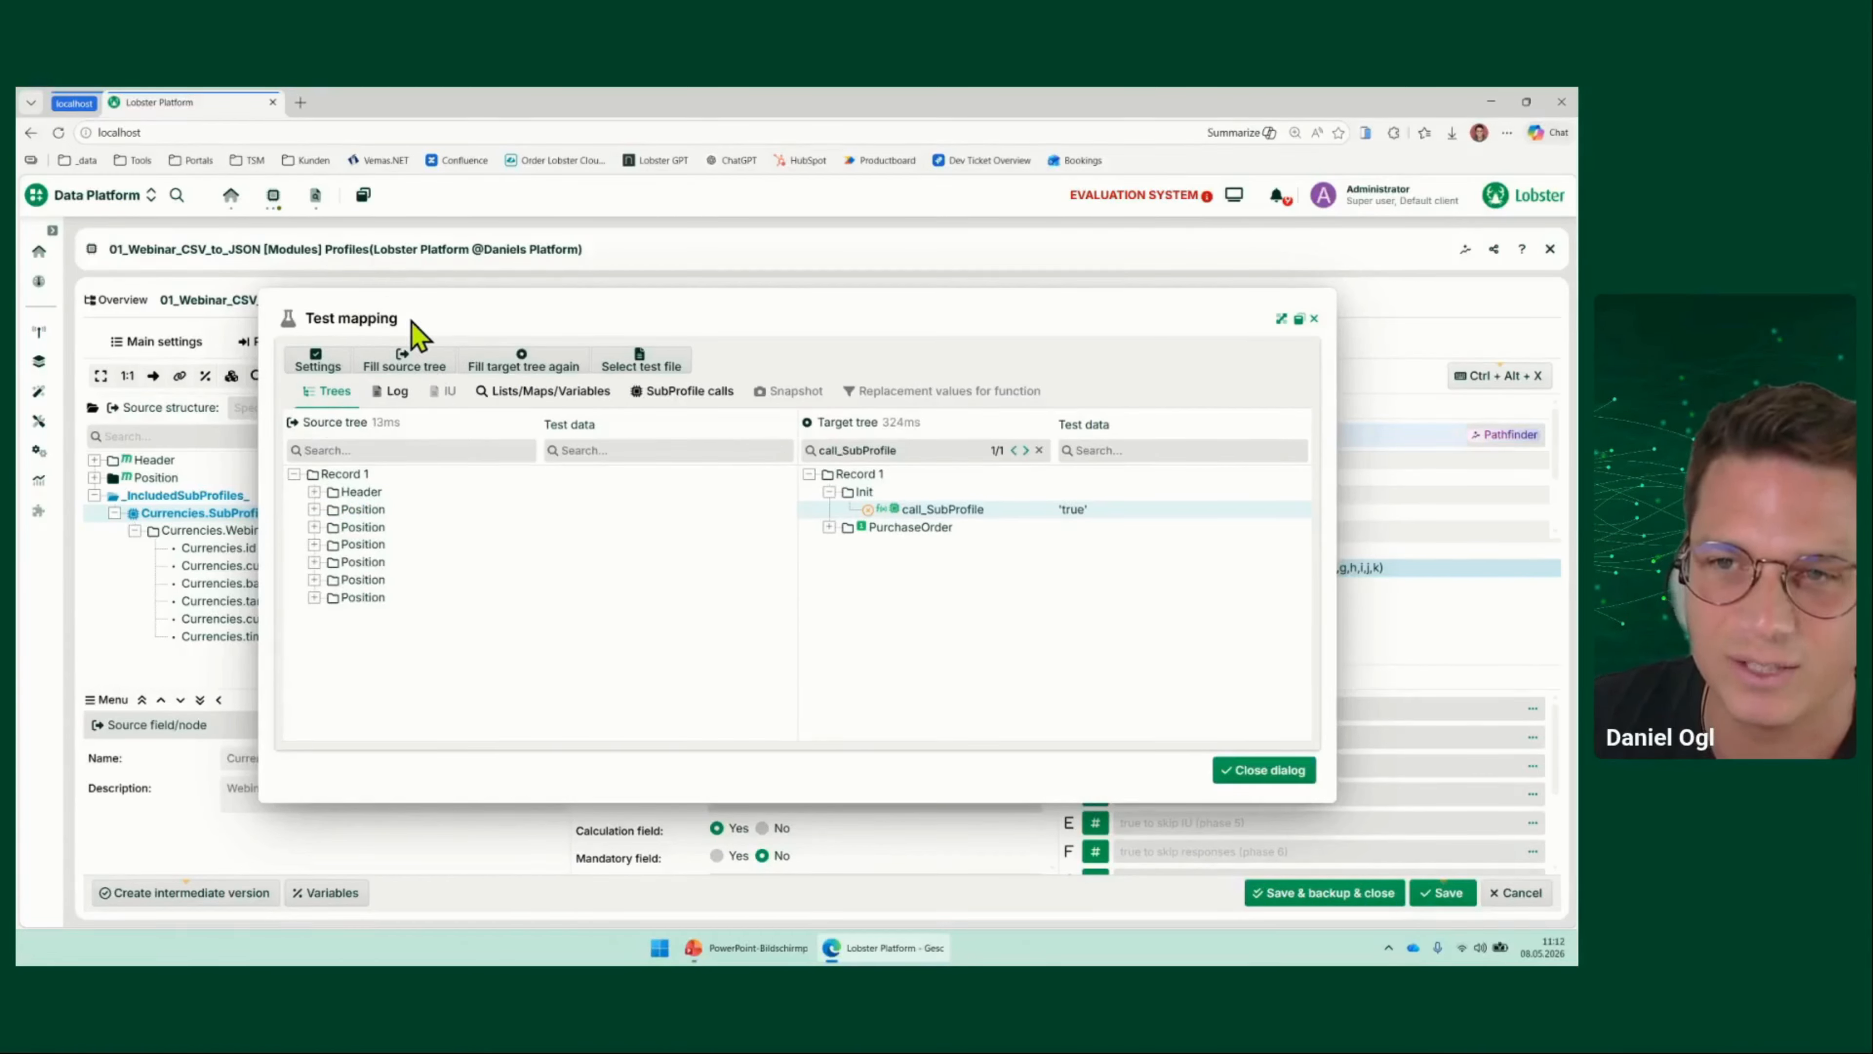
pyautogui.moveTo(415, 335); pyautogui.dragTo(561, 338)
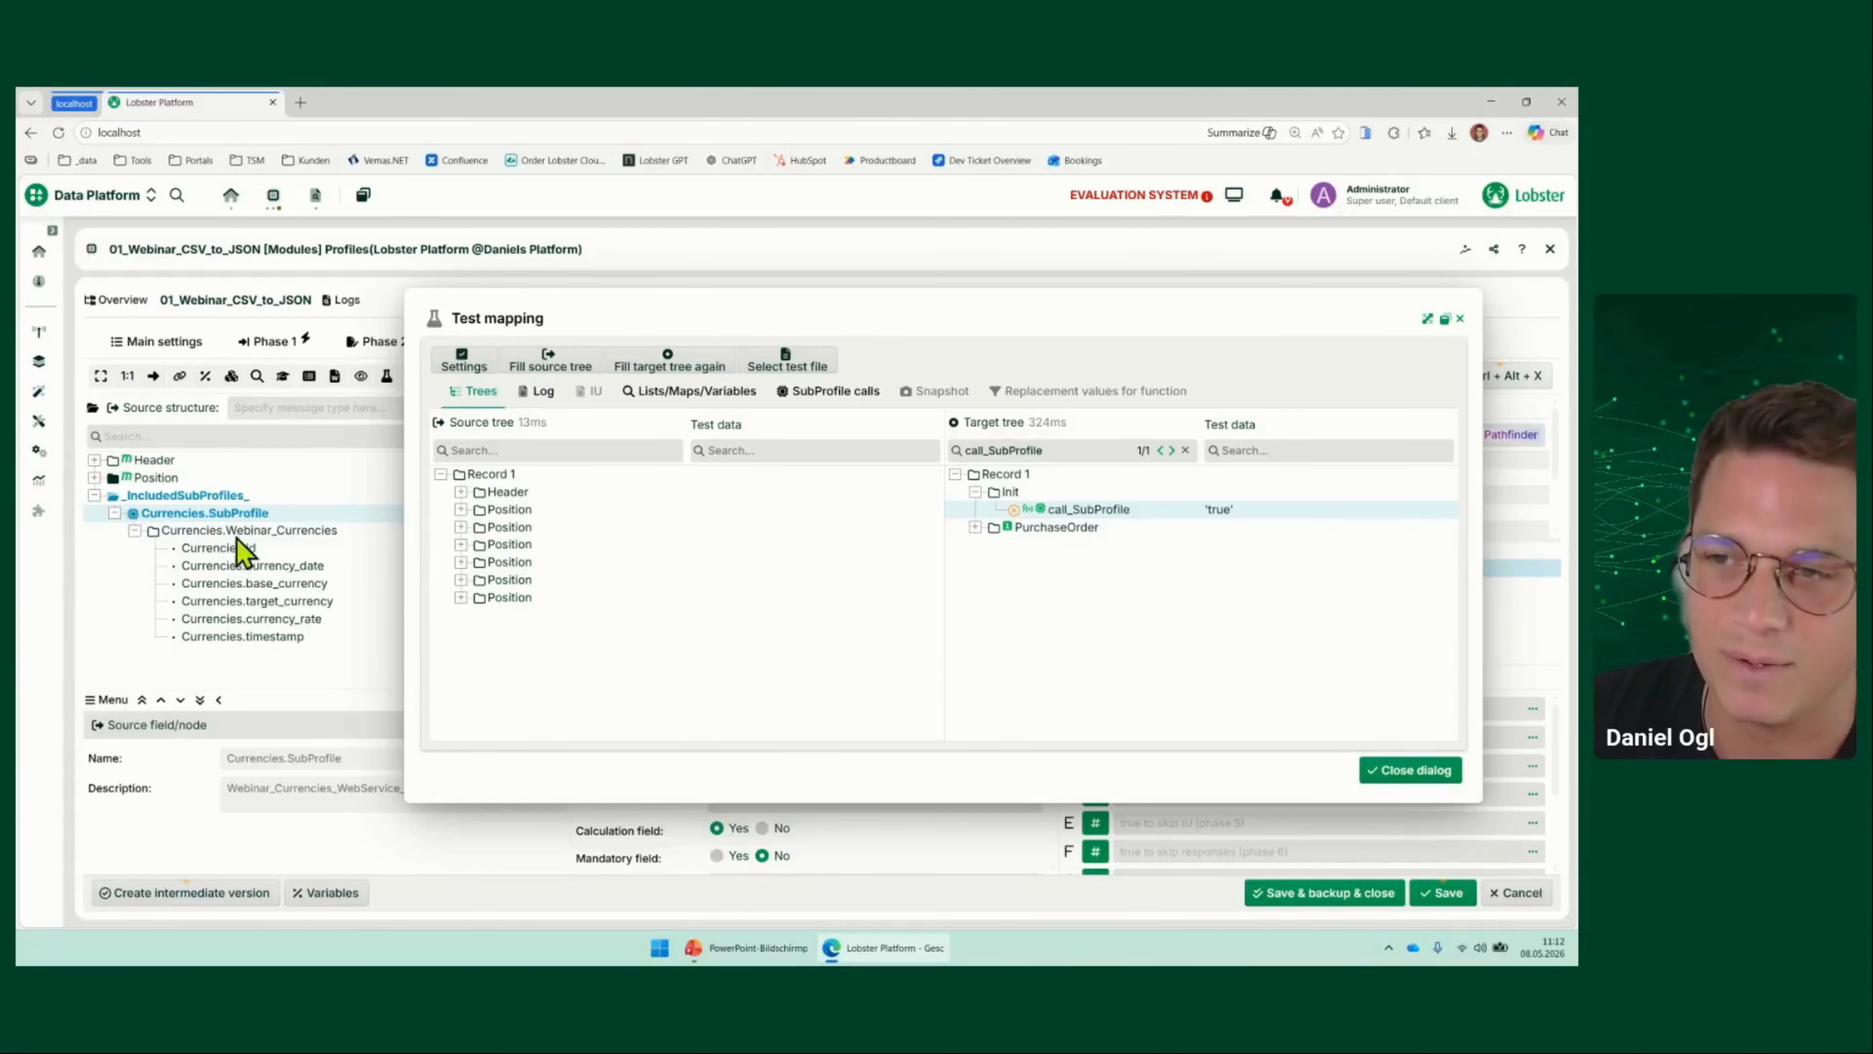
# Examine the currency records returned by the subprofile call in the mapping test, and close the test results
pyautogui.moveTo(767, 395)
pyautogui.mouseDown()
pyautogui.moveTo(817, 432)
pyautogui.moveTo(896, 427)
pyautogui.moveTo(882, 372)
pyautogui.moveTo(775, 384)
pyautogui.mouseUp()
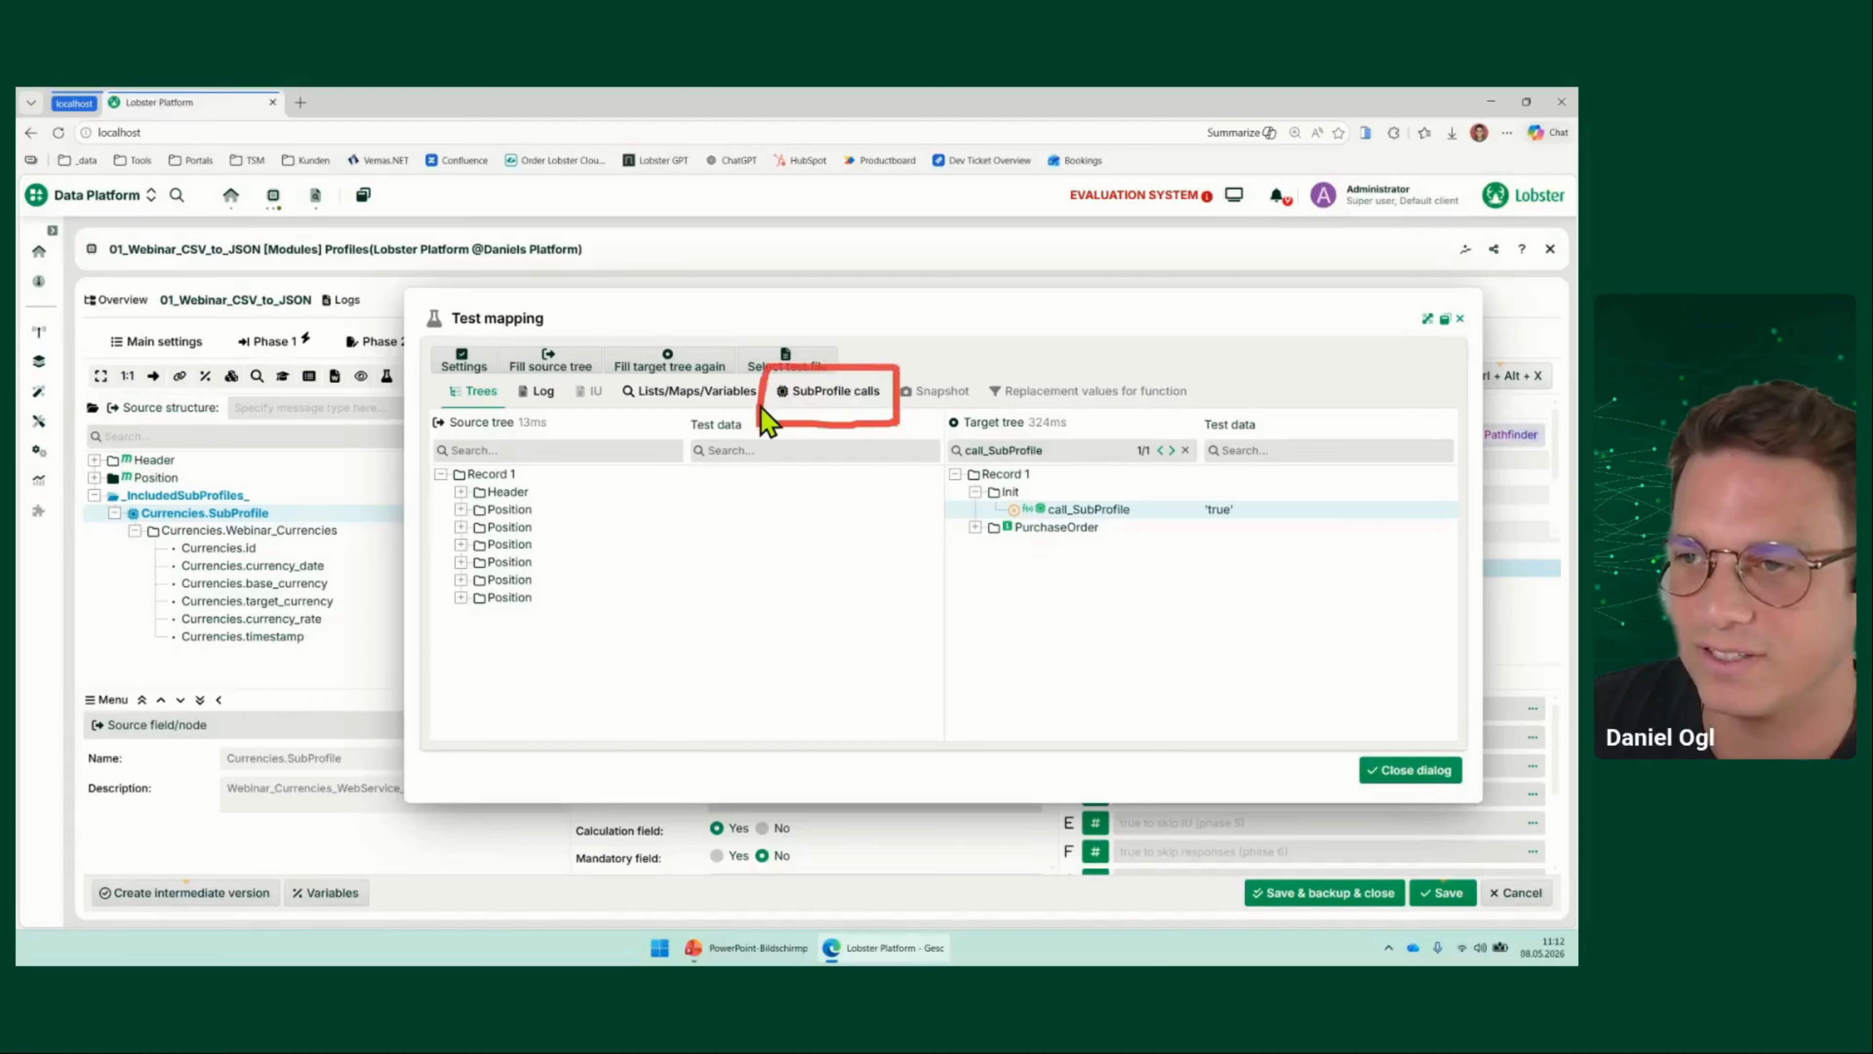
pyautogui.click(826, 397)
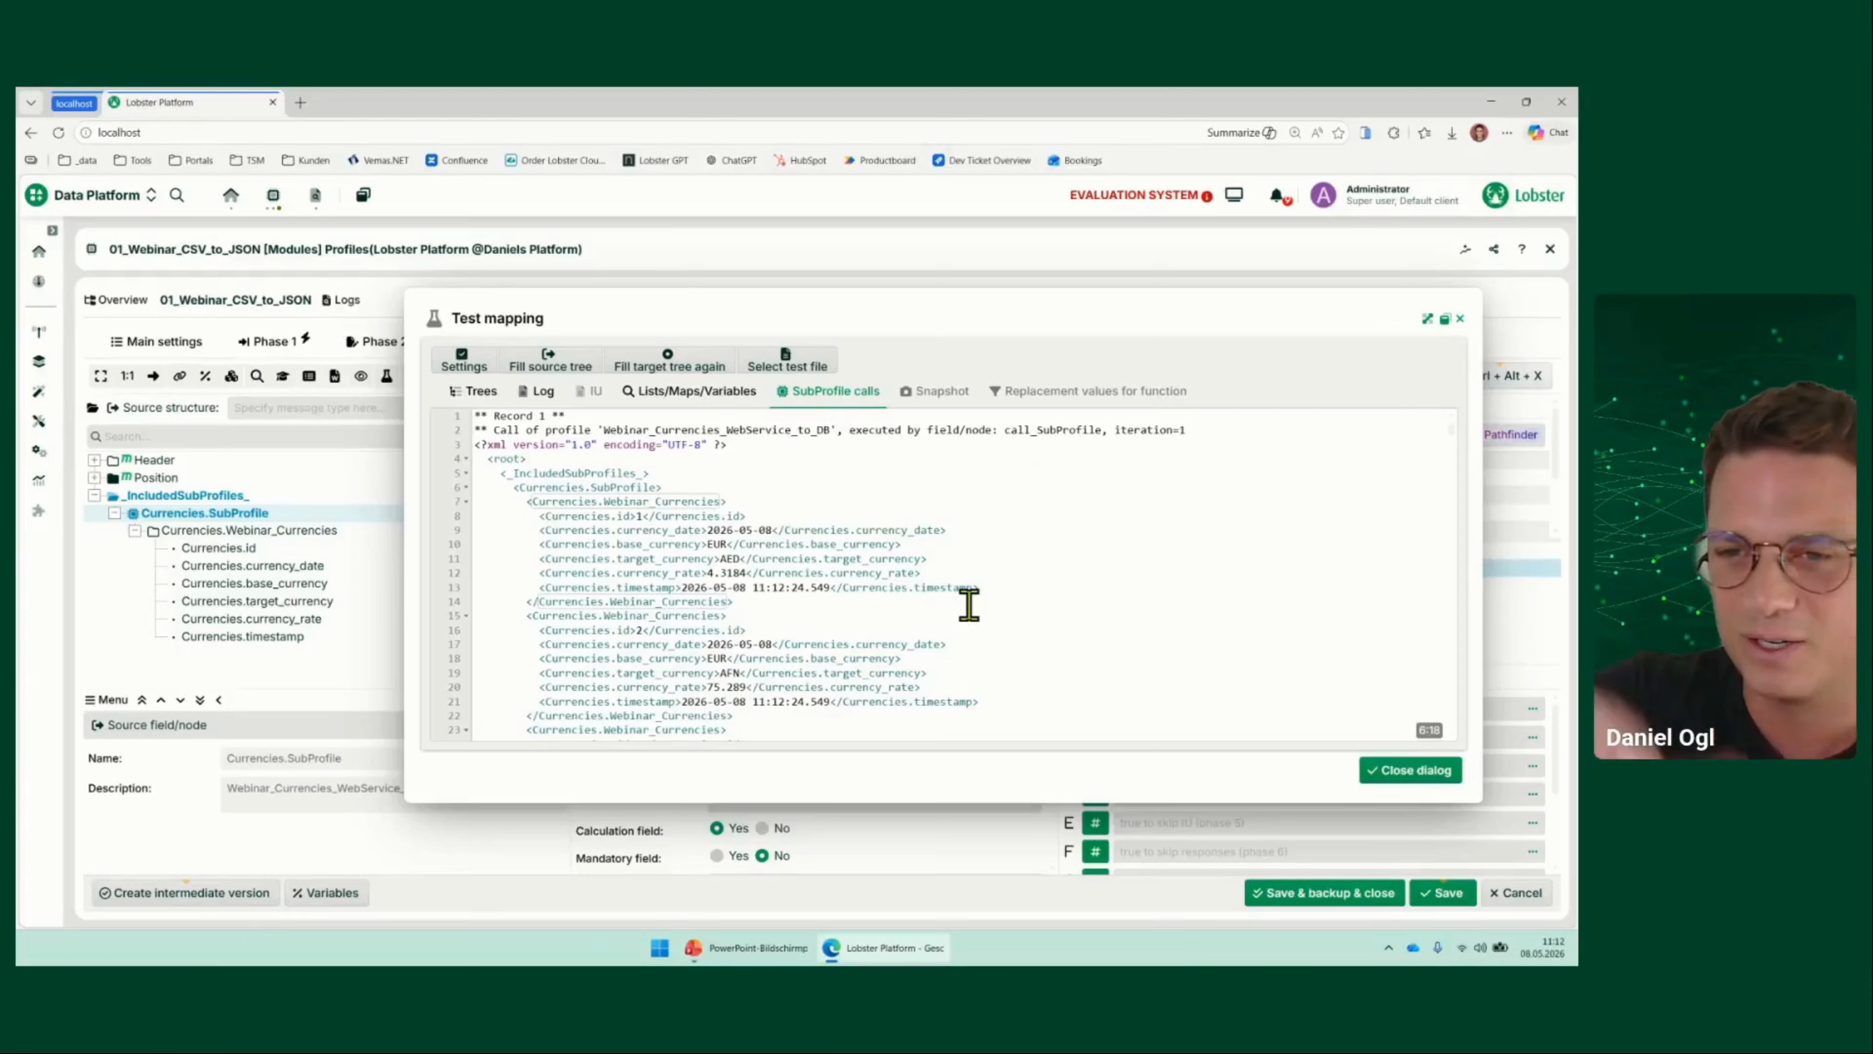
pyautogui.click(669, 588)
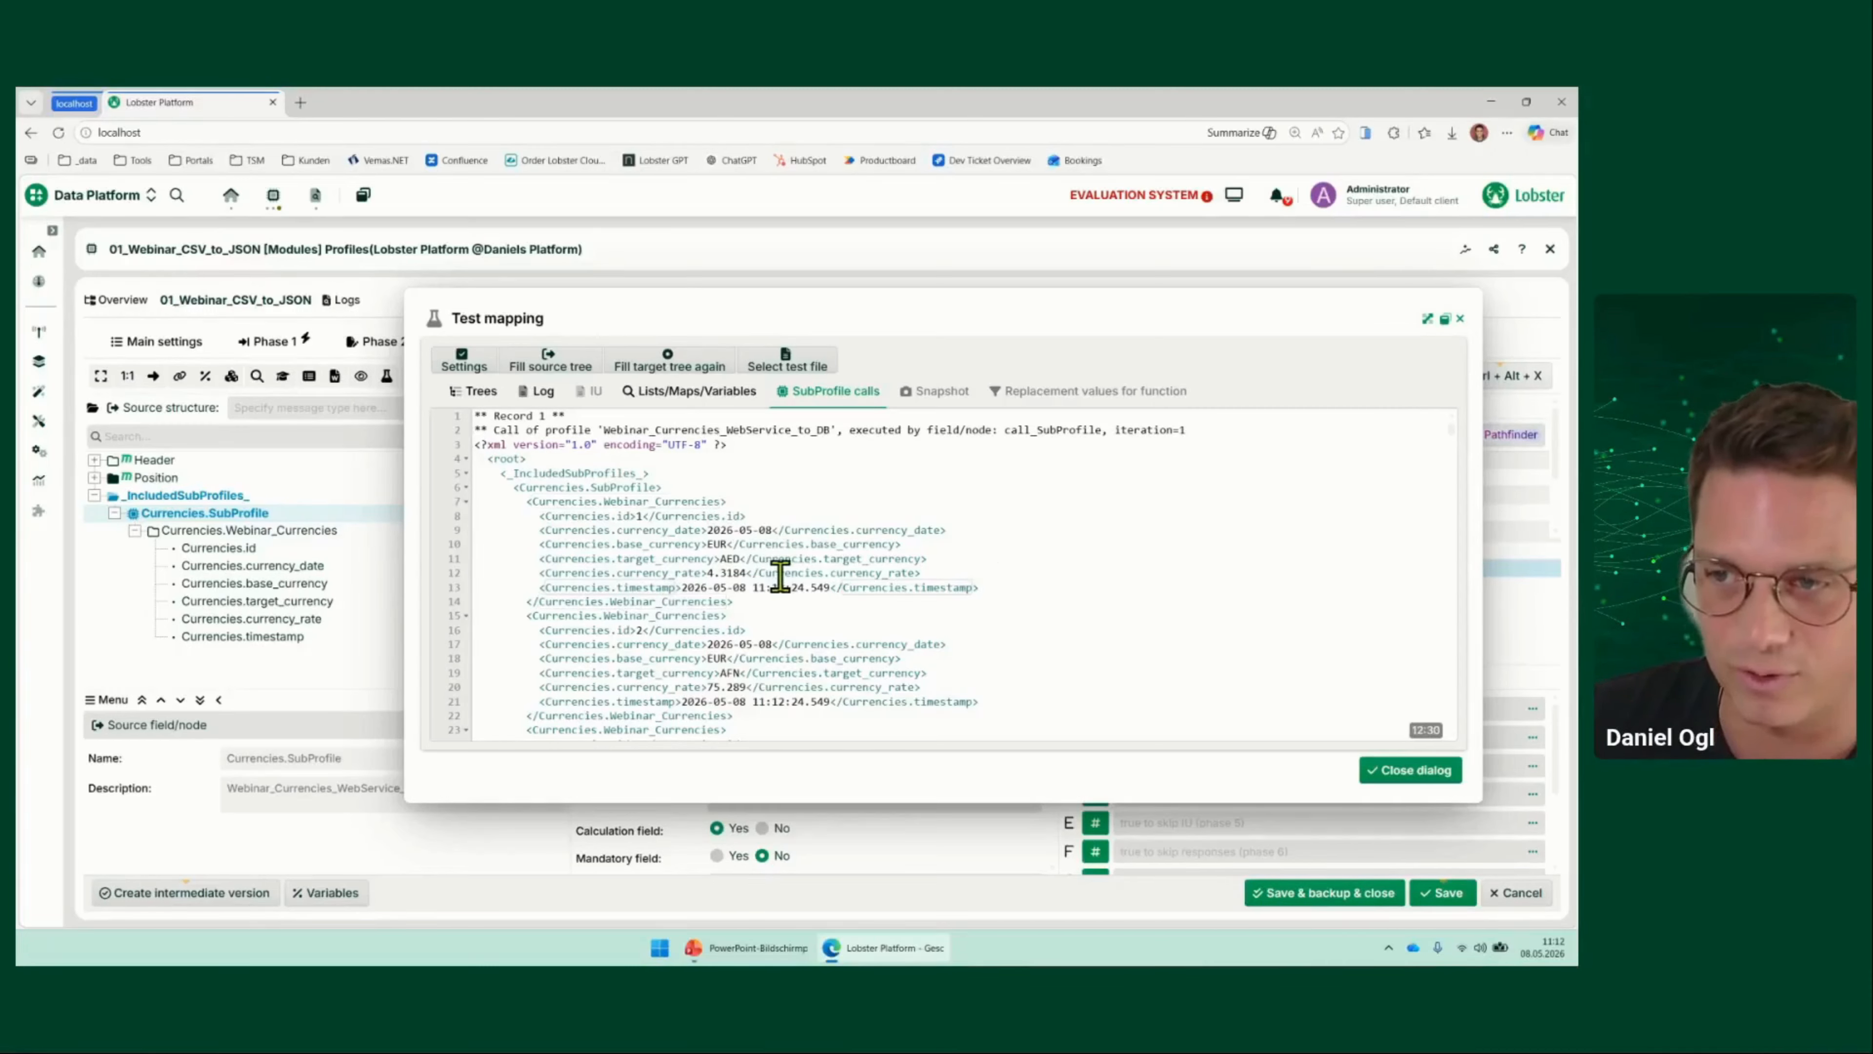
pyautogui.scroll(-2, 826, 616)
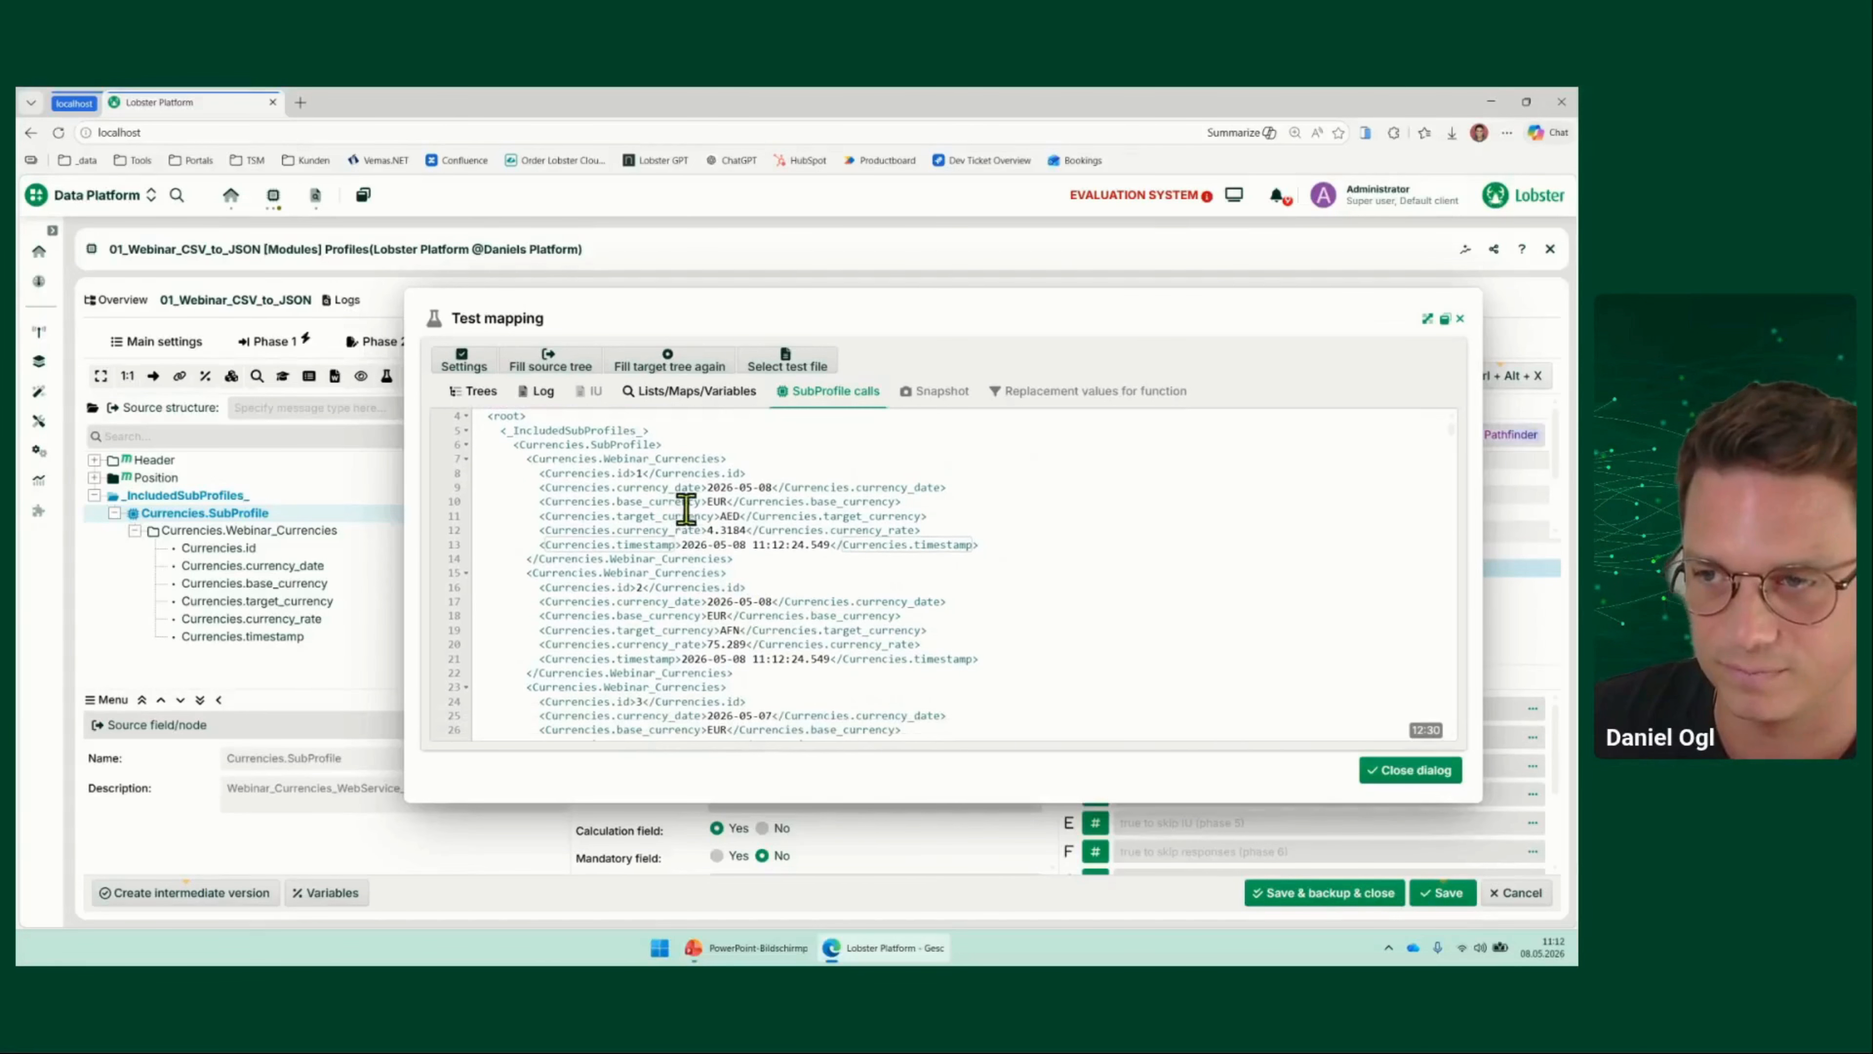
pyautogui.moveTo(689, 517); pyautogui.dragTo(764, 544)
pyautogui.click(741, 624)
pyautogui.click(695, 656)
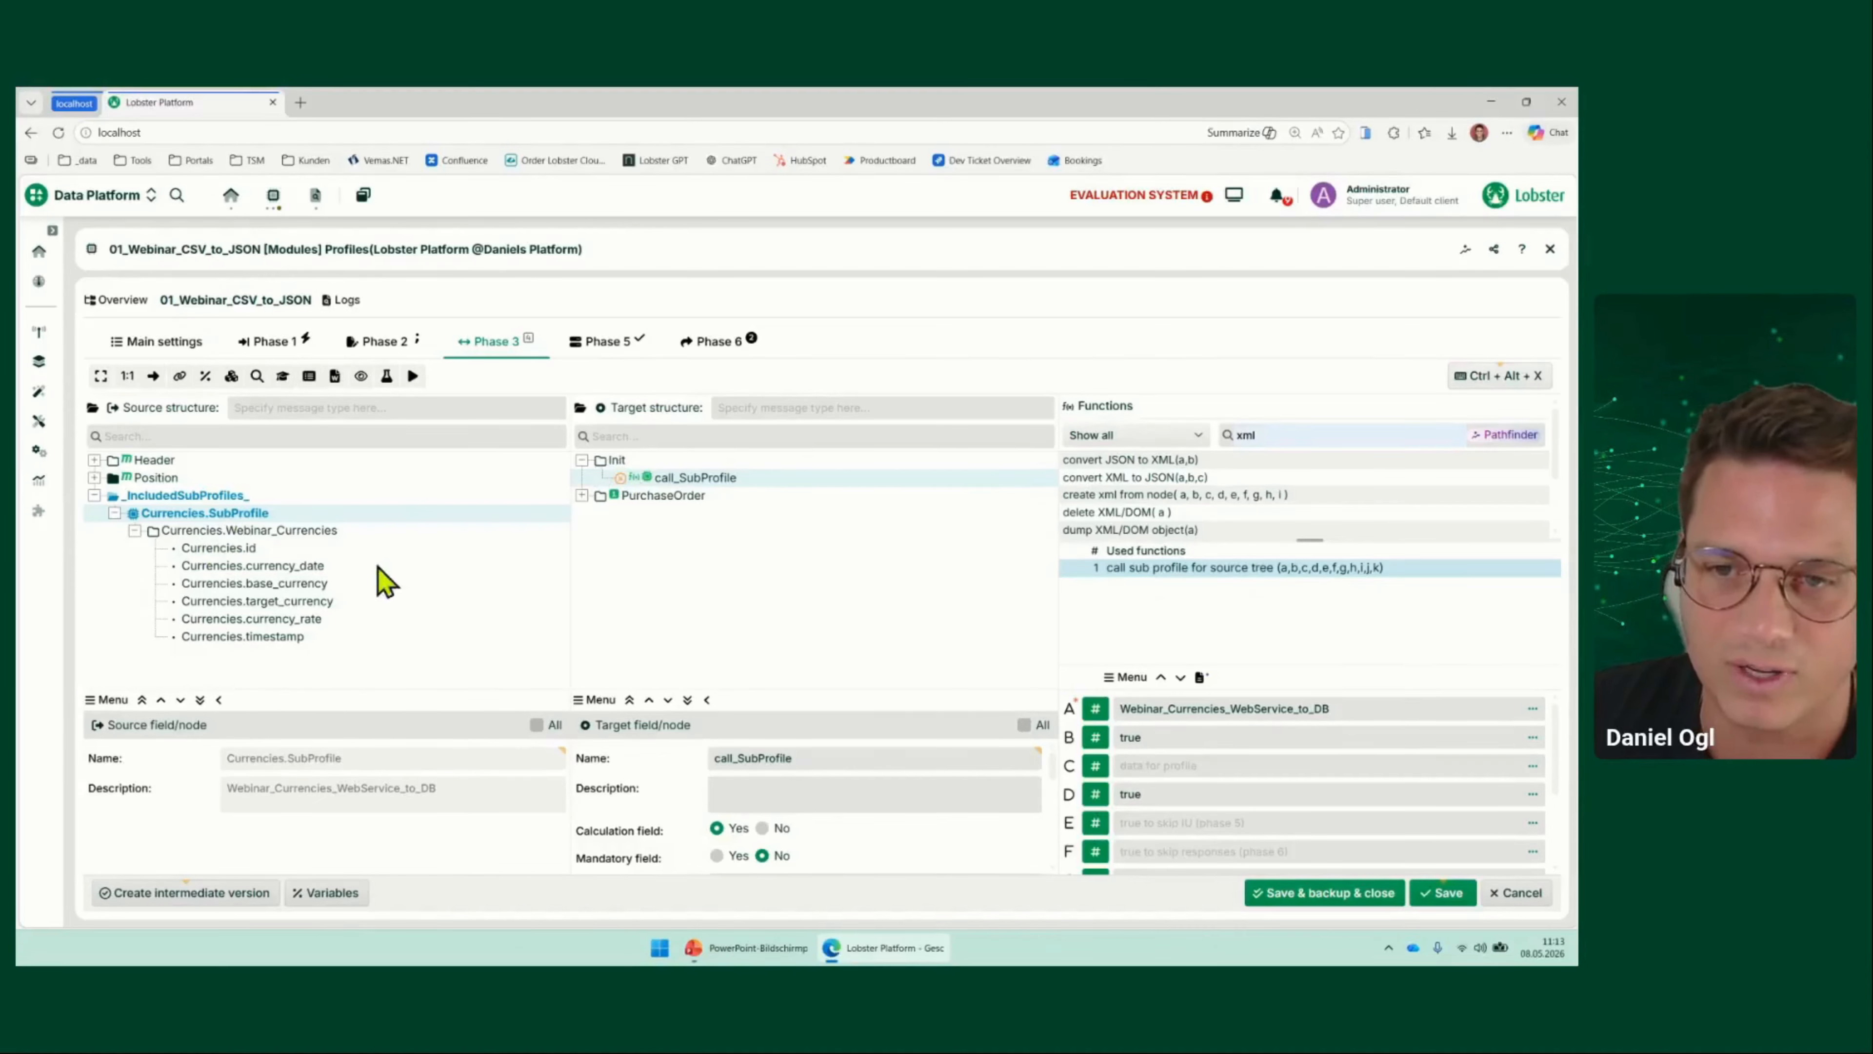
# Expand the Header source node and load ORDERS_Training.csv as visible test data in the source structure
pyautogui.click(616, 461)
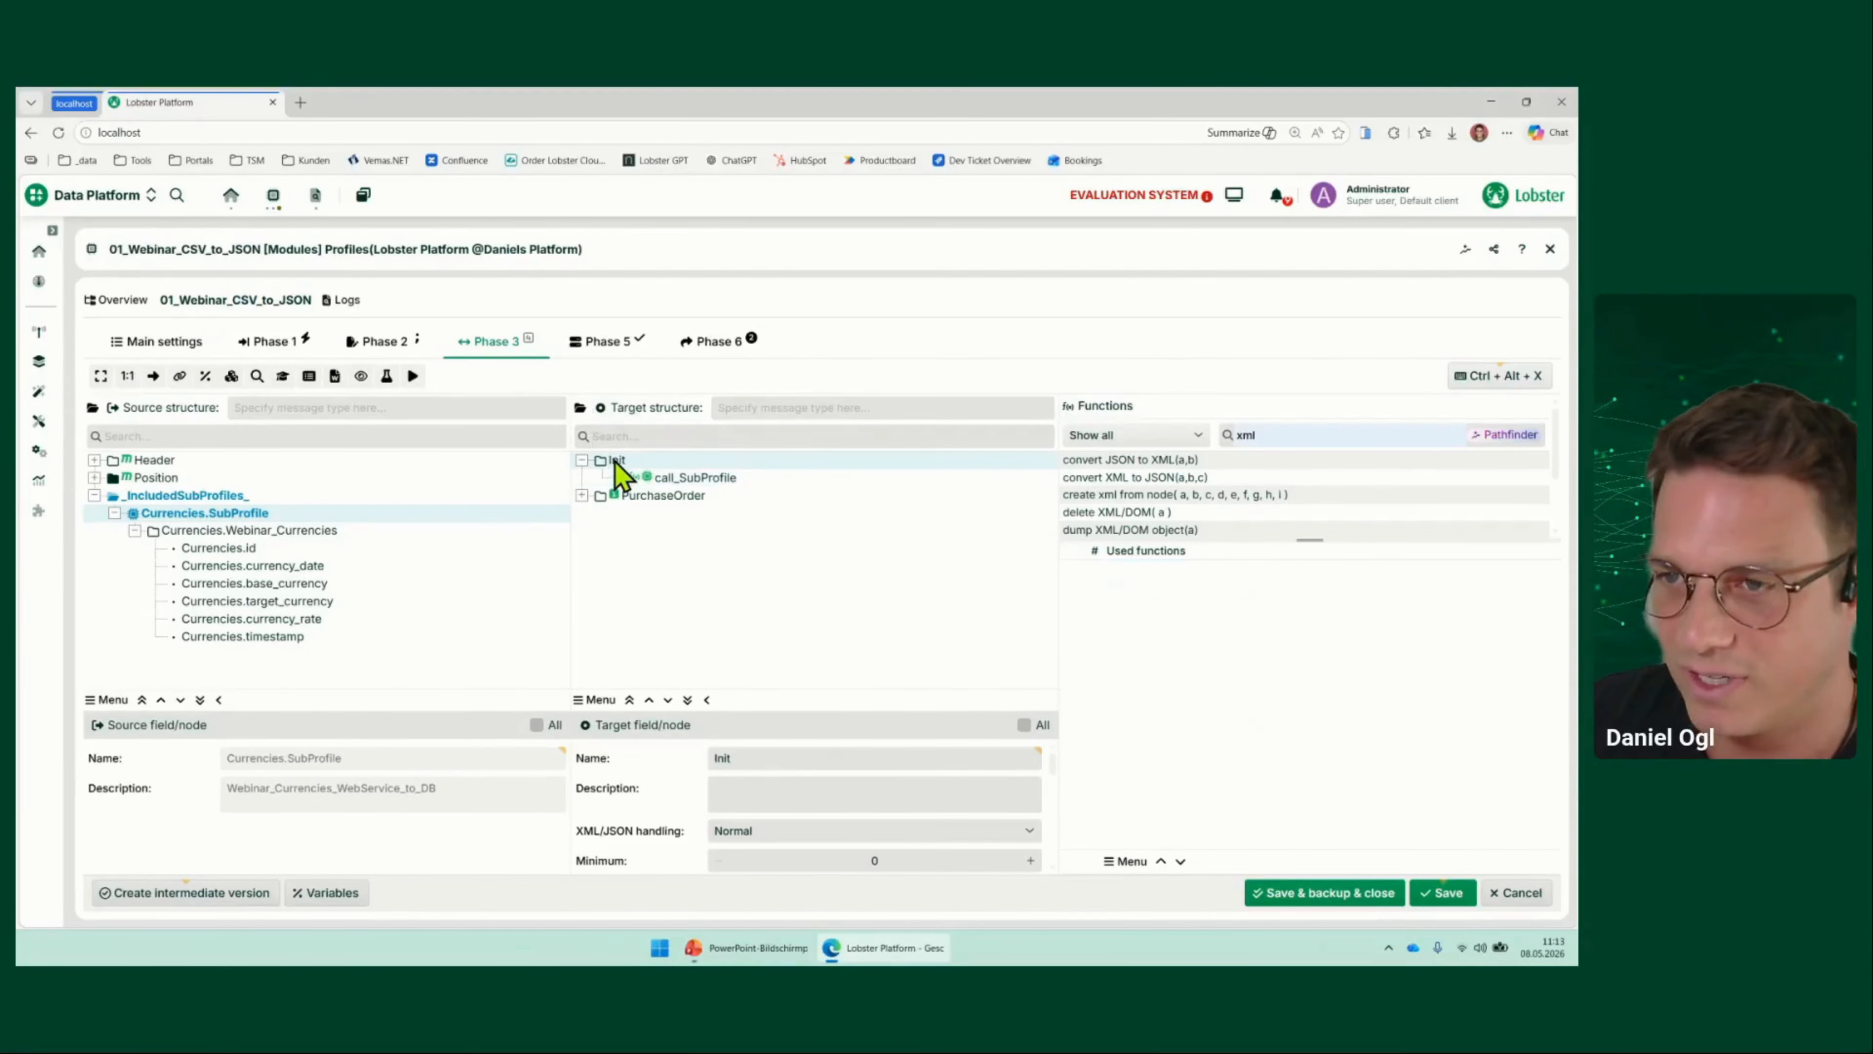
pyautogui.click(94, 461)
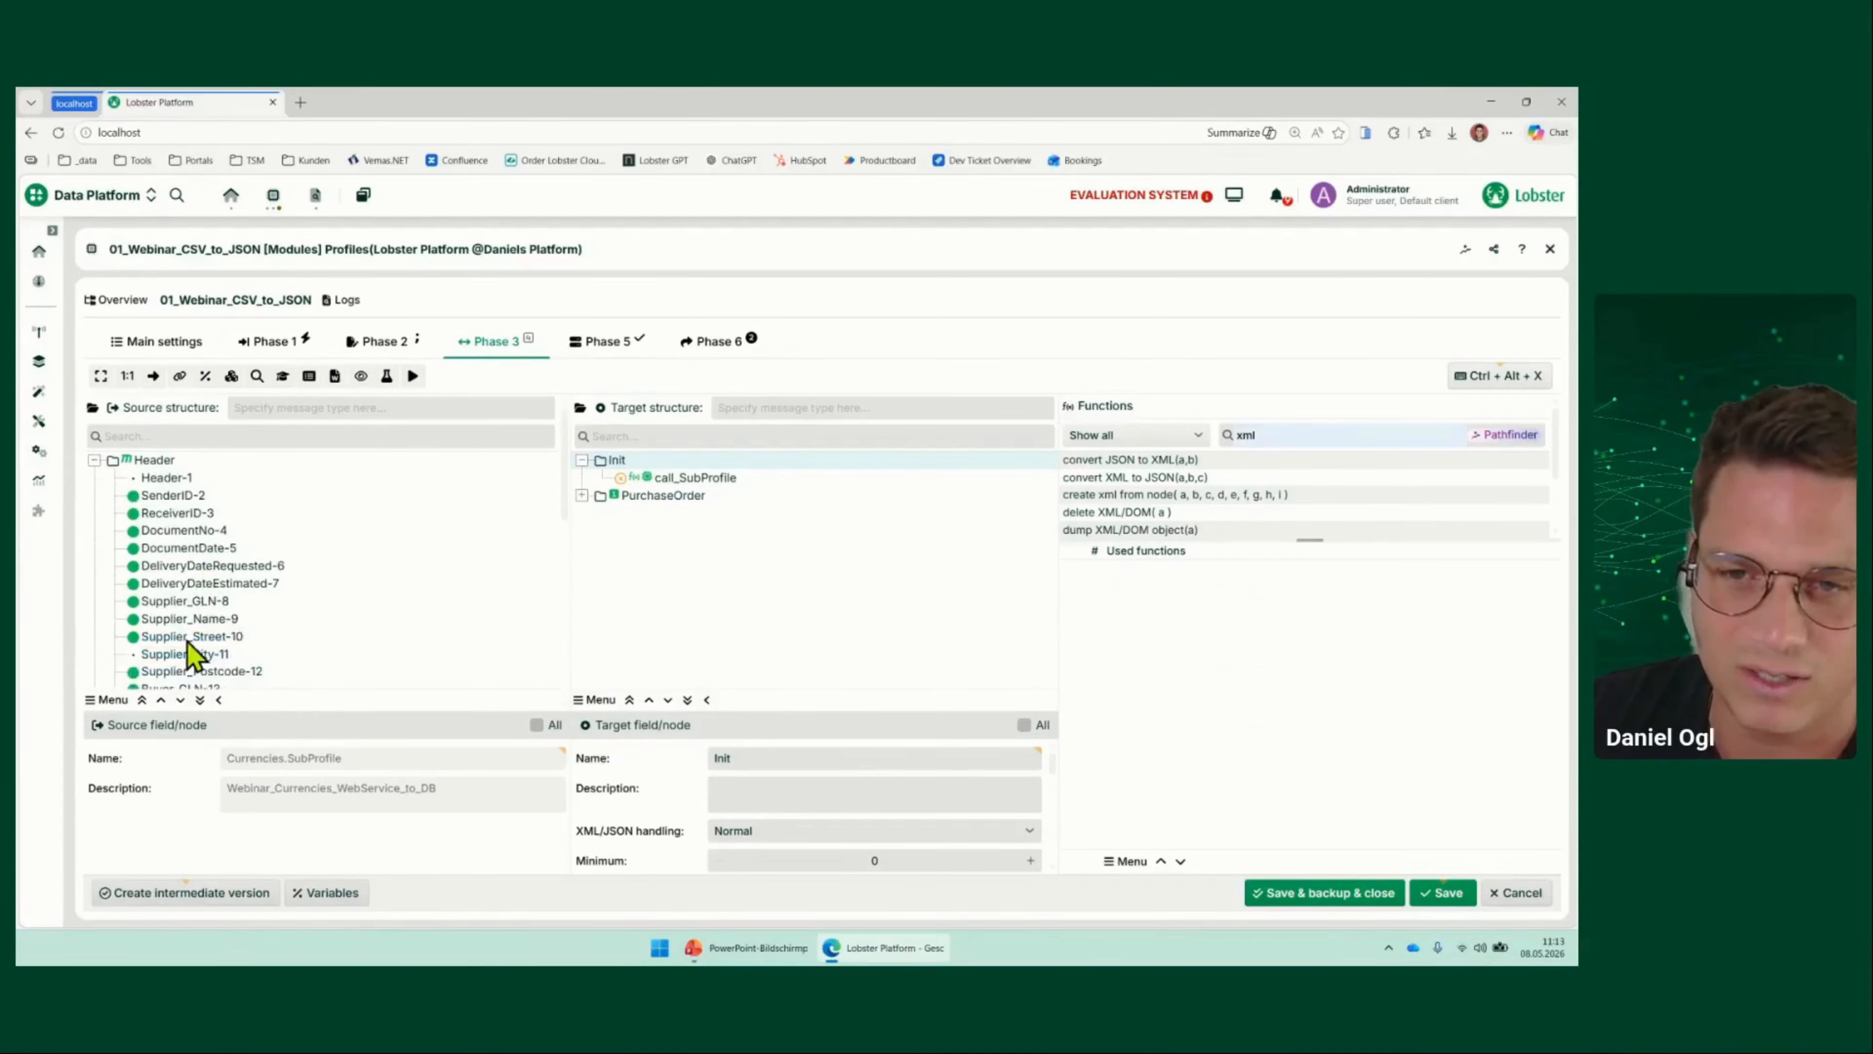
pyautogui.click(96, 698)
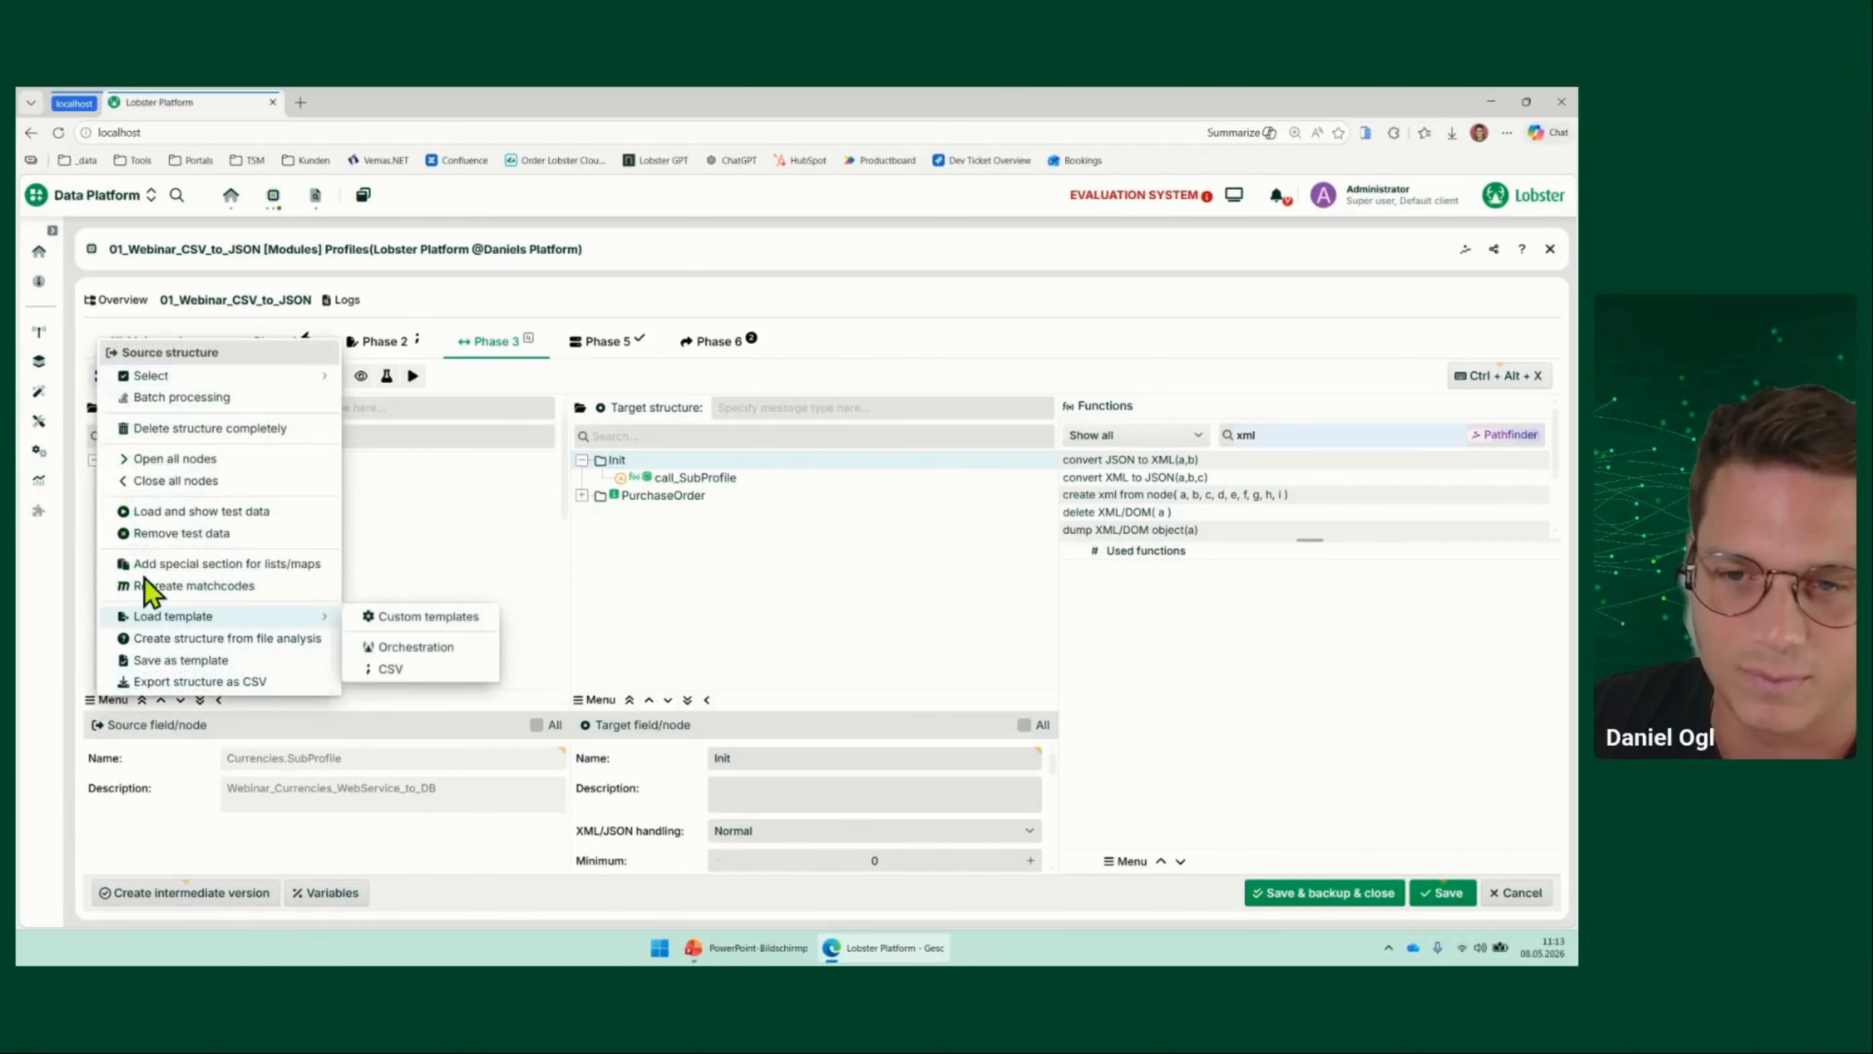
pyautogui.click(168, 512)
pyautogui.click(509, 463)
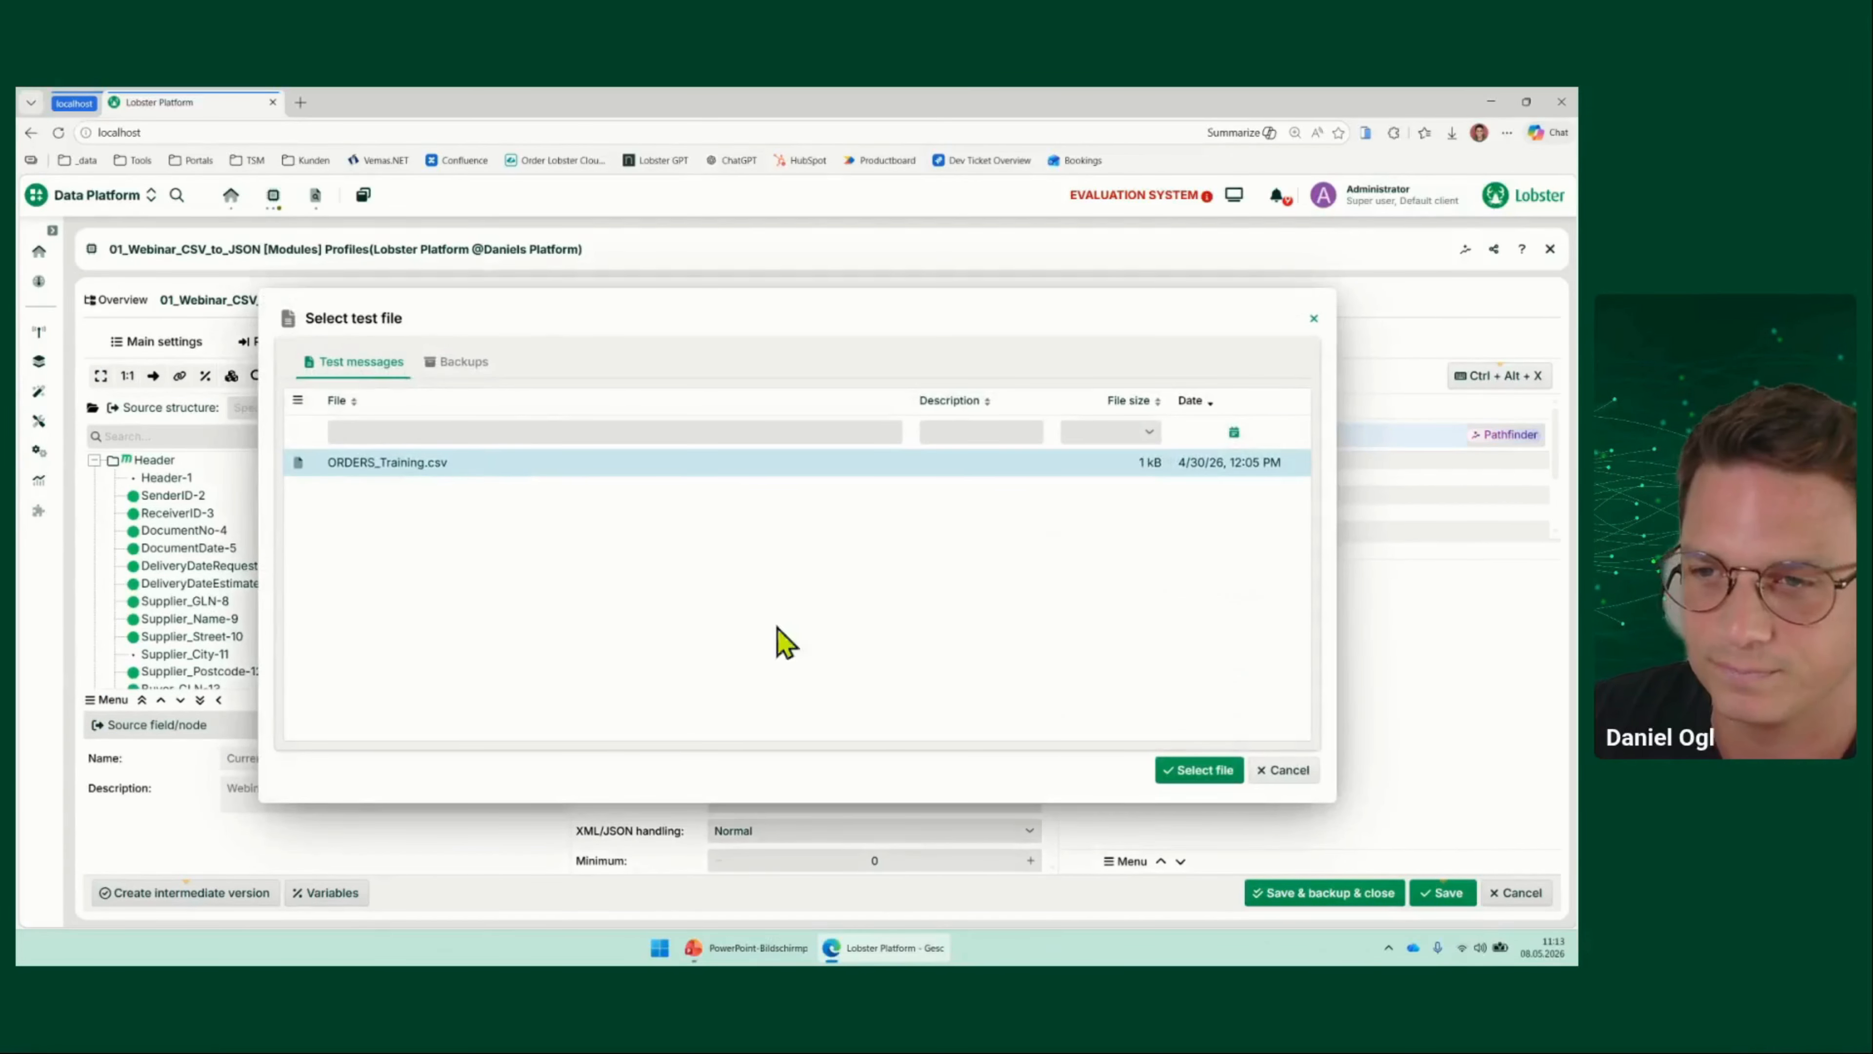
pyautogui.press('Return')
# Check the test data of Currency-23 and the included subprofile fields, widening the source structure column to show the full field names
pyautogui.scroll(-5, 194, 620)
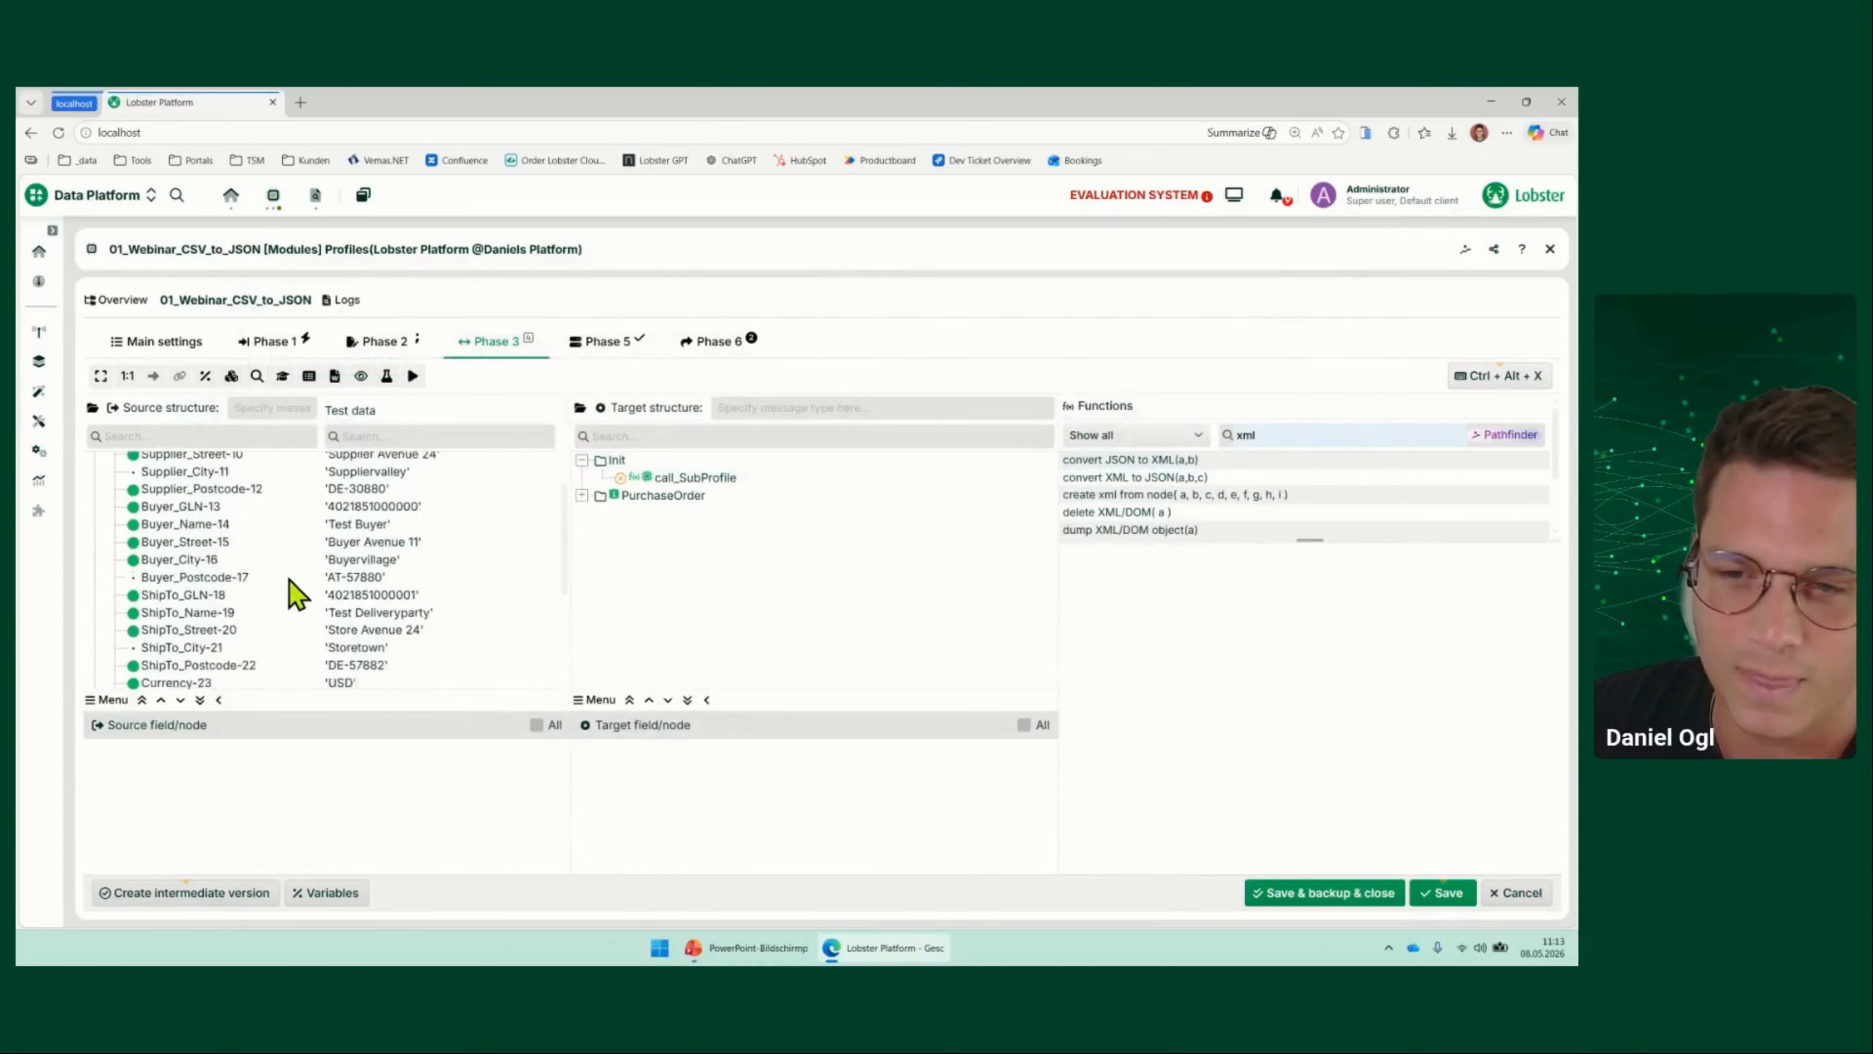
pyautogui.click(184, 564)
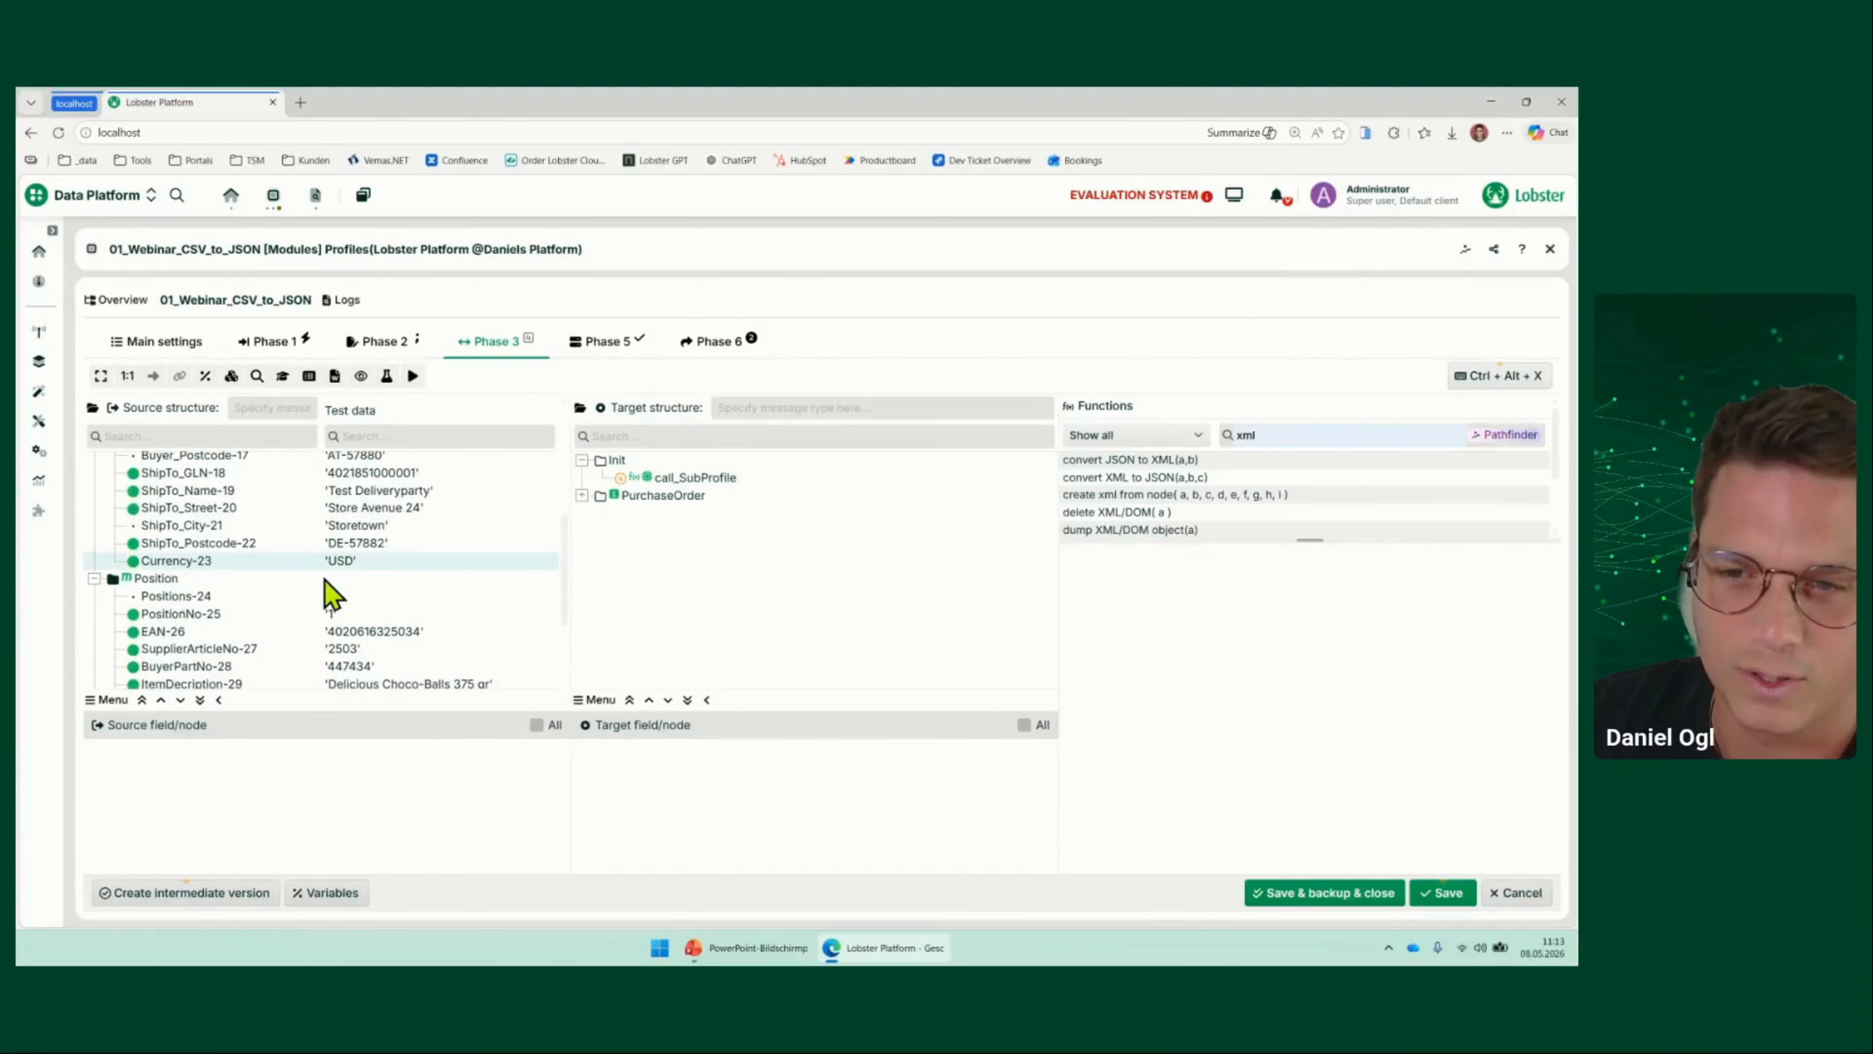
pyautogui.scroll(-3, 367, 579)
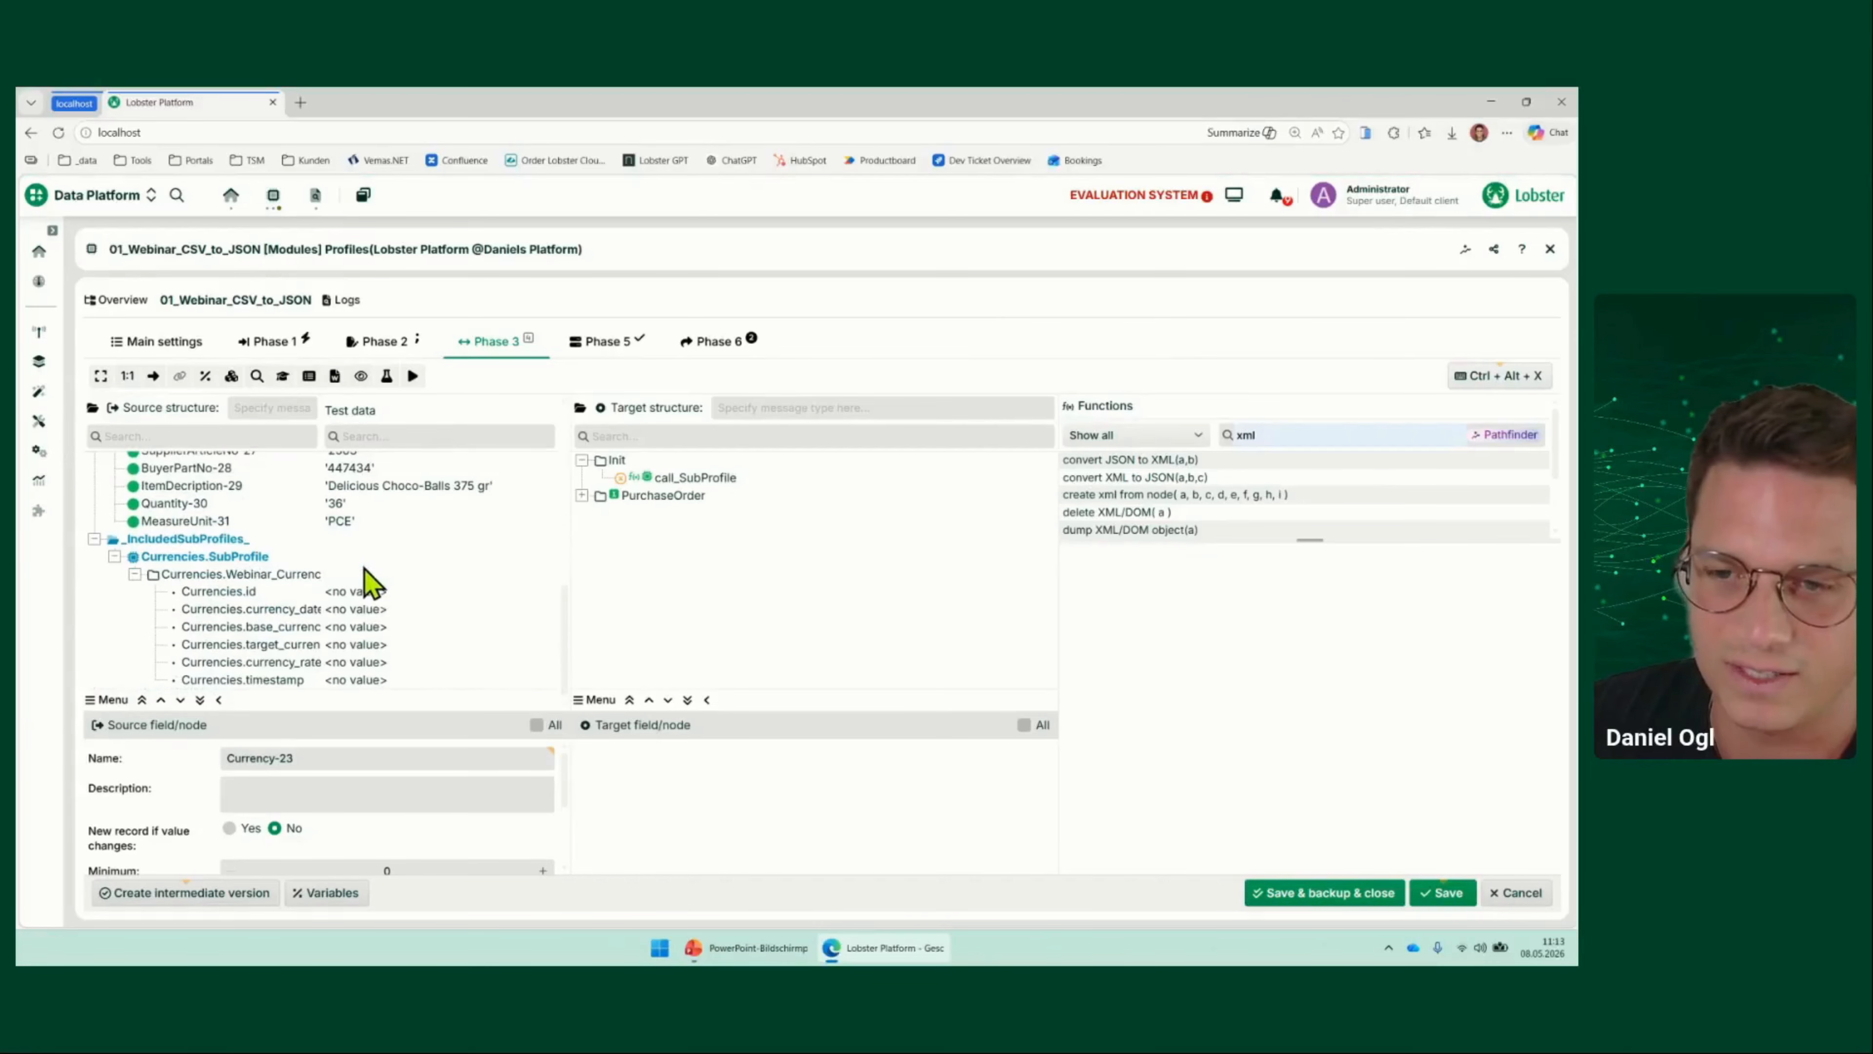
pyautogui.moveTo(319, 407); pyautogui.dragTo(369, 407)
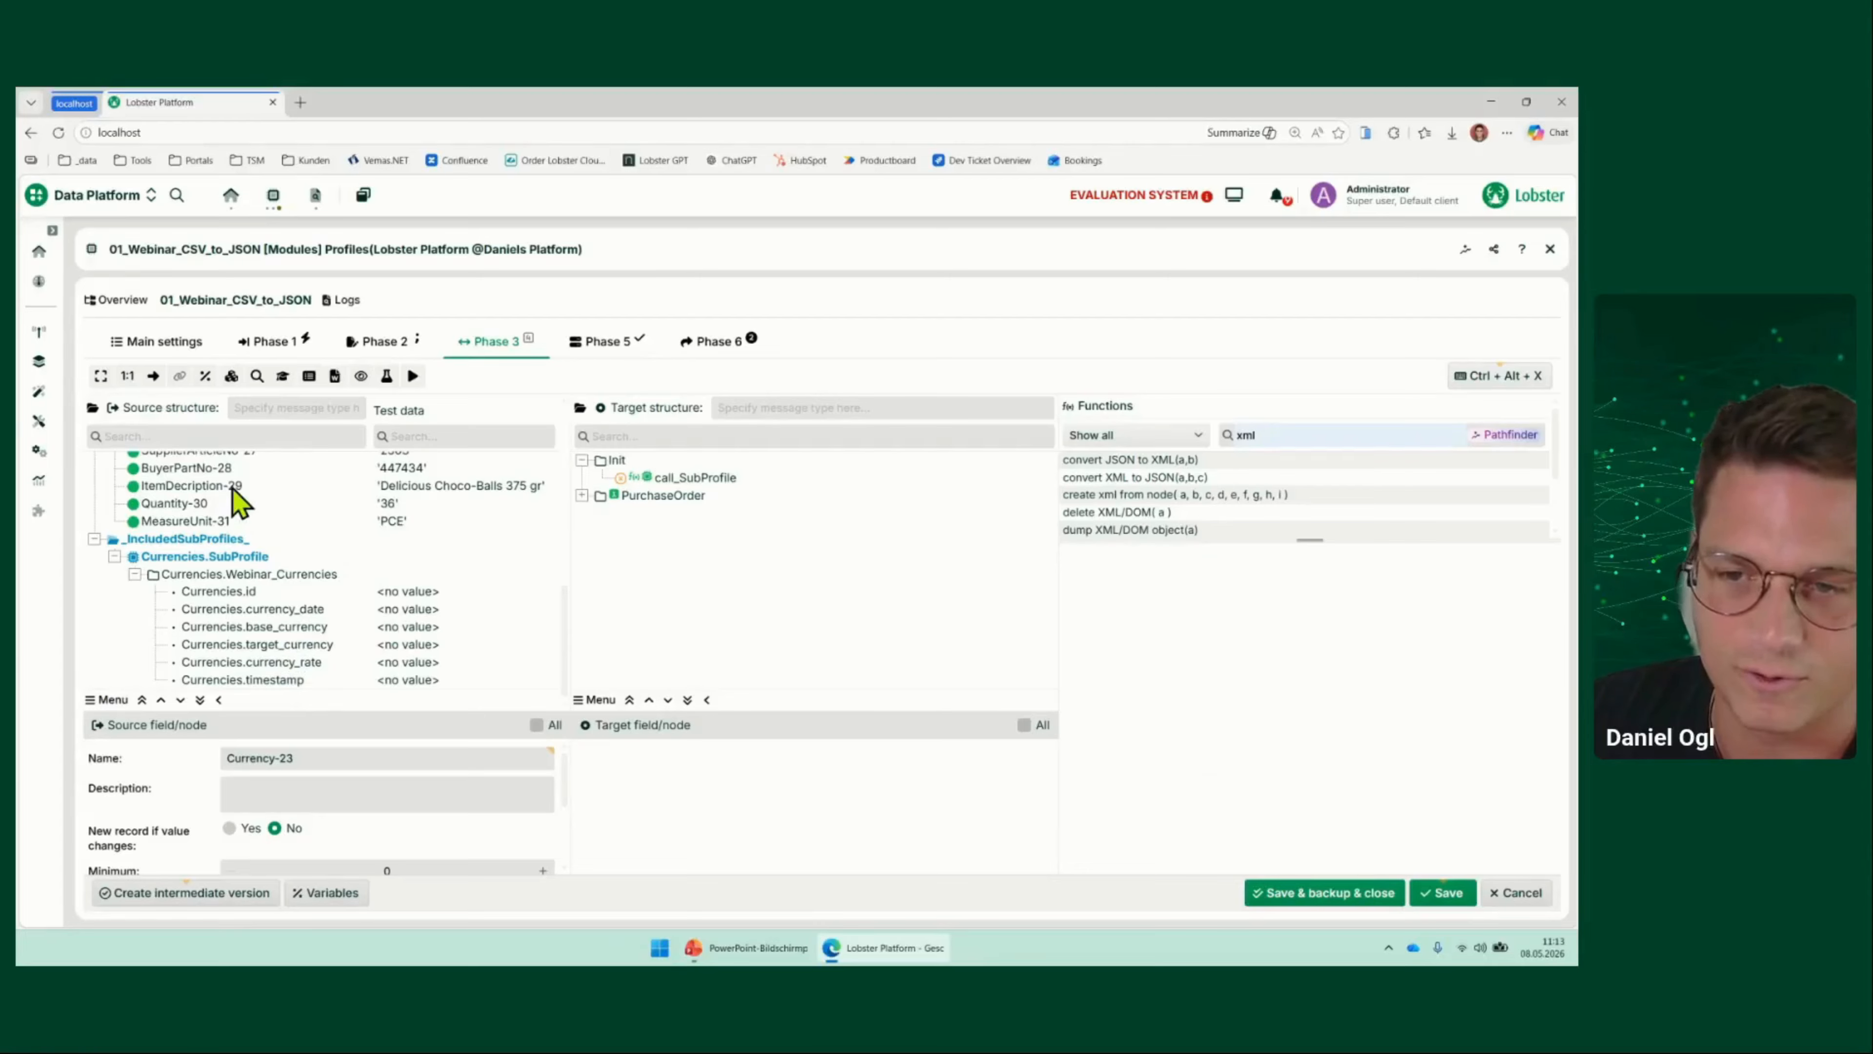
# Create a new node named get_currency_rate under the Init node of the target structure
pyautogui.rightClick(618, 460)
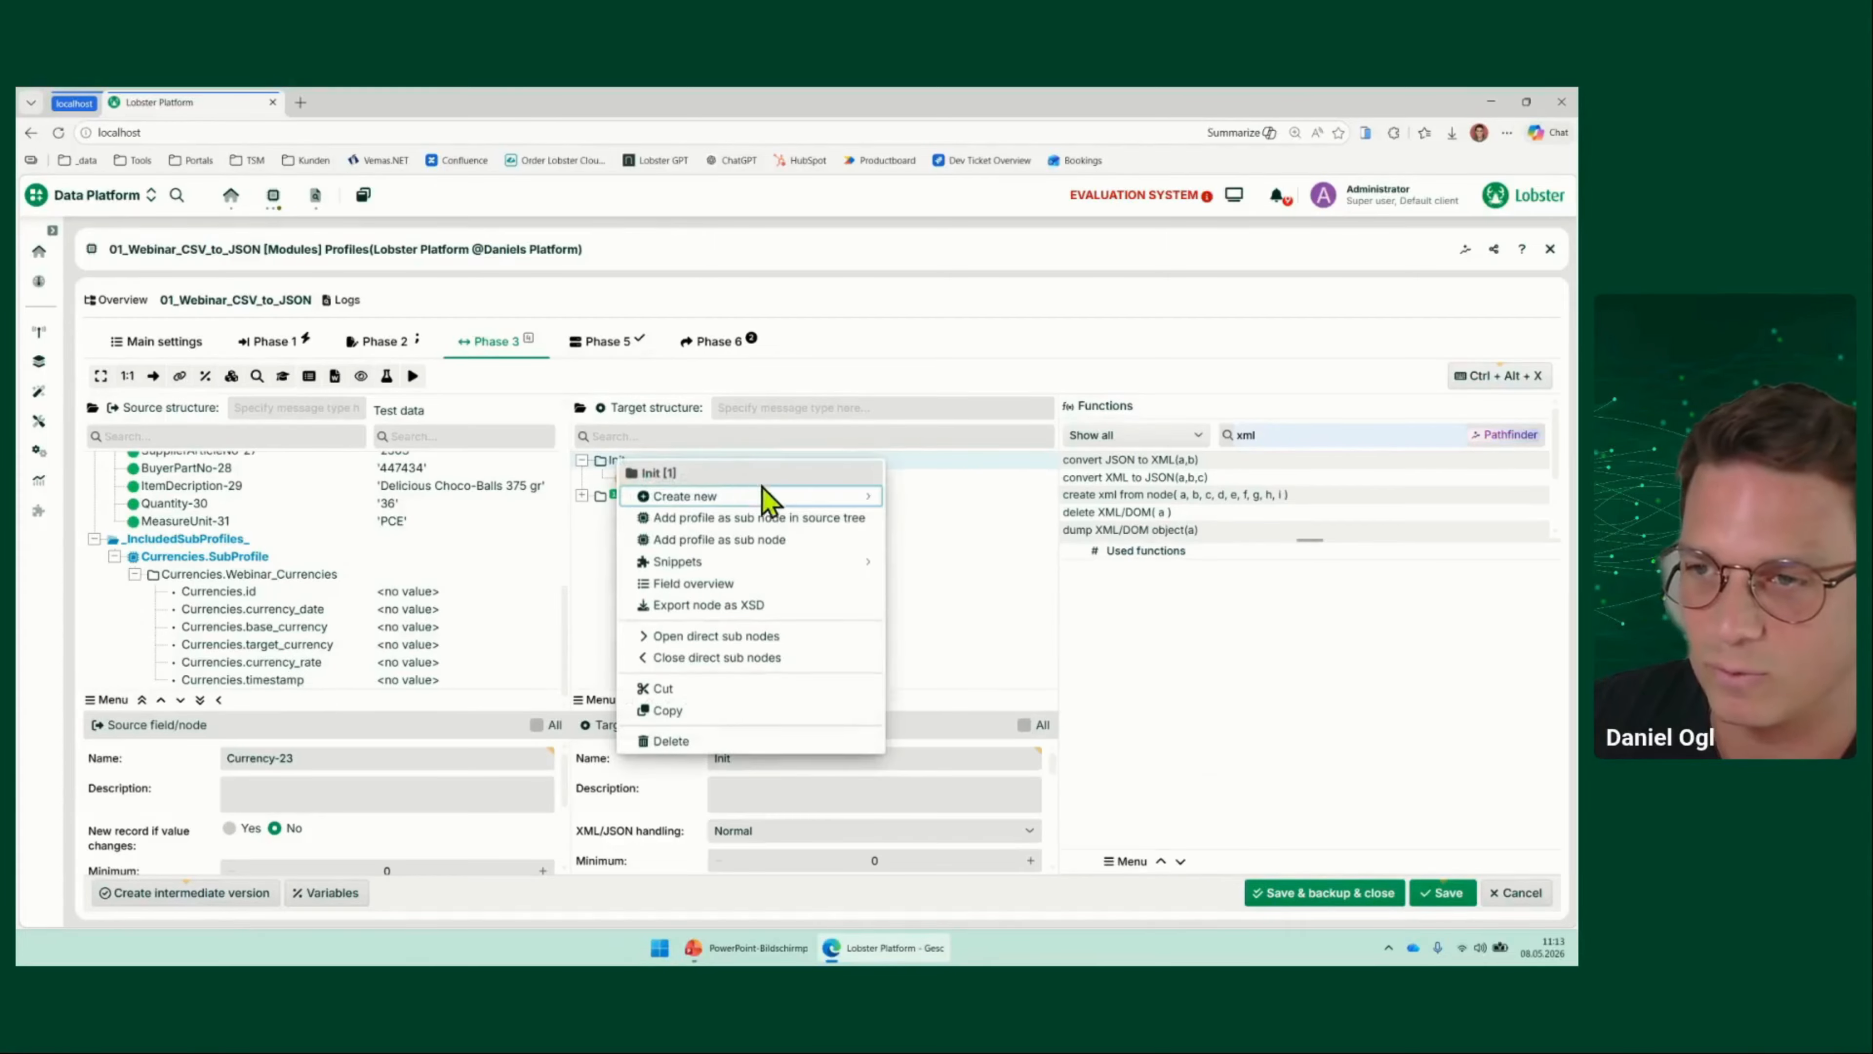
pyautogui.moveTo(782, 496)
pyautogui.click(951, 549)
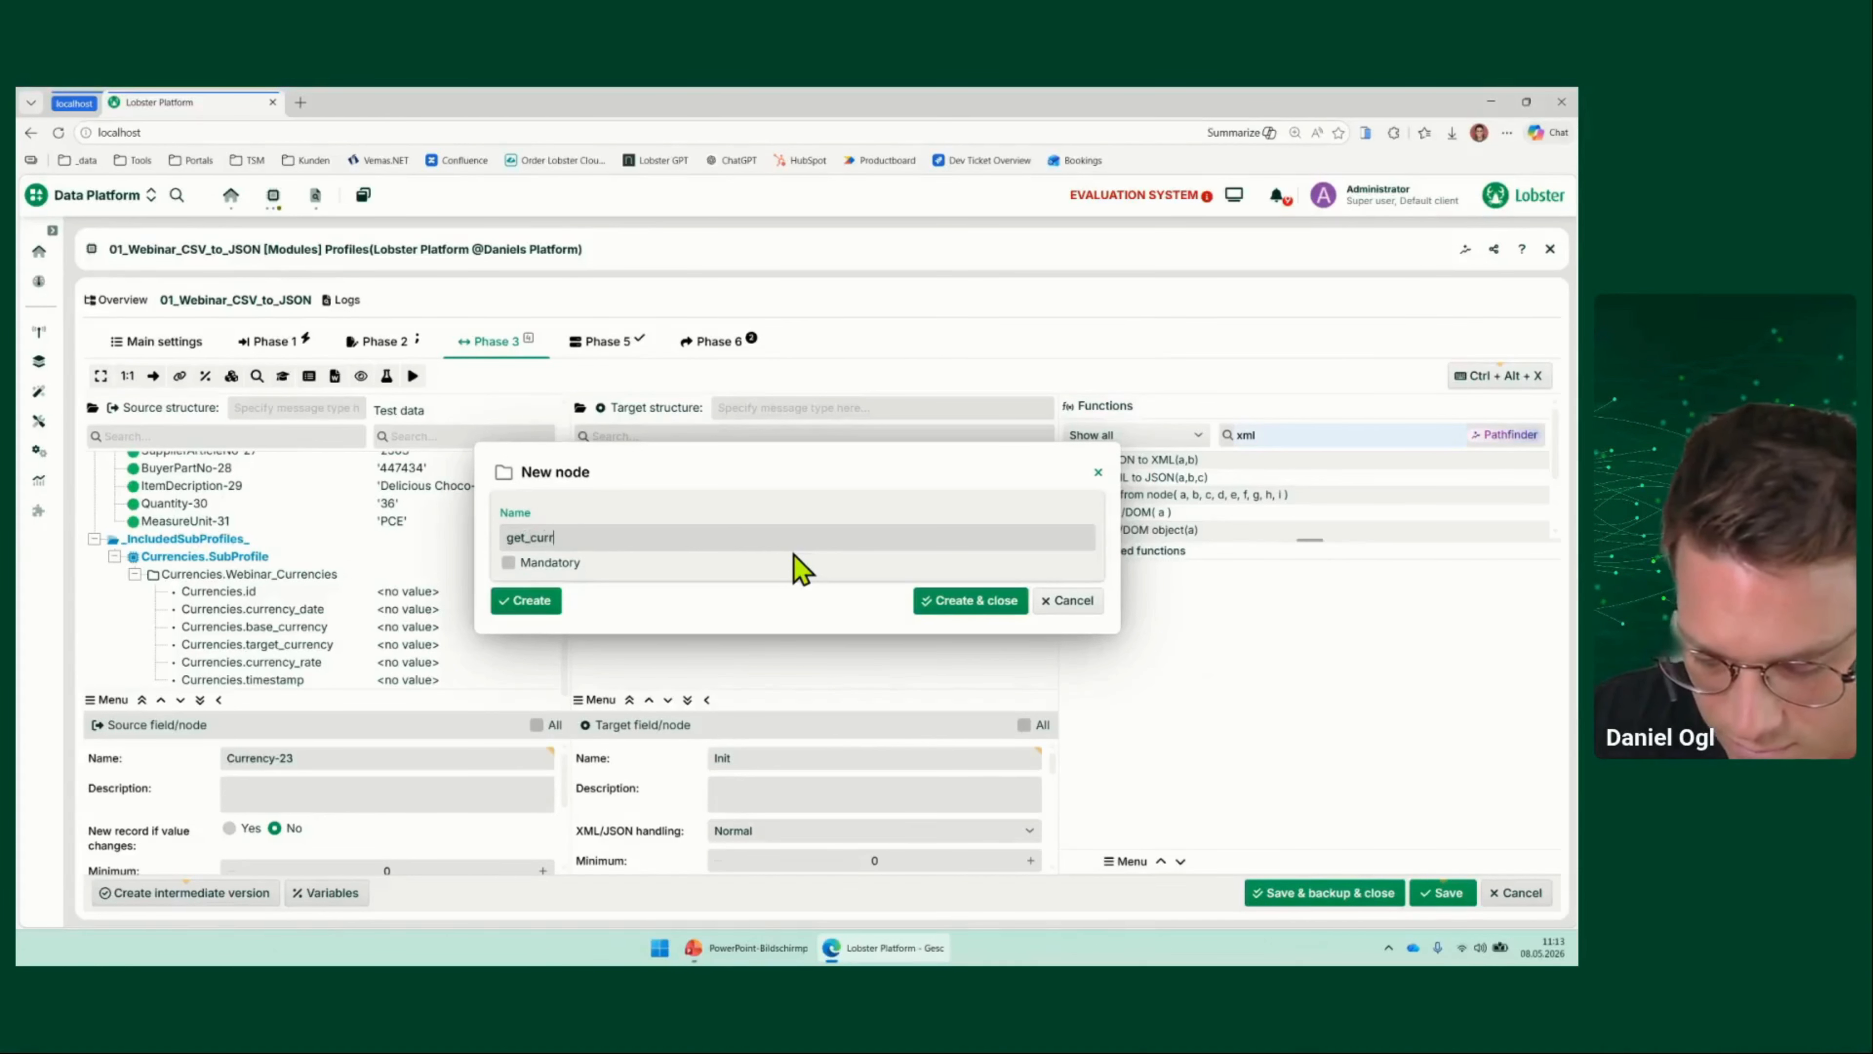
pyautogui.write('get_currency_rate')
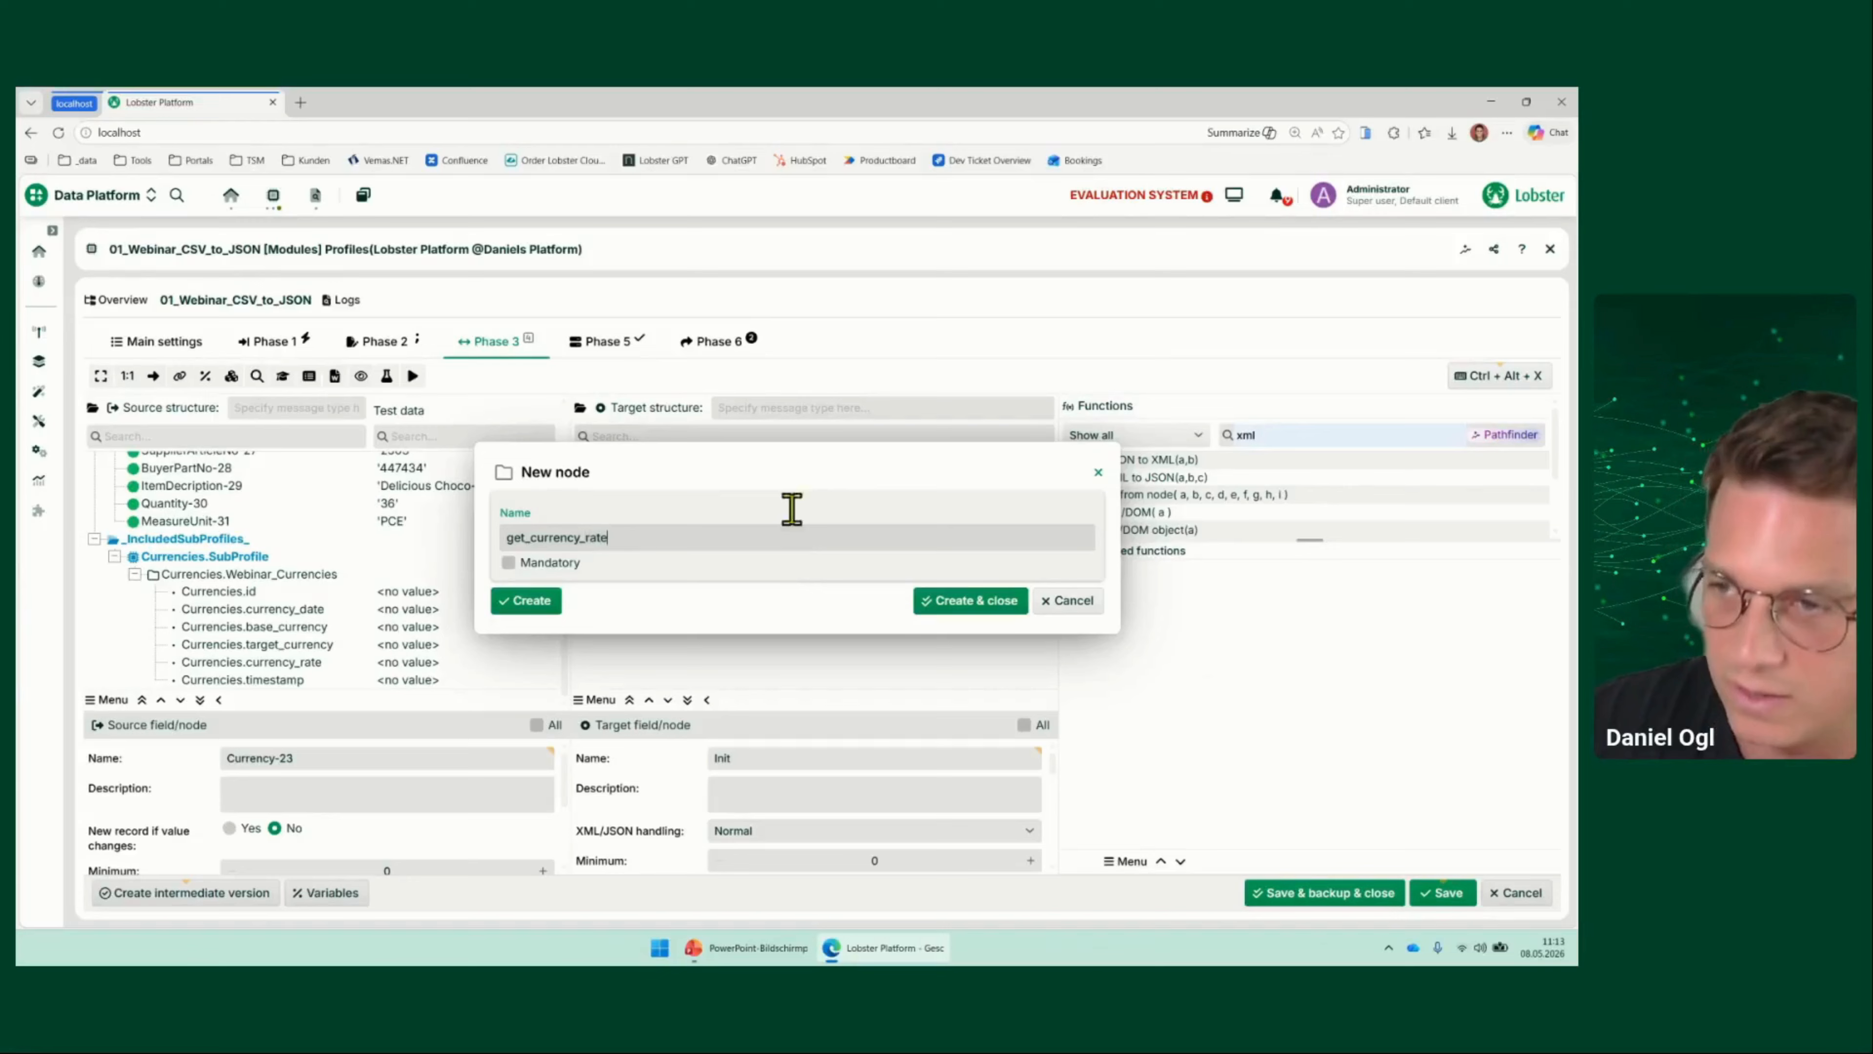
pyautogui.click(959, 600)
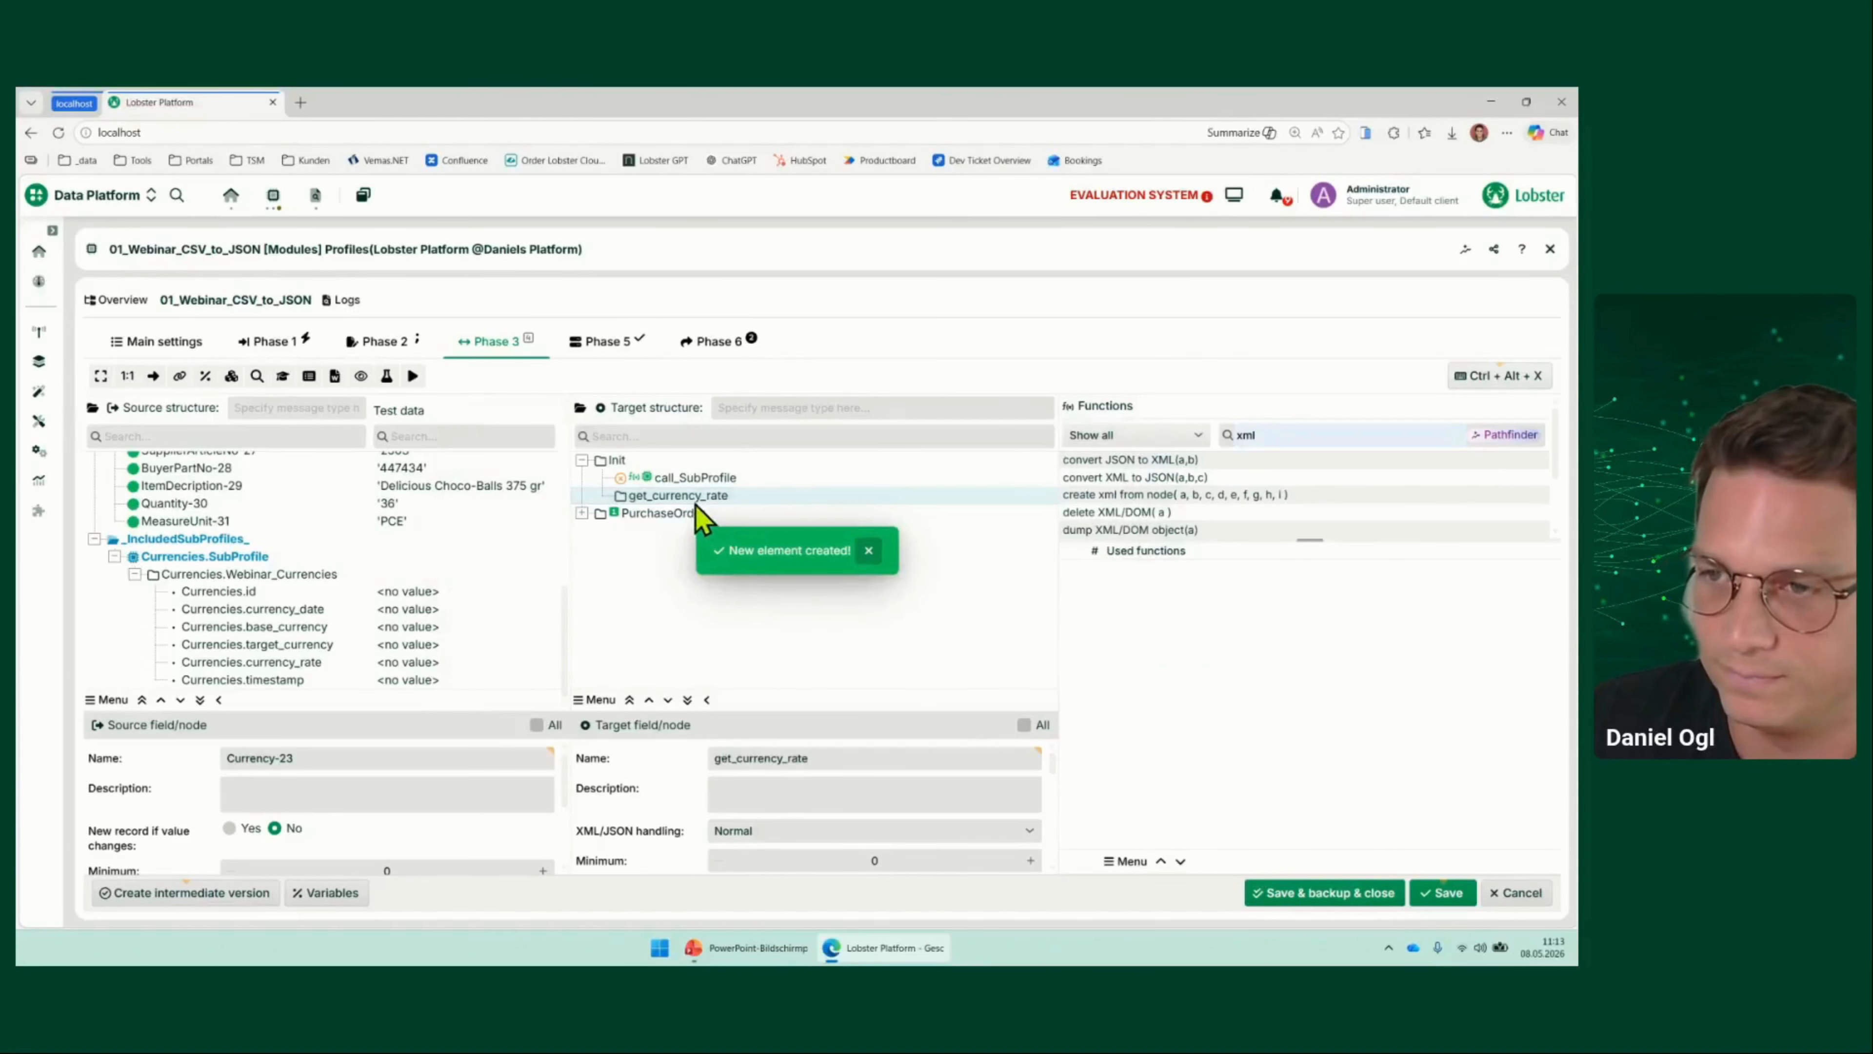
# Create a calculation field named set_currency_rate with data type String inside the get_currency_rate node
pyautogui.rightClick(694, 500)
pyautogui.click(1004, 537)
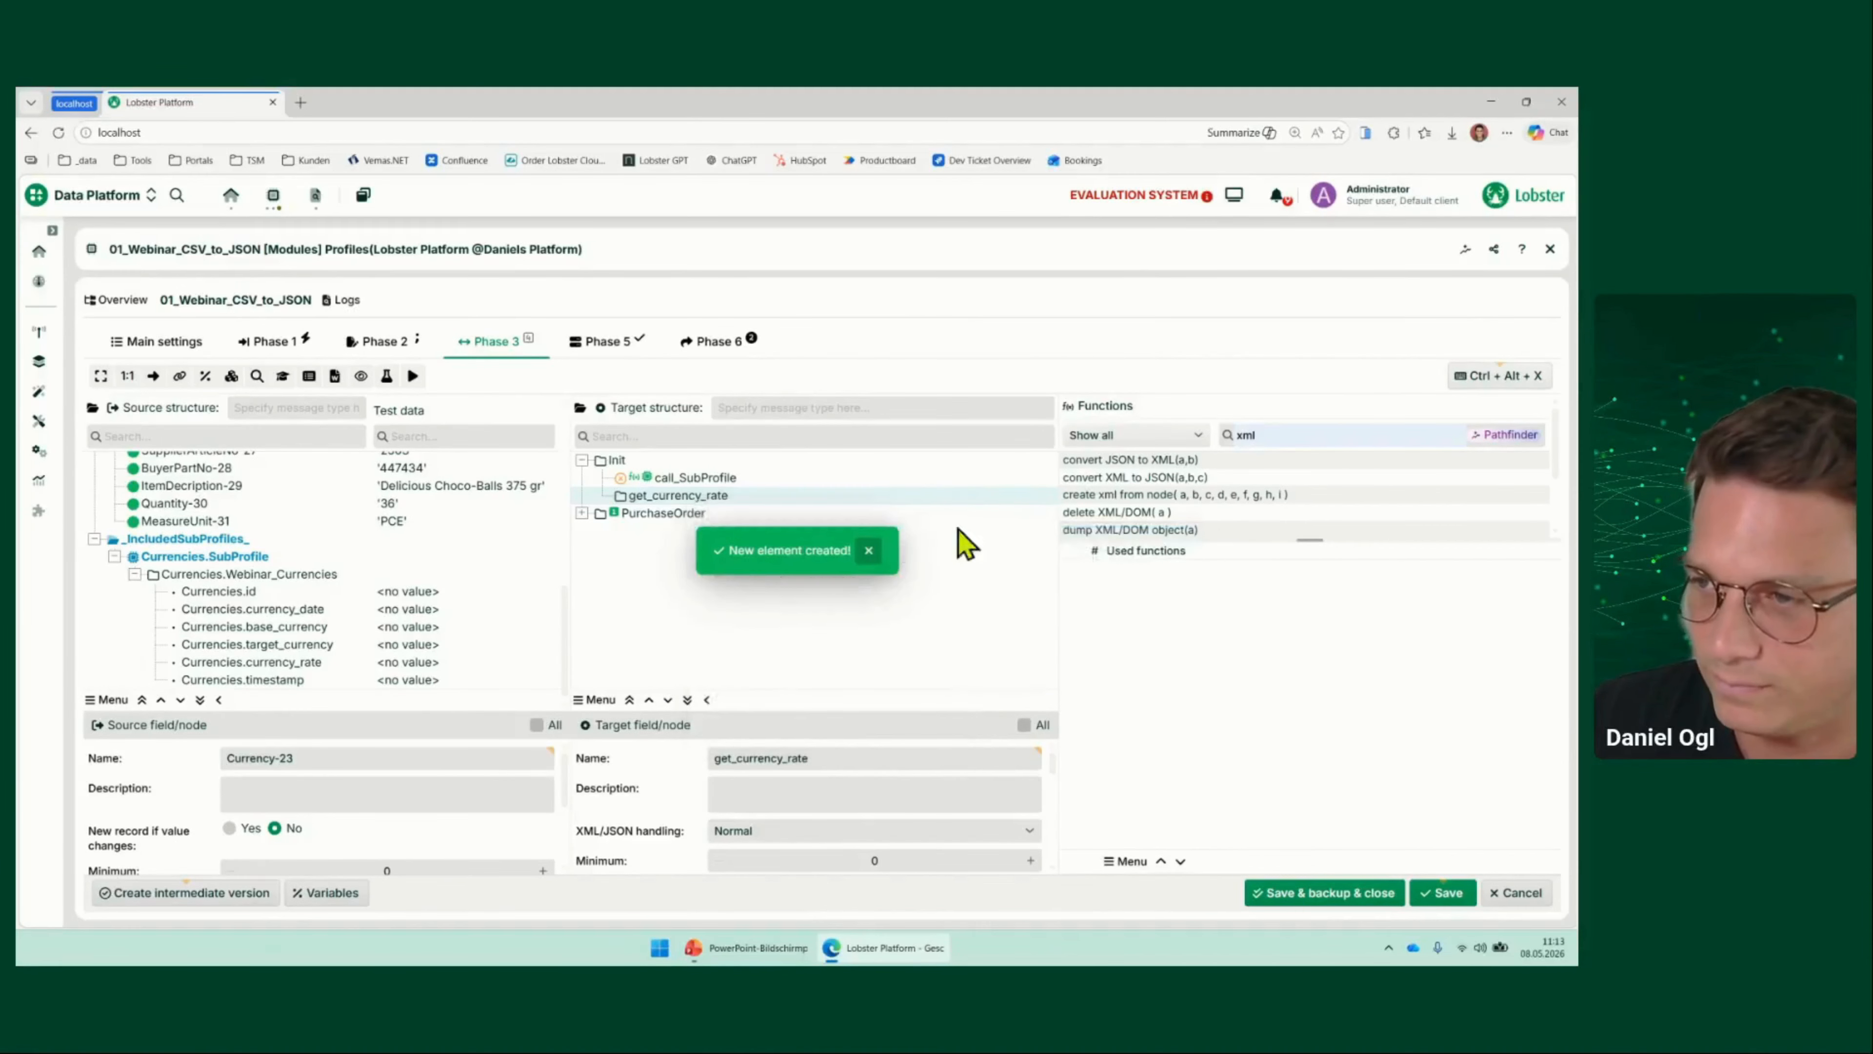
pyautogui.write('set_currency_rate')
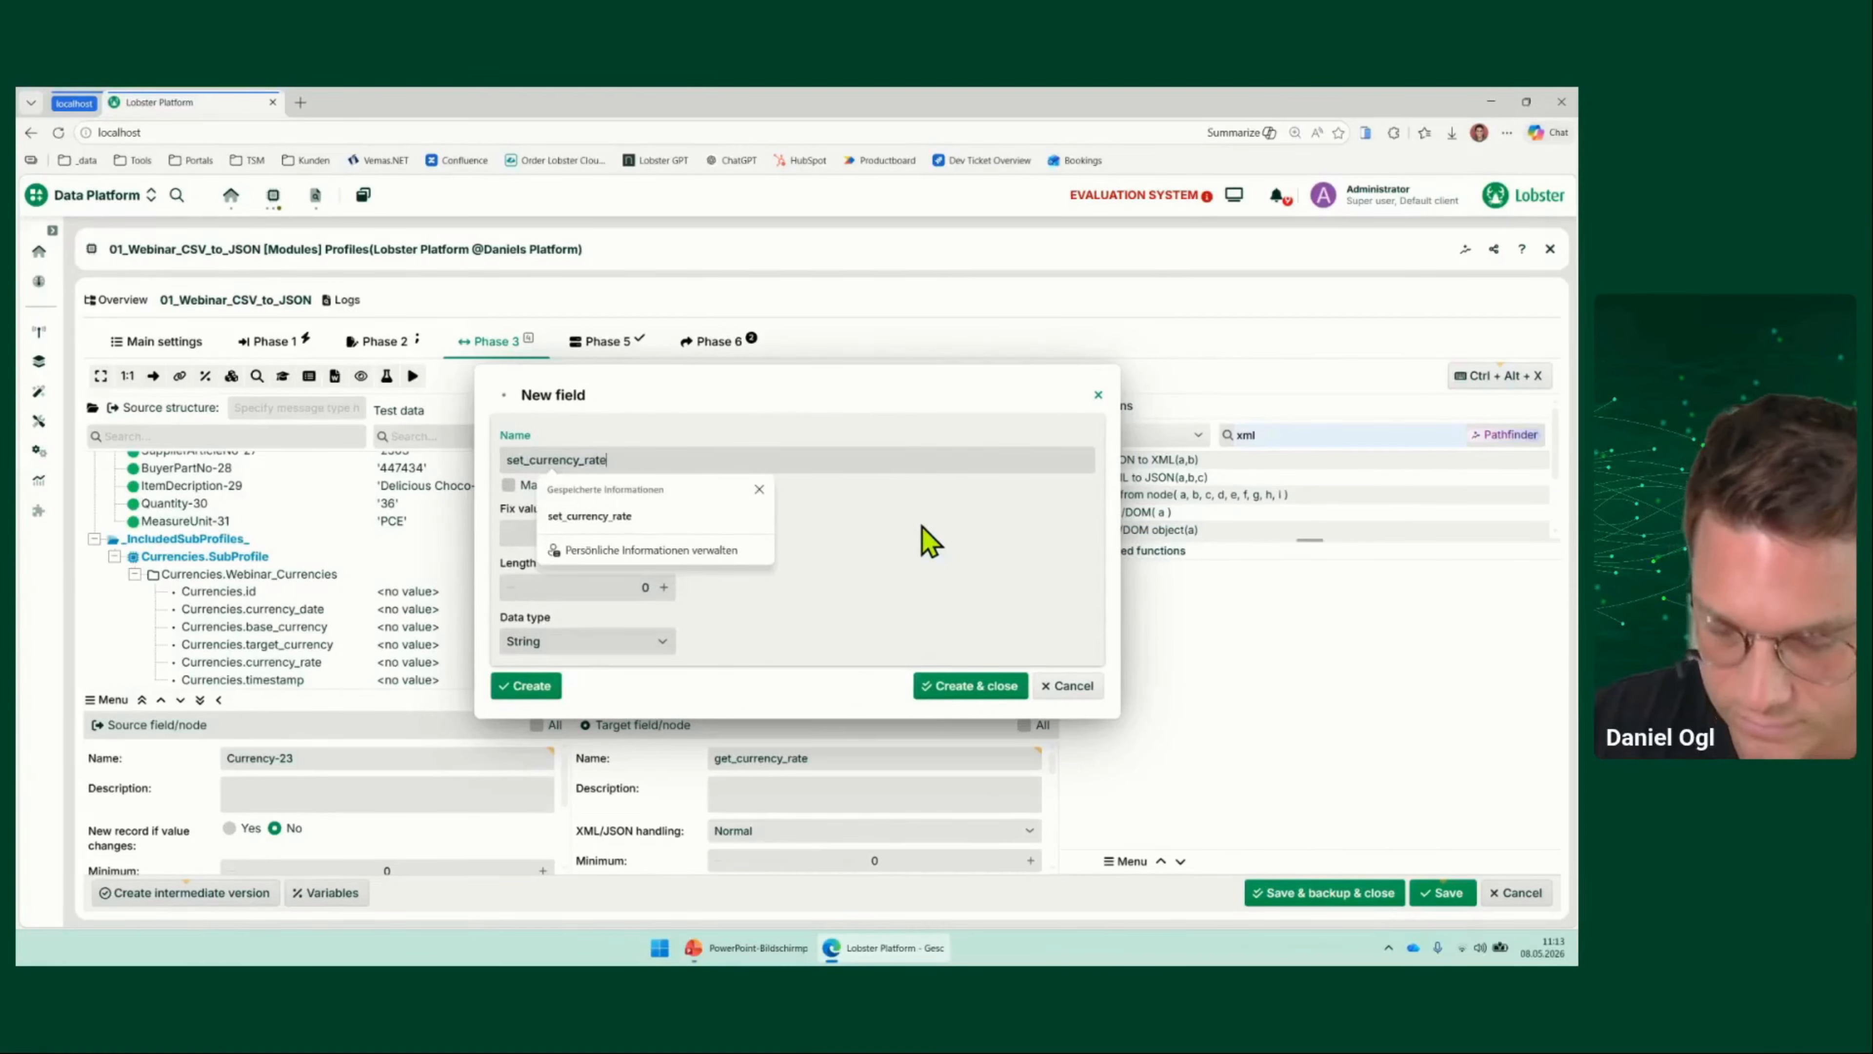
pyautogui.click(929, 539)
pyautogui.click(620, 487)
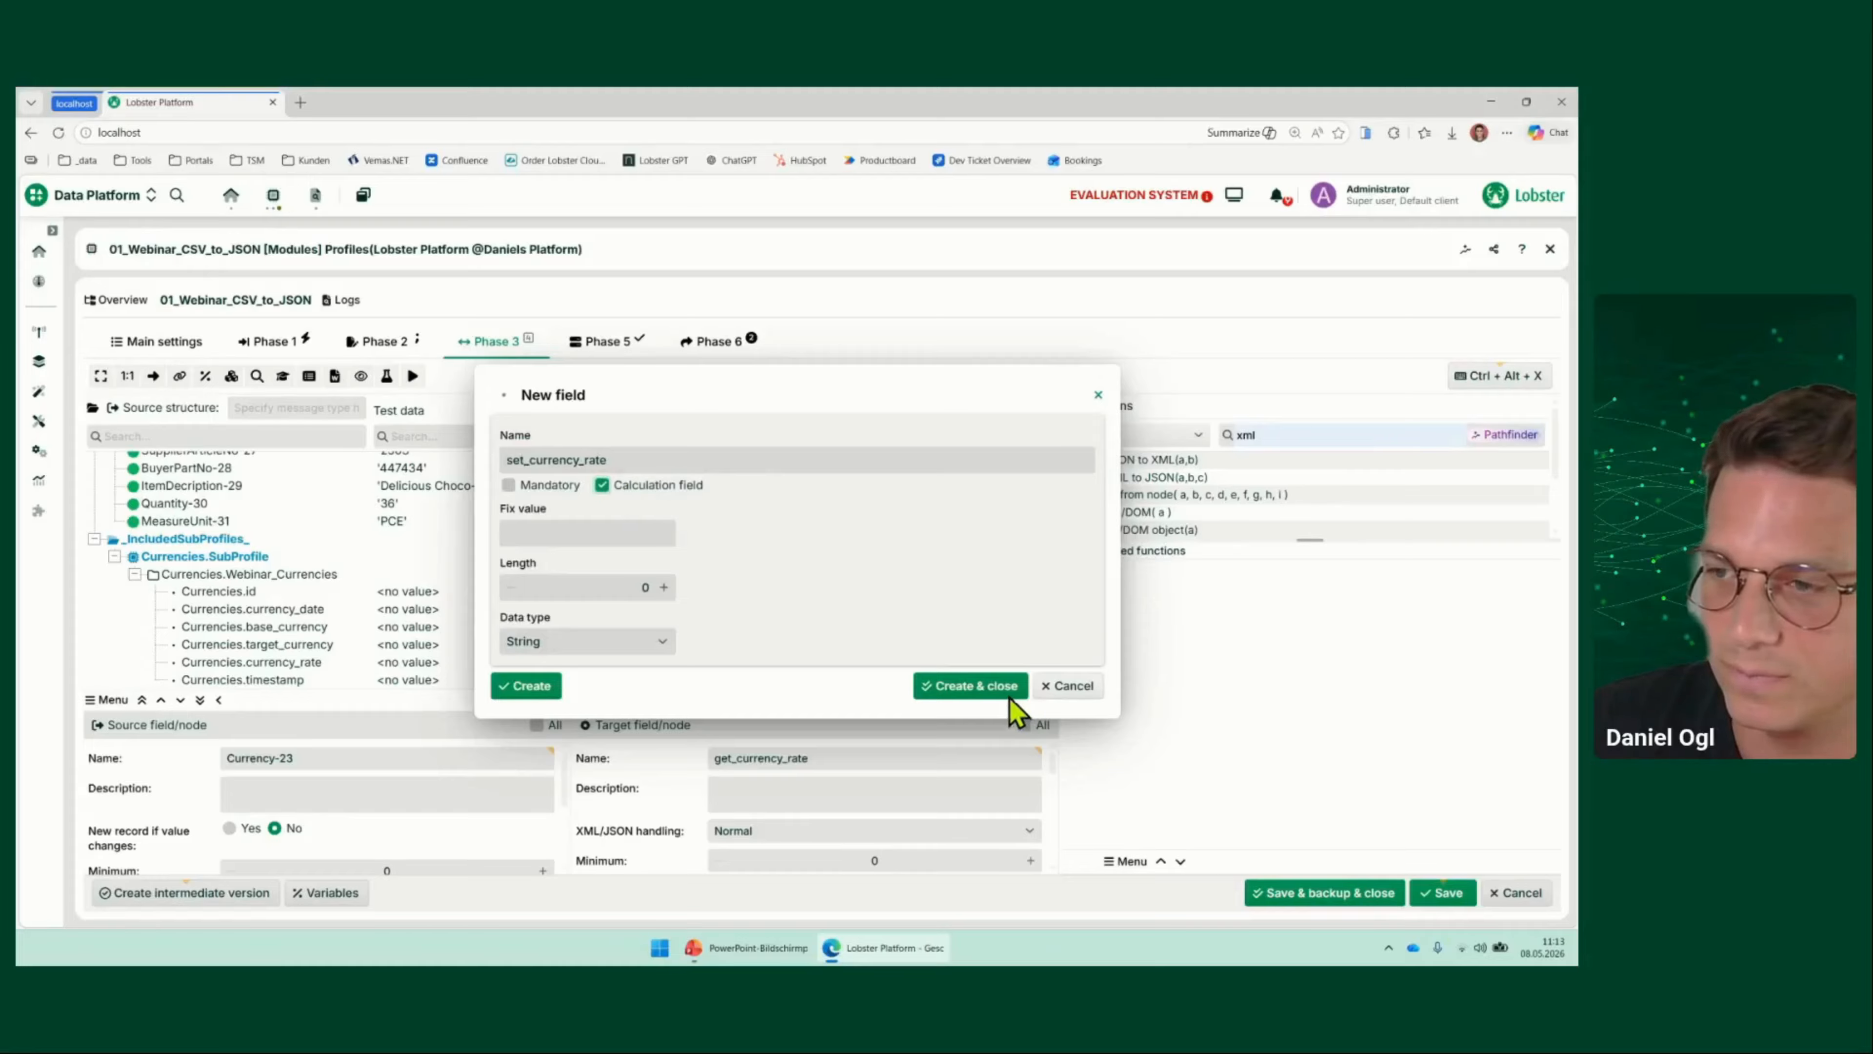
pyautogui.click(970, 686)
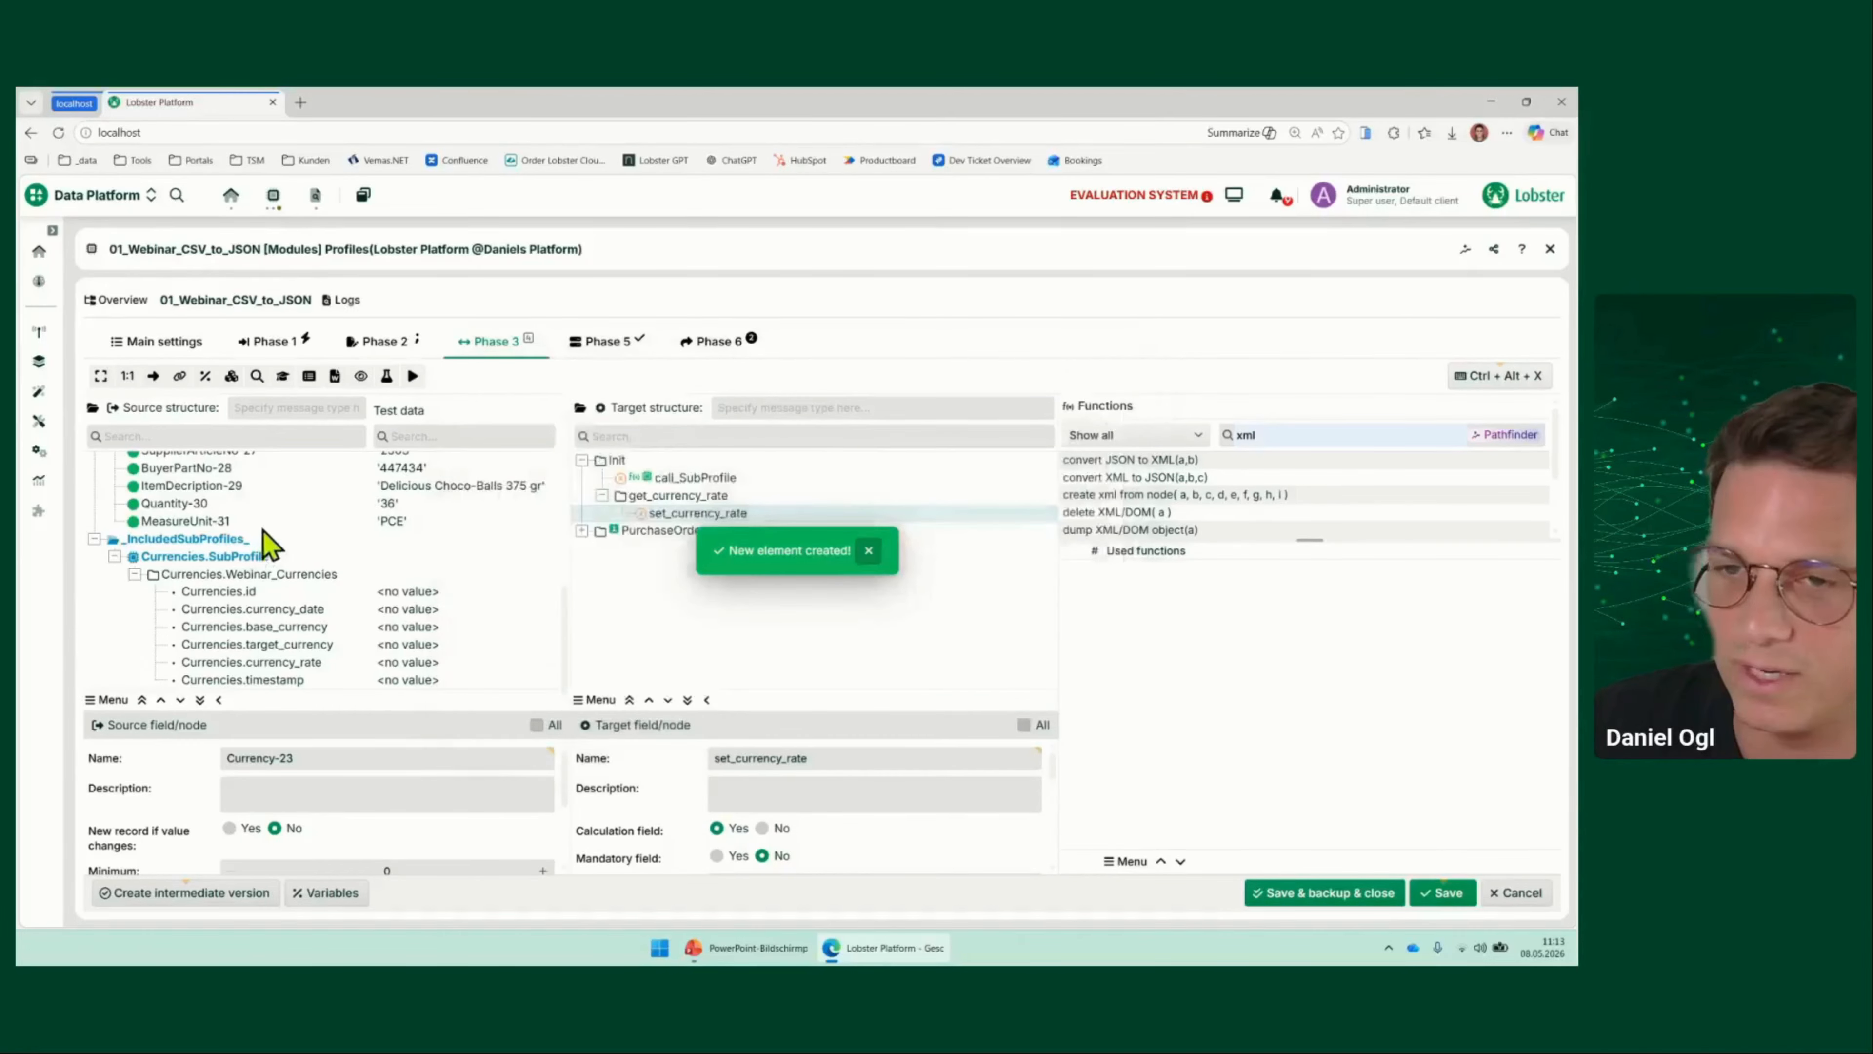
# Set Currencies.Webinar_Currencies as the path of get_currency_rate and link Currencies.currency_rate to the set_currency_rate field
pyautogui.click(202, 577)
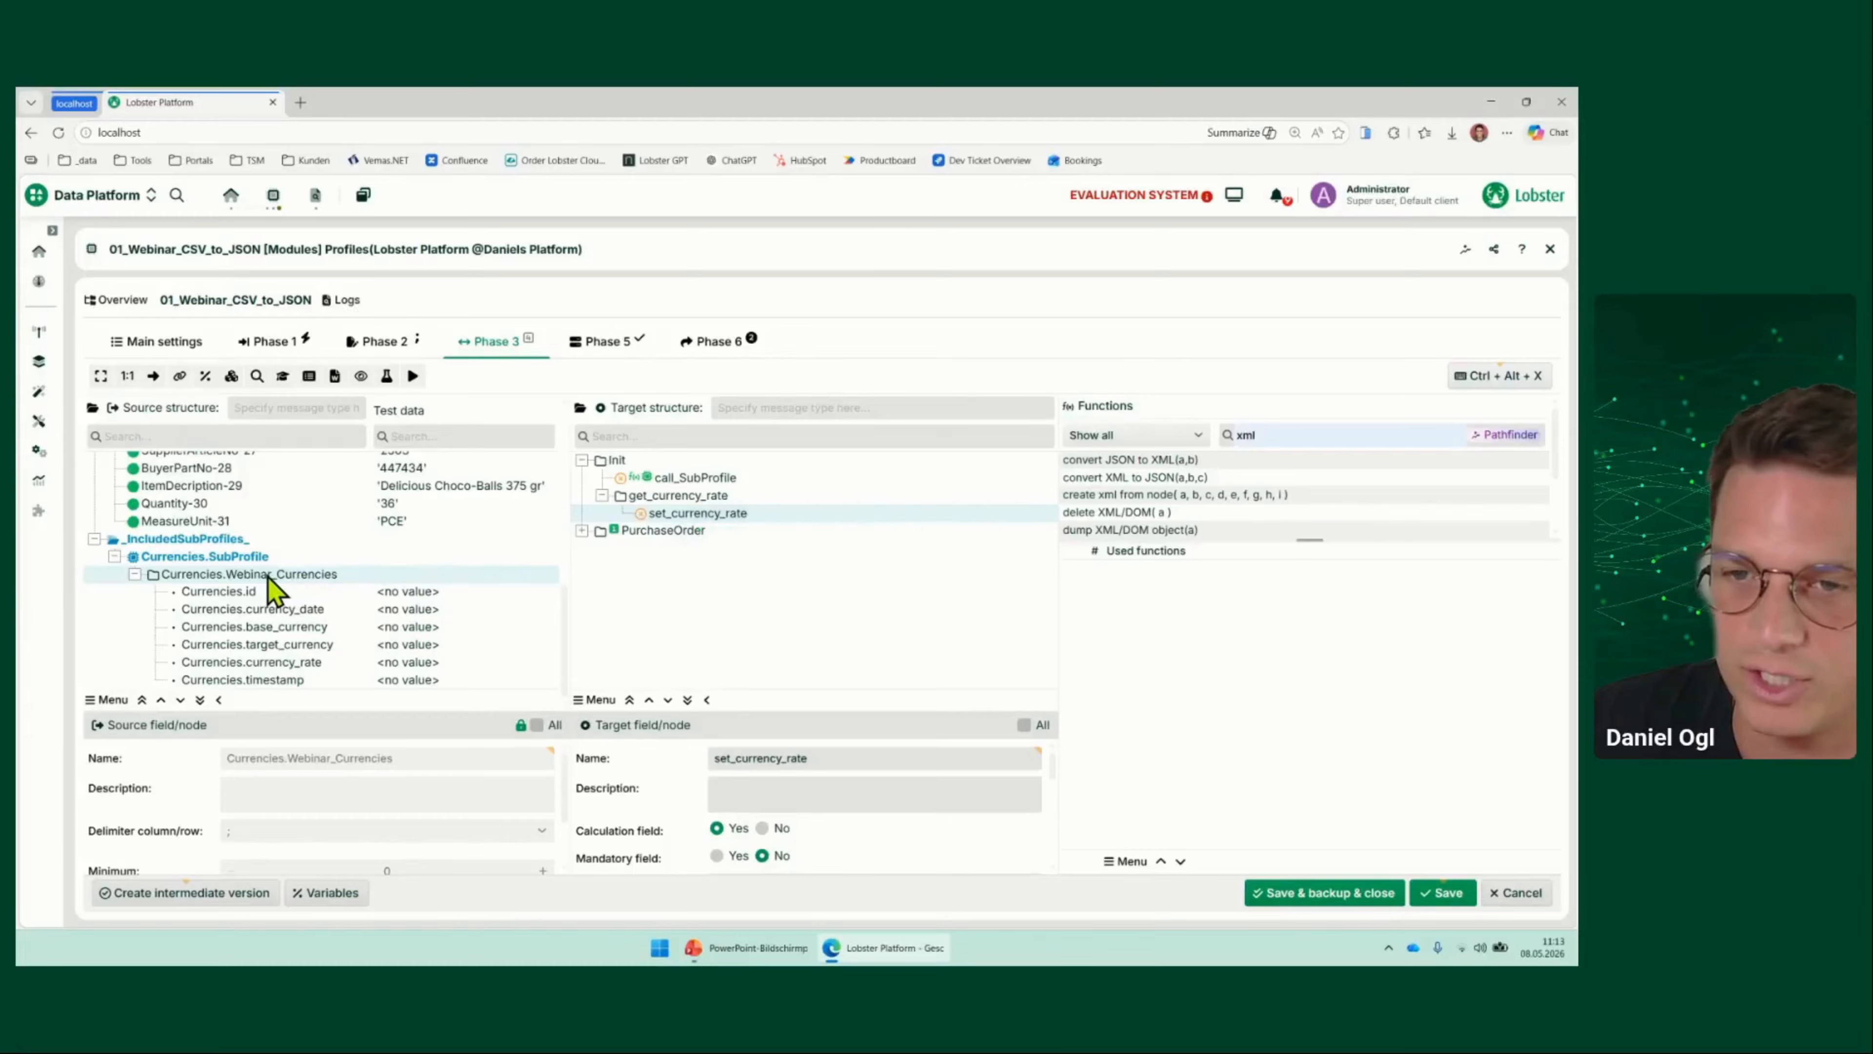
pyautogui.moveTo(268, 578); pyautogui.dragTo(662, 499)
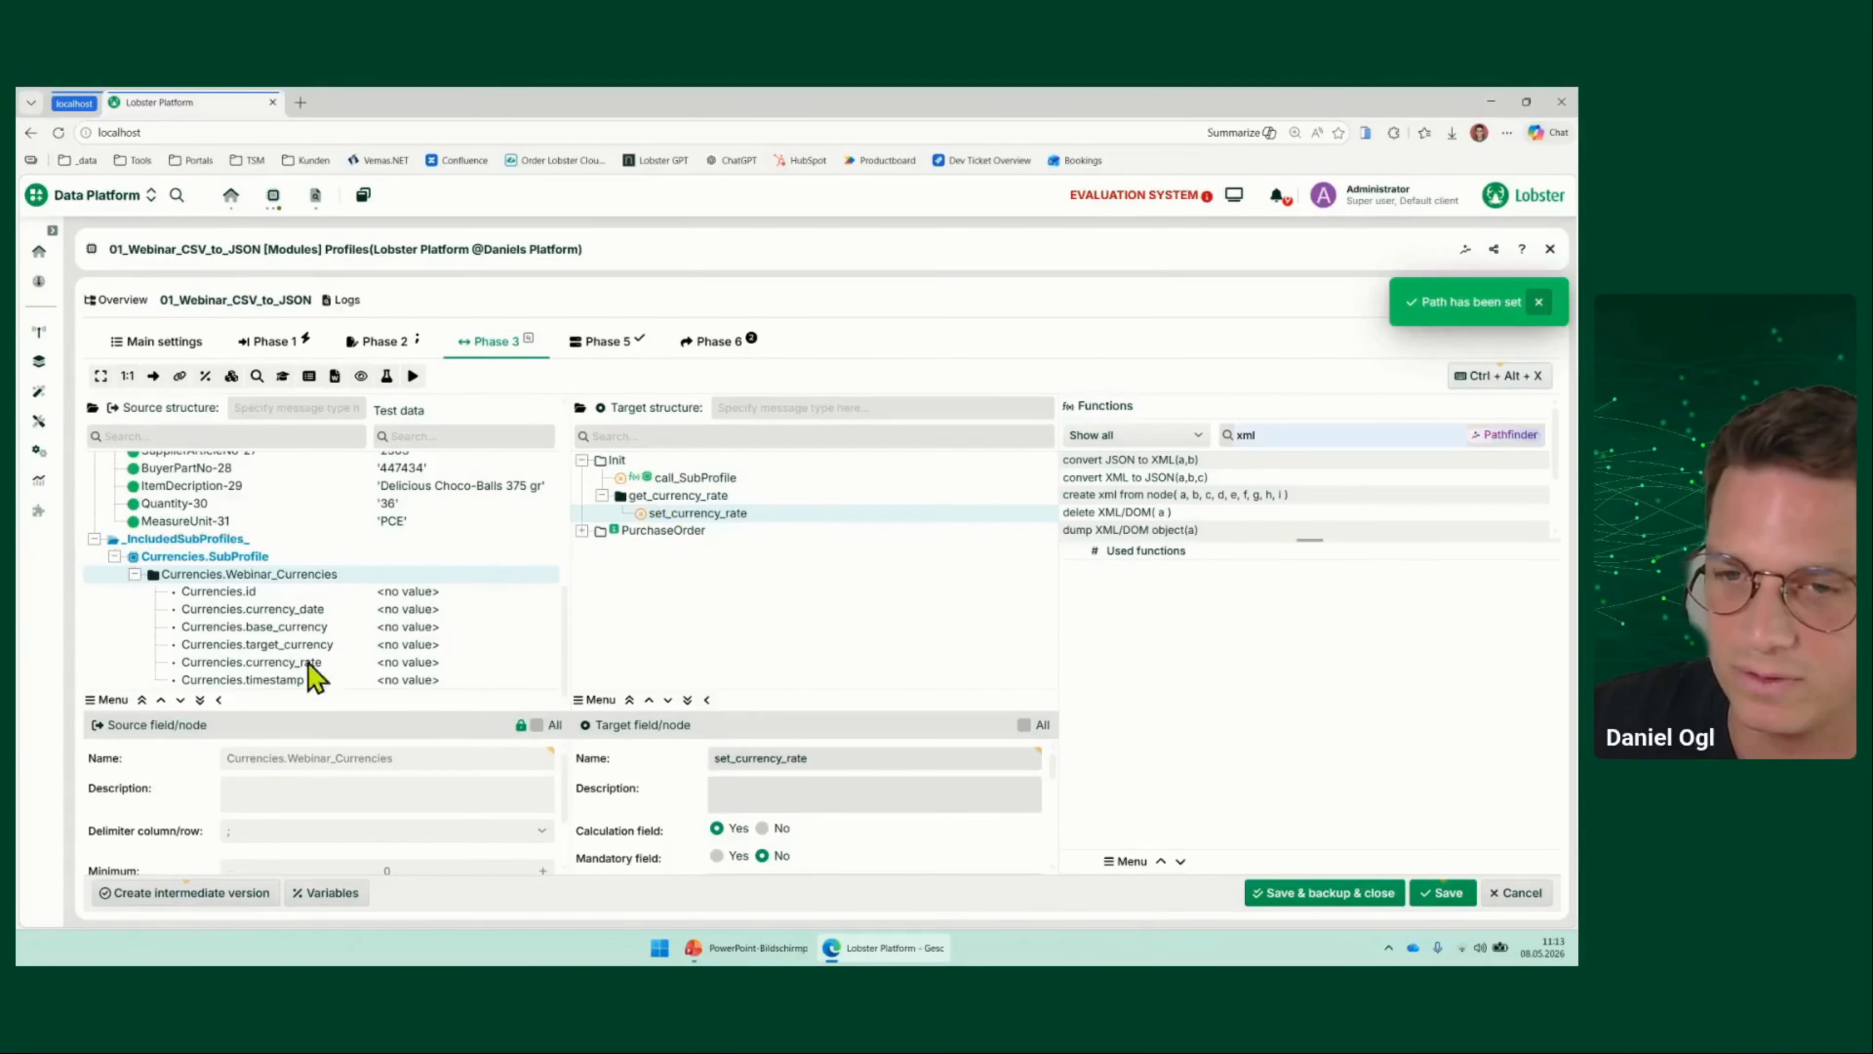
pyautogui.moveTo(272, 662); pyautogui.dragTo(699, 521)
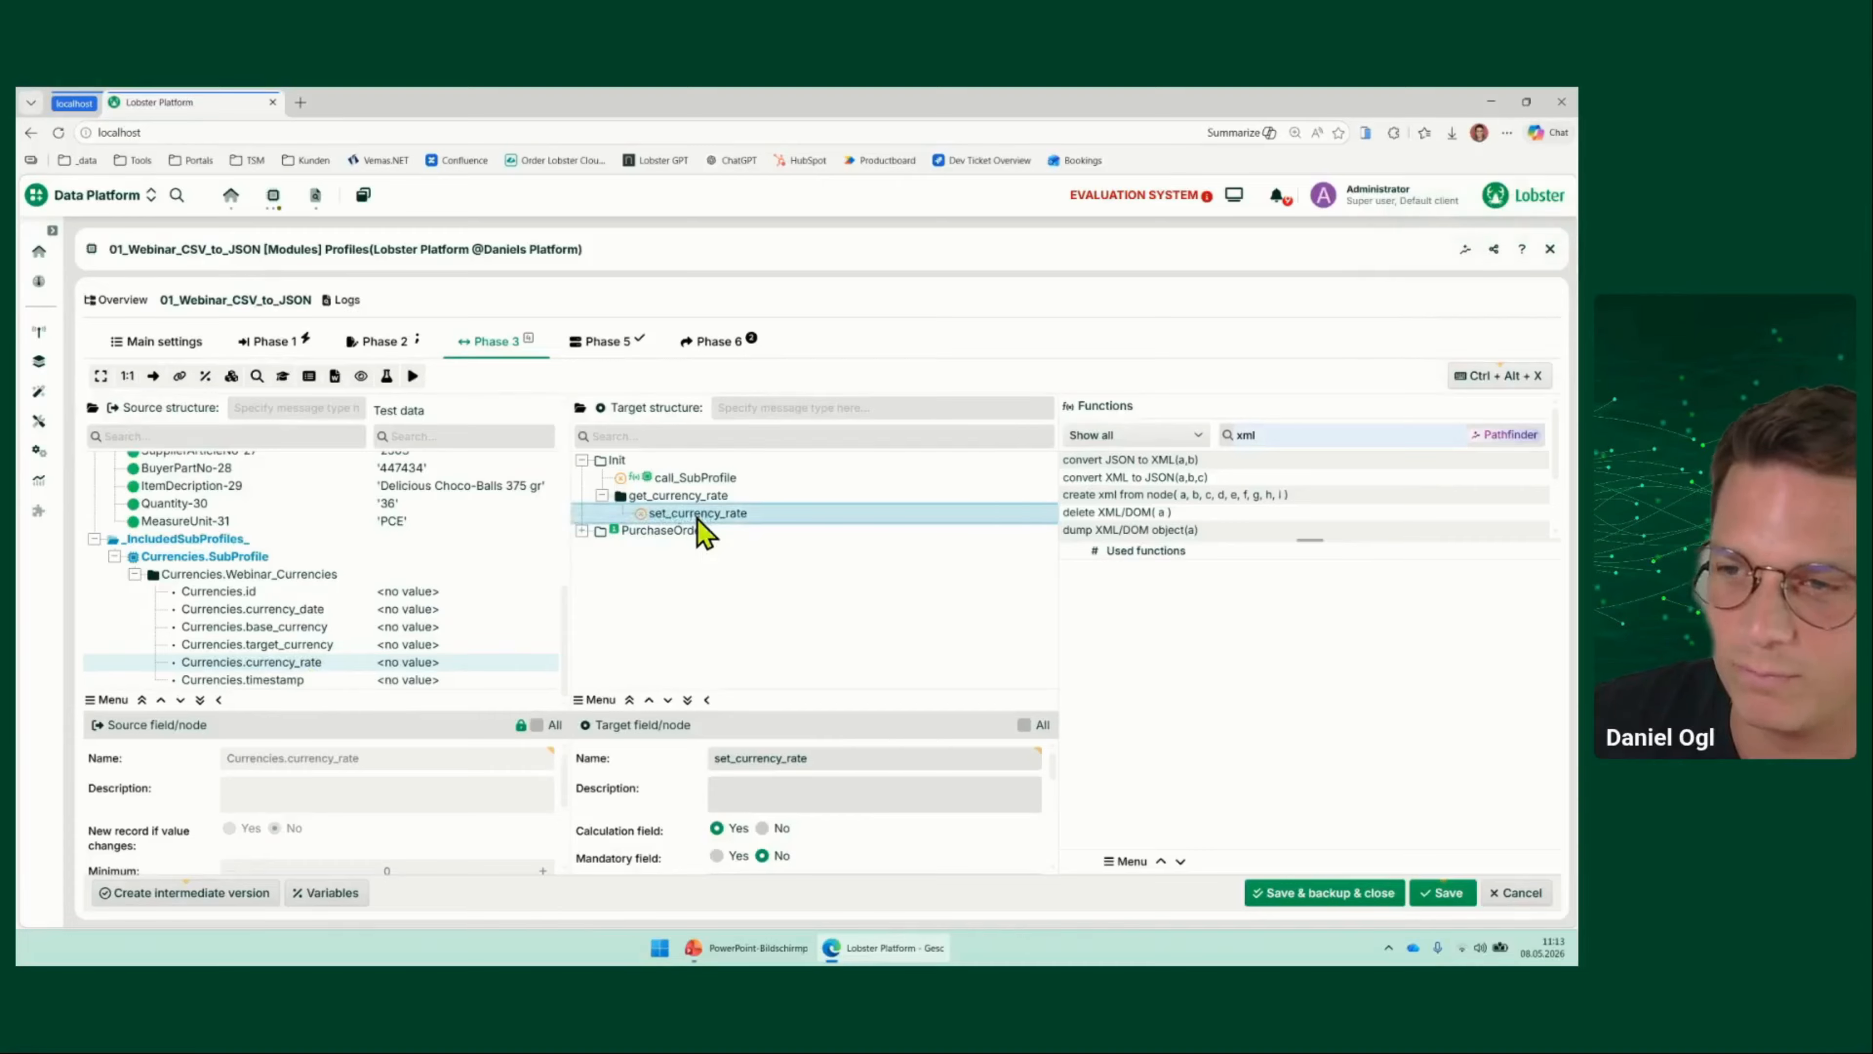
# Repeat the last mapping test, review the set_currency_rate entries in the target tree, and close the results
pyautogui.click(386, 376)
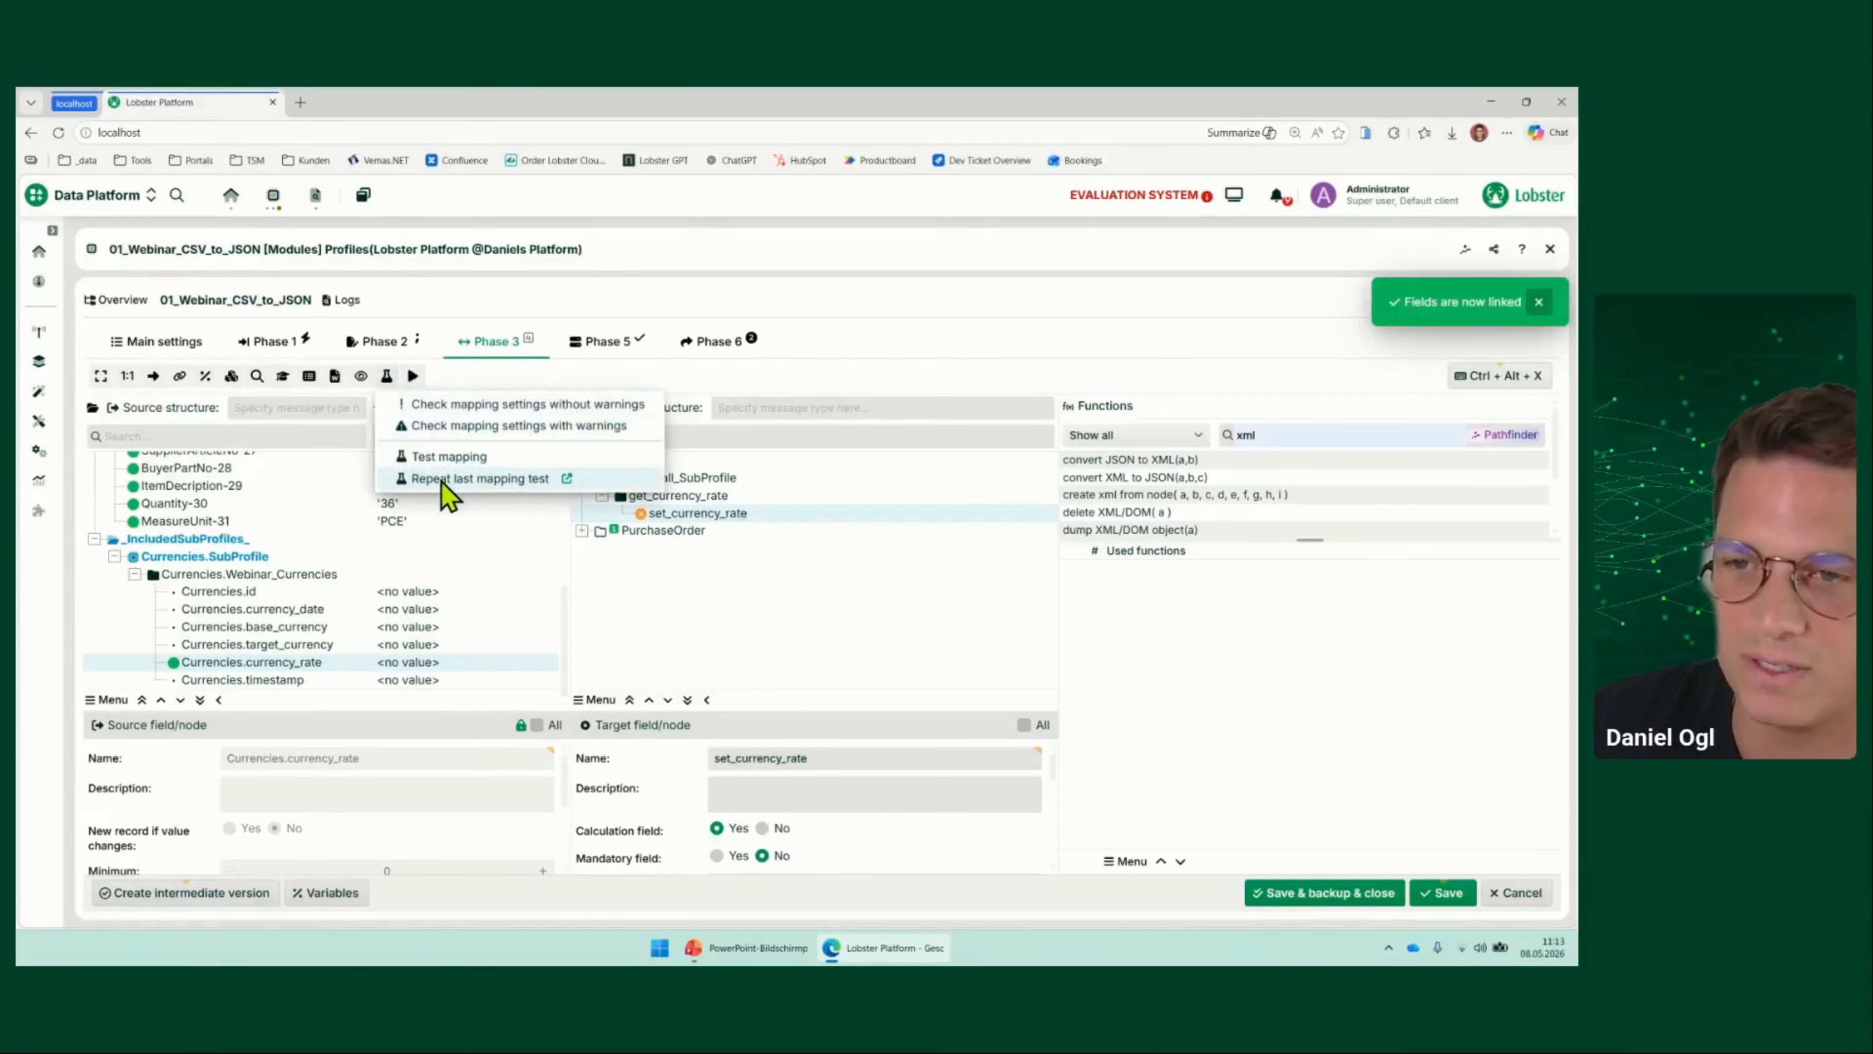
pyautogui.click(447, 478)
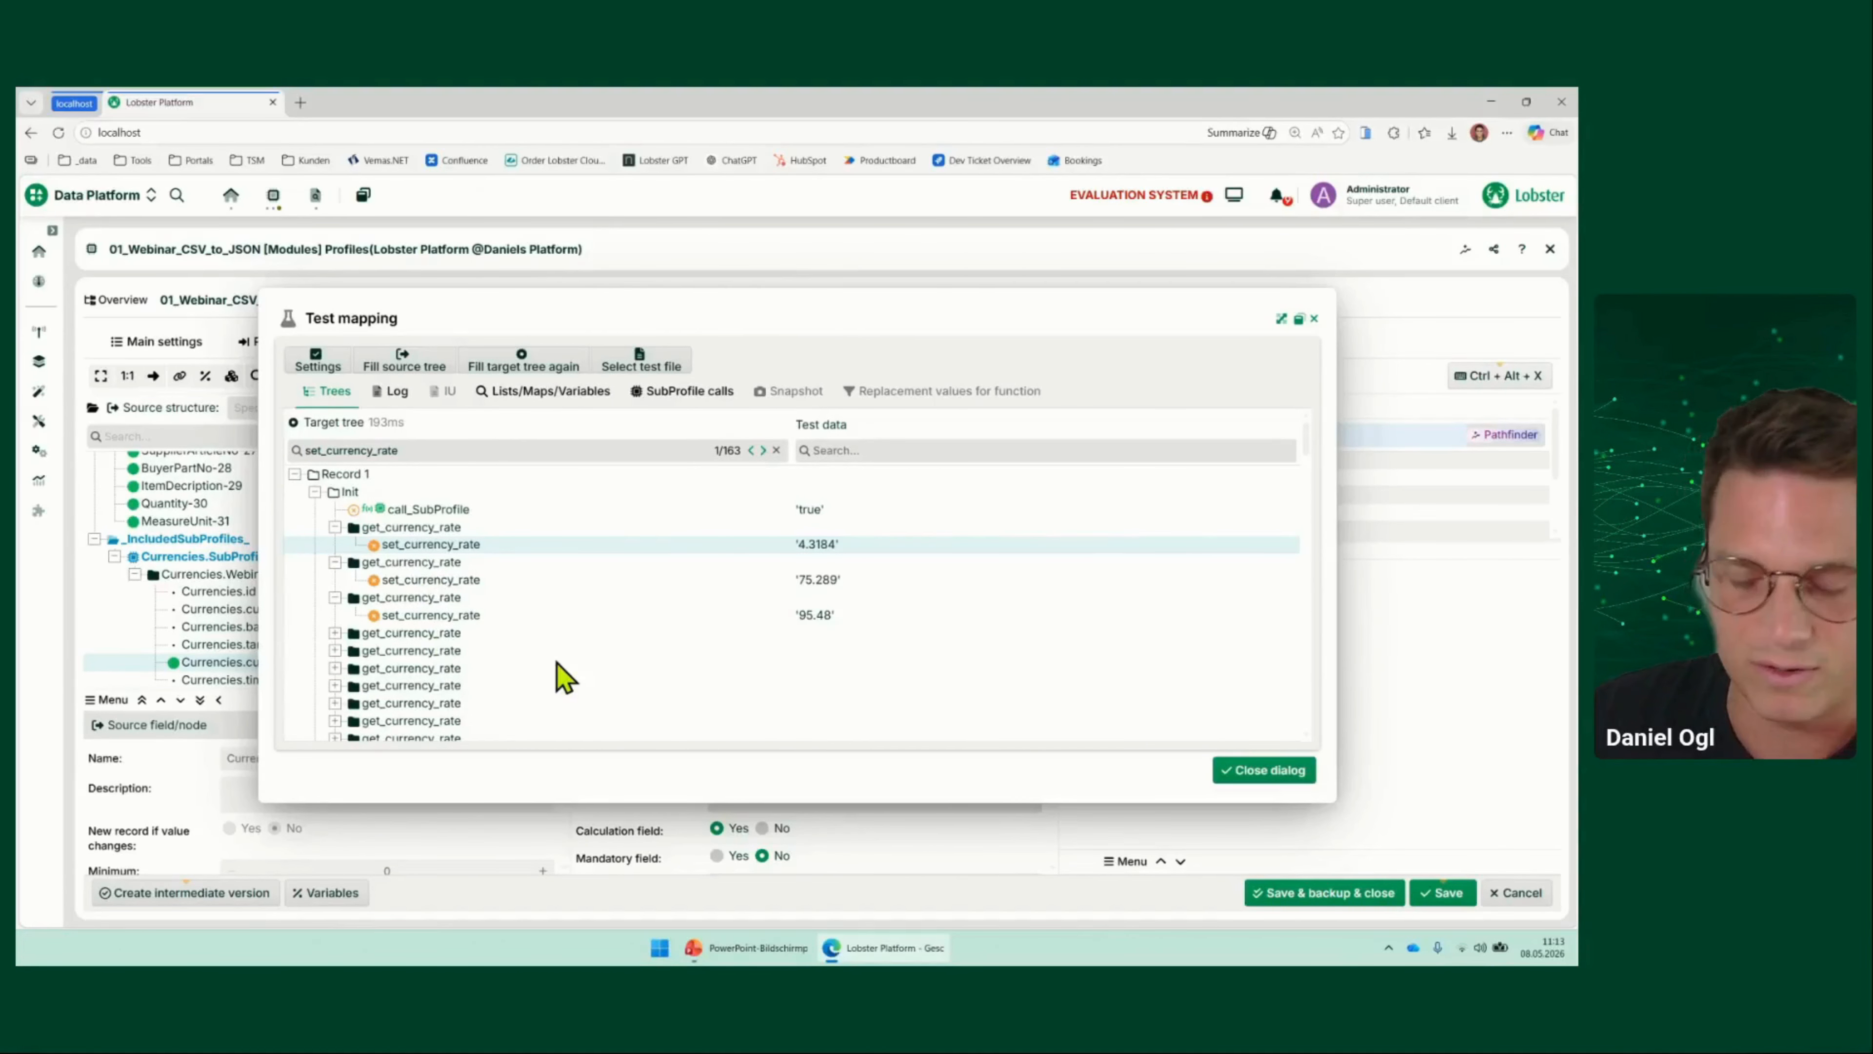
pyautogui.scroll(-1, 649, 640)
pyautogui.click(1254, 771)
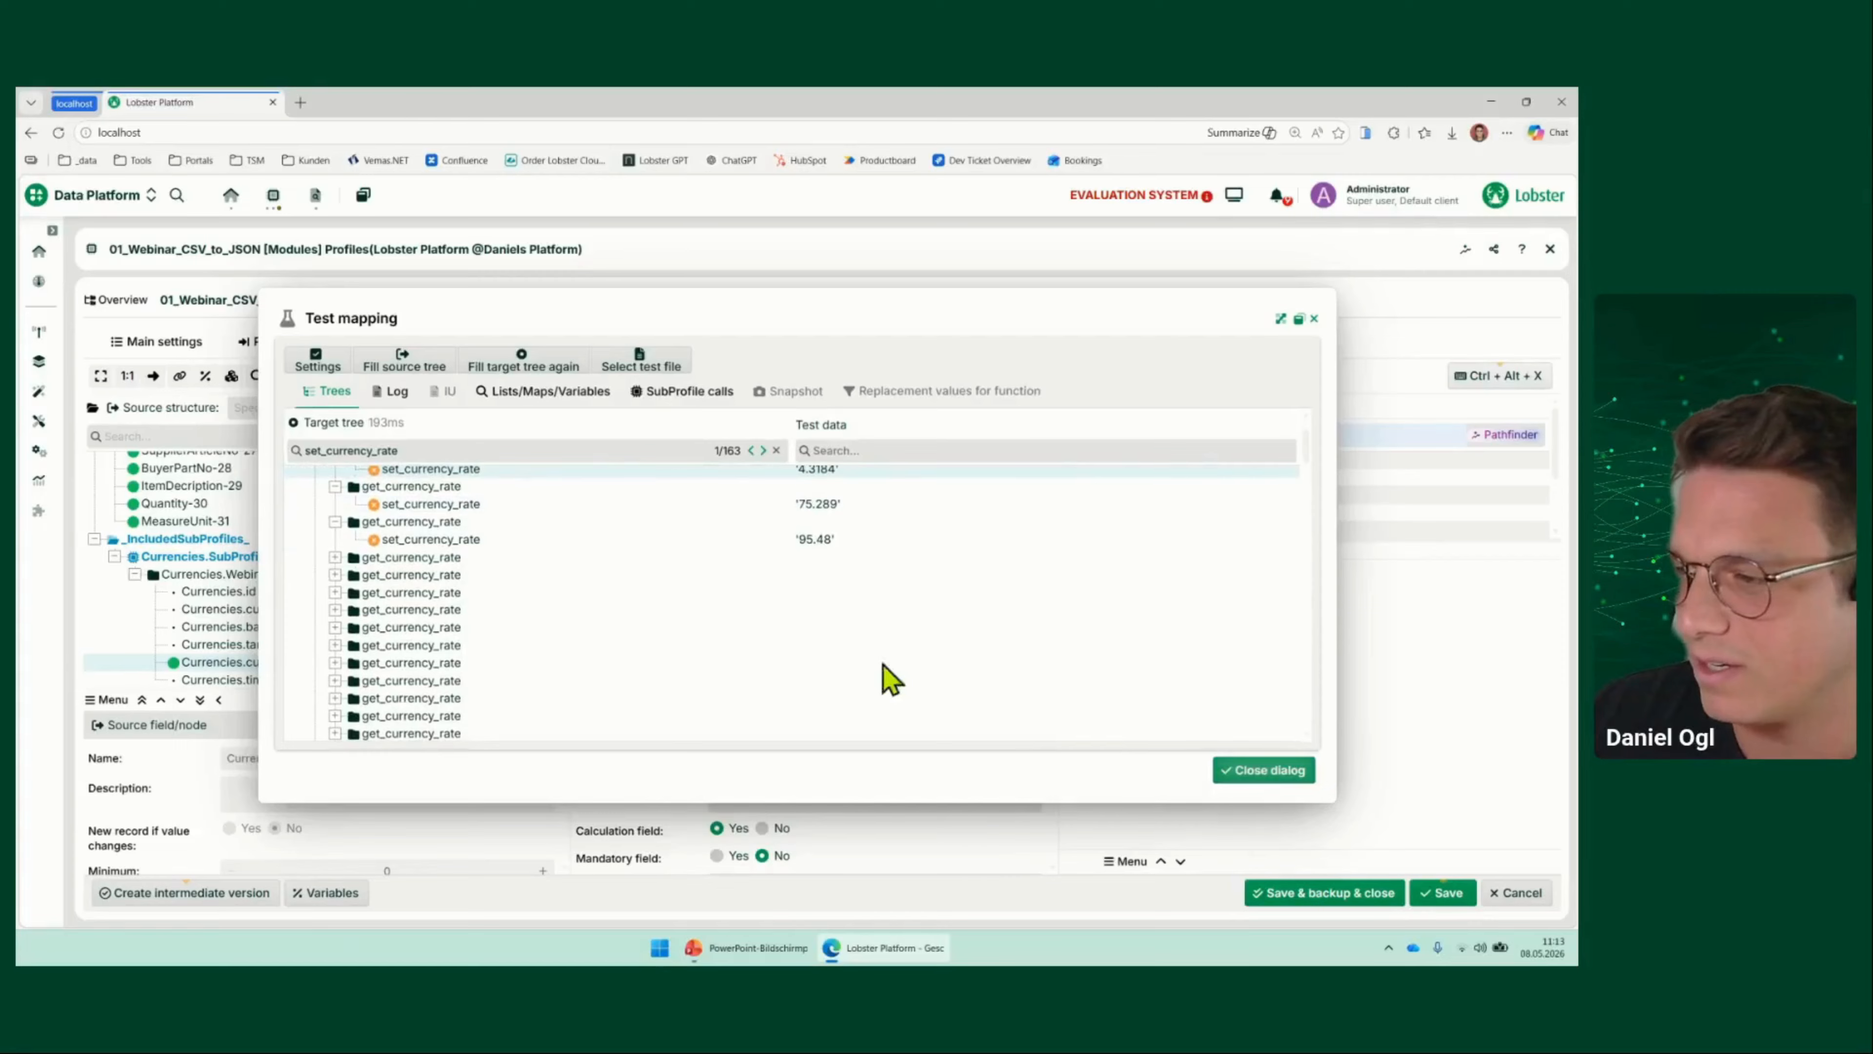
# Search the functions for "equals" and add the function "a equals b" to the get_currency_rate node
pyautogui.click(648, 495)
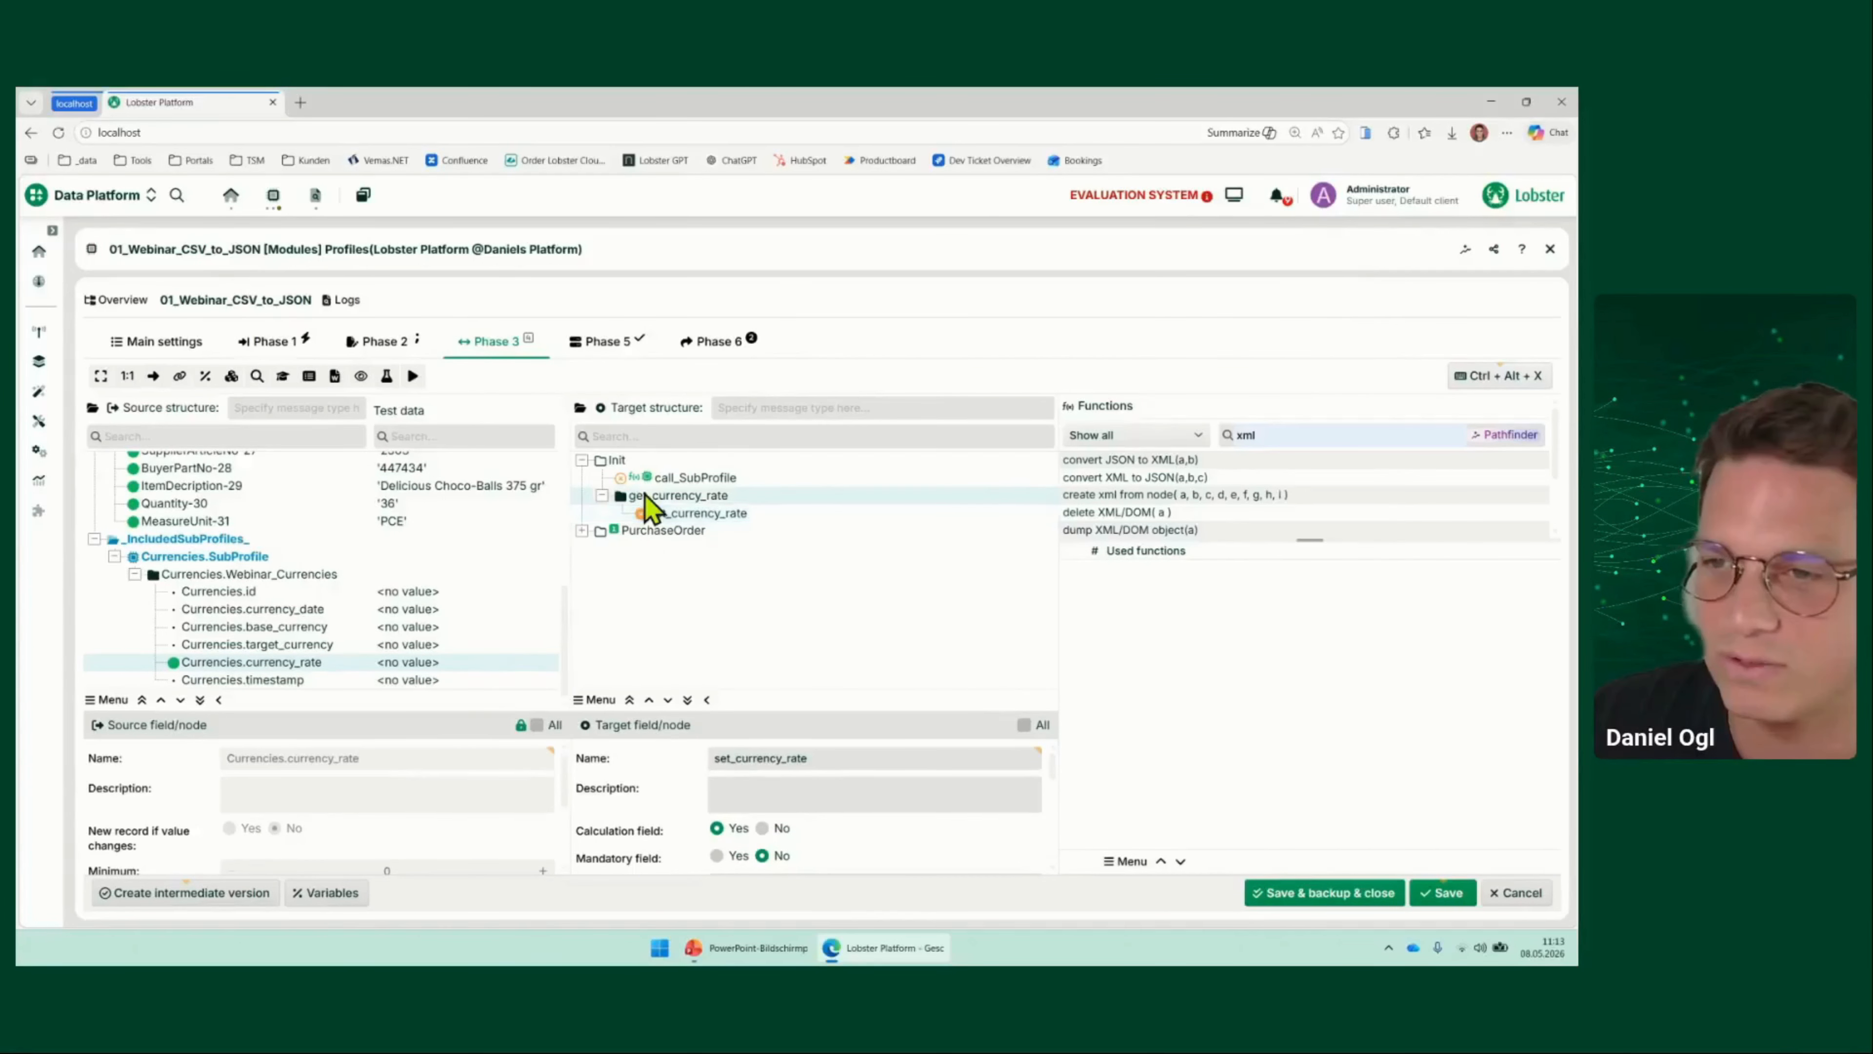
pyautogui.doubleClick(1342, 434)
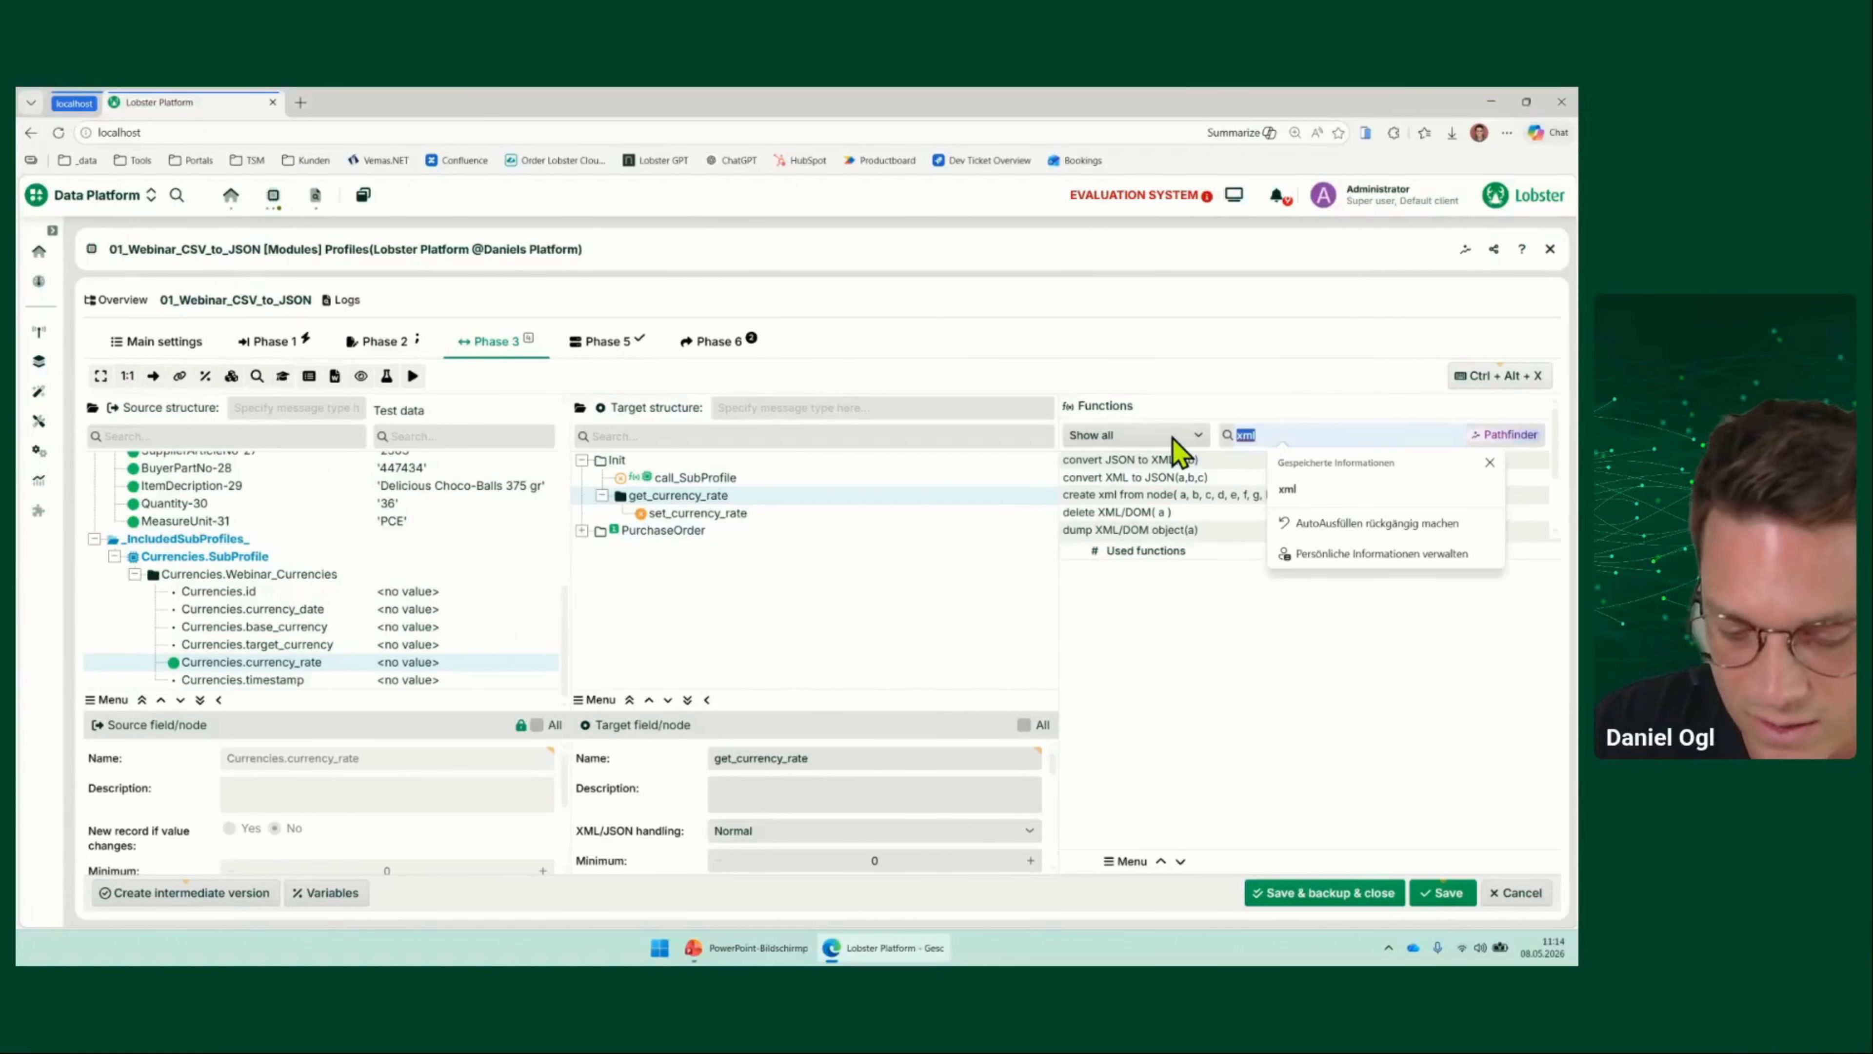
pyautogui.write('equals')
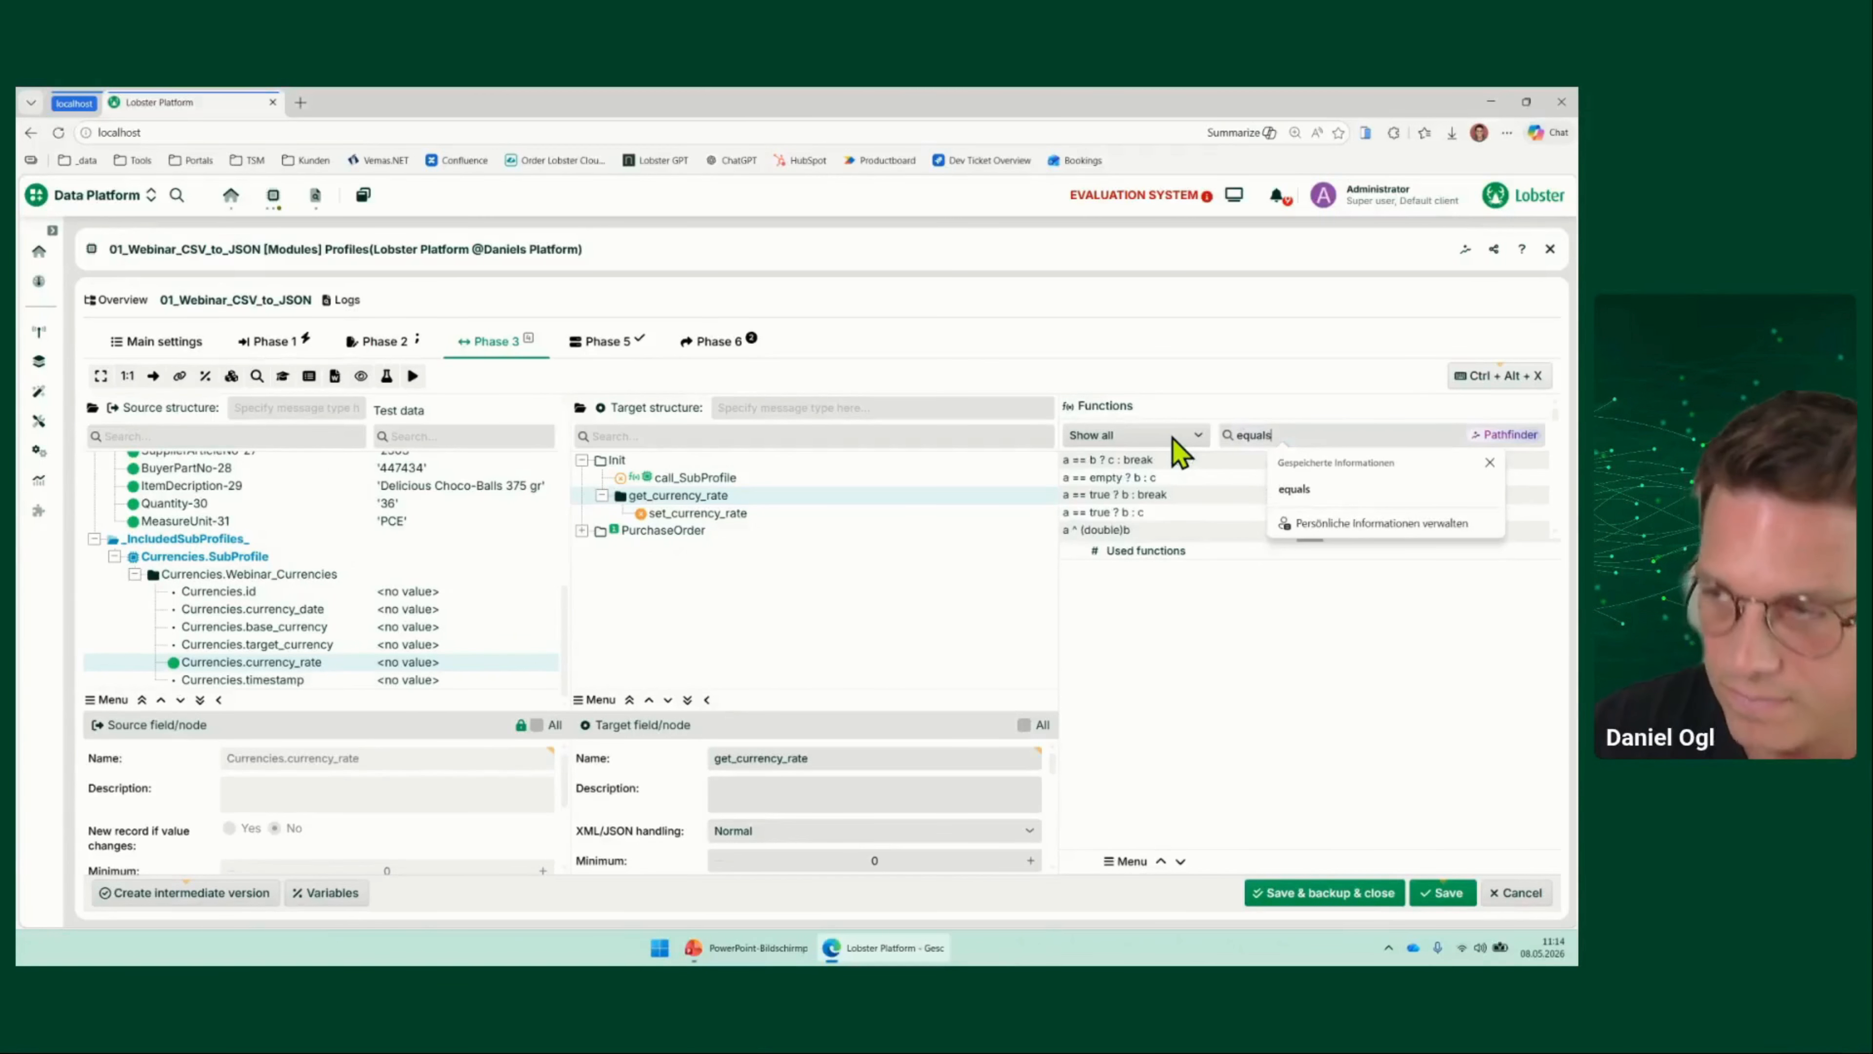
pyautogui.doubleClick(1128, 461)
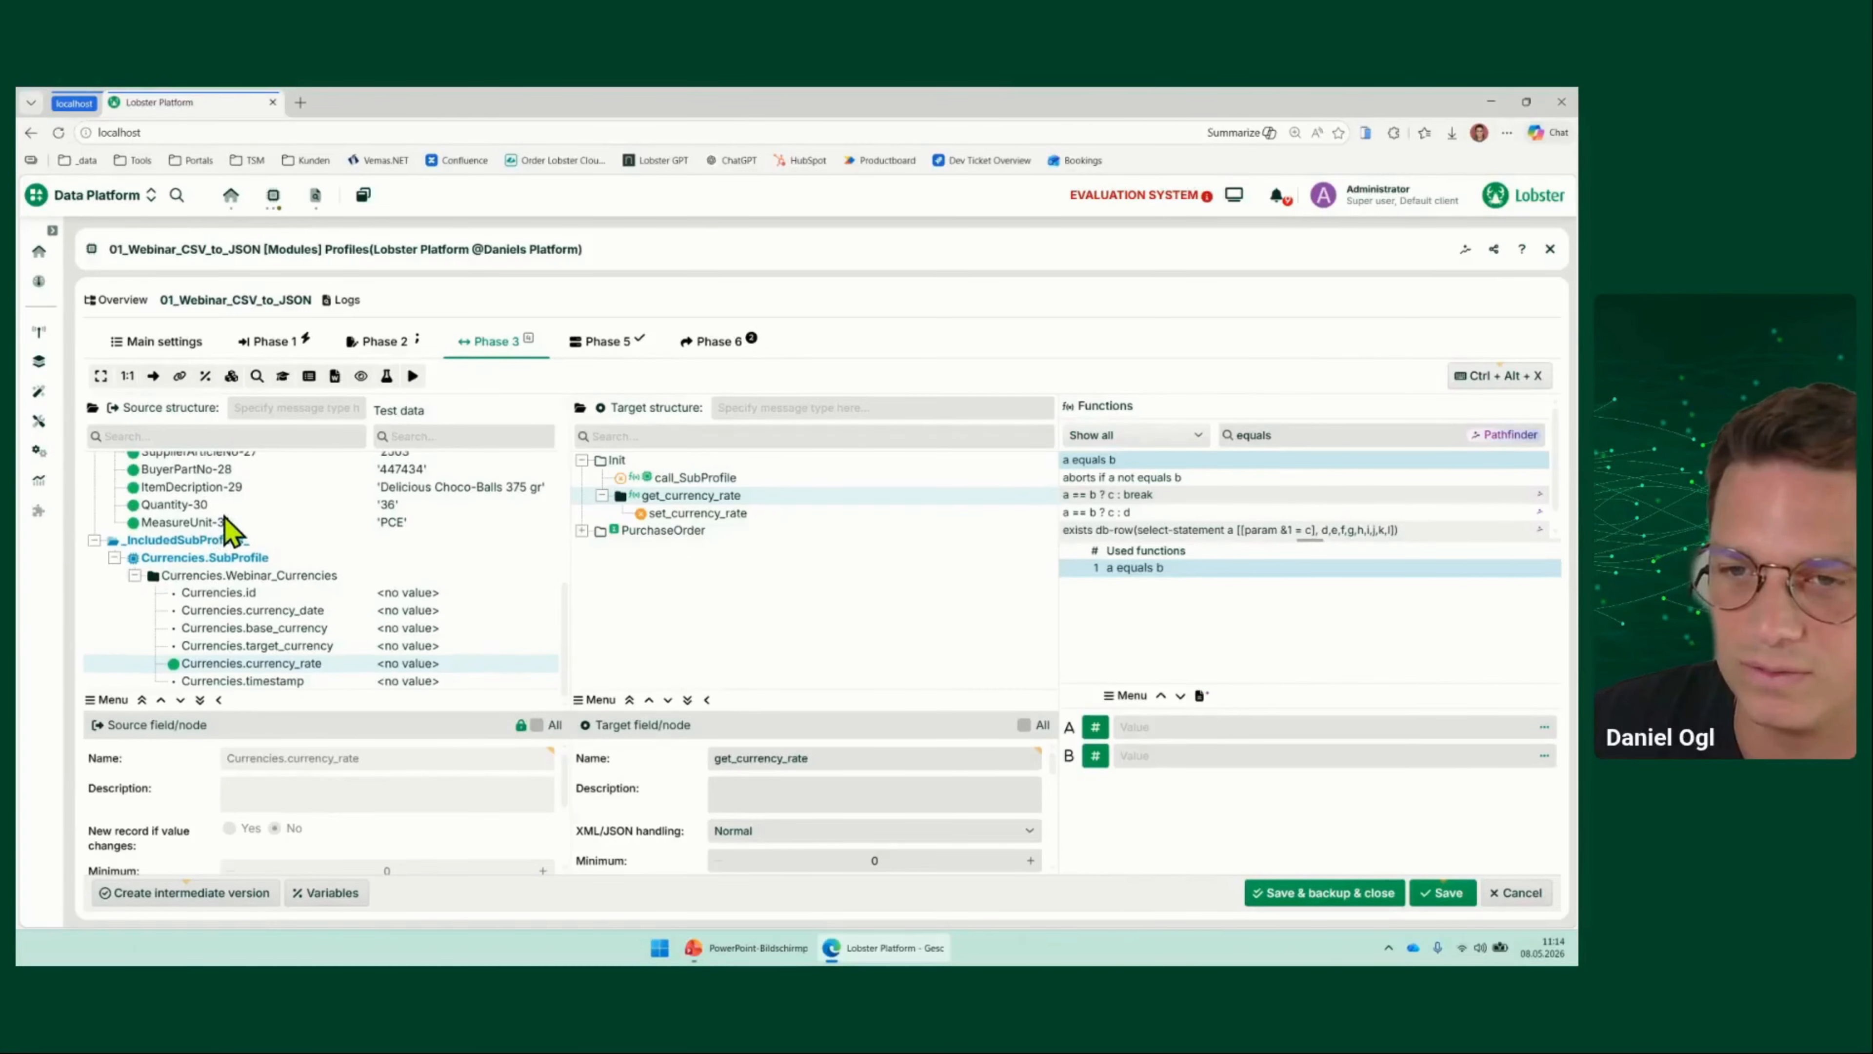
# Assign Currency-23 to parameter A and Currencies.target_currency to parameter B of the "a equals b" function
pyautogui.scroll(2, 229, 528)
pyautogui.moveTo(221, 515); pyautogui.dragTo(1146, 727)
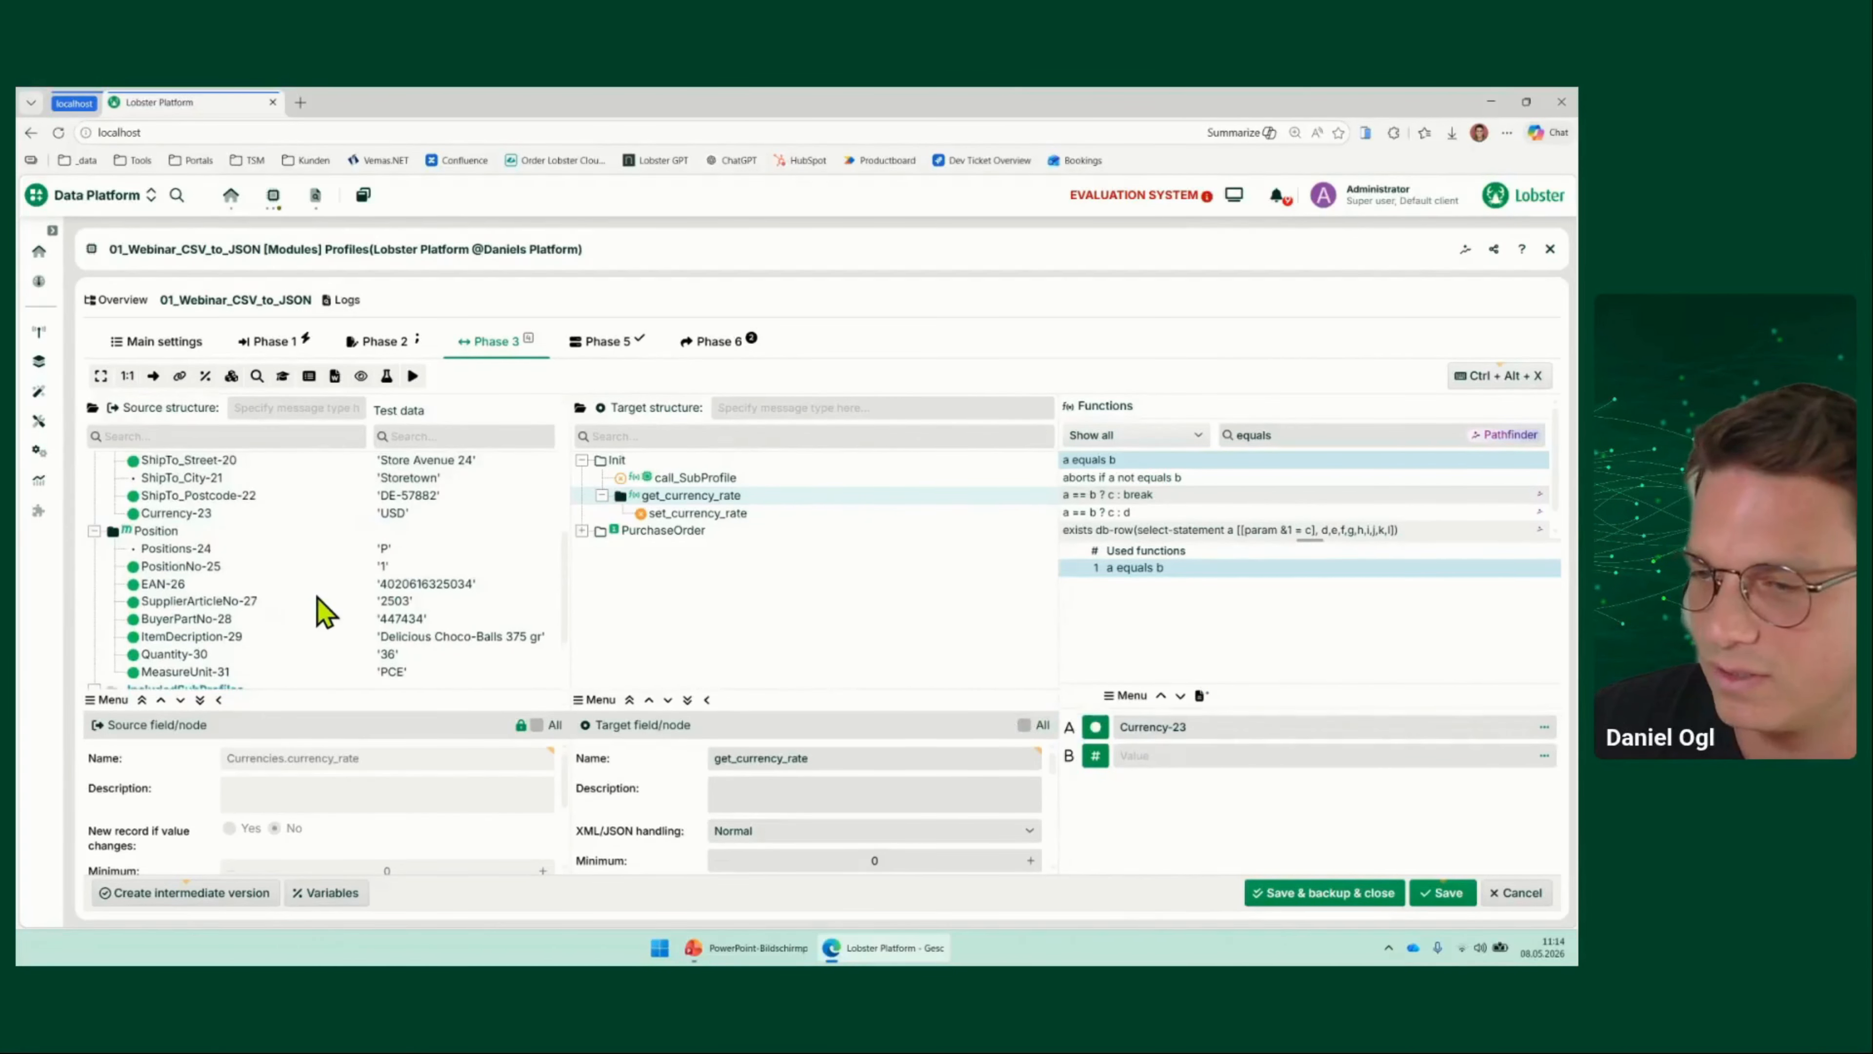
pyautogui.scroll(-3, 324, 612)
pyautogui.scroll(-1, 324, 612)
pyautogui.moveTo(270, 662); pyautogui.dragTo(1239, 757)
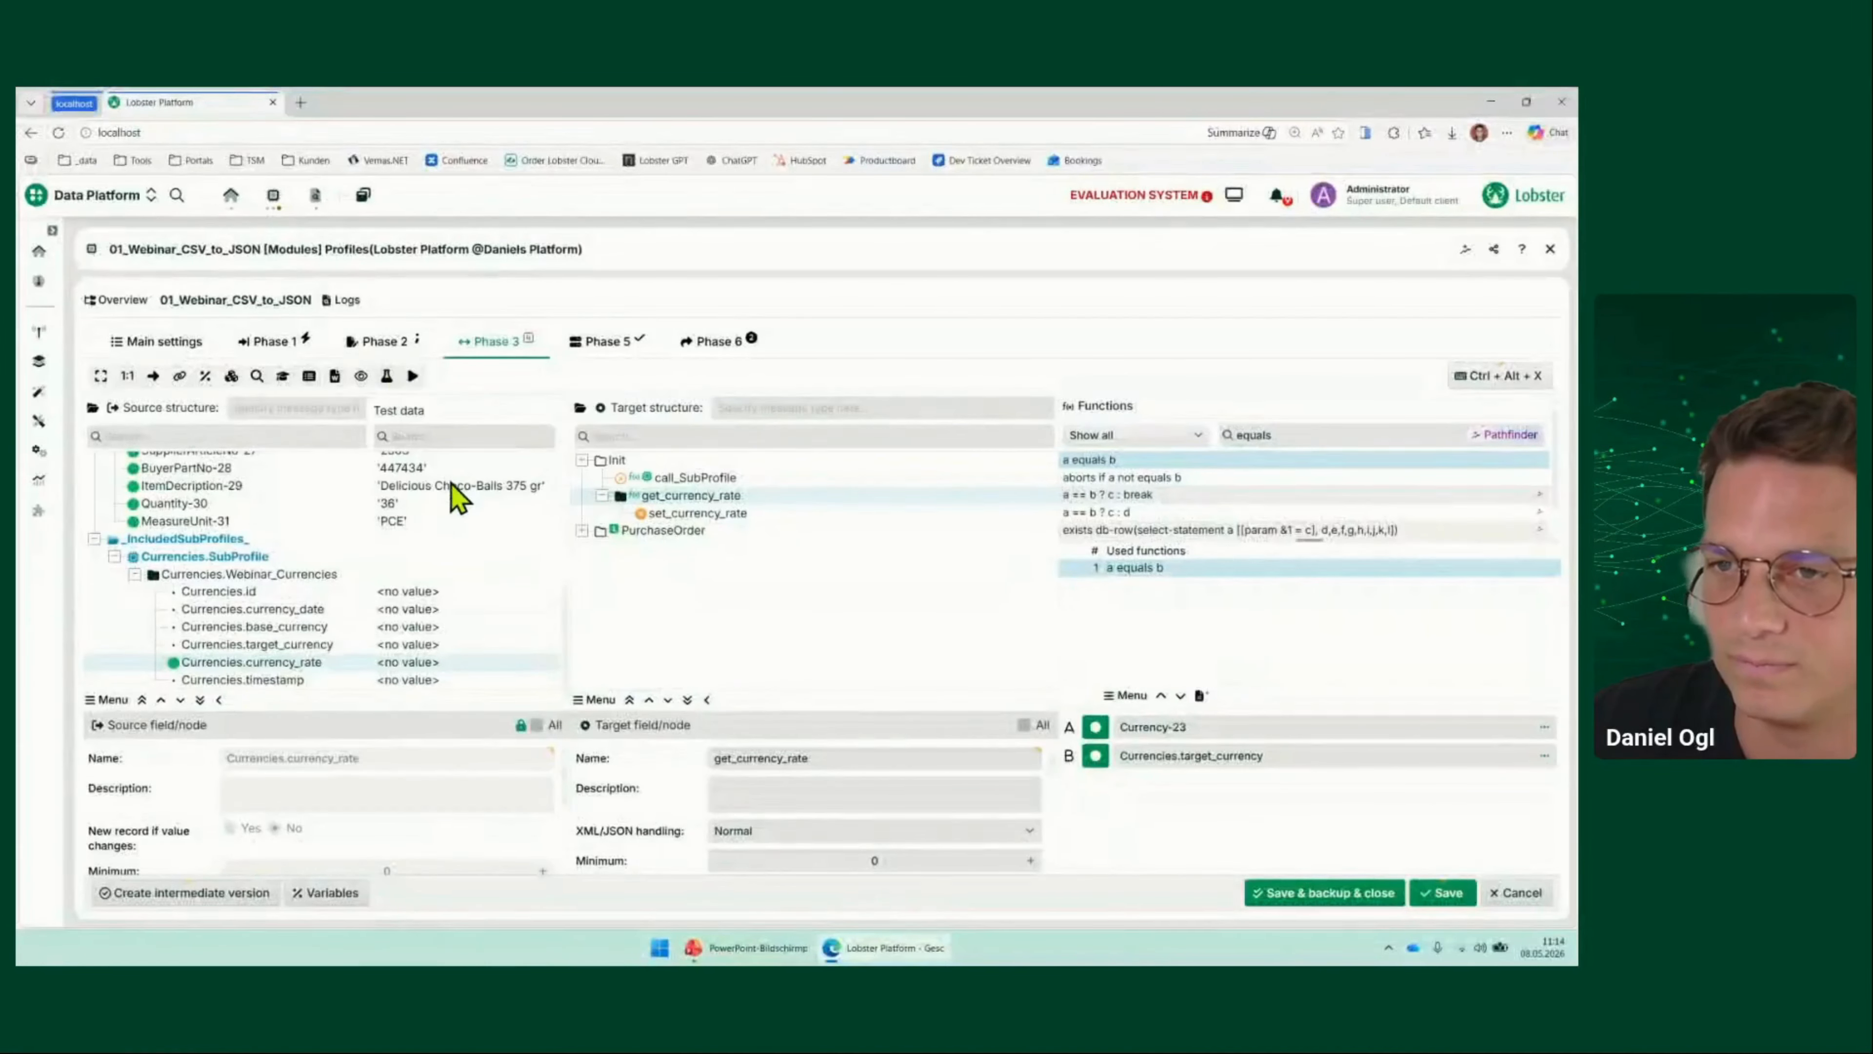
# Test the mapping with the currency condition, inspect set_currency_rate and the PurchaseOrder node in the target tree, and close the results
pyautogui.click(386, 376)
pyautogui.click(414, 453)
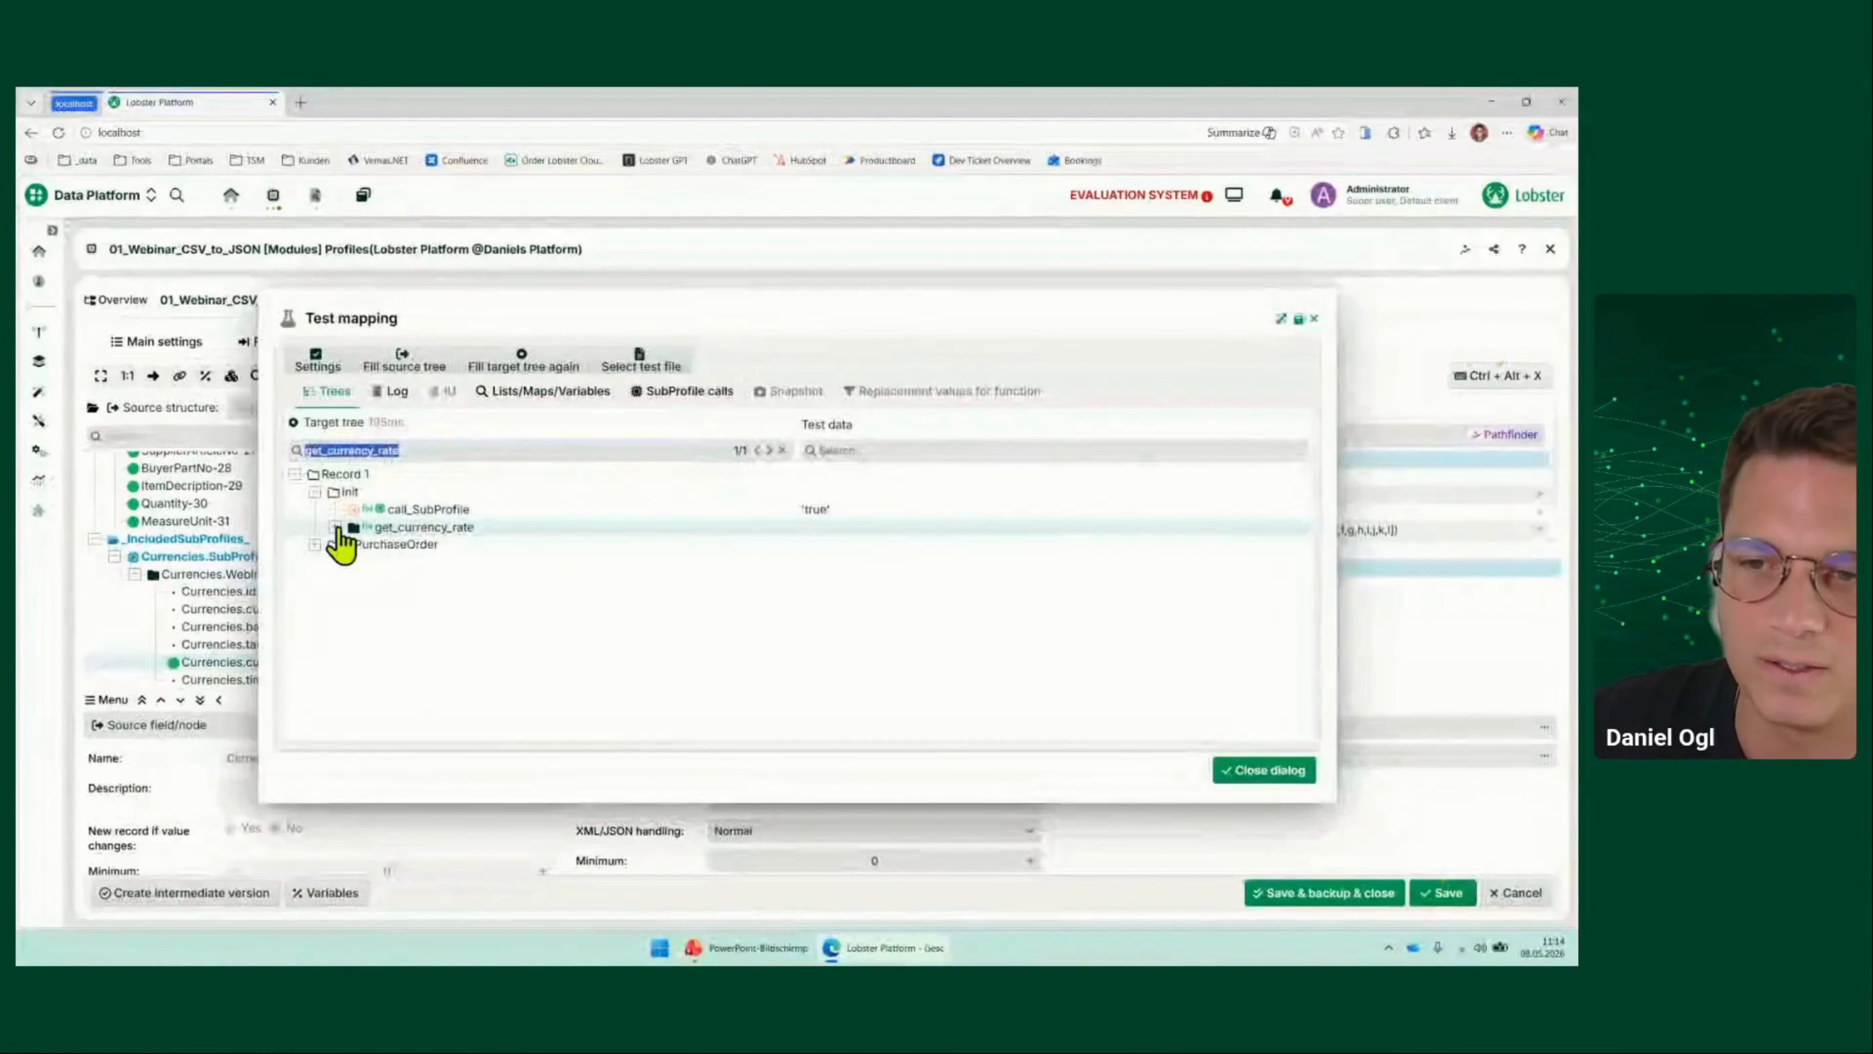
pyautogui.click(810, 550)
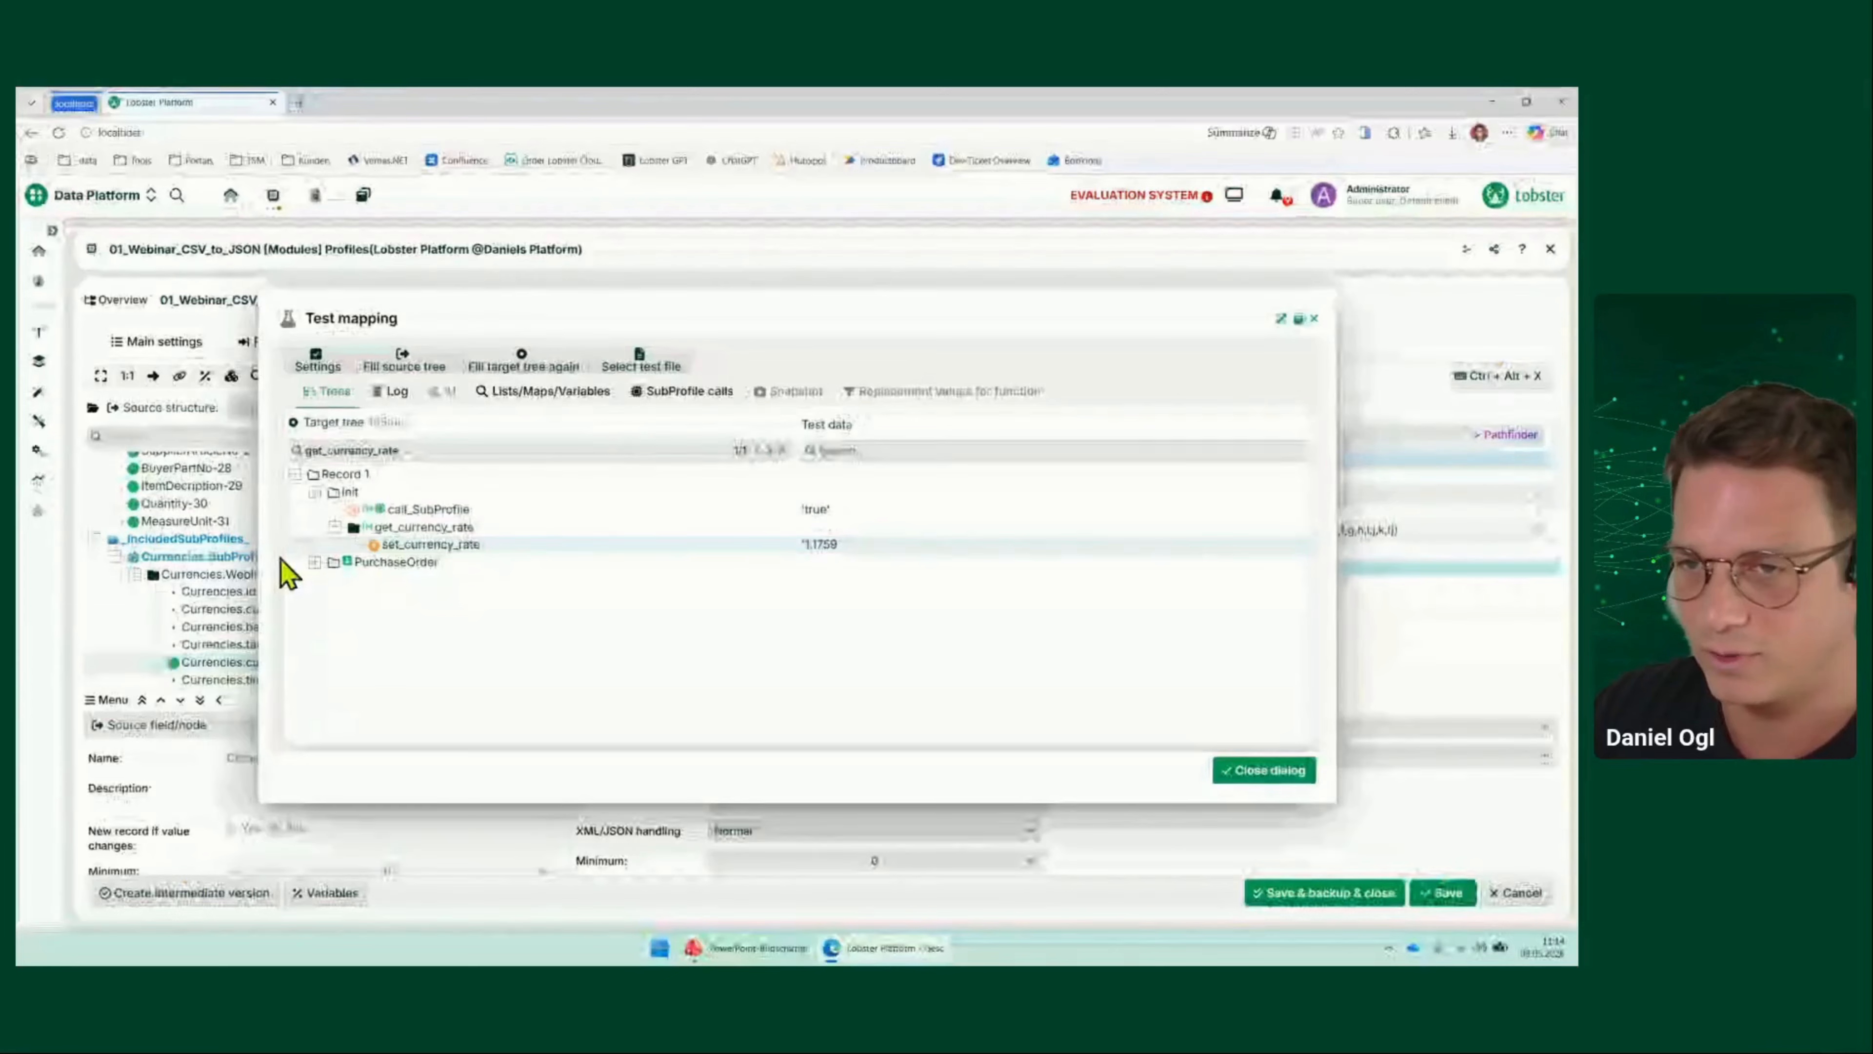
pyautogui.click(314, 562)
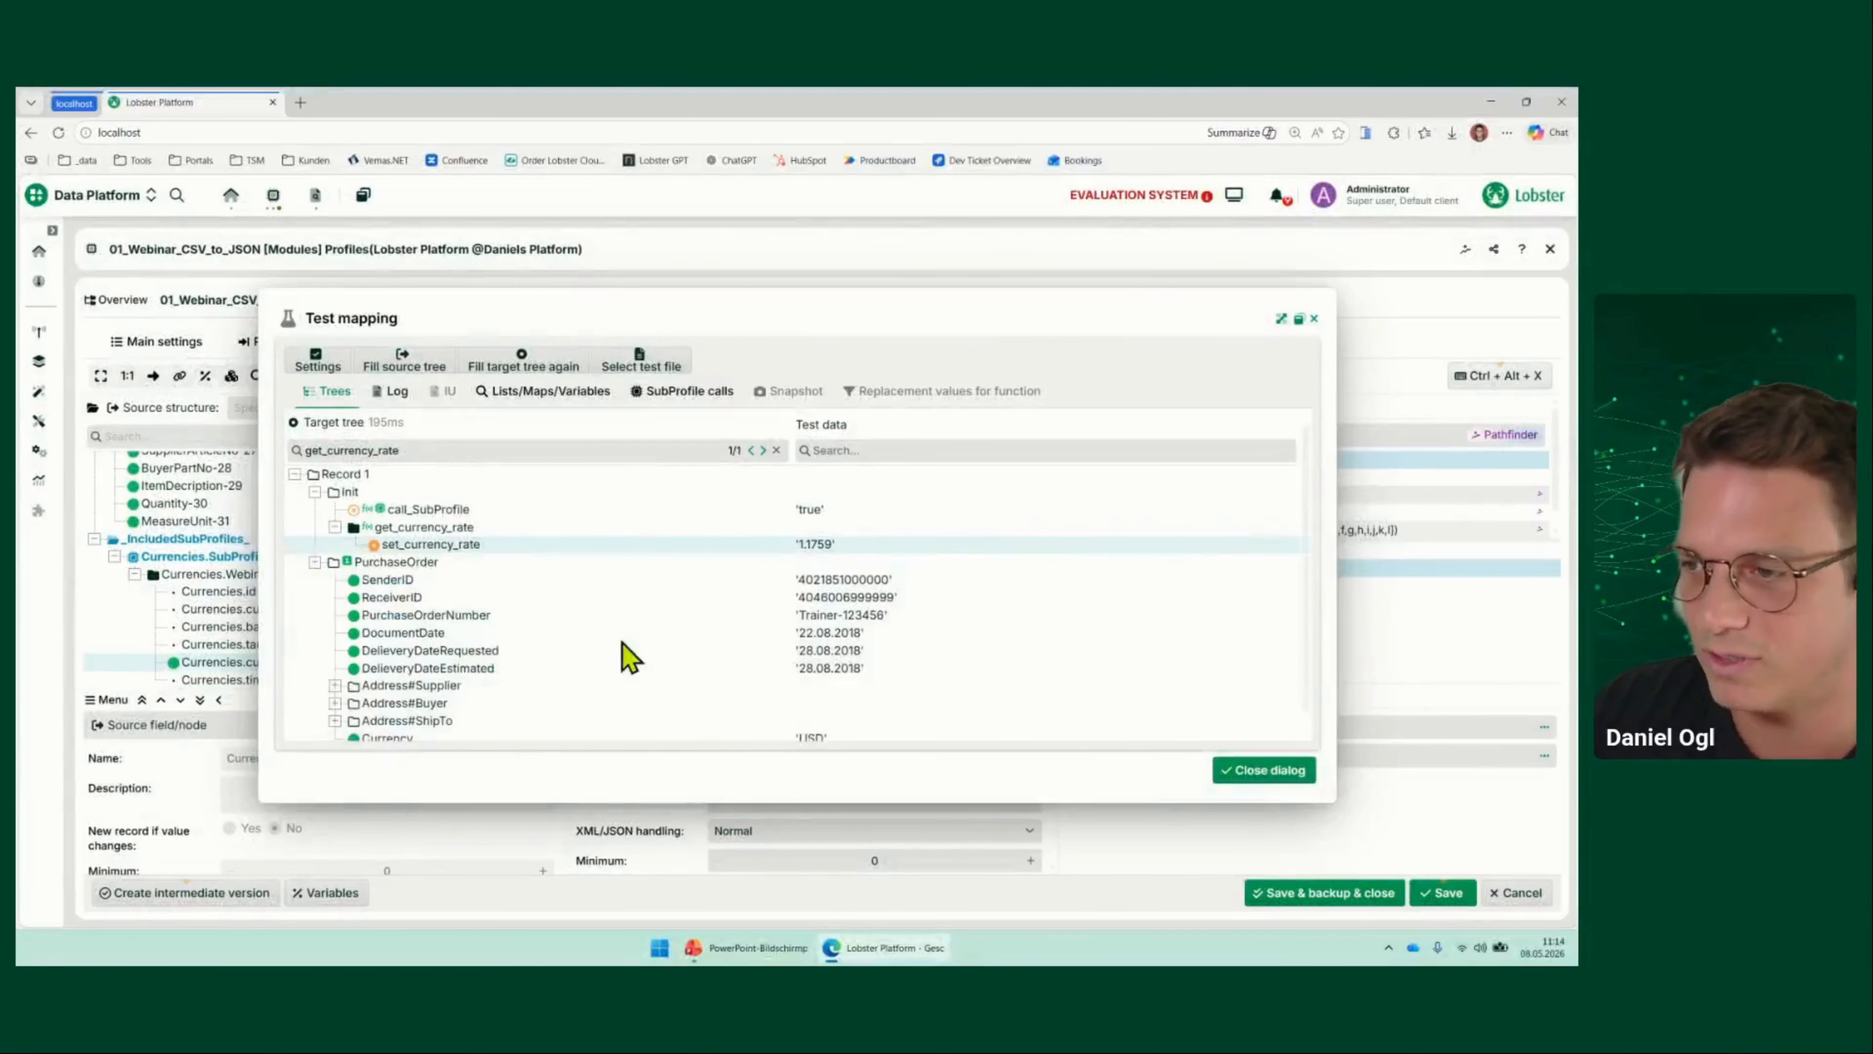
pyautogui.click(1256, 771)
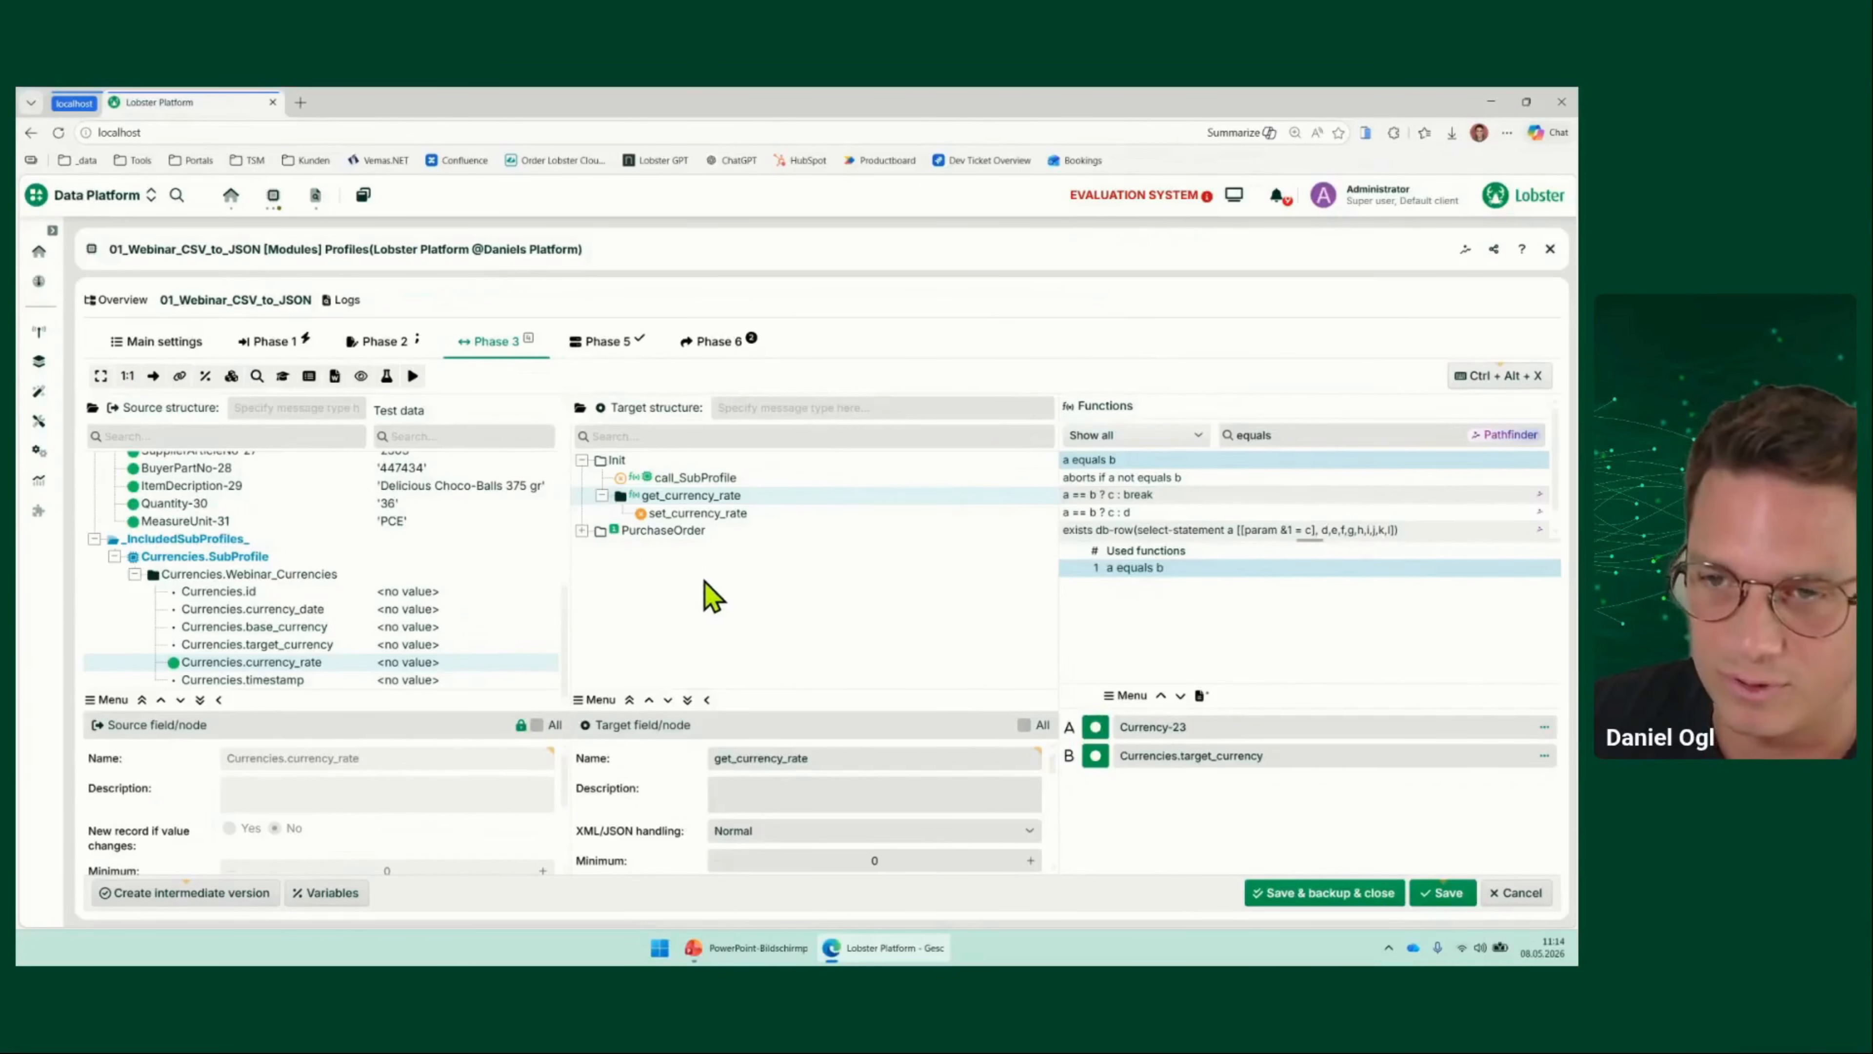
# Review the function parameters of the call_SubProfile field and switch to the PowerPoint slide on the chaining possibilities
pyautogui.click(691, 478)
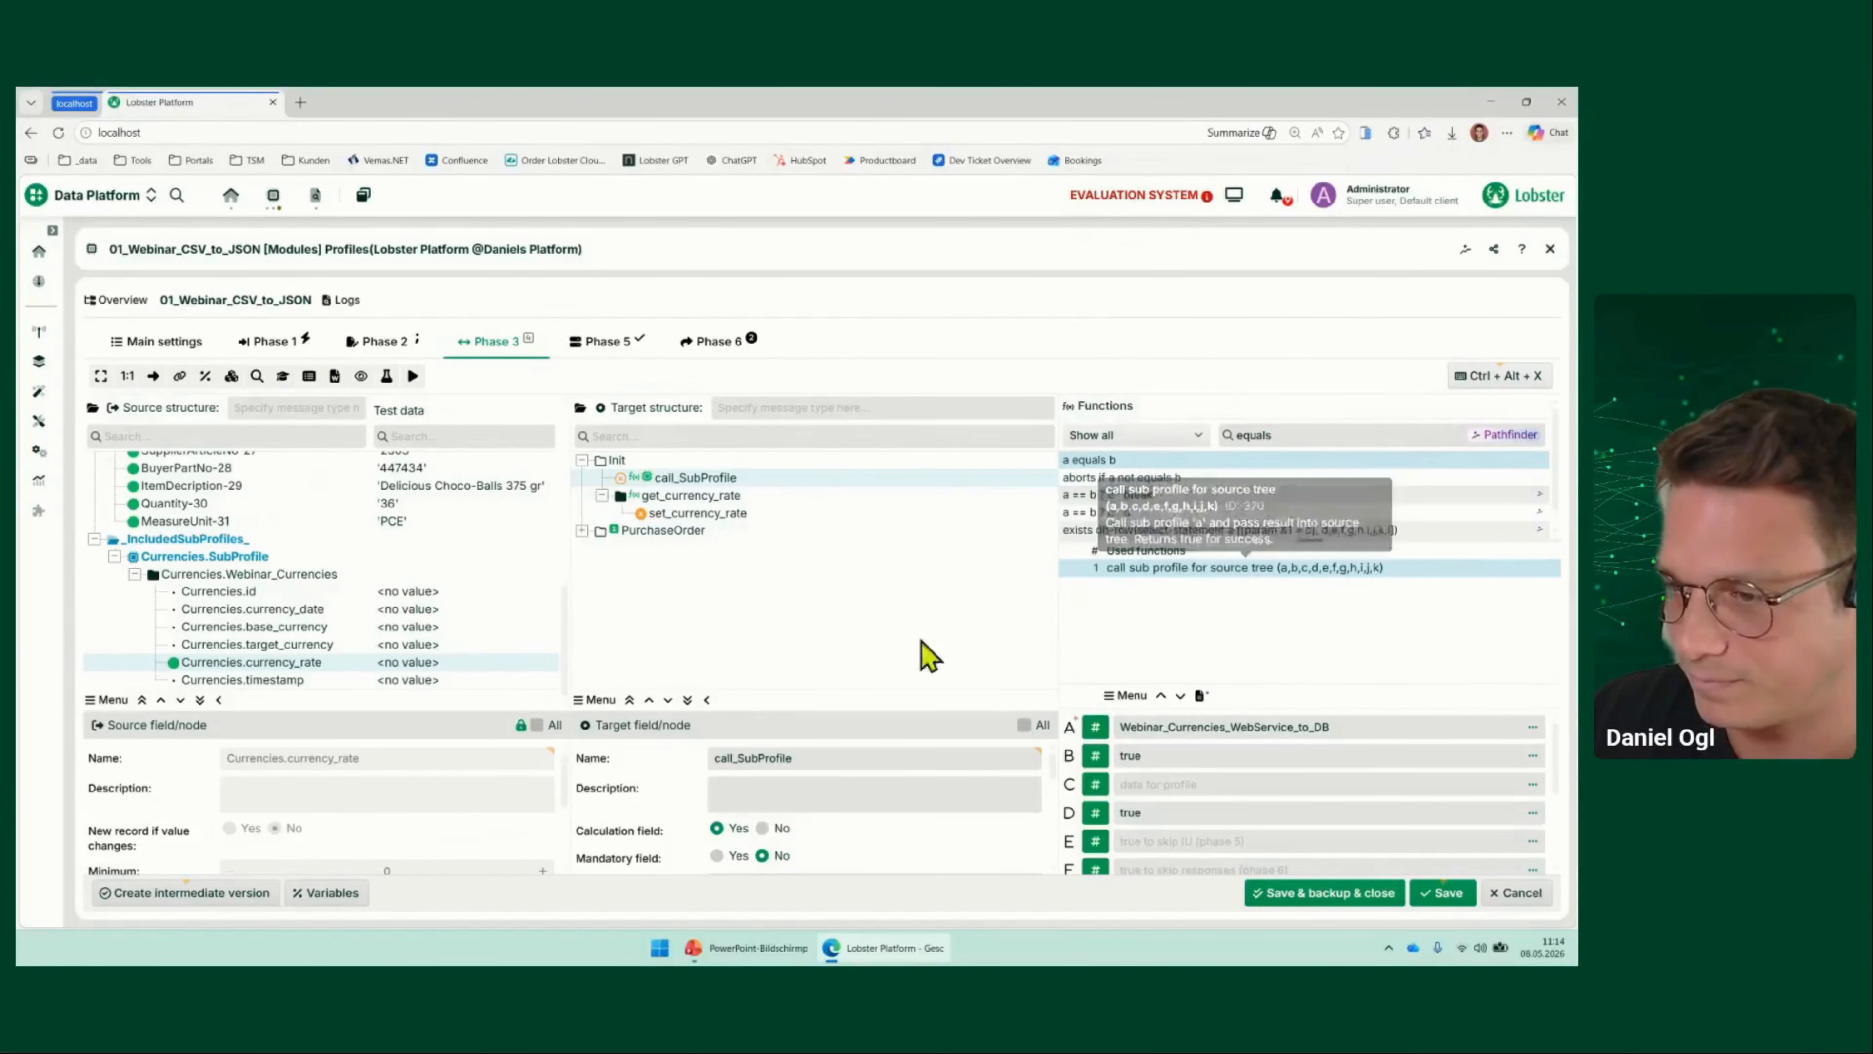
pyautogui.moveTo(782, 955)
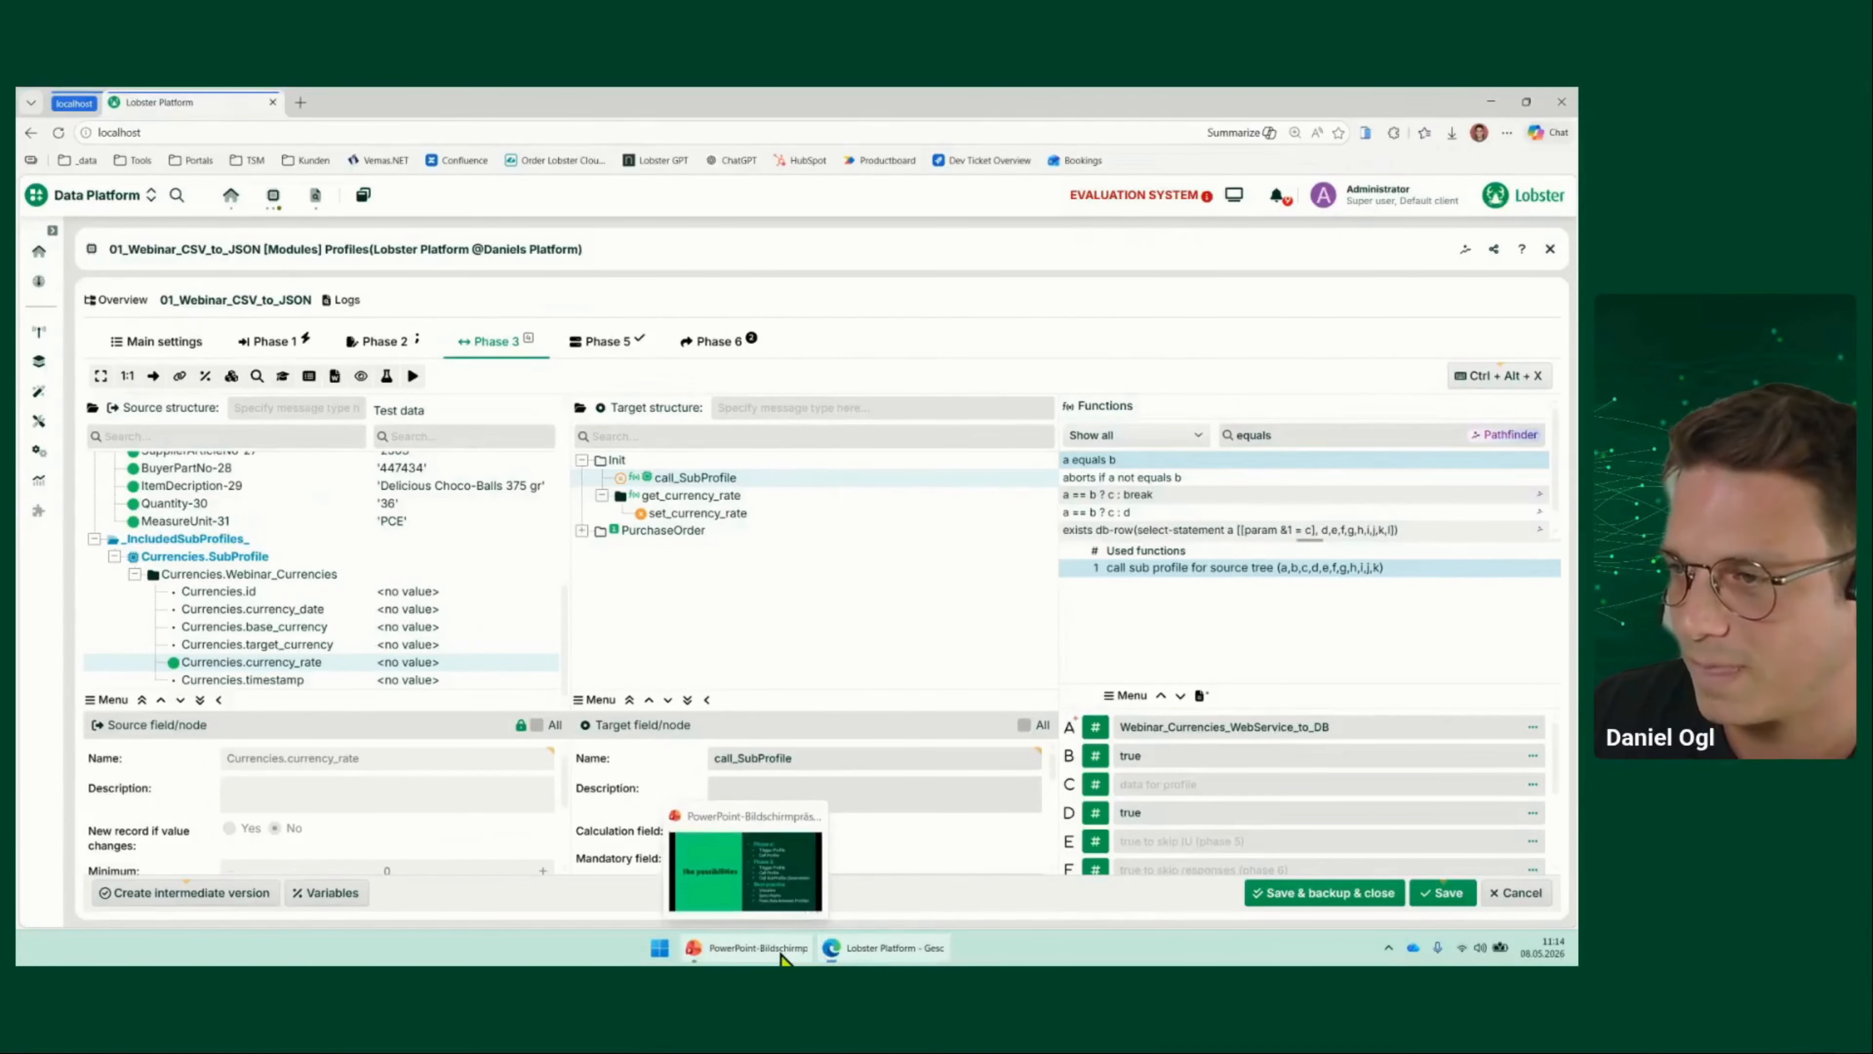
pyautogui.click(782, 952)
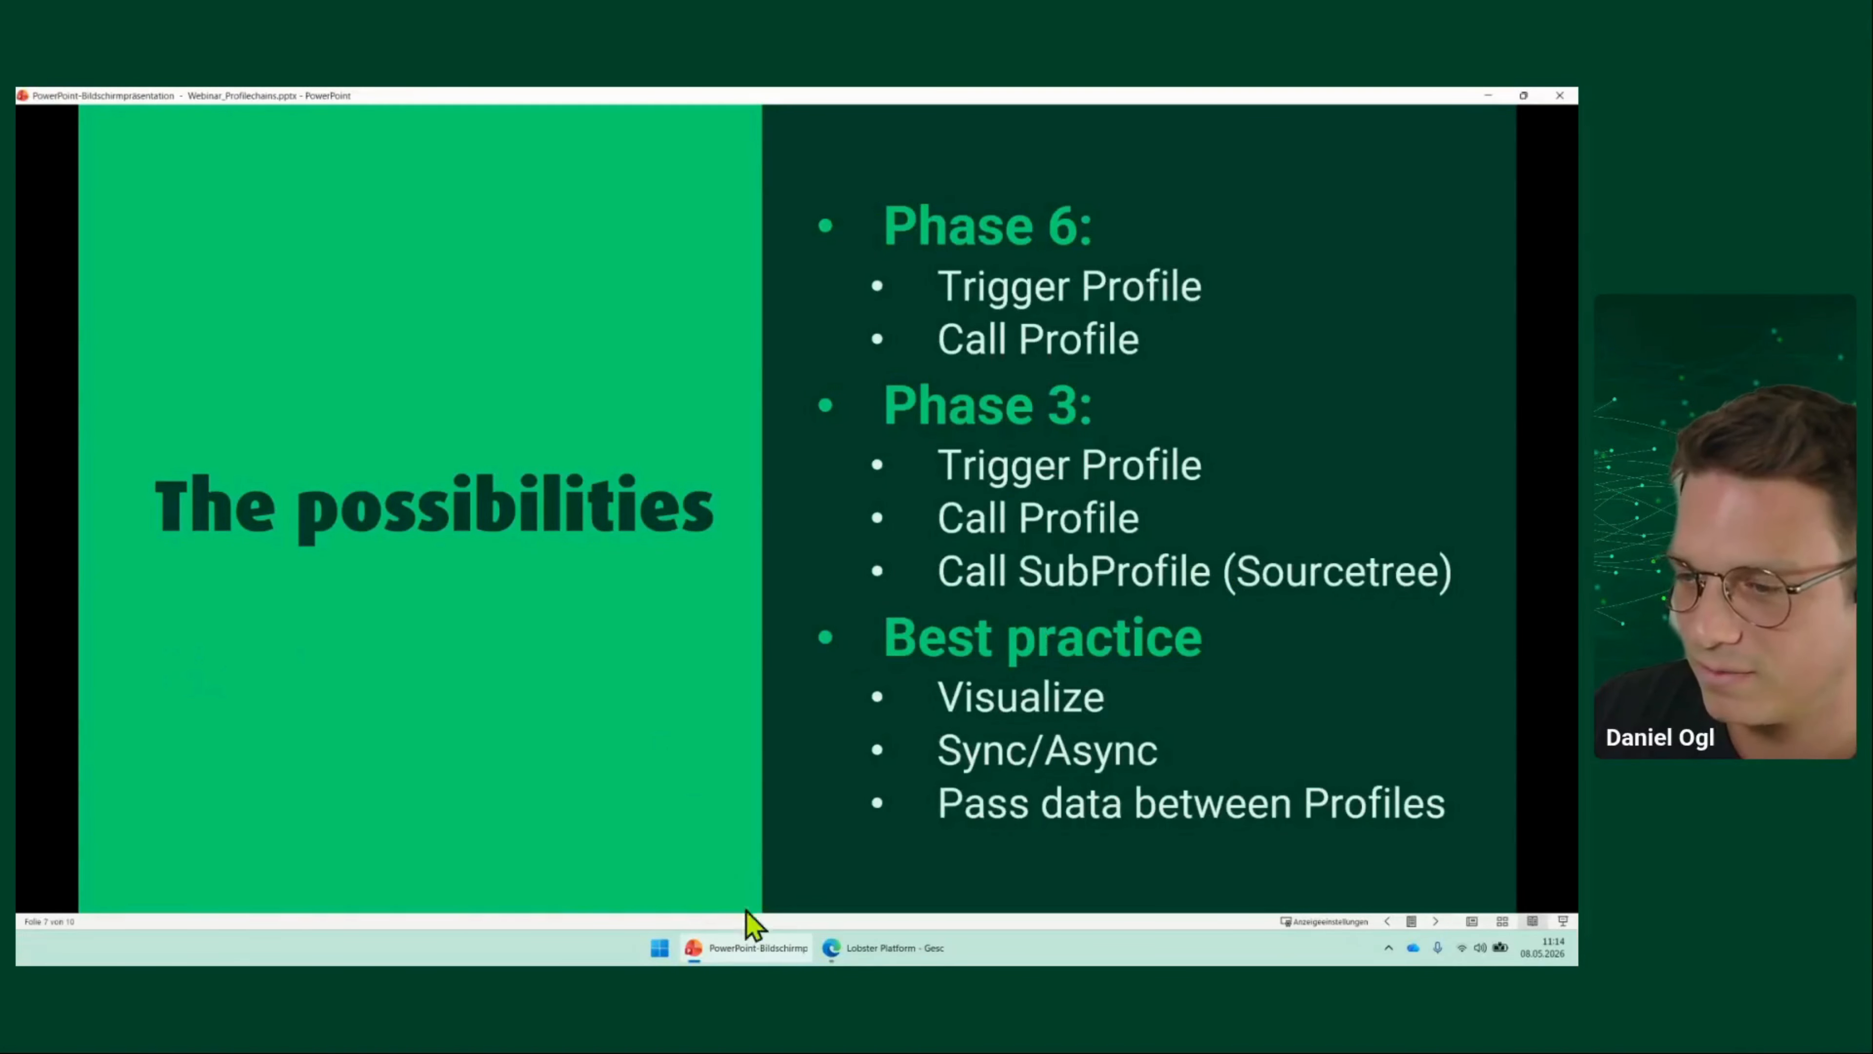
# Switch back to Lobster Platform, return to the profile overview and select the profile 01_Webinar_CSV_to_JSON
pyautogui.click(862, 950)
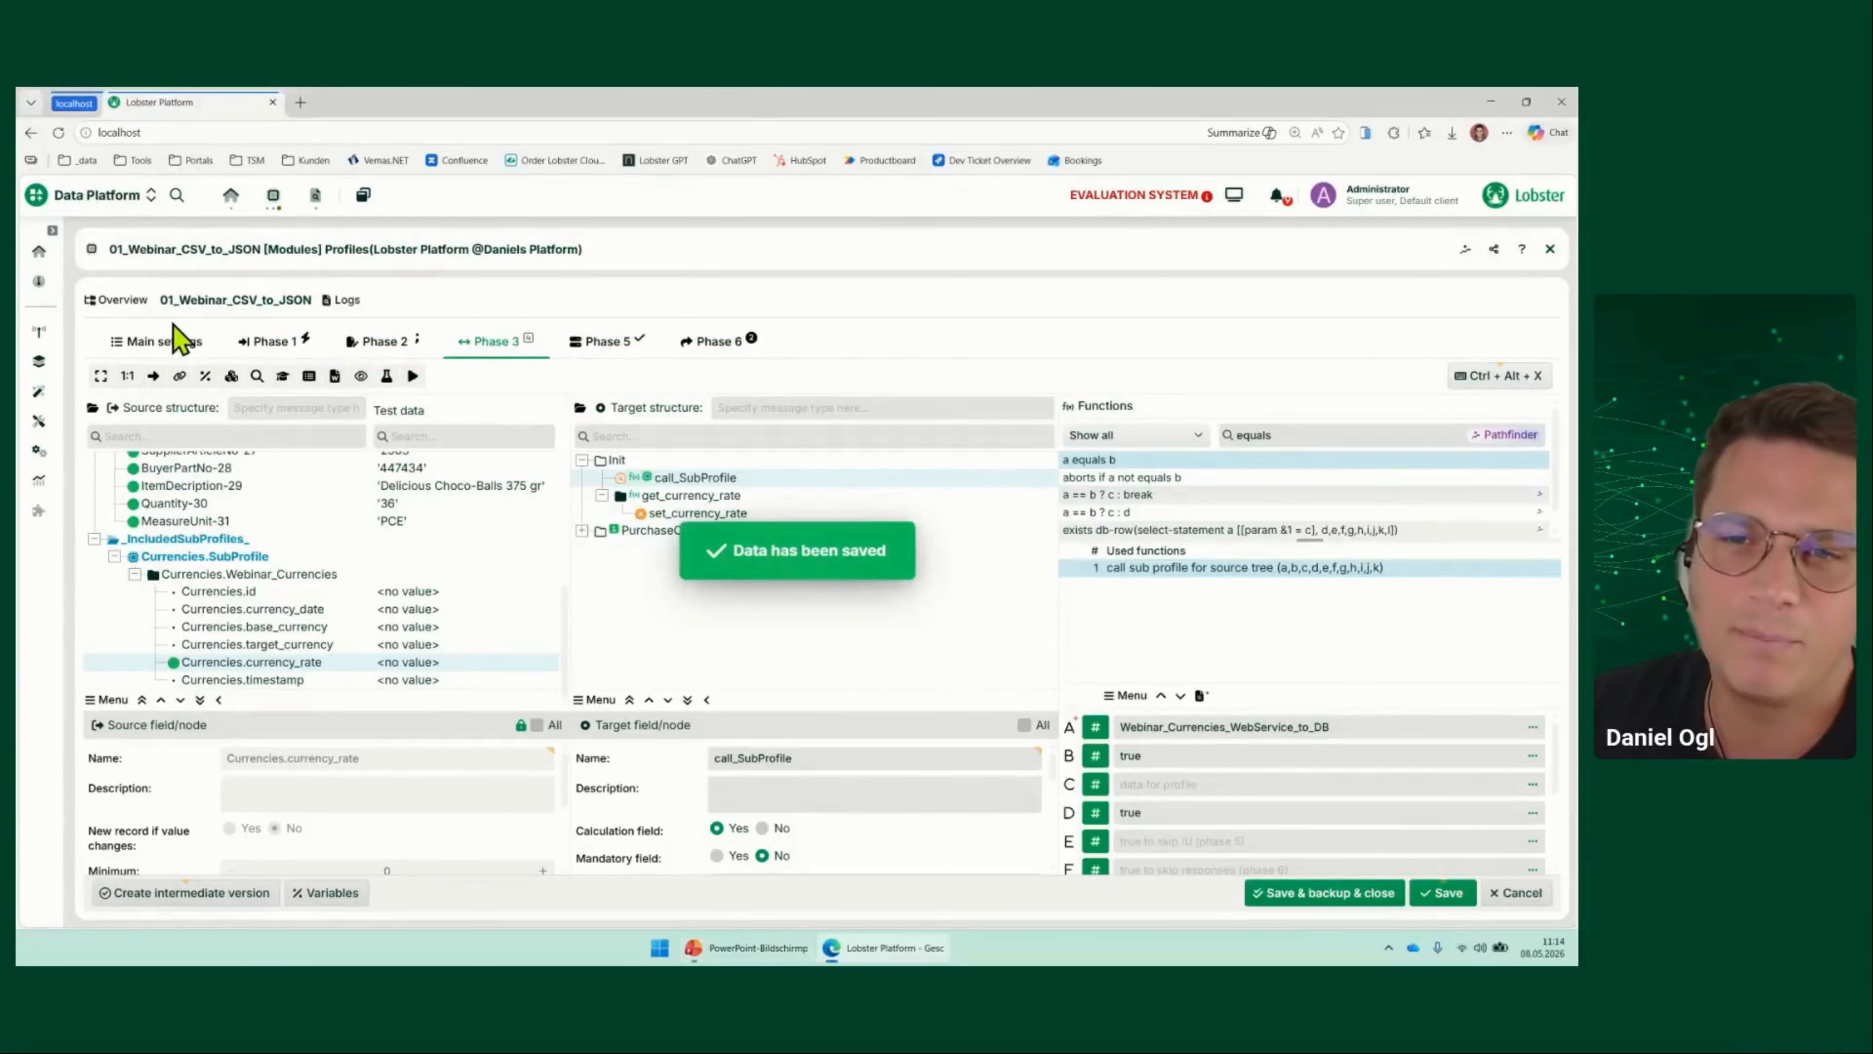
pyautogui.click(113, 300)
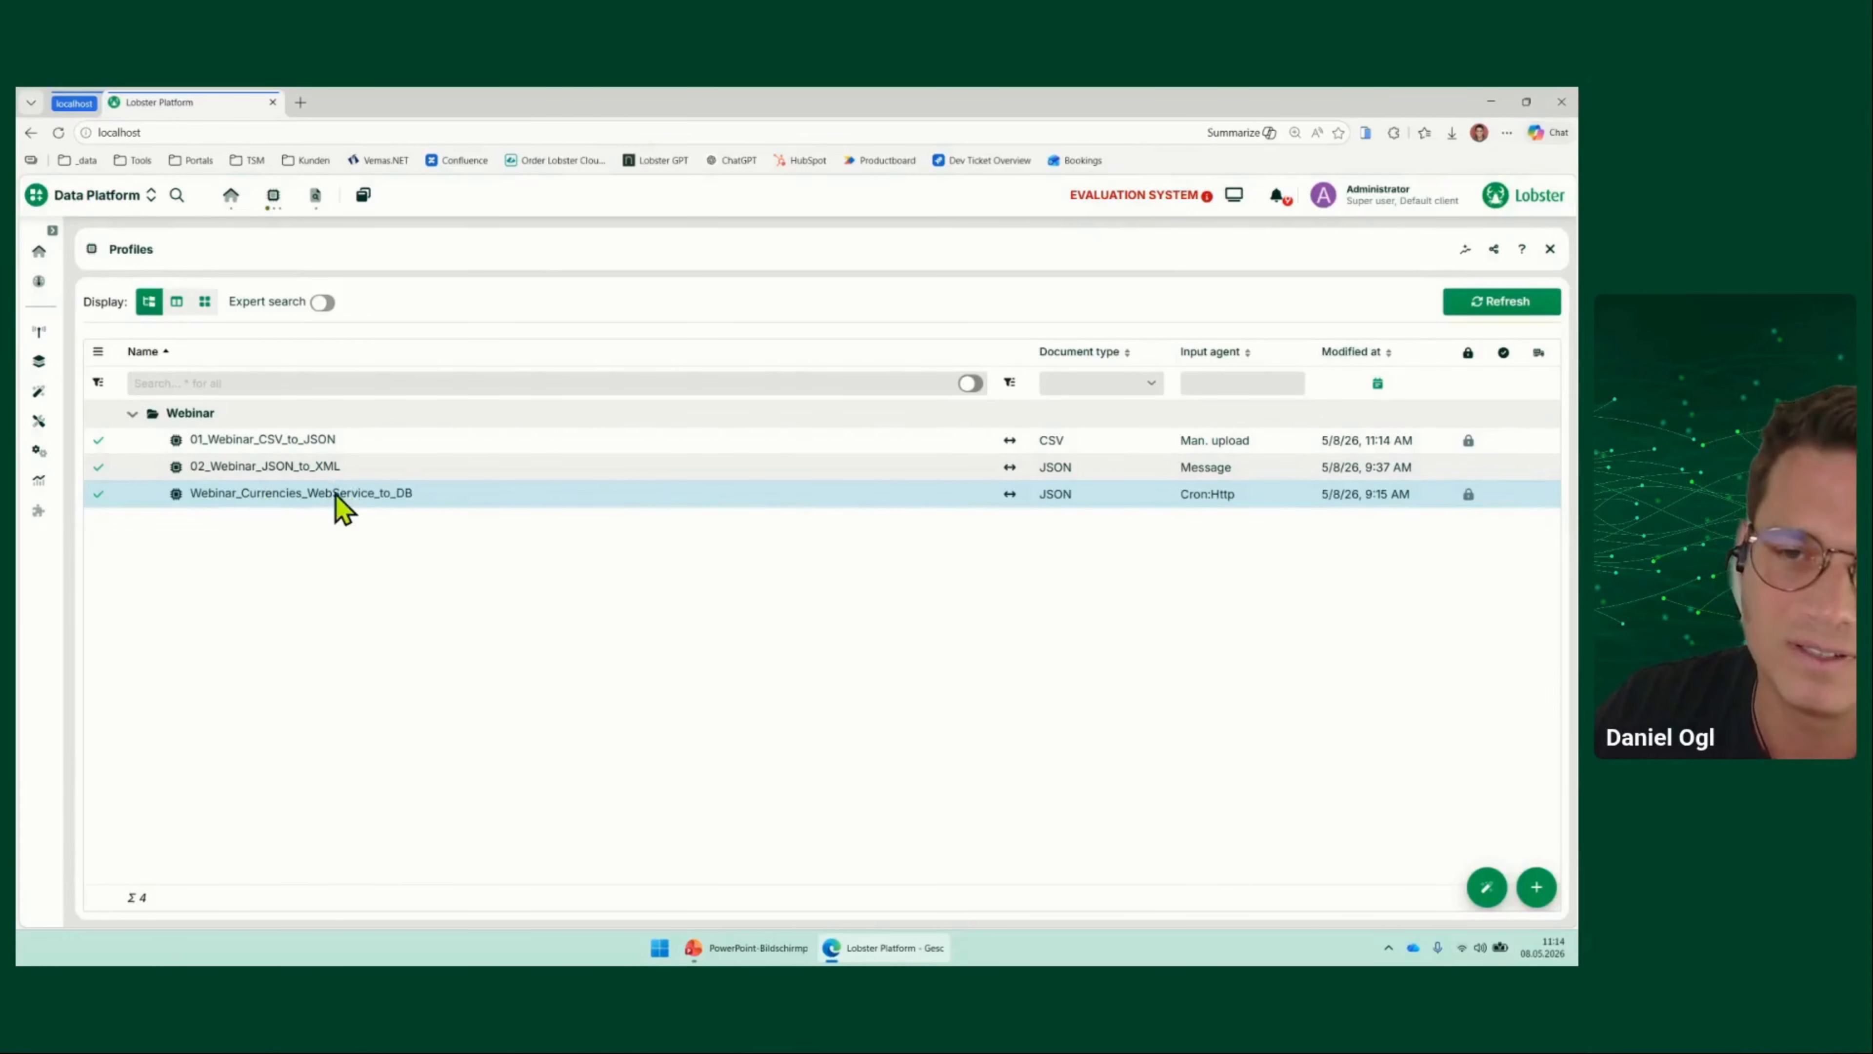
pyautogui.moveTo(335, 490); pyautogui.dragTo(183, 503)
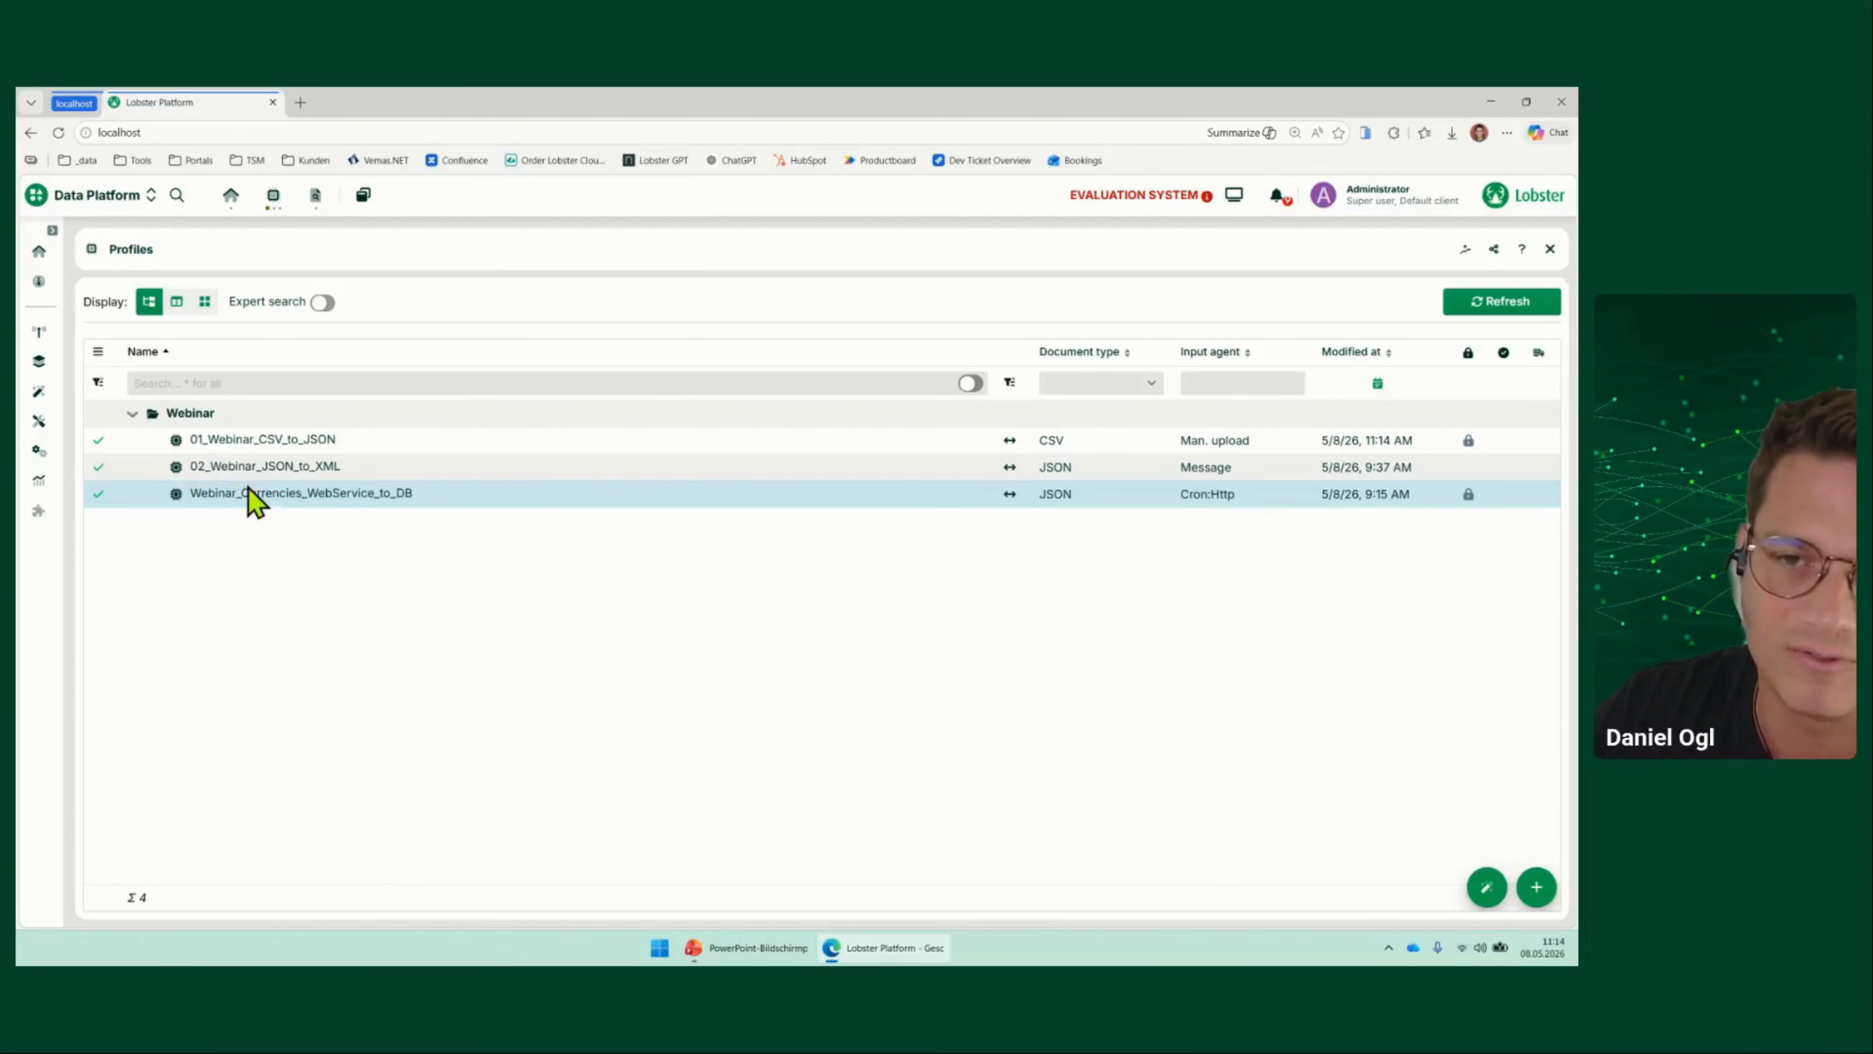
pyautogui.click(243, 443)
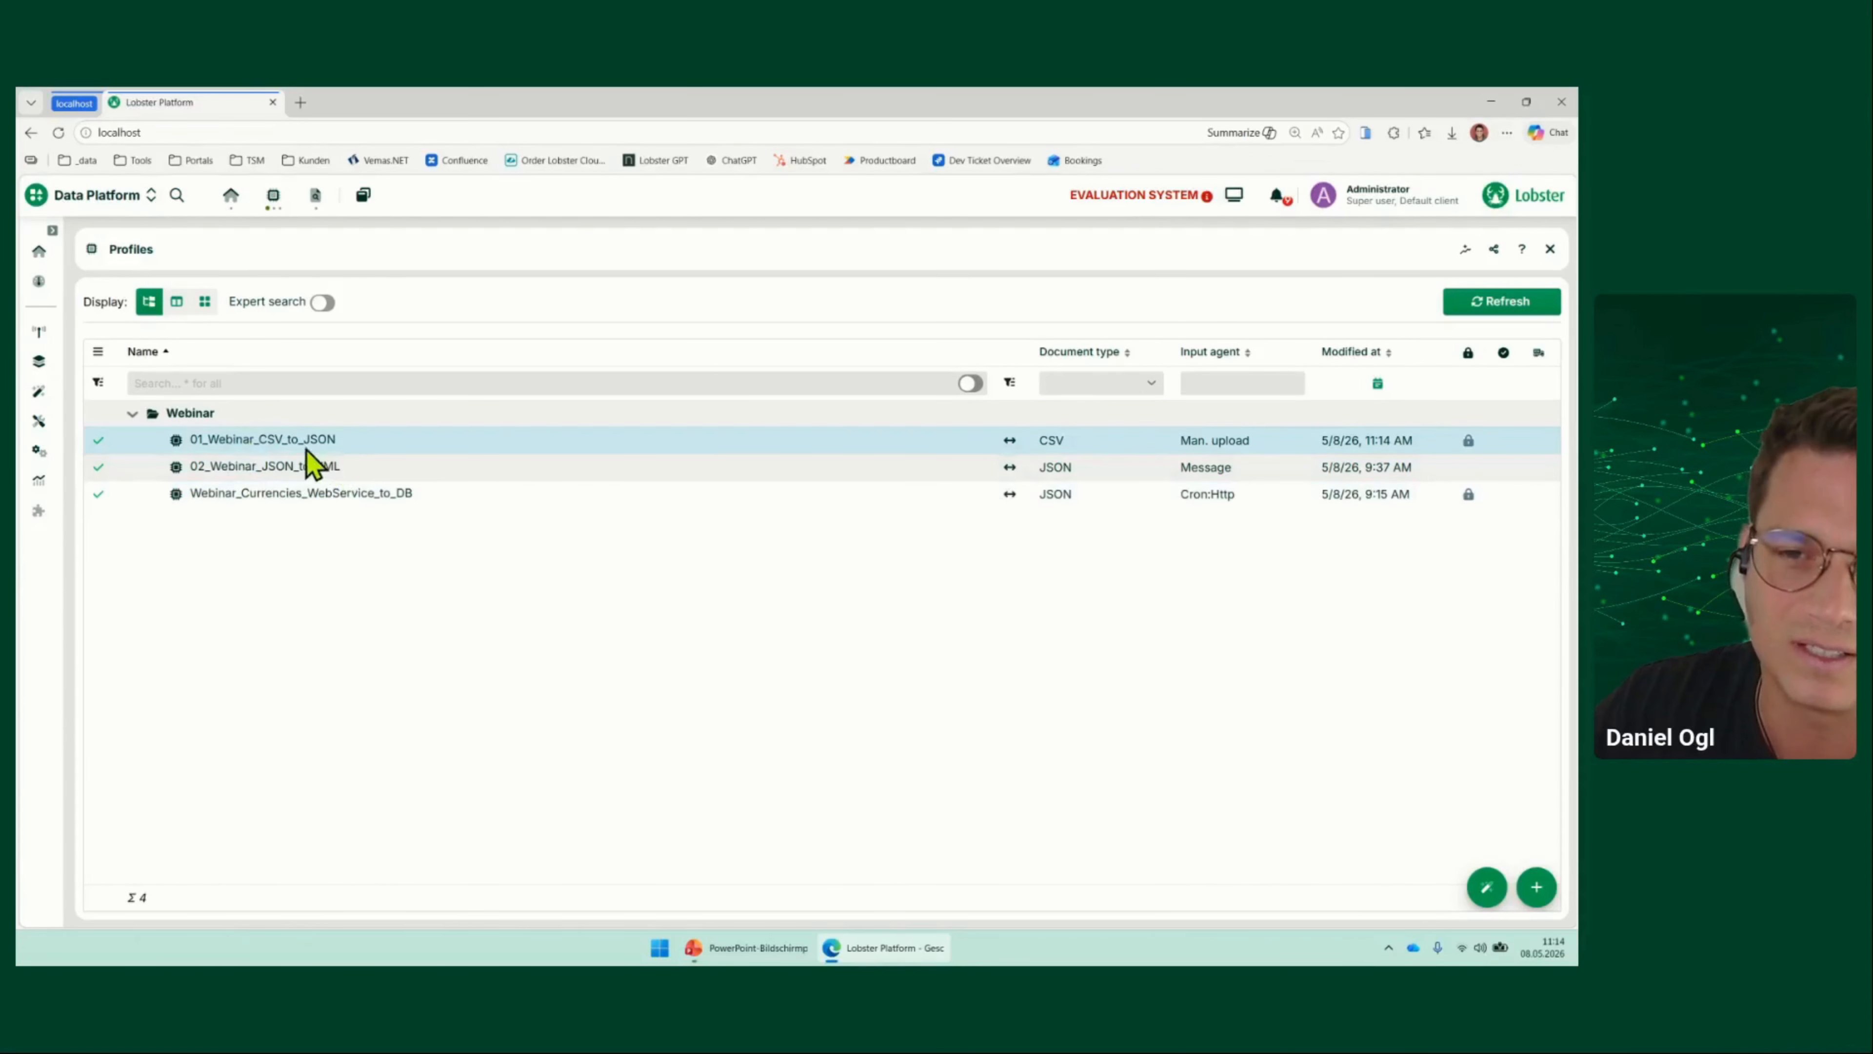
pyautogui.moveTo(306, 448)
pyautogui.mouseDown()
pyautogui.moveTo(175, 476)
pyautogui.moveTo(367, 473)
pyautogui.mouseUp()
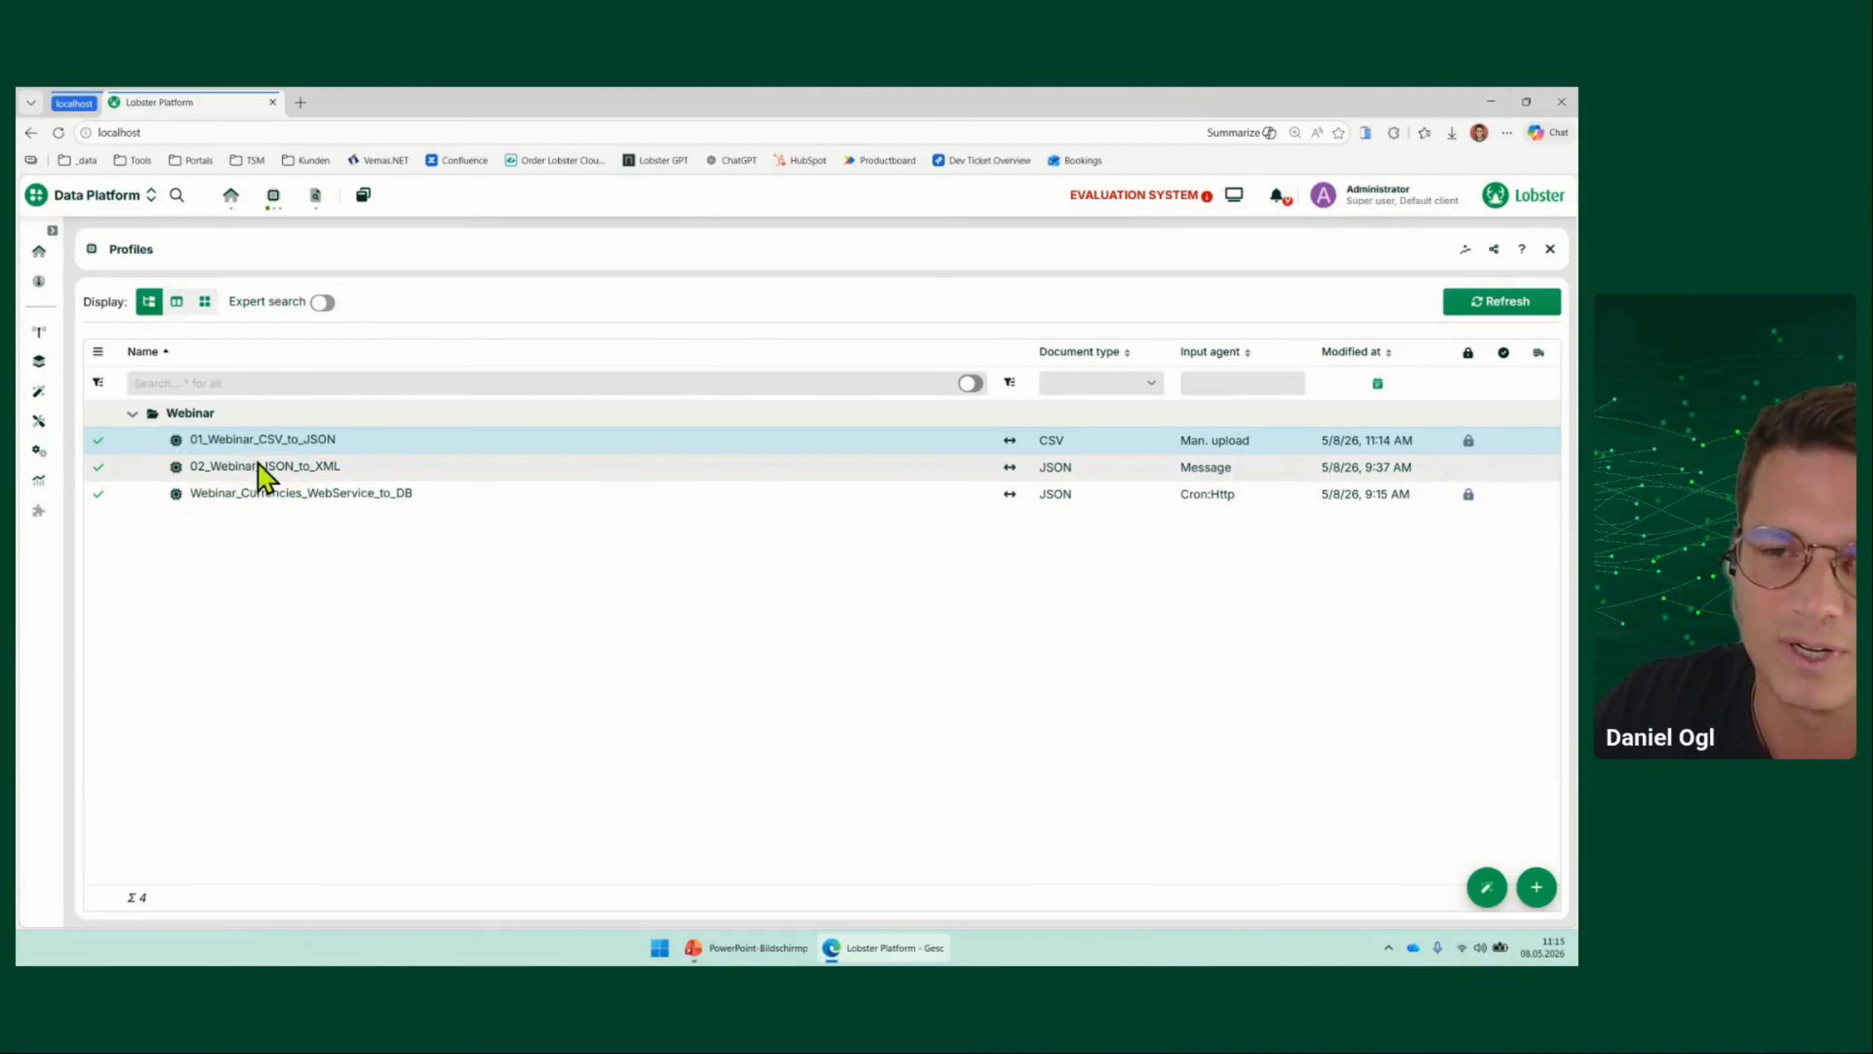
# Start the profile 01_Webinar_CSV_to_JSON with the archived file ORDERS_Training.csv from the last 4 weeks and close the start dialog
pyautogui.rightClick(236, 445)
pyautogui.click(371, 723)
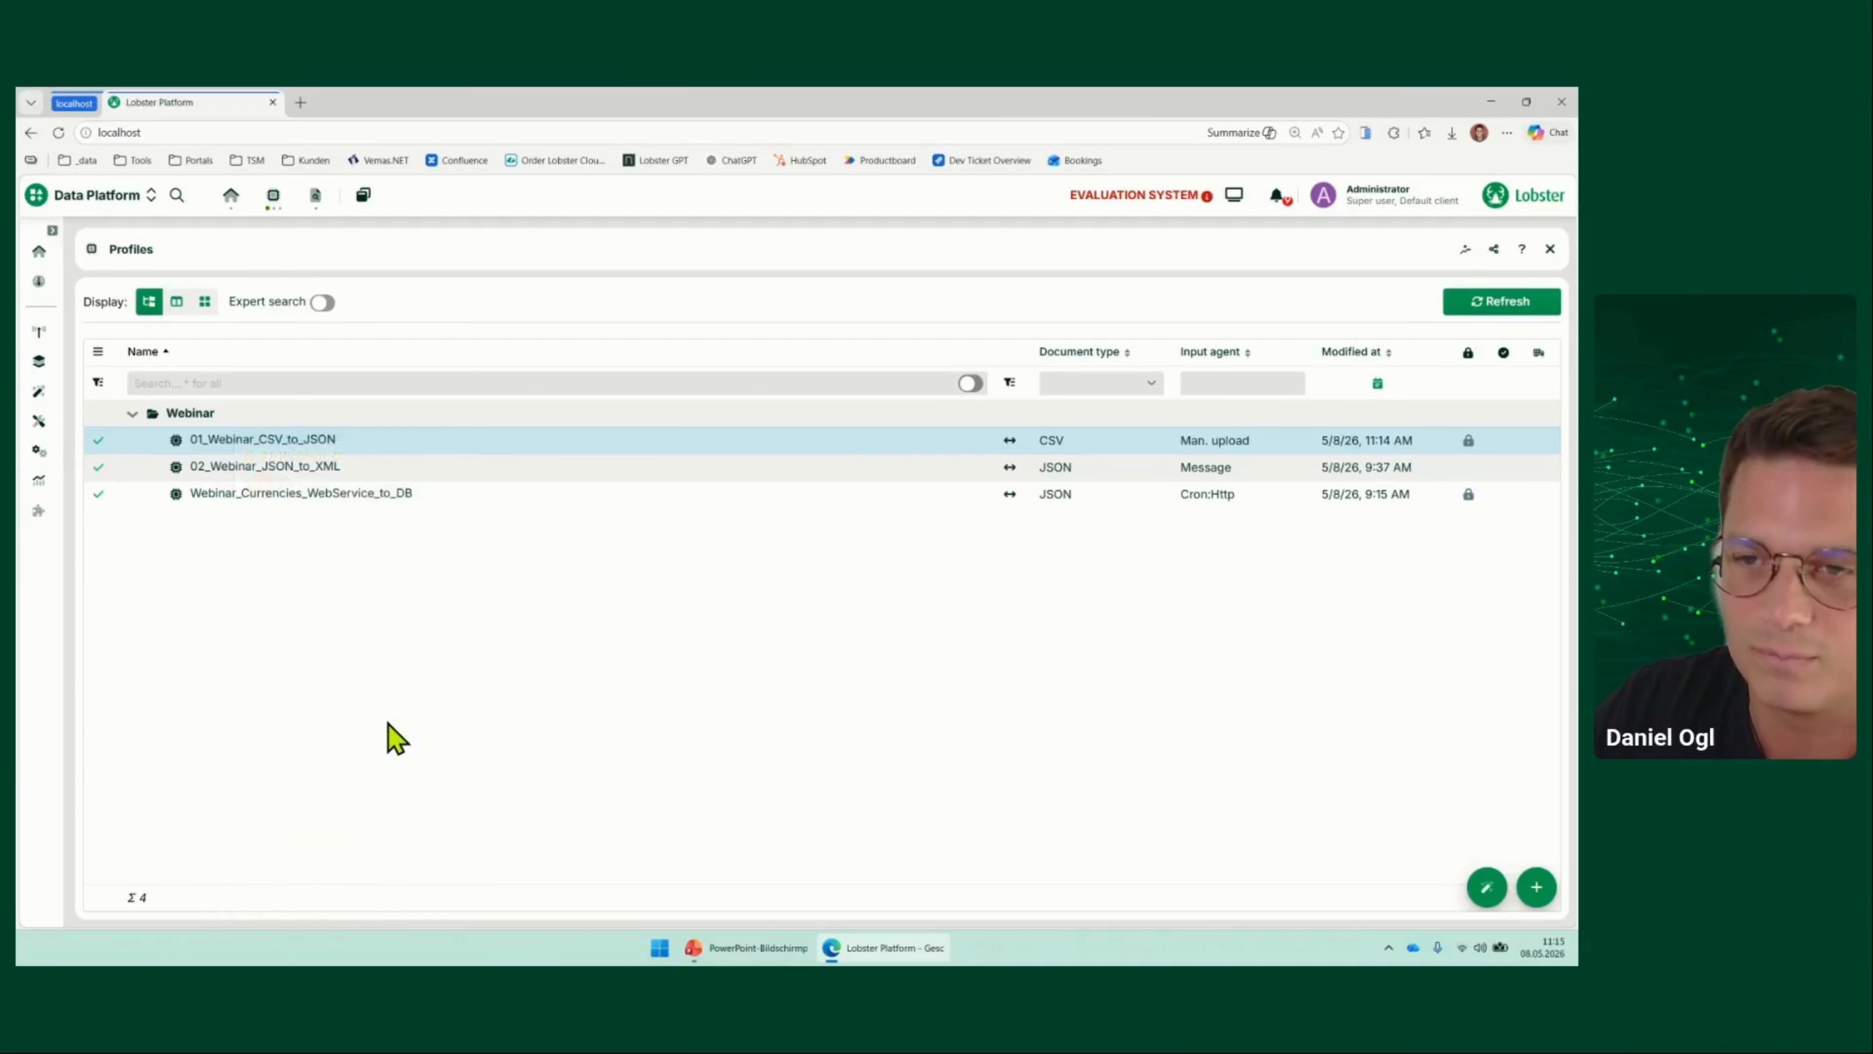
pyautogui.click(486, 403)
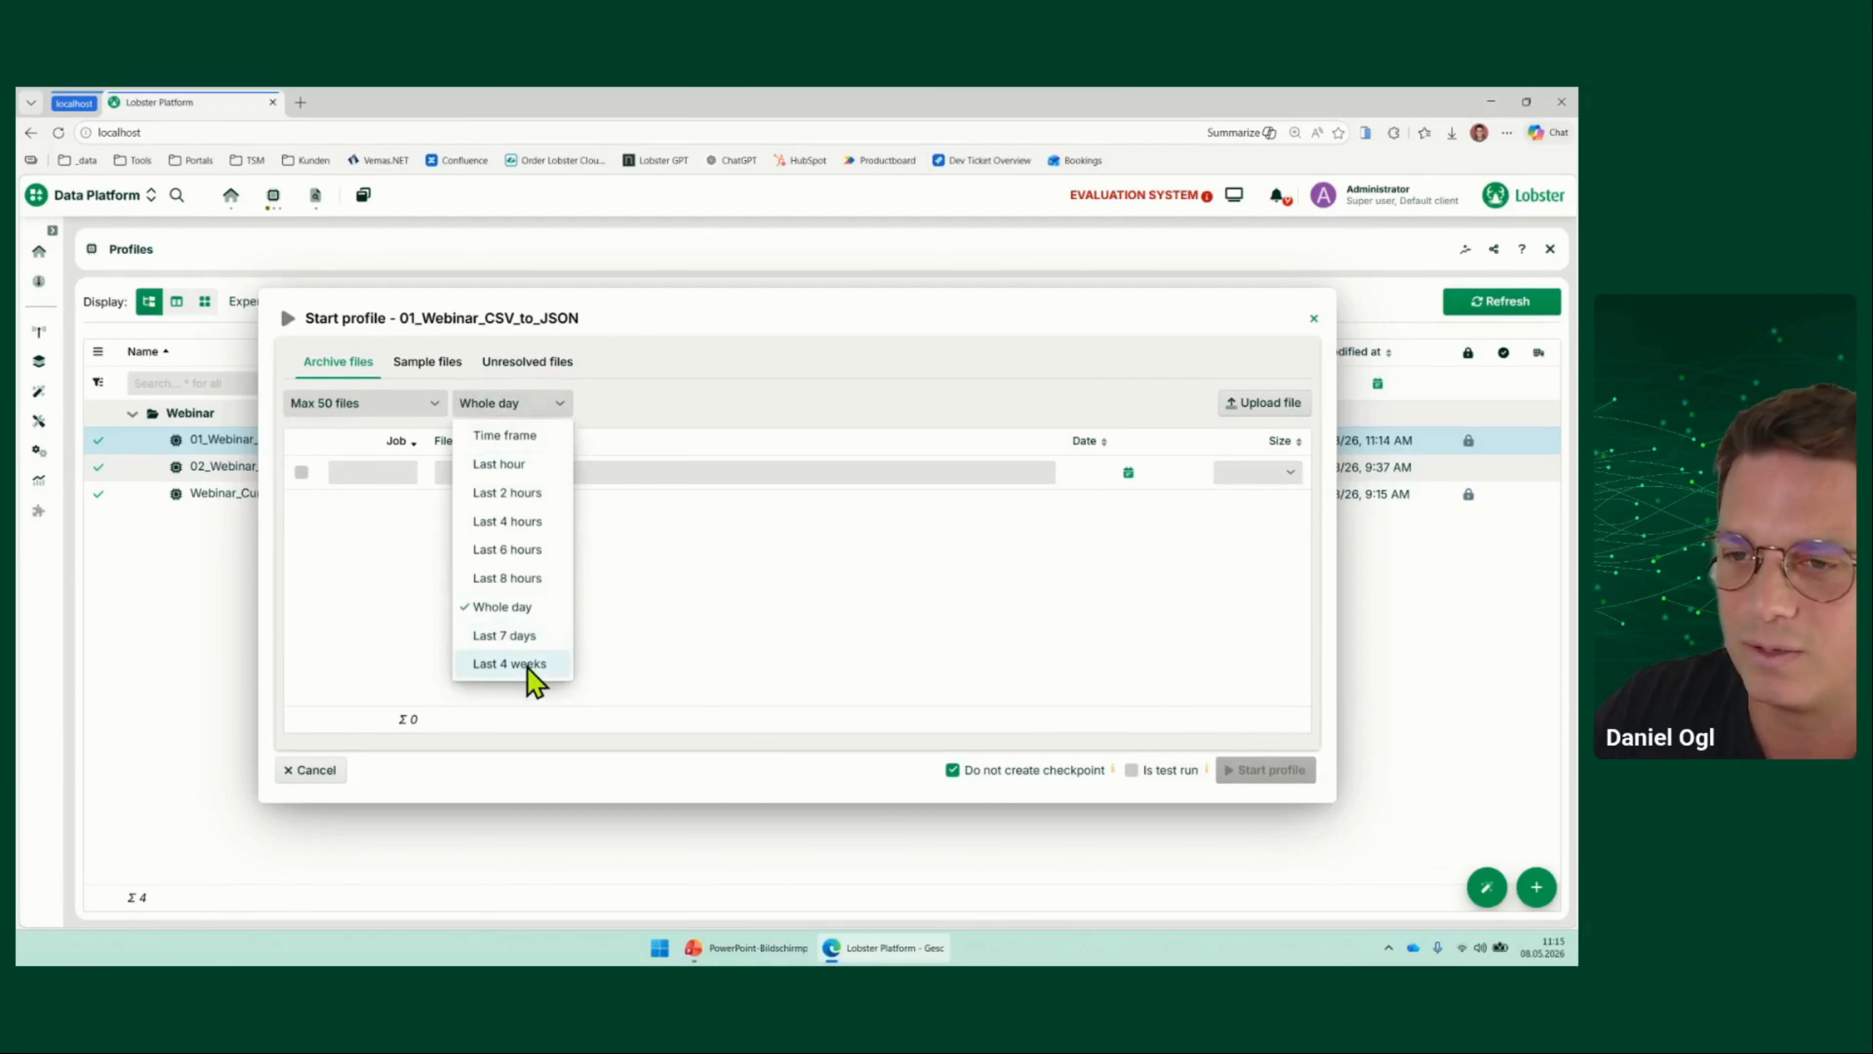
pyautogui.click(516, 662)
pyautogui.rightClick(536, 506)
pyautogui.click(580, 545)
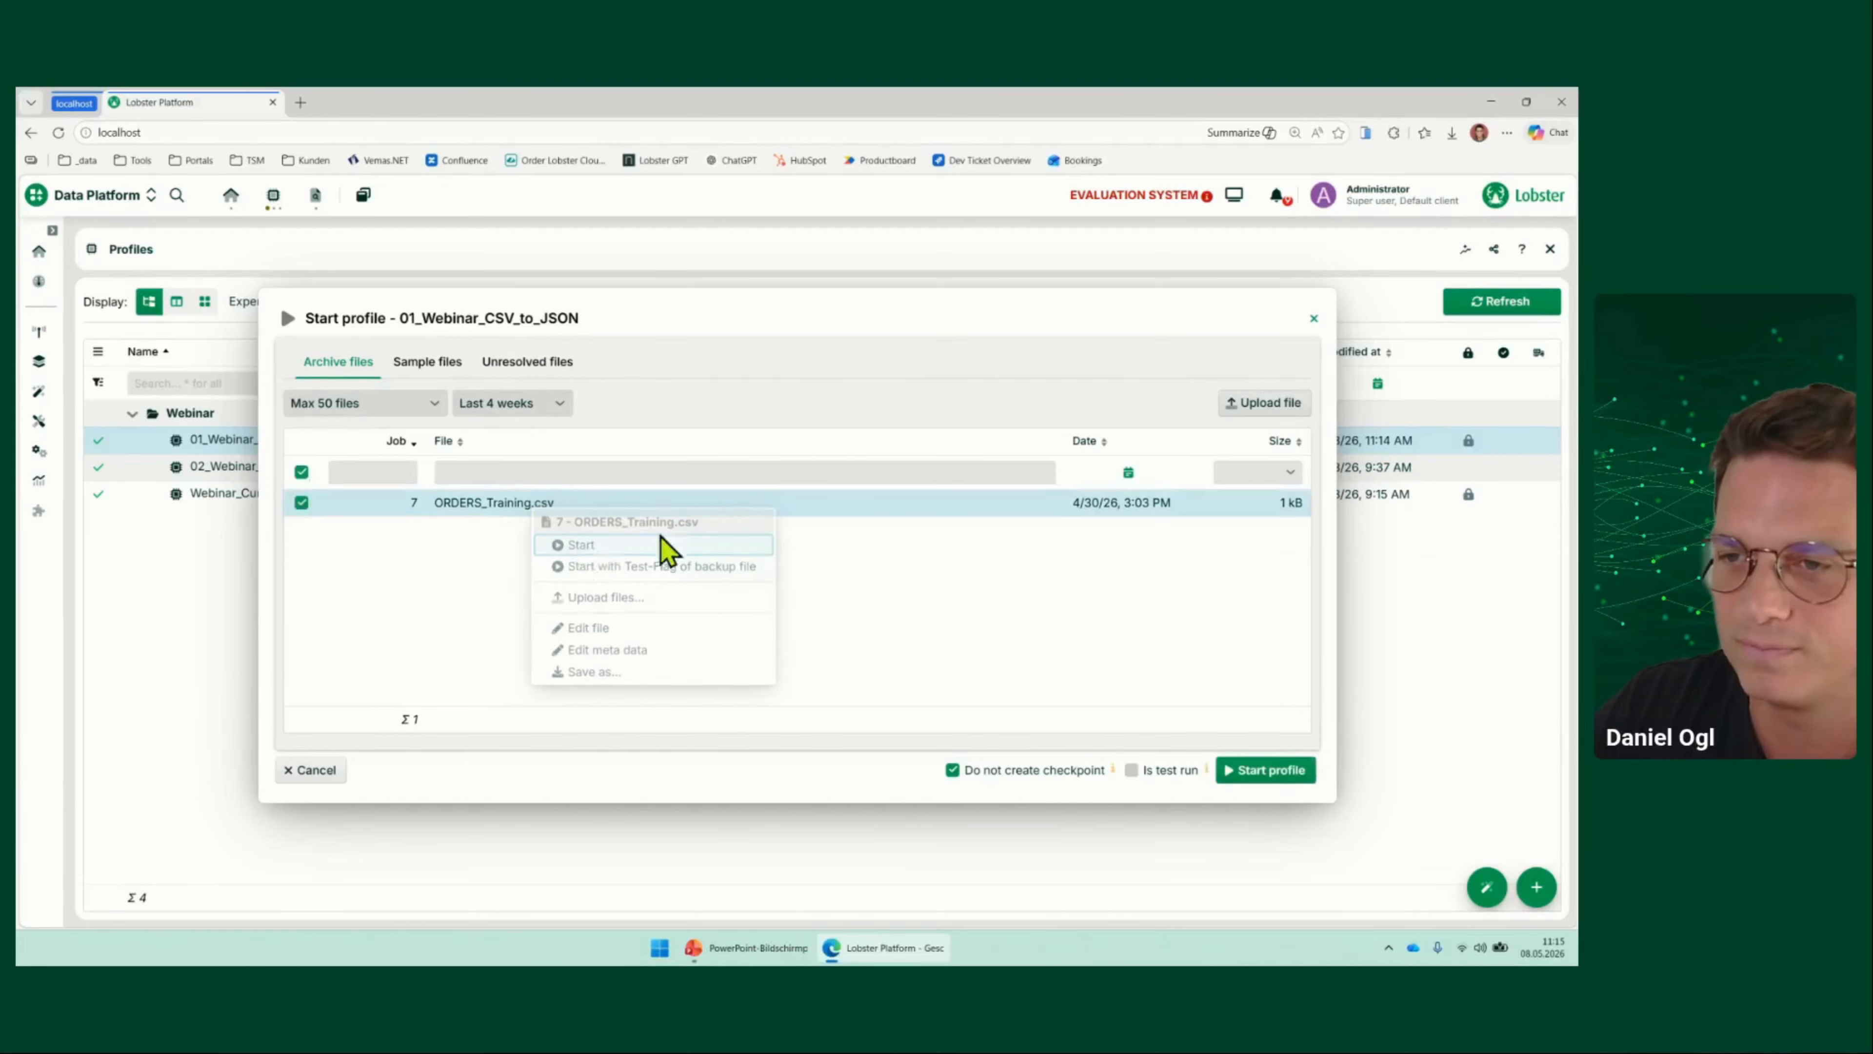
pyautogui.click(1314, 318)
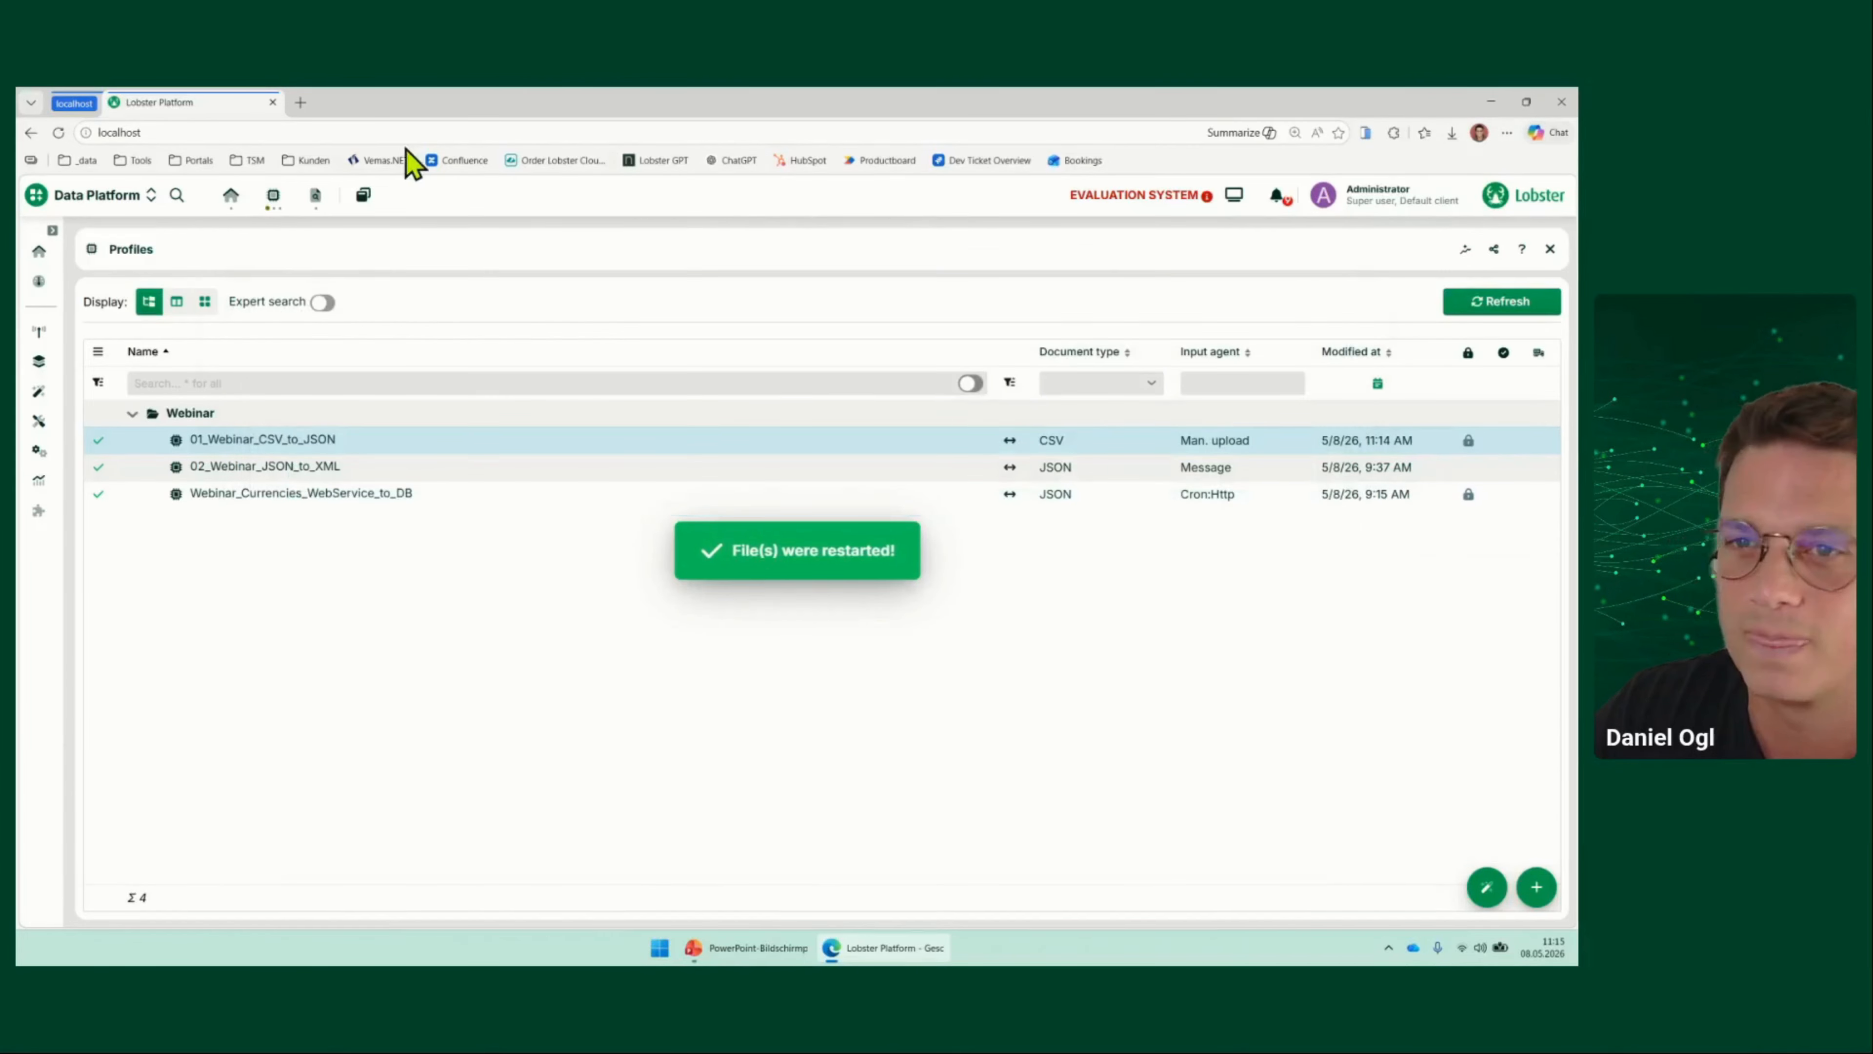
# Refresh the job overview and review the log messages of the newest jobs of the three chained profiles
pyautogui.click(315, 195)
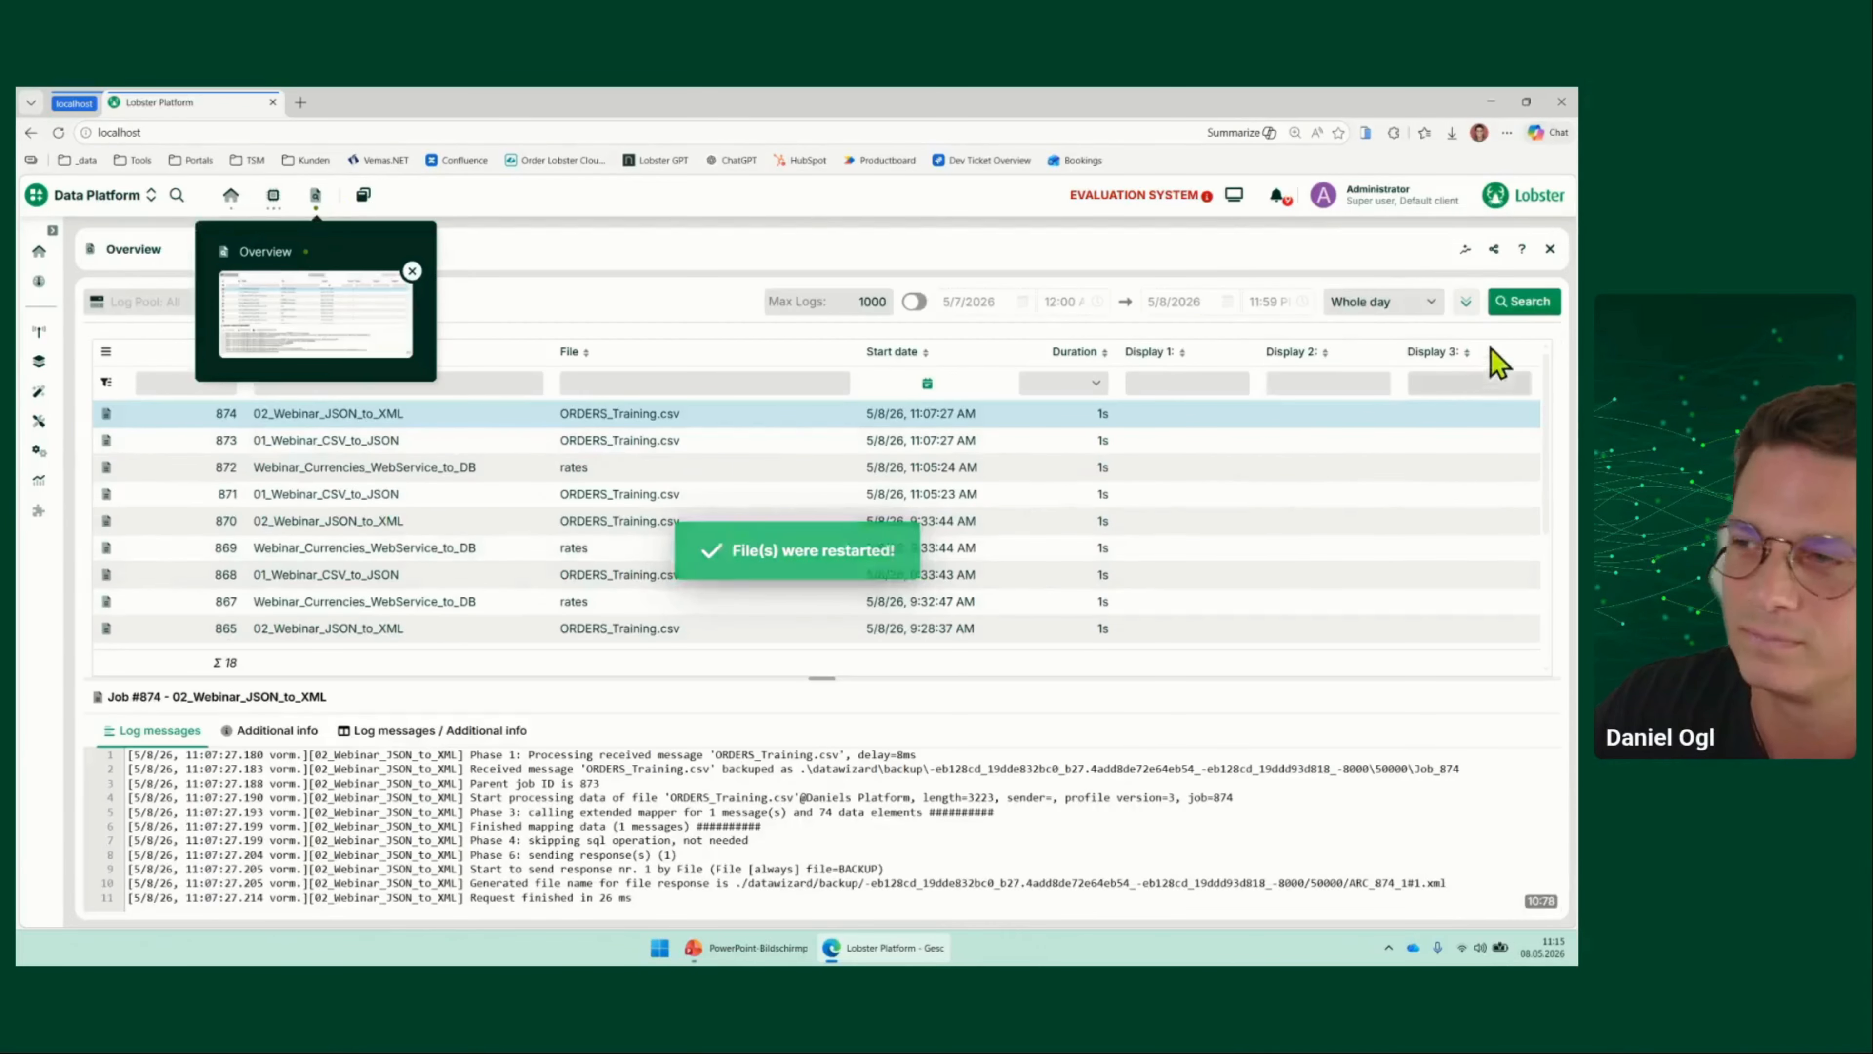
pyautogui.click(1523, 301)
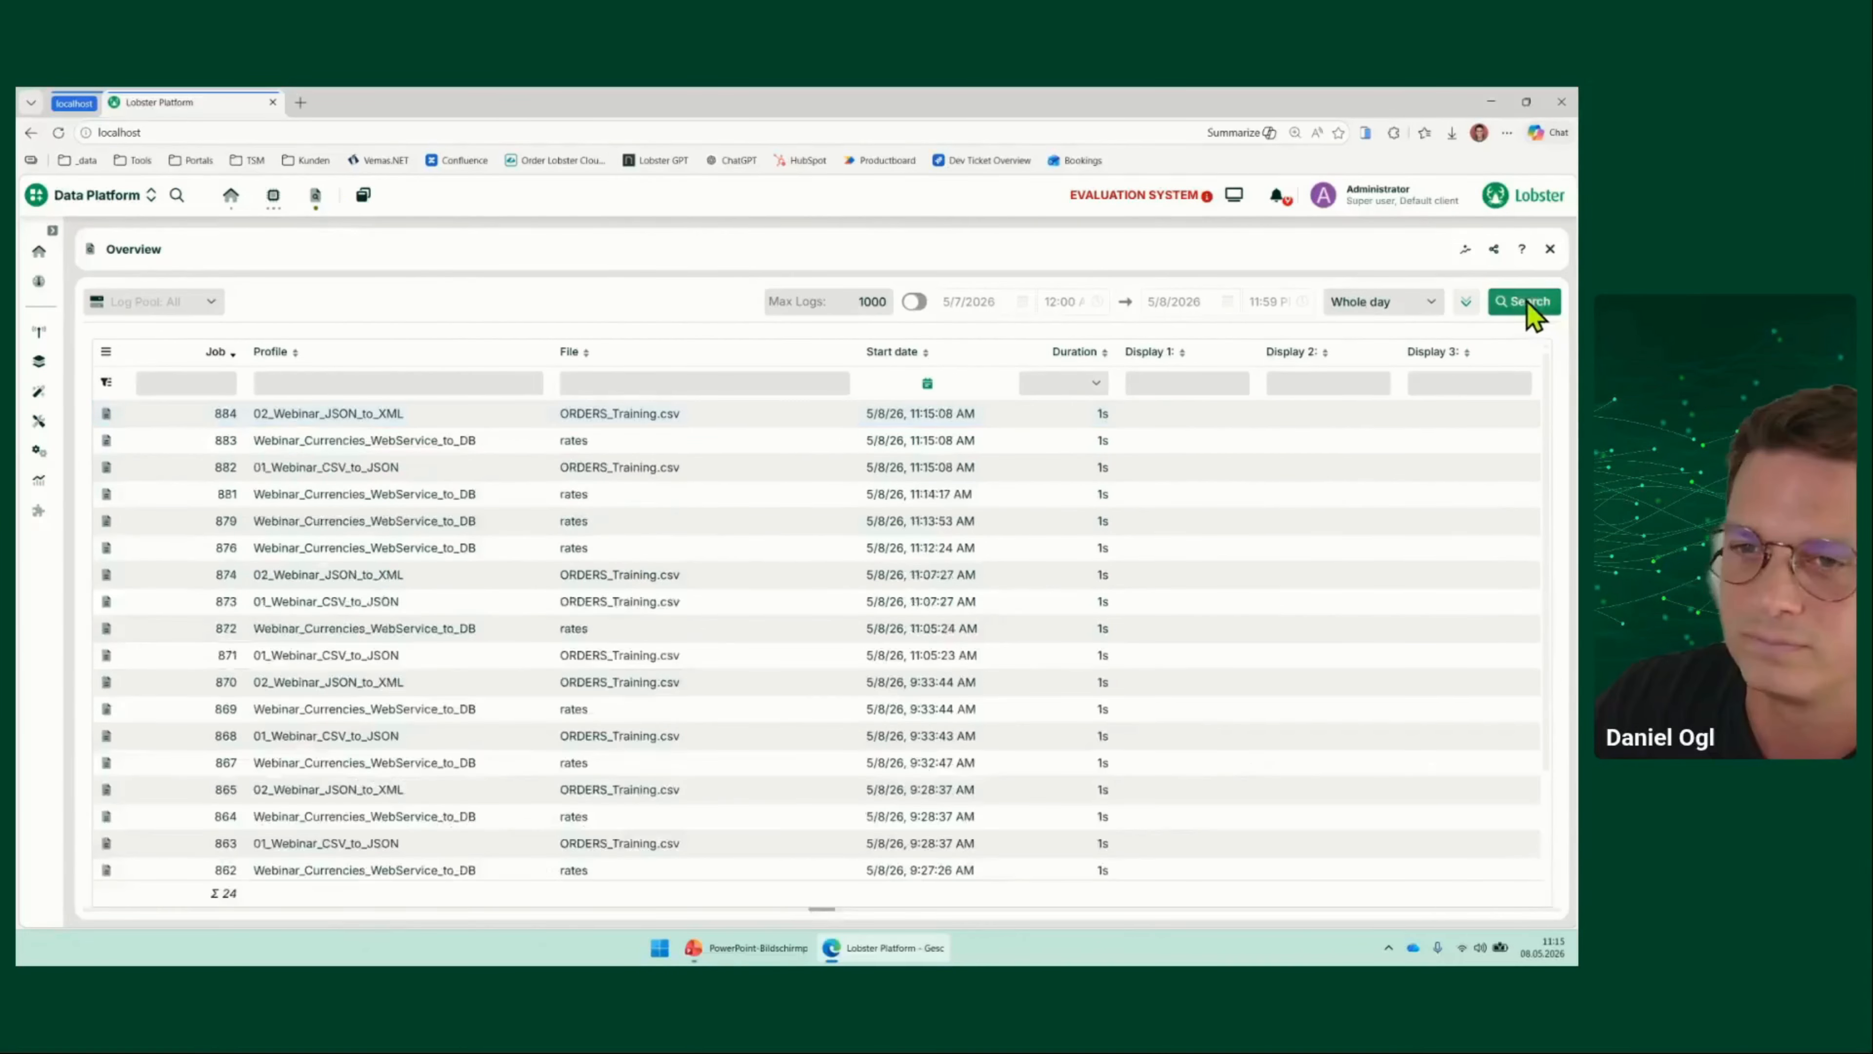
pyautogui.click(370, 470)
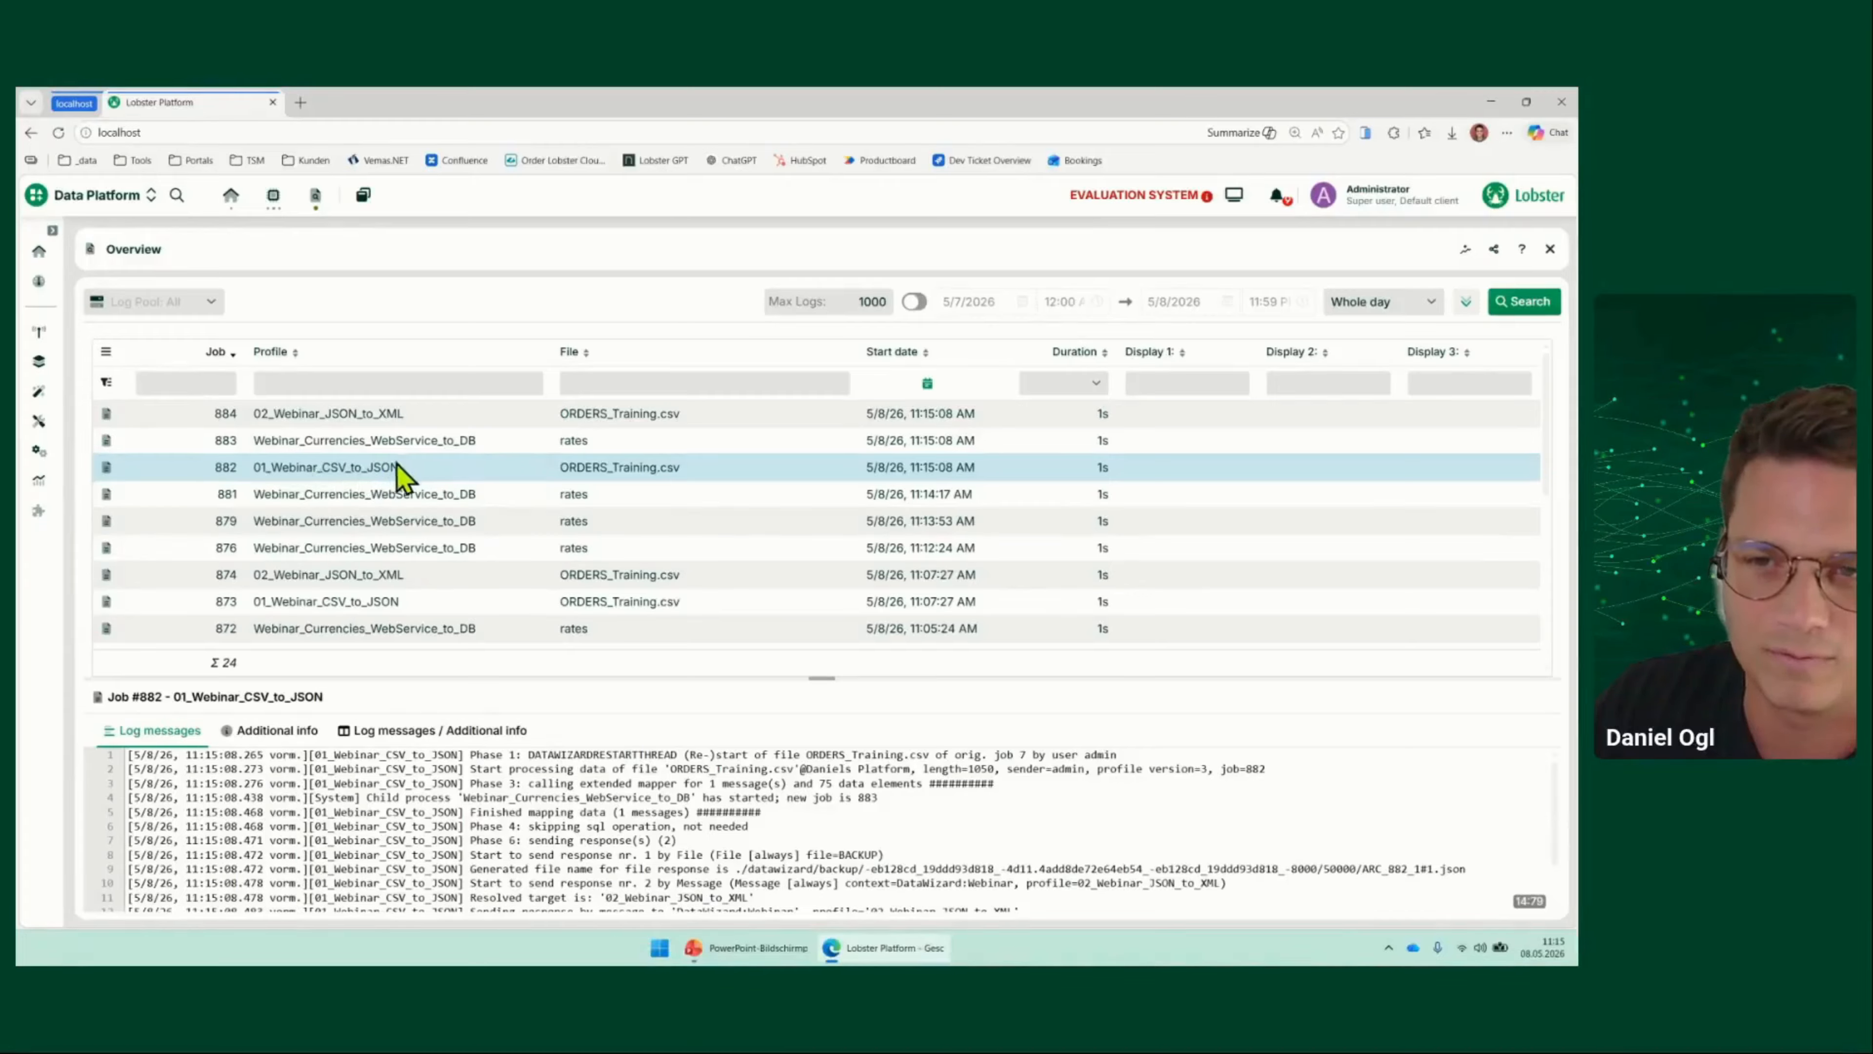
pyautogui.click(277, 440)
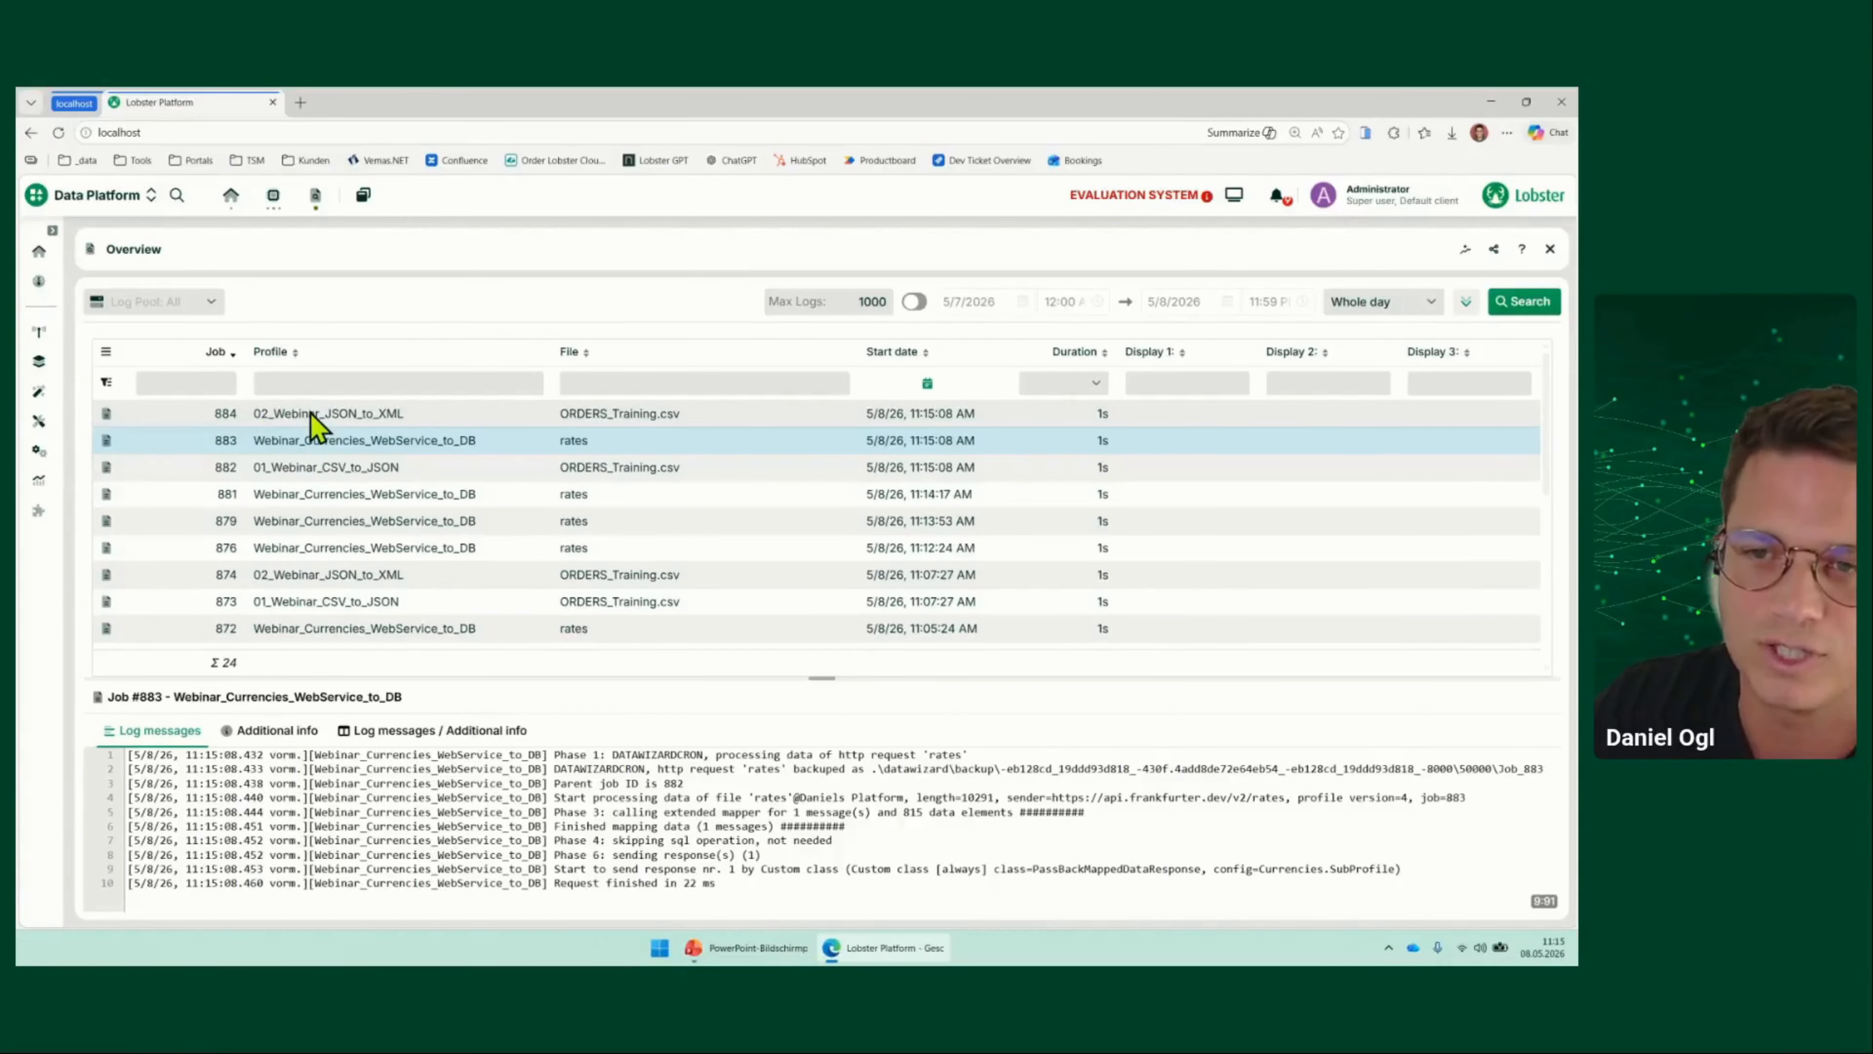
pyautogui.click(314, 414)
# Find the follow-up jobs of the latest 01_Webinar_CSV_to_JSON job
pyautogui.click(297, 471)
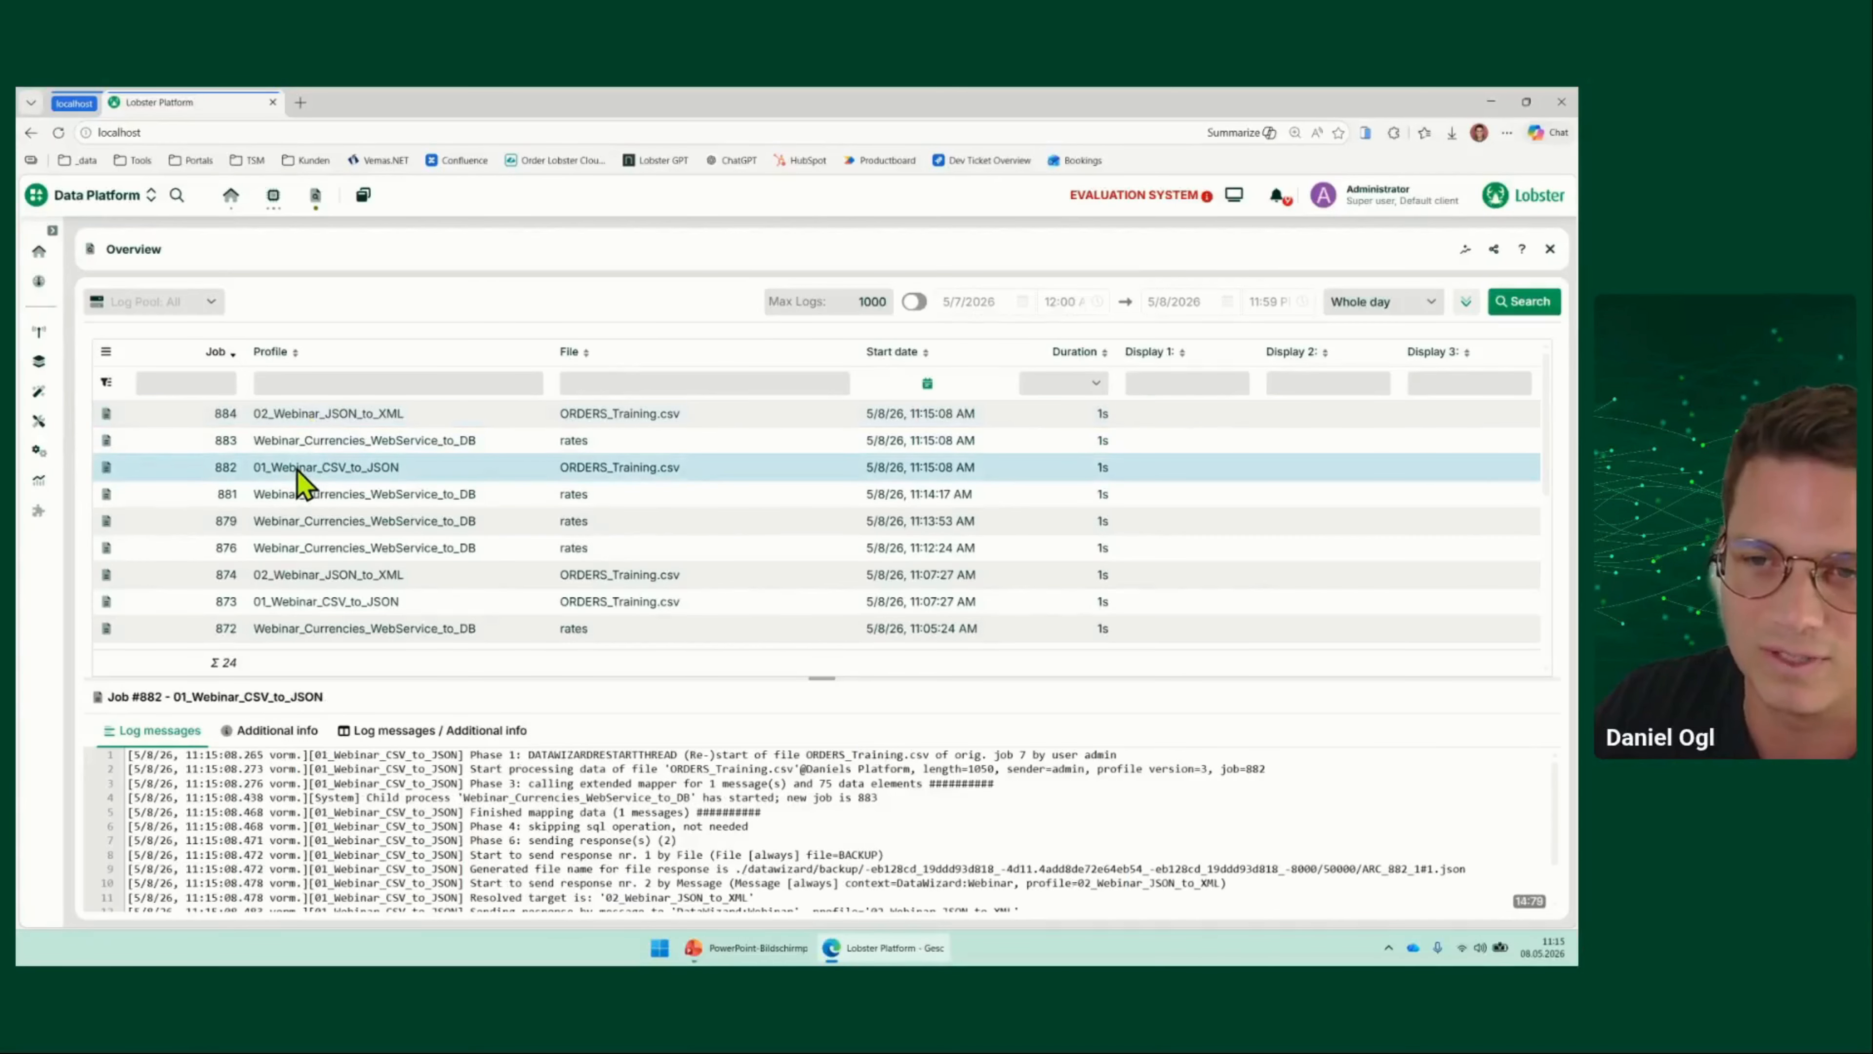
pyautogui.rightClick(297, 472)
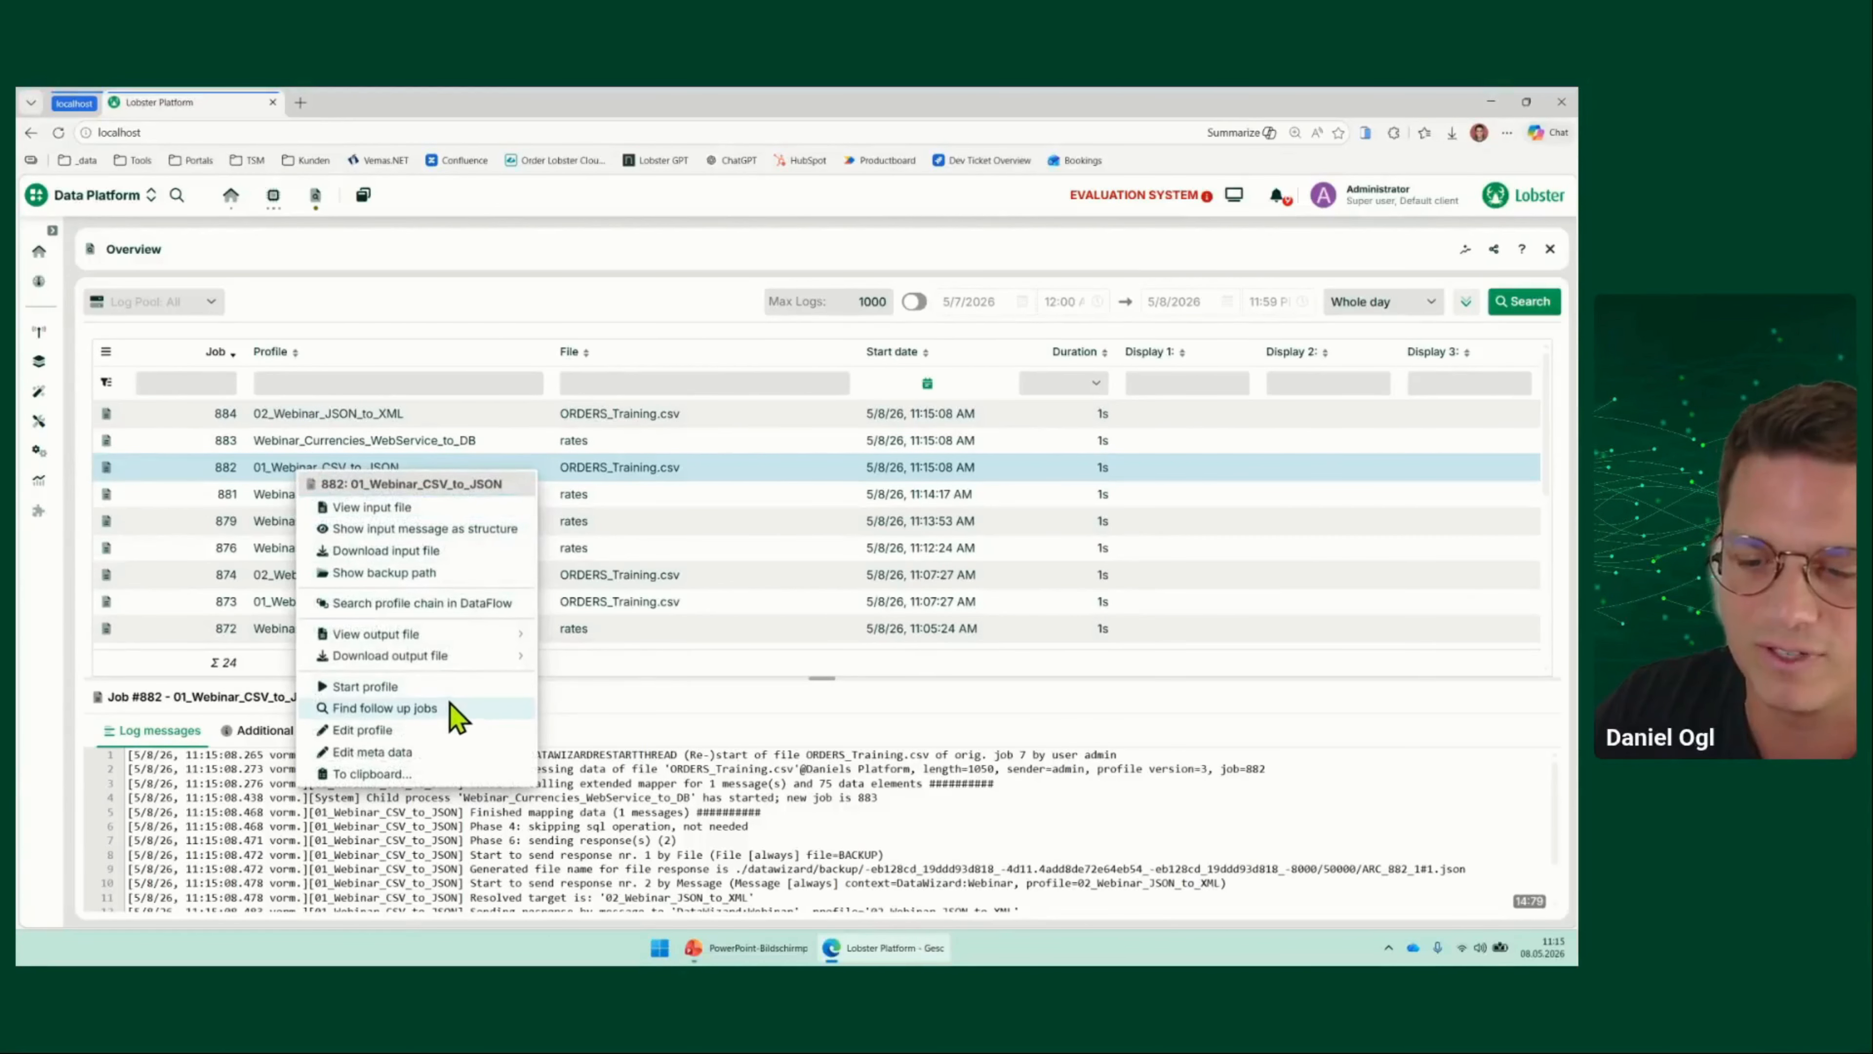
pyautogui.click(369, 714)
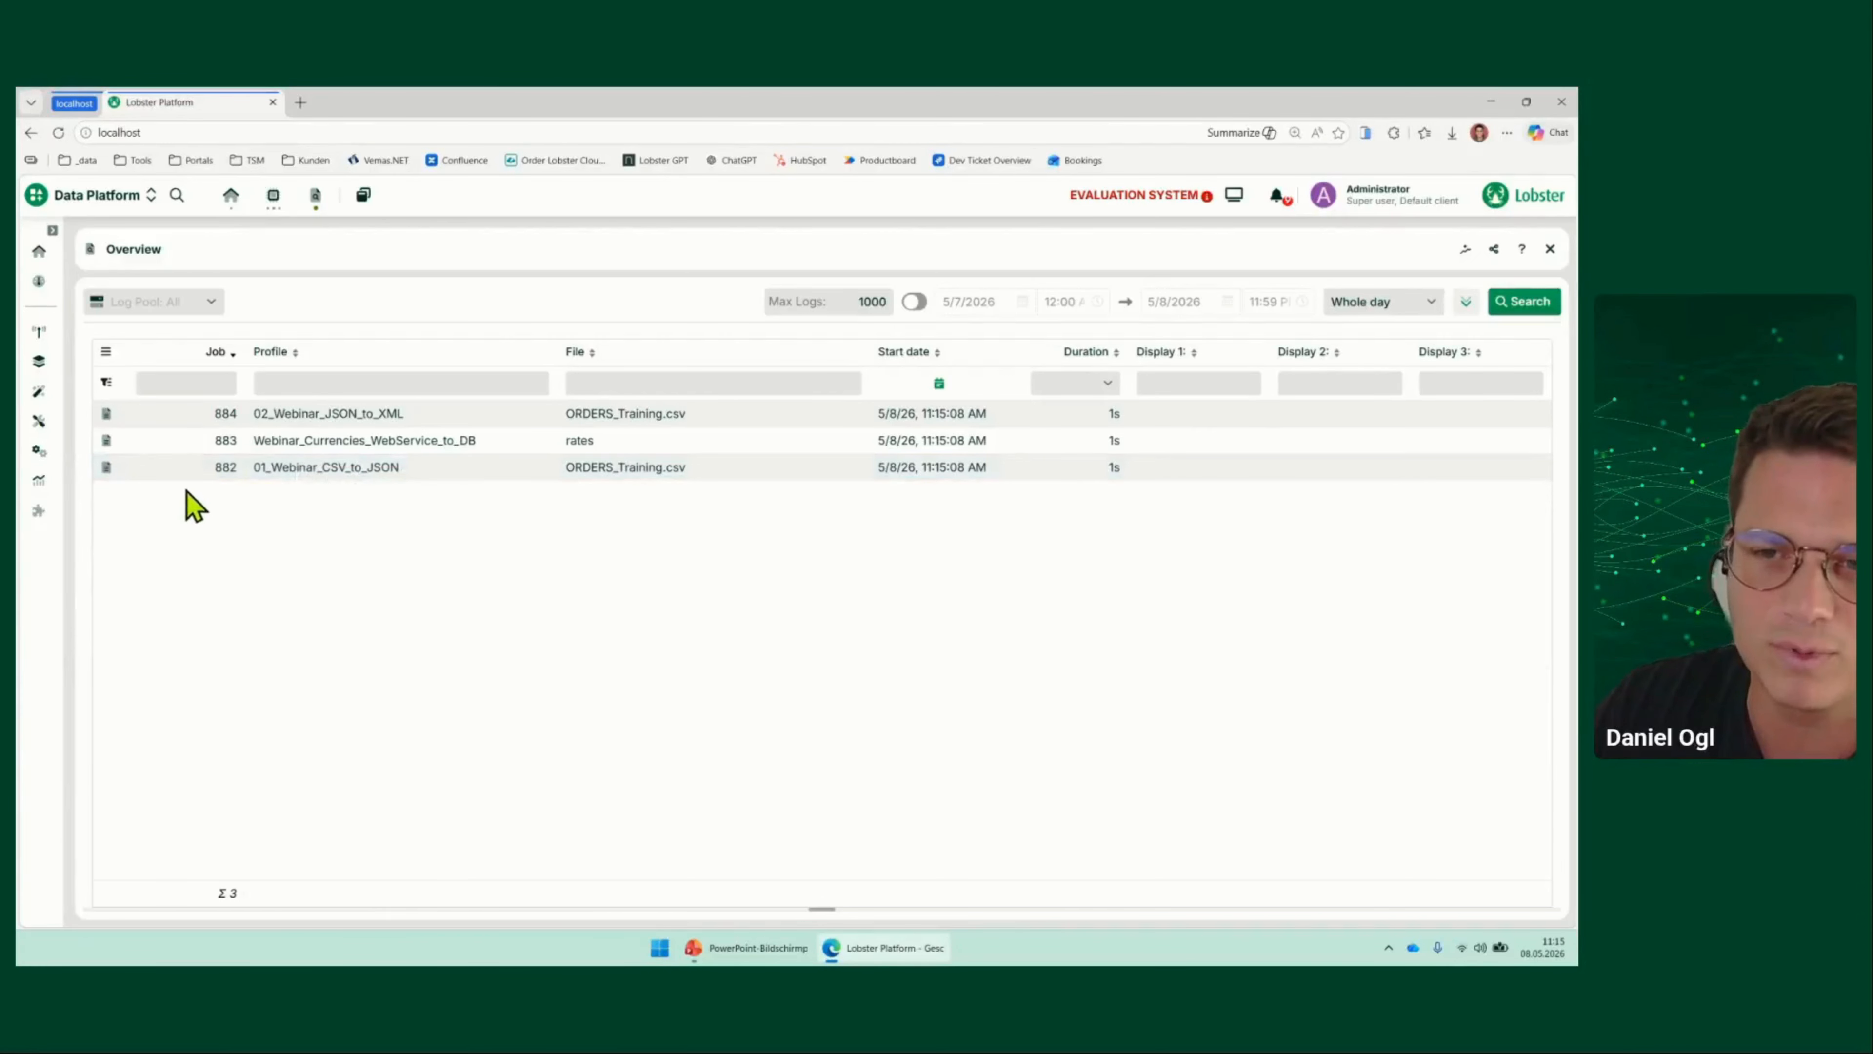
# Show the job's profile chain in DataFlow and move the Webinar_Currencies_WebService_to_DB node clear of 02_Webinar_JSON_to_XML
pyautogui.rightClick(305, 473)
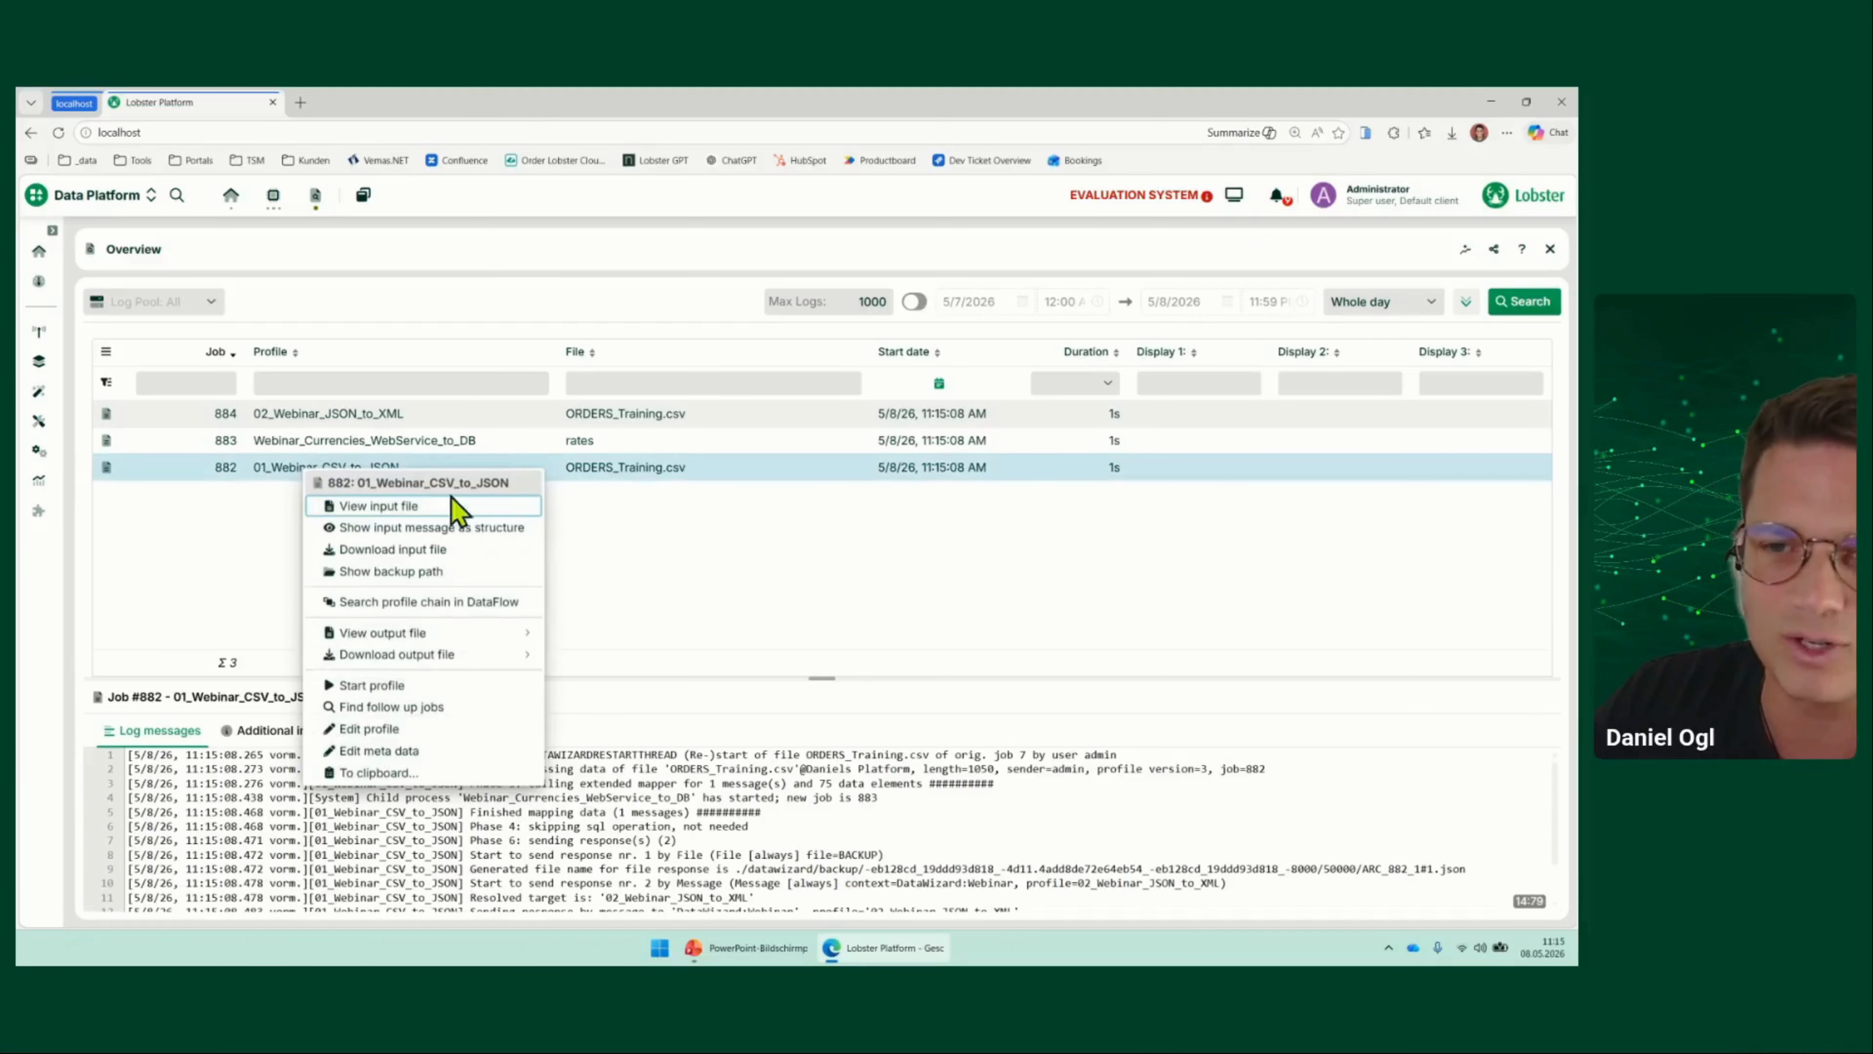
pyautogui.click(394, 602)
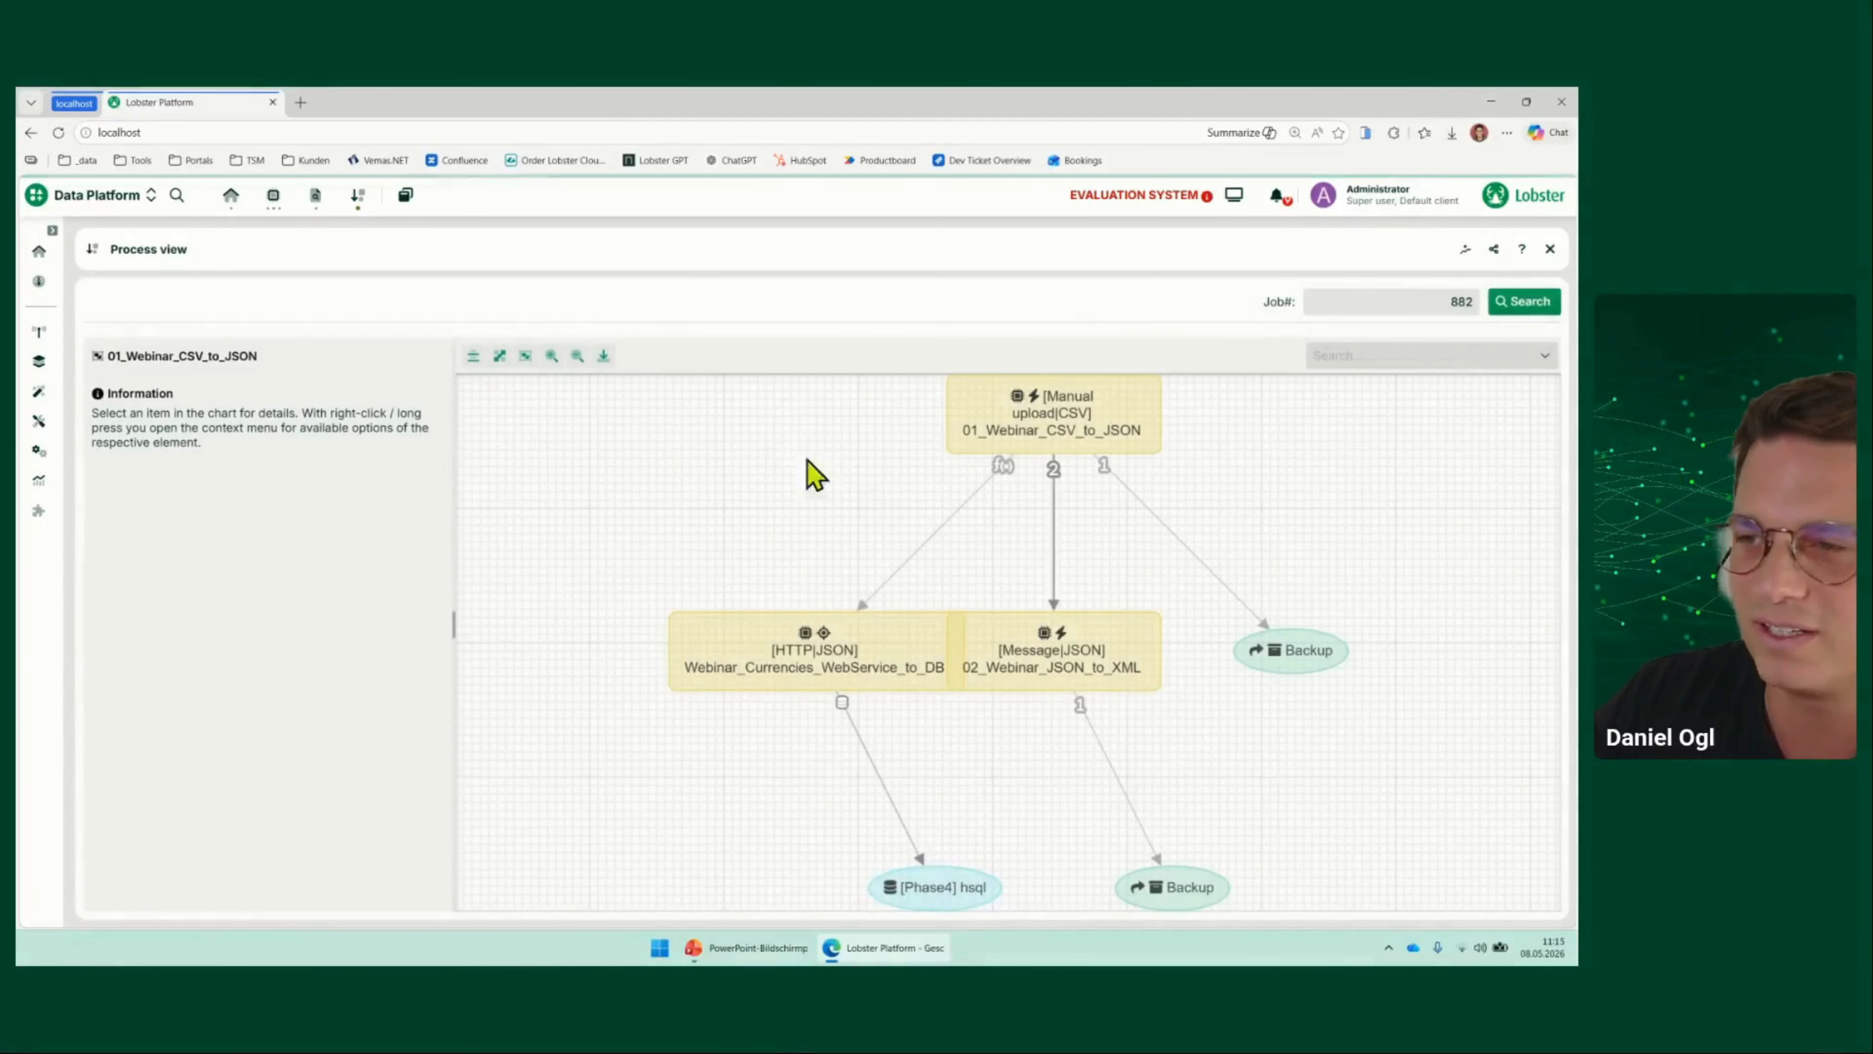
pyautogui.moveTo(848, 649); pyautogui.dragTo(719, 656)
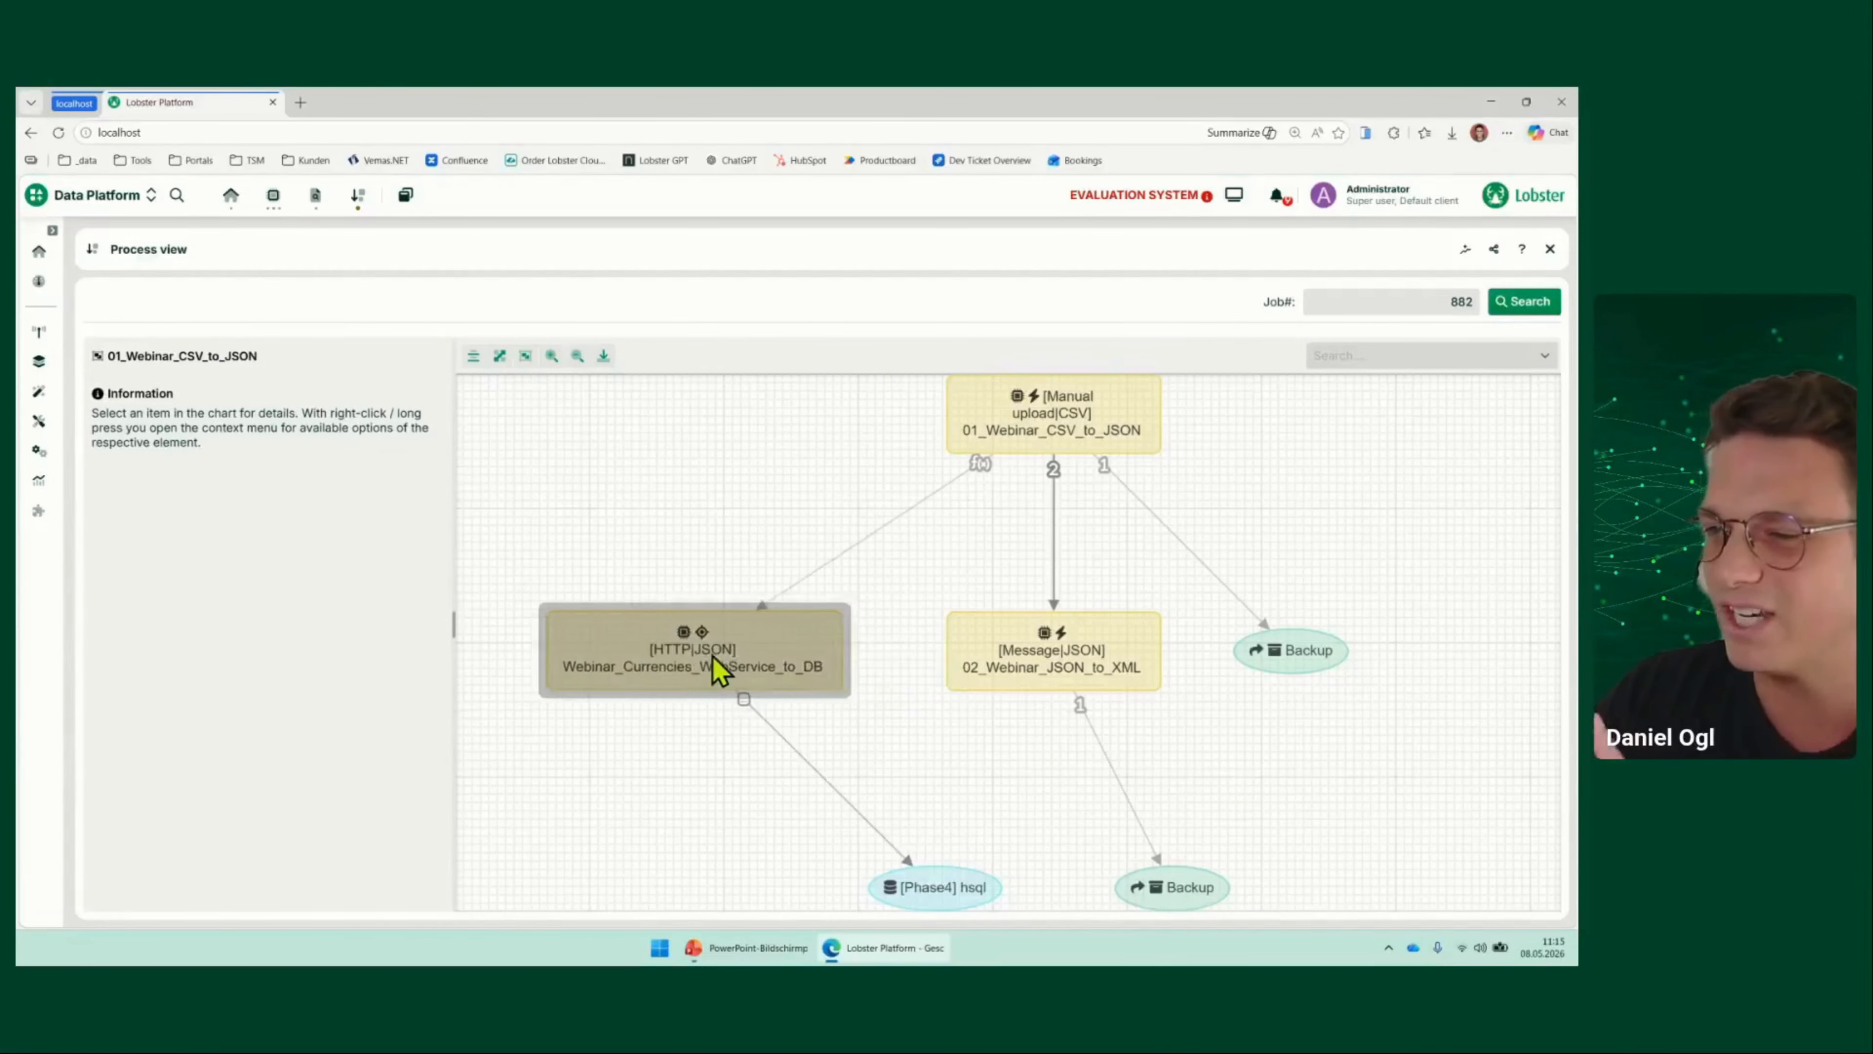
# Inspect the details of the three profile nodes and the links between them in the process view, and close it
pyautogui.click(1097, 405)
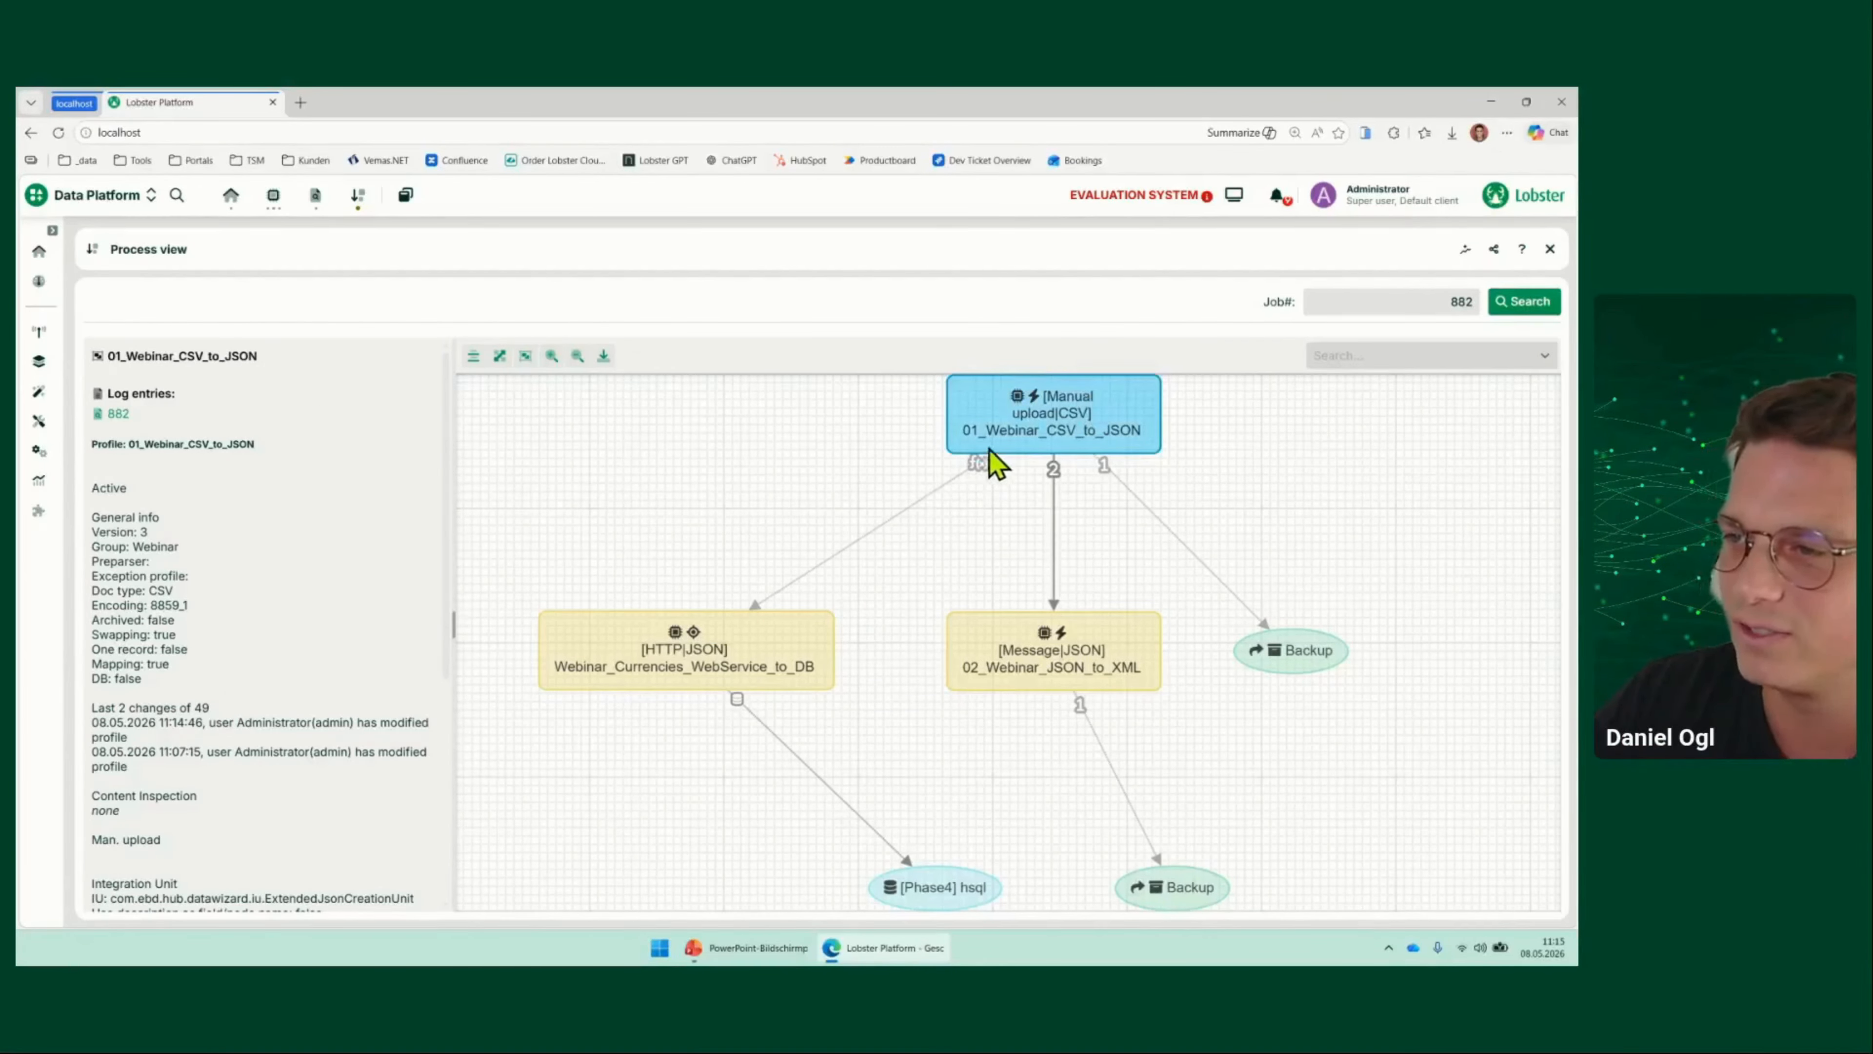
pyautogui.click(969, 476)
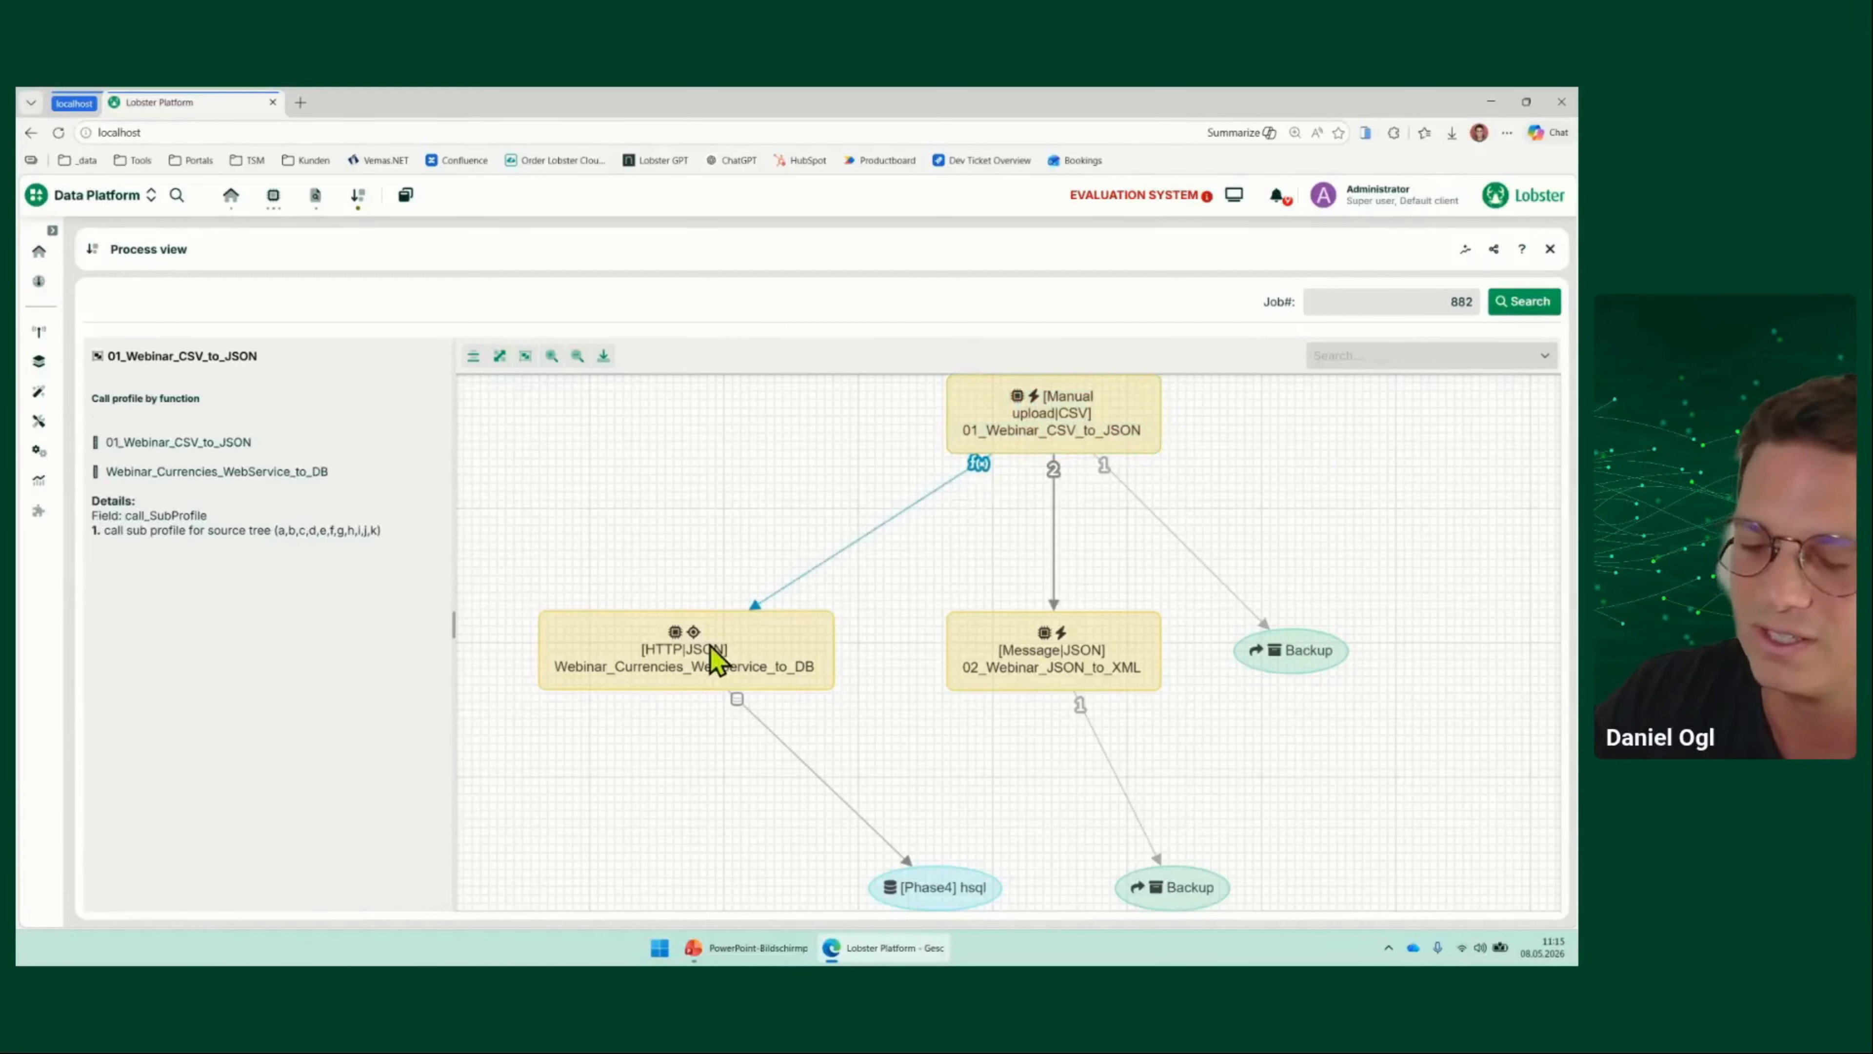
pyautogui.click(741, 661)
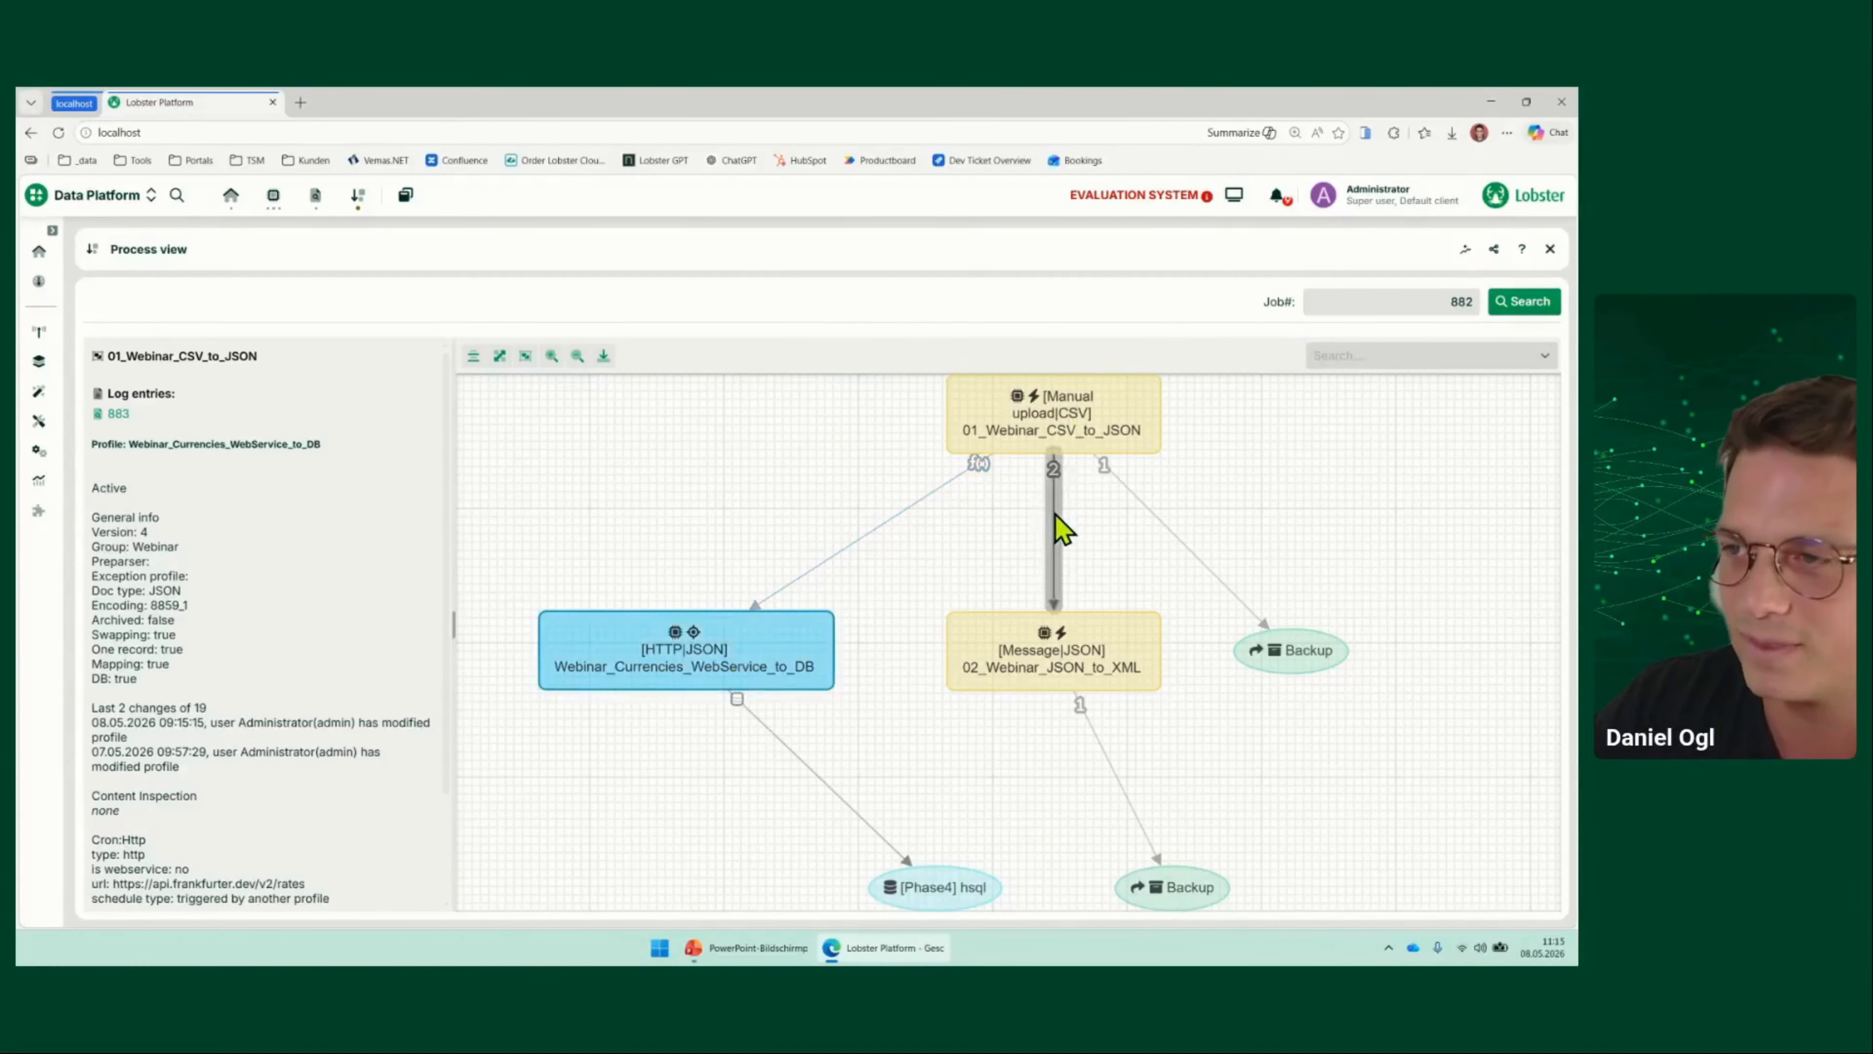
pyautogui.click(1062, 528)
pyautogui.click(1044, 682)
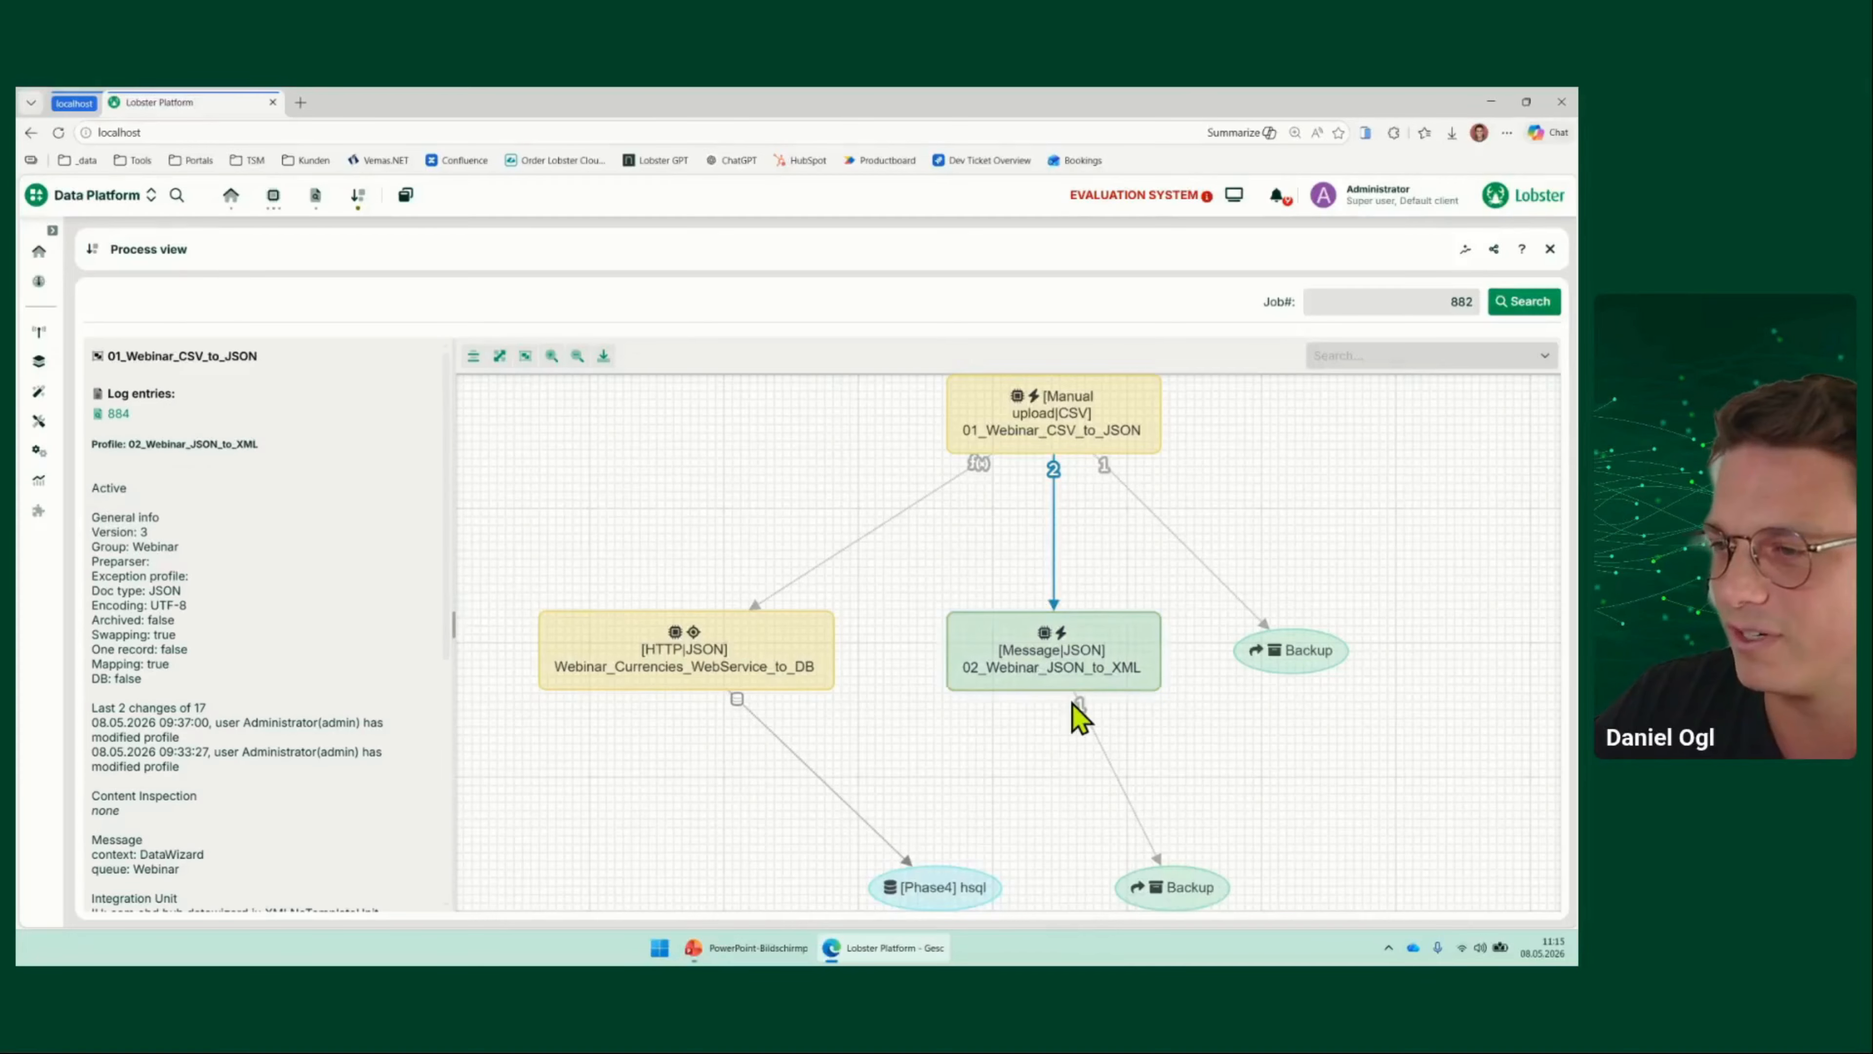
pyautogui.click(1117, 675)
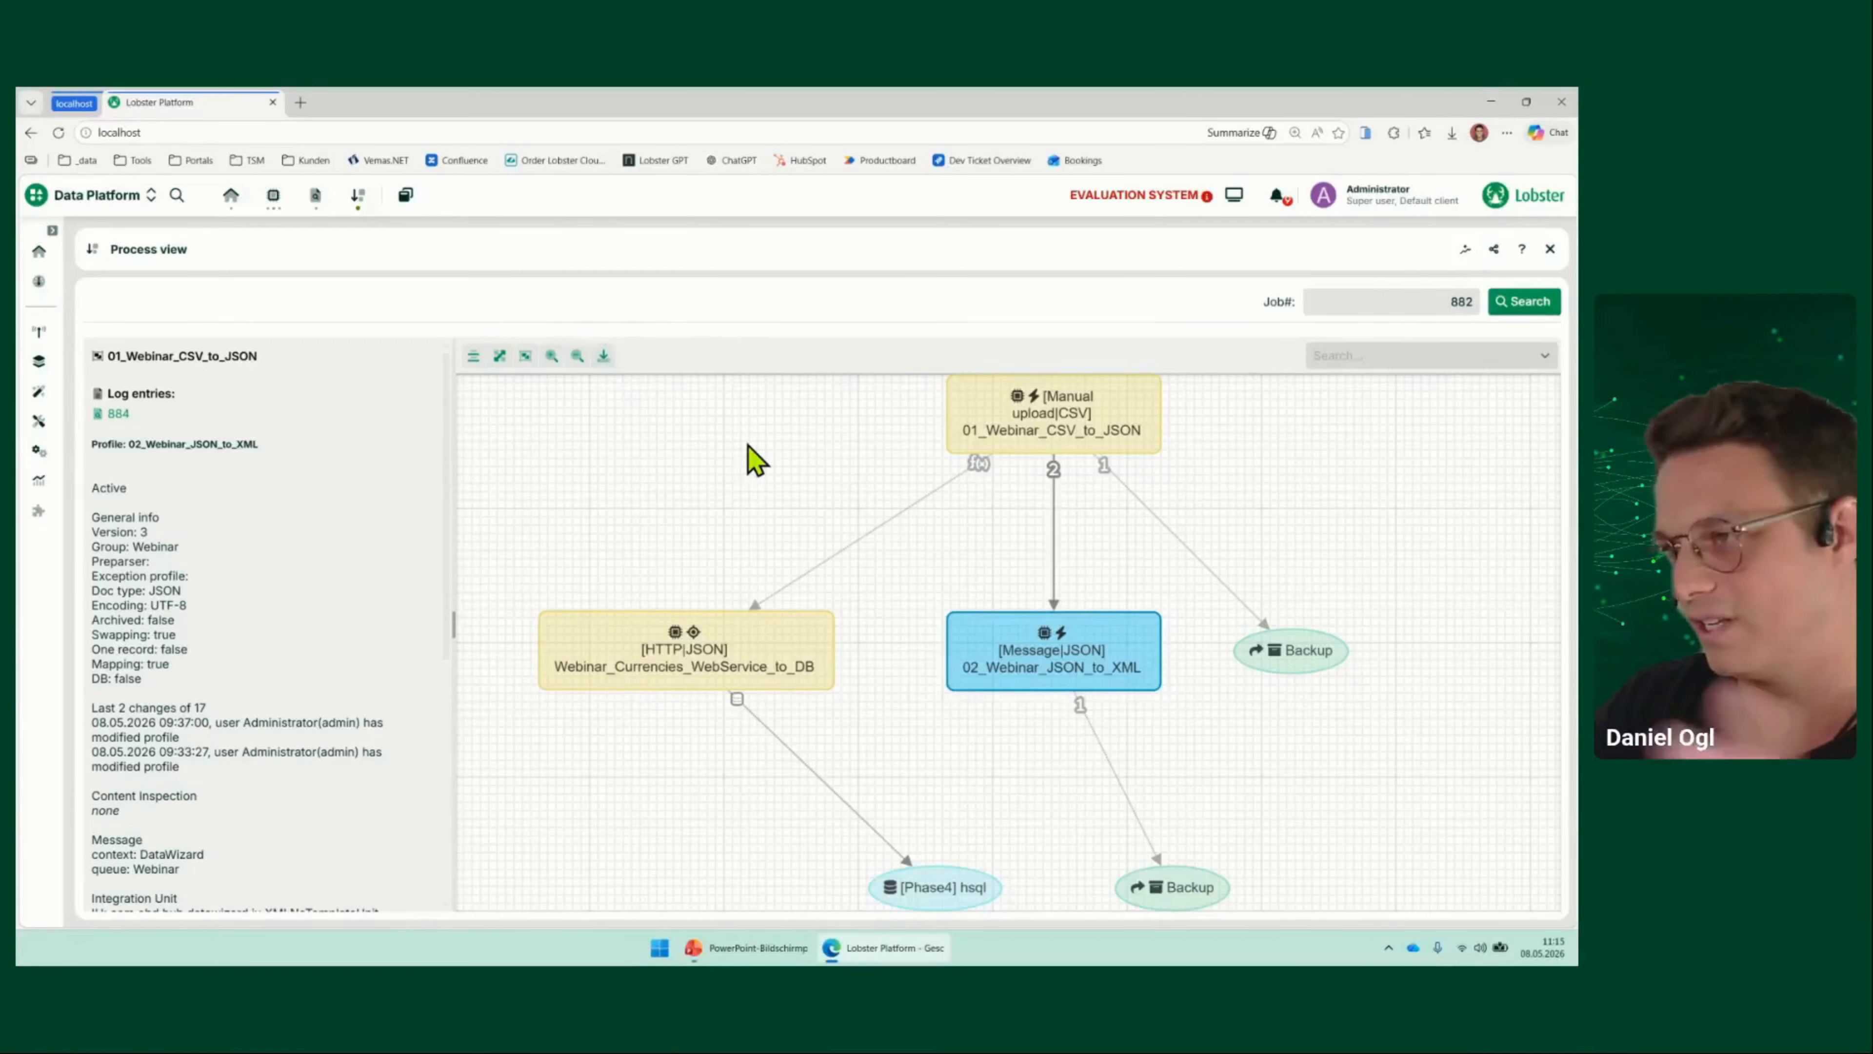
pyautogui.click(1549, 249)
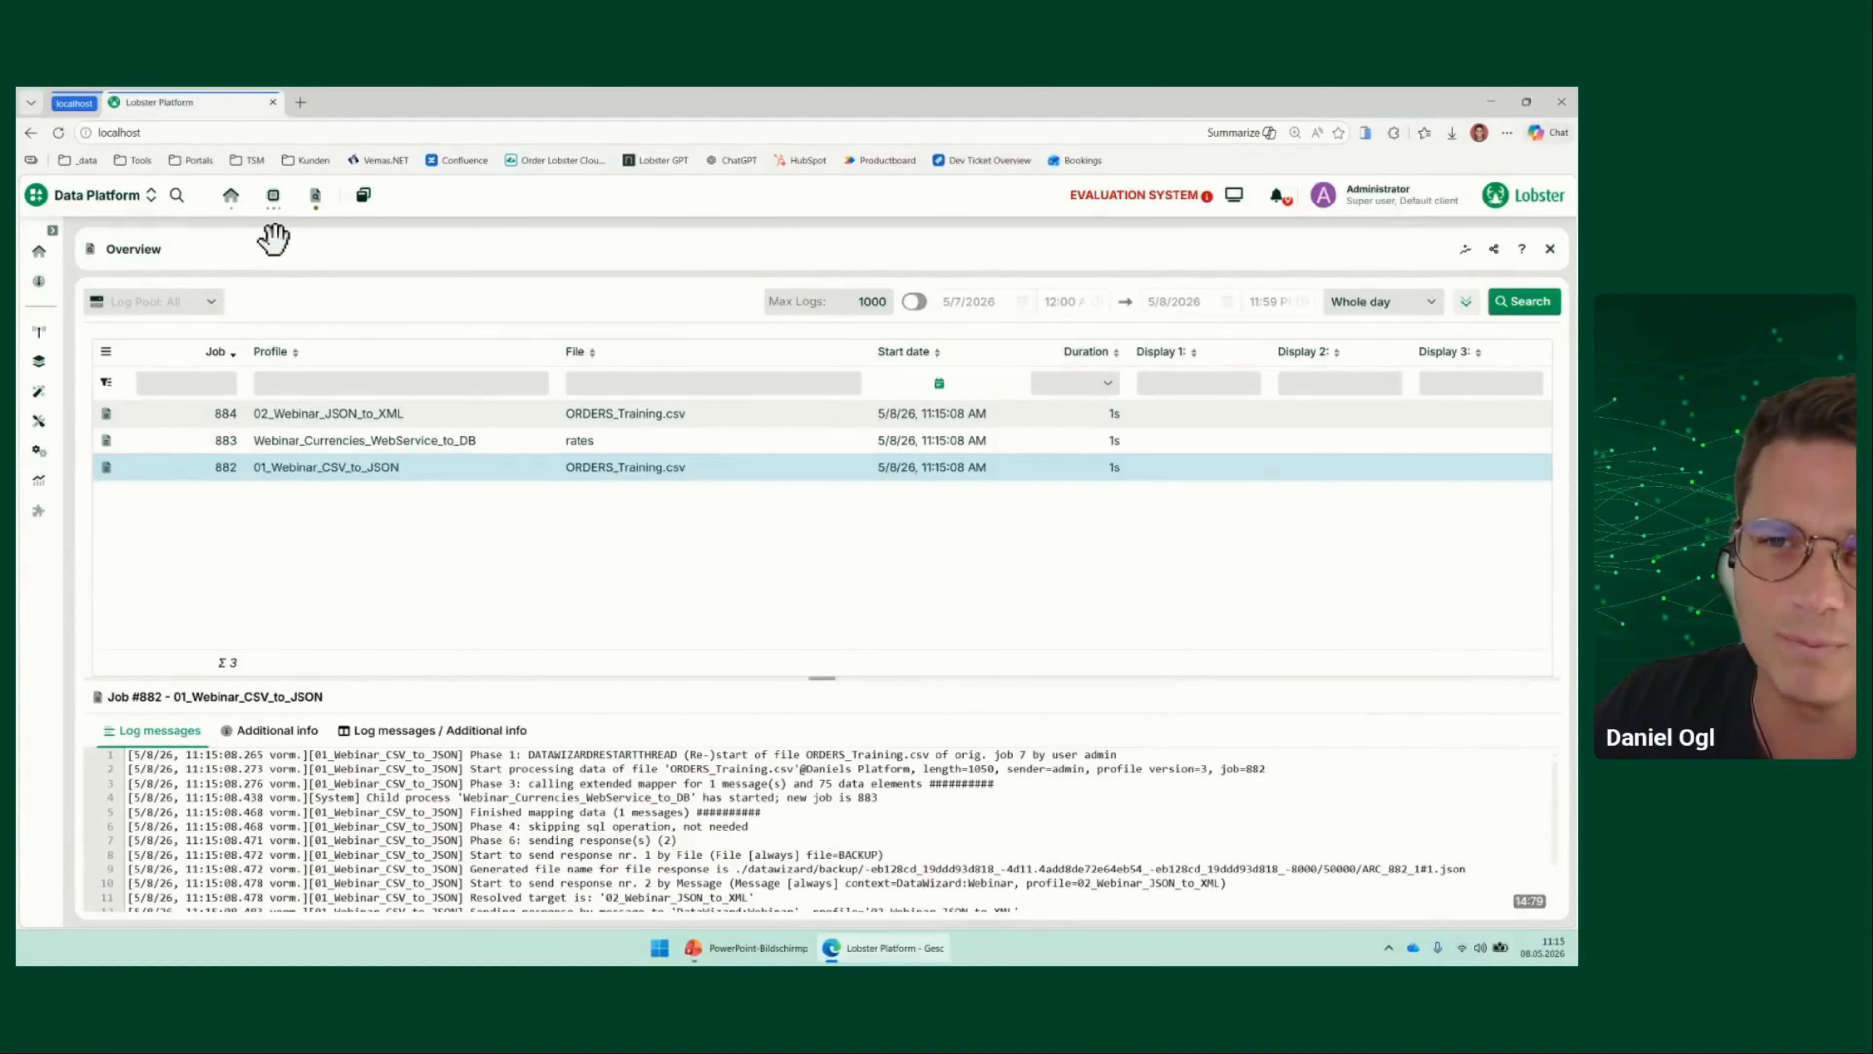
# View 01_Webinar_CSV_to_JSON as a process map from the profile overview, zoomed out to 83% to examine the whole chain
pyautogui.moveTo(272, 197)
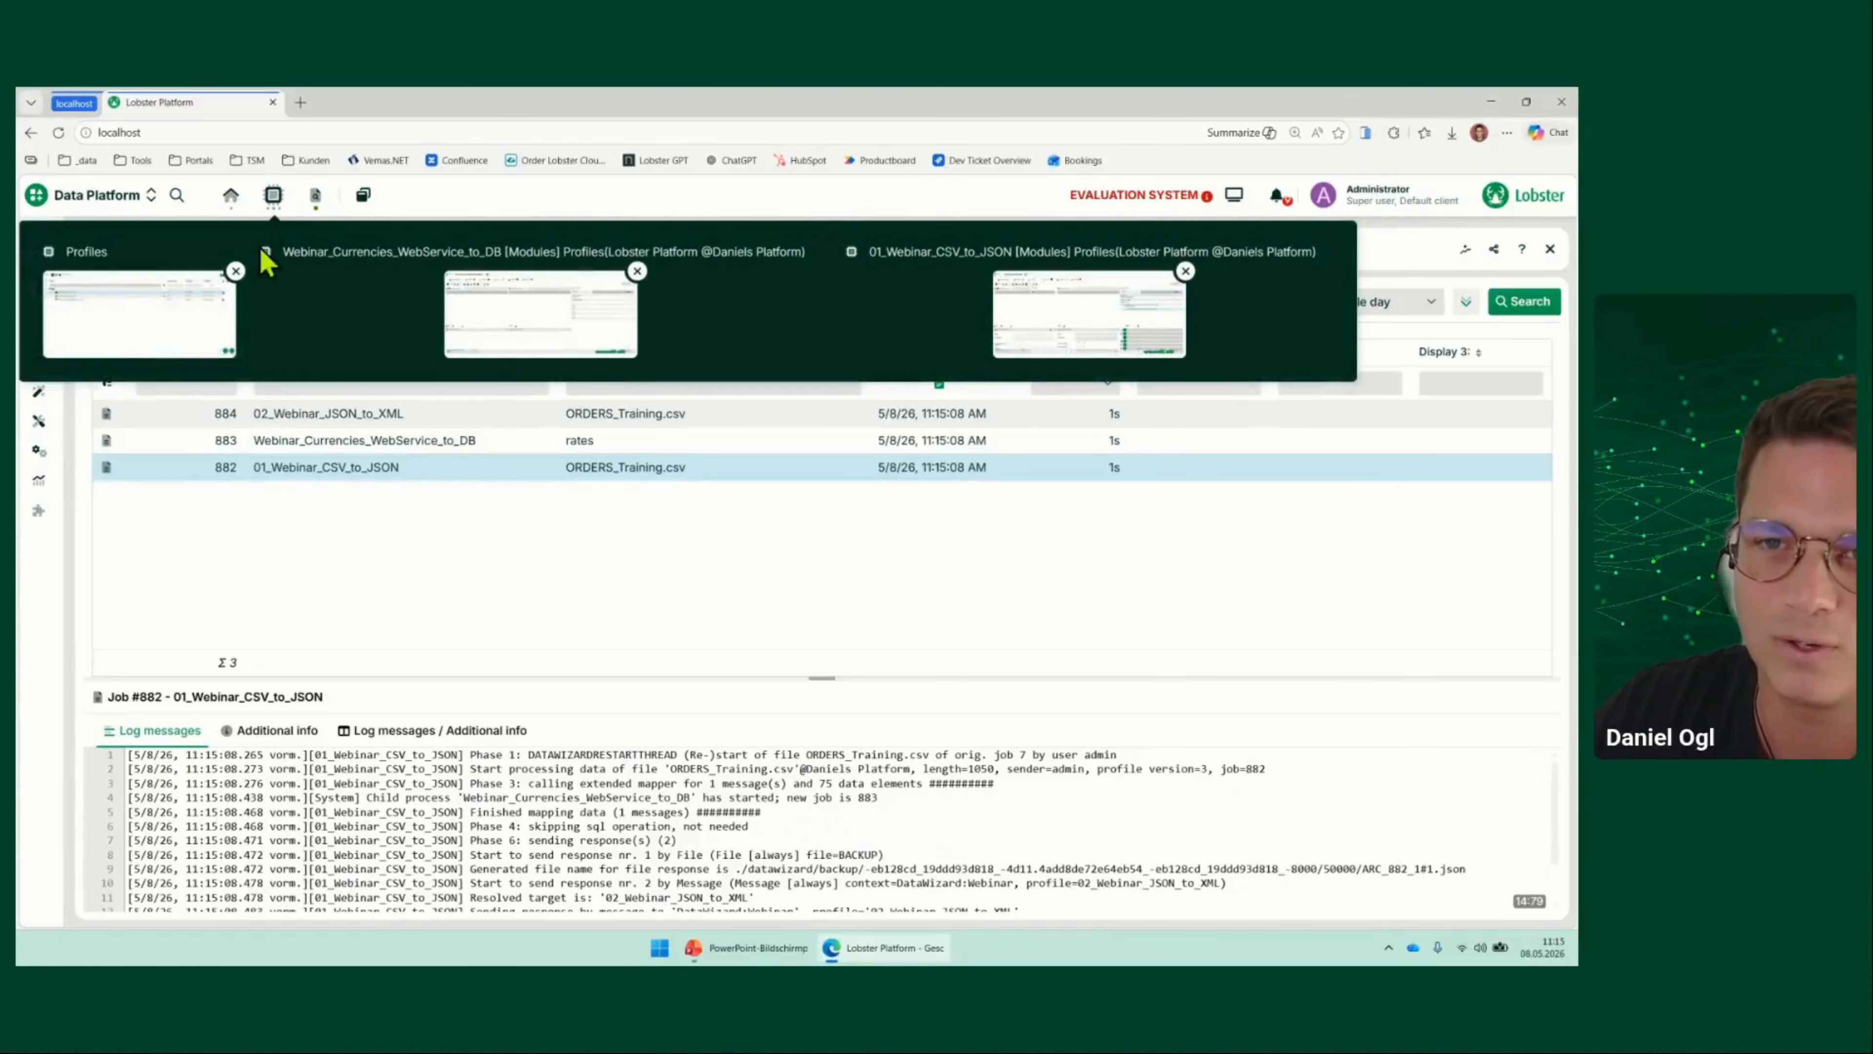
pyautogui.click(147, 340)
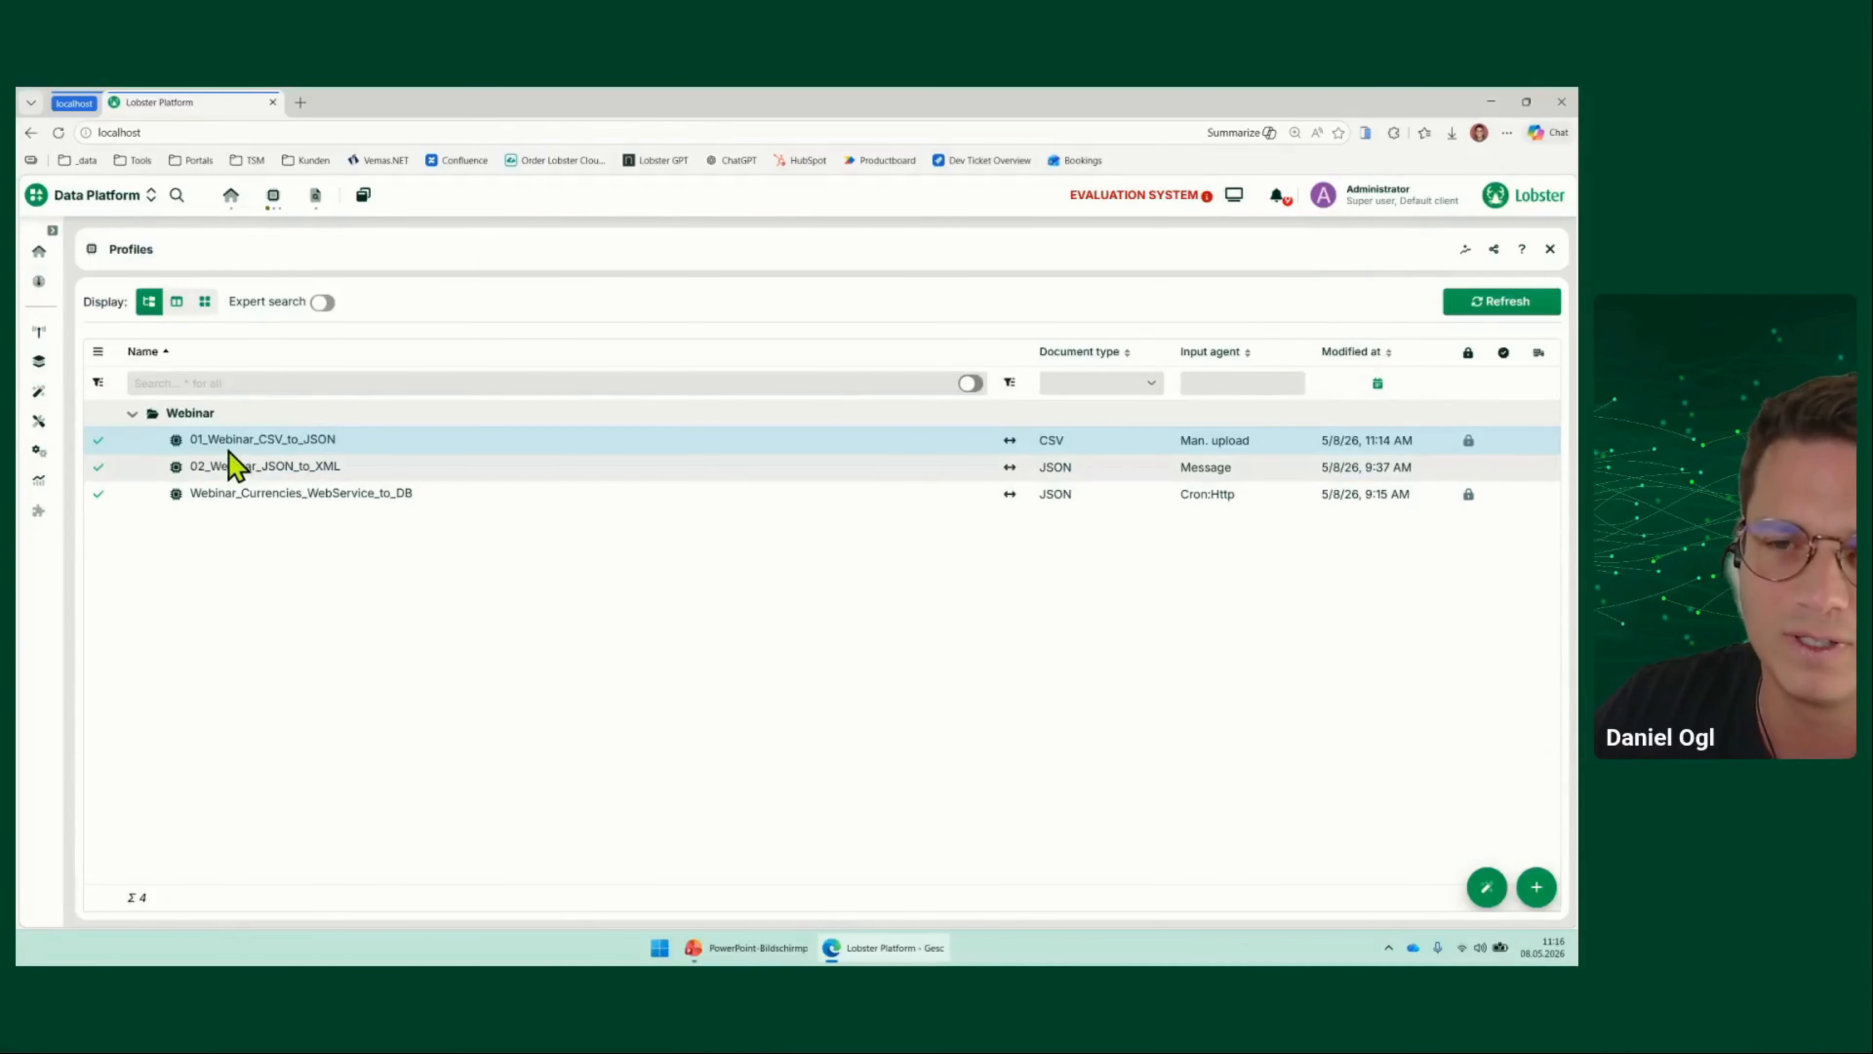
pyautogui.rightClick(229, 445)
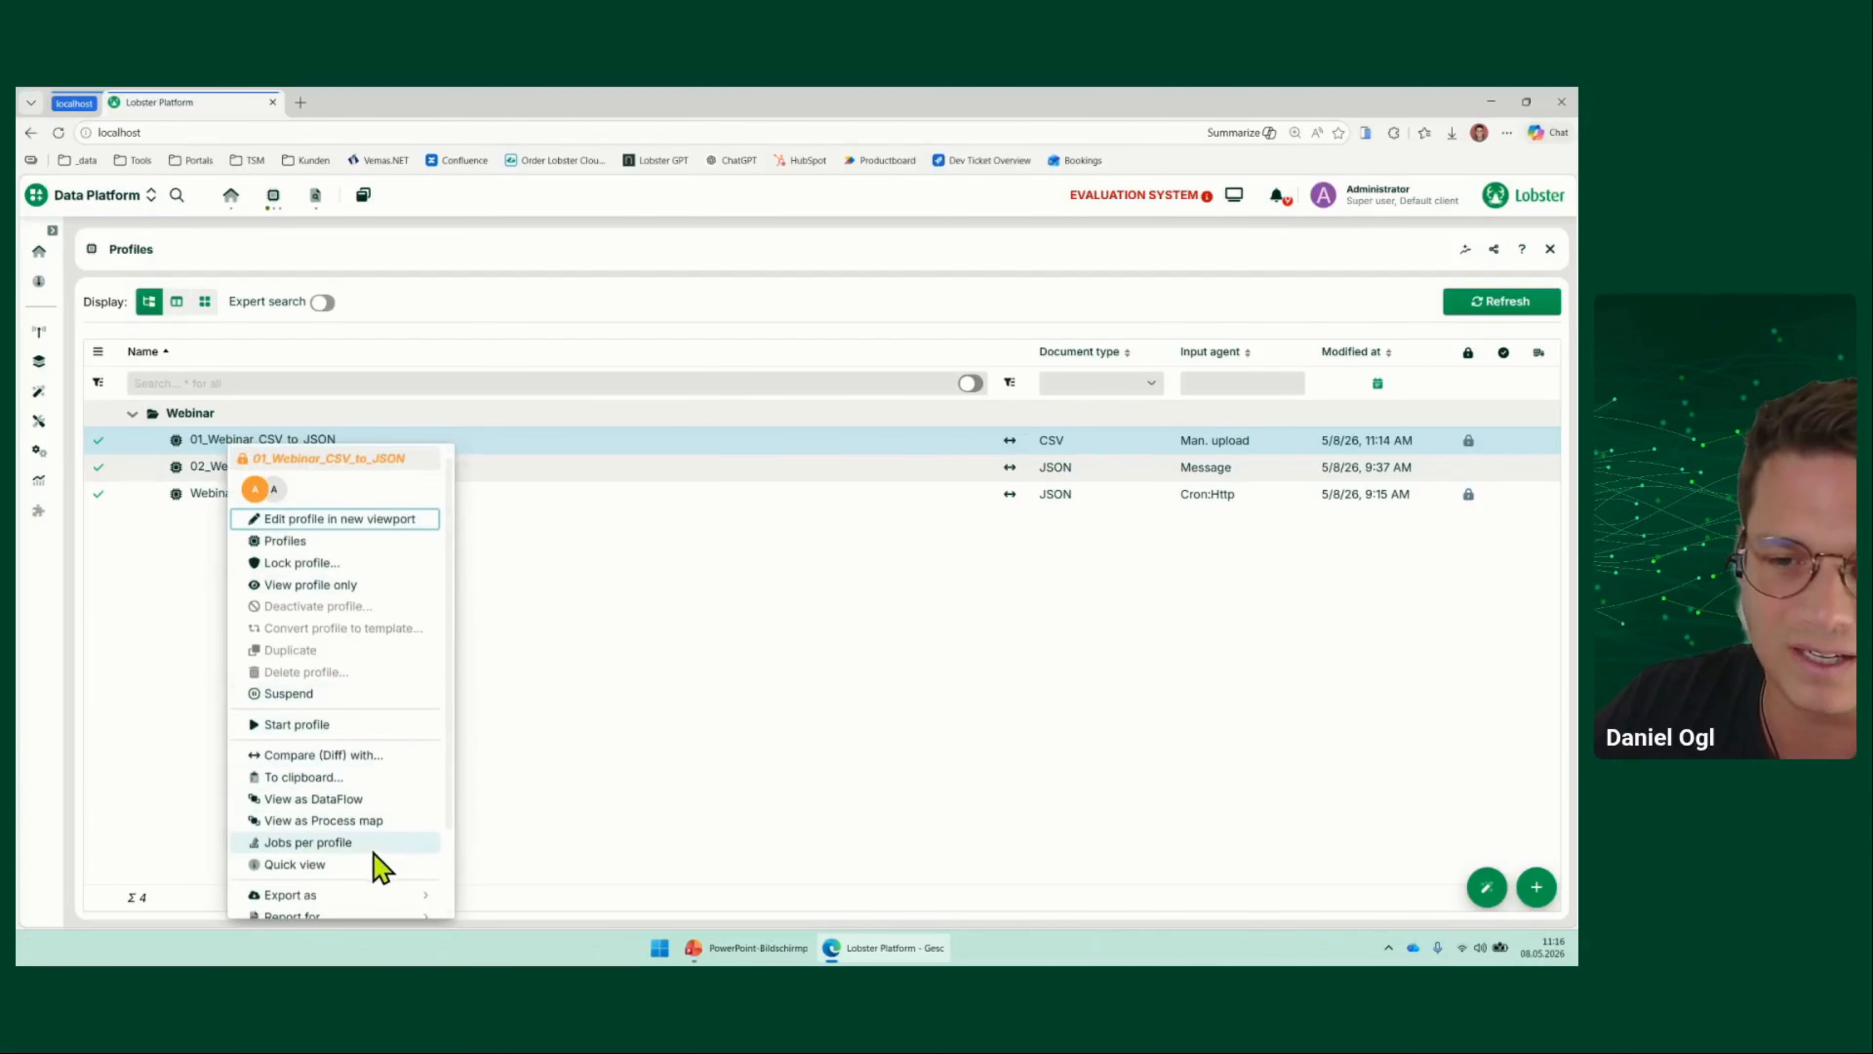
pyautogui.click(314, 823)
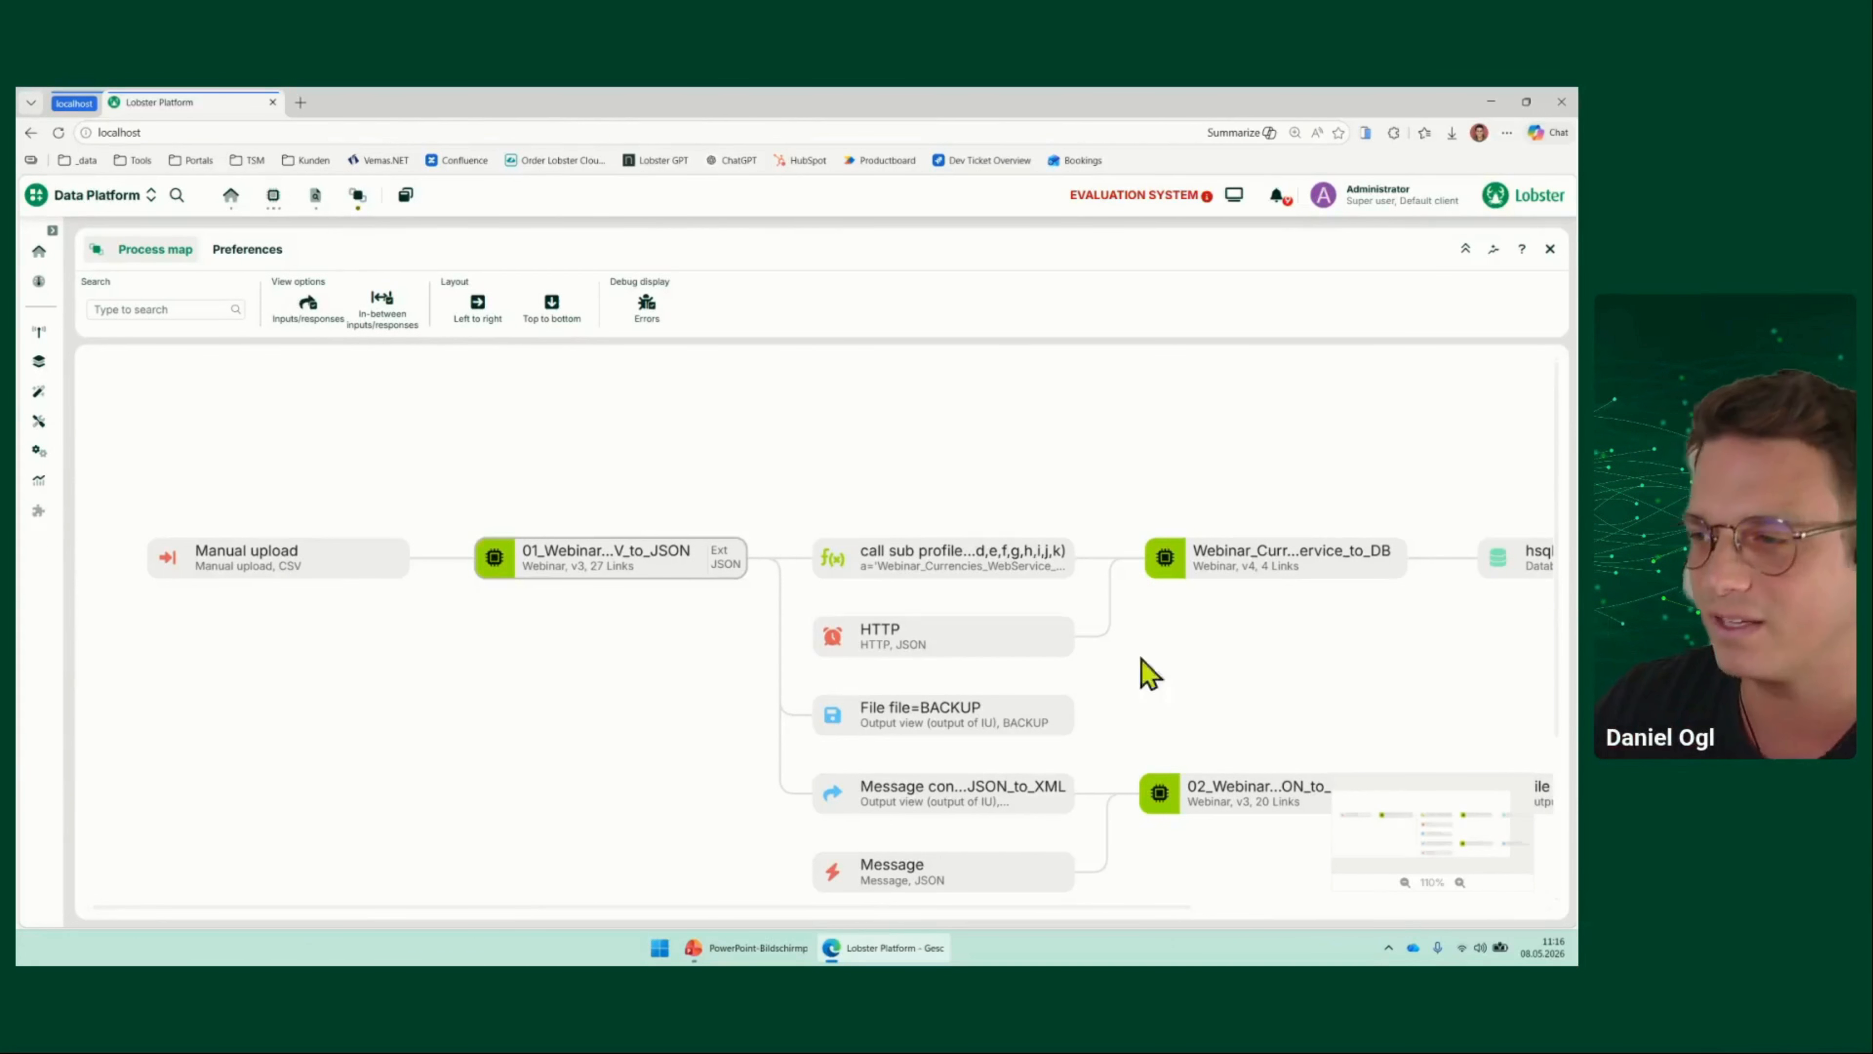
pyautogui.click(1405, 882)
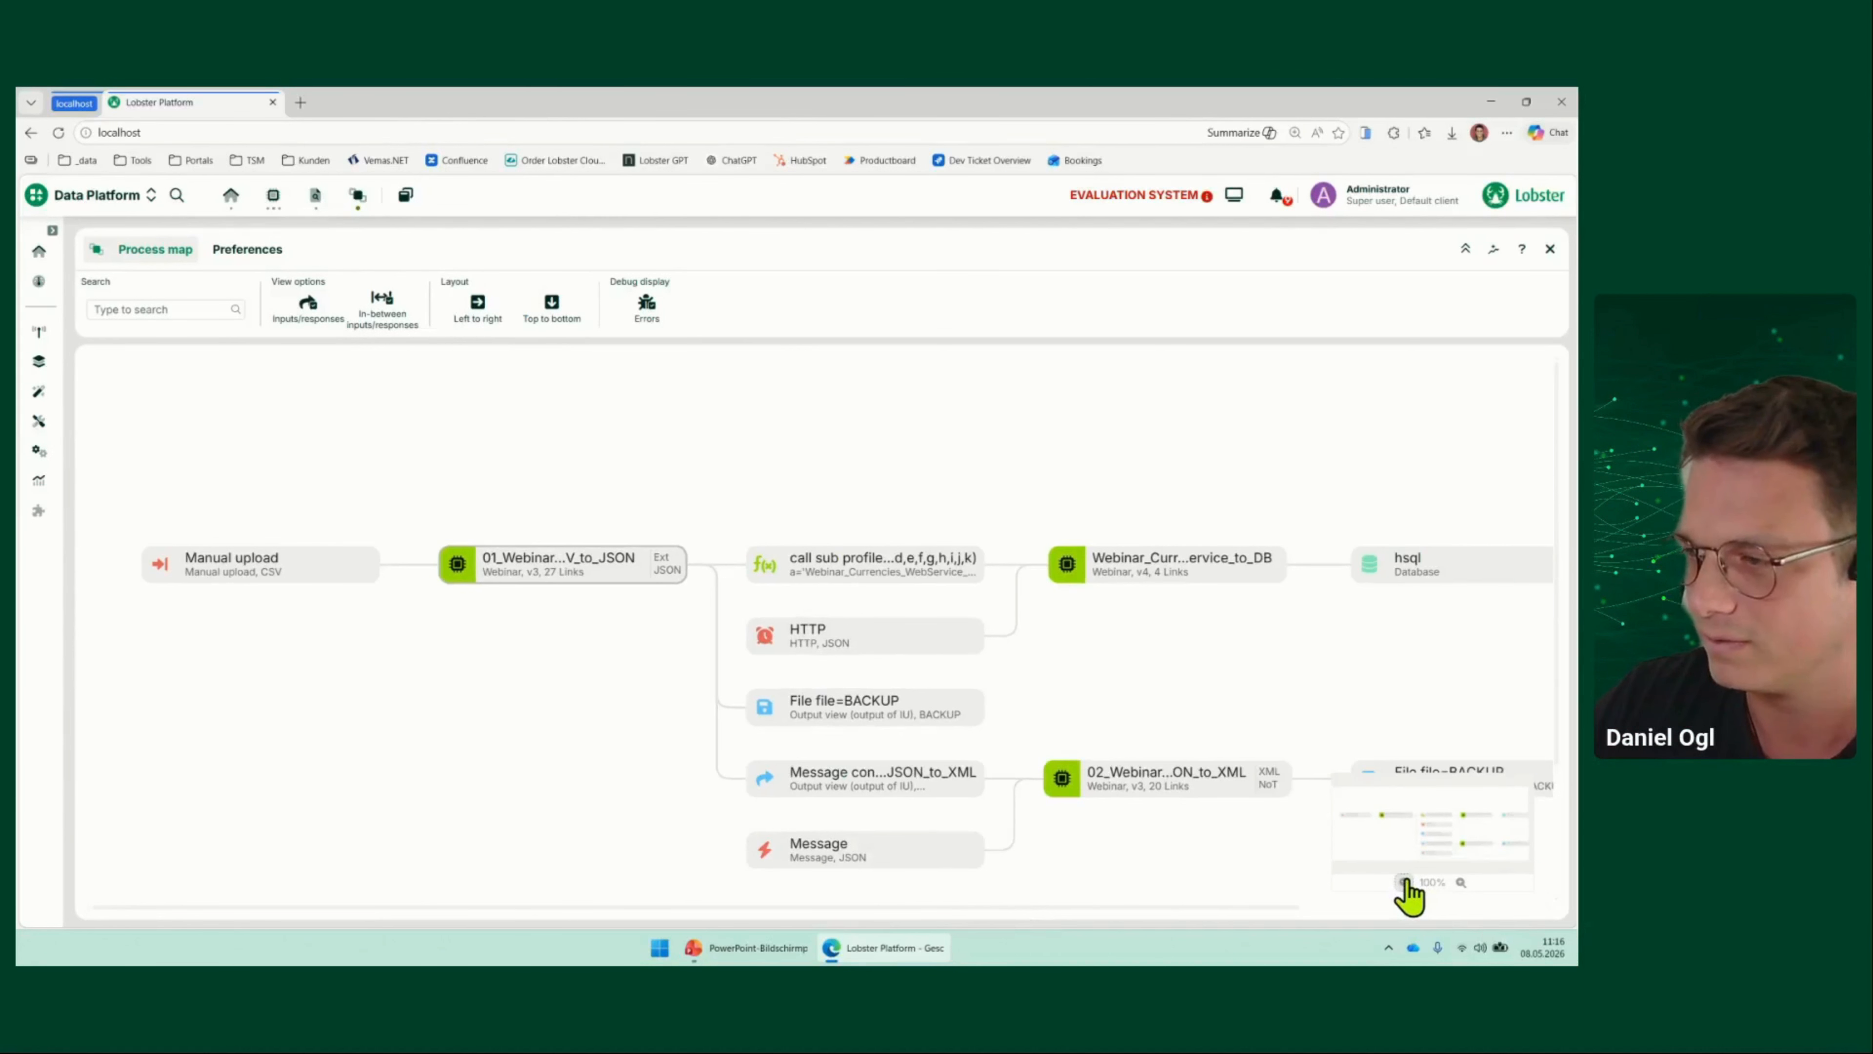
pyautogui.click(1404, 882)
pyautogui.click(1404, 881)
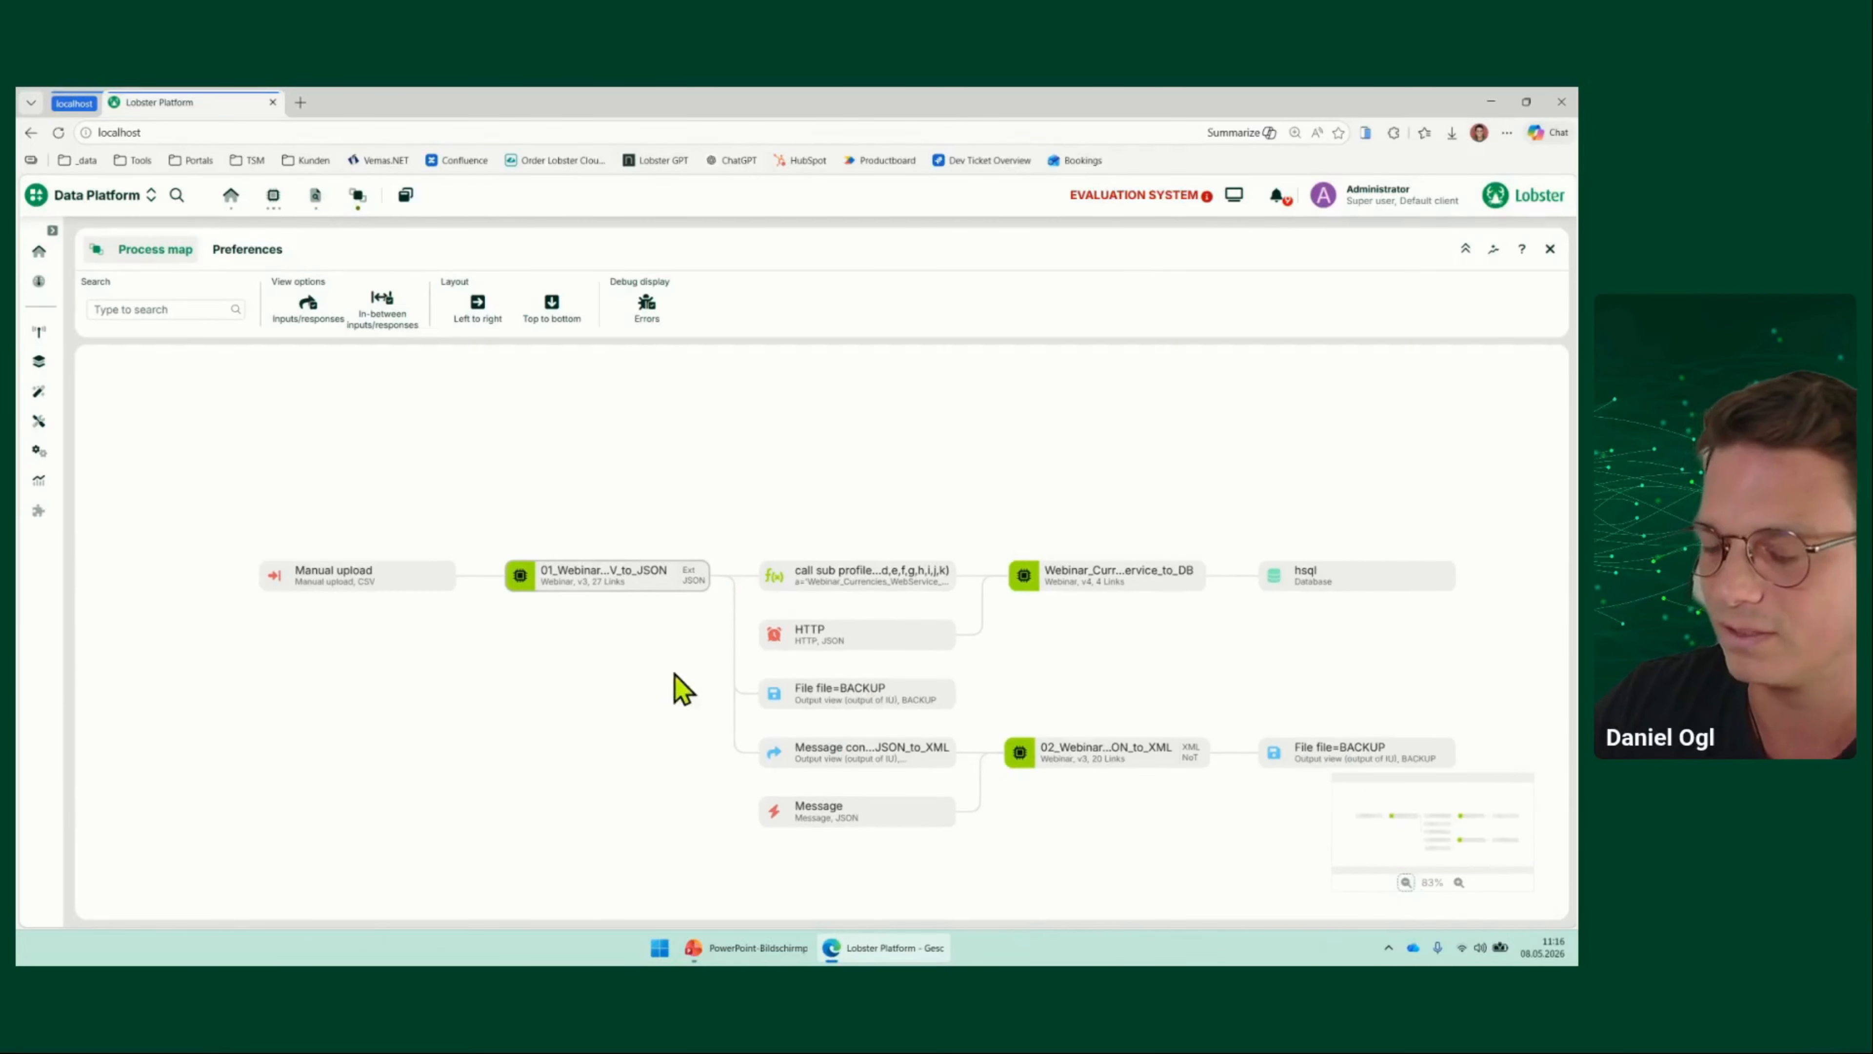
pyautogui.moveTo(681, 690); pyautogui.dragTo(572, 551)
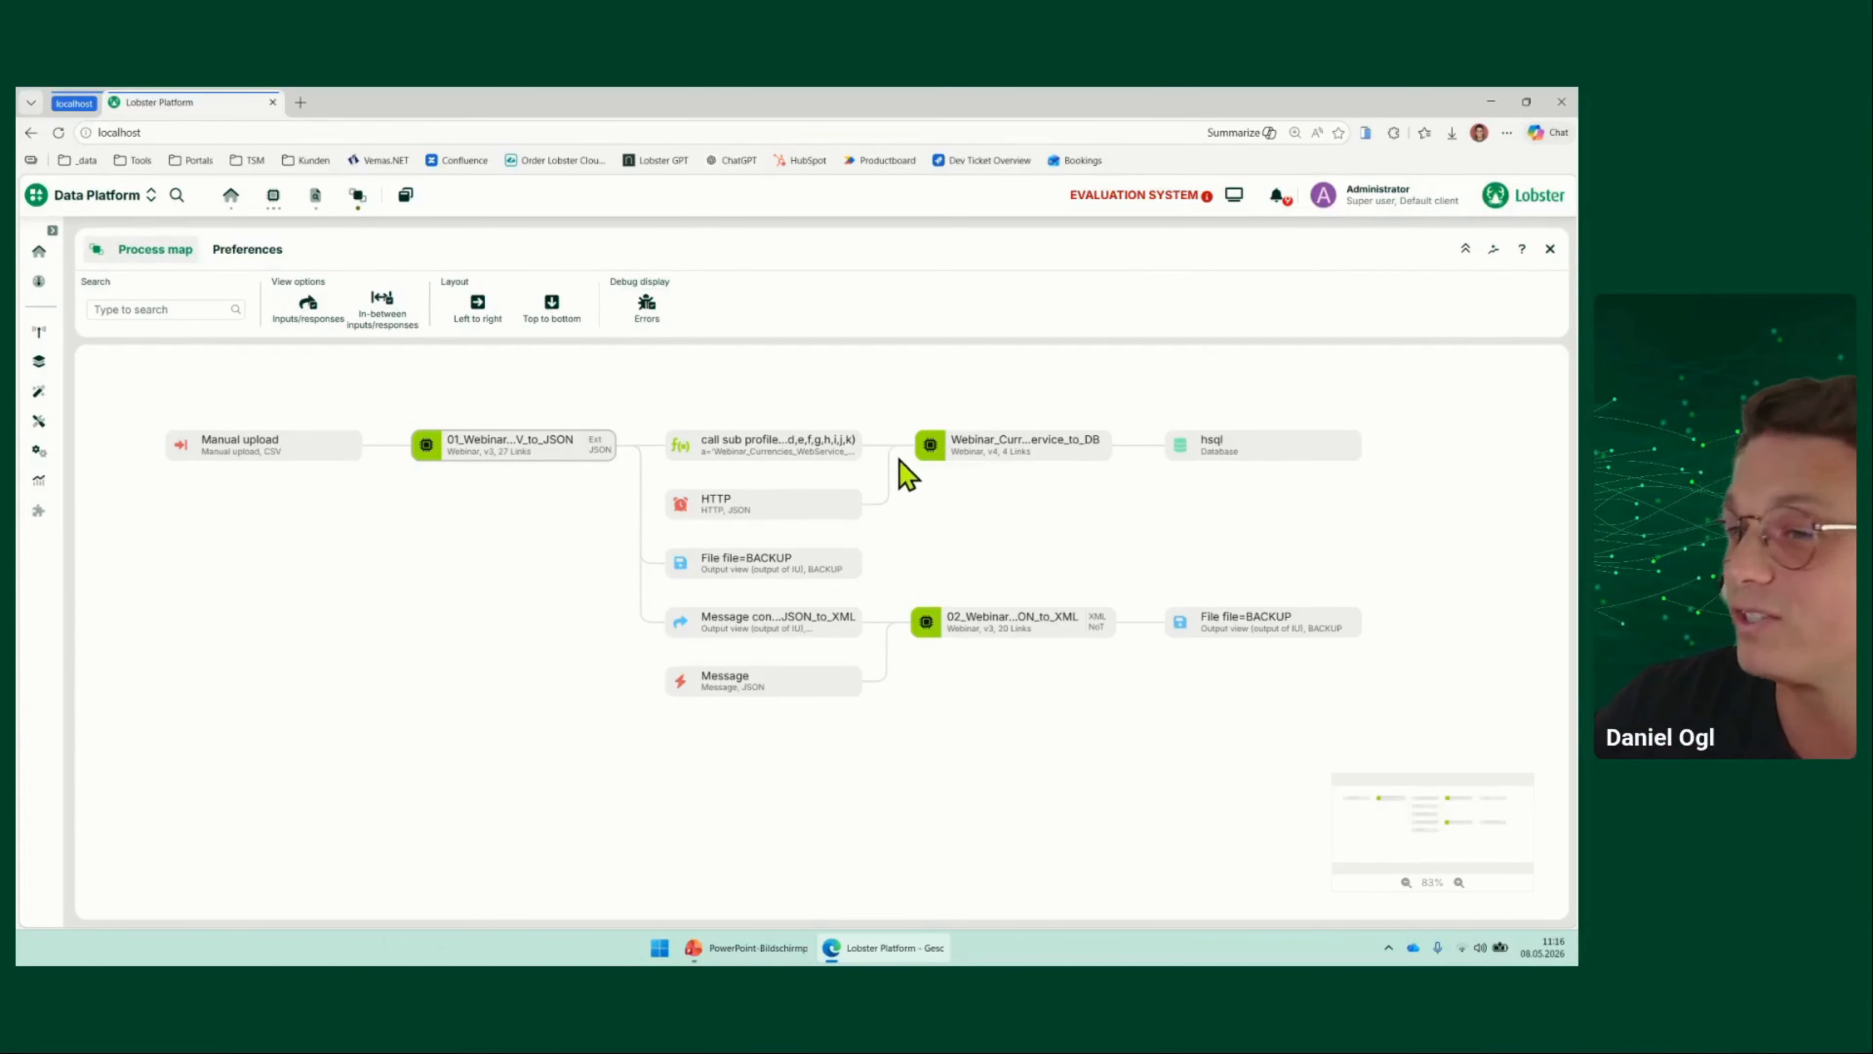
pyautogui.click(758, 947)
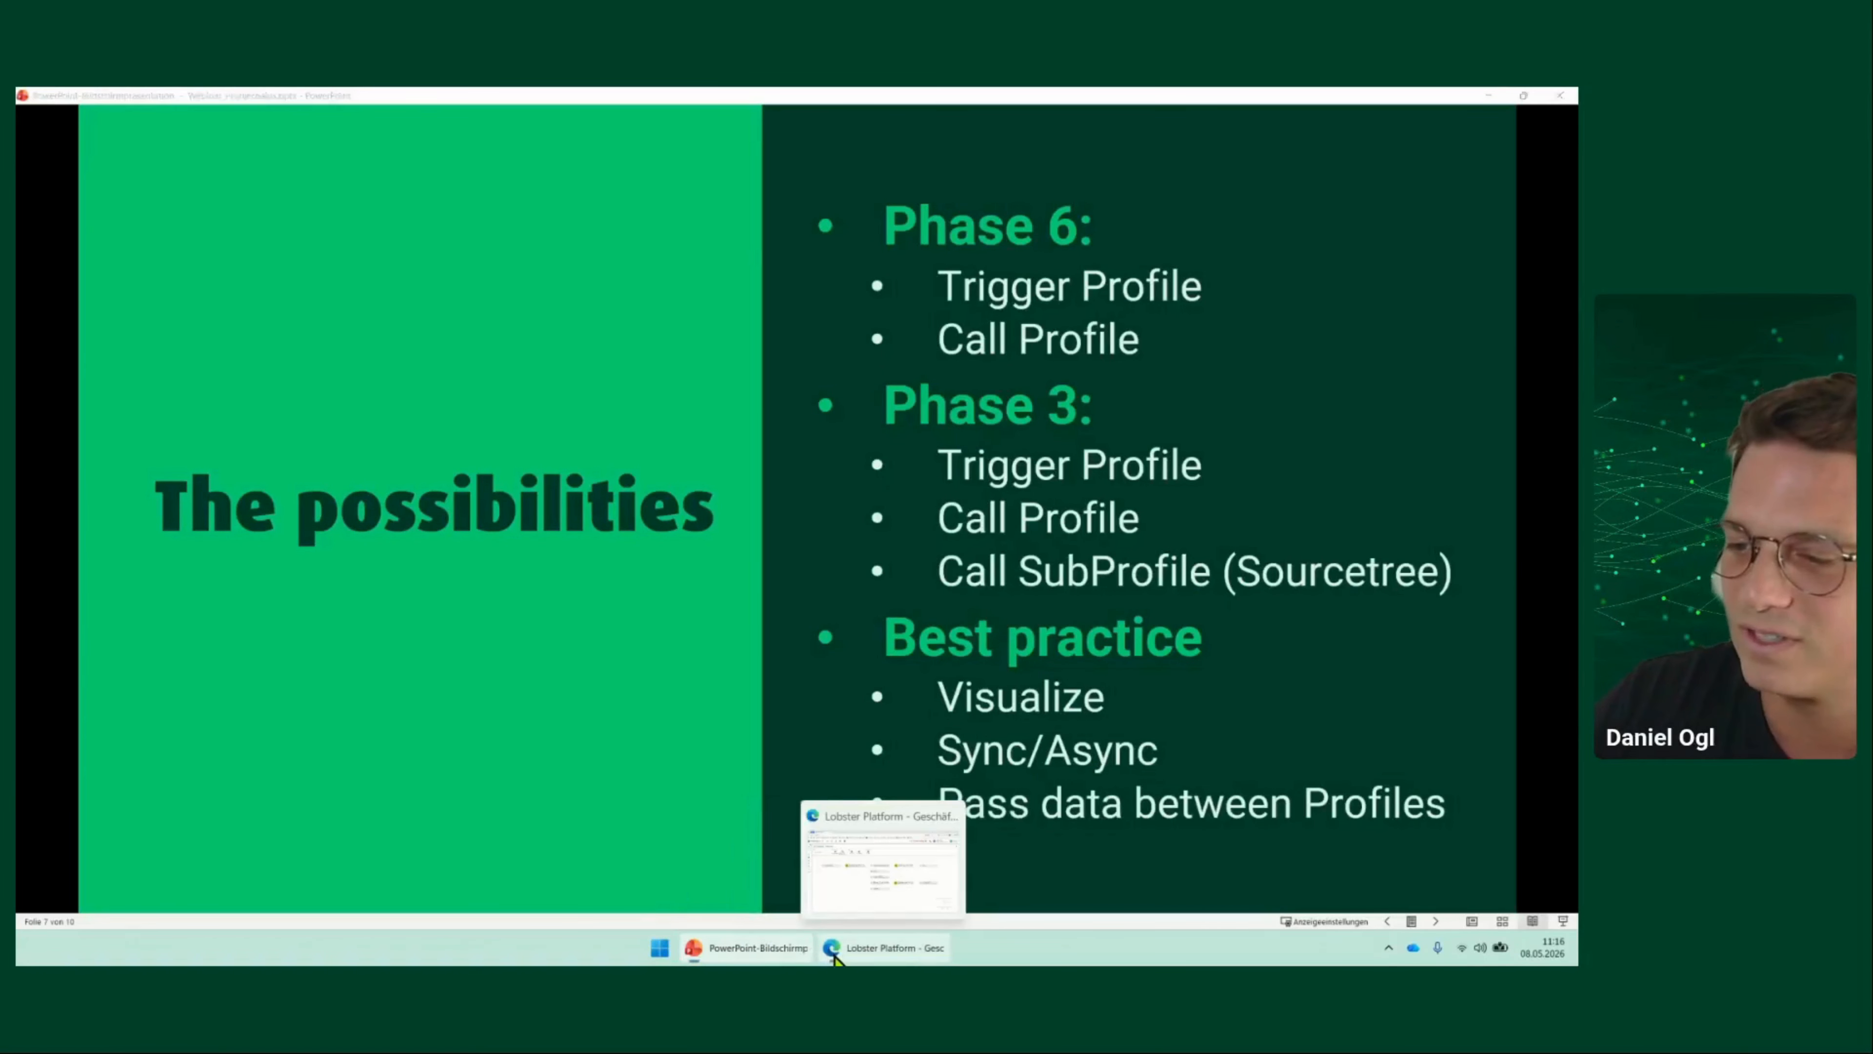
pyautogui.click(883, 948)
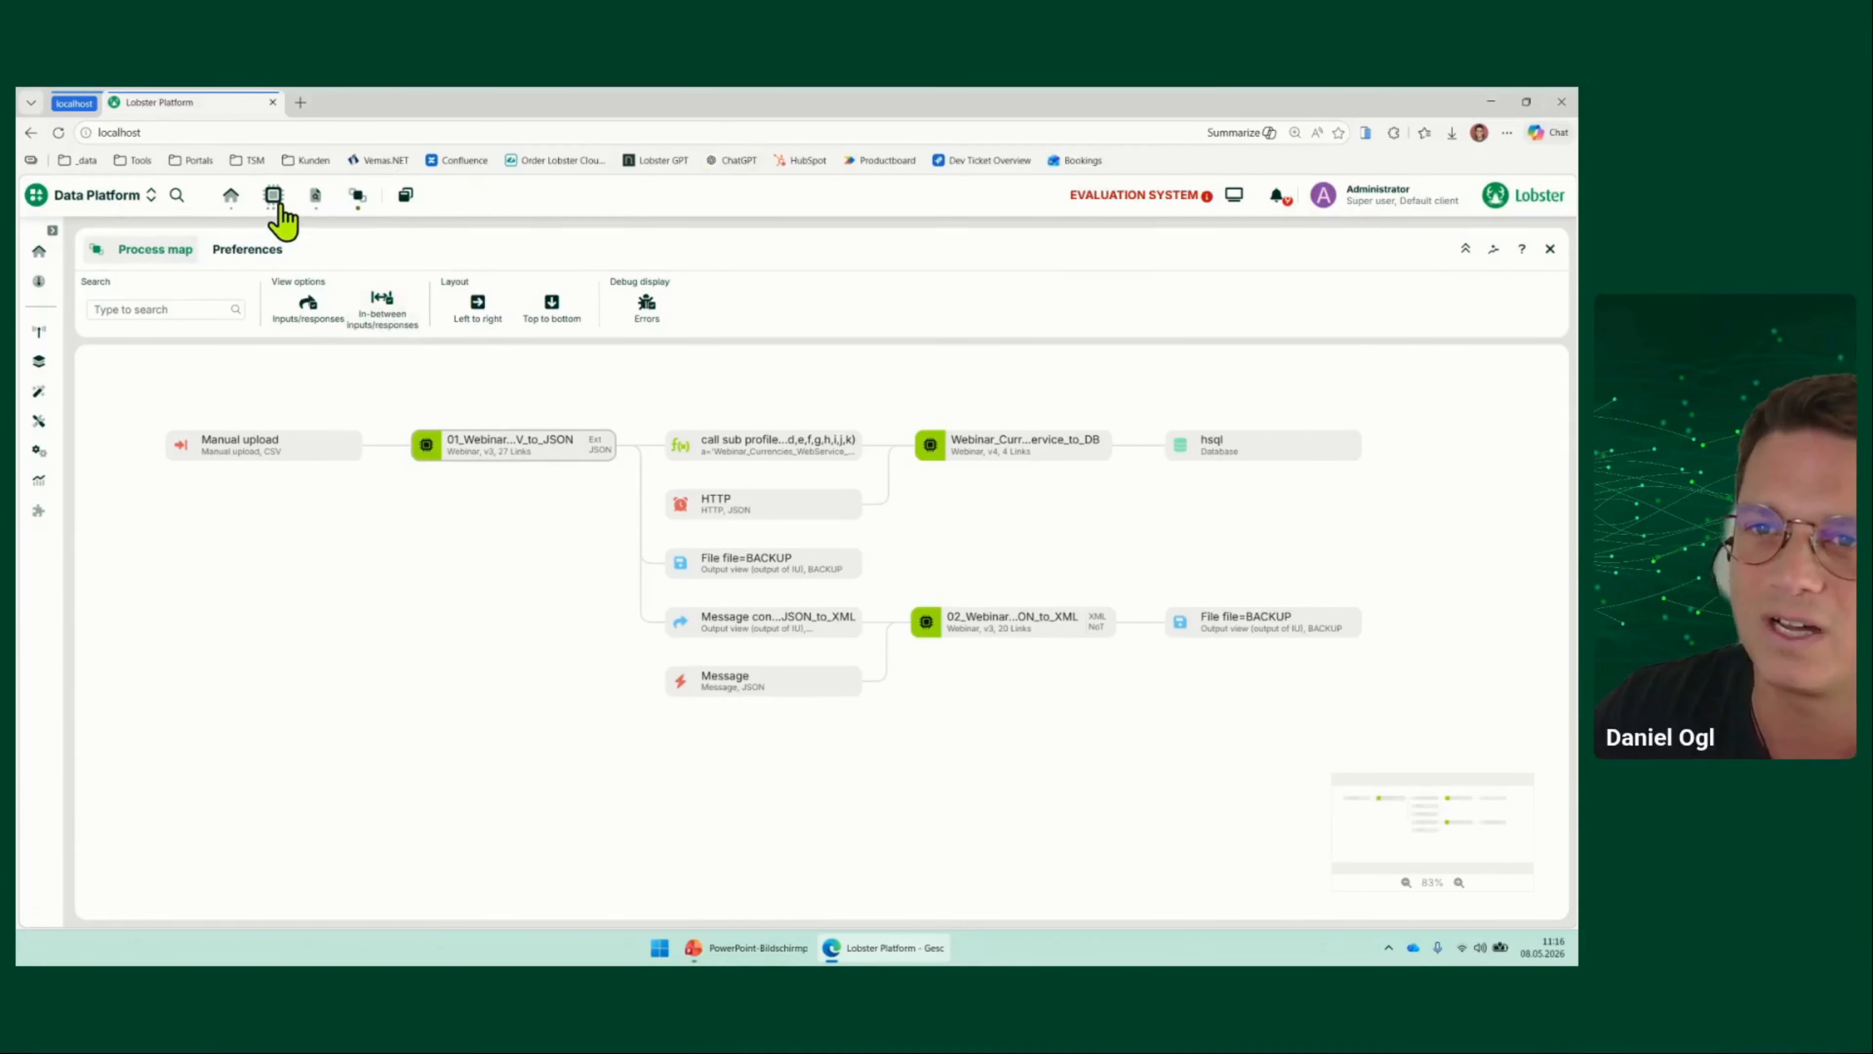
# Review the message settings of the 02_Webinar_JSON_to_XML response in Phase 6 of 01_Webinar_CSV_to_JSON, and close them without changes
pyautogui.moveTo(272, 197)
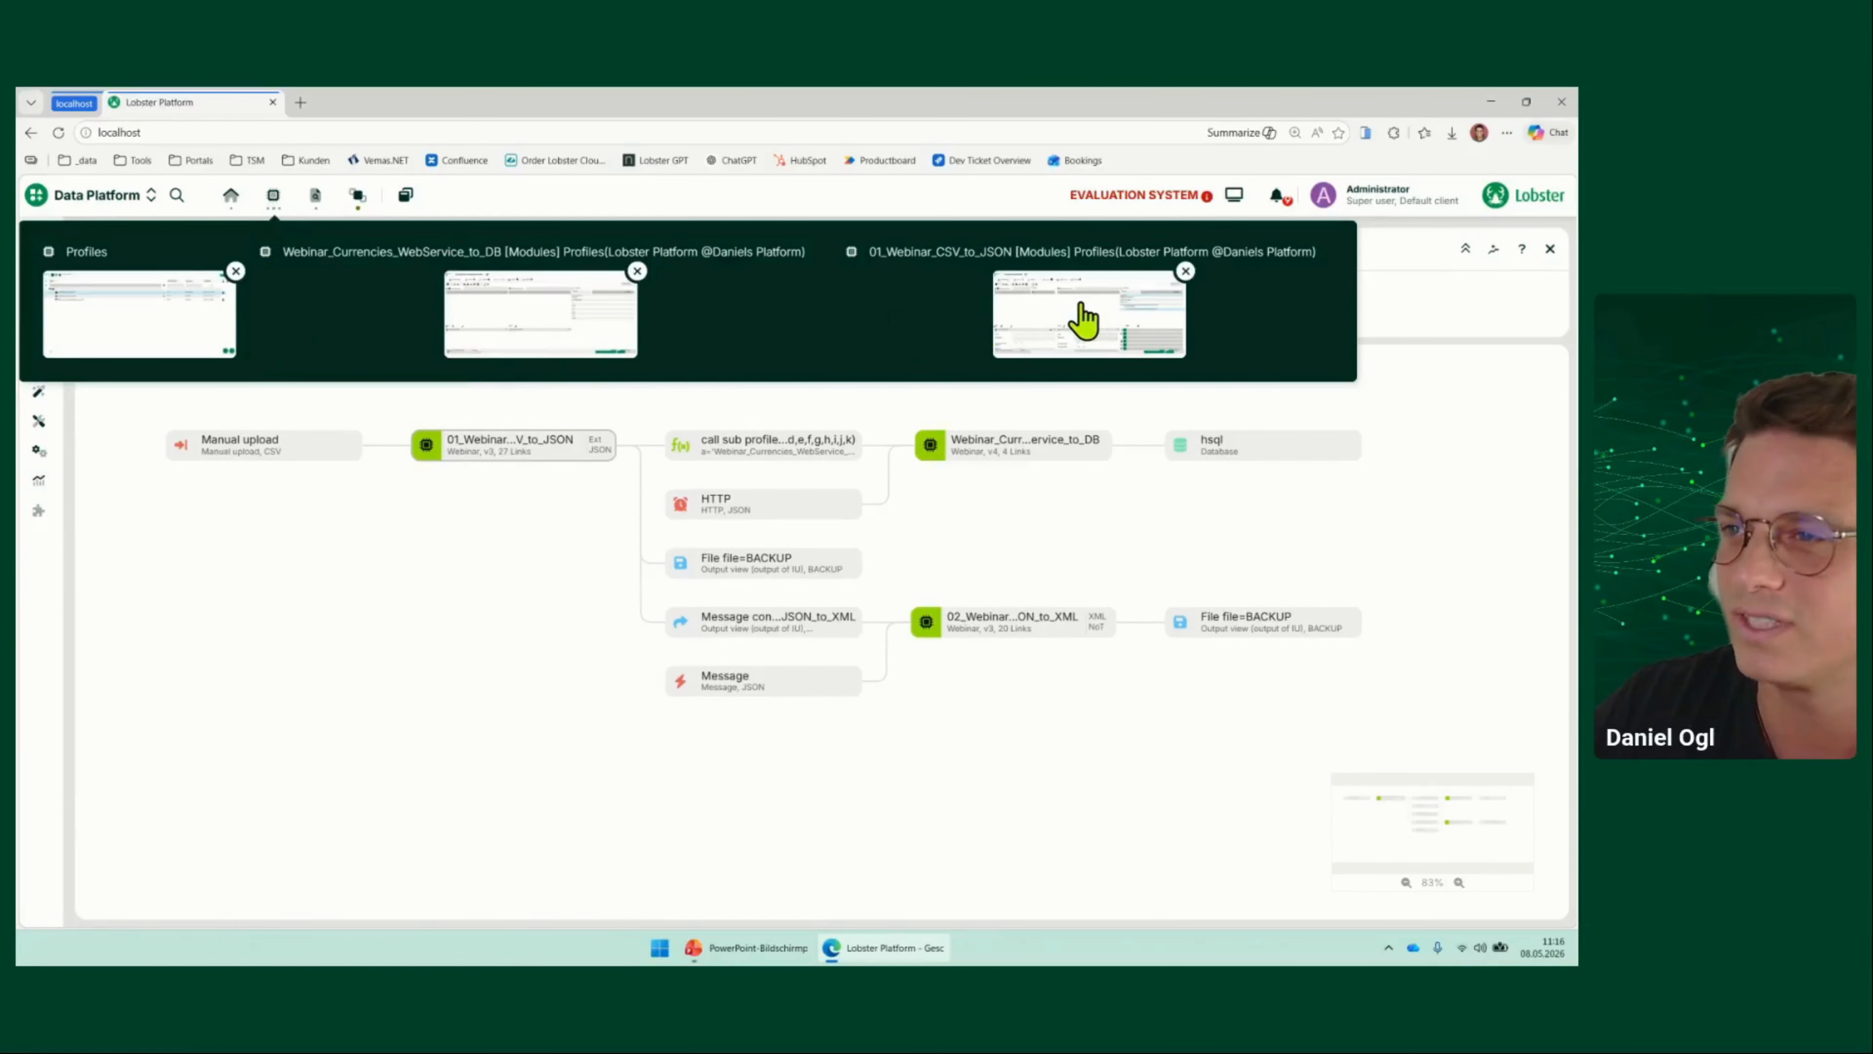
pyautogui.click(1083, 318)
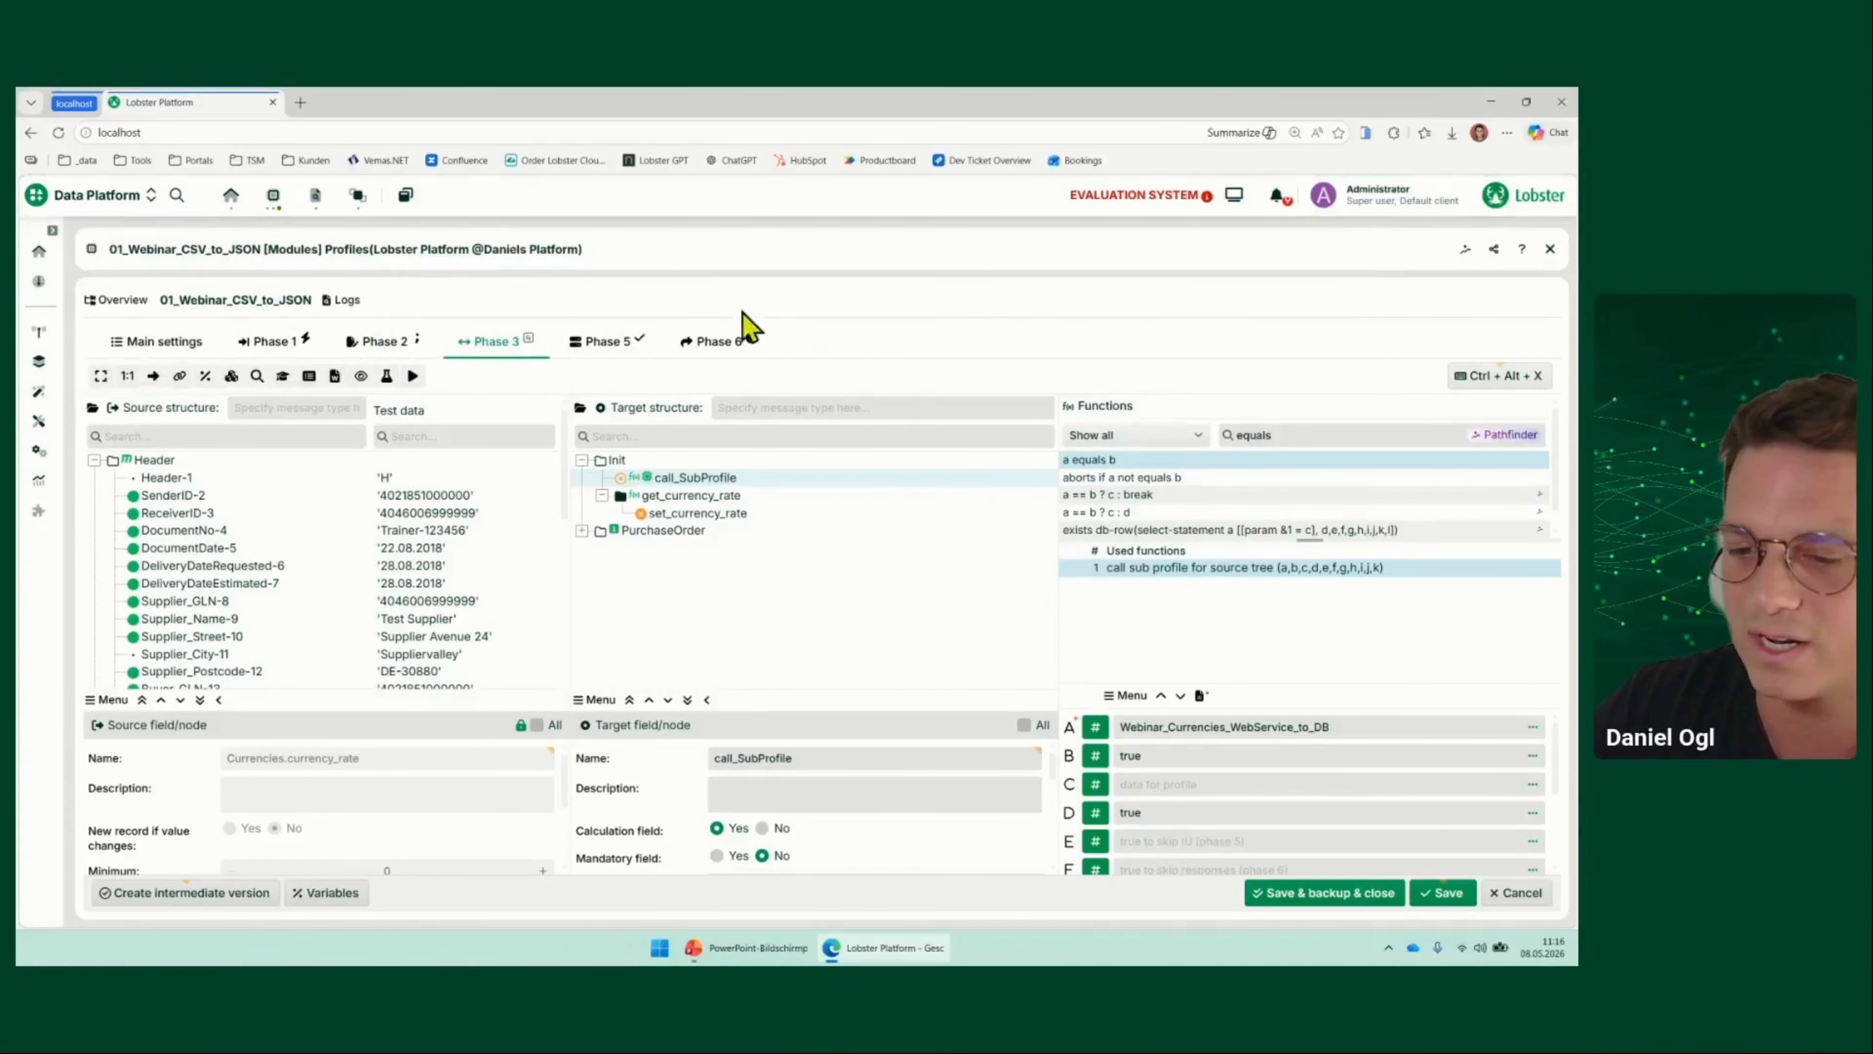
pyautogui.click(726, 341)
pyautogui.doubleClick(419, 574)
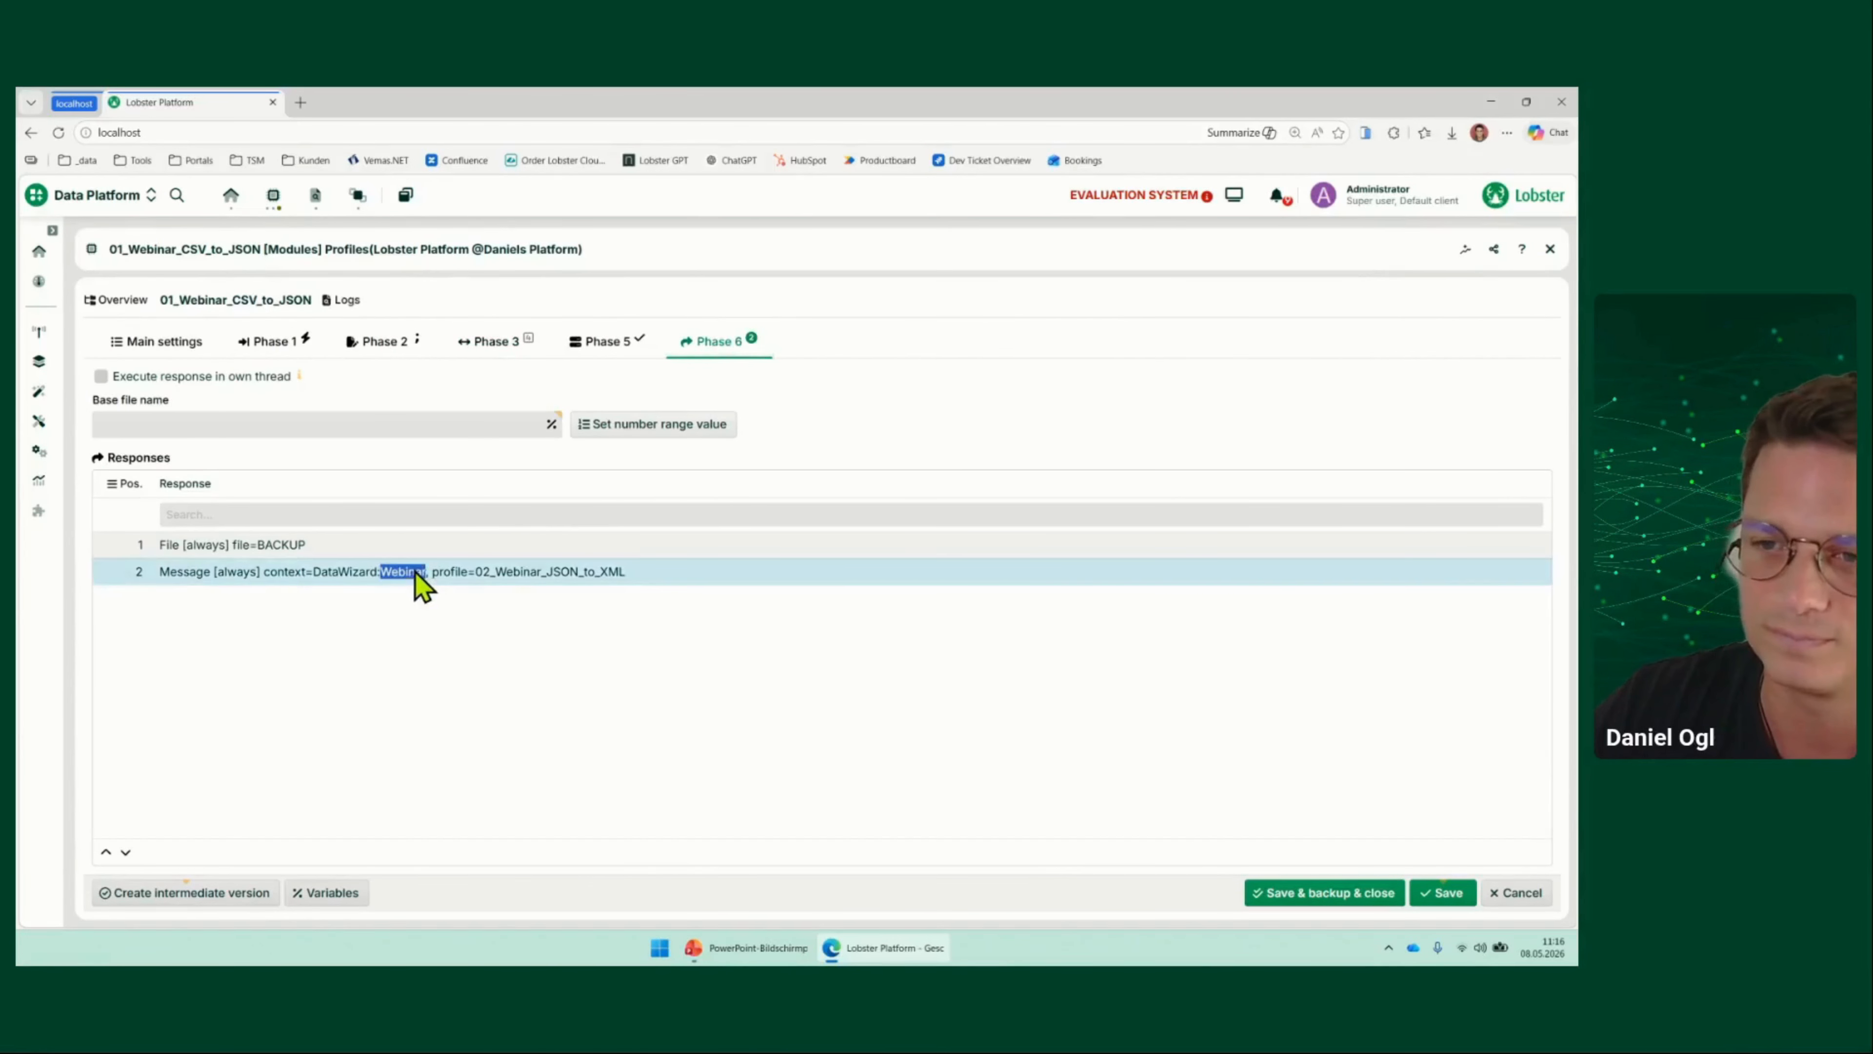
pyautogui.click(380, 359)
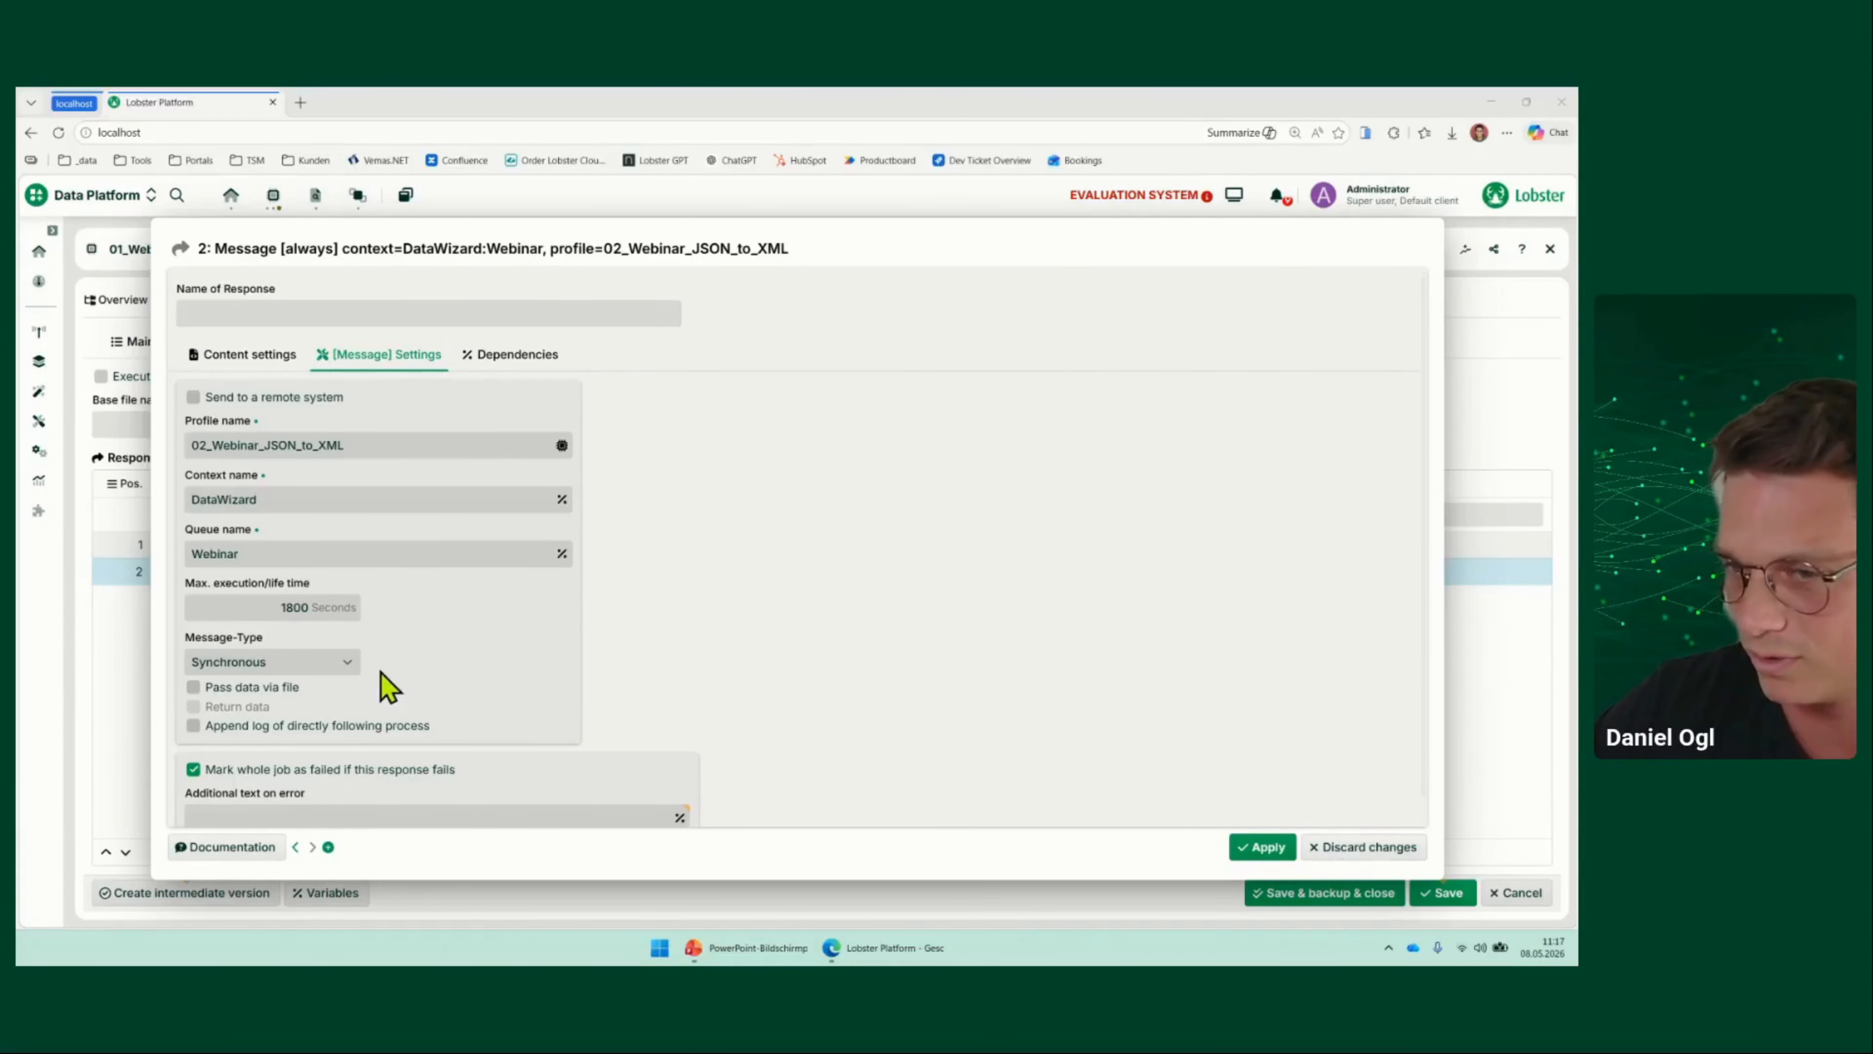
pyautogui.click(1350, 849)
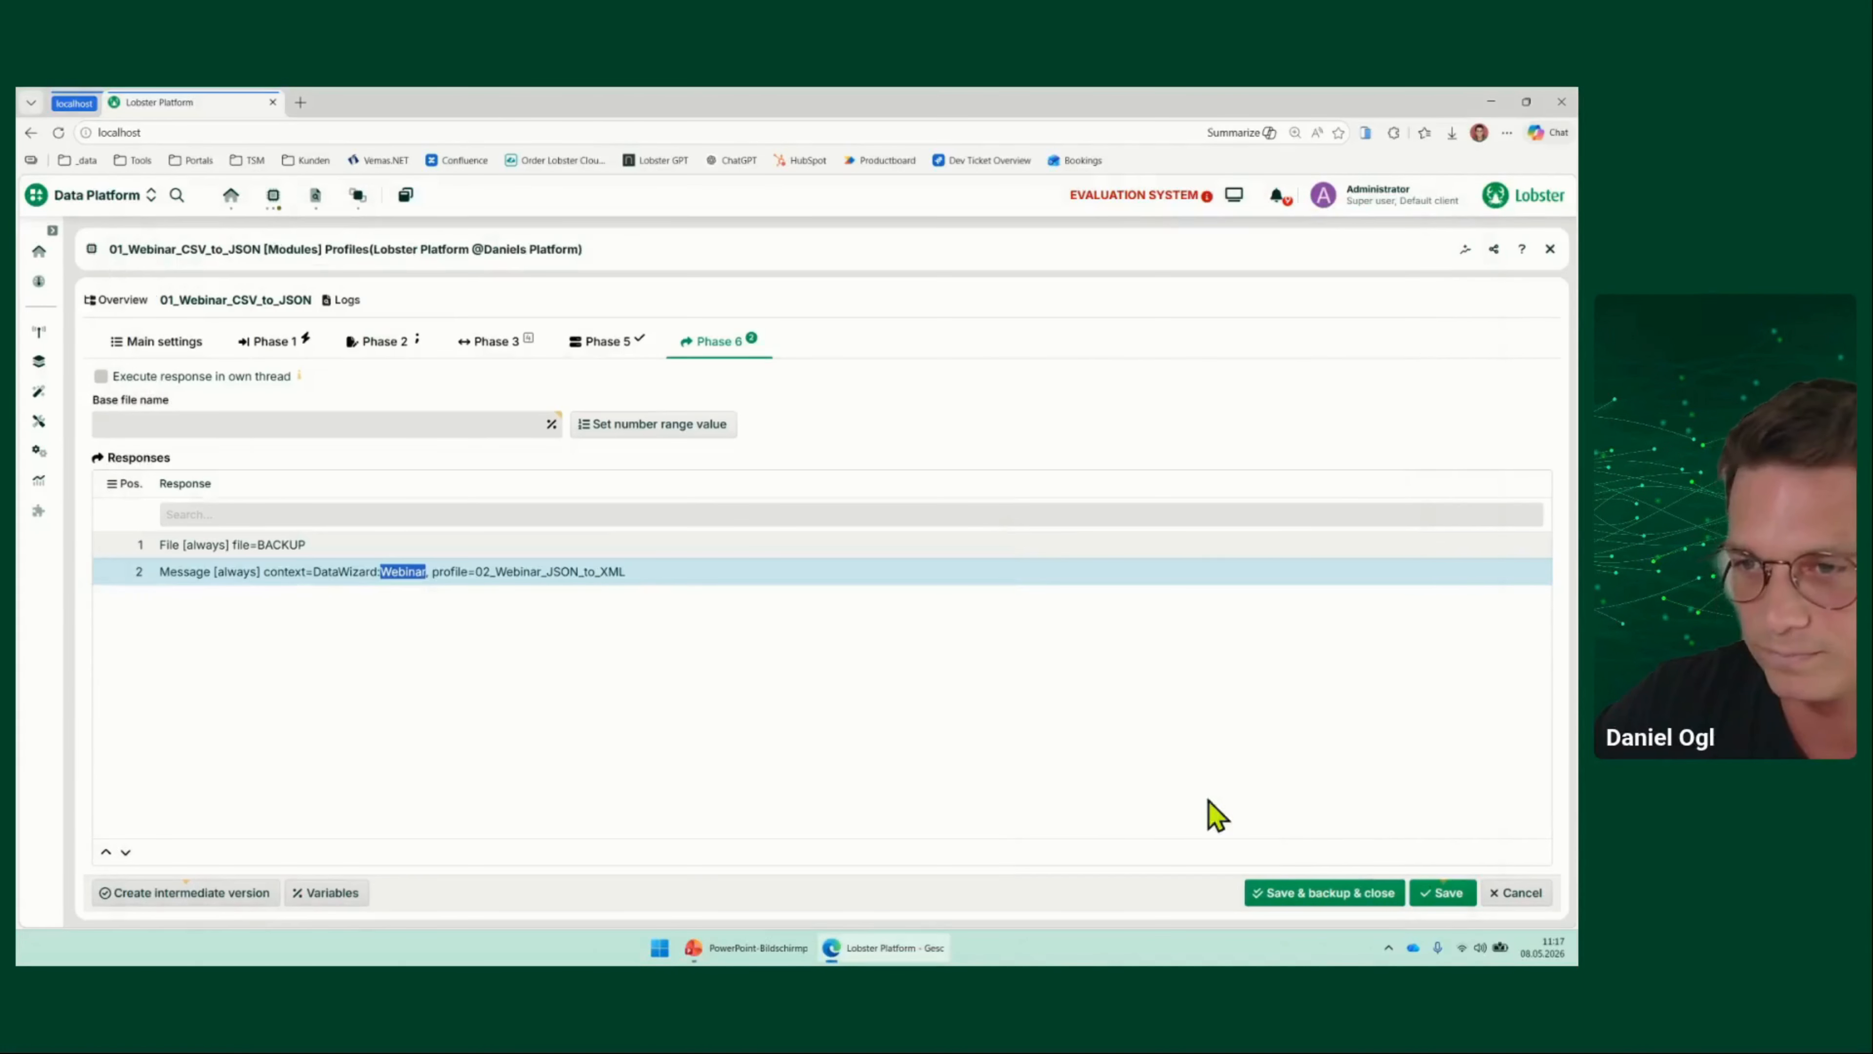
# Check the slide of chaining possibilities in PowerPoint, and read the explanation of the Execute response in own thread option in Phase 6
pyautogui.click(746, 948)
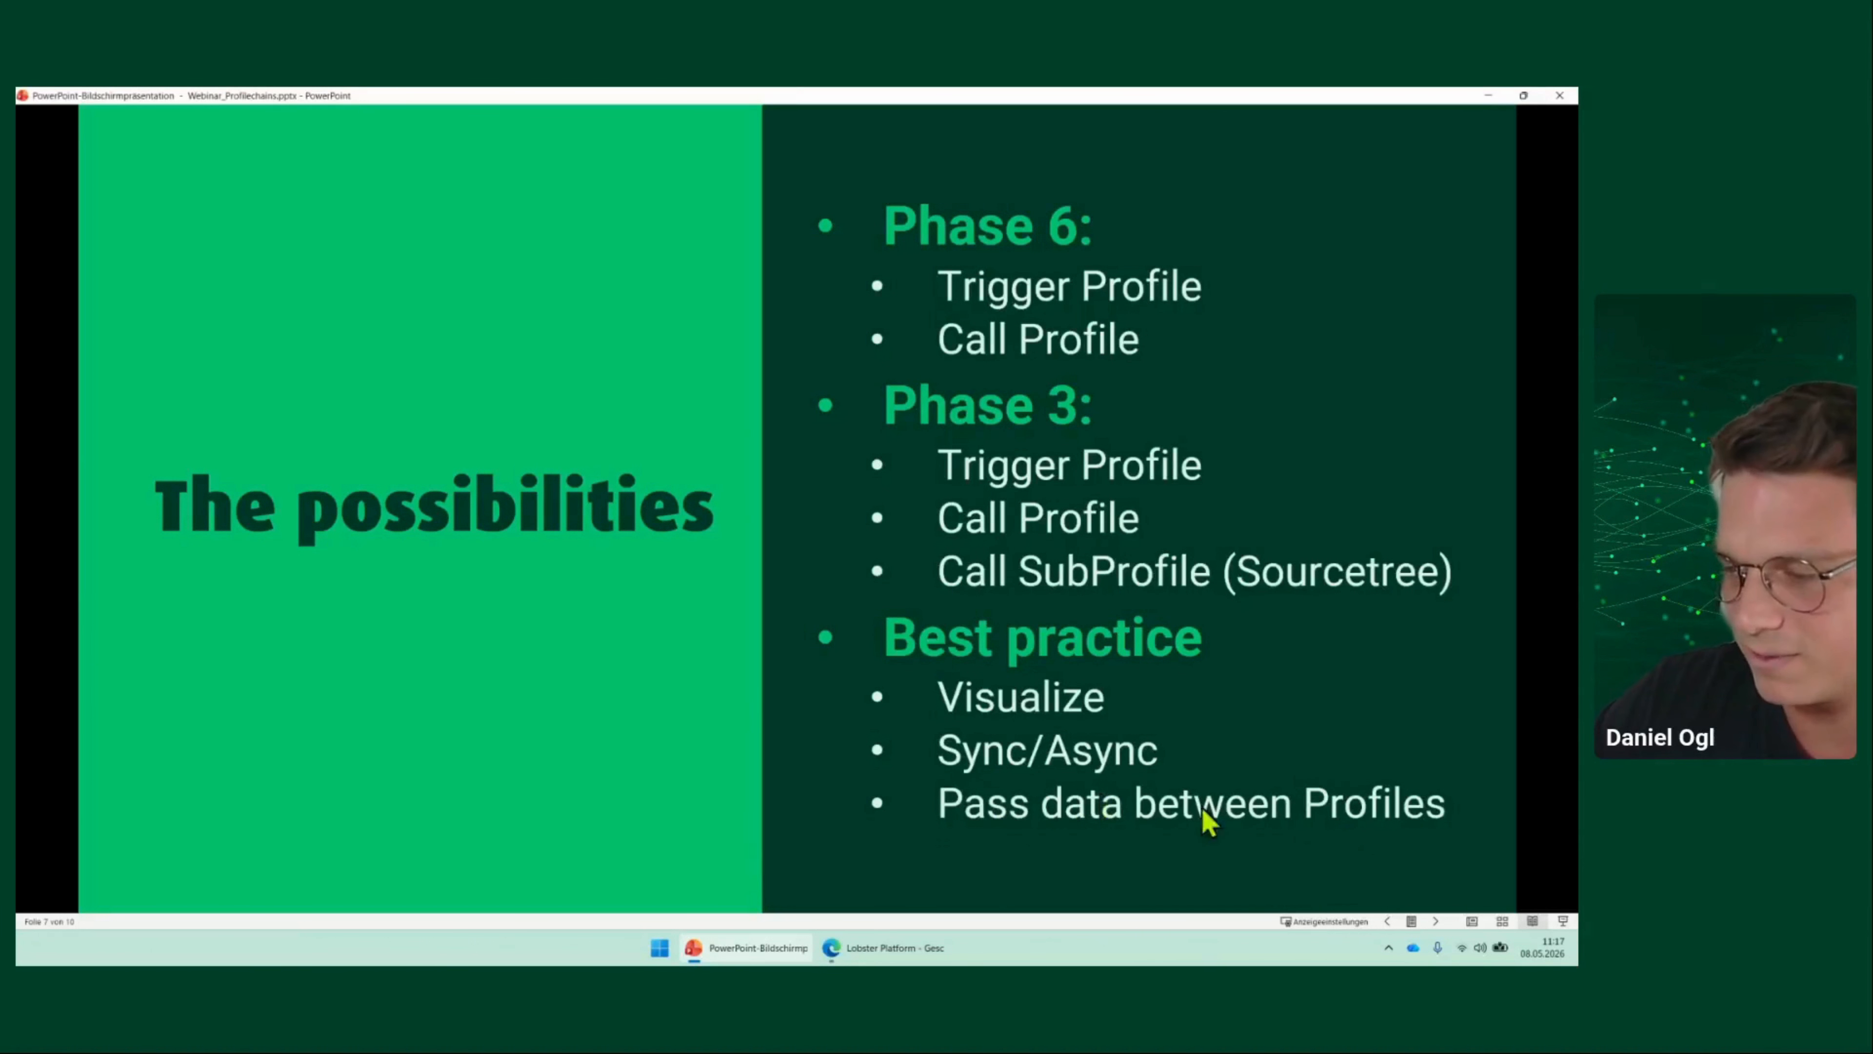
pyautogui.click(862, 948)
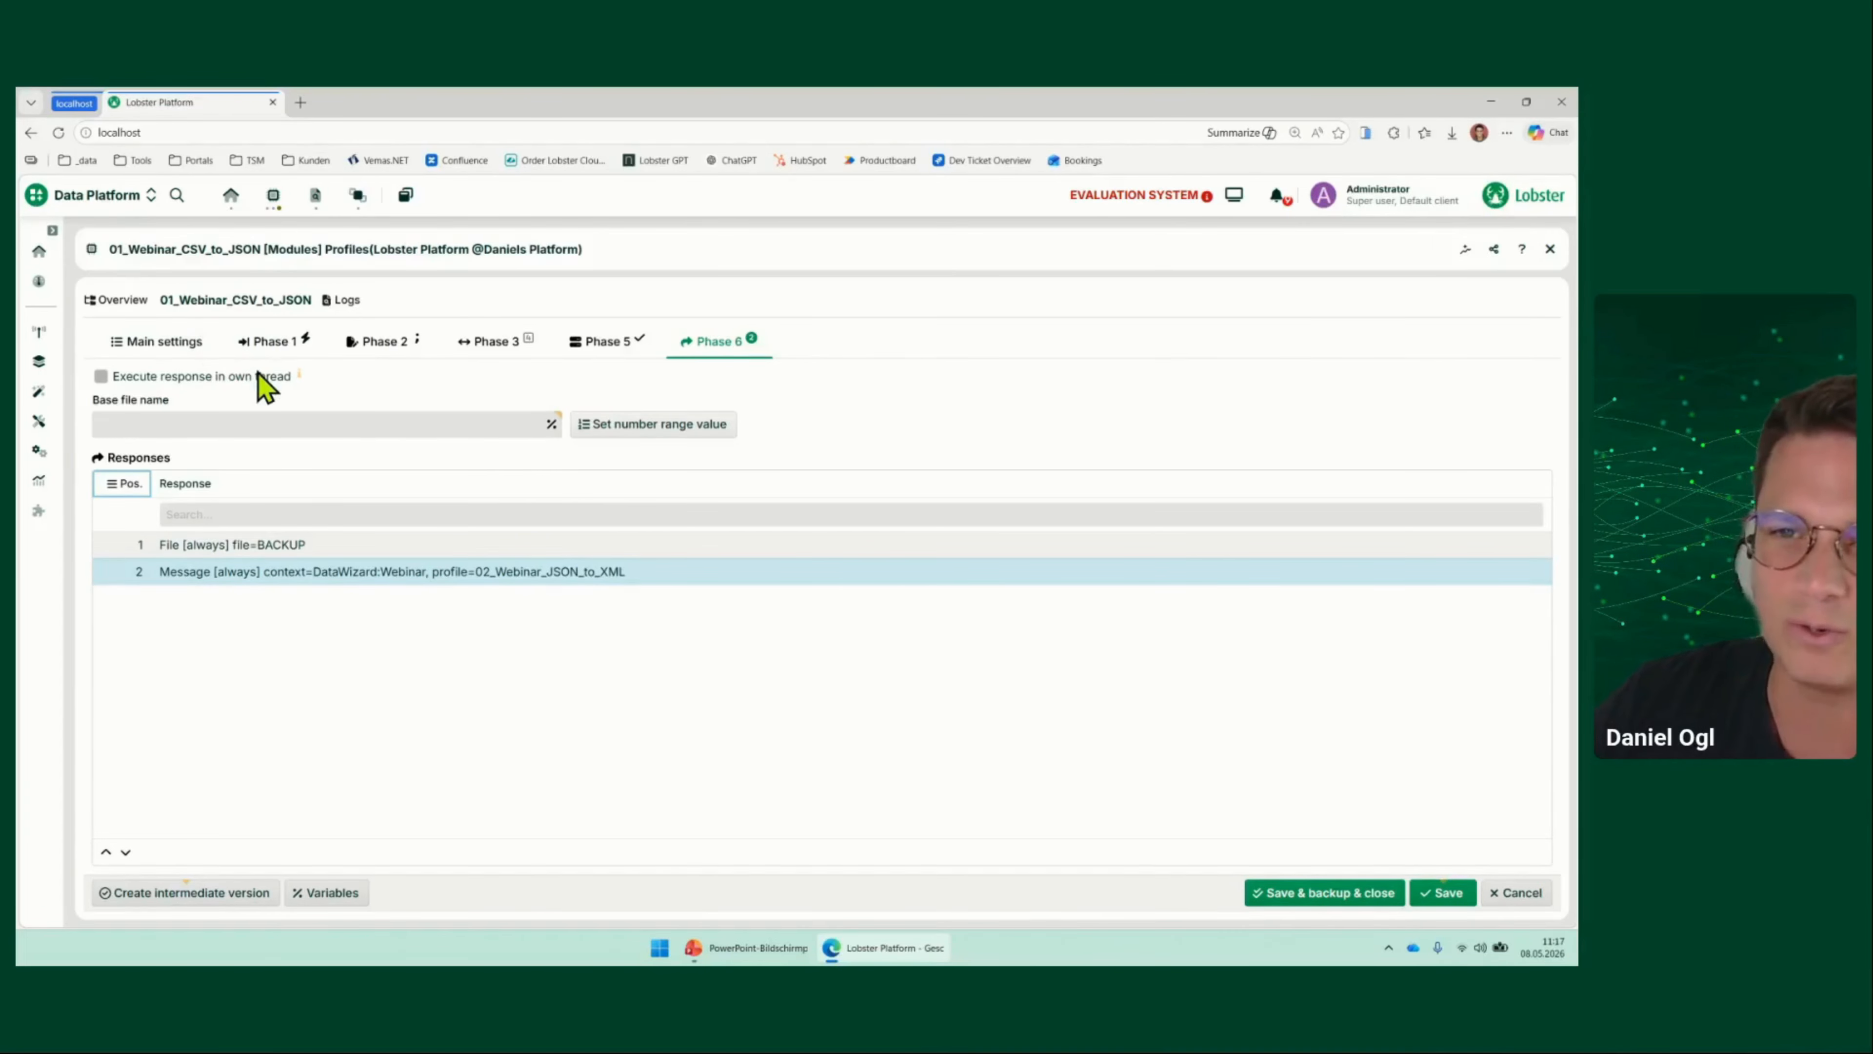
pyautogui.moveTo(260, 378)
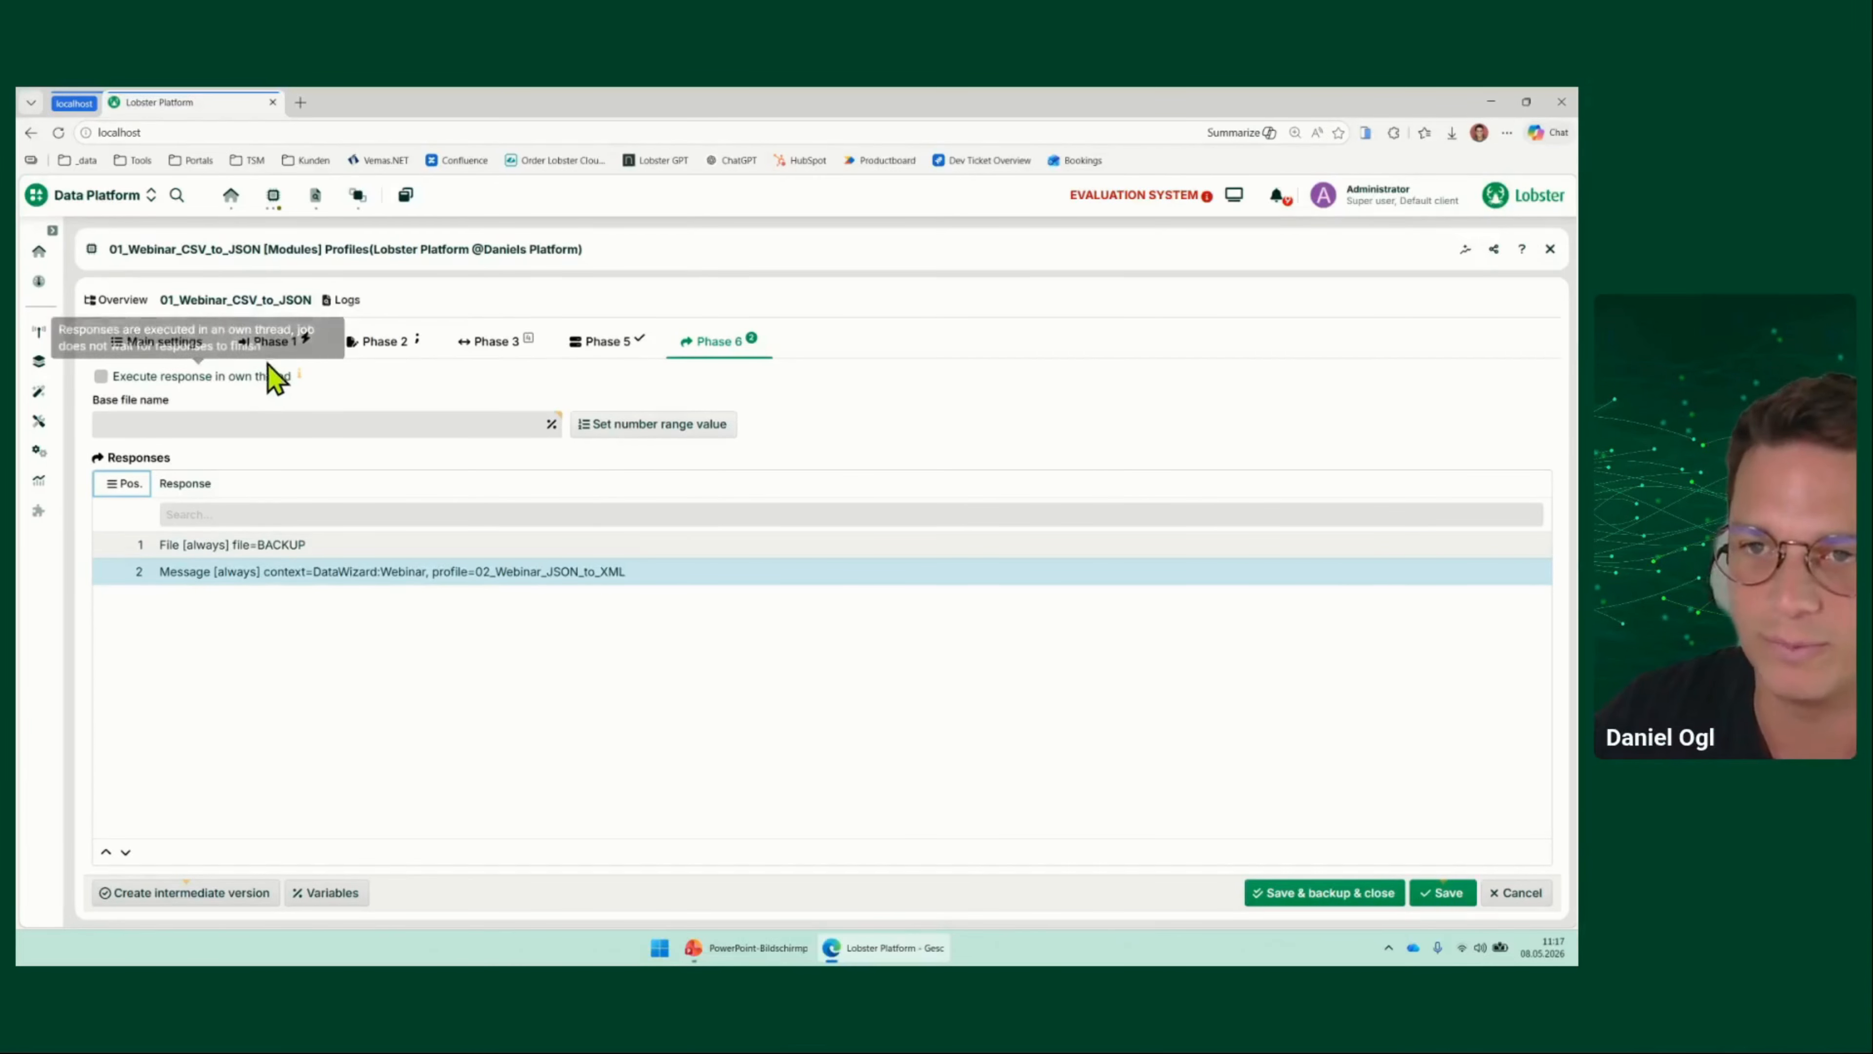
# Define a String variable var__demo with the value Hello WOrld for the profile, working from Phase 3
pyautogui.click(503, 346)
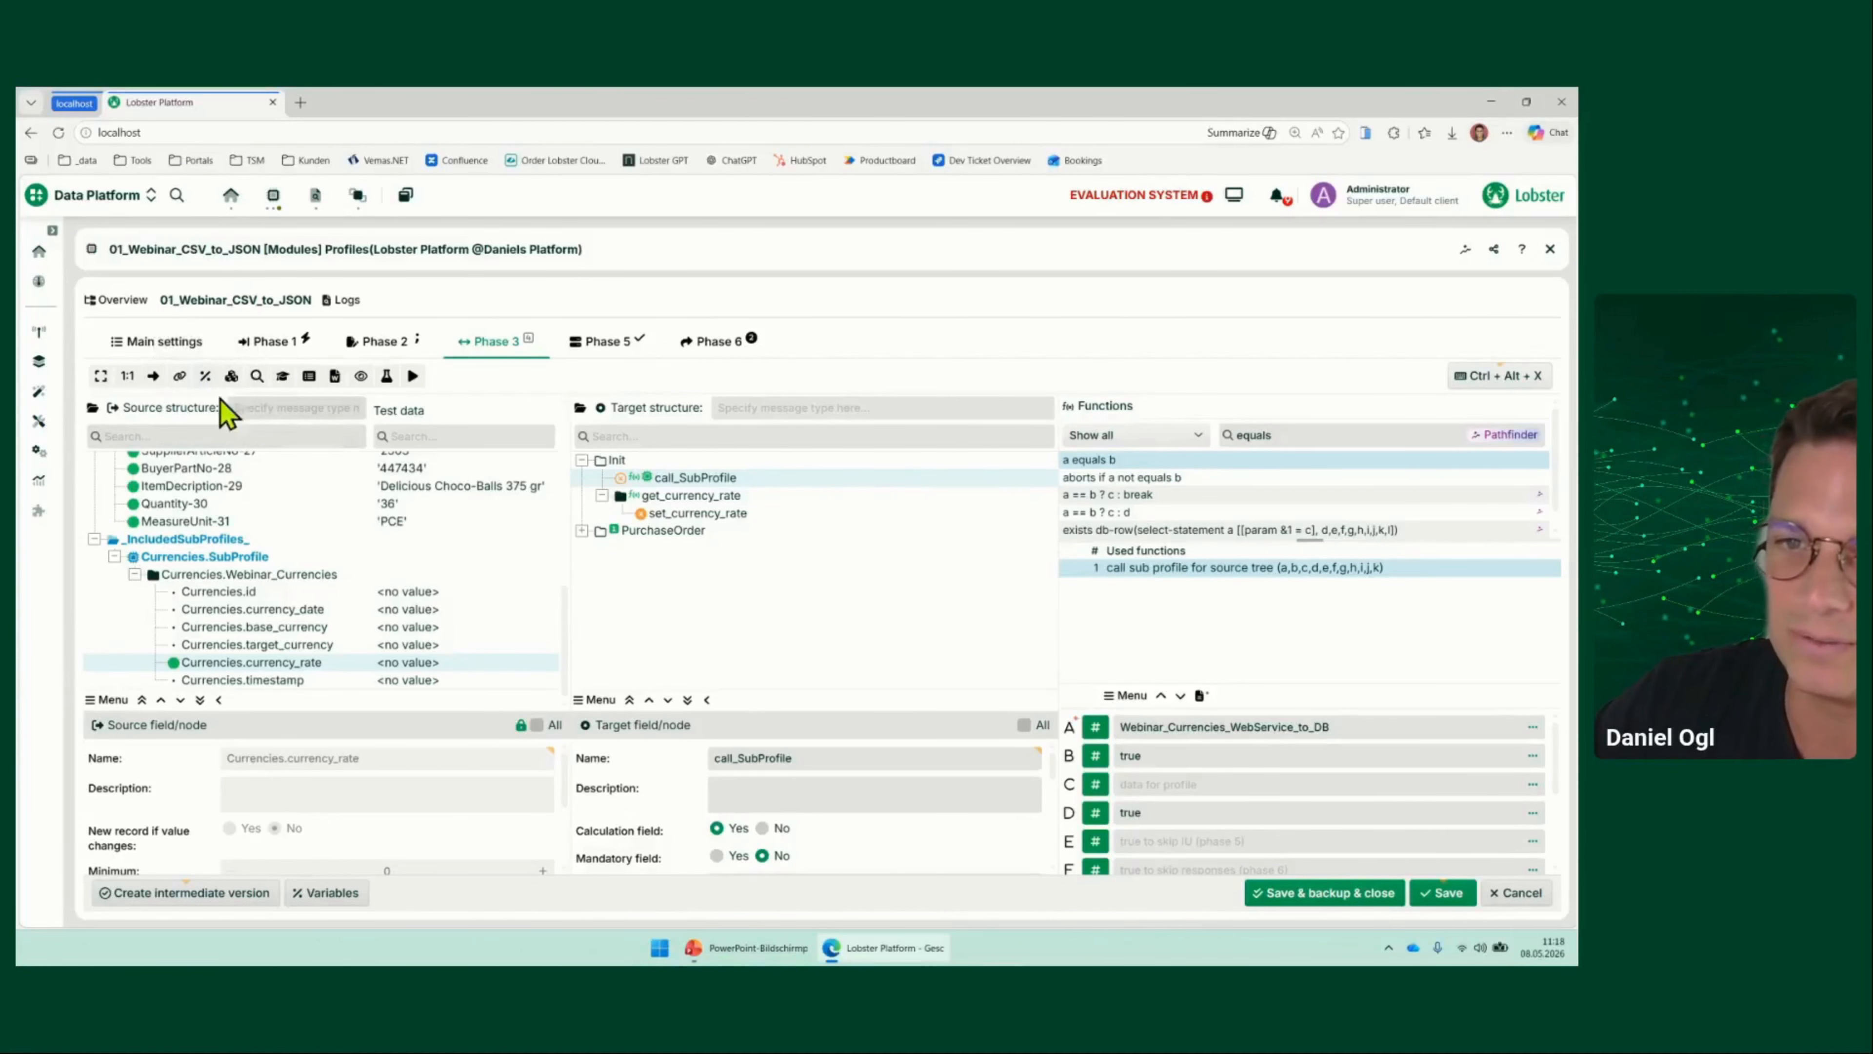
pyautogui.click(326, 892)
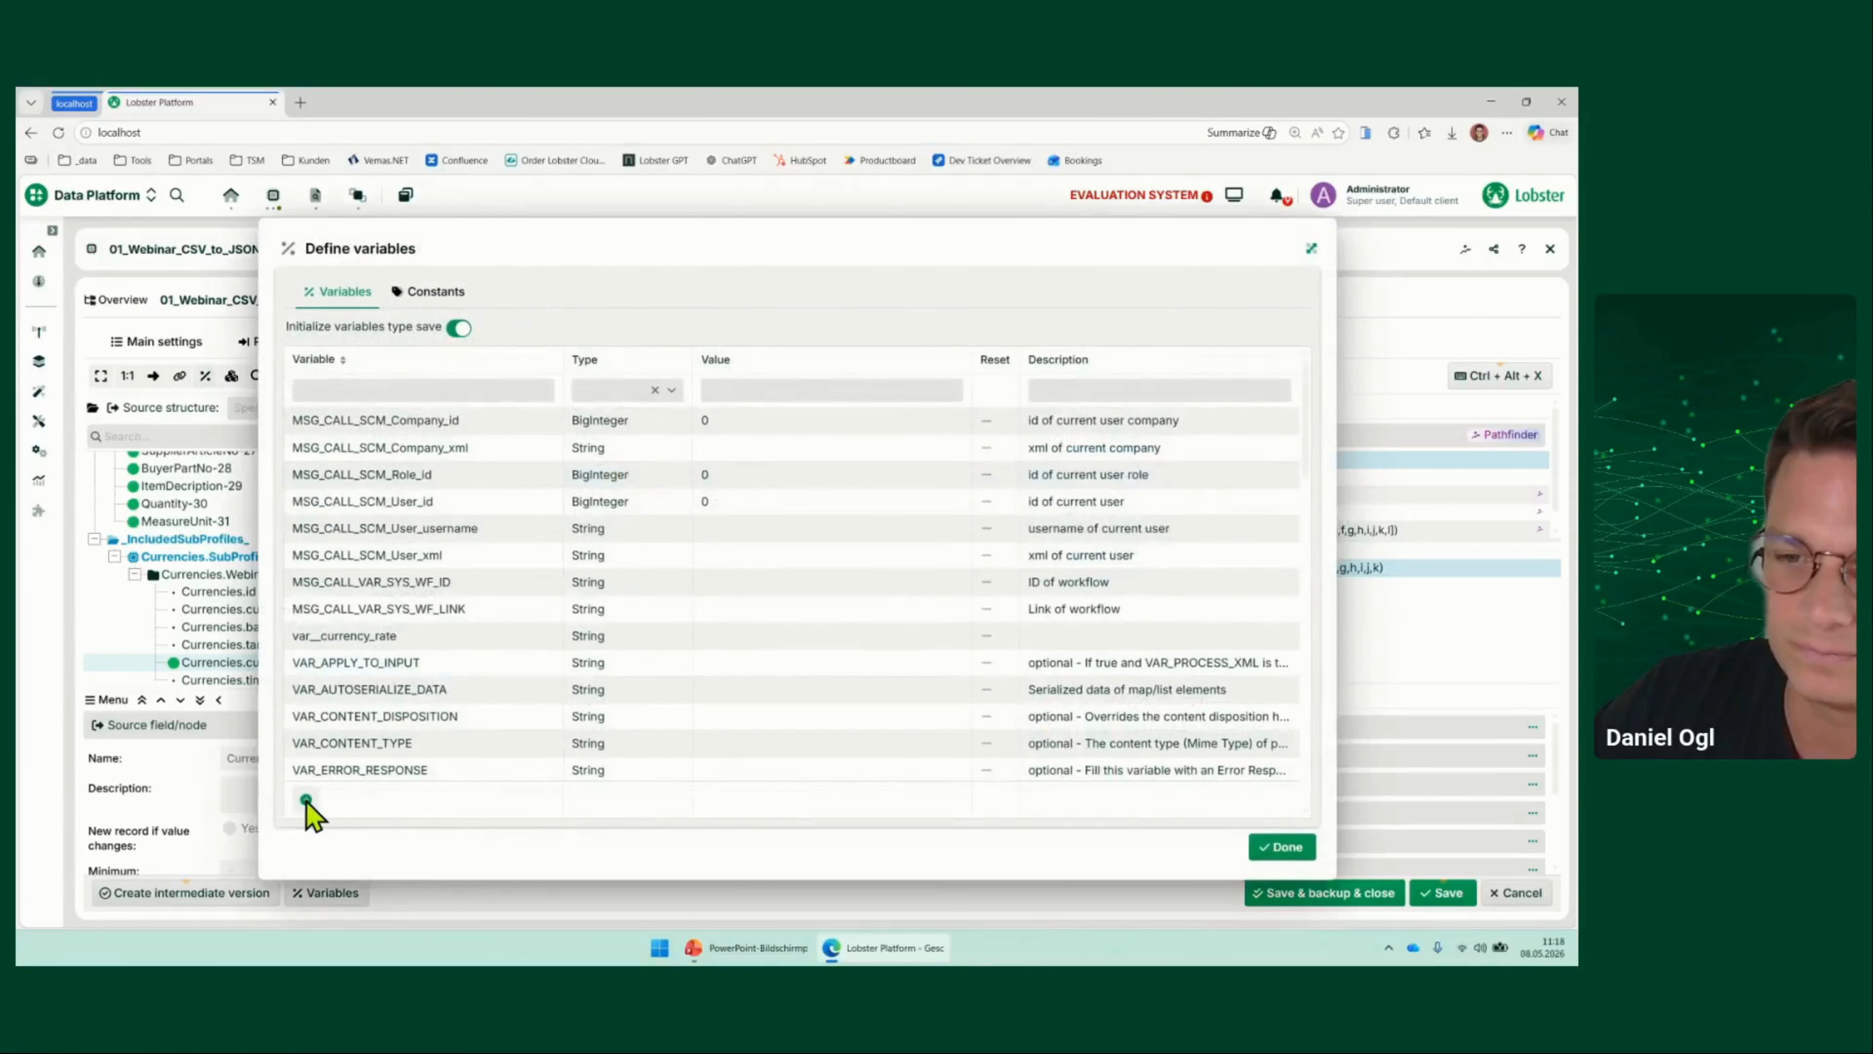
pyautogui.click(306, 799)
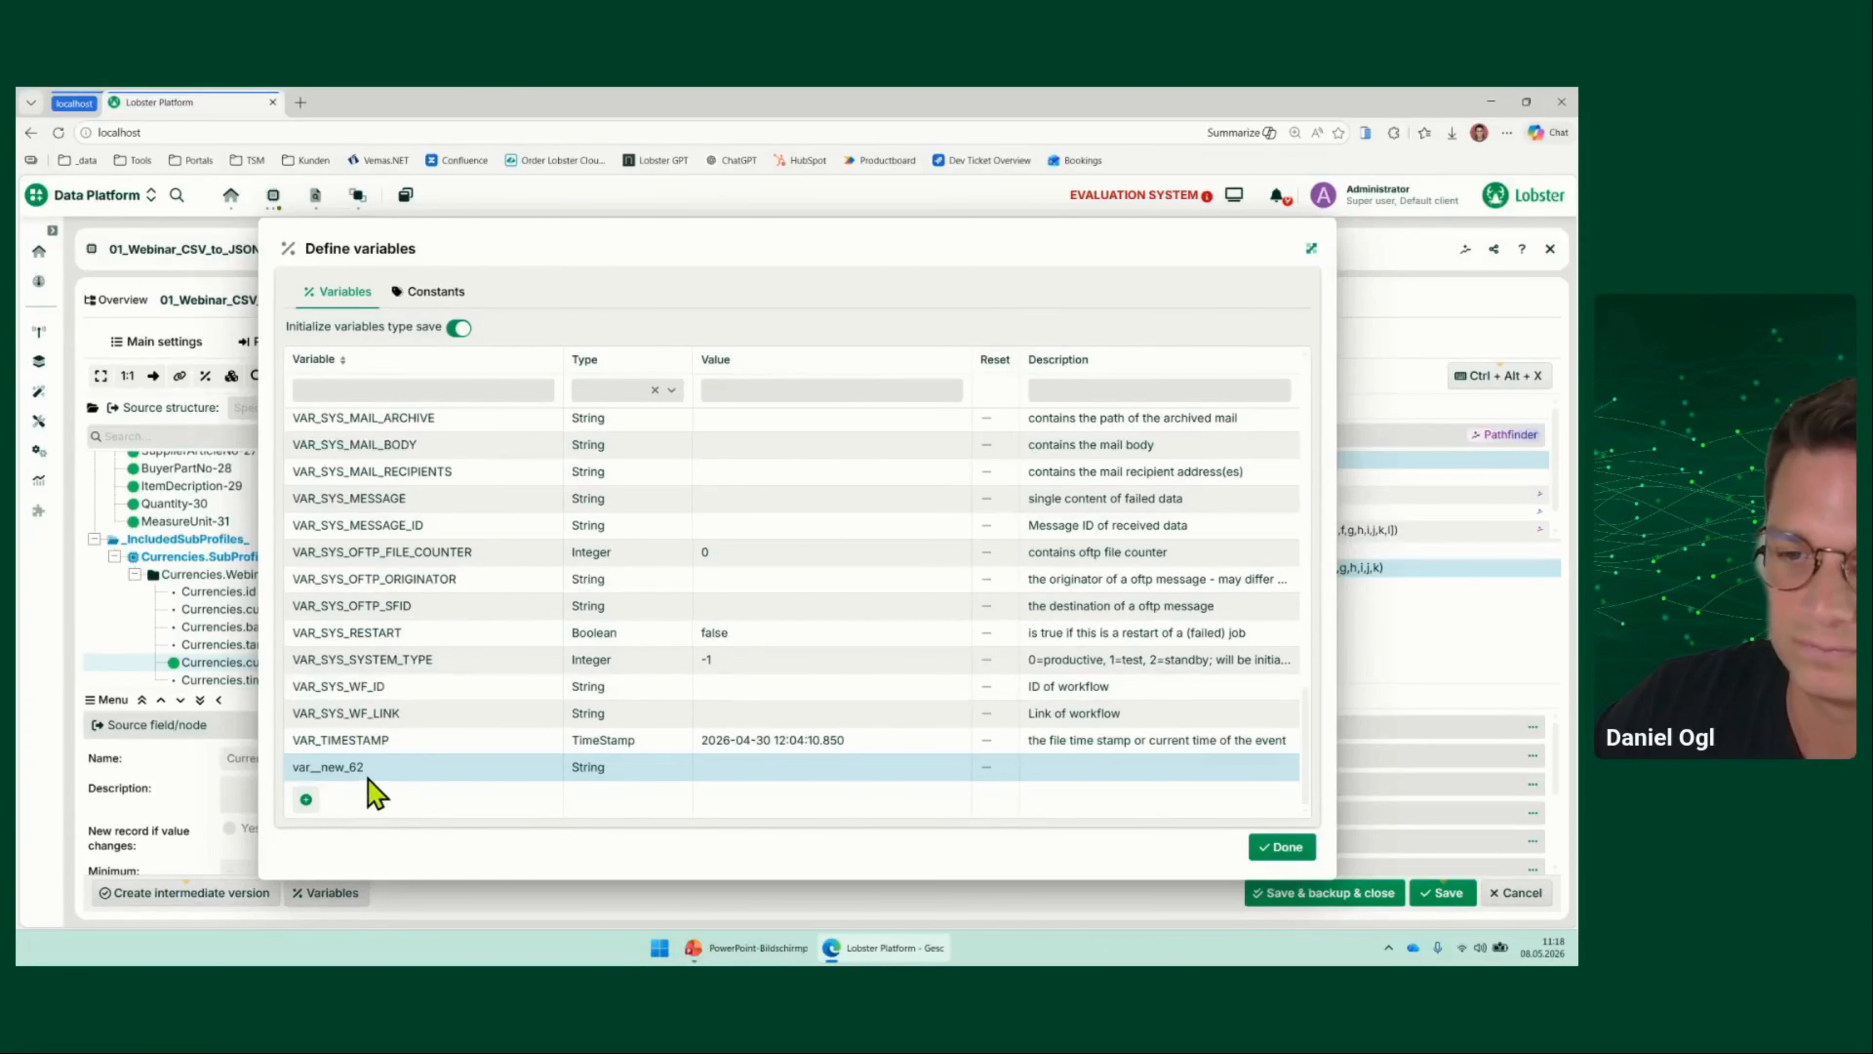
pyautogui.doubleClick(378, 774)
pyautogui.doubleClick(379, 774)
pyautogui.click(403, 768)
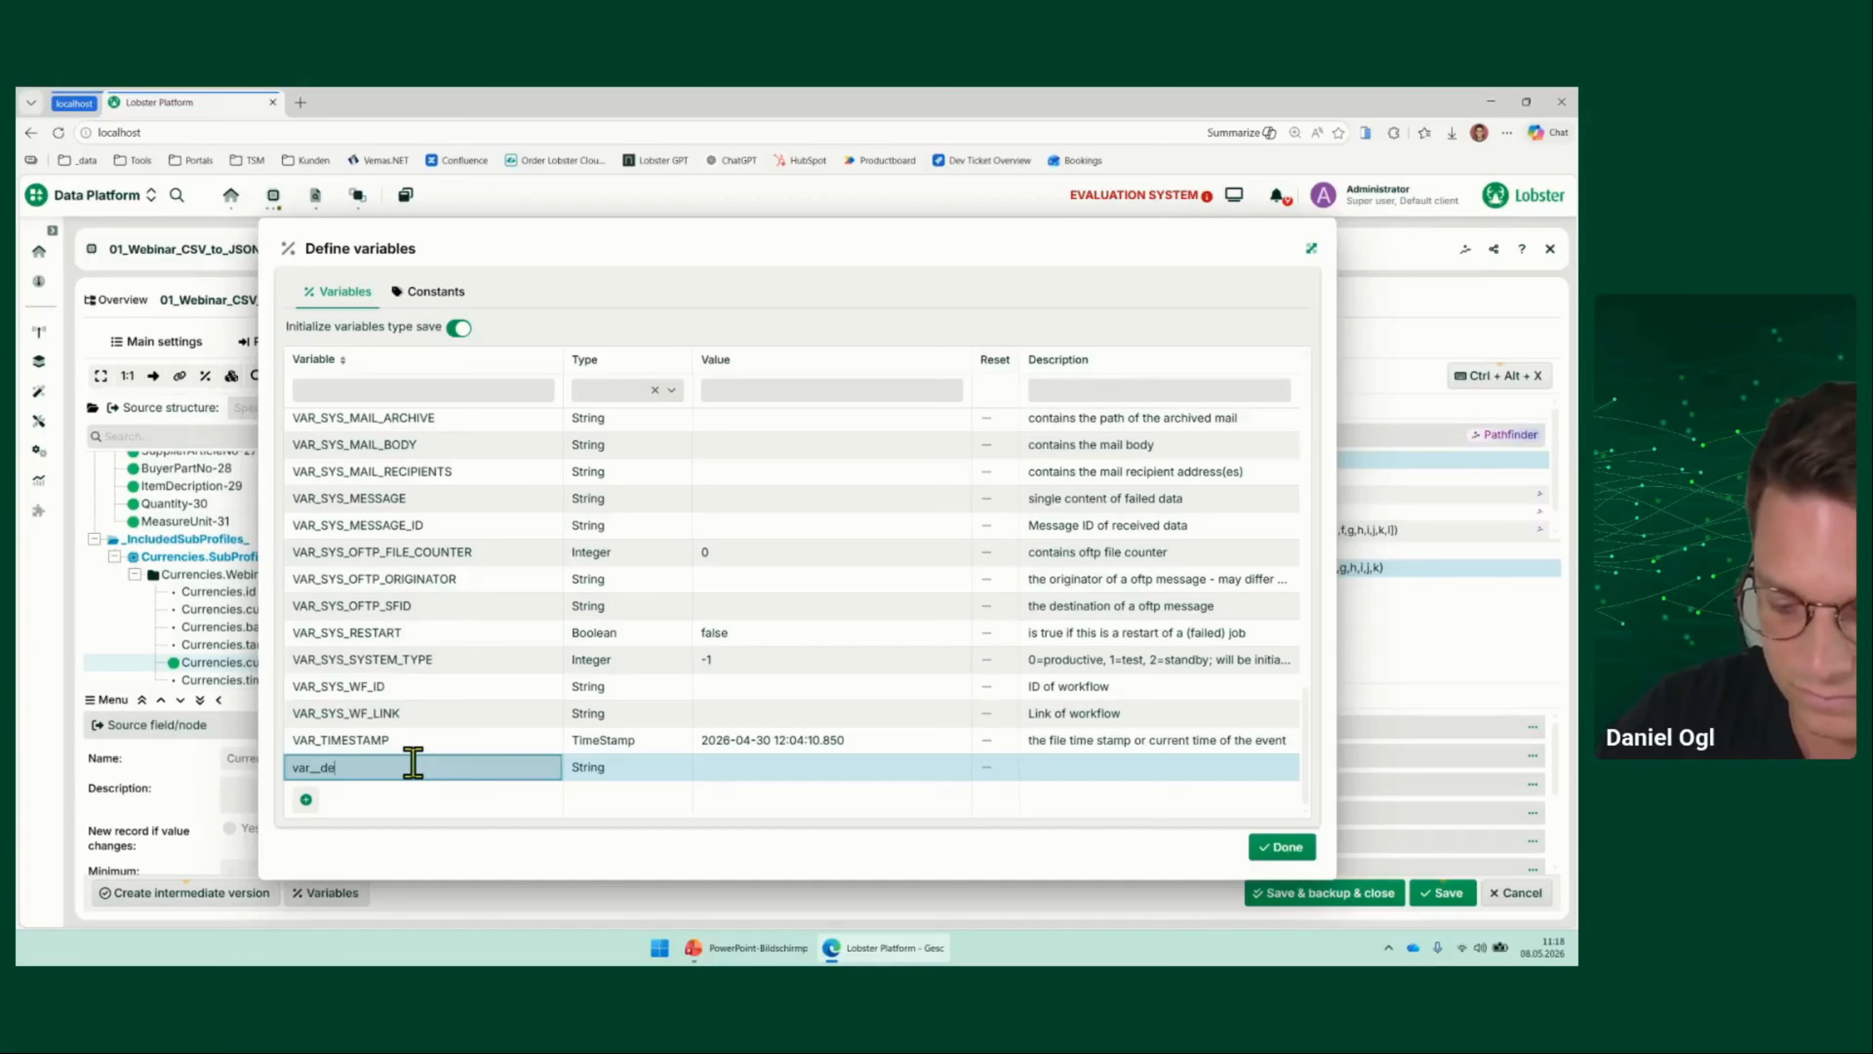
pyautogui.click(778, 768)
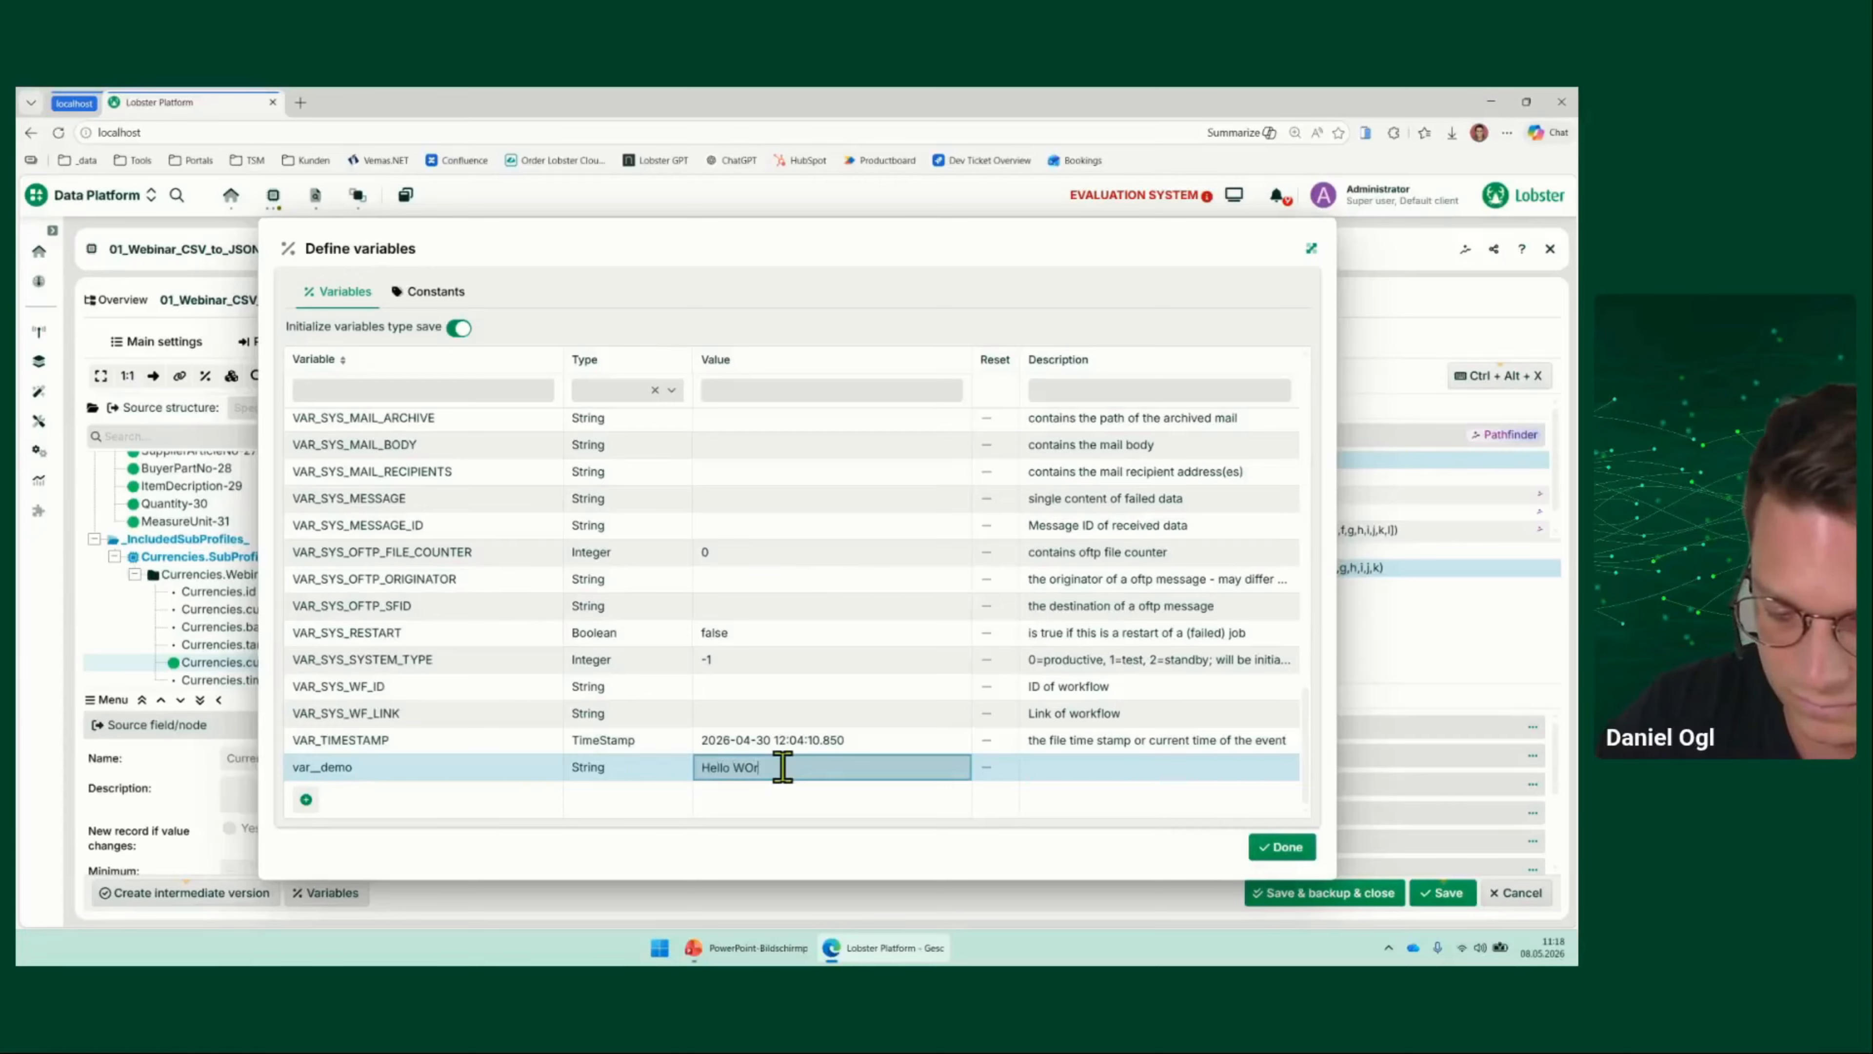
pyautogui.write('Hello WOrld')
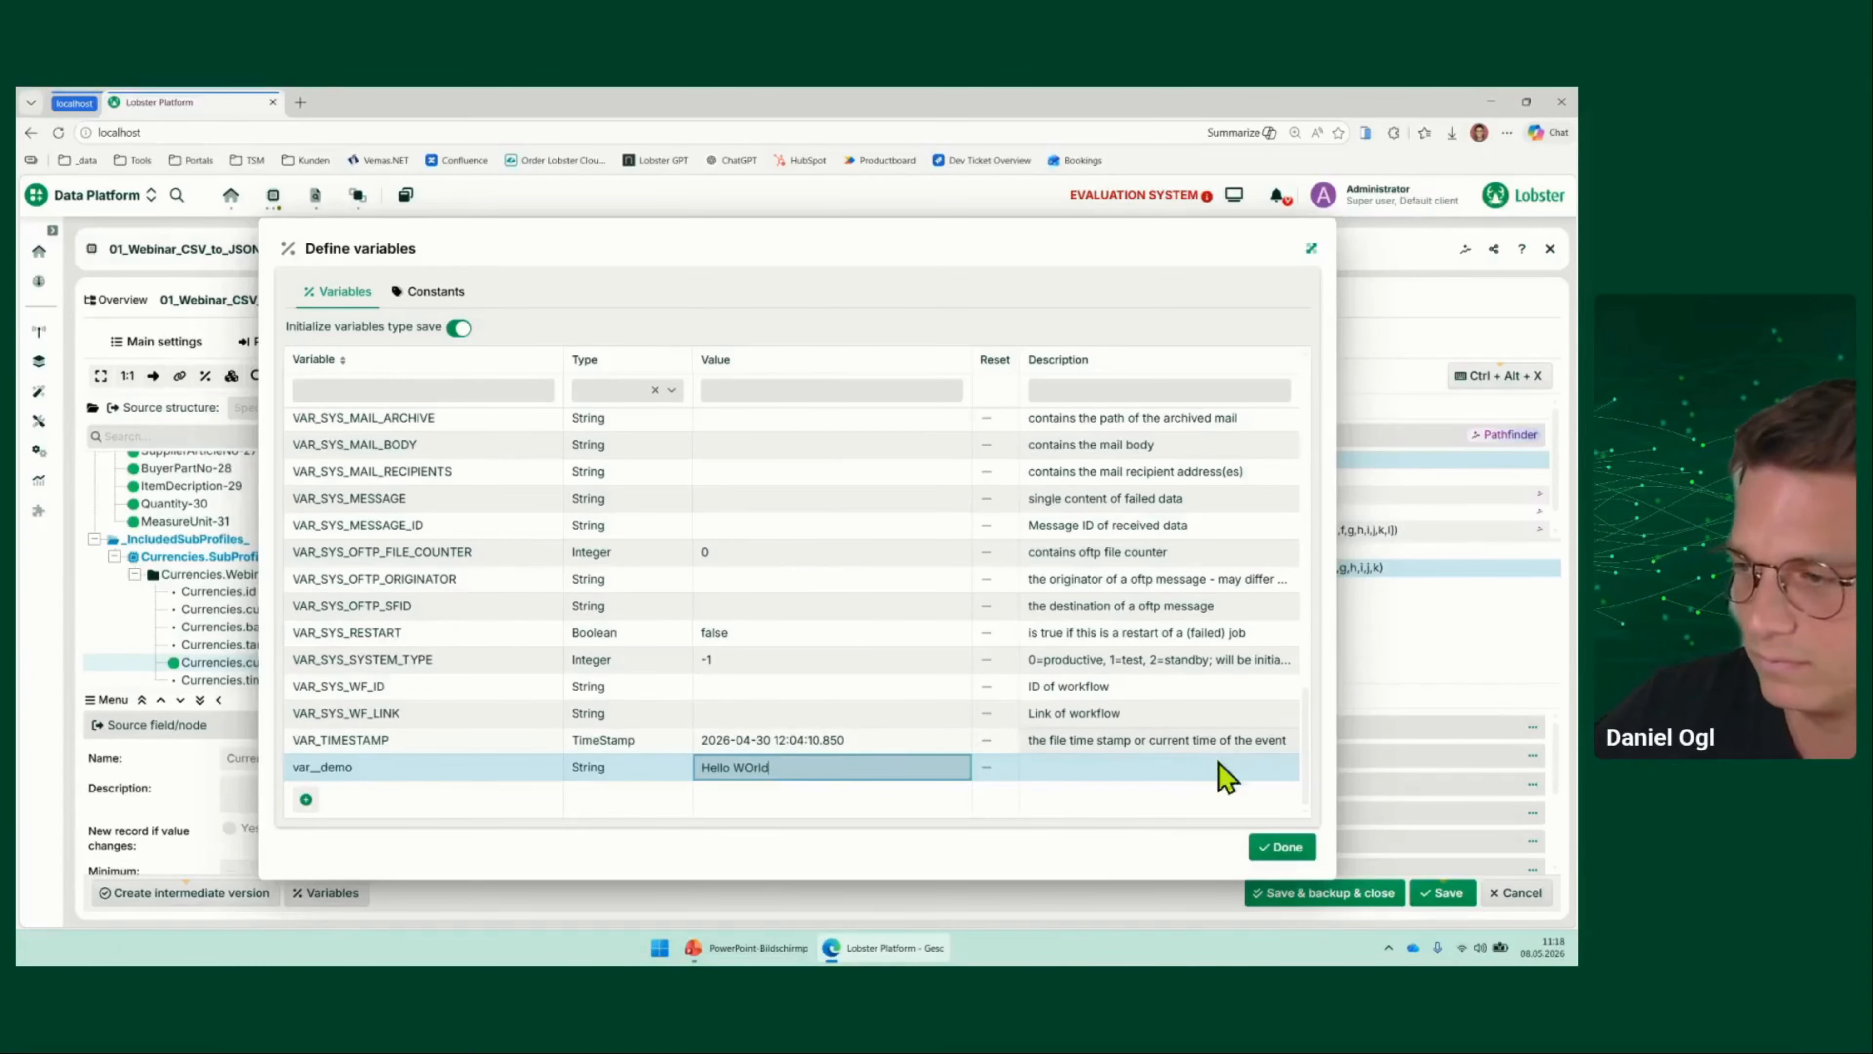
pyautogui.click(1282, 848)
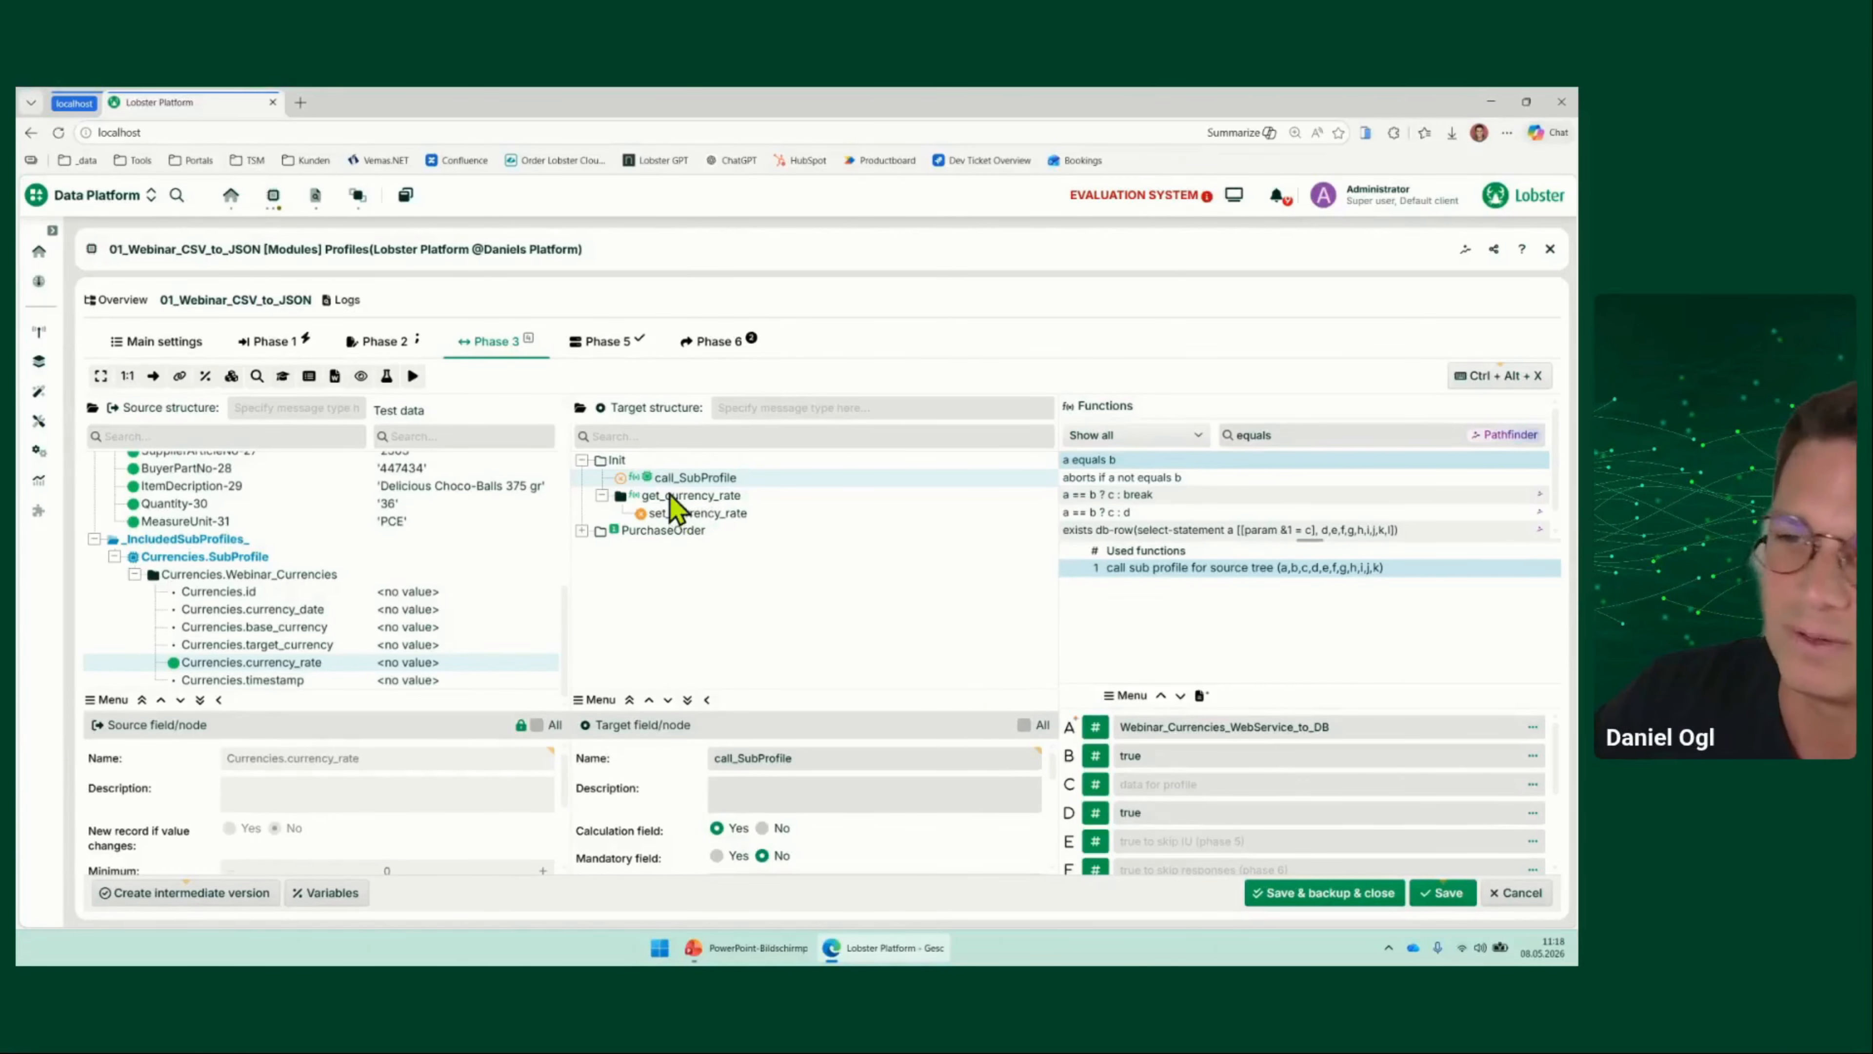
# Create a node named add_to_map_currencies under the Init node of the target structure
pyautogui.click(611, 462)
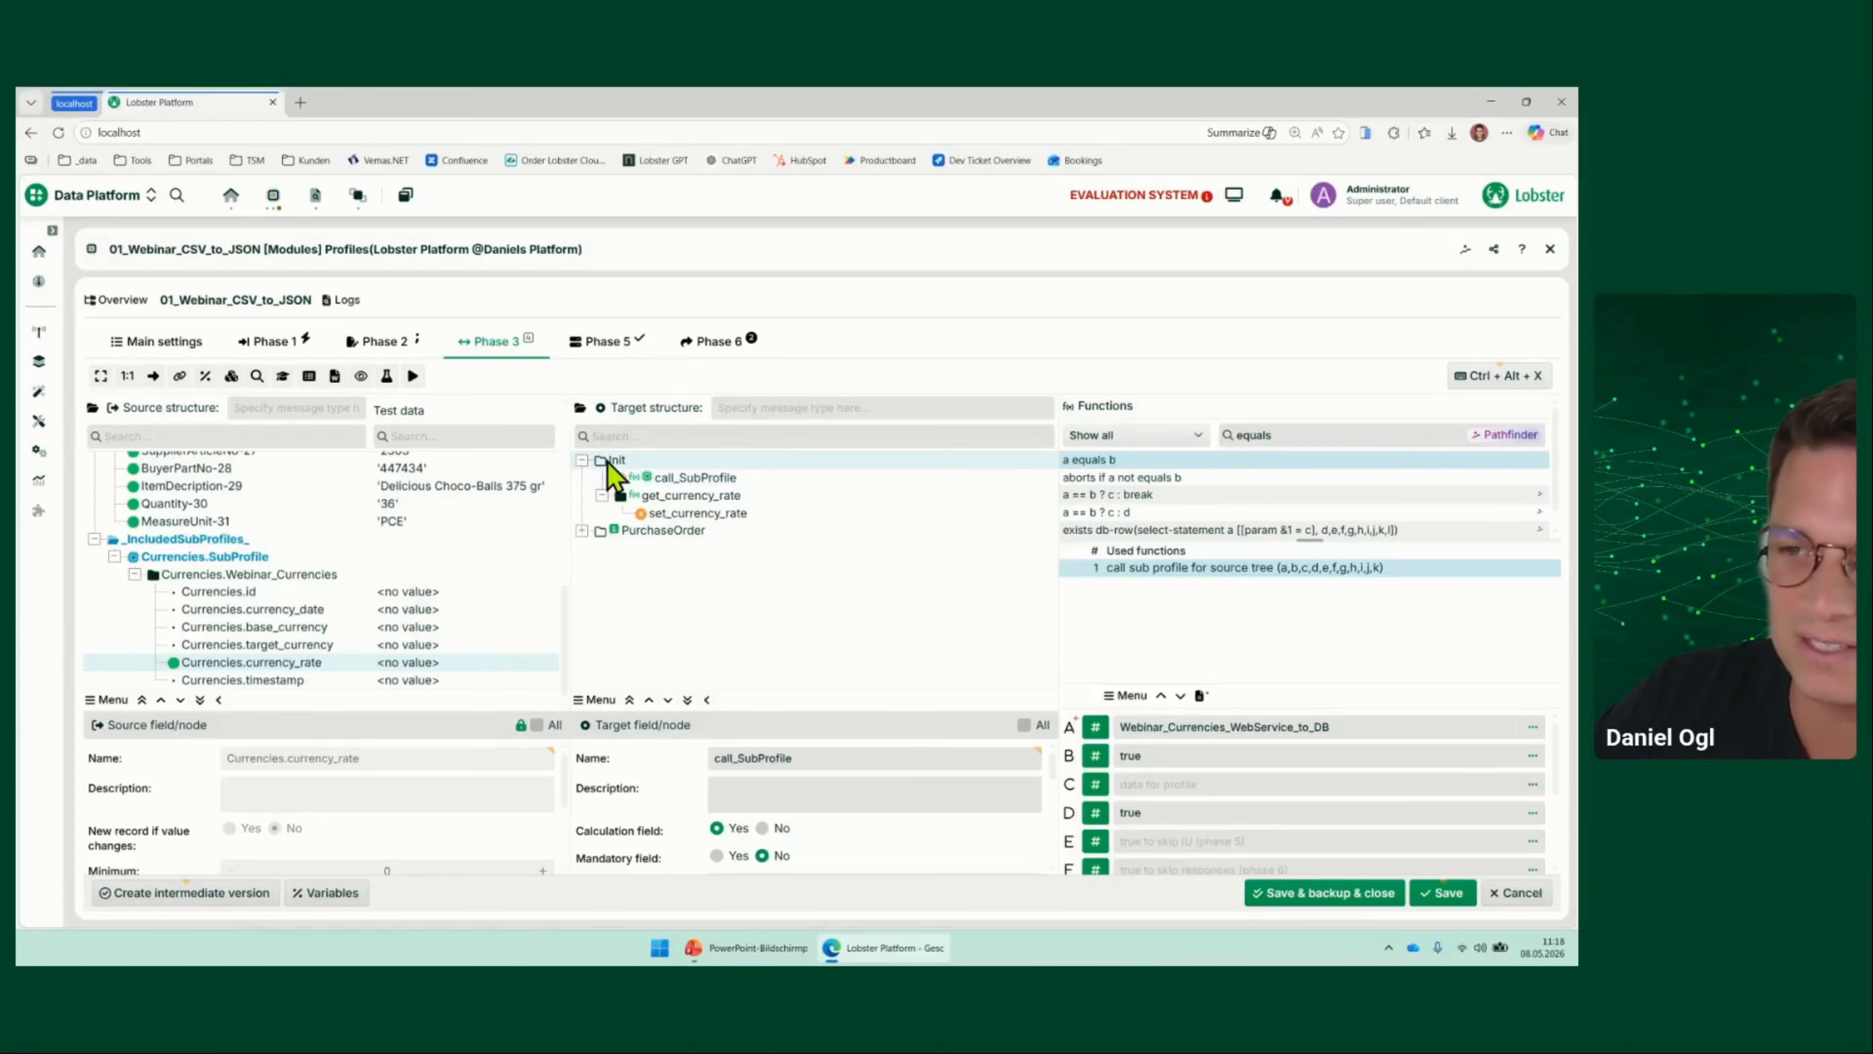
pyautogui.rightClick(612, 465)
pyautogui.moveTo(848, 501)
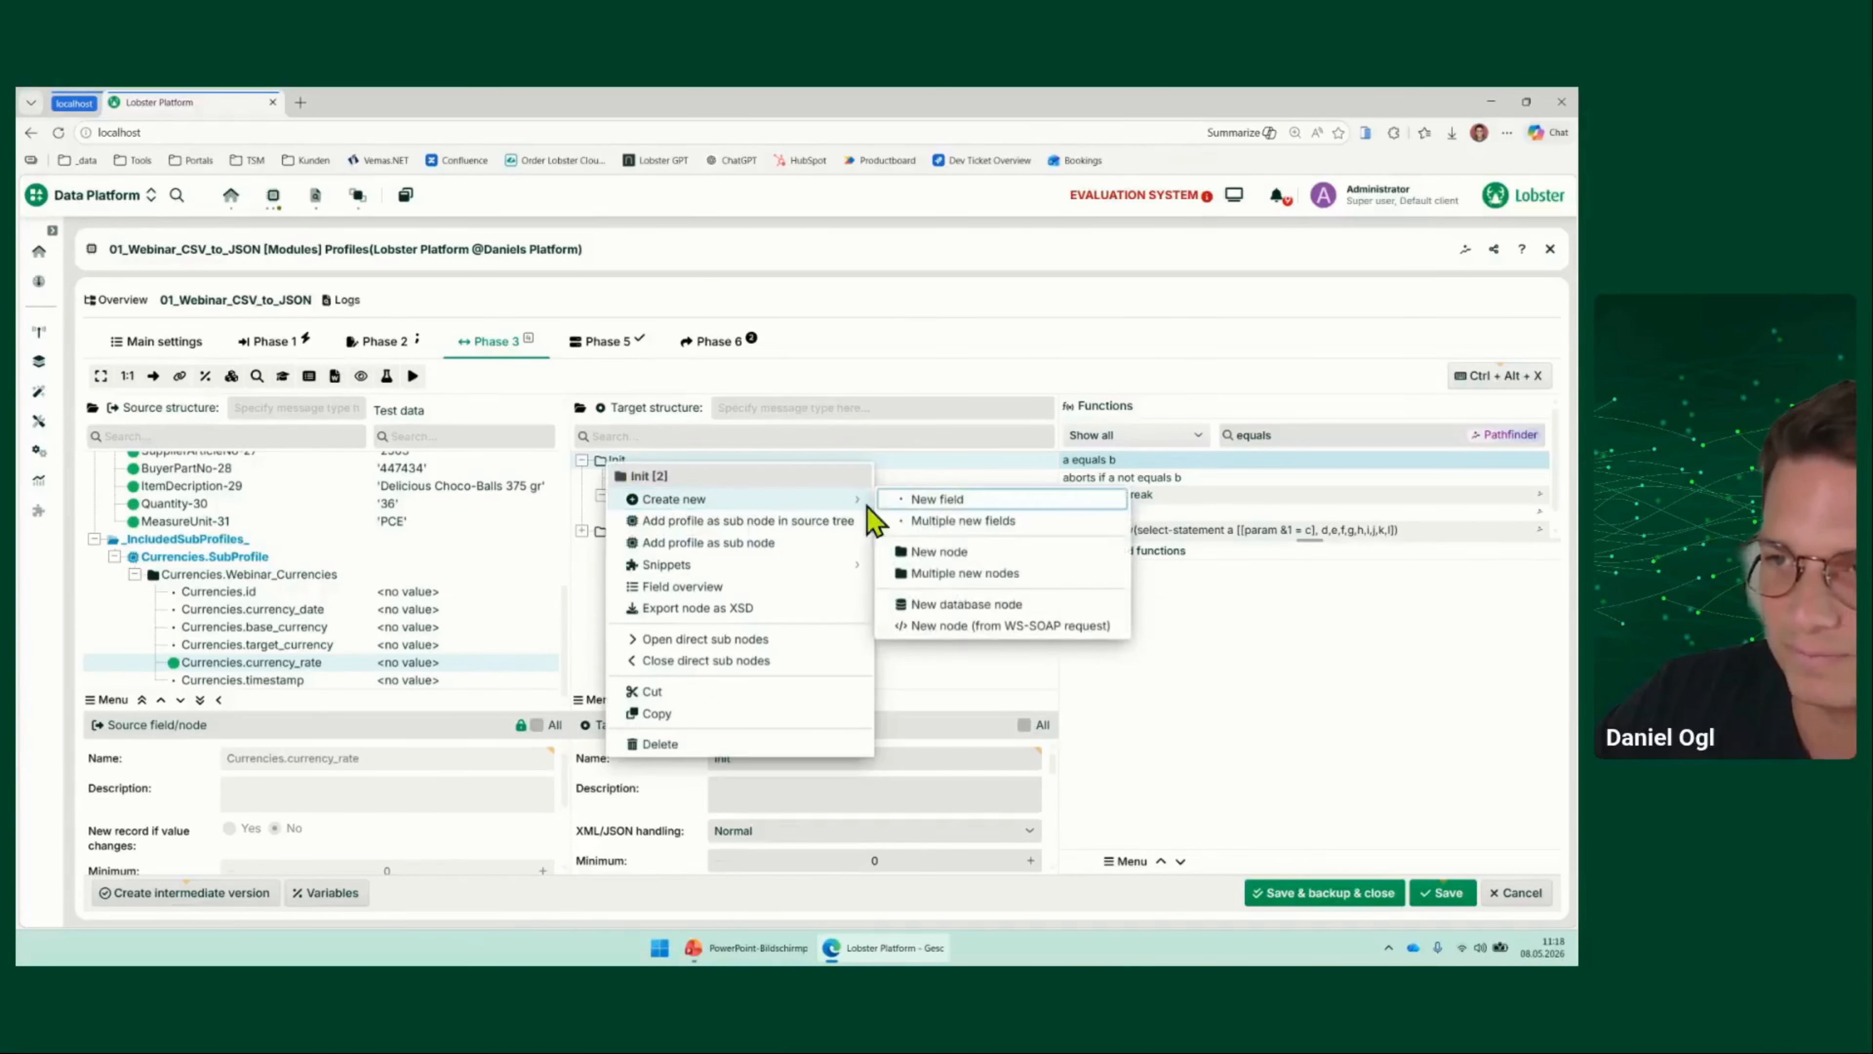
pyautogui.click(939, 551)
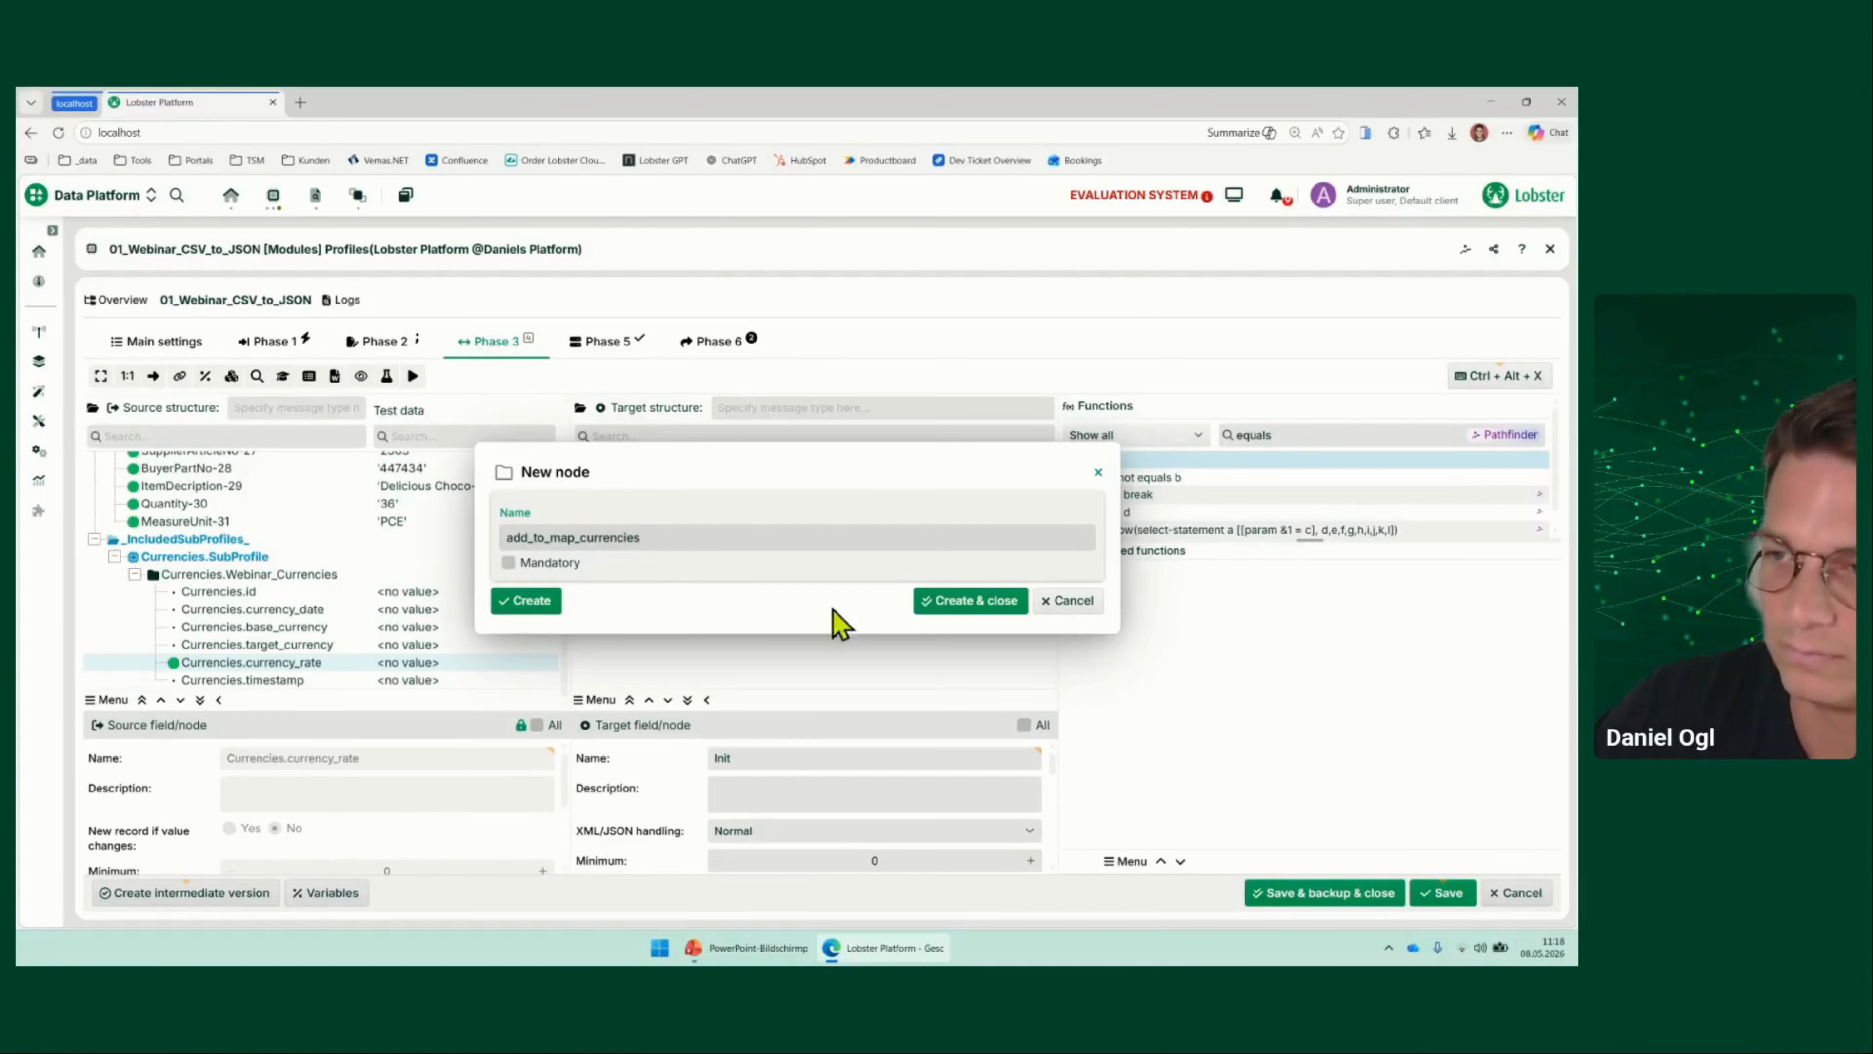
pyautogui.click(972, 601)
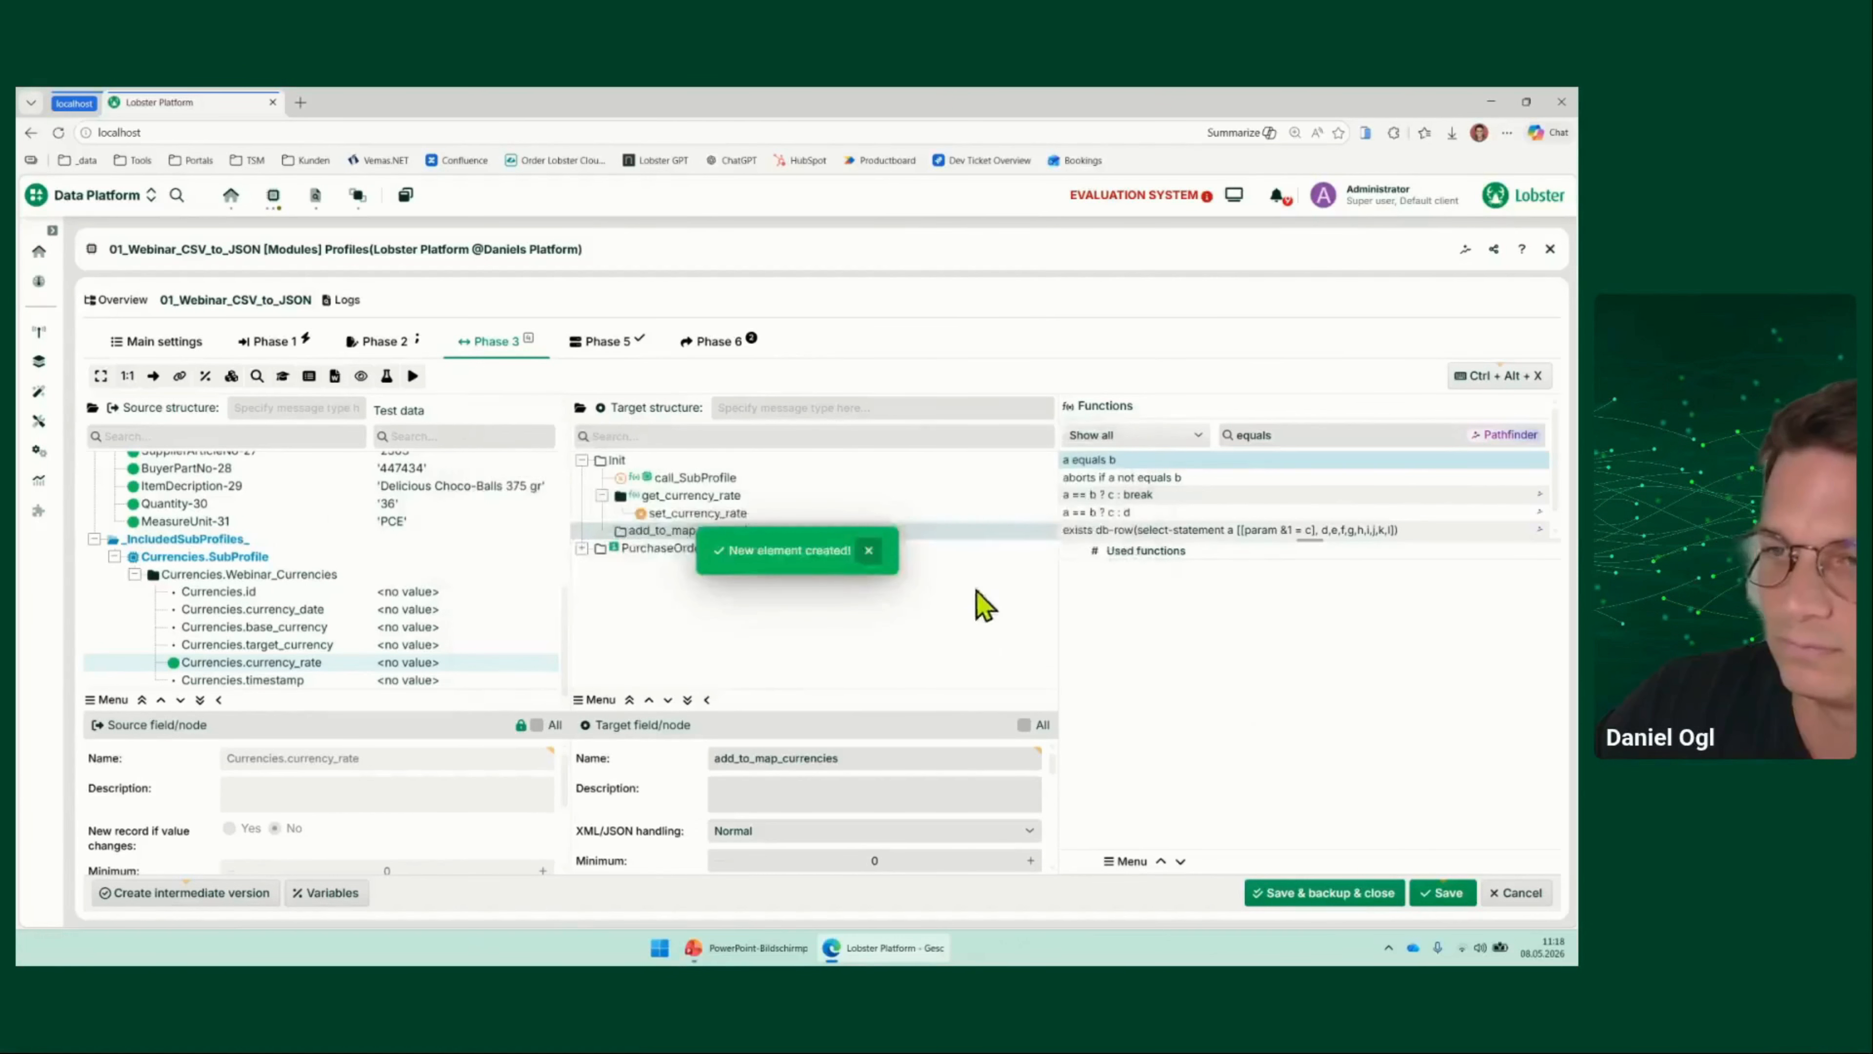
# Create a calculation field named add_to_map inside the add_to_map_currencies node
pyautogui.rightClick(680, 535)
pyautogui.moveTo(800, 574)
pyautogui.click(959, 574)
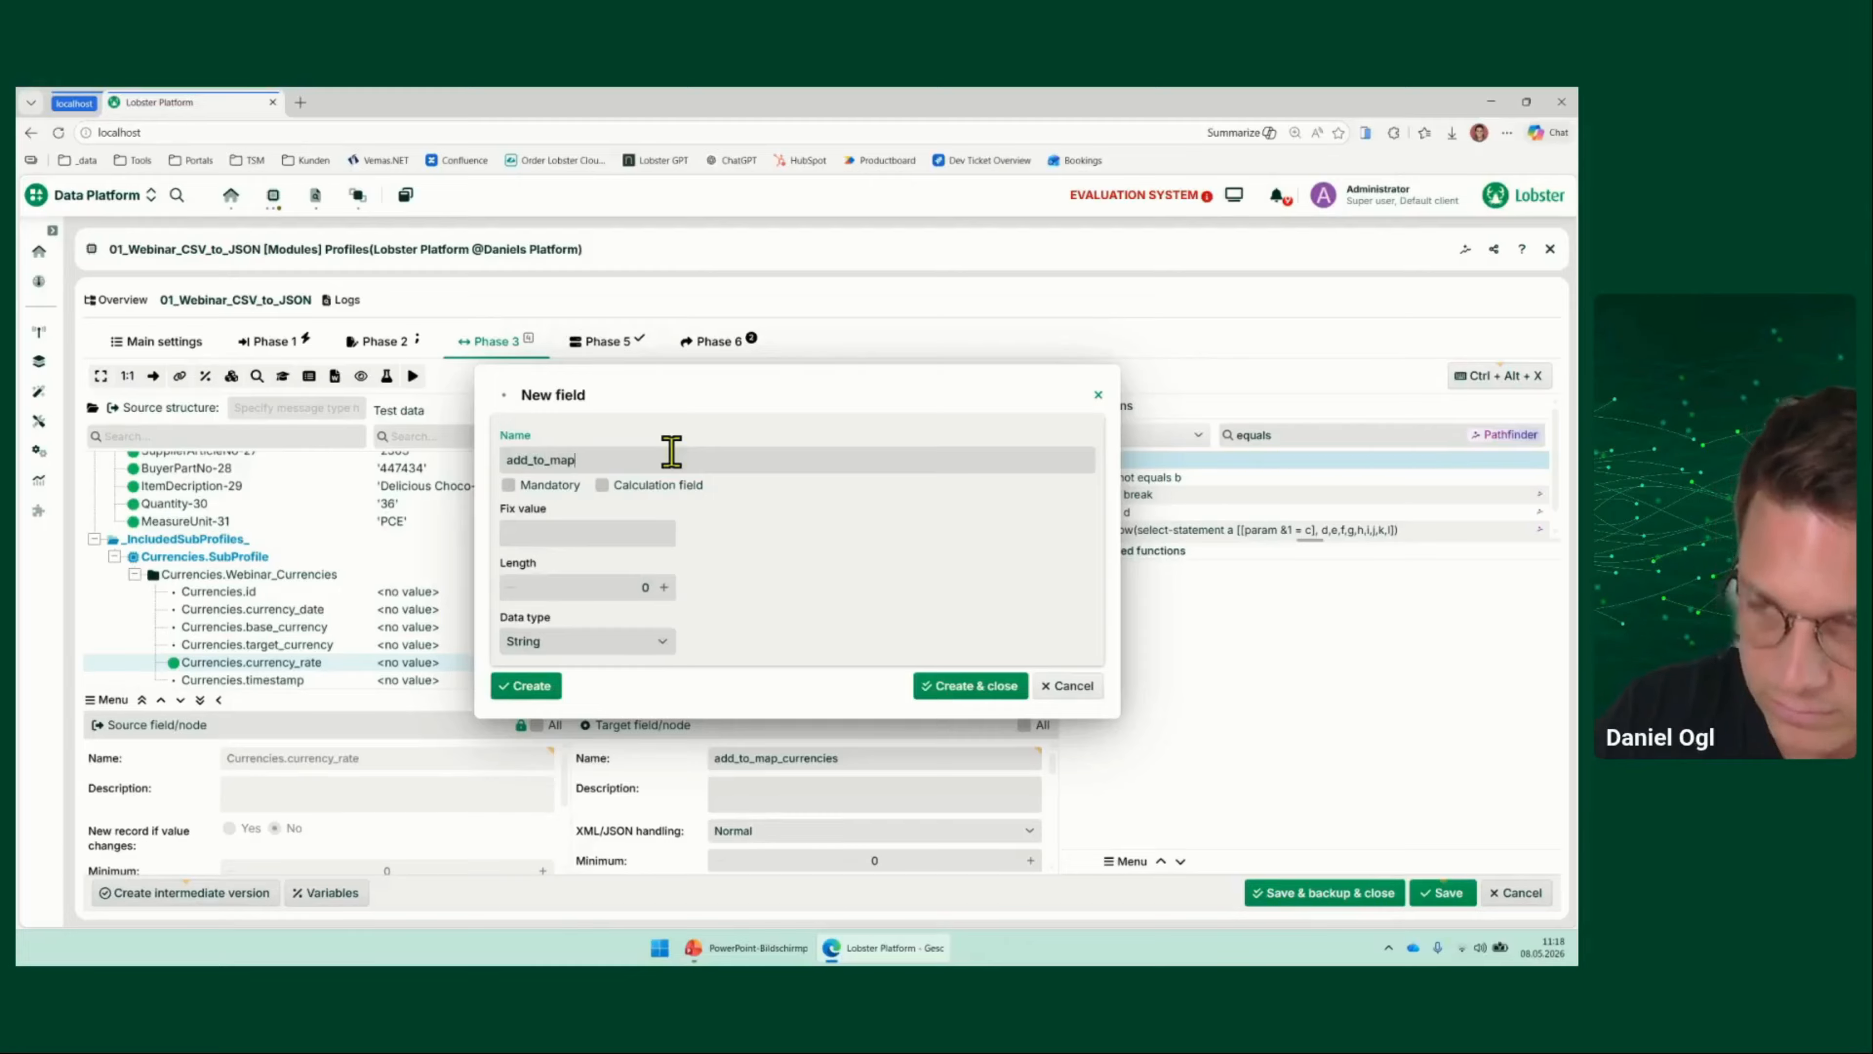
pyautogui.click(683, 488)
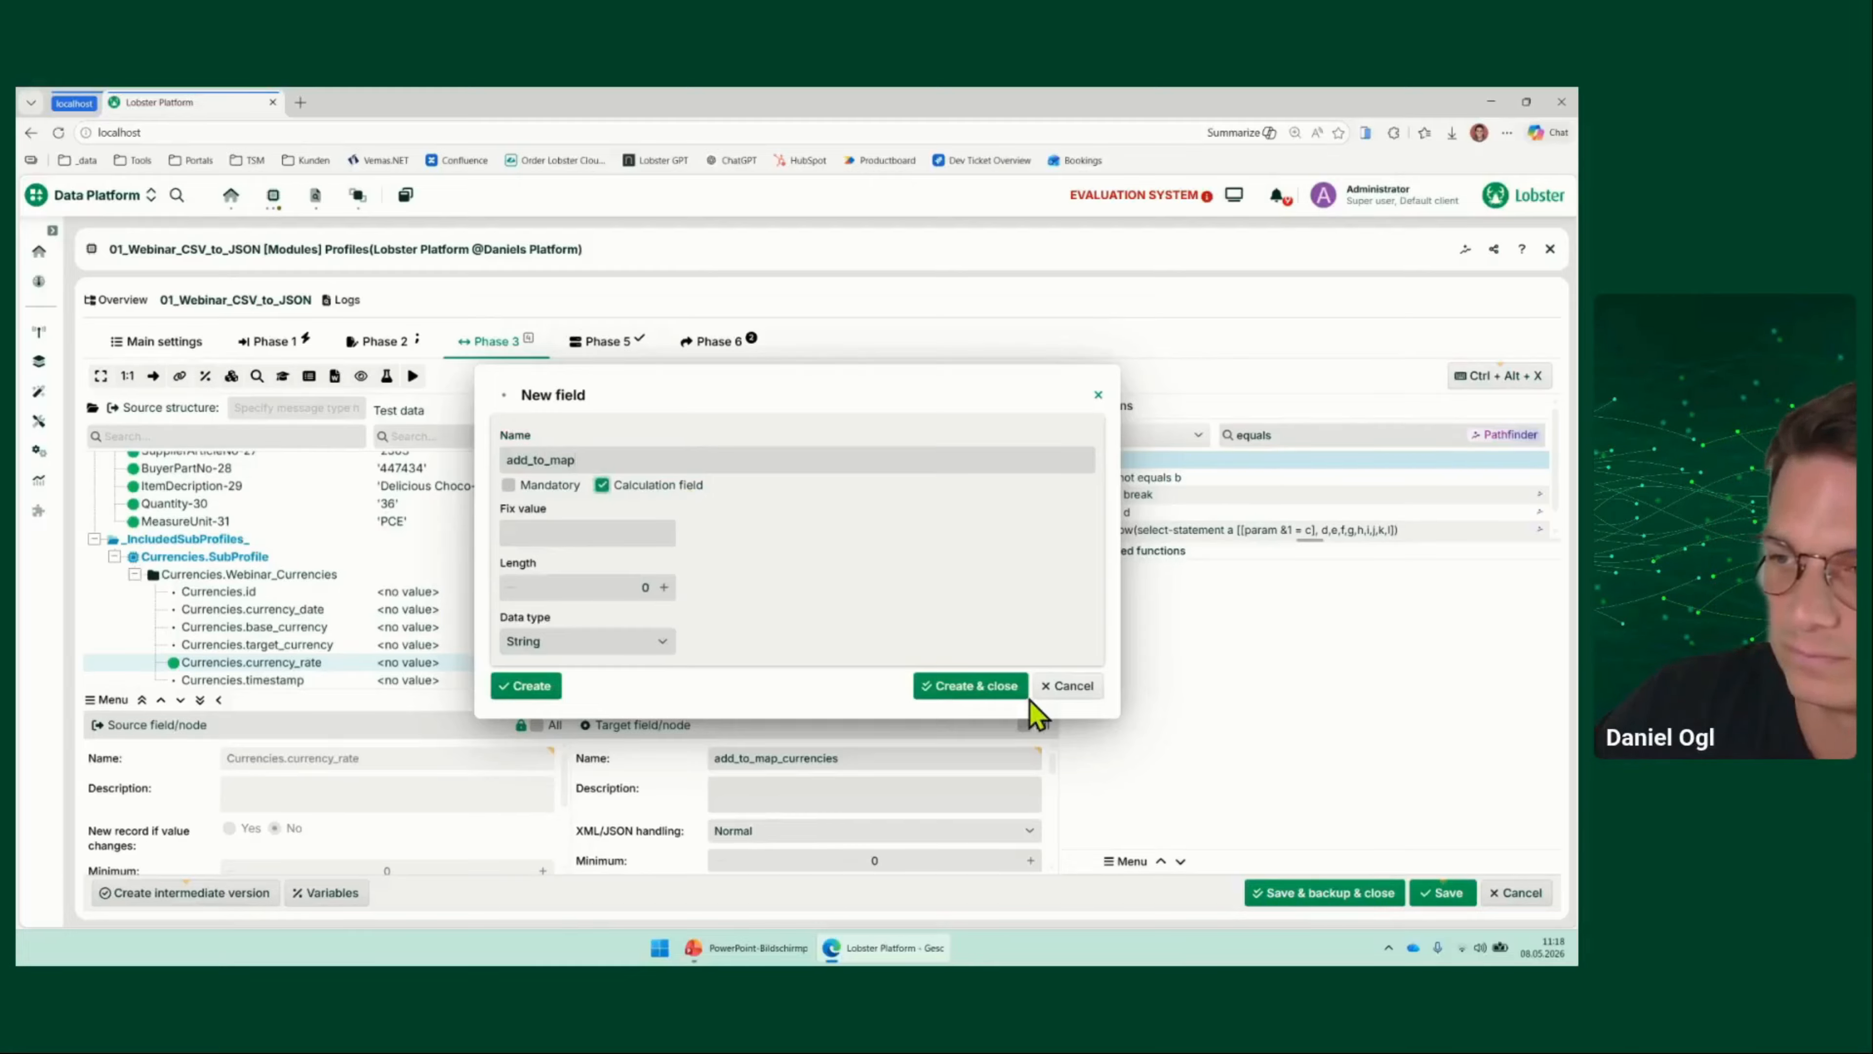
pyautogui.click(1003, 701)
# Find the function add to map(key a, value b, name of map c, [skip empty d]) and assign it to the add_to_map field
pyautogui.doubleClick(1275, 434)
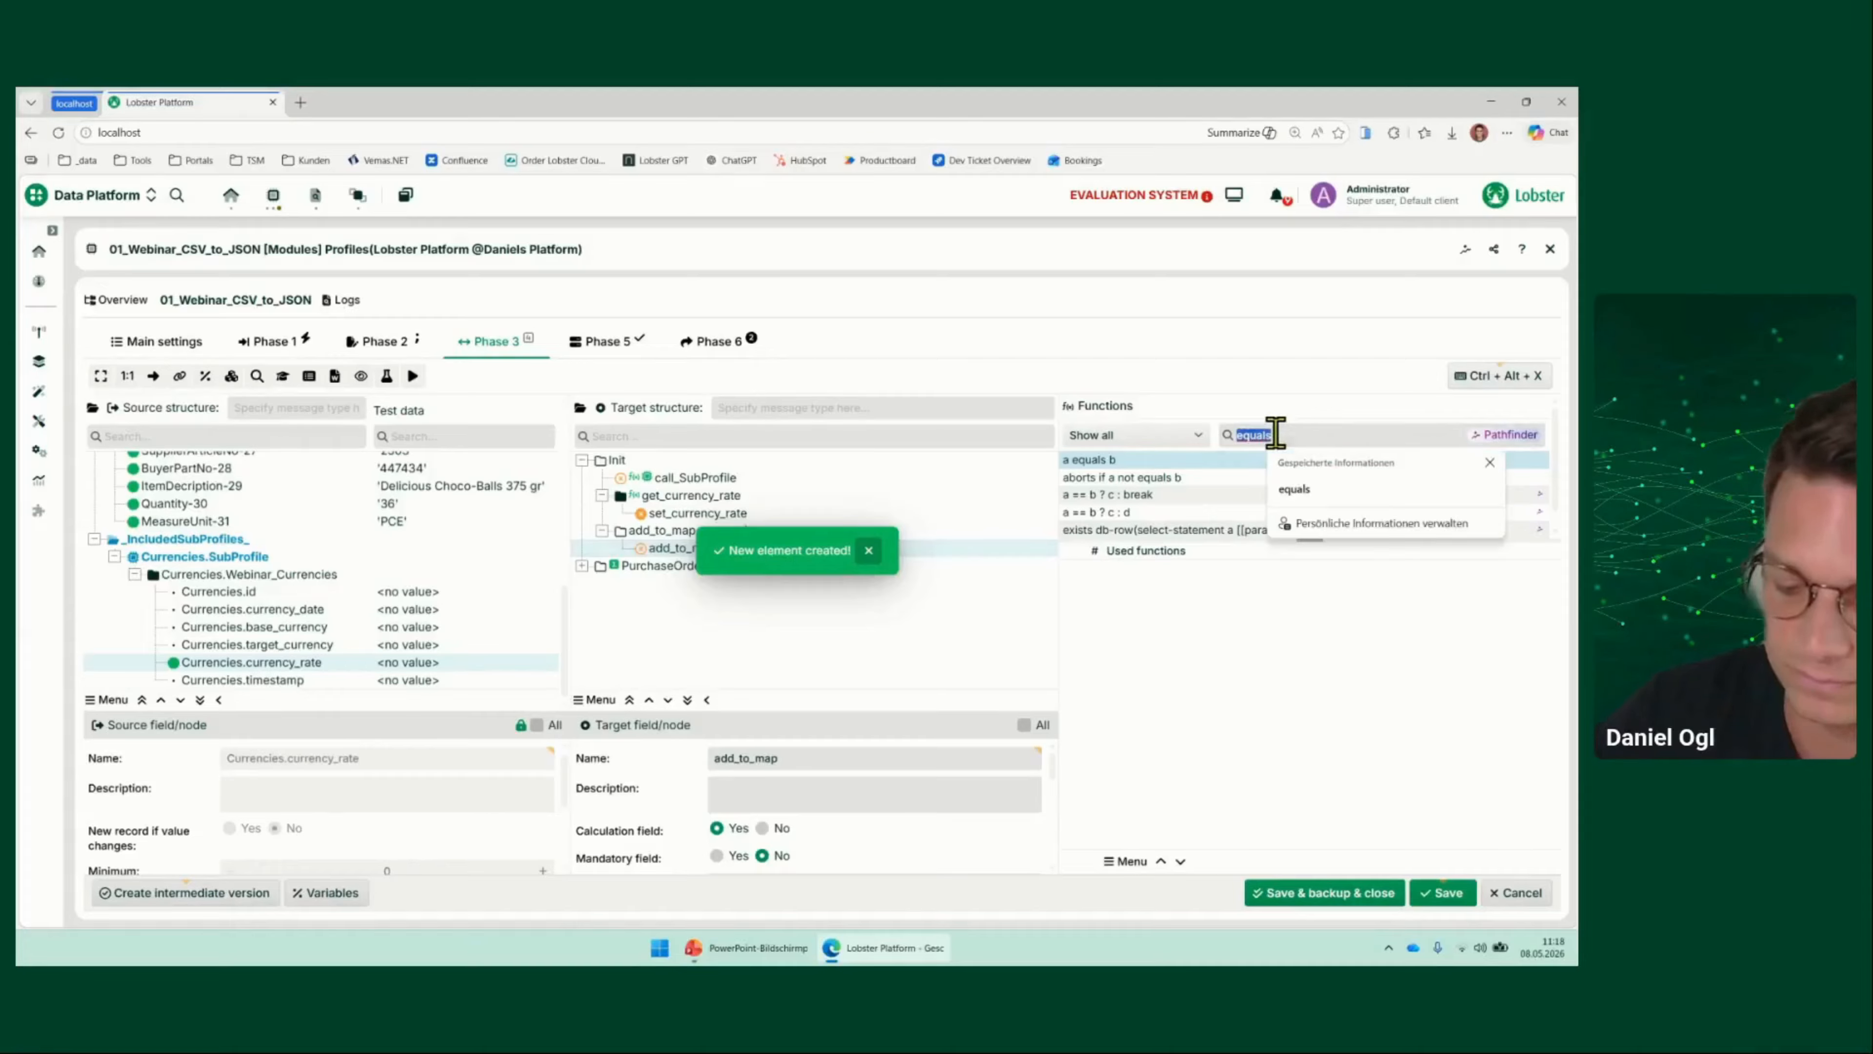
pyautogui.write('add to map')
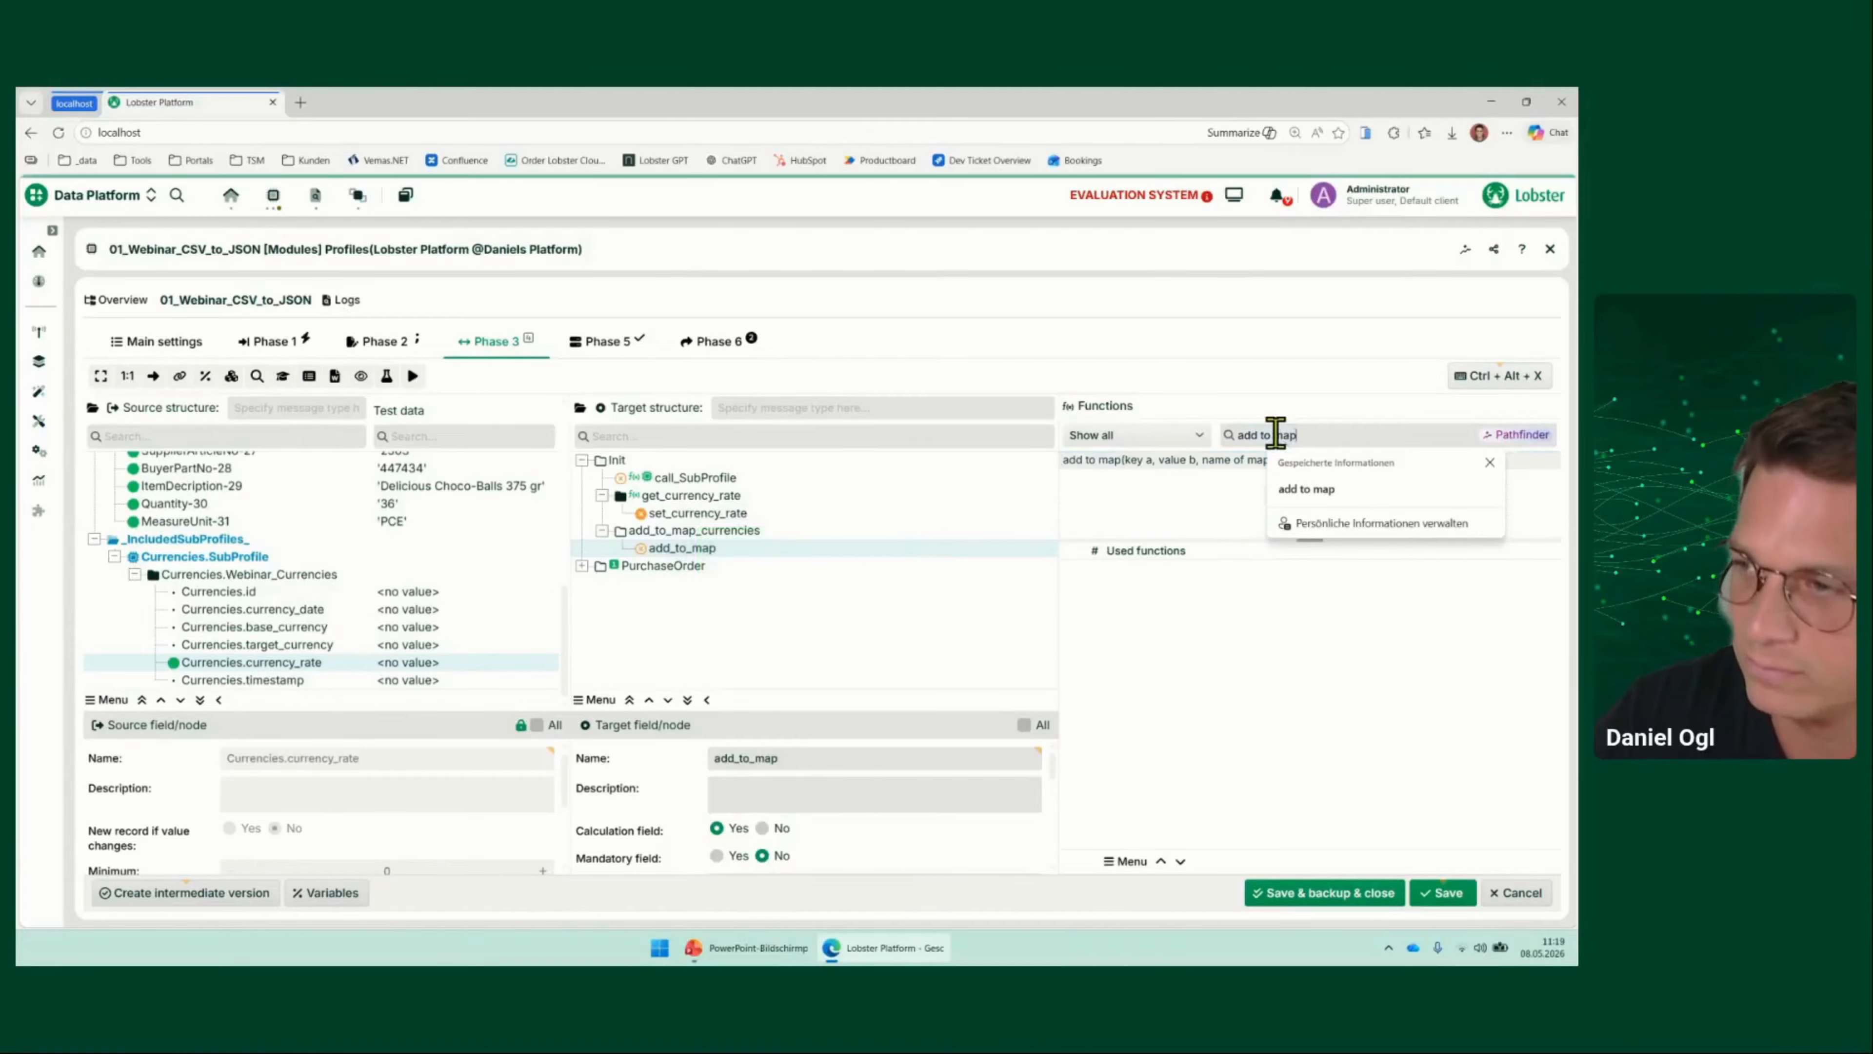
pyautogui.doubleClick(1197, 464)
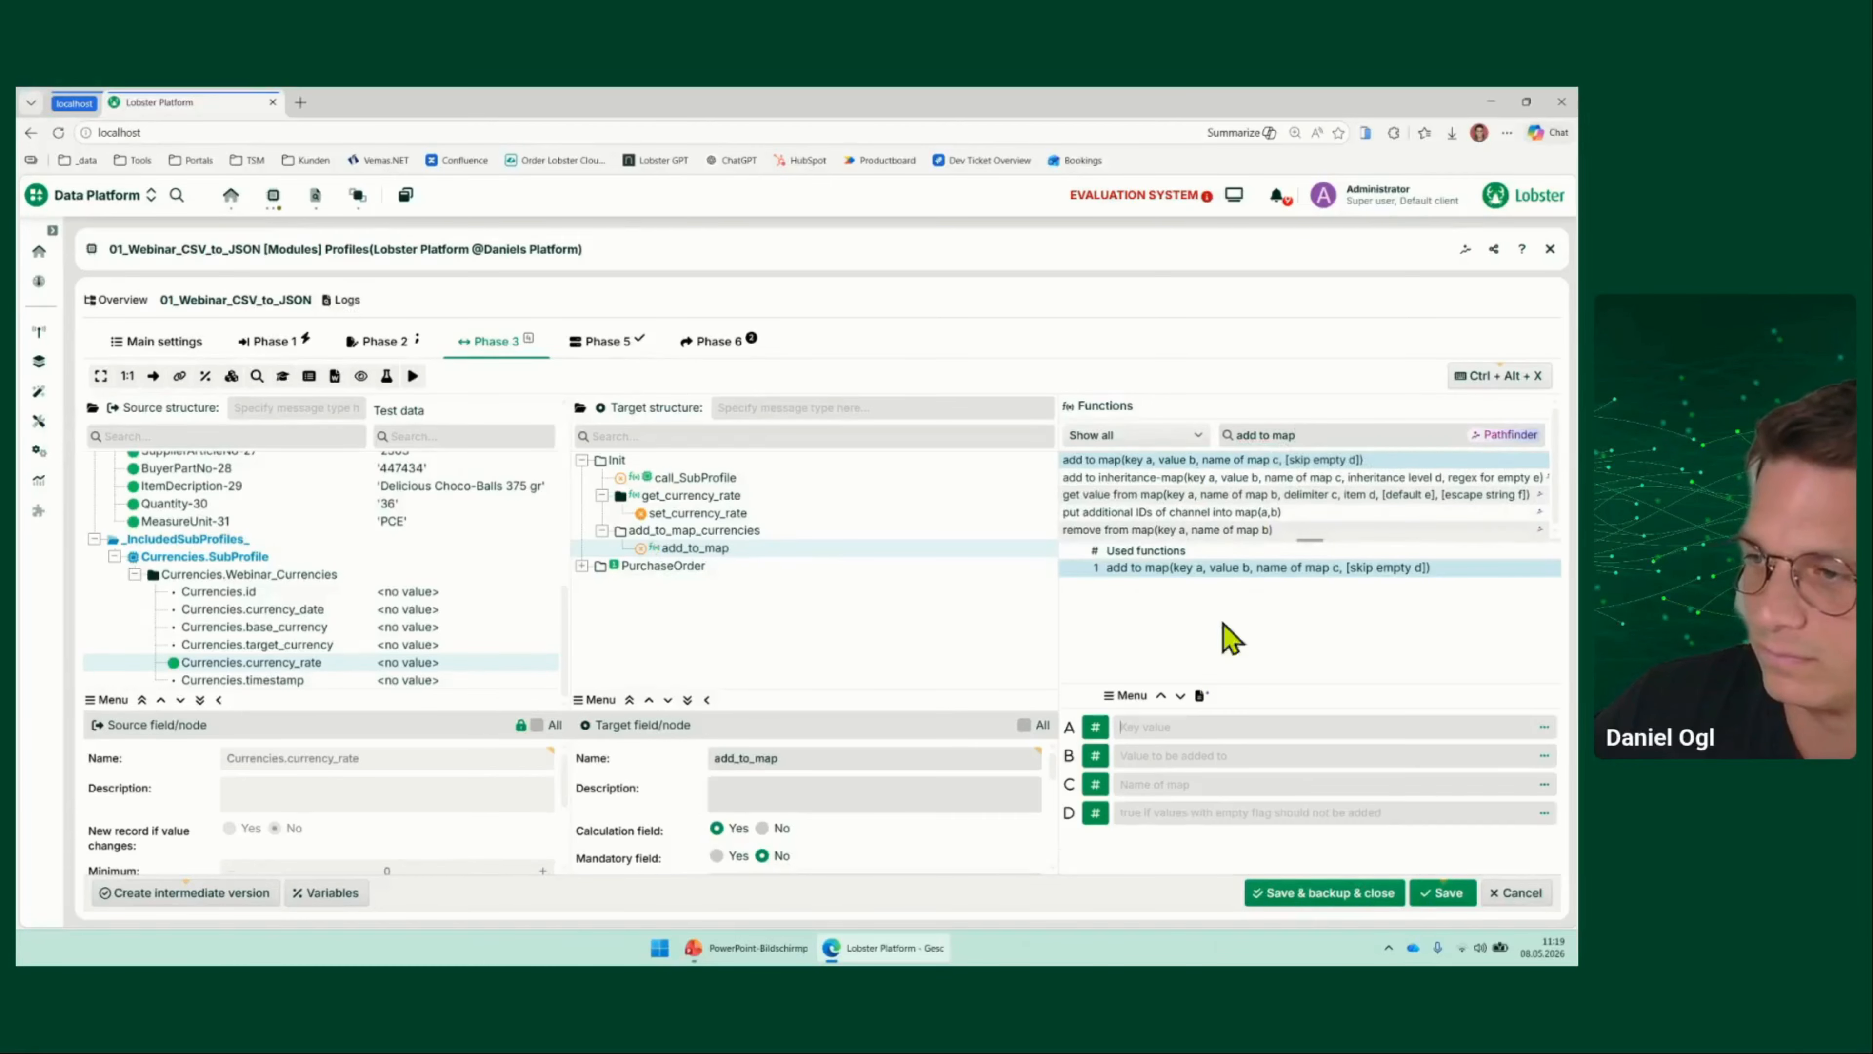
# Set the function's key to Currencies.target_currency, its value to Currencies.currency_rate and its map name to autoserialize_map_currencies
pyautogui.click(1192, 725)
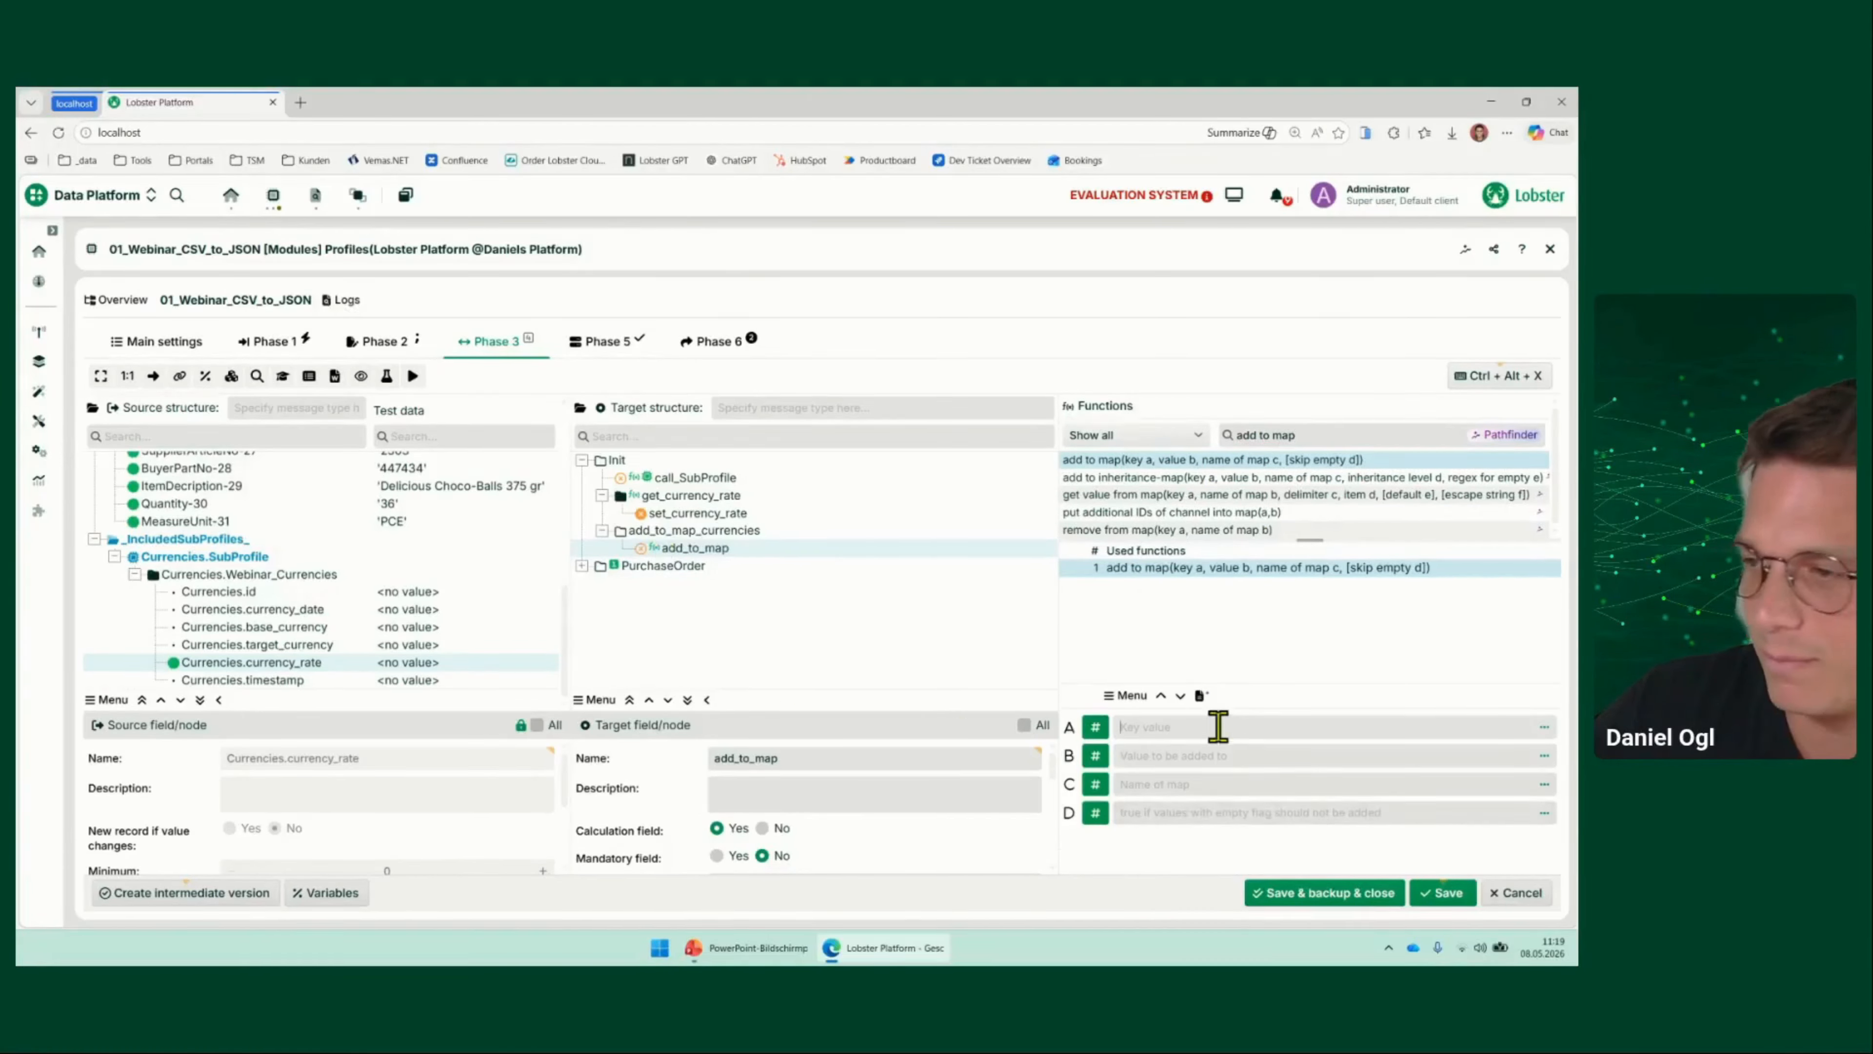
pyautogui.moveTo(262, 590); pyautogui.dragTo(693, 547)
pyautogui.moveTo(281, 643); pyautogui.dragTo(1207, 726)
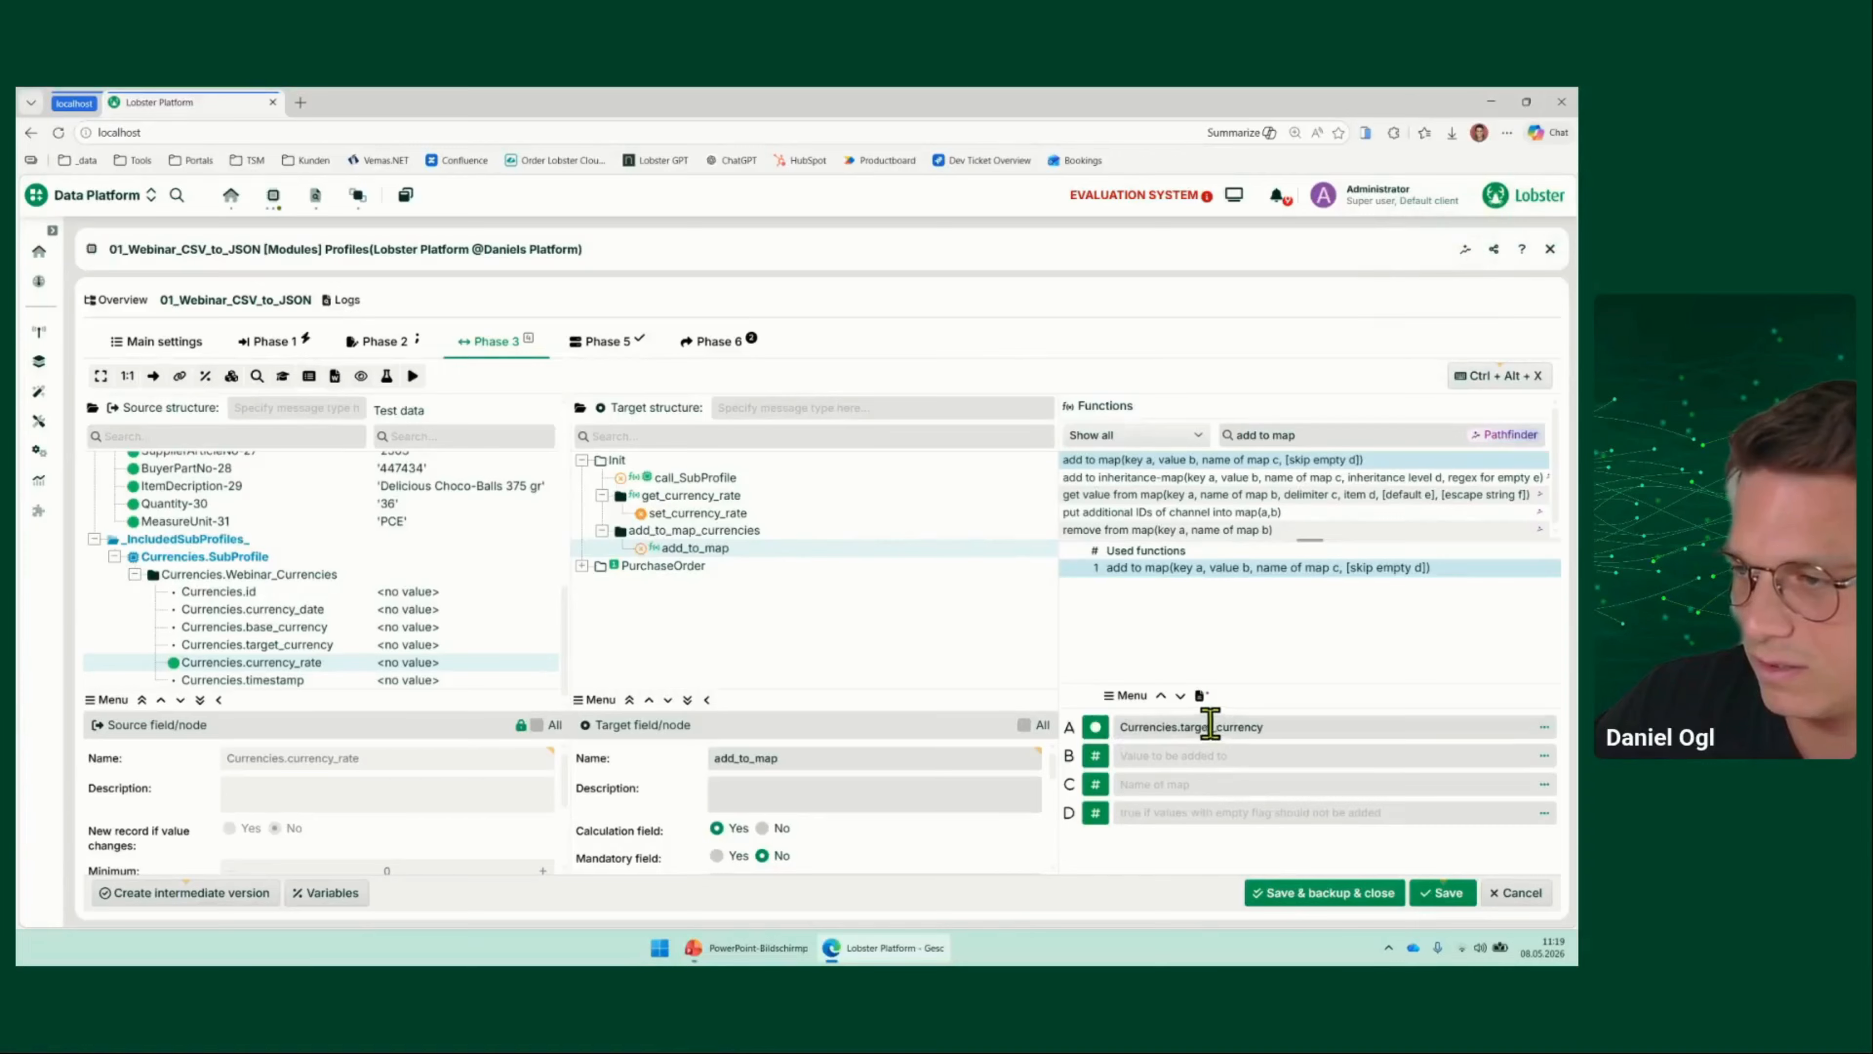
pyautogui.moveTo(275, 678); pyautogui.dragTo(1235, 768)
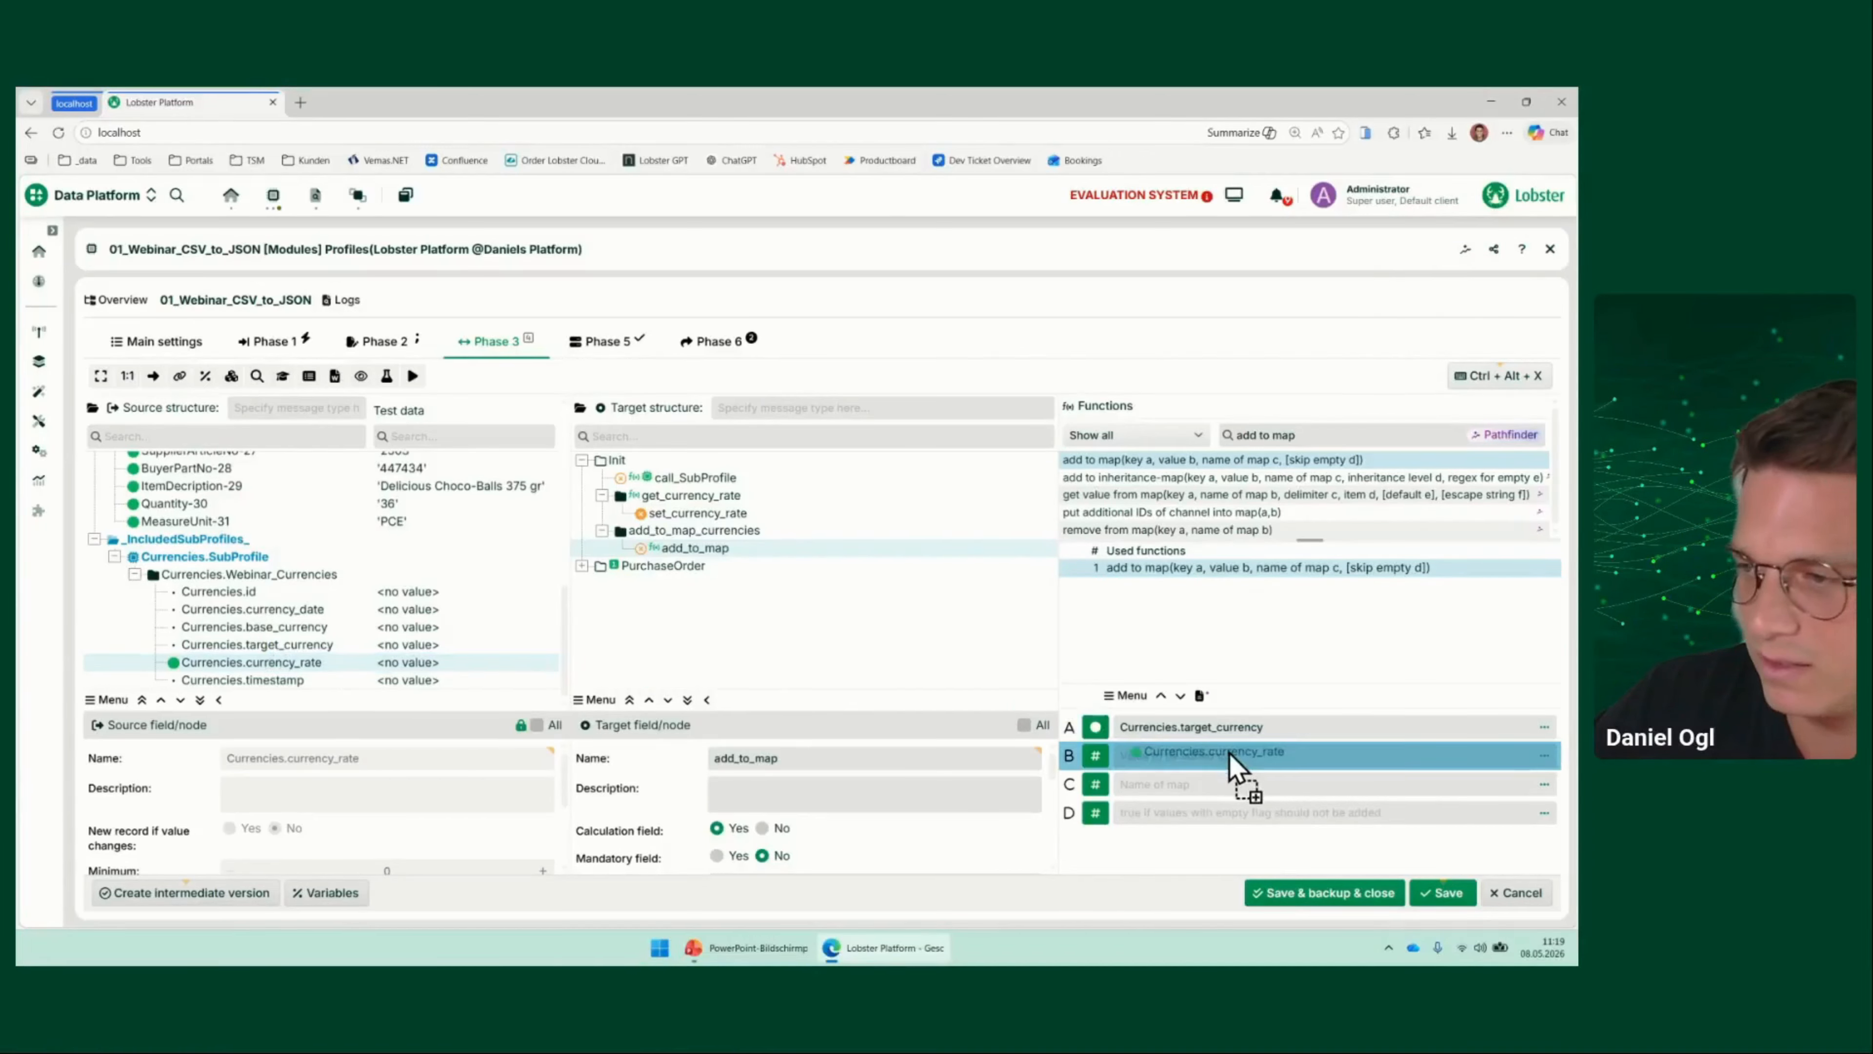
pyautogui.click(1170, 783)
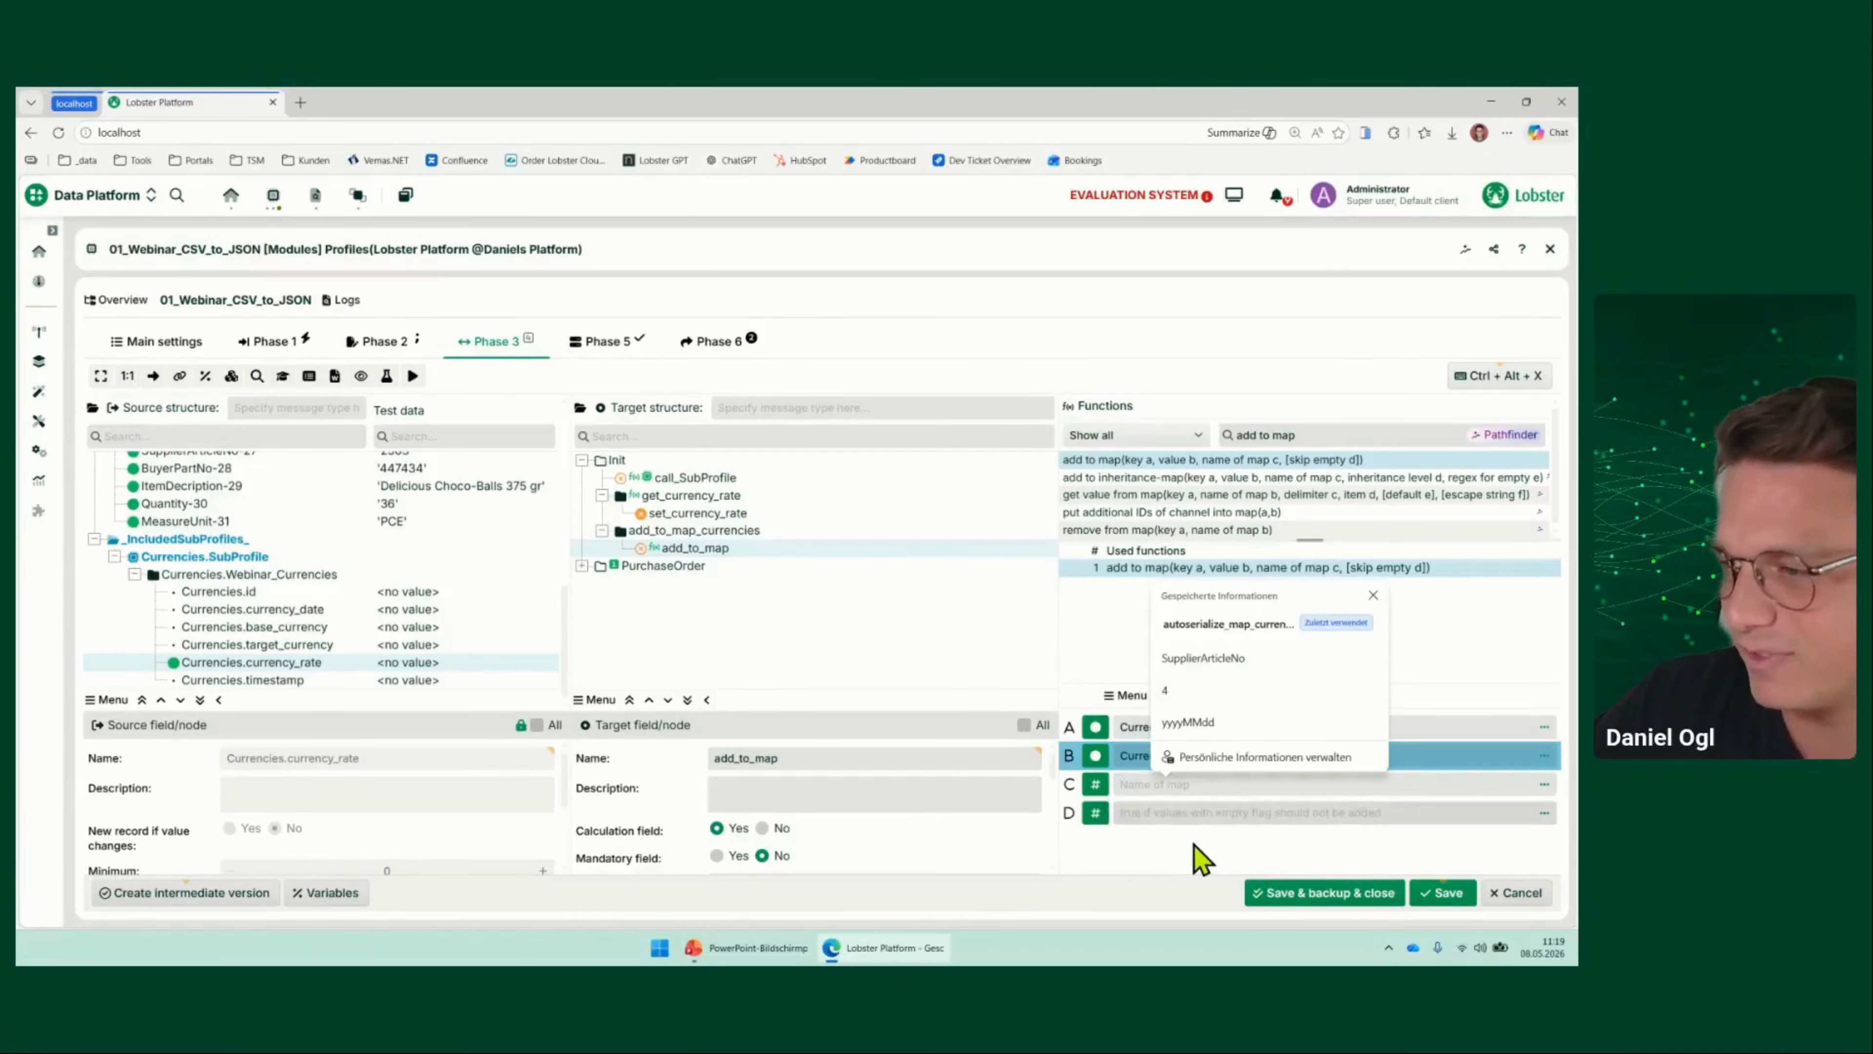
pyautogui.write('map_currencies')
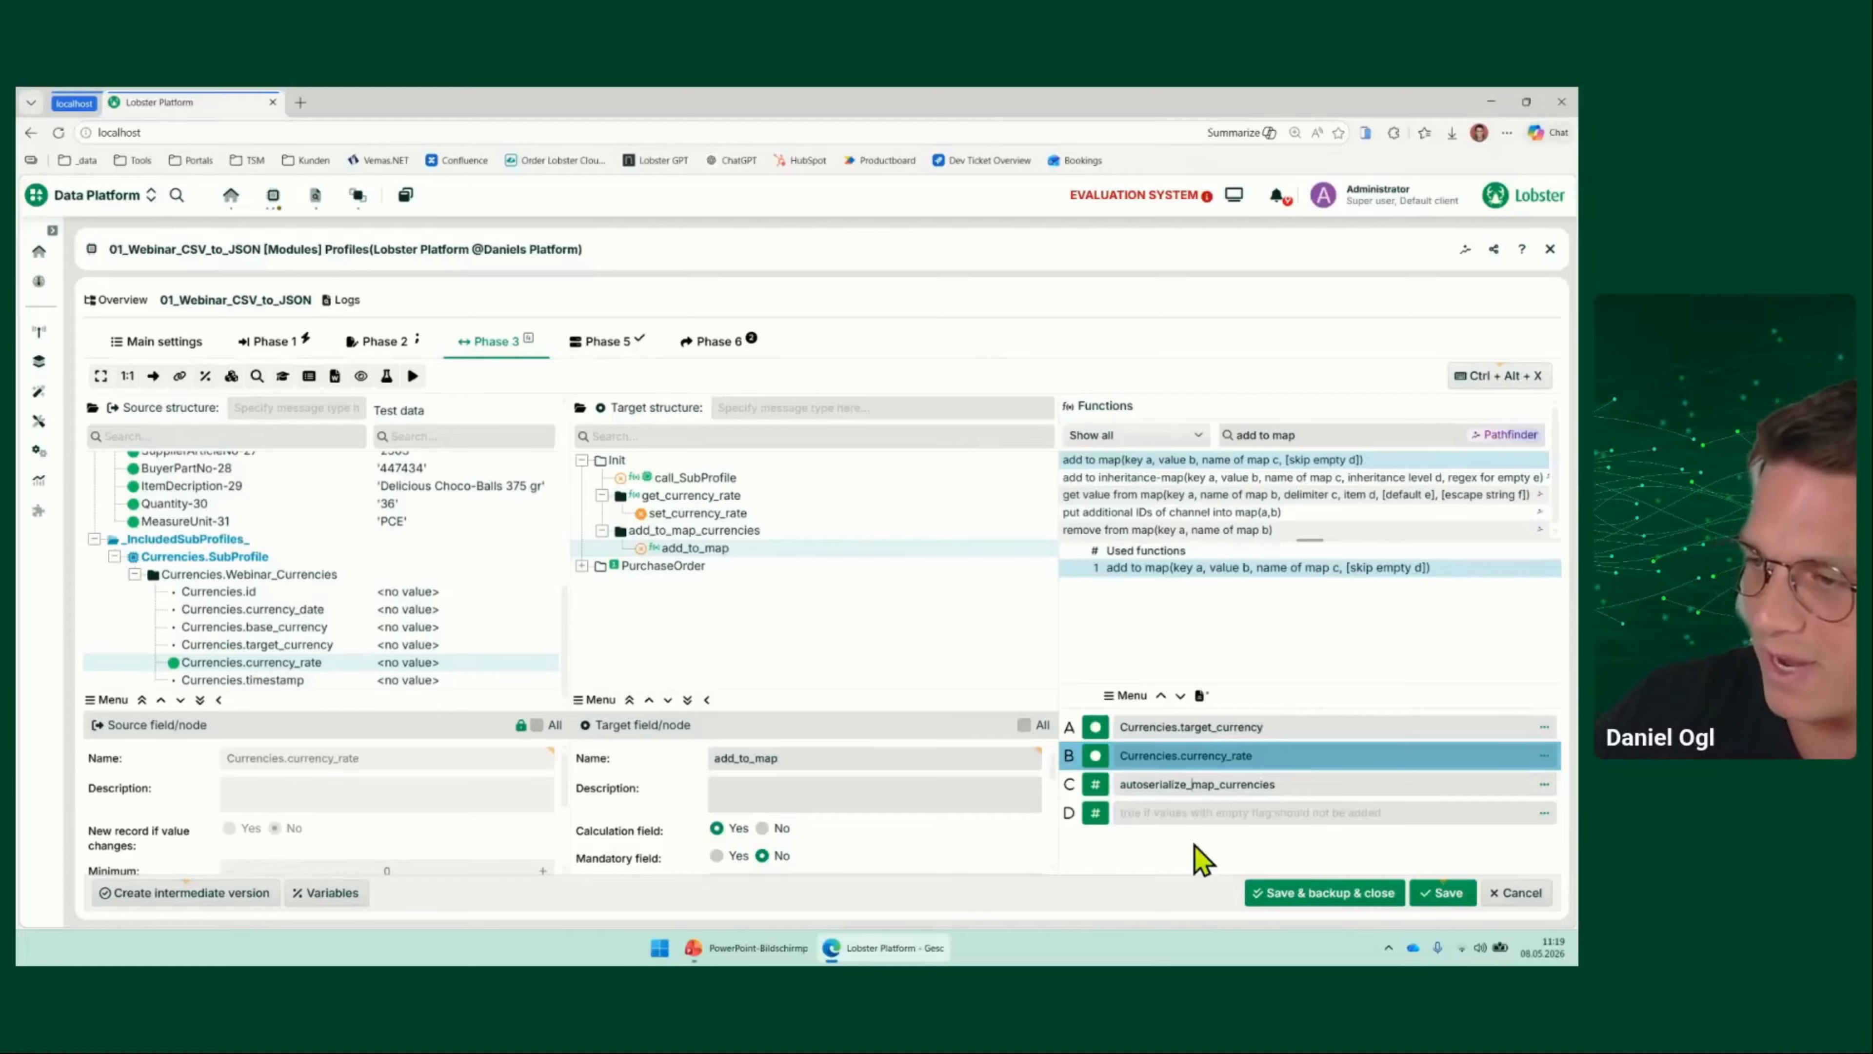
pyautogui.moveTo(1294, 783); pyautogui.dragTo(1114, 812)
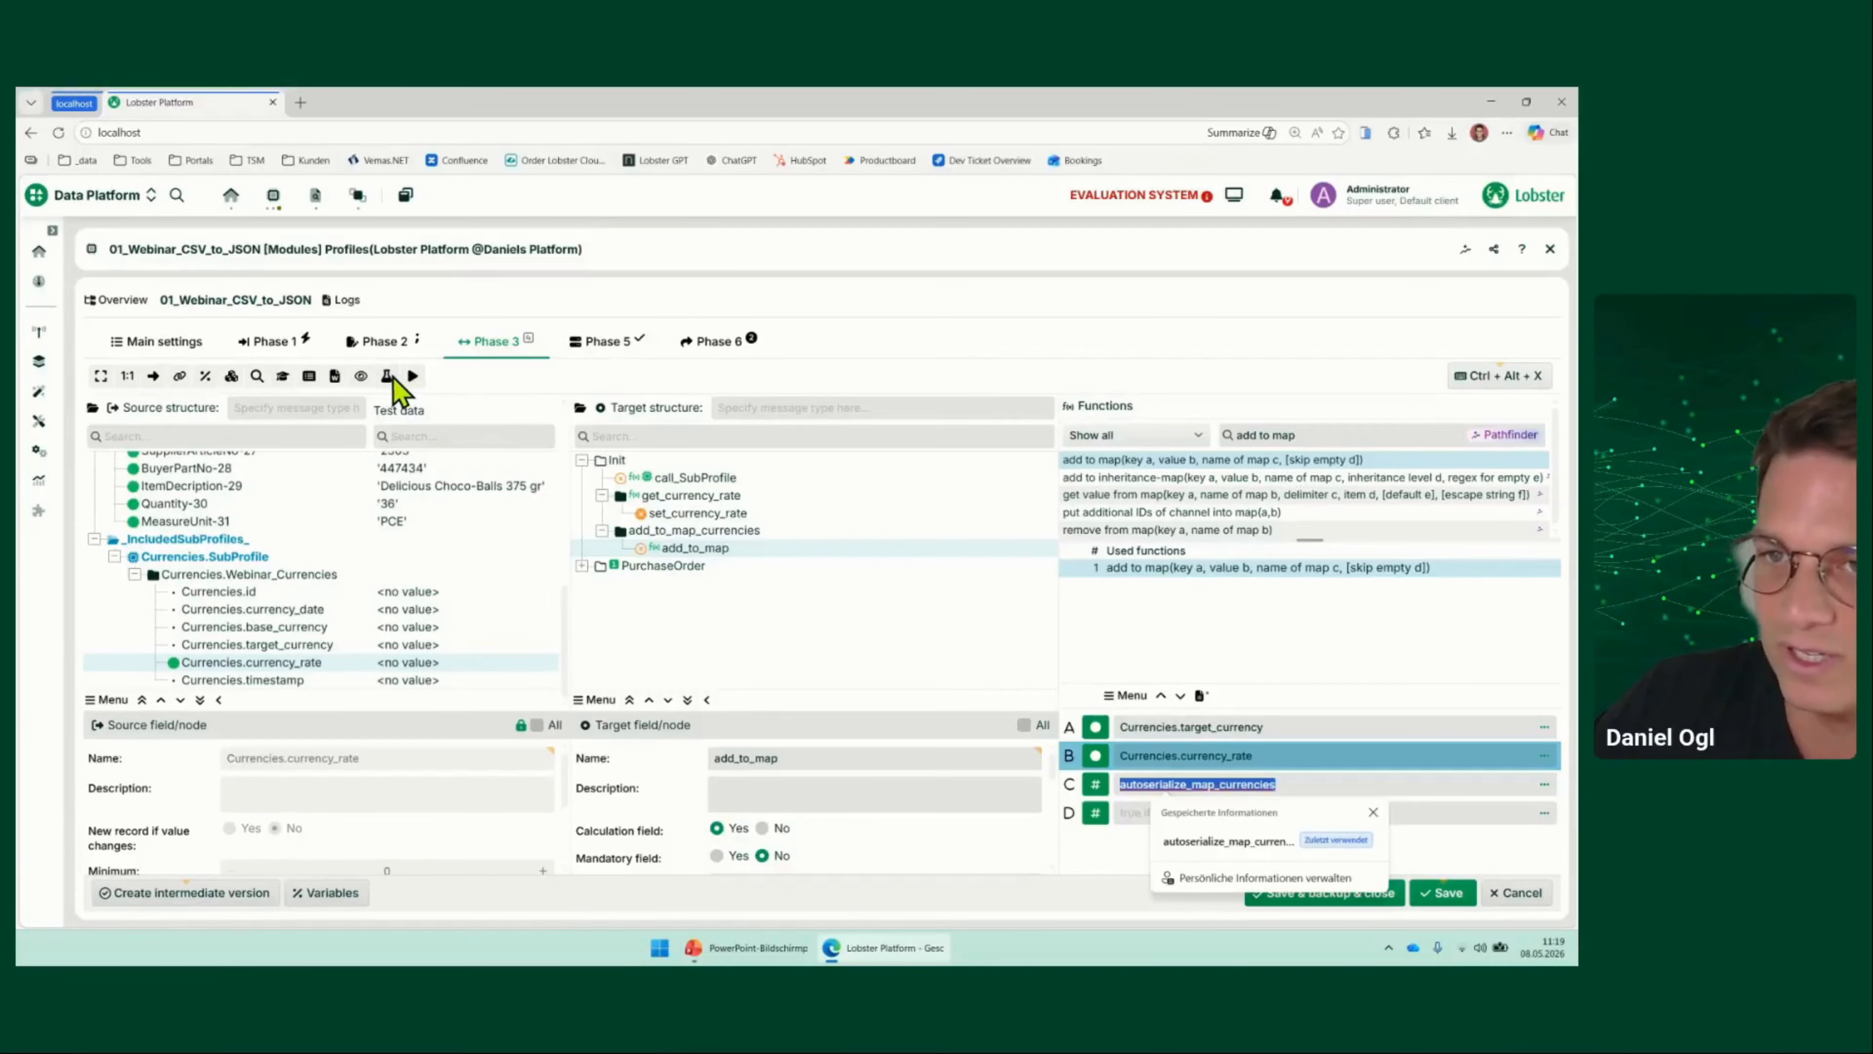
# Test the mapping and examine the currency entries collected in the autoserialize_map_currencies map
pyautogui.click(386, 376)
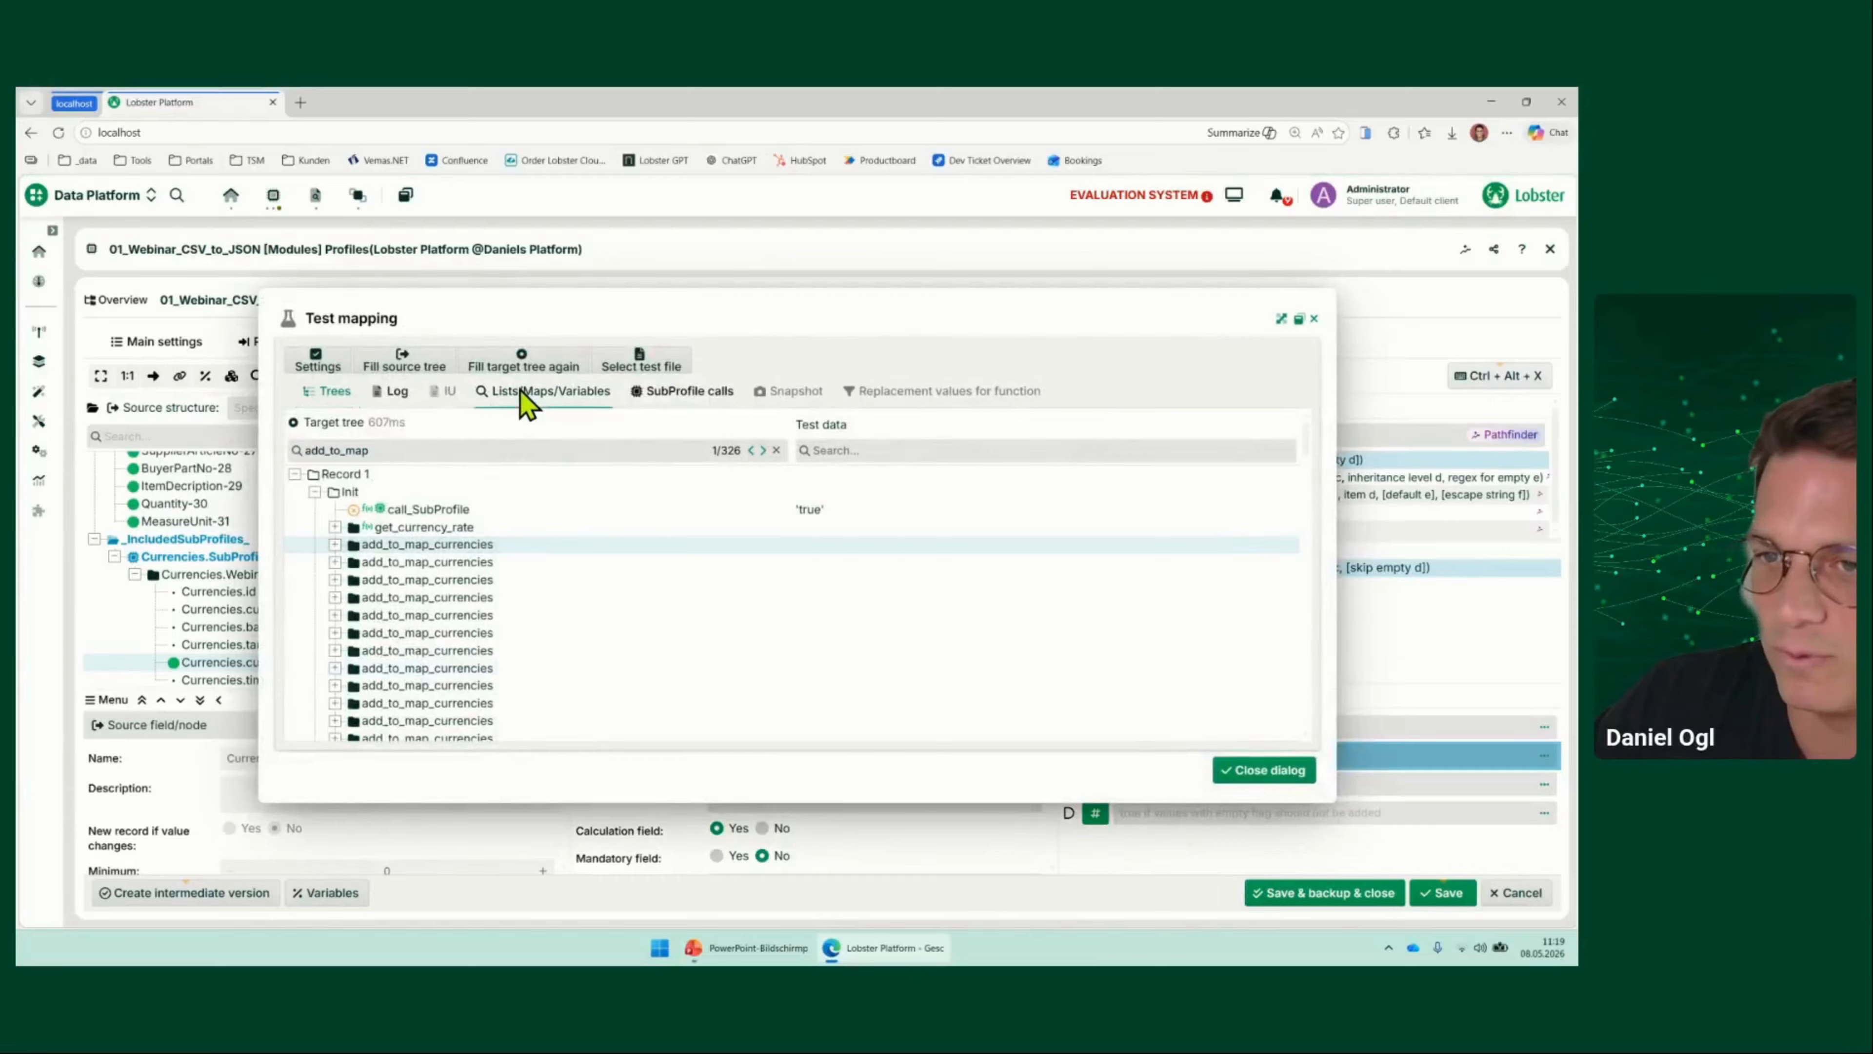
pyautogui.click(521, 393)
pyautogui.moveTo(367, 445); pyautogui.dragTo(534, 444)
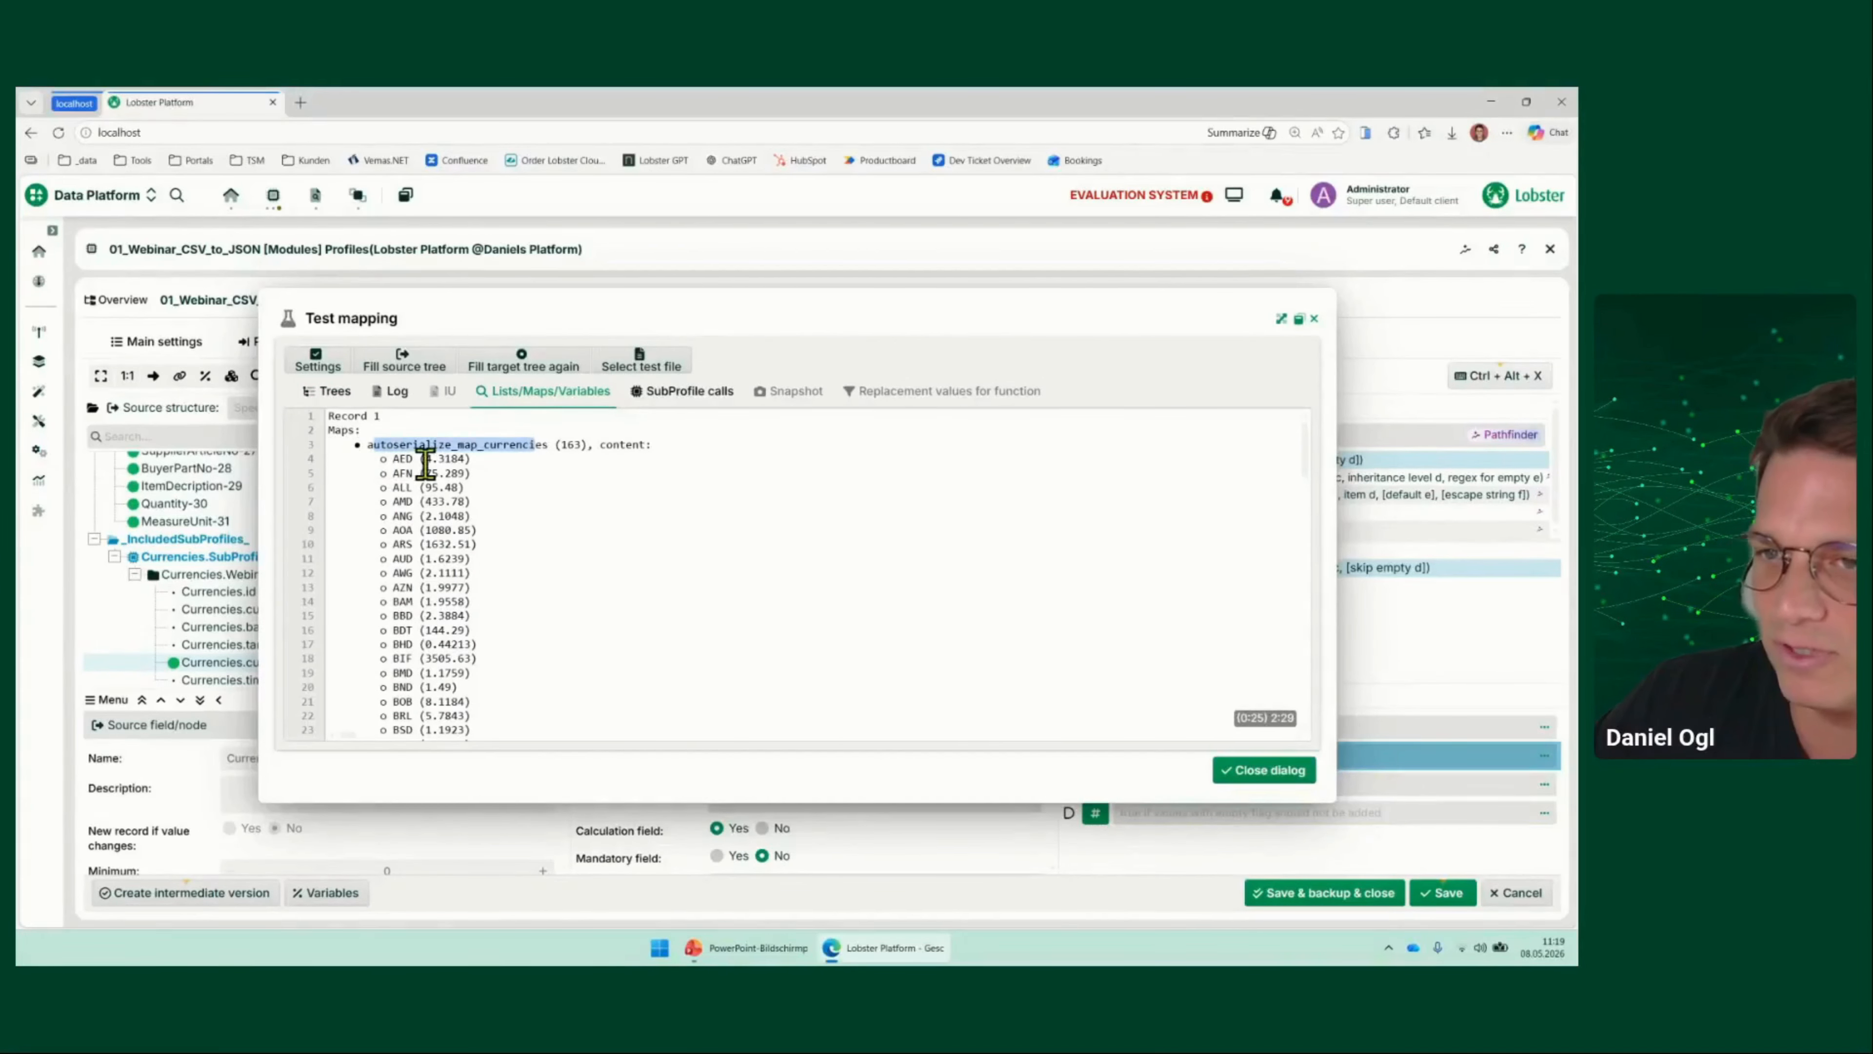
pyautogui.scroll(-2, 560, 640)
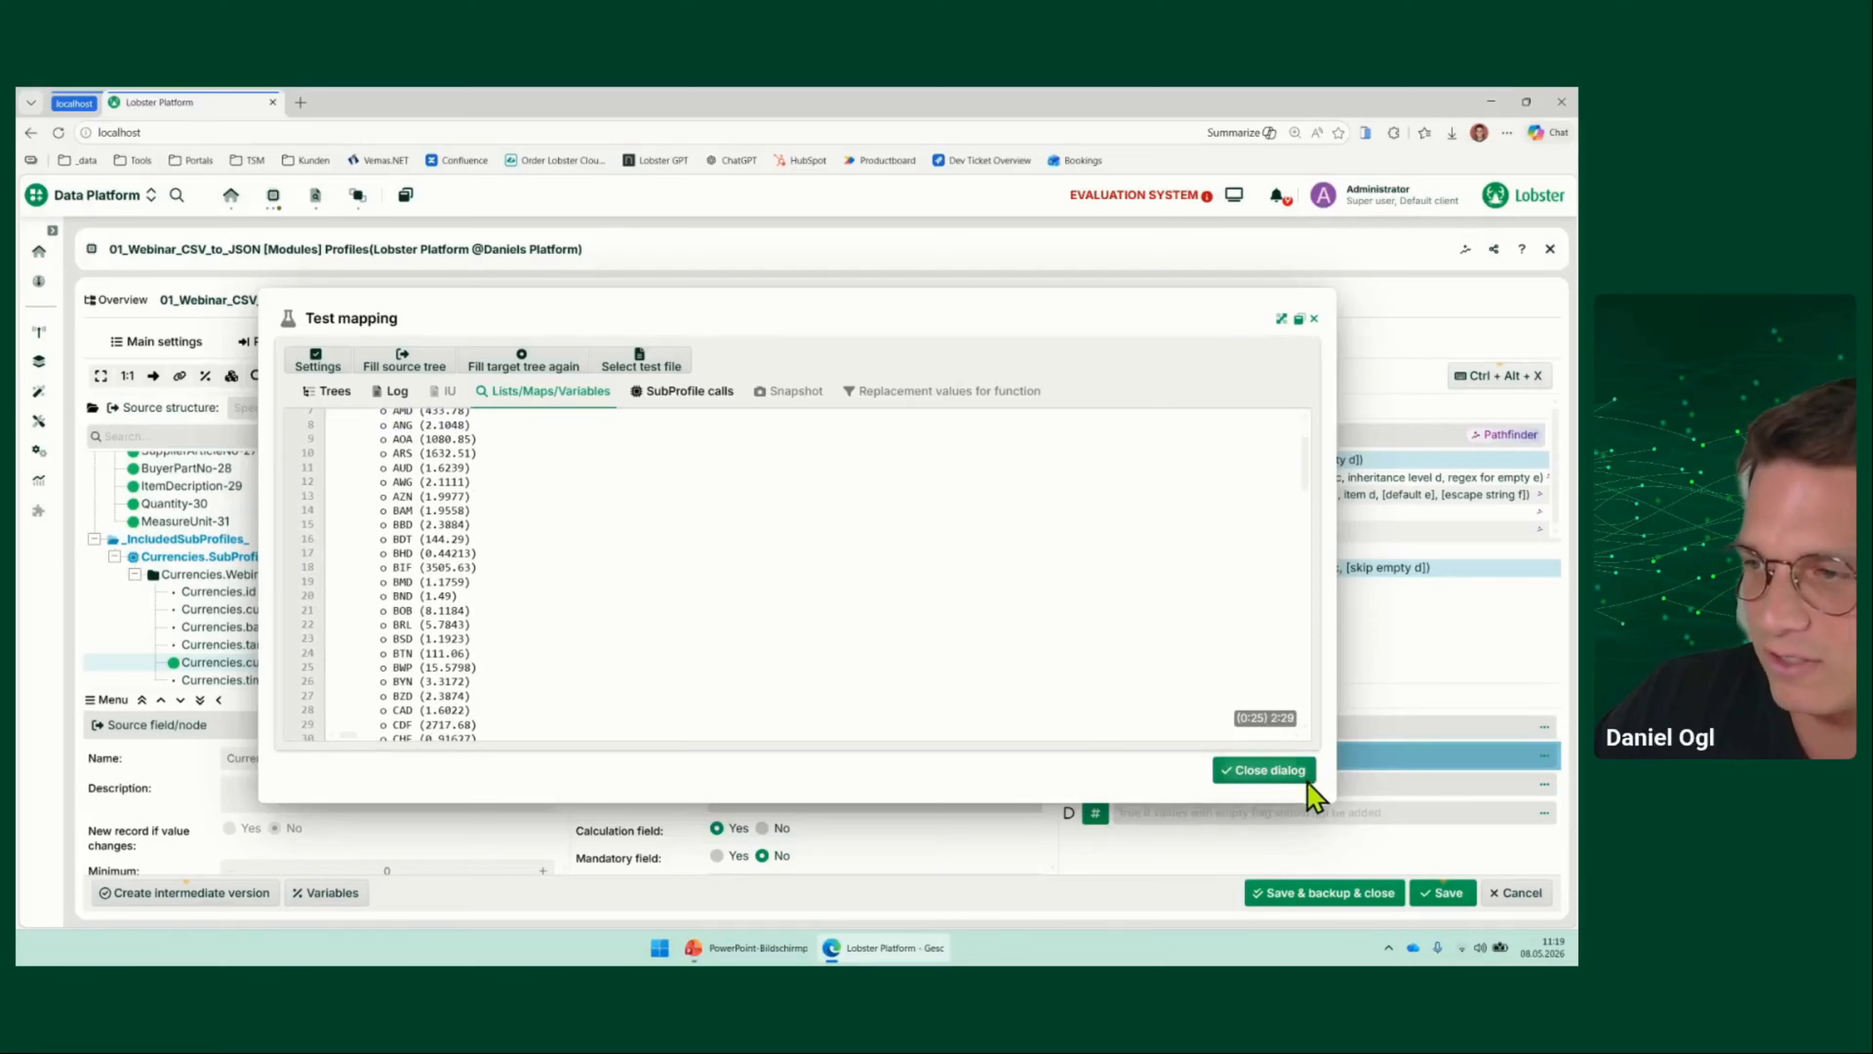
# Save the 01_Webinar_CSV_to_JSON profile after the mapping test and open the Phase 3 mapping of 02_Webinar_JSON_to_XML
pyautogui.click(1263, 770)
pyautogui.click(1442, 893)
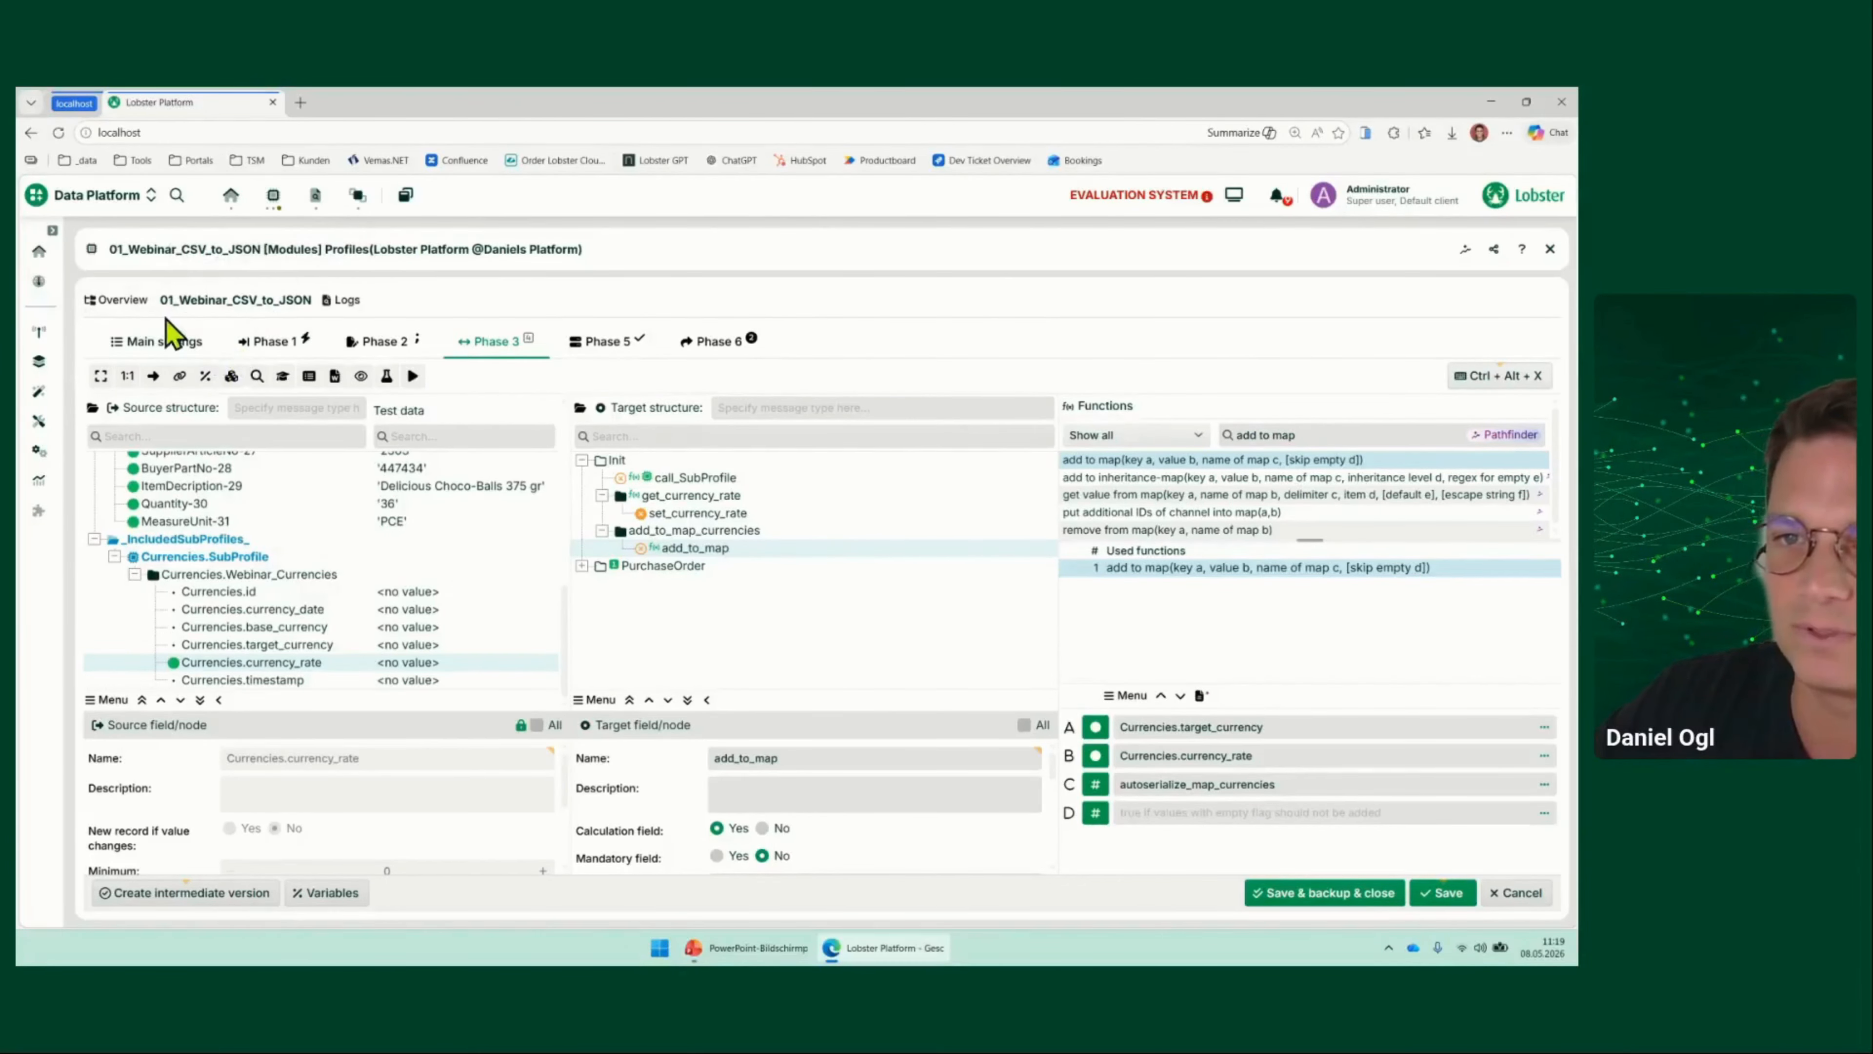
pyautogui.click(121, 301)
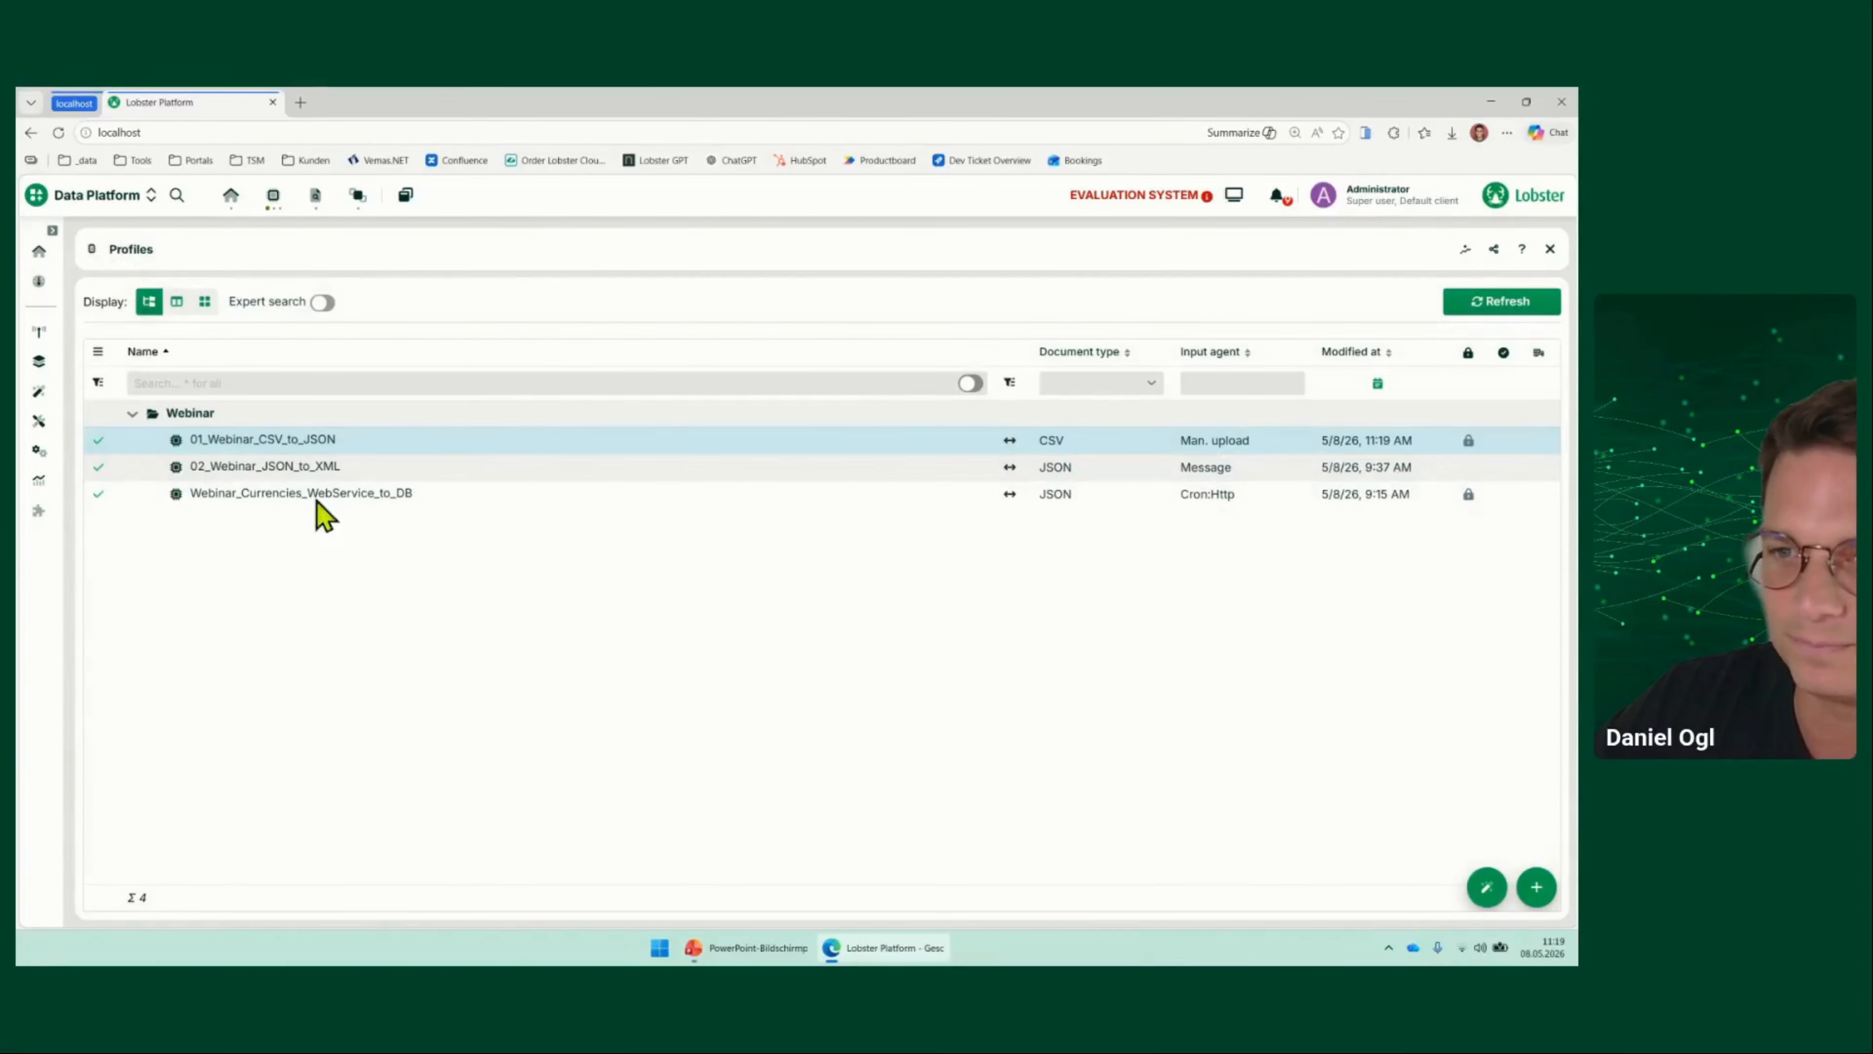
pyautogui.doubleClick(288, 474)
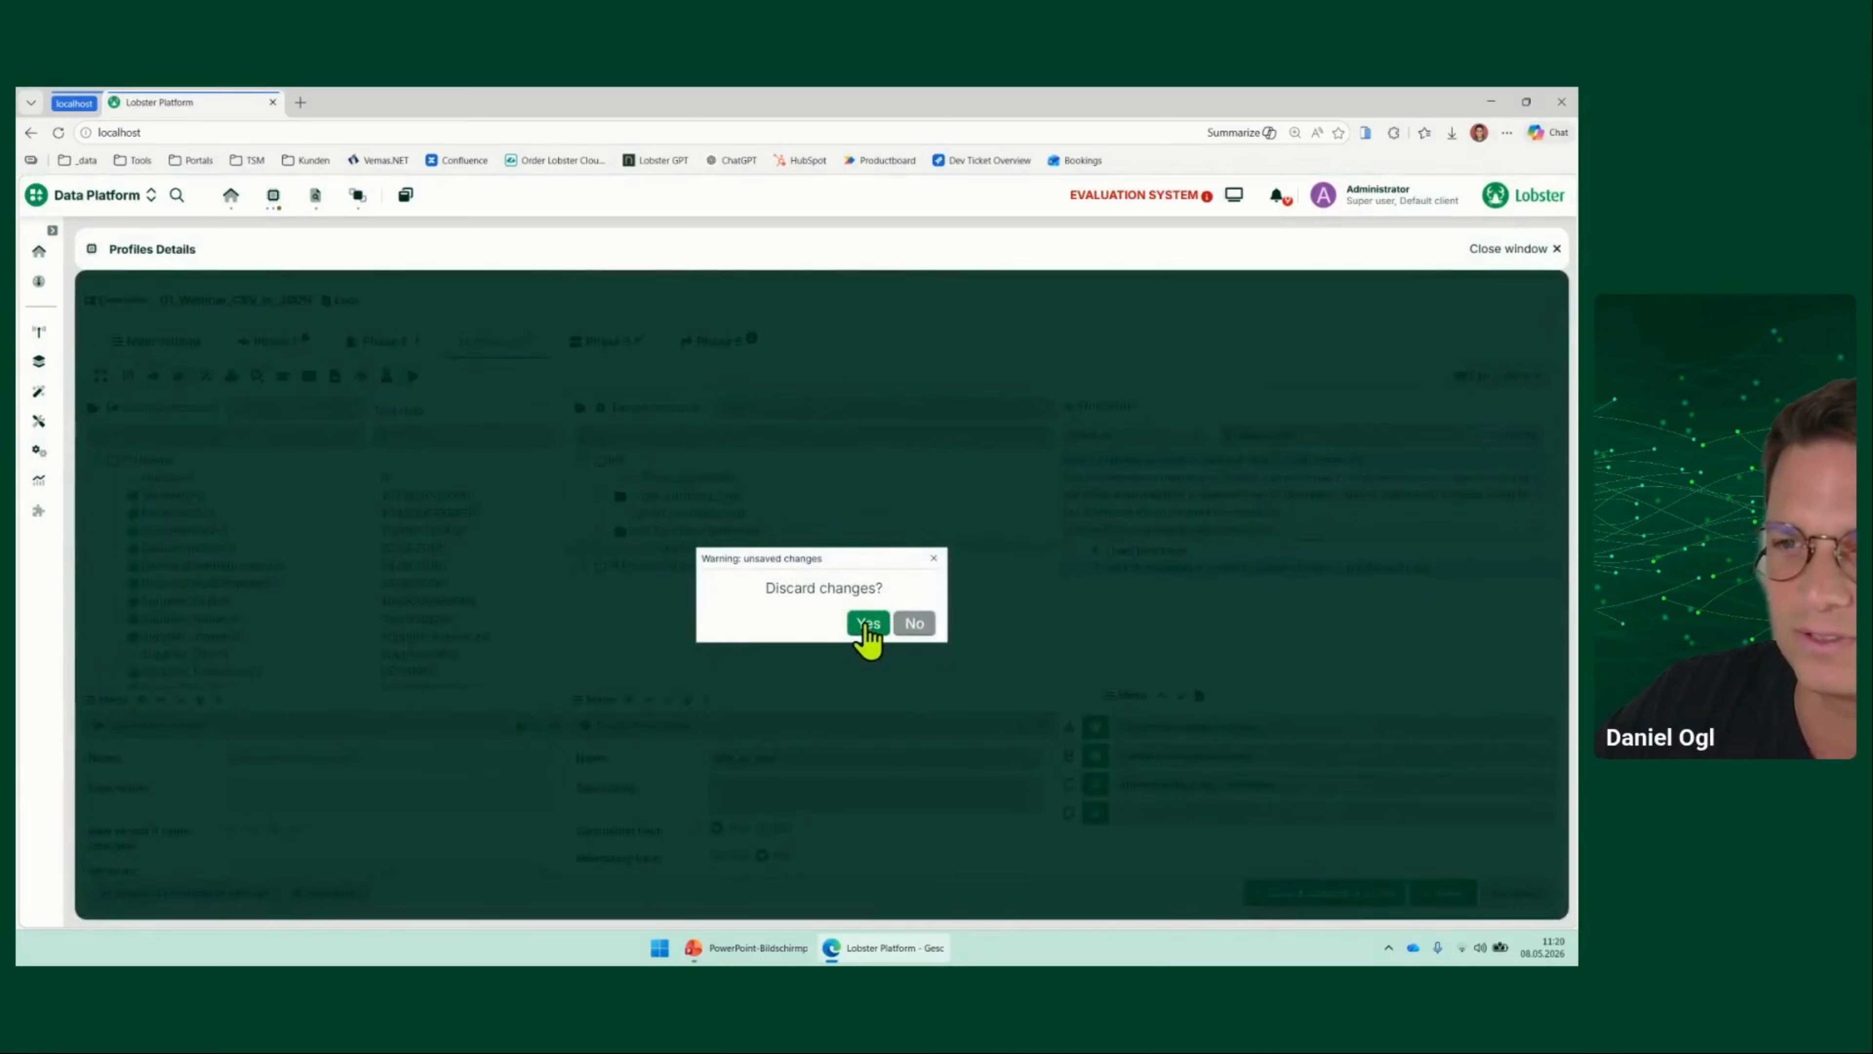
pyautogui.click(868, 624)
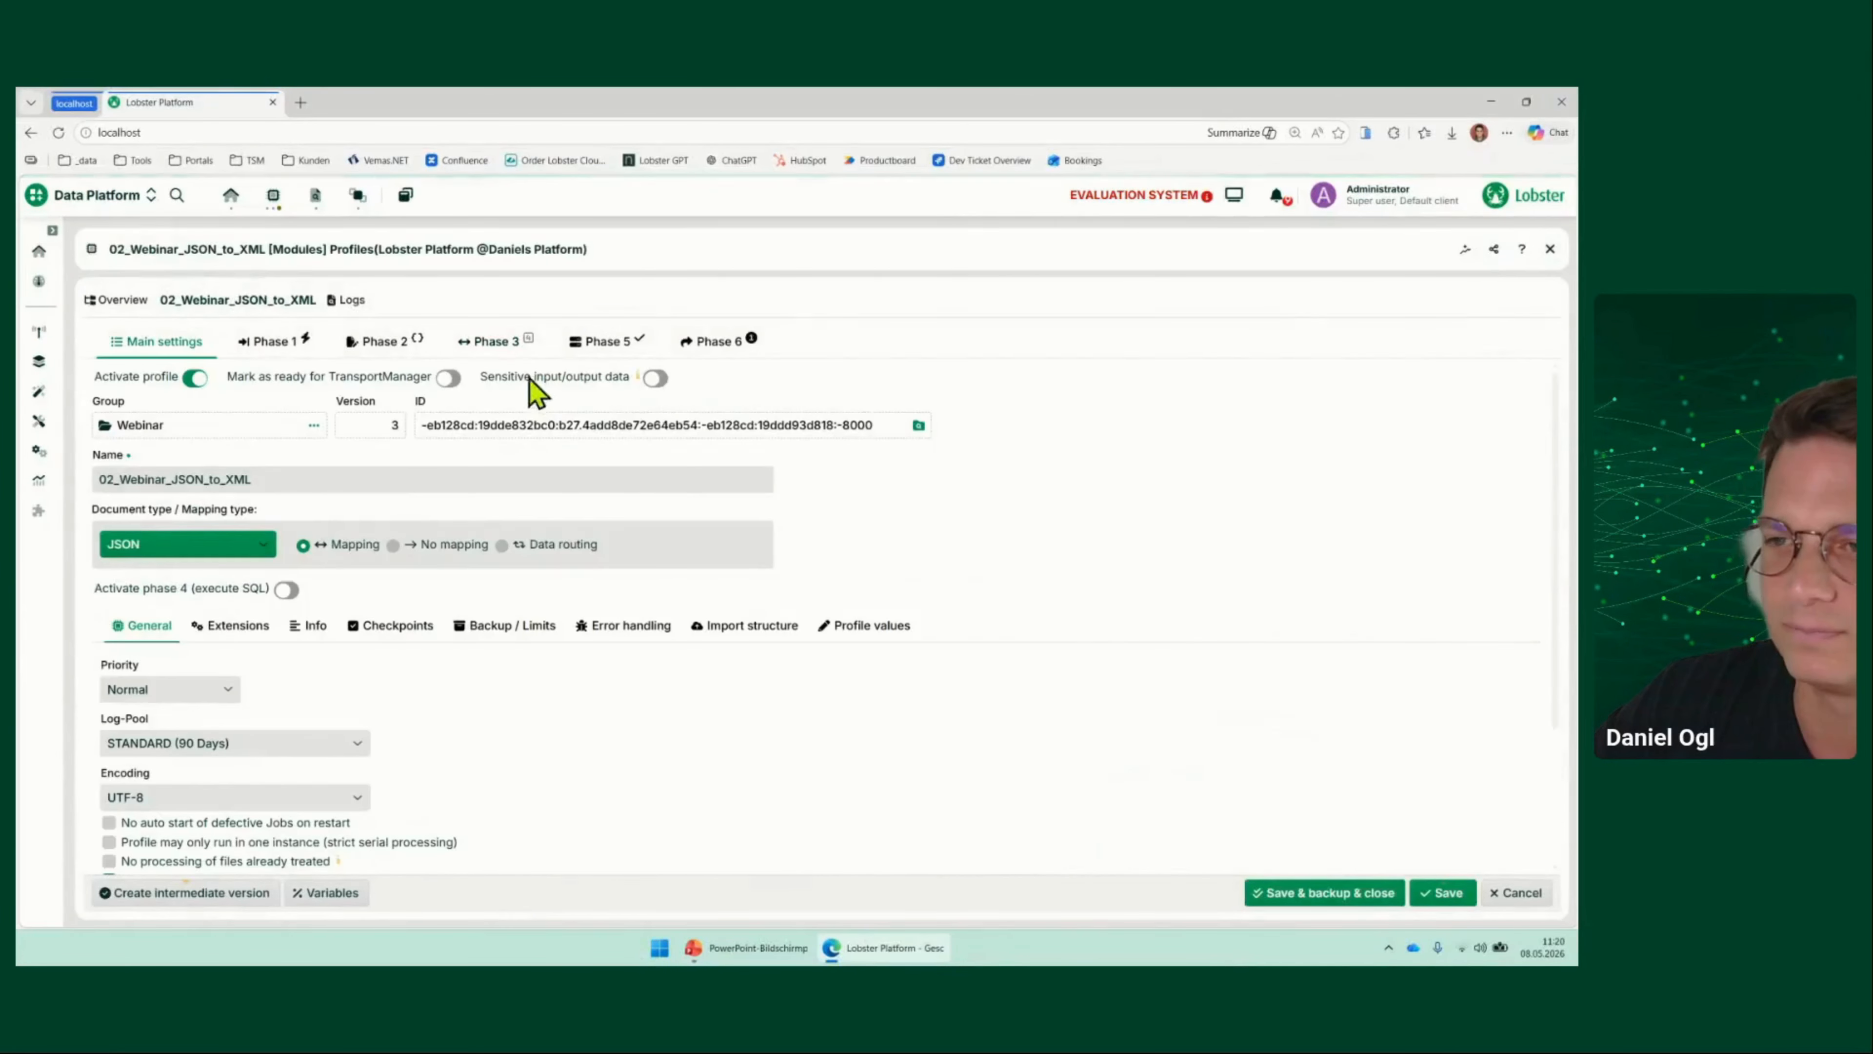
pyautogui.click(505, 347)
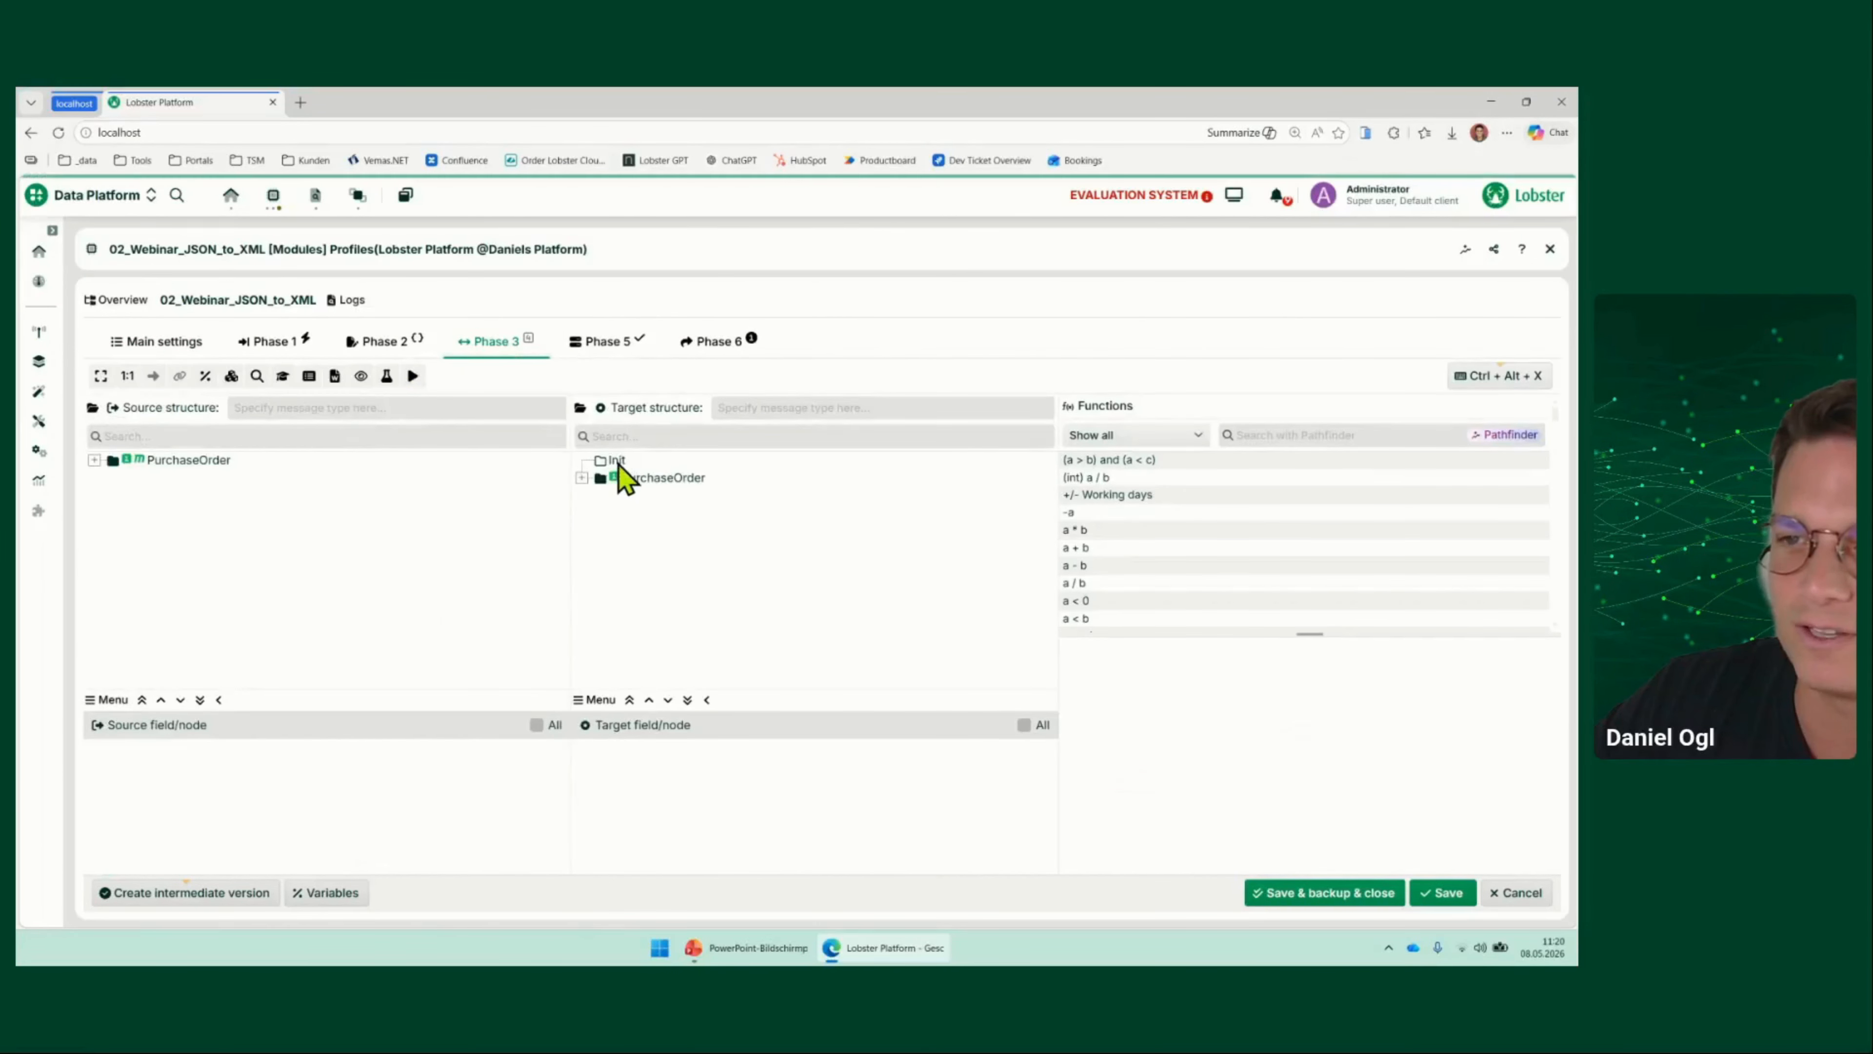
# Create a calculation field named dump_map inside the Init node of the target structure
pyautogui.rightClick(618, 464)
pyautogui.moveTo(783, 499)
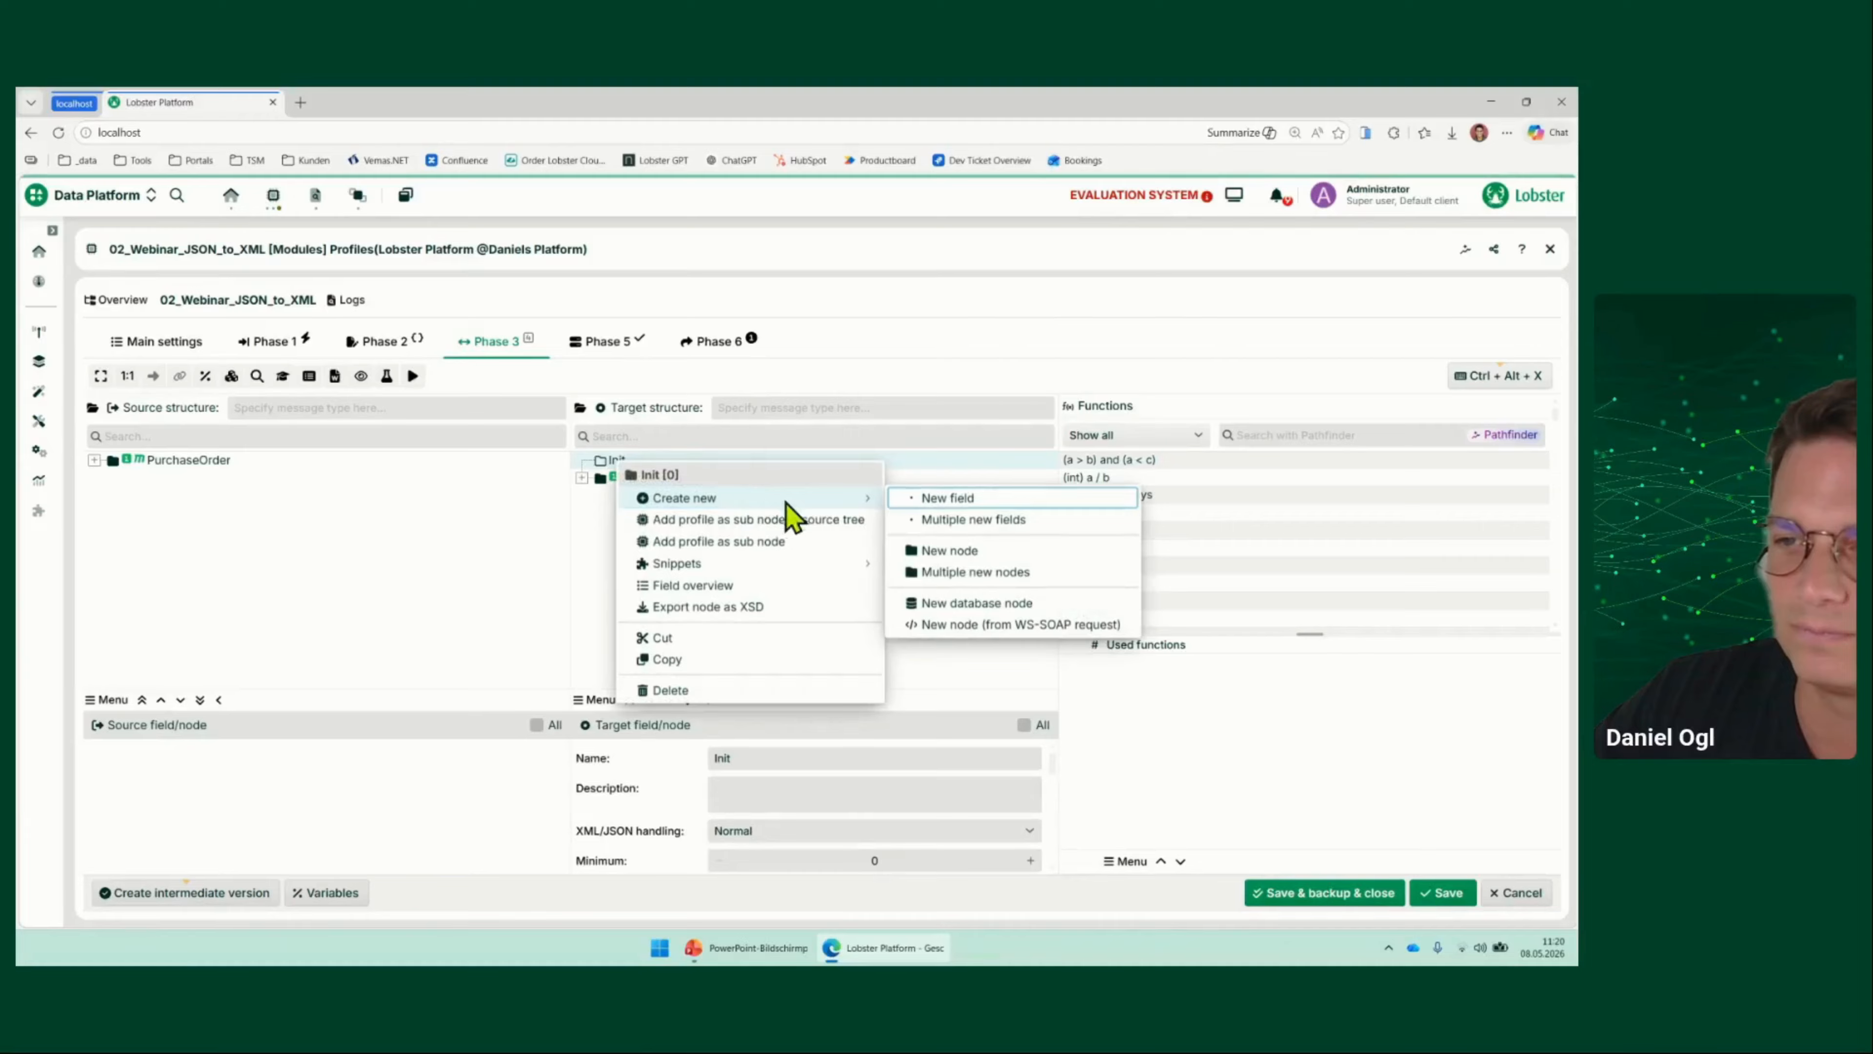
pyautogui.click(944, 499)
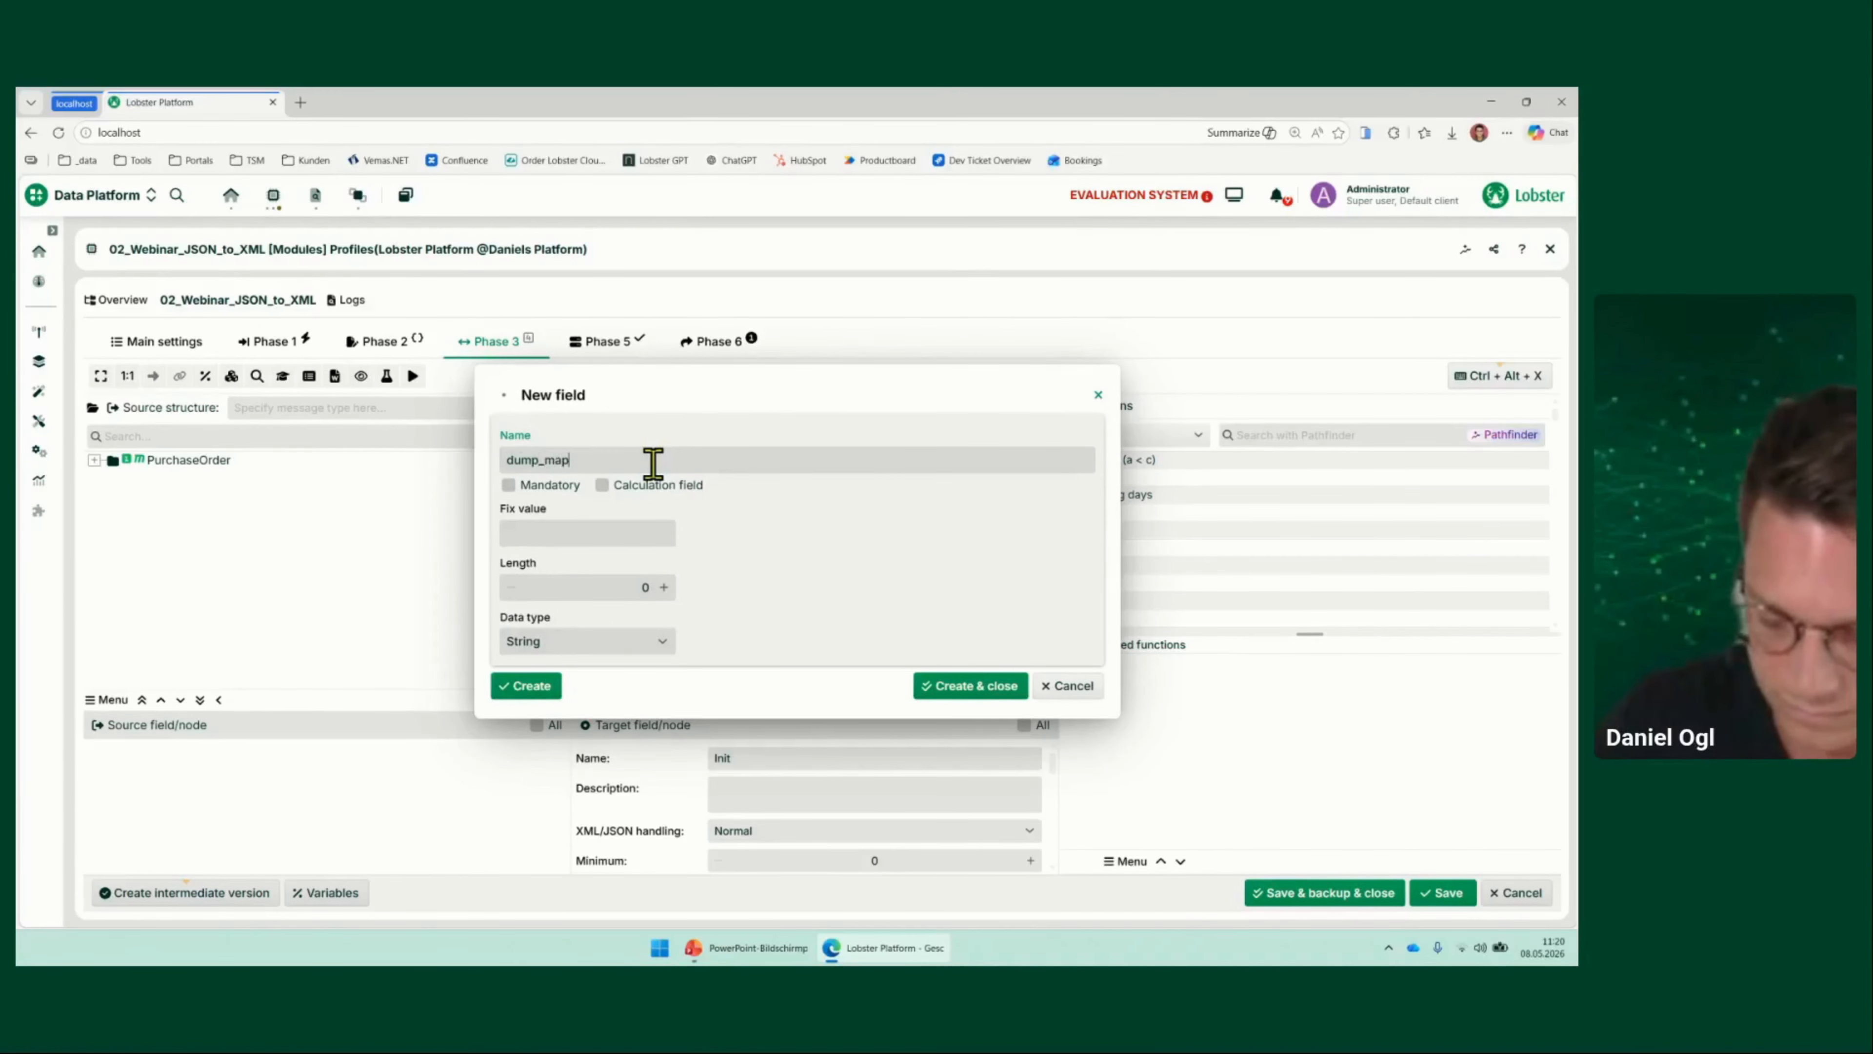
pyautogui.click(660, 487)
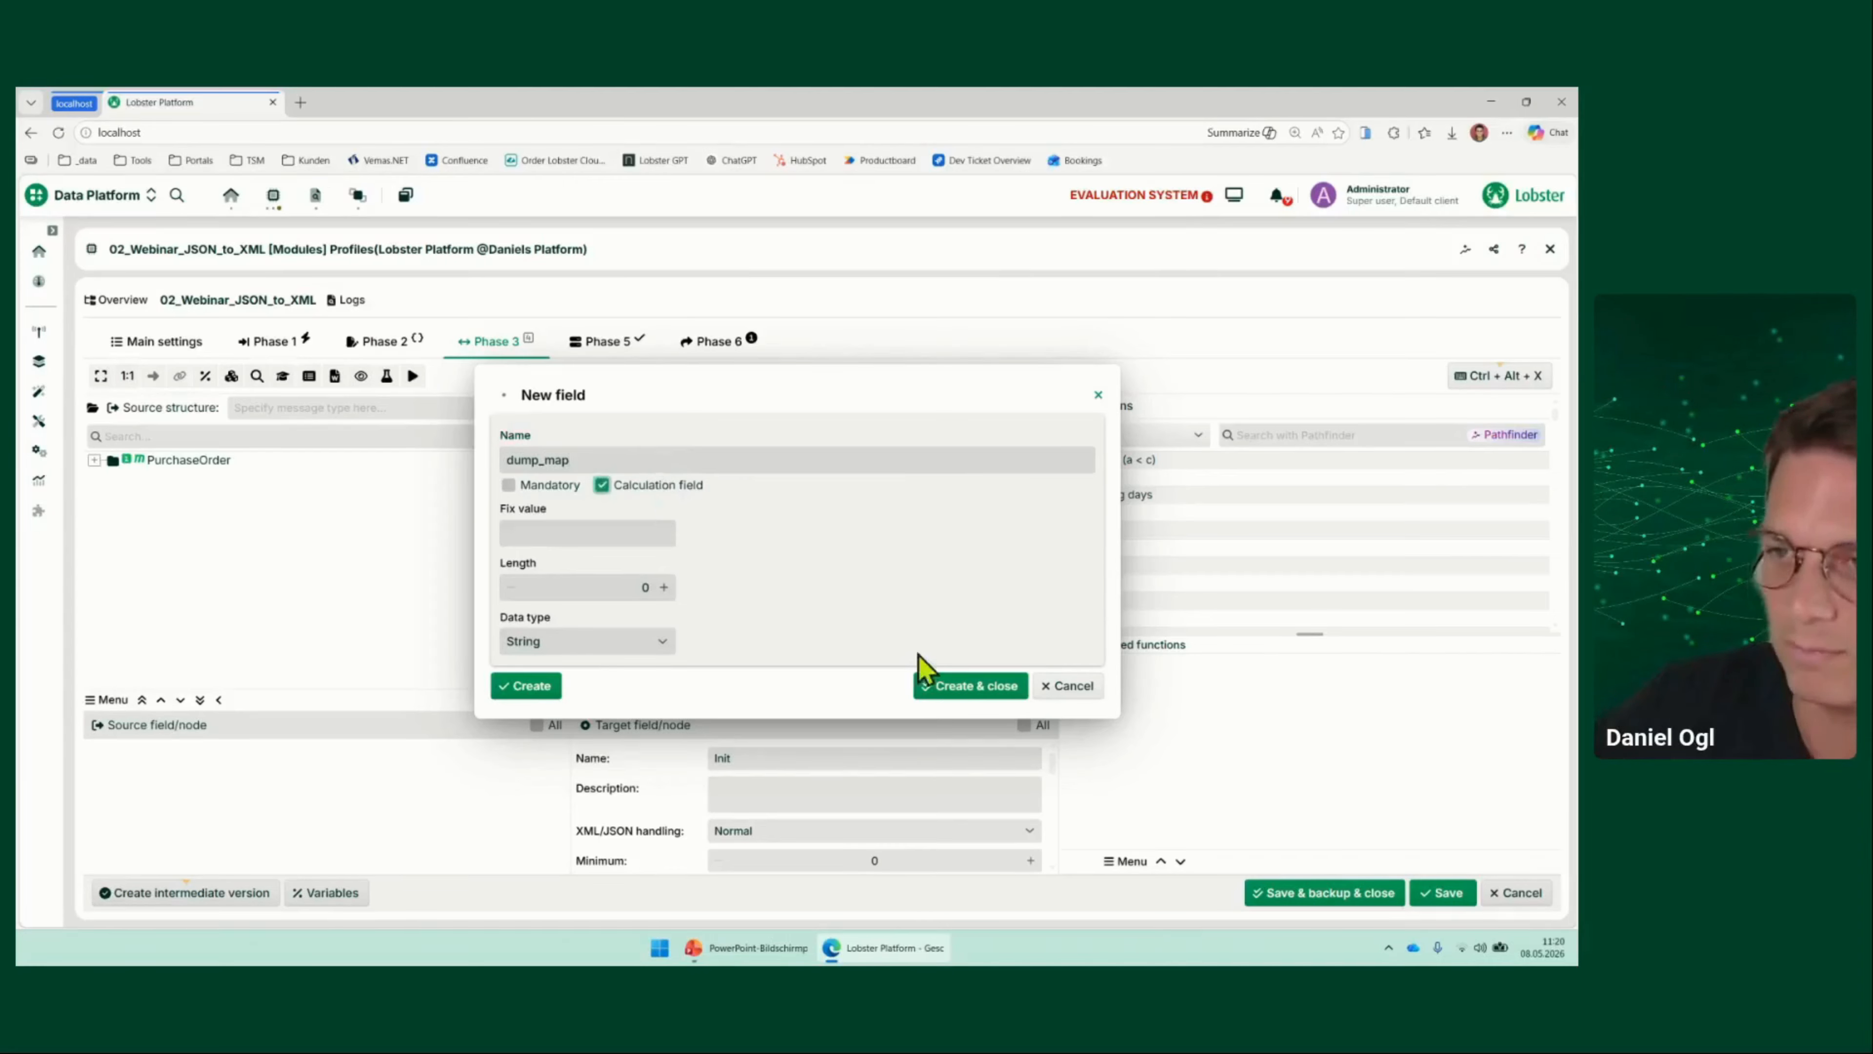
pyautogui.click(1003, 688)
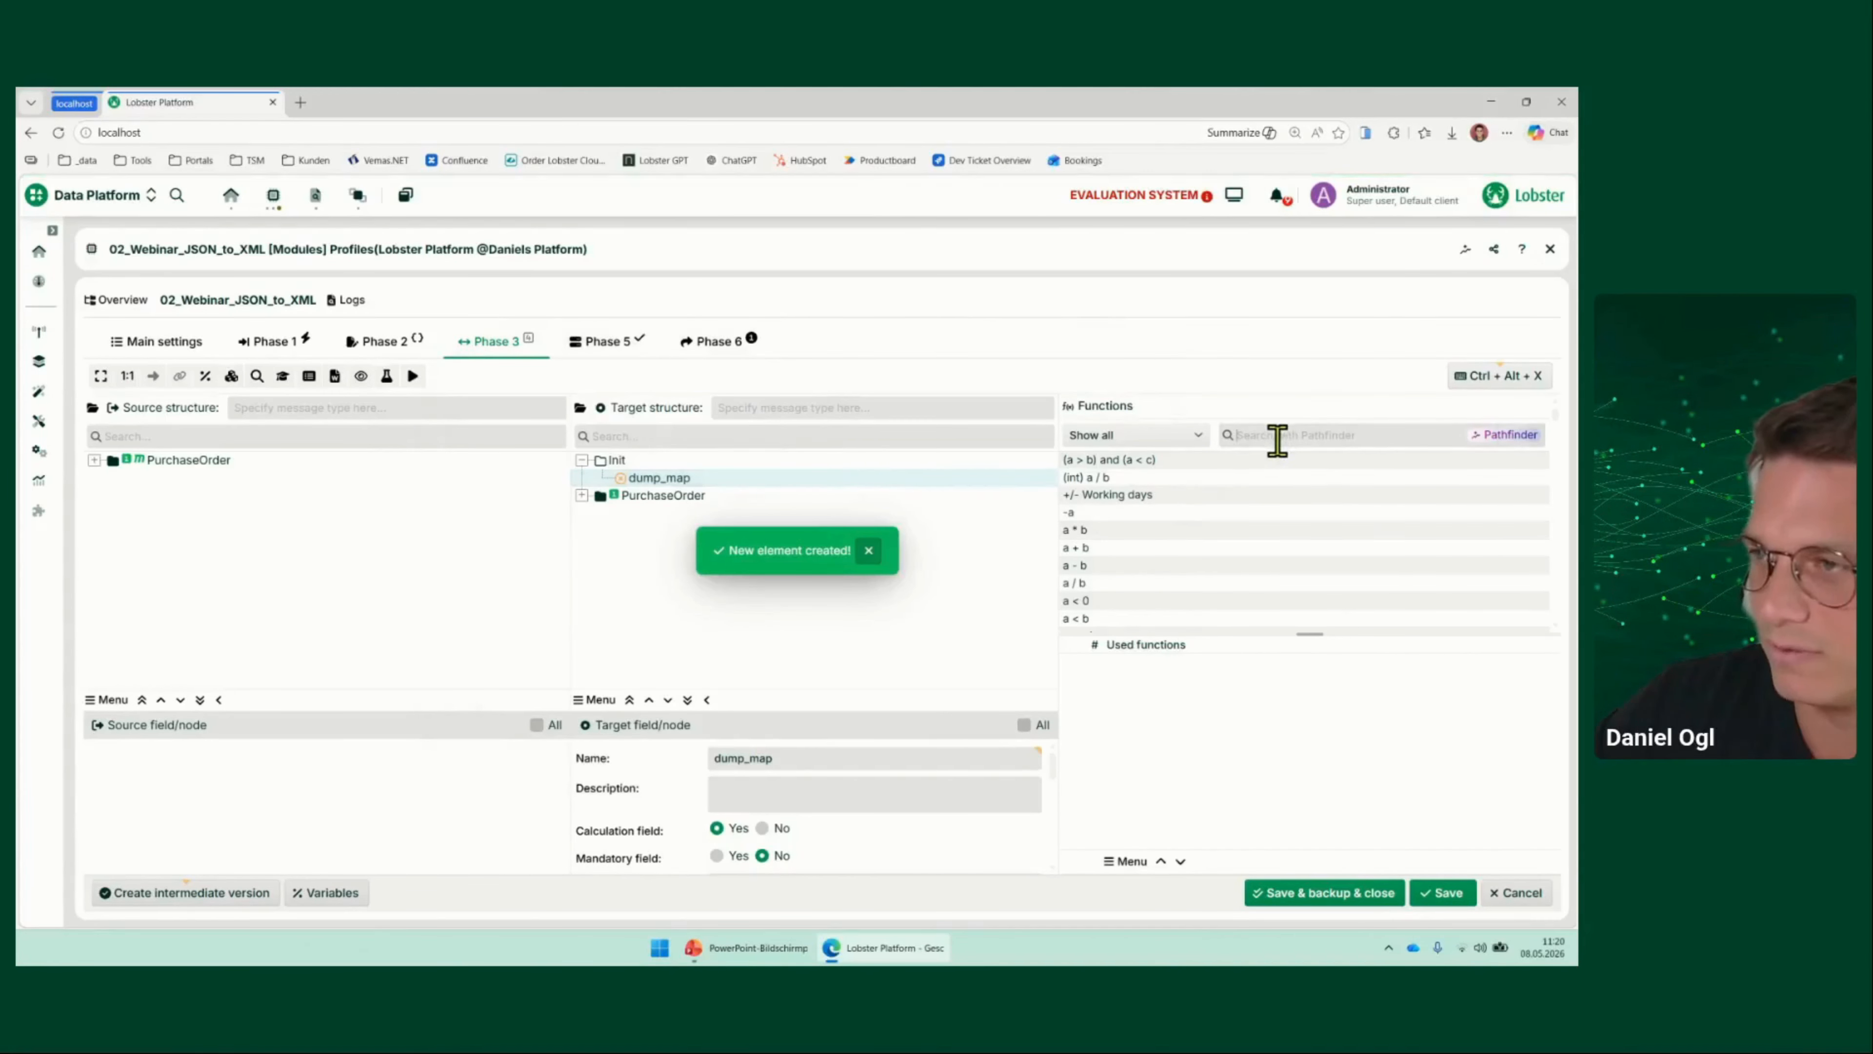
# Find the function dump map (a,b,c,d) and assign it to the dump_map field
pyautogui.click(1277, 435)
pyautogui.write('dump')
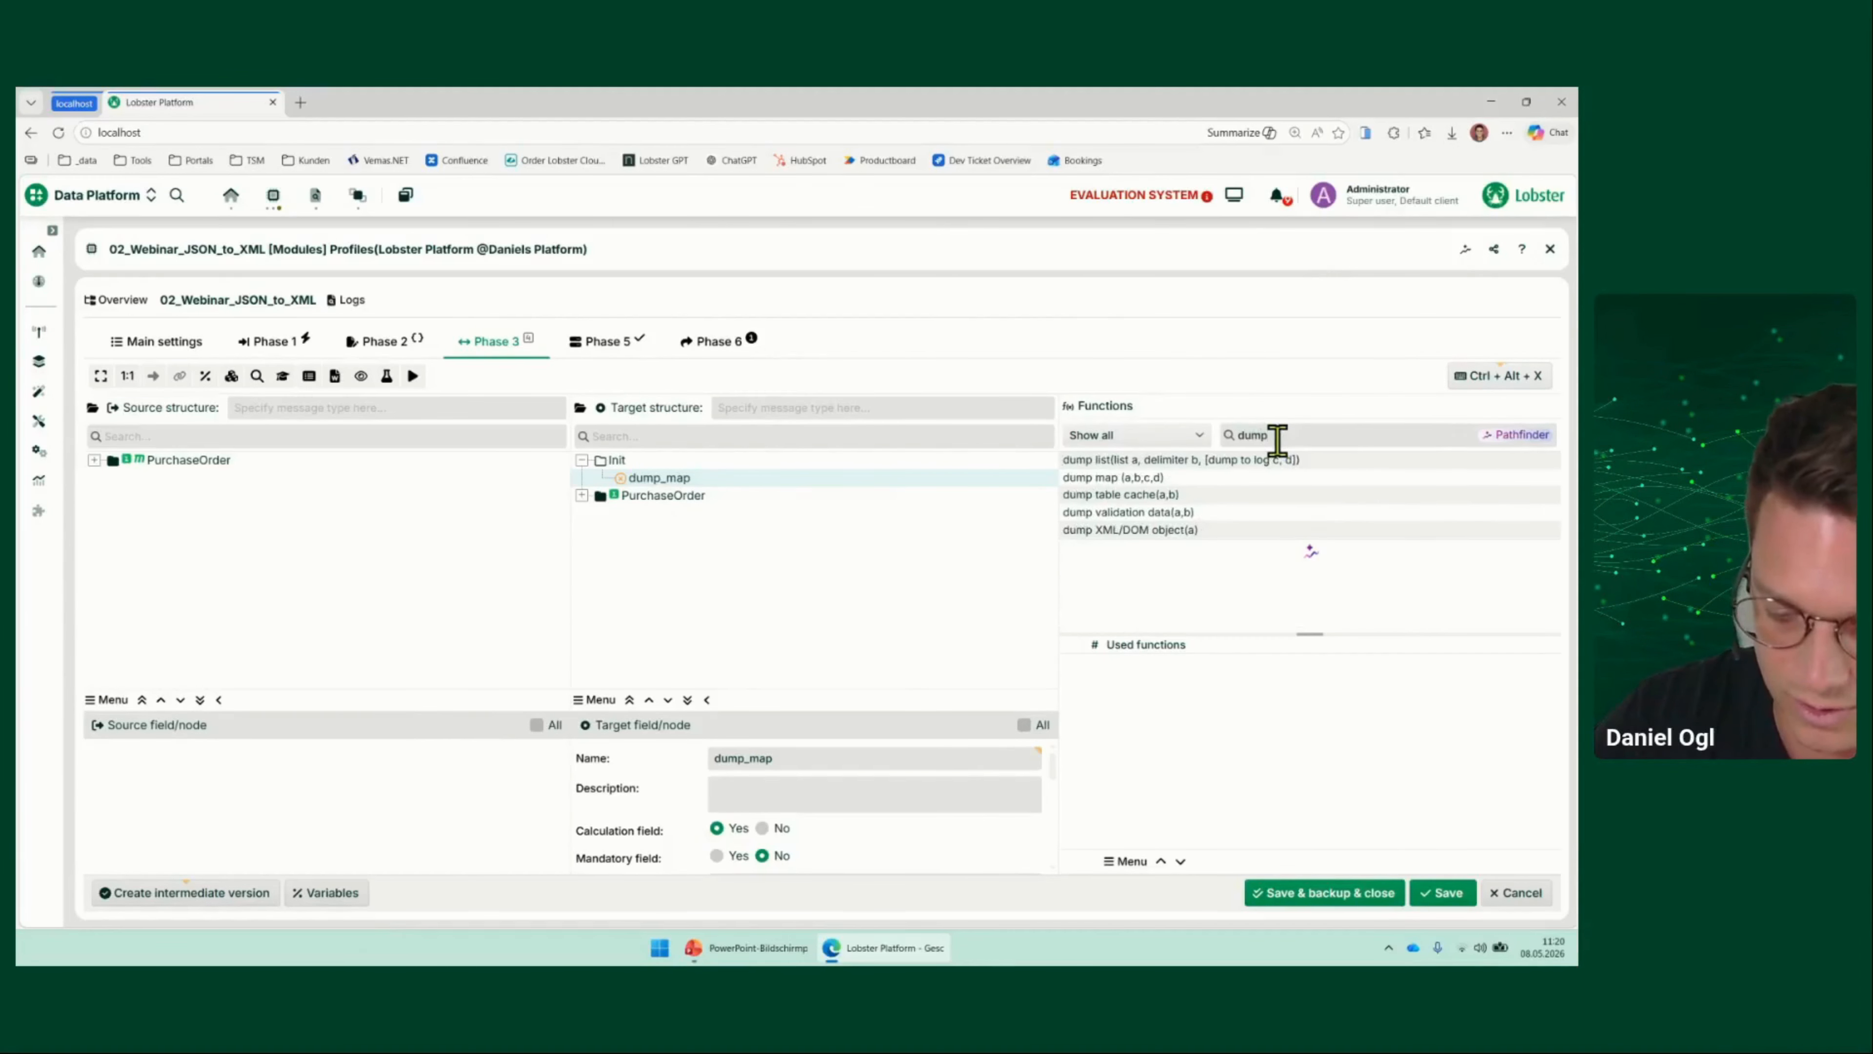
pyautogui.doubleClick(1149, 478)
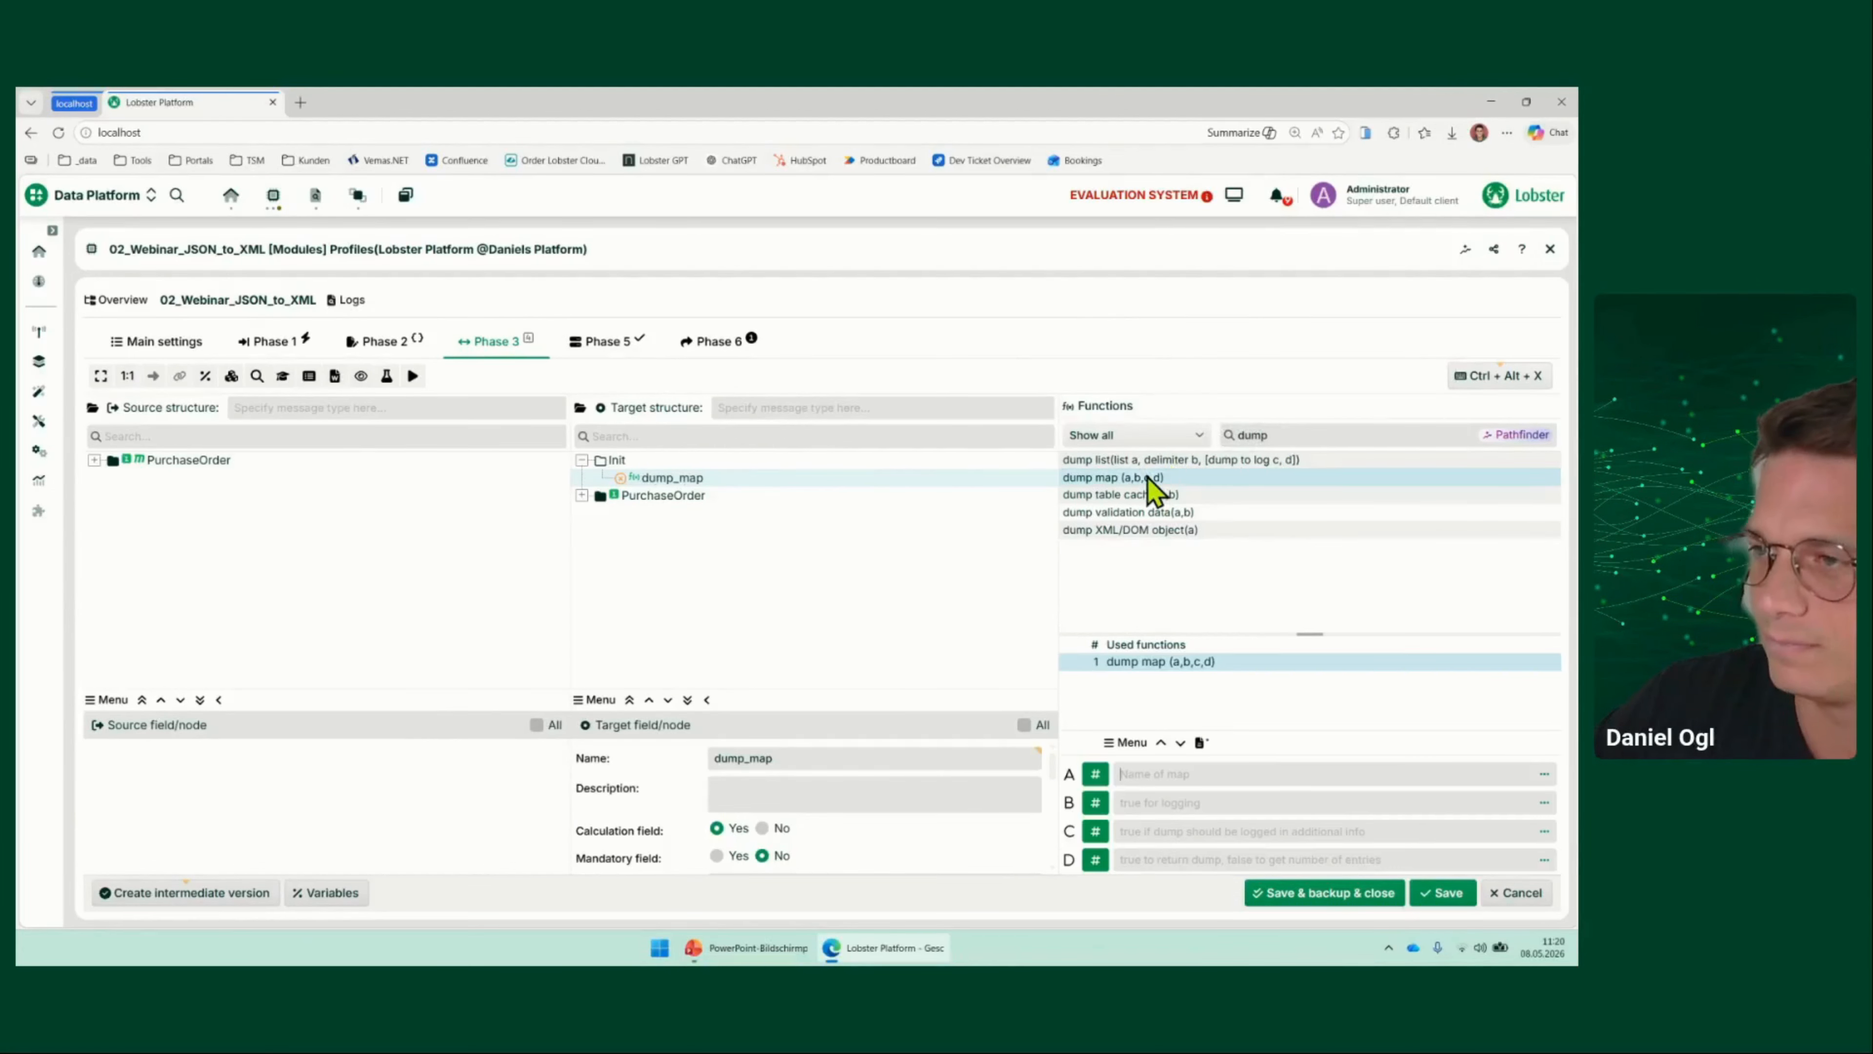
# Set the function's map name to autoserialize_map_currencies, set logging and additional info logging to true, and save the profile
pyautogui.write('autoserialize_map_currencies')
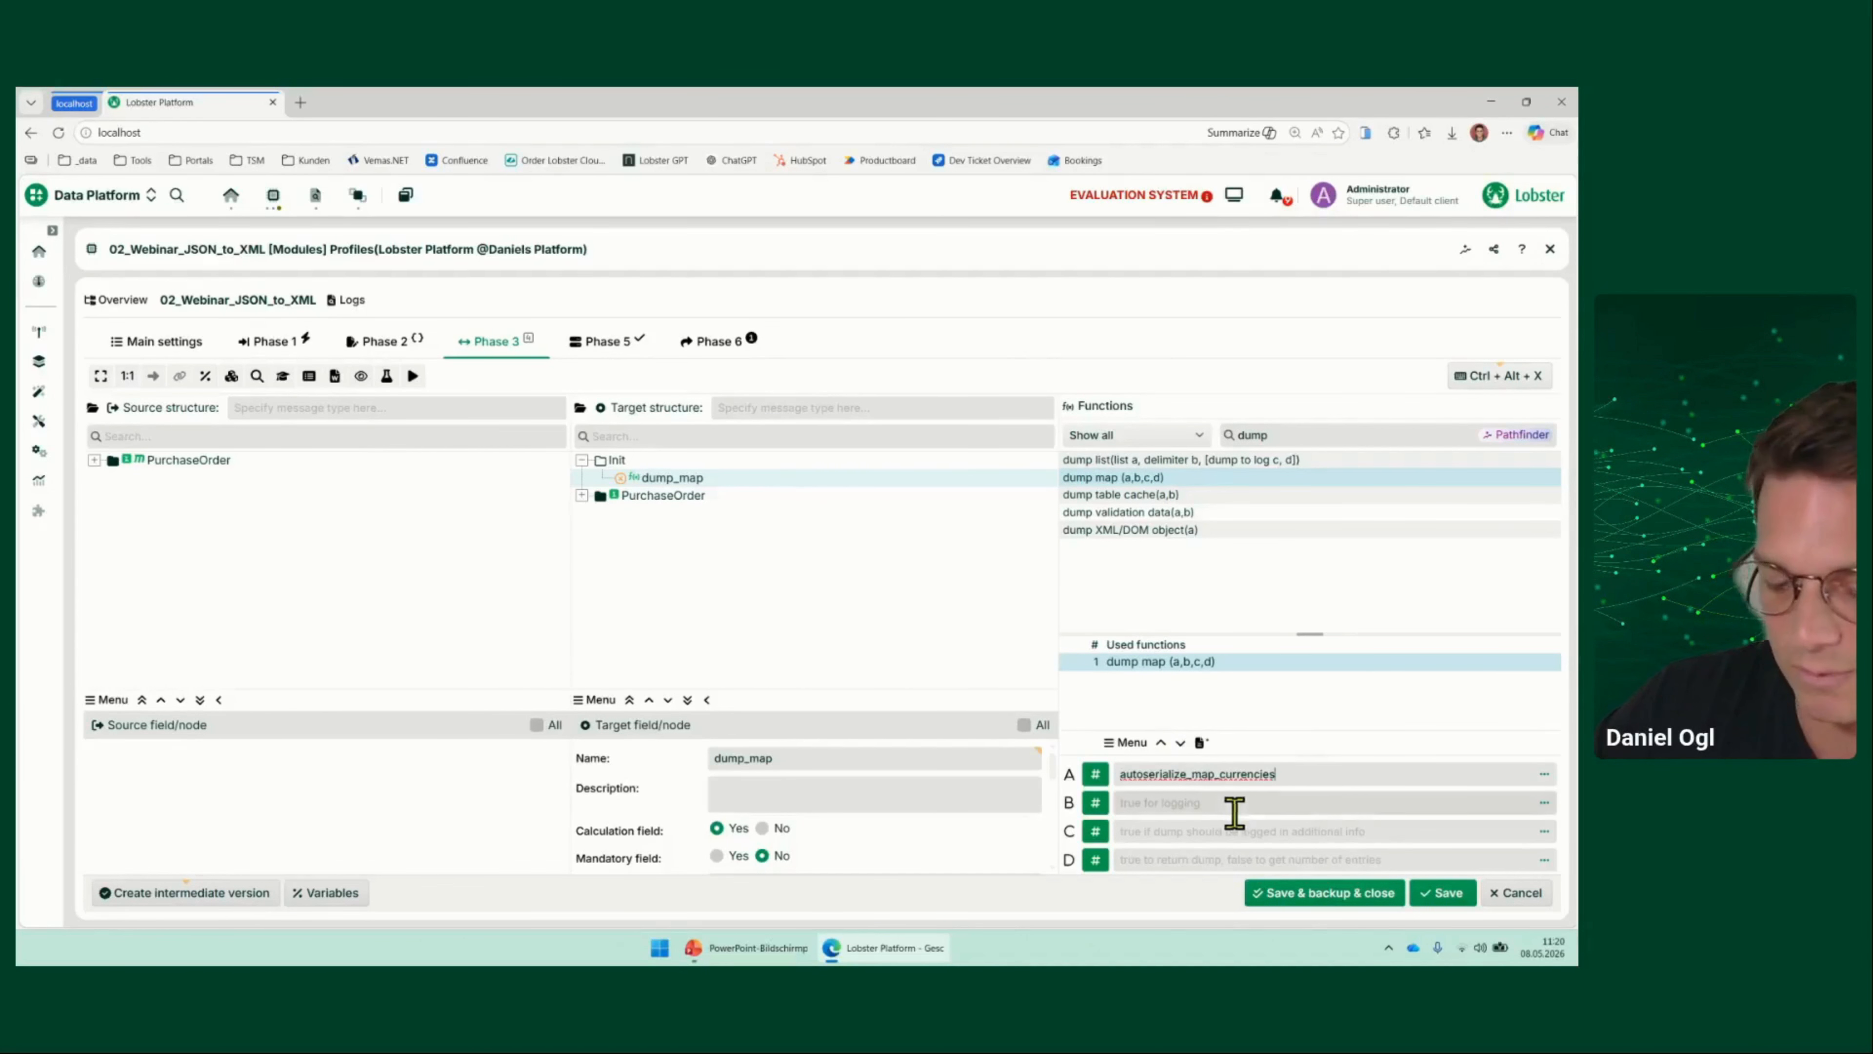
pyautogui.click(1231, 808)
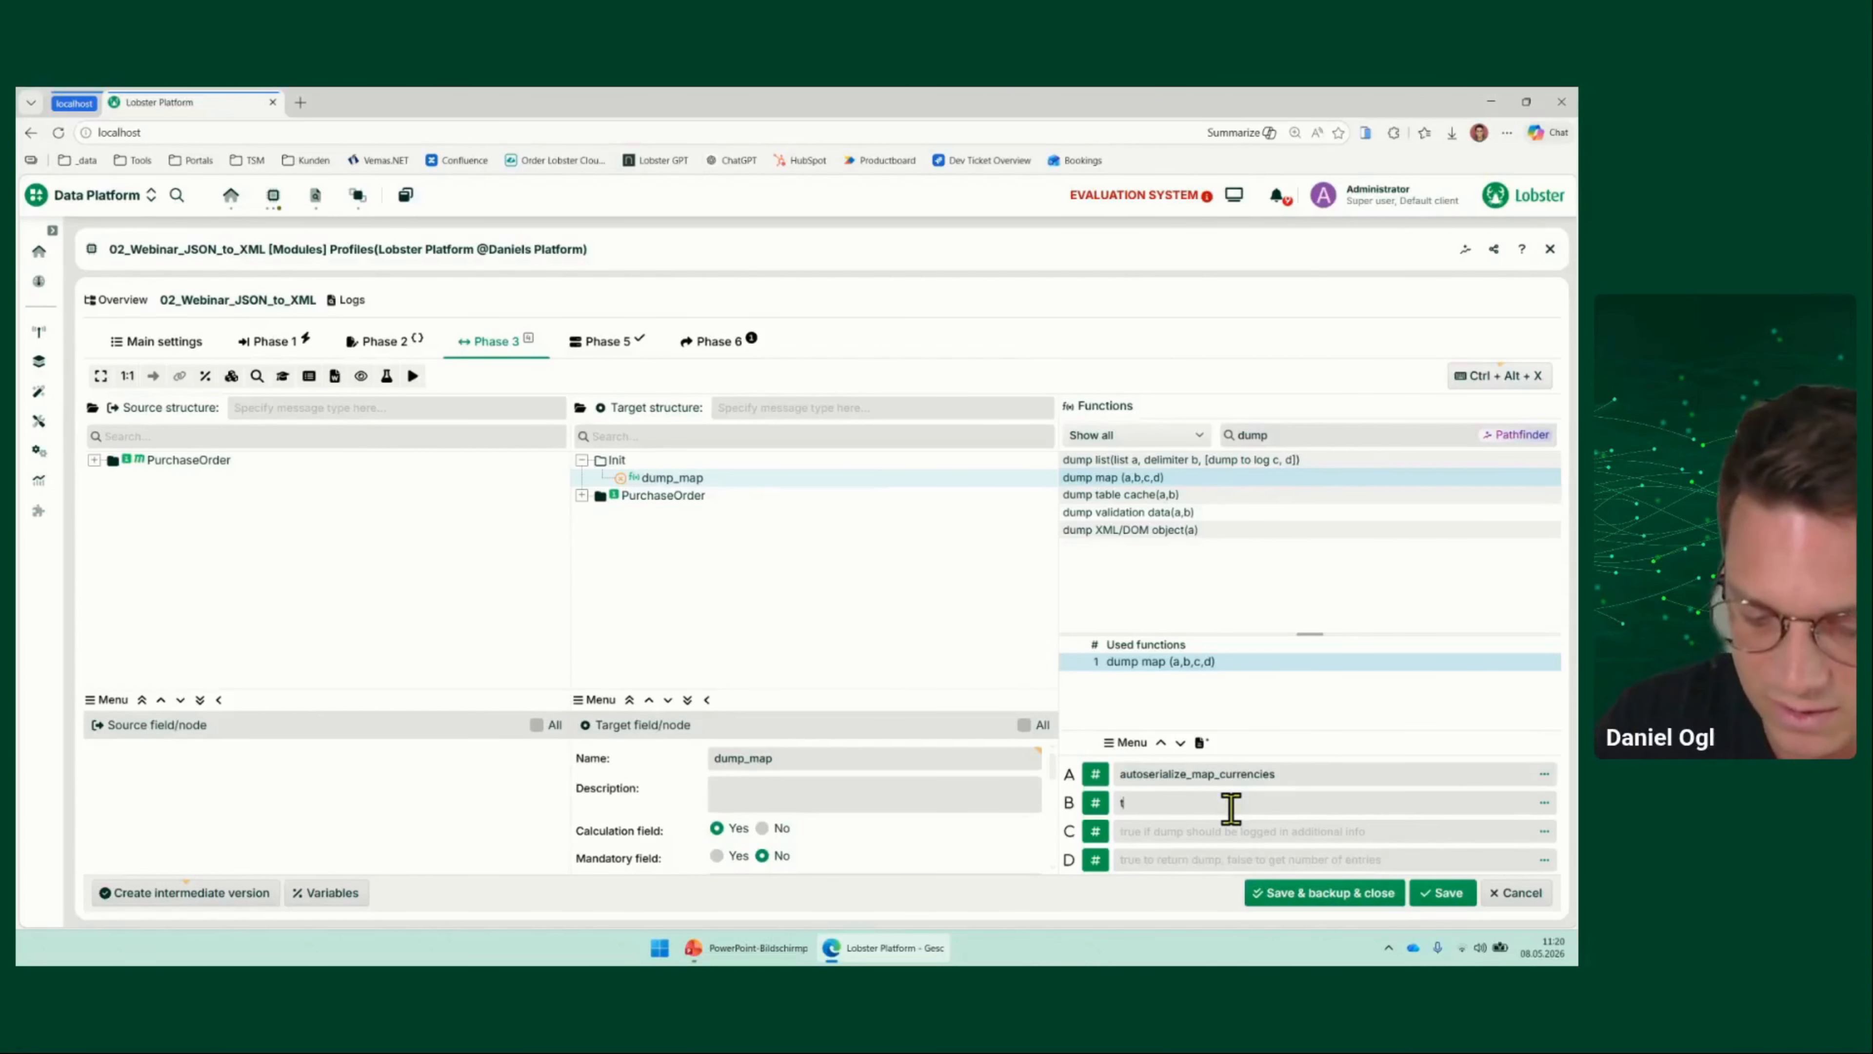
pyautogui.write('true')
pyautogui.press('Tab')
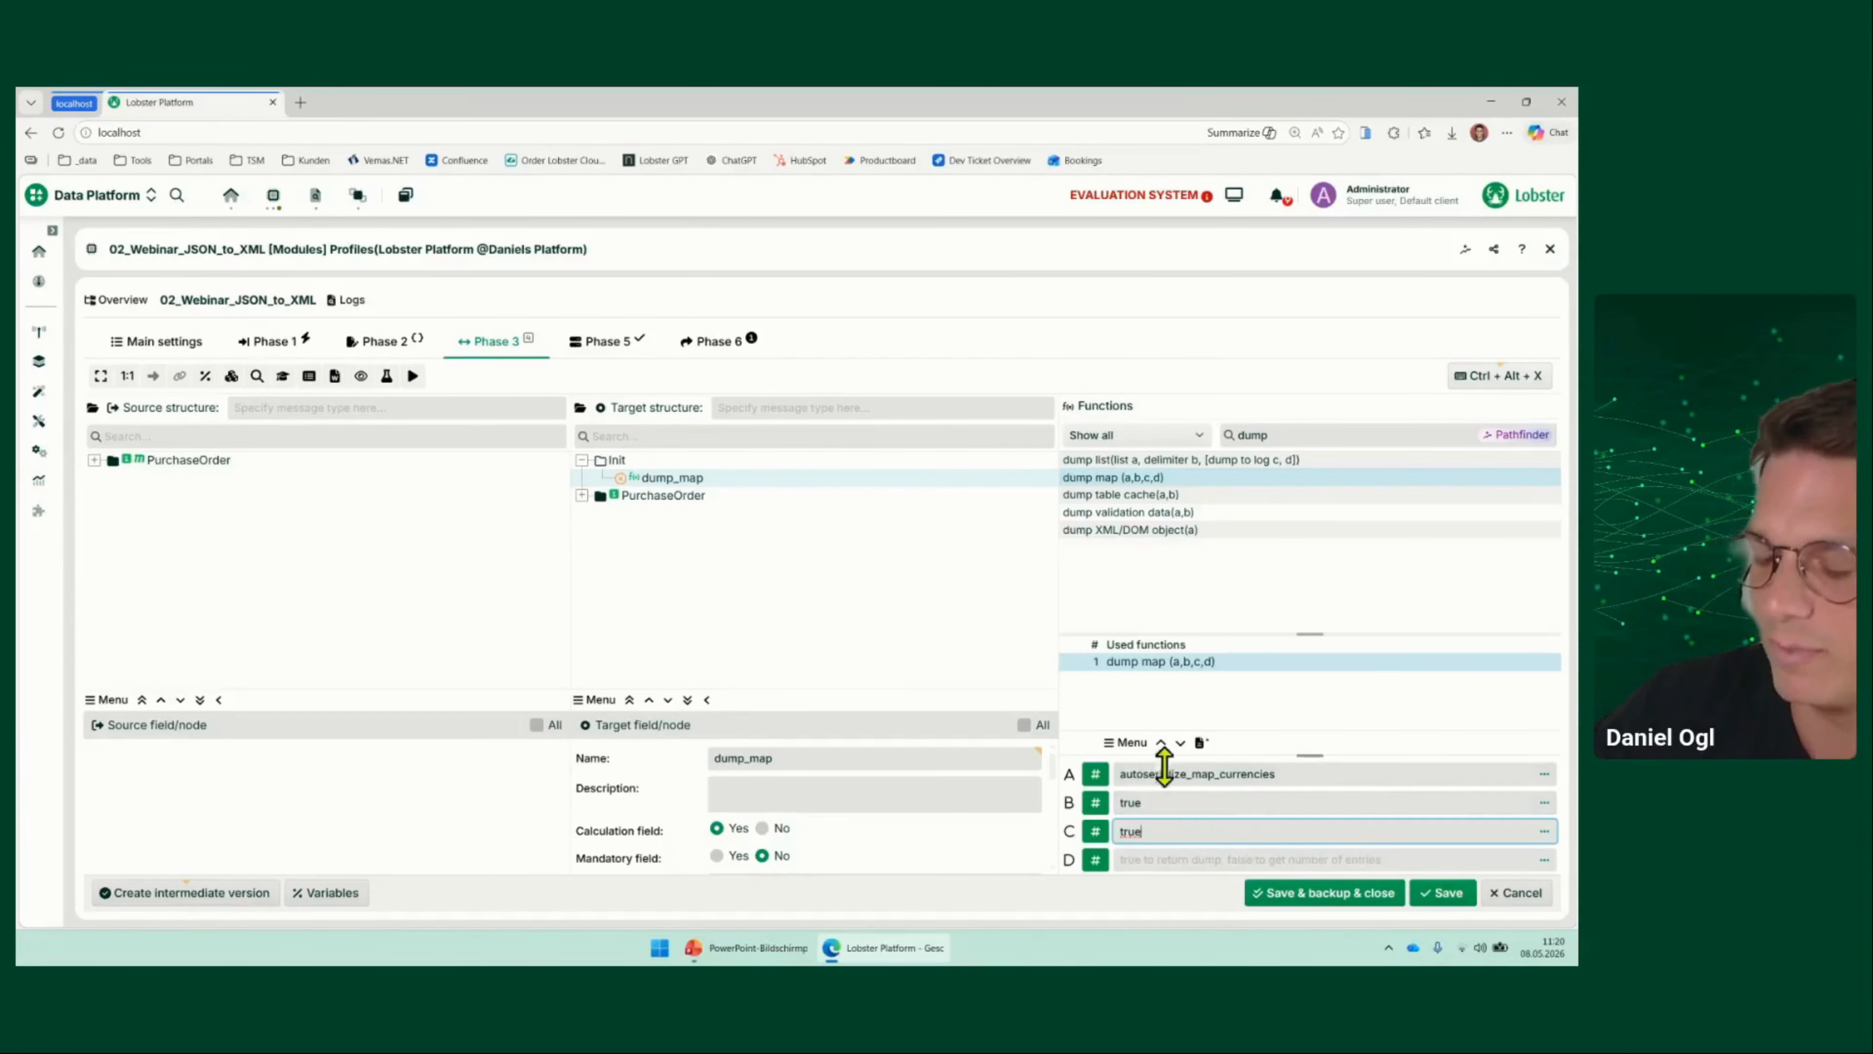
pyautogui.click(1422, 895)
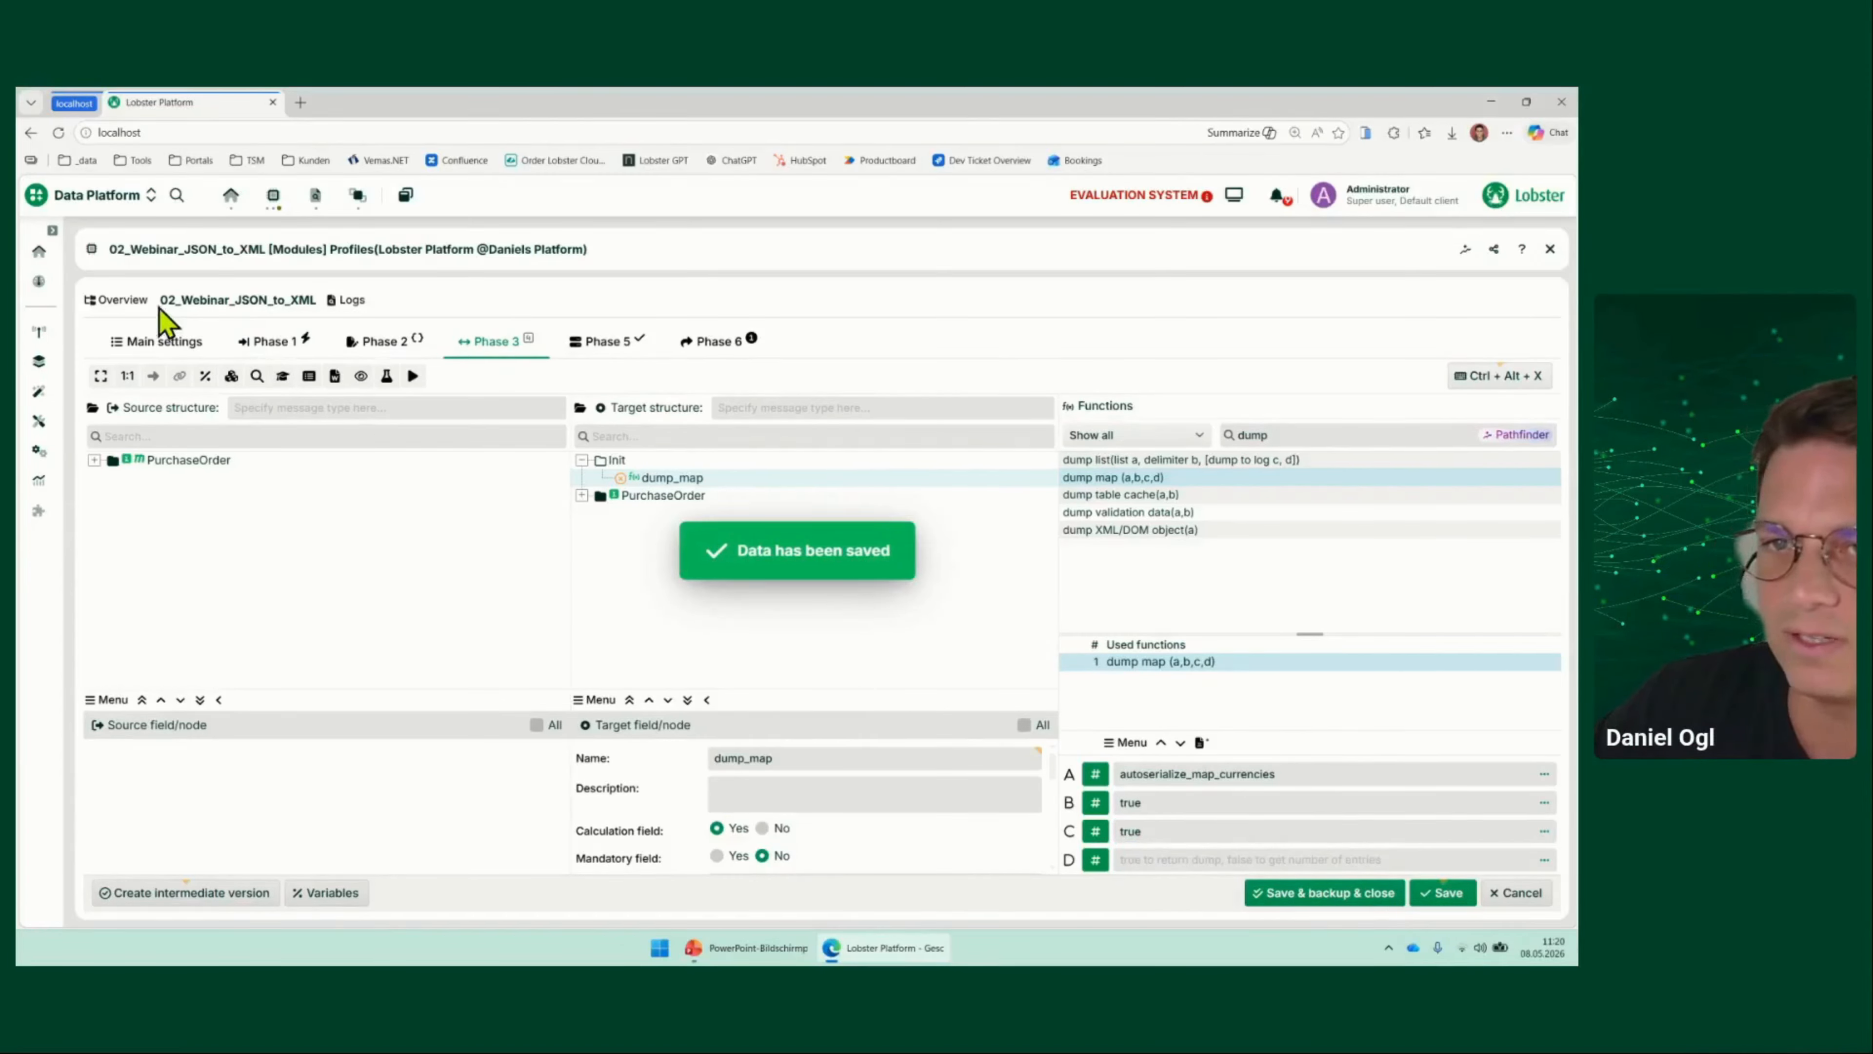
# Reopen the Phase 3 mapping of 01_Webinar_CSV_to_JSON, expand the add_to_map_currencies node under Init and save the profile
pyautogui.click(124, 301)
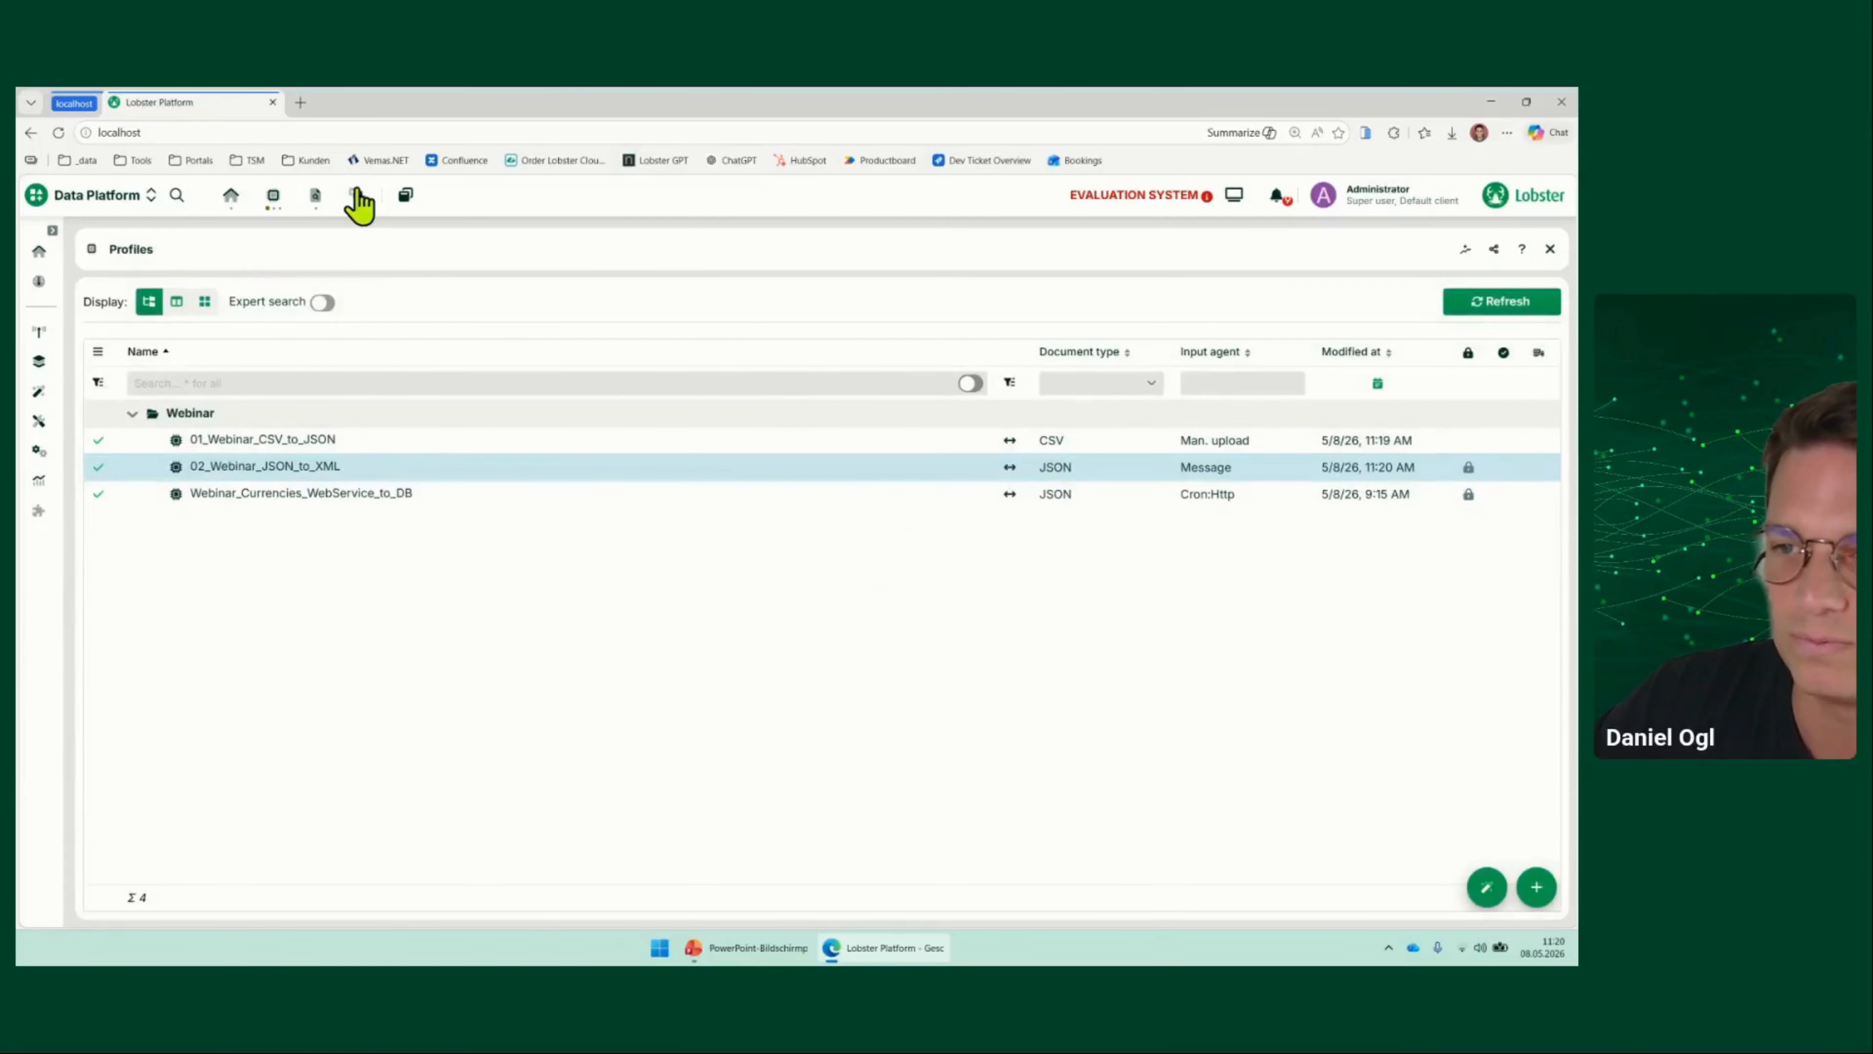
pyautogui.click(274, 196)
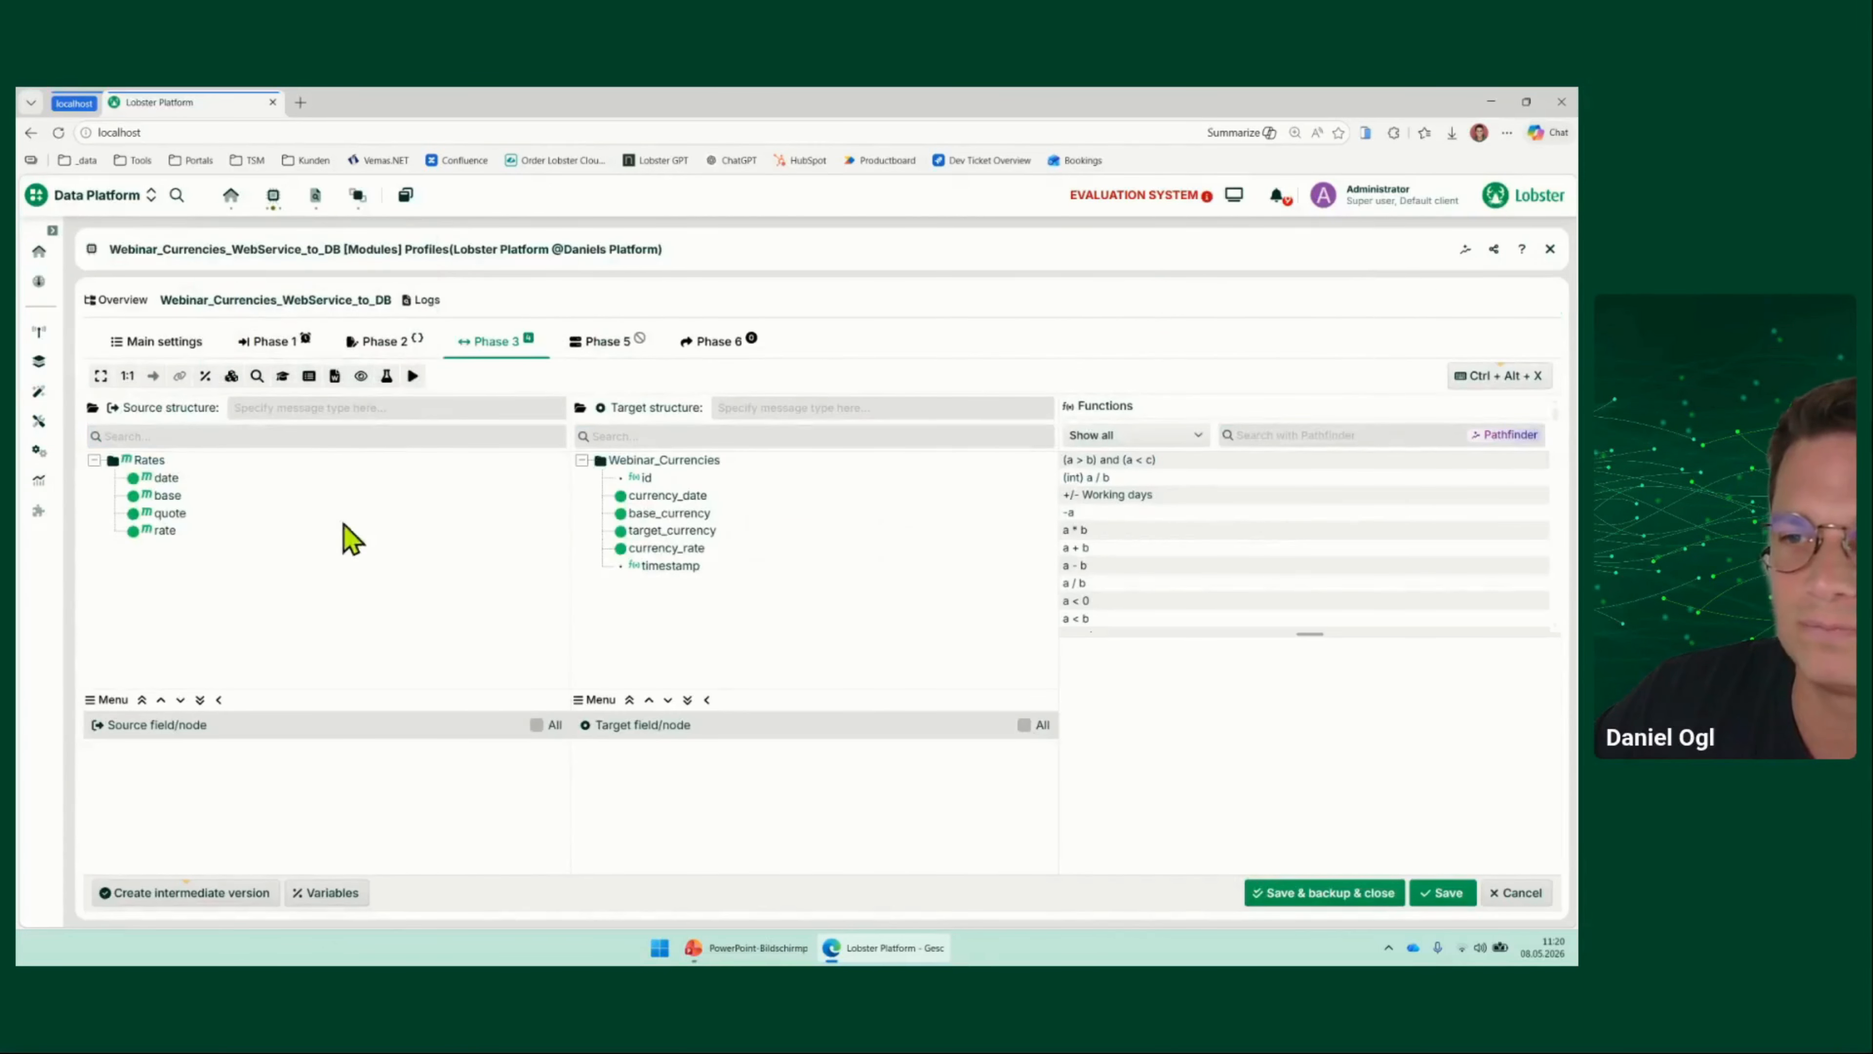
pyautogui.moveTo(278, 210)
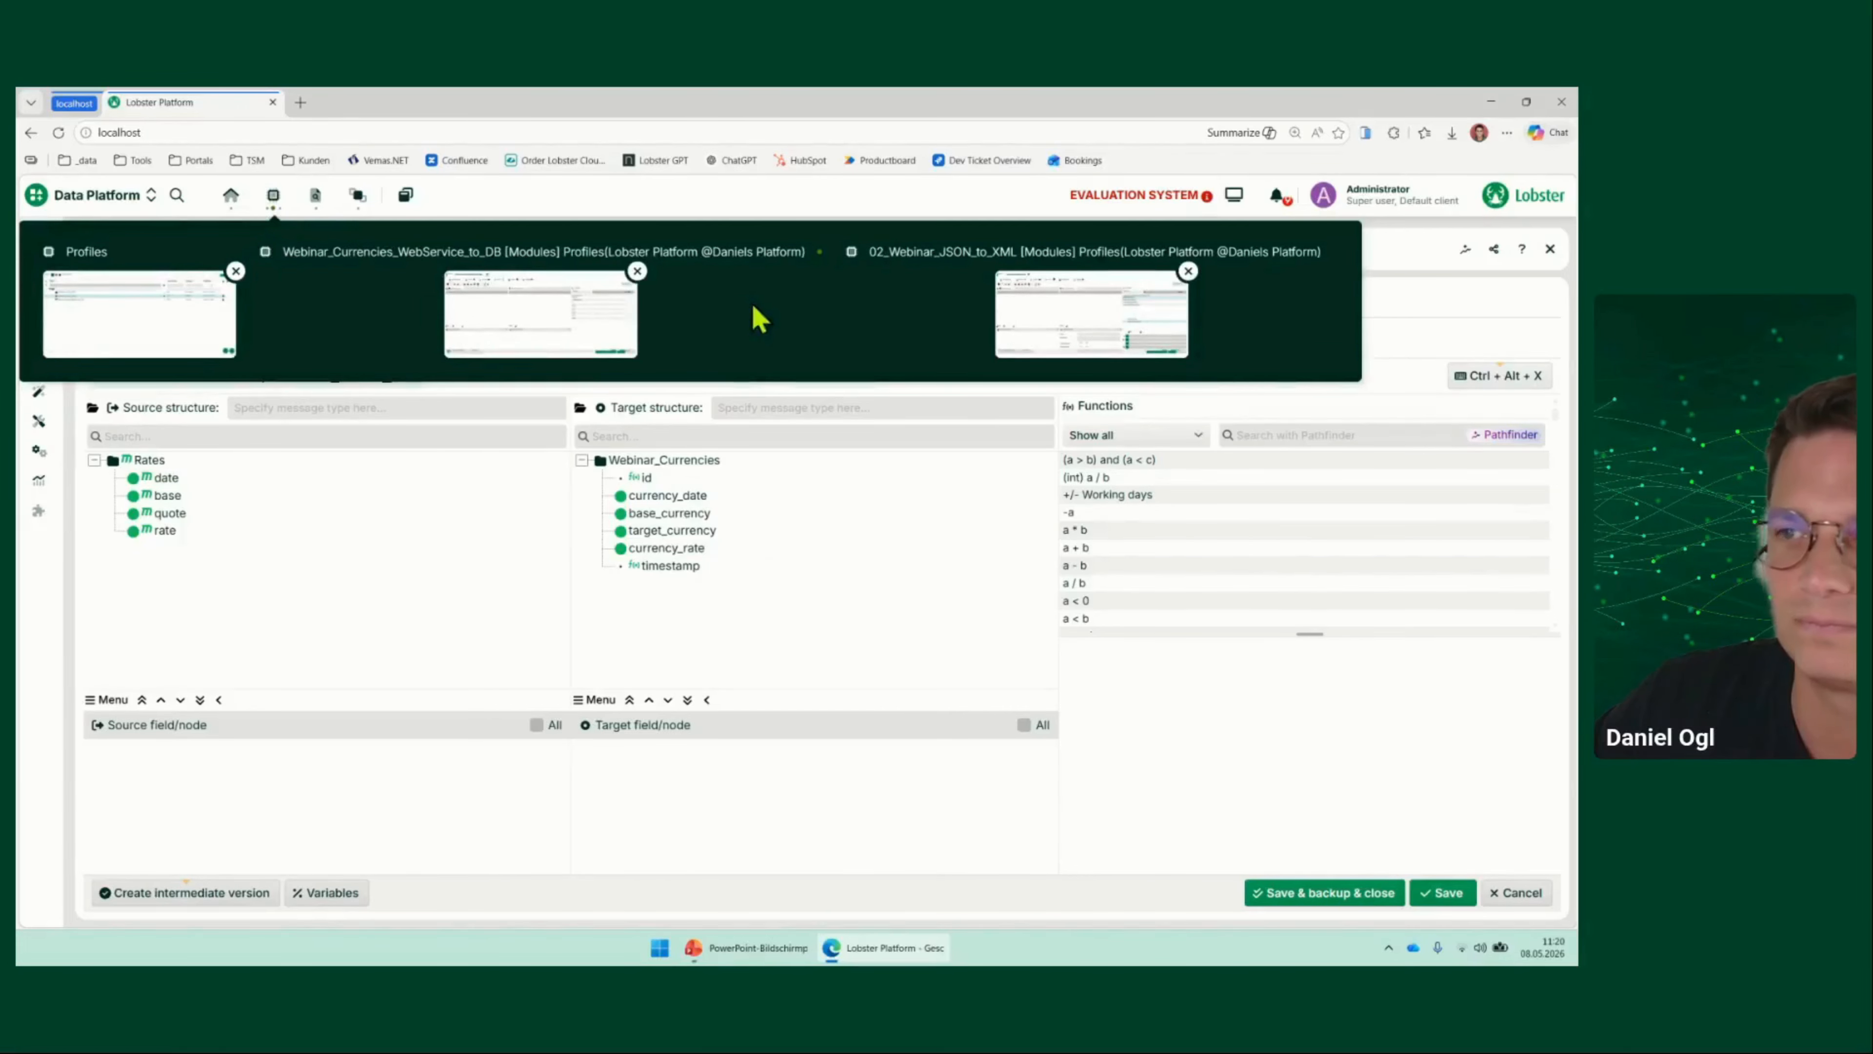
pyautogui.click(183, 335)
pyautogui.doubleClick(245, 444)
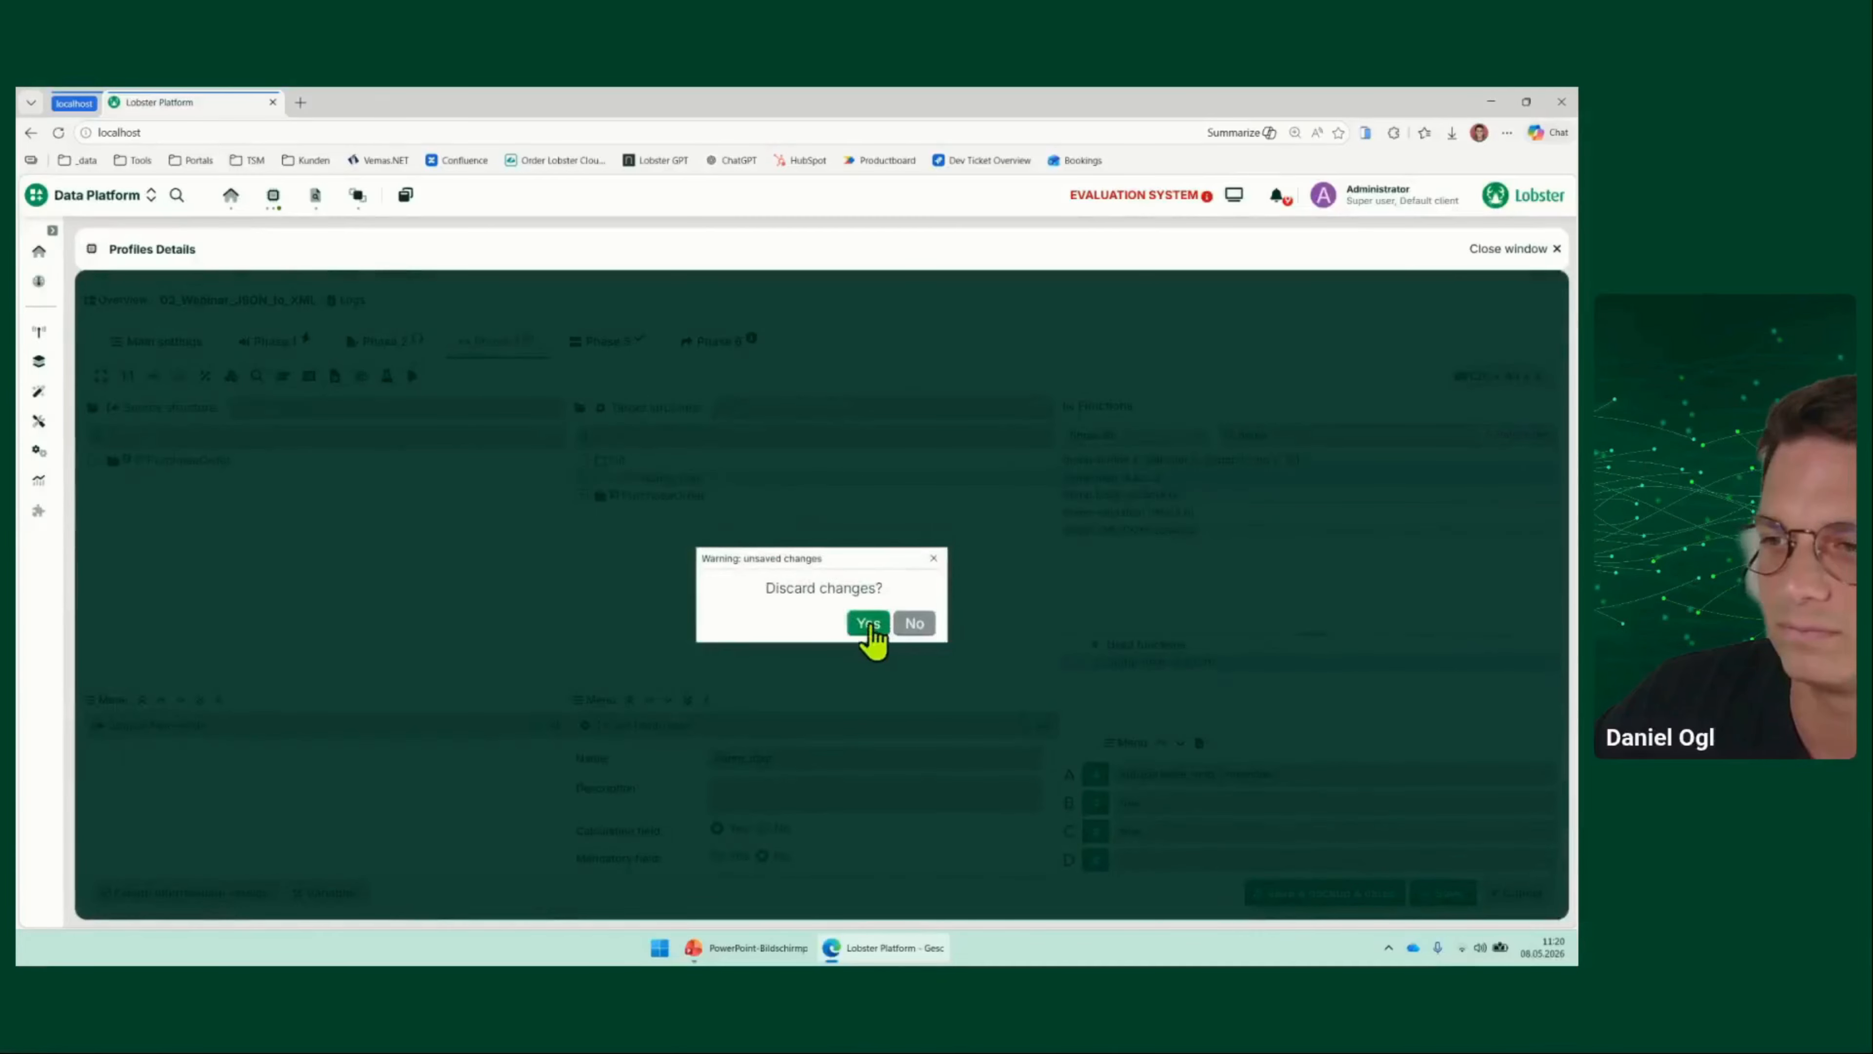
pyautogui.click(869, 624)
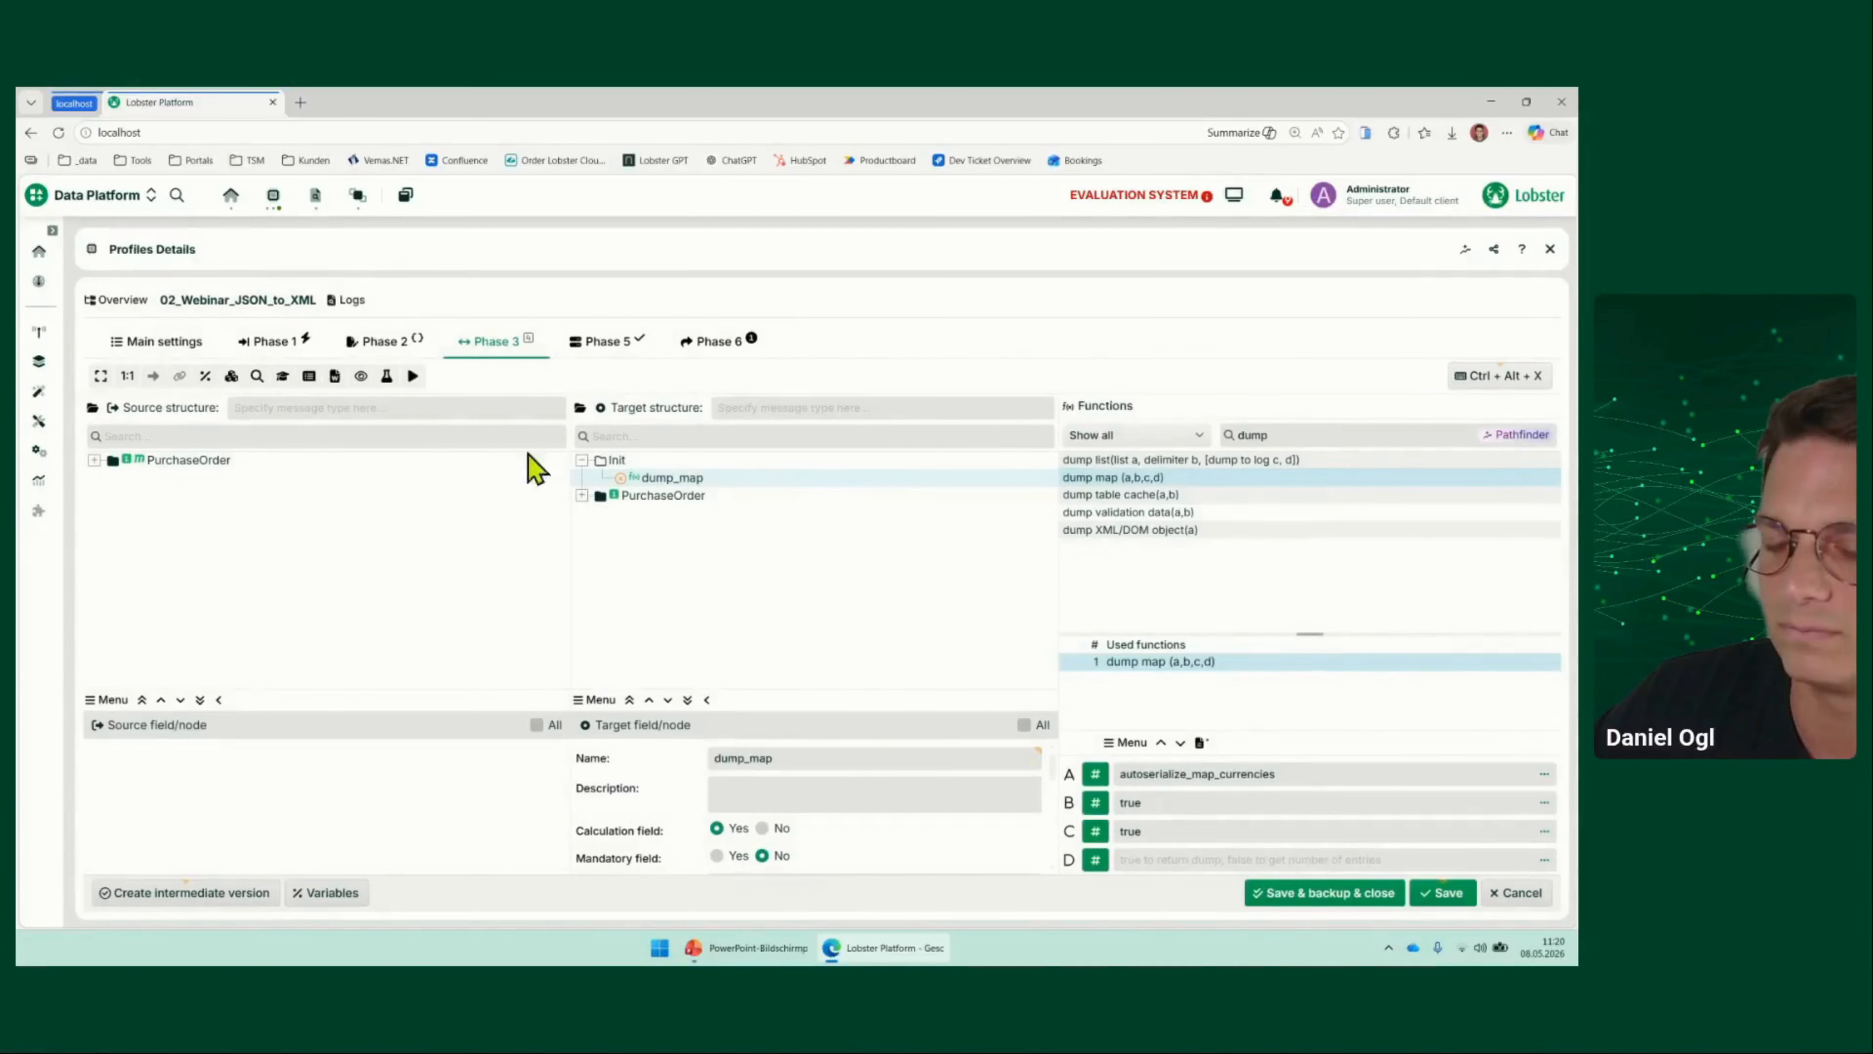
pyautogui.click(487, 341)
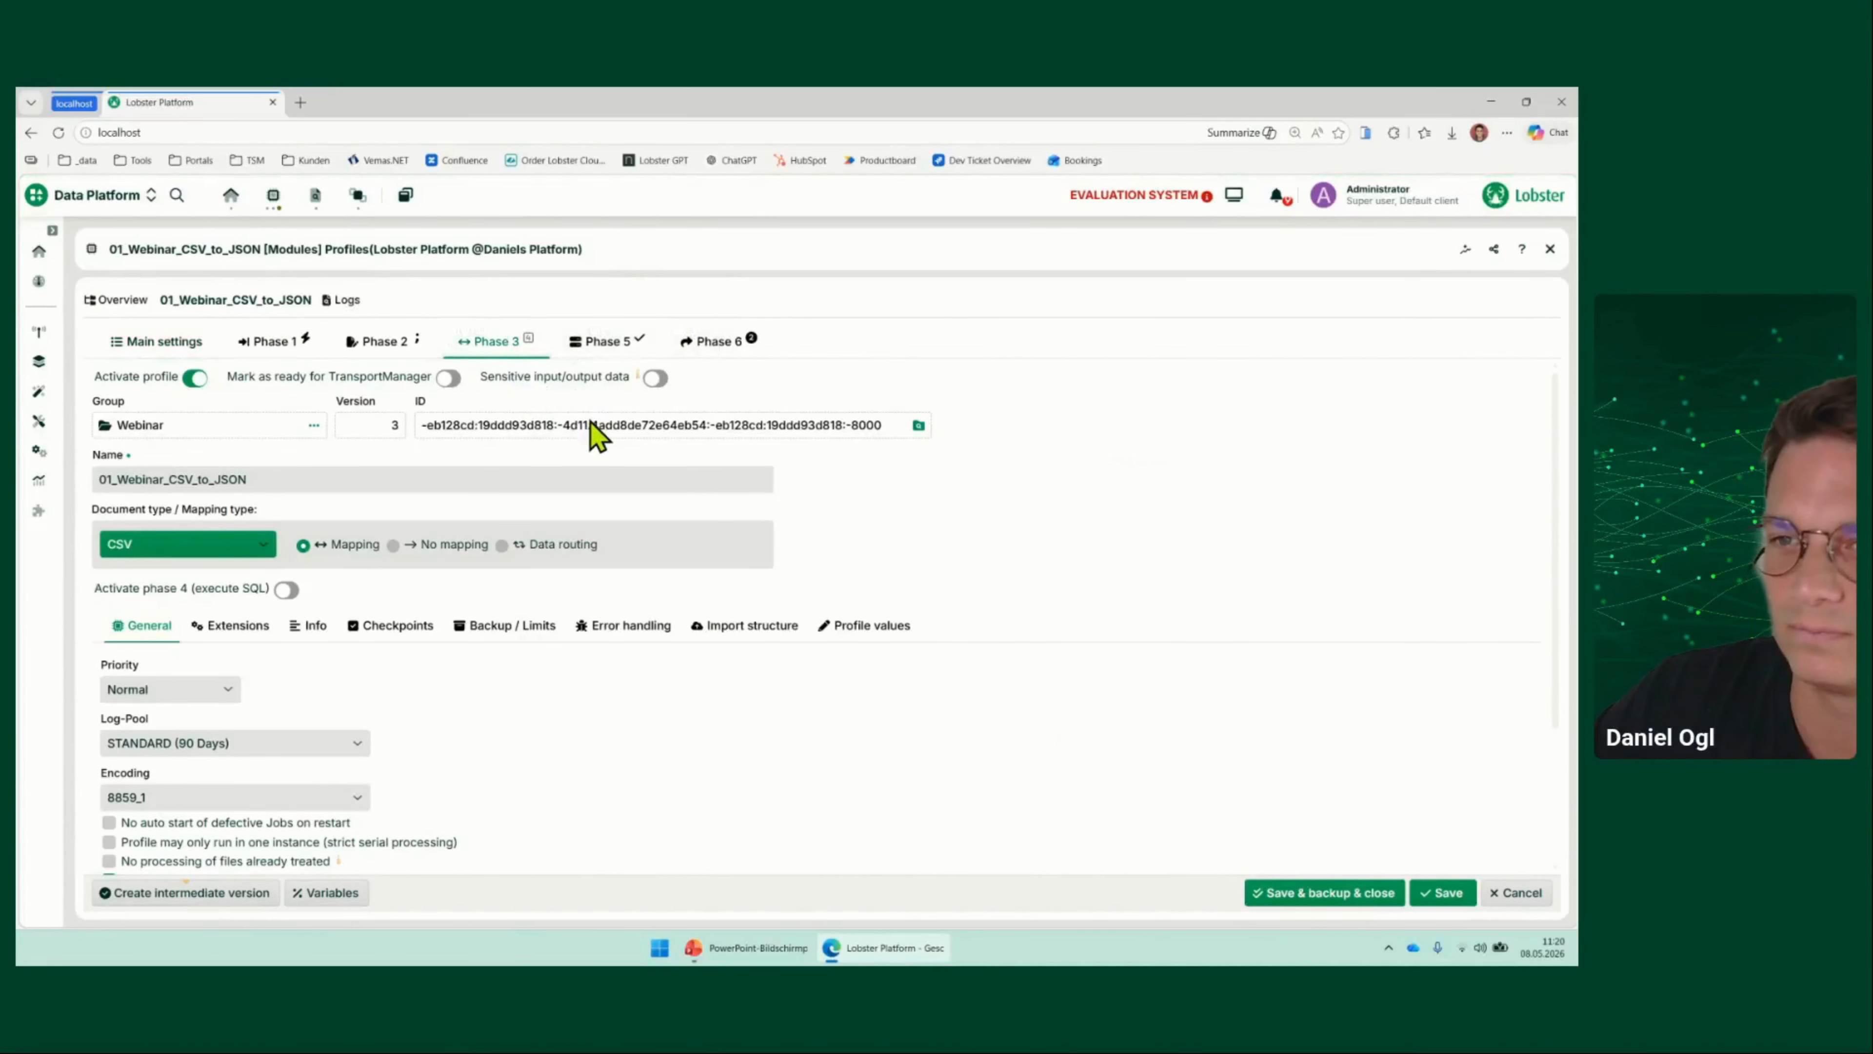
pyautogui.click(582, 460)
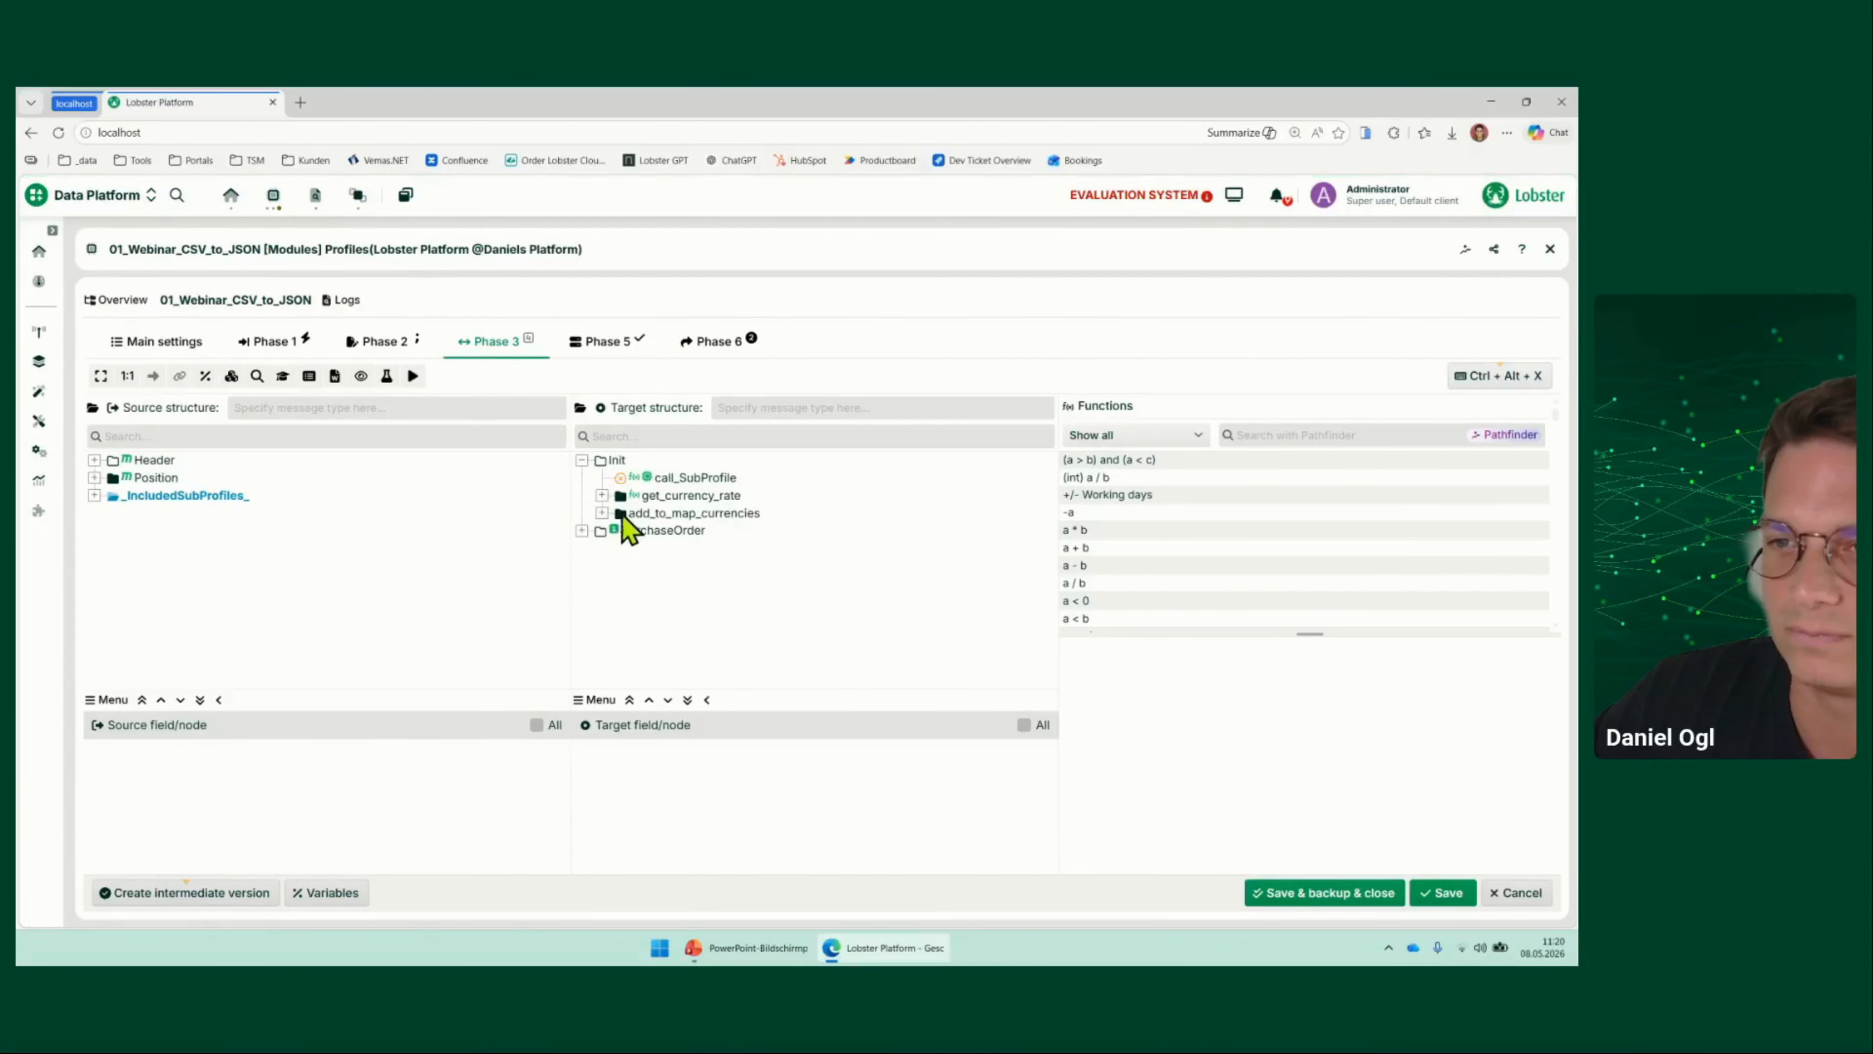
pyautogui.click(603, 513)
pyautogui.click(1349, 889)
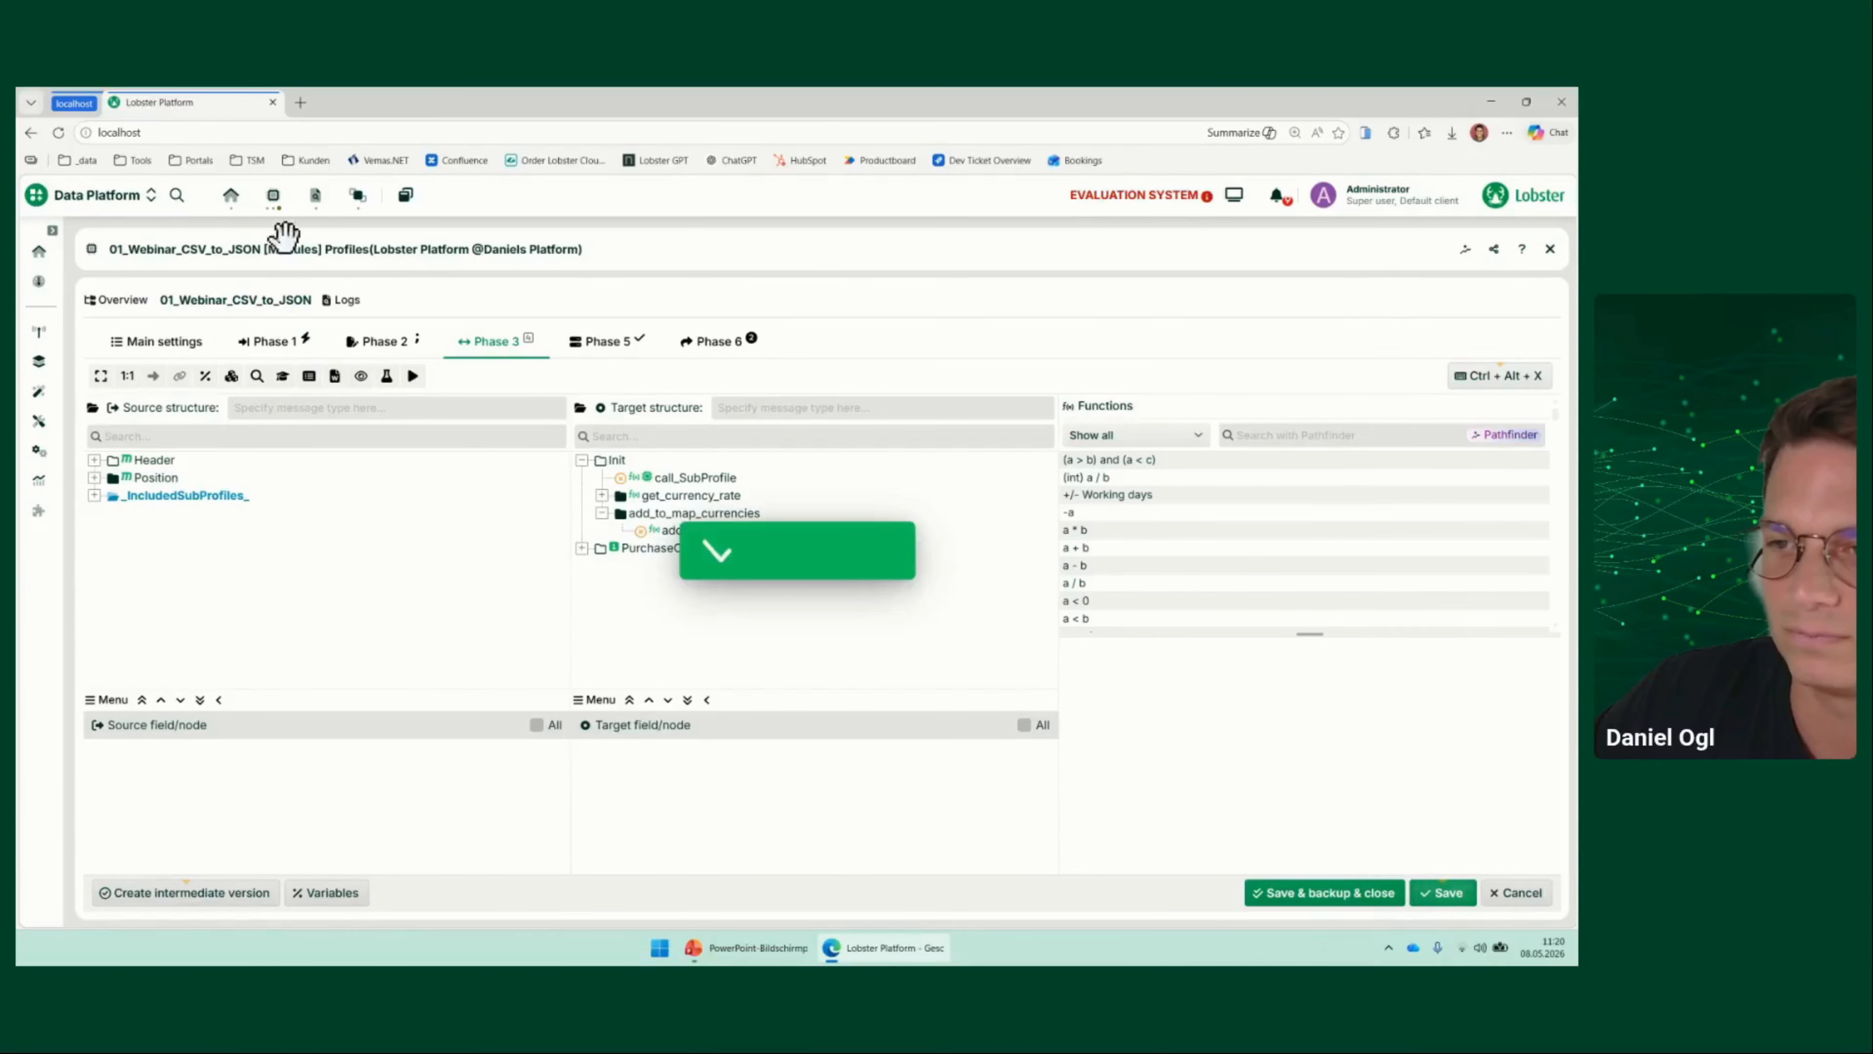
# Start the 01_Webinar_CSV_to_JSON profile with the archived file ORDERS_Training.csv from the last 4 weeks
pyautogui.moveTo(275, 198)
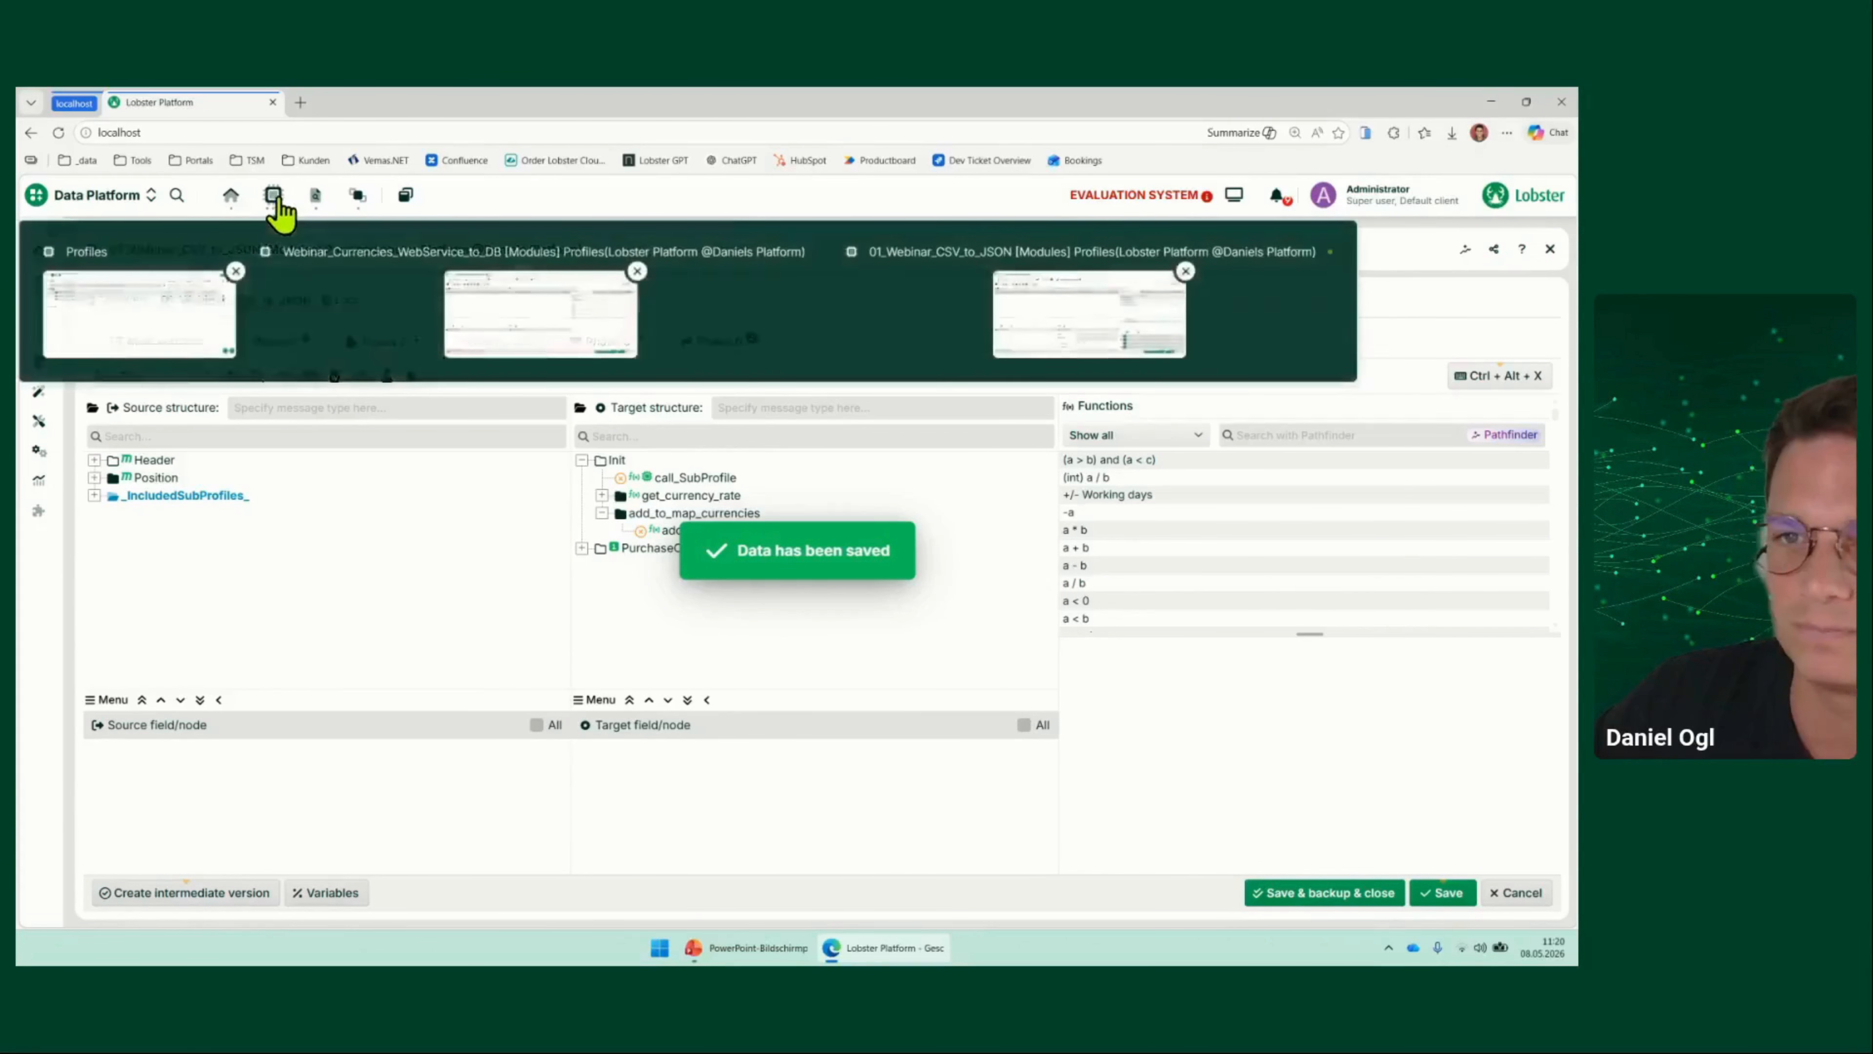
pyautogui.click(147, 314)
pyautogui.rightClick(291, 452)
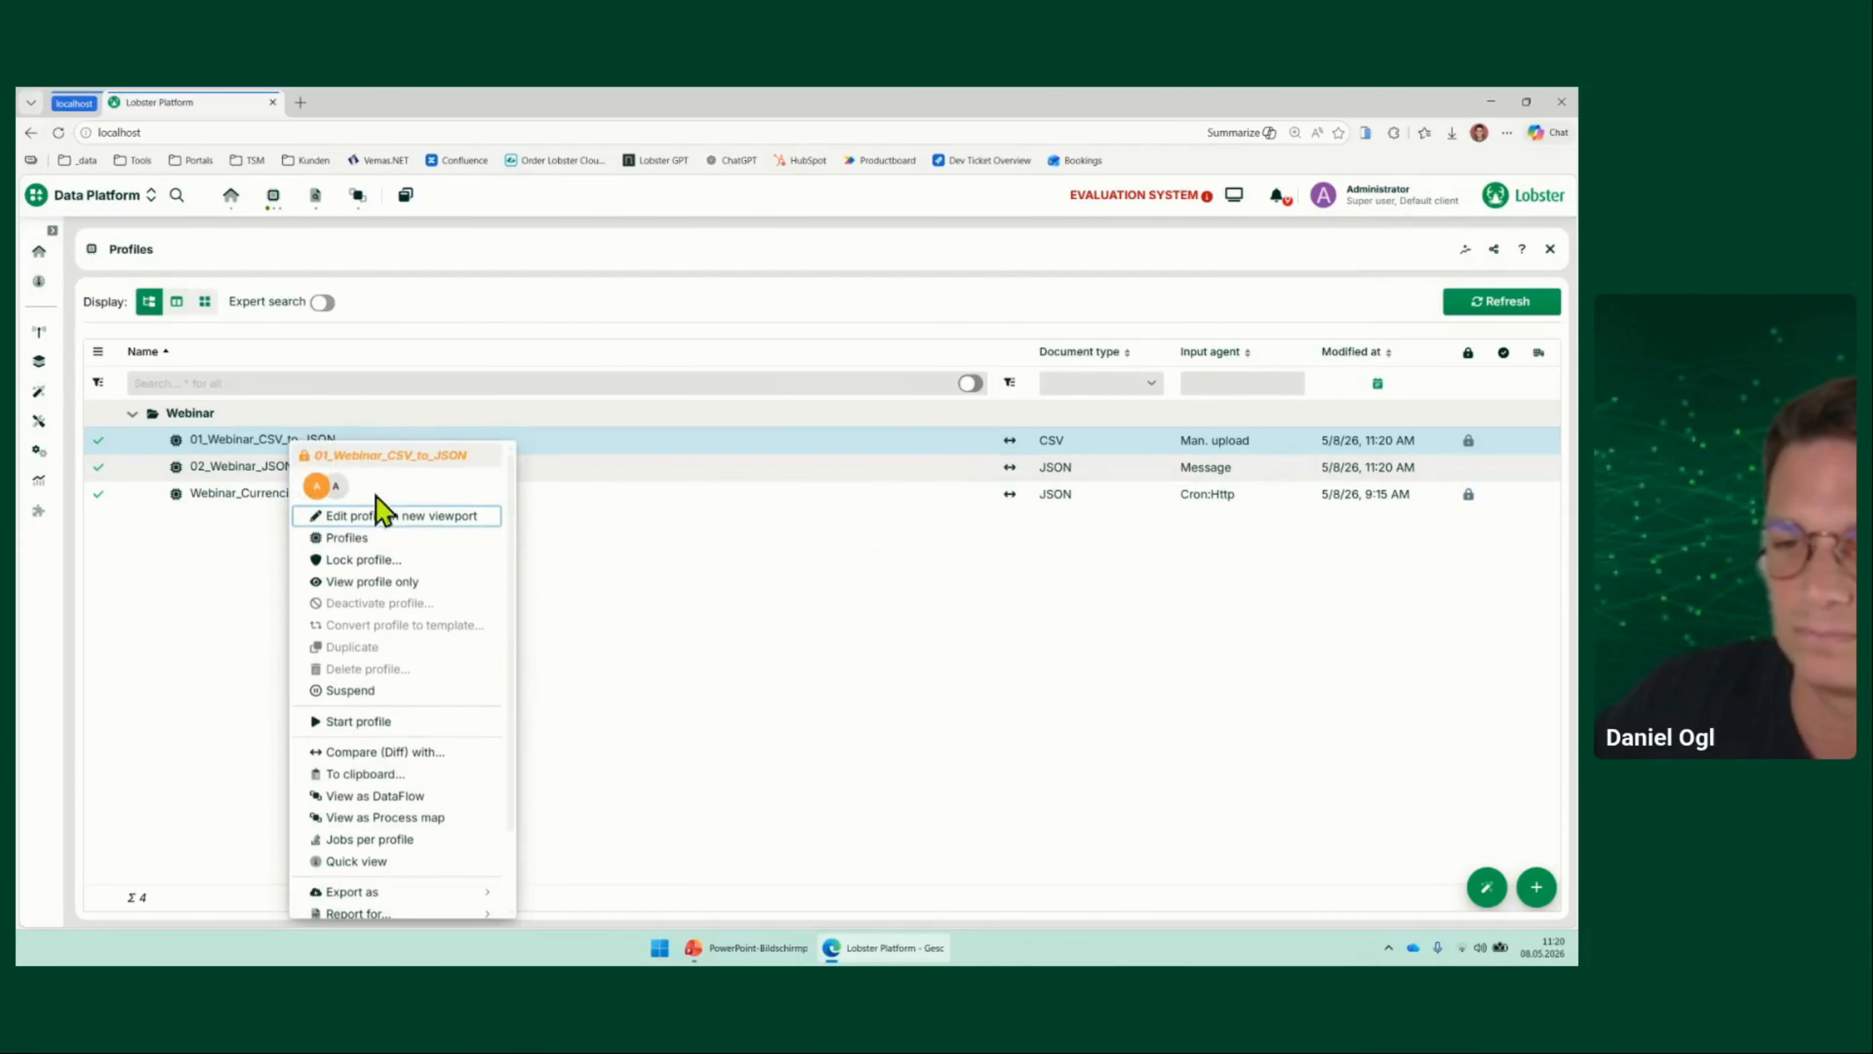
pyautogui.click(418, 724)
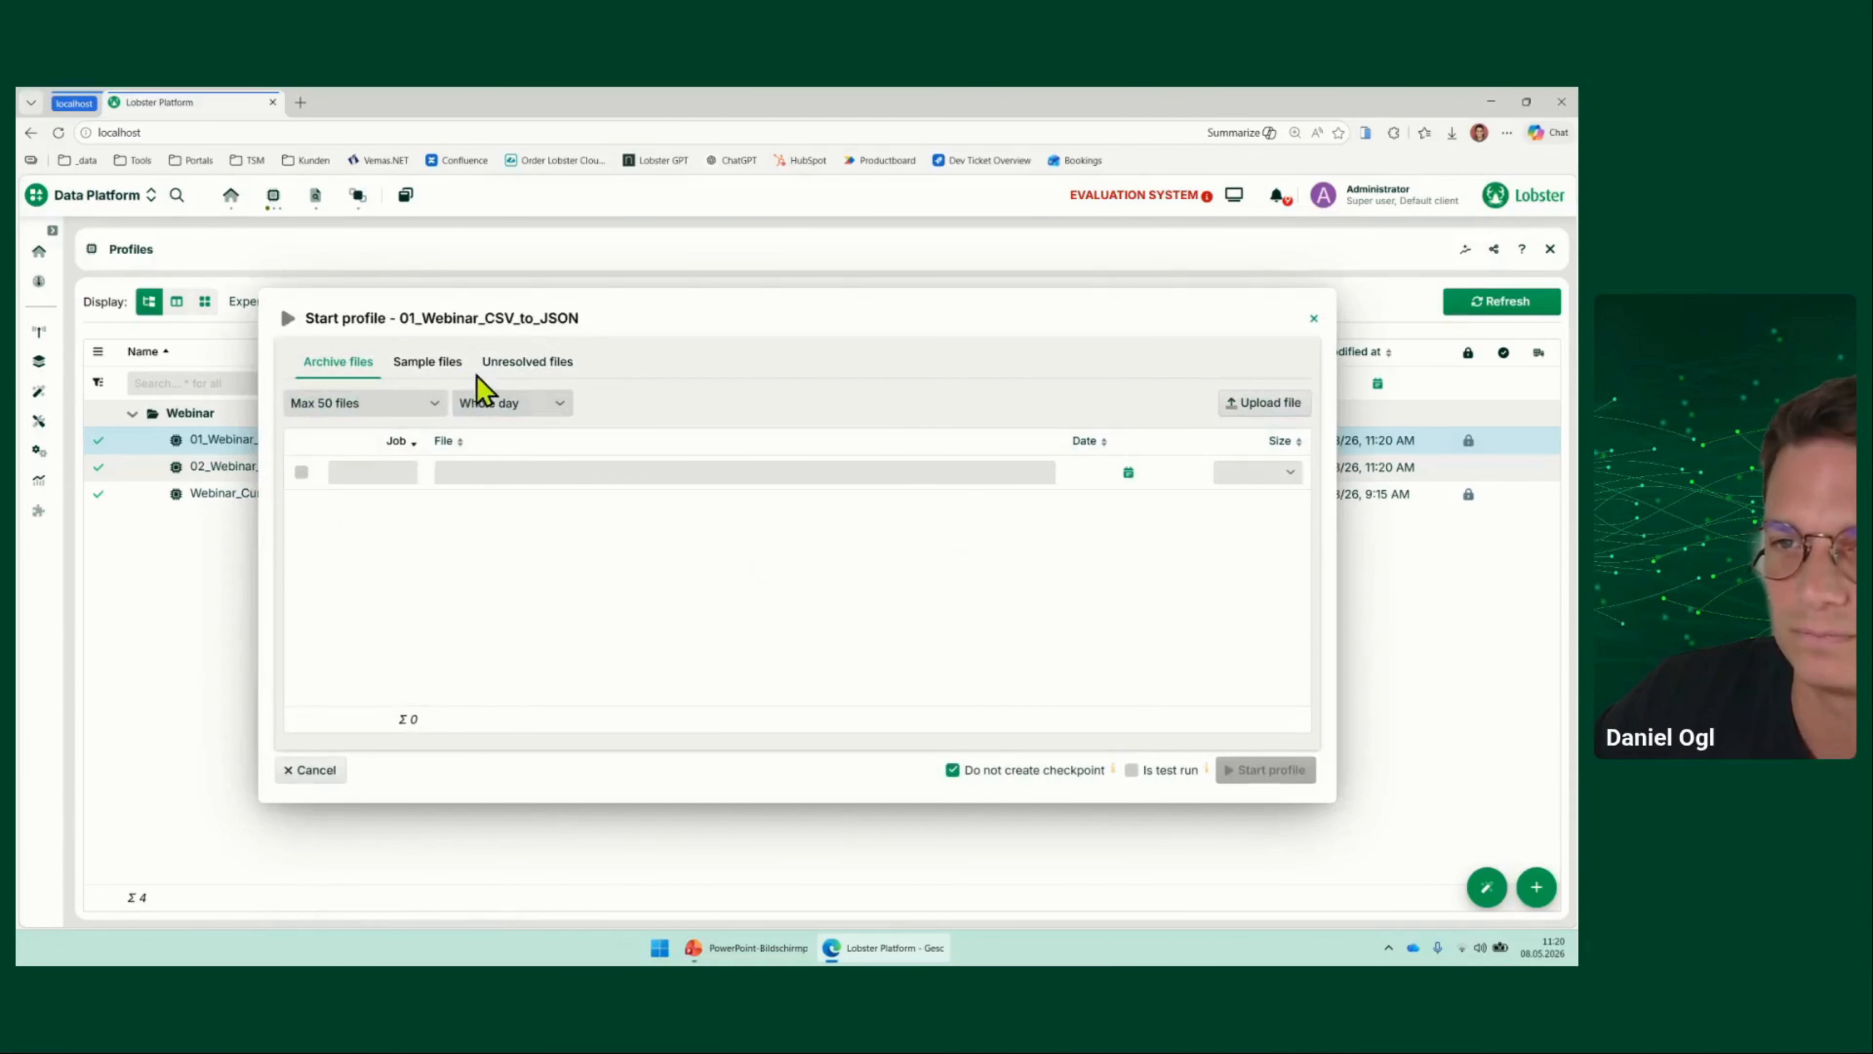
pyautogui.click(518, 402)
pyautogui.click(533, 662)
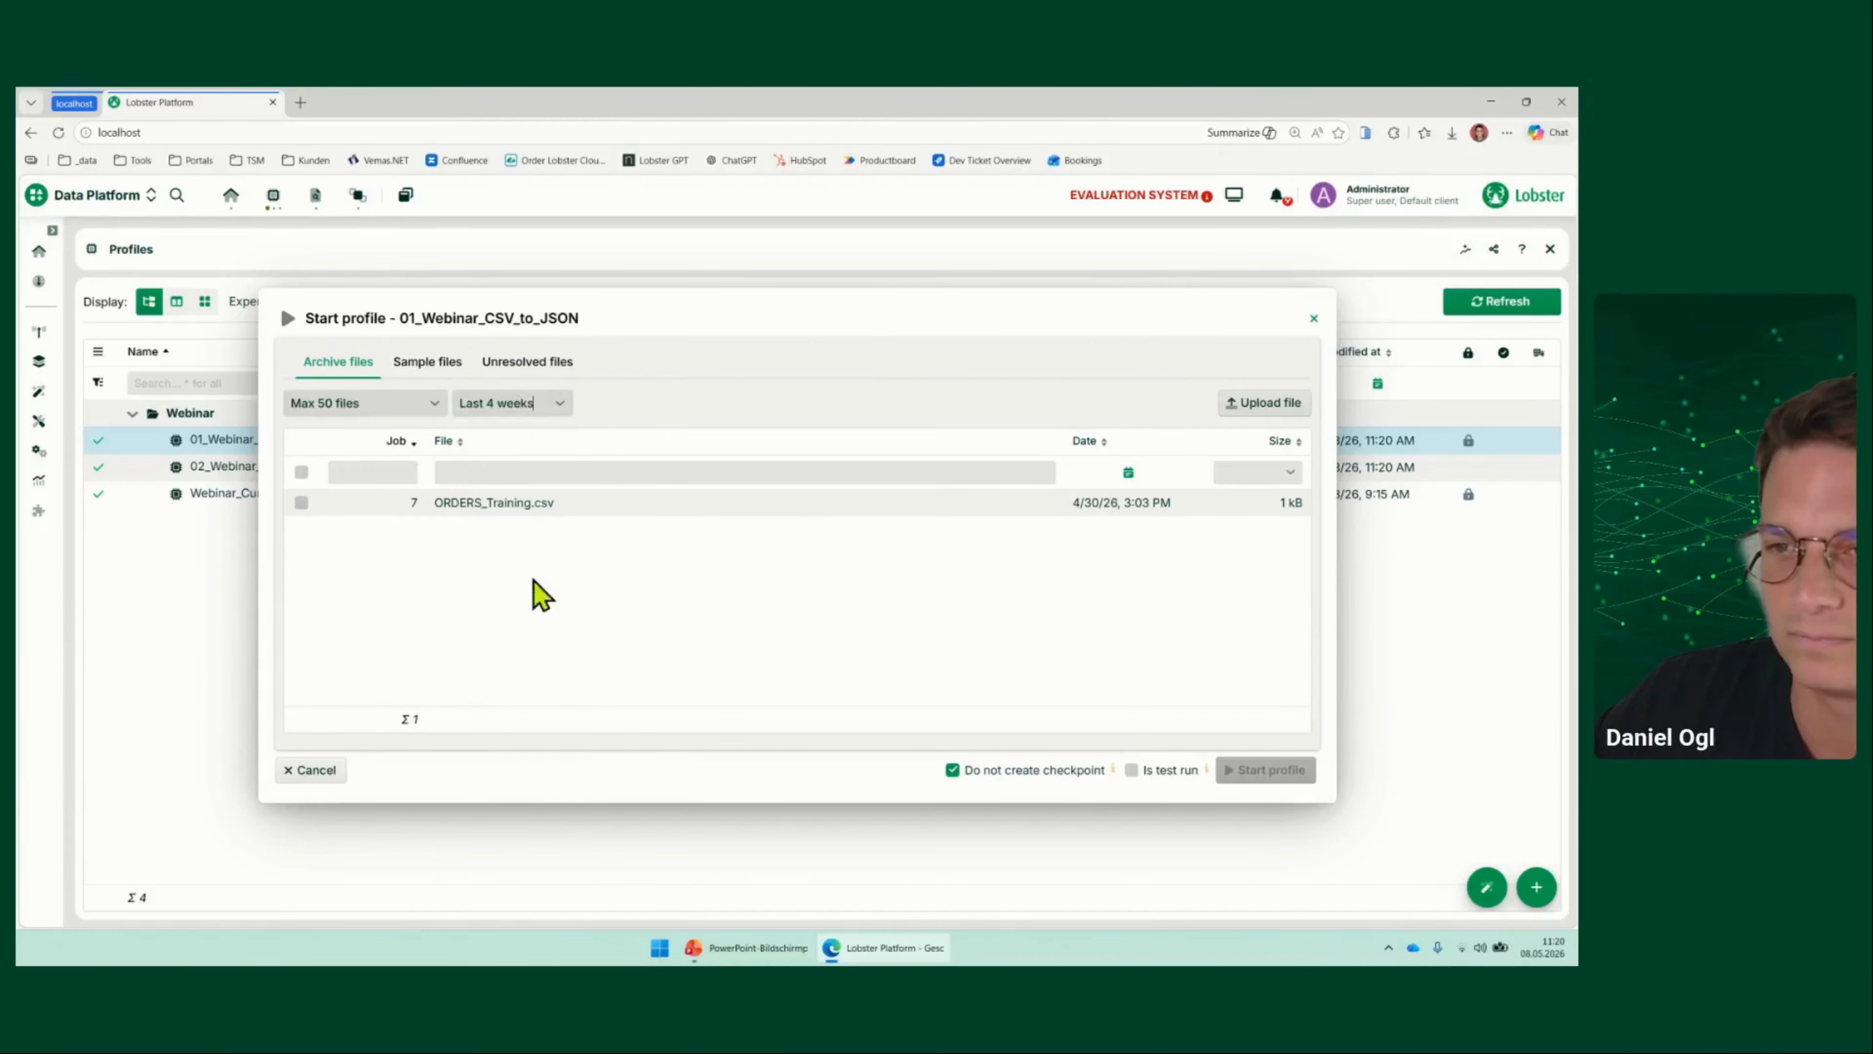
pyautogui.rightClick(531, 503)
pyautogui.click(585, 540)
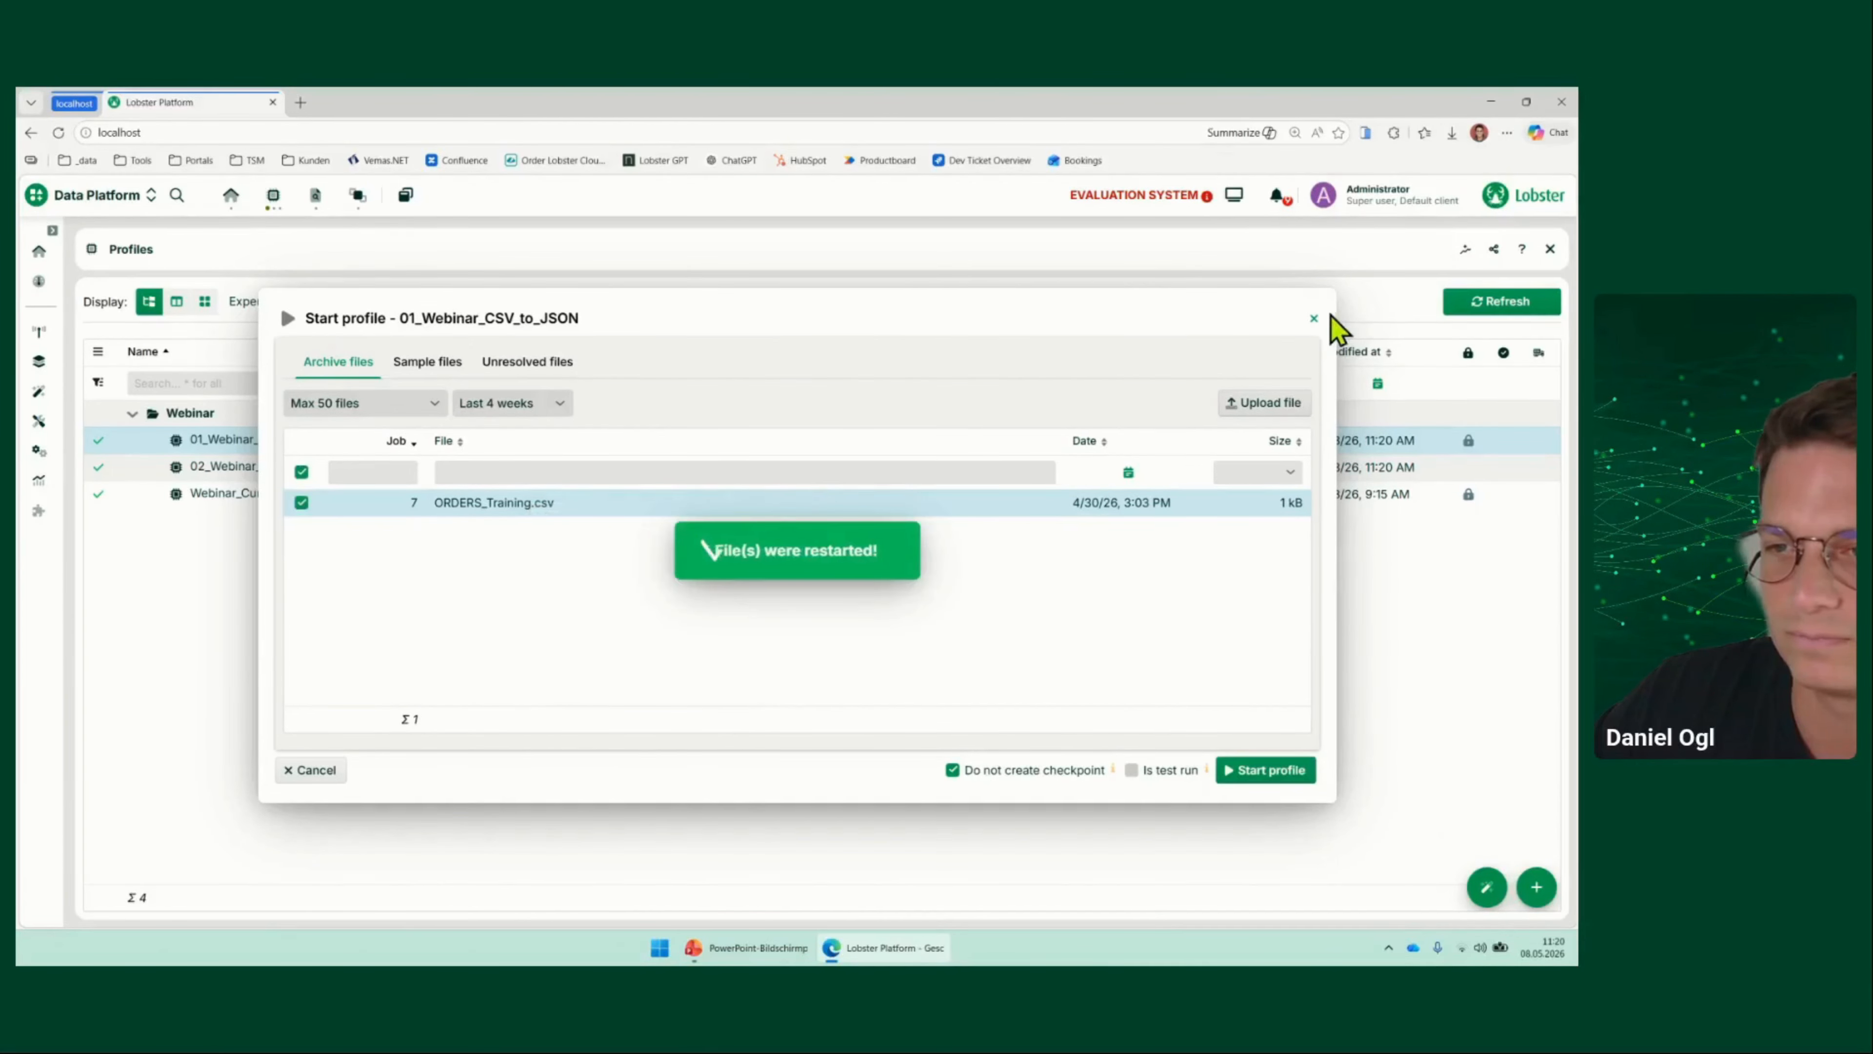
pyautogui.click(1314, 318)
# Examine the additional info of the newest 02_Webinar_JSON_to_XML job for the currency map dump and compare it with the 01_Webinar_CSV_to_JSON job
pyautogui.click(316, 196)
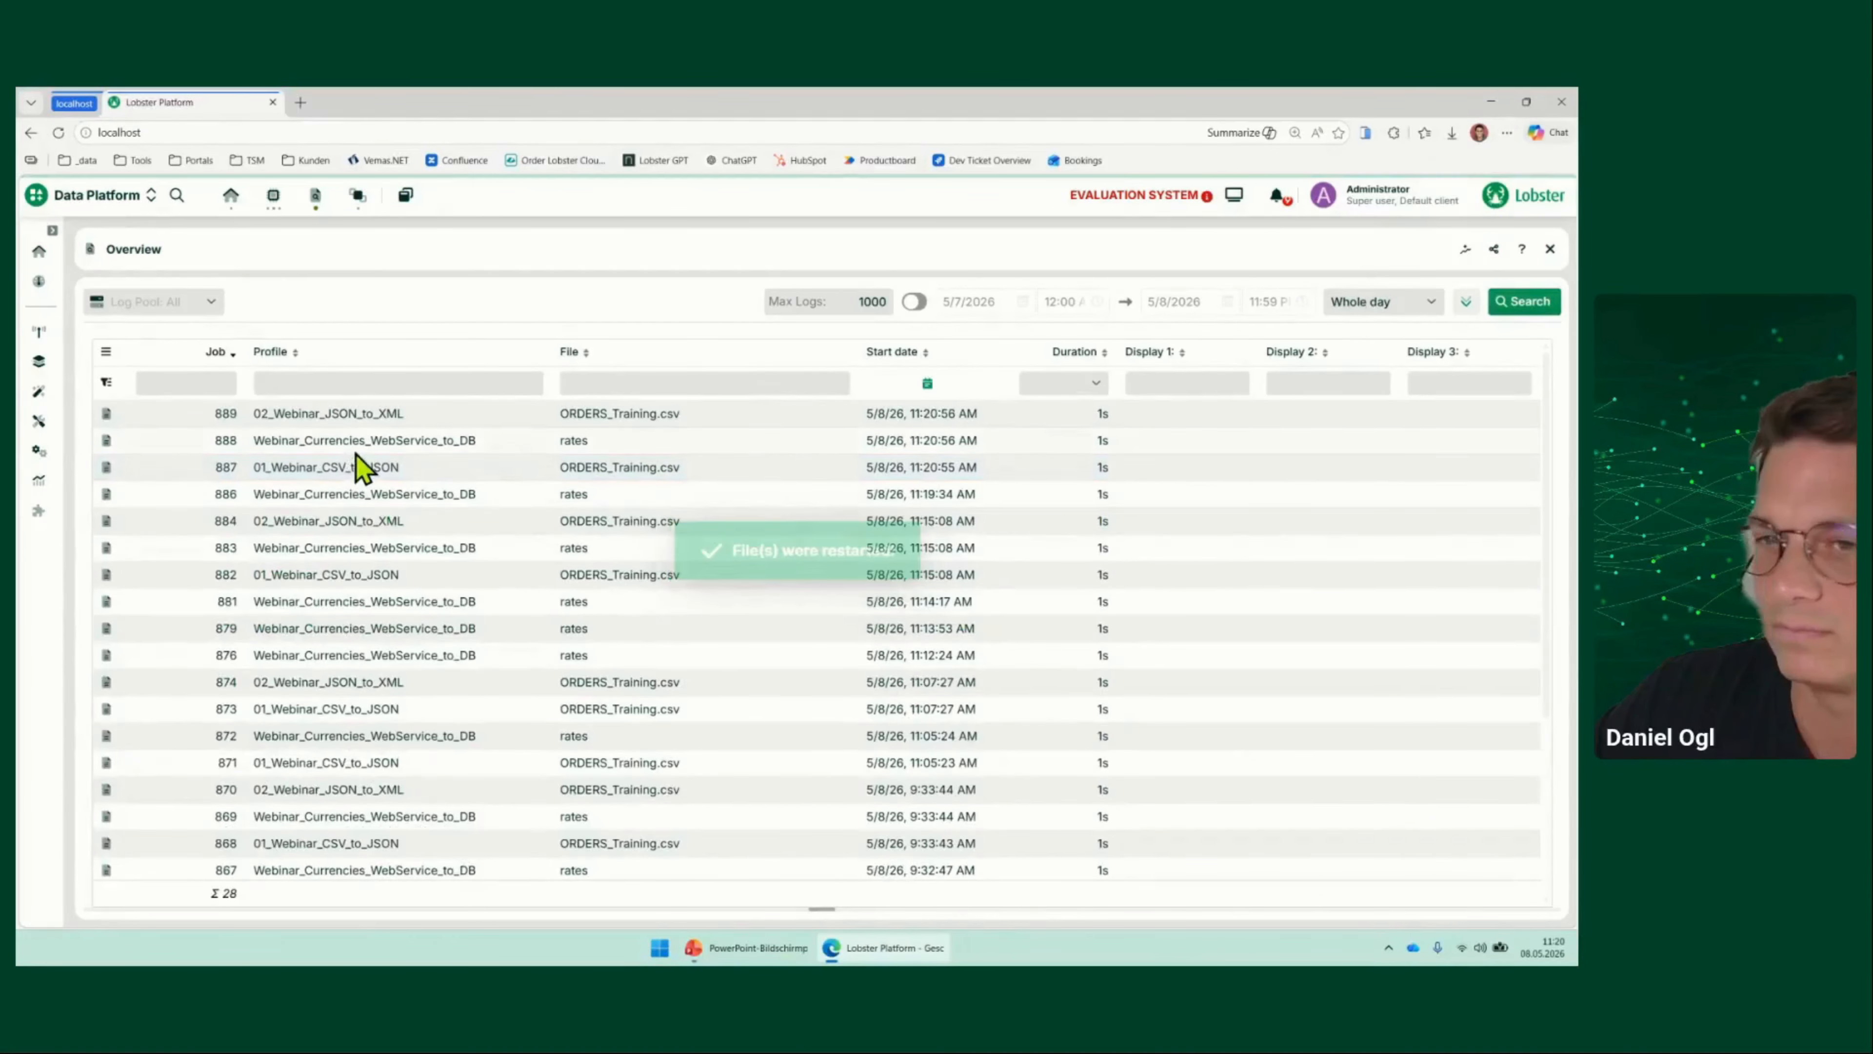
pyautogui.click(306, 468)
pyautogui.click(314, 415)
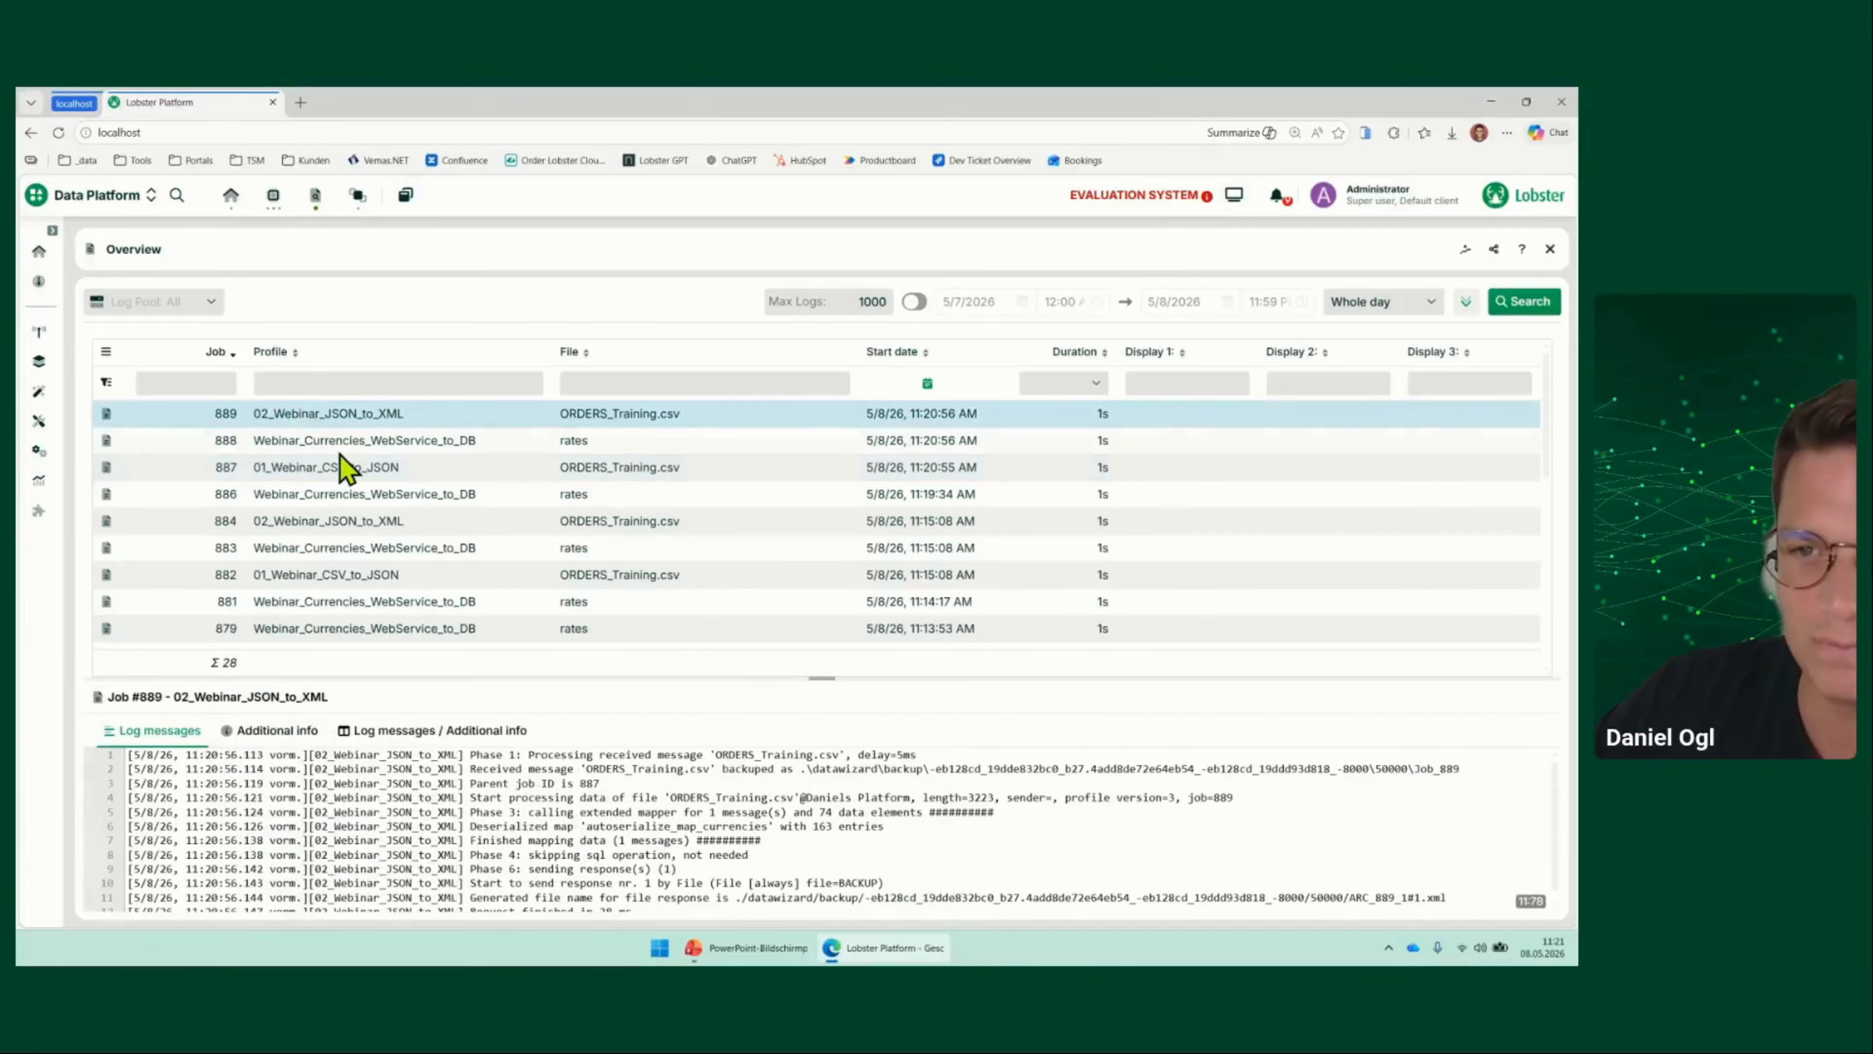
pyautogui.click(269, 732)
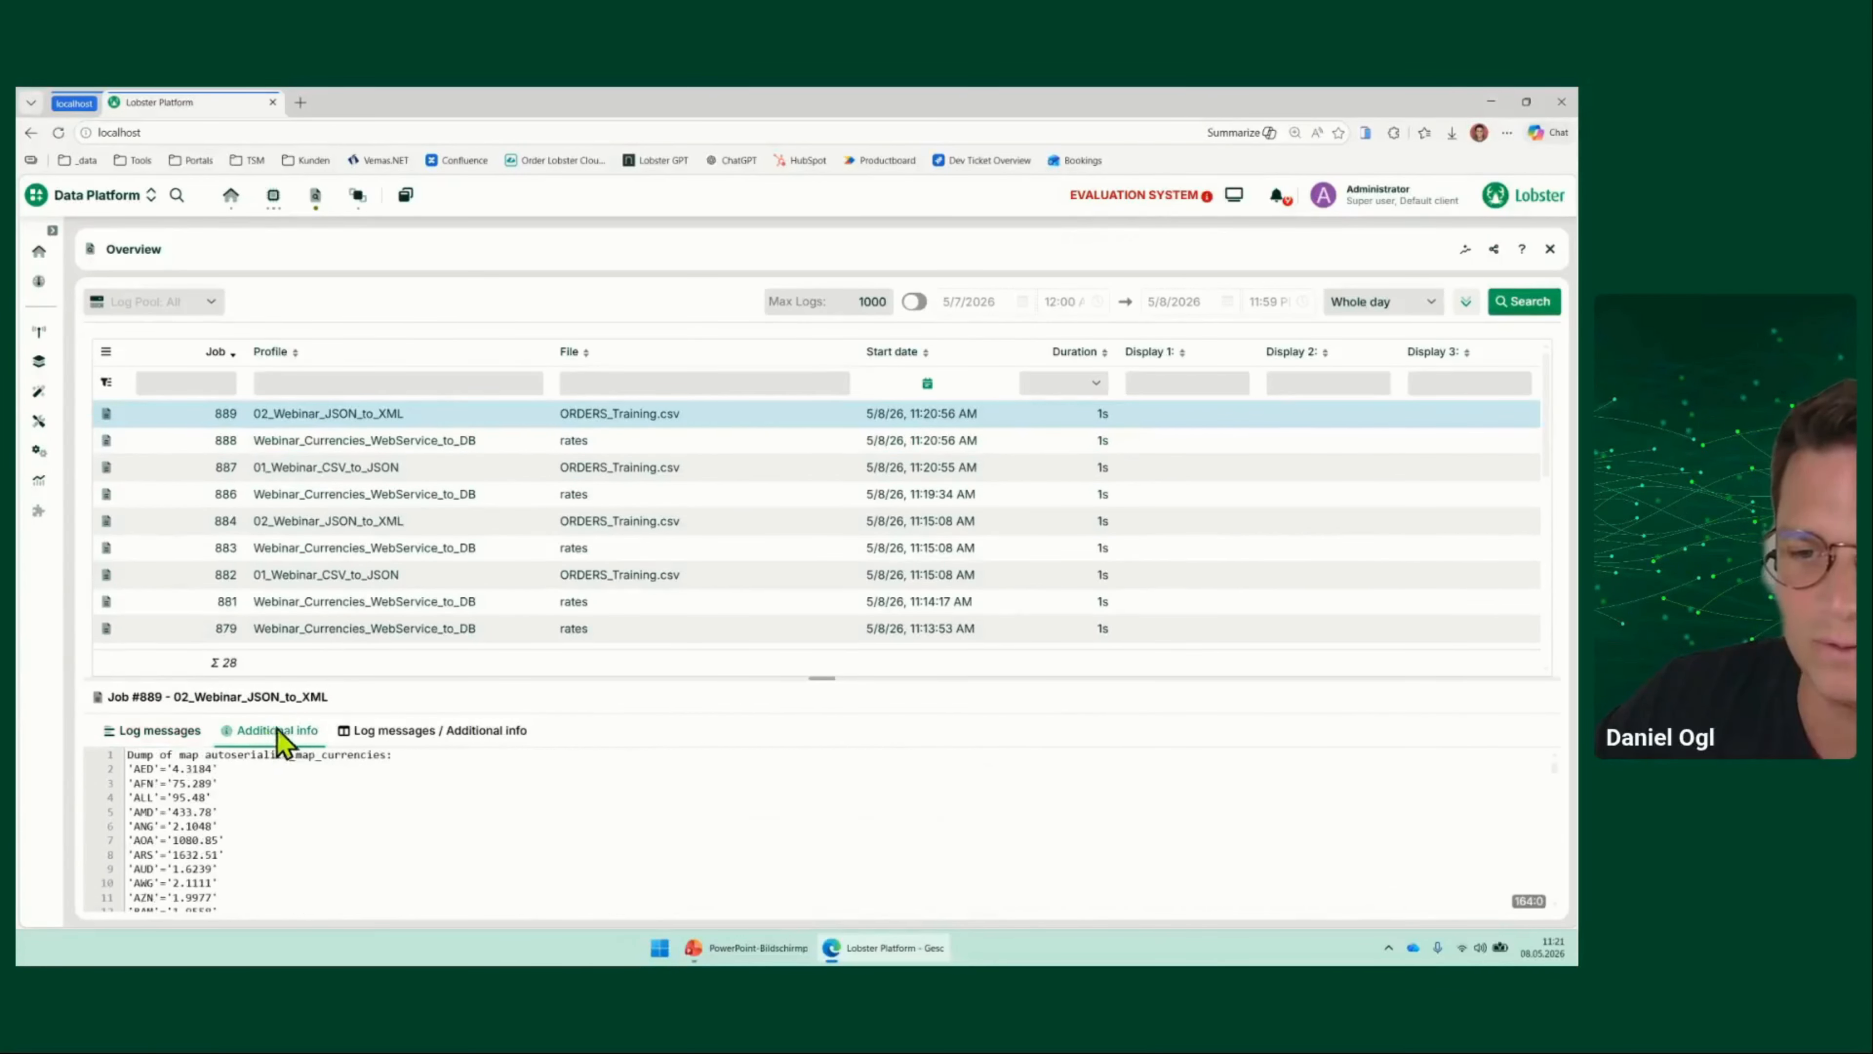
pyautogui.moveTo(407, 405)
pyautogui.mouseDown()
pyautogui.moveTo(236, 398)
pyautogui.moveTo(236, 453)
pyautogui.moveTo(413, 439)
pyautogui.moveTo(299, 407)
pyautogui.mouseUp()
pyautogui.press('Escape')
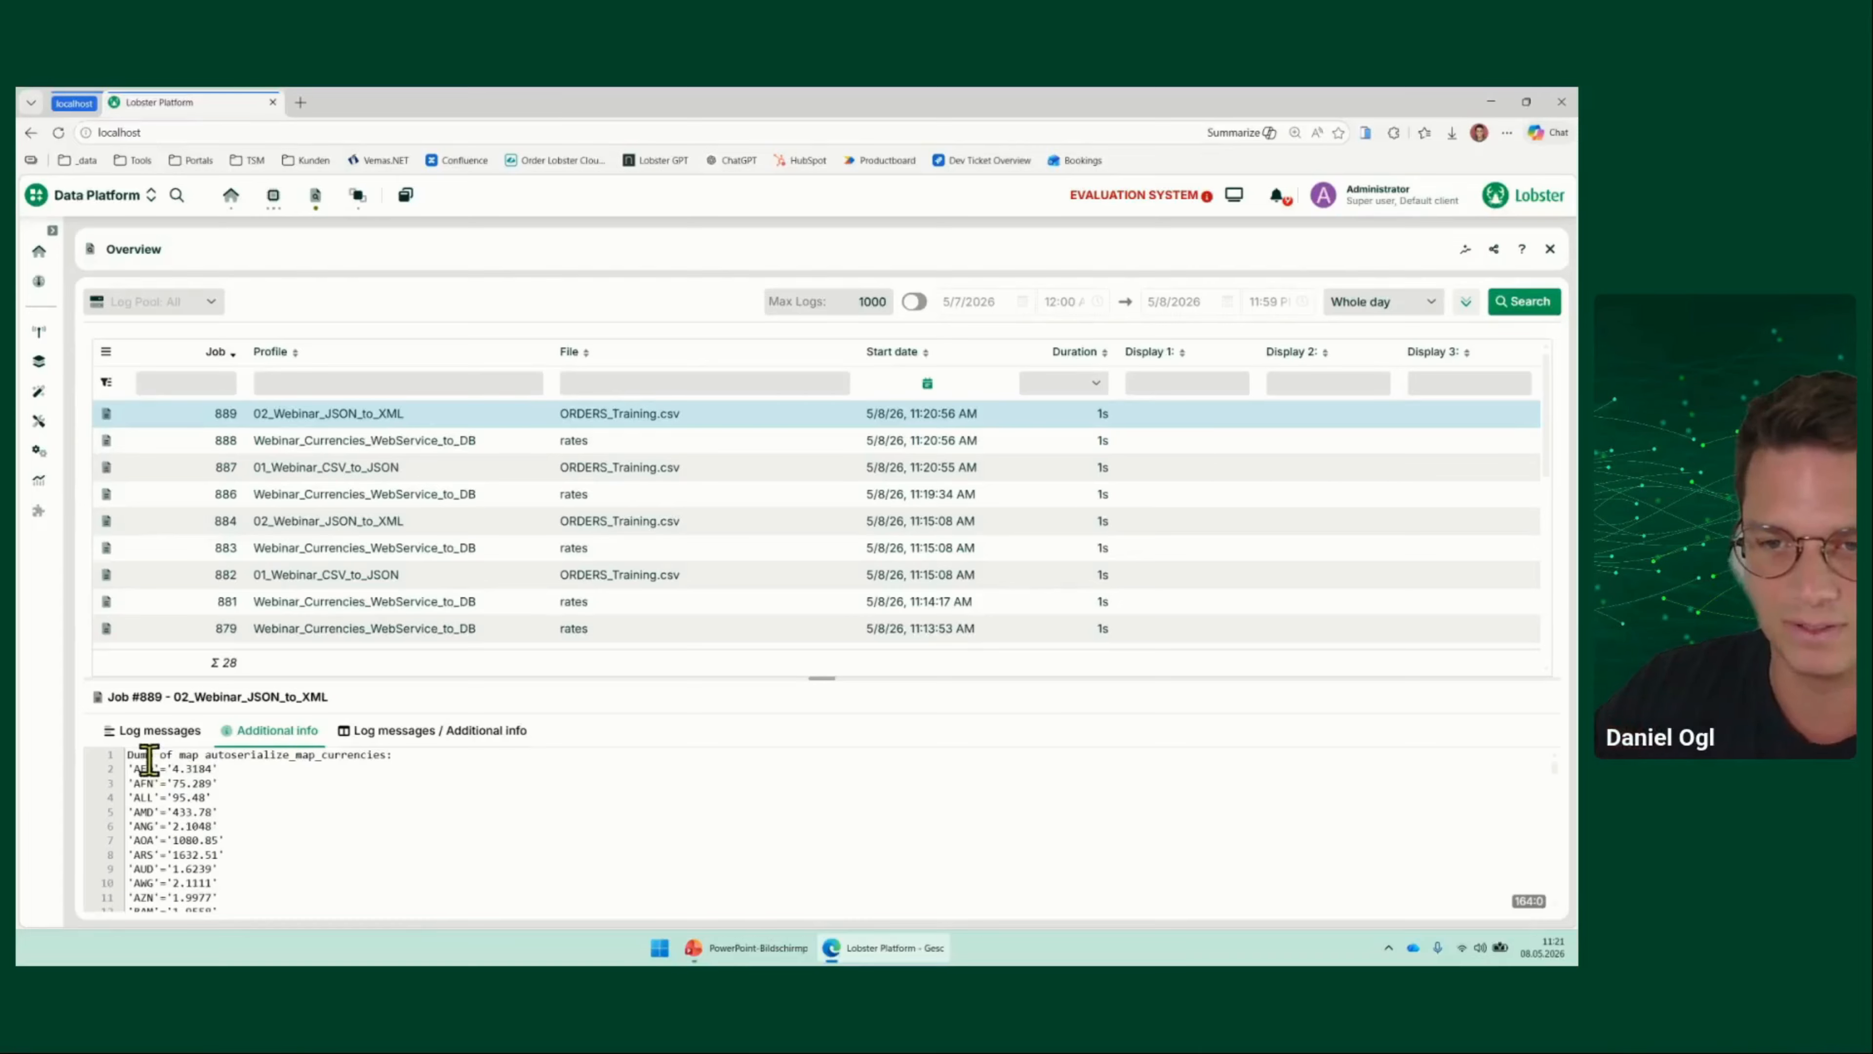
pyautogui.moveTo(206, 755); pyautogui.dragTo(386, 757)
pyautogui.click(131, 784)
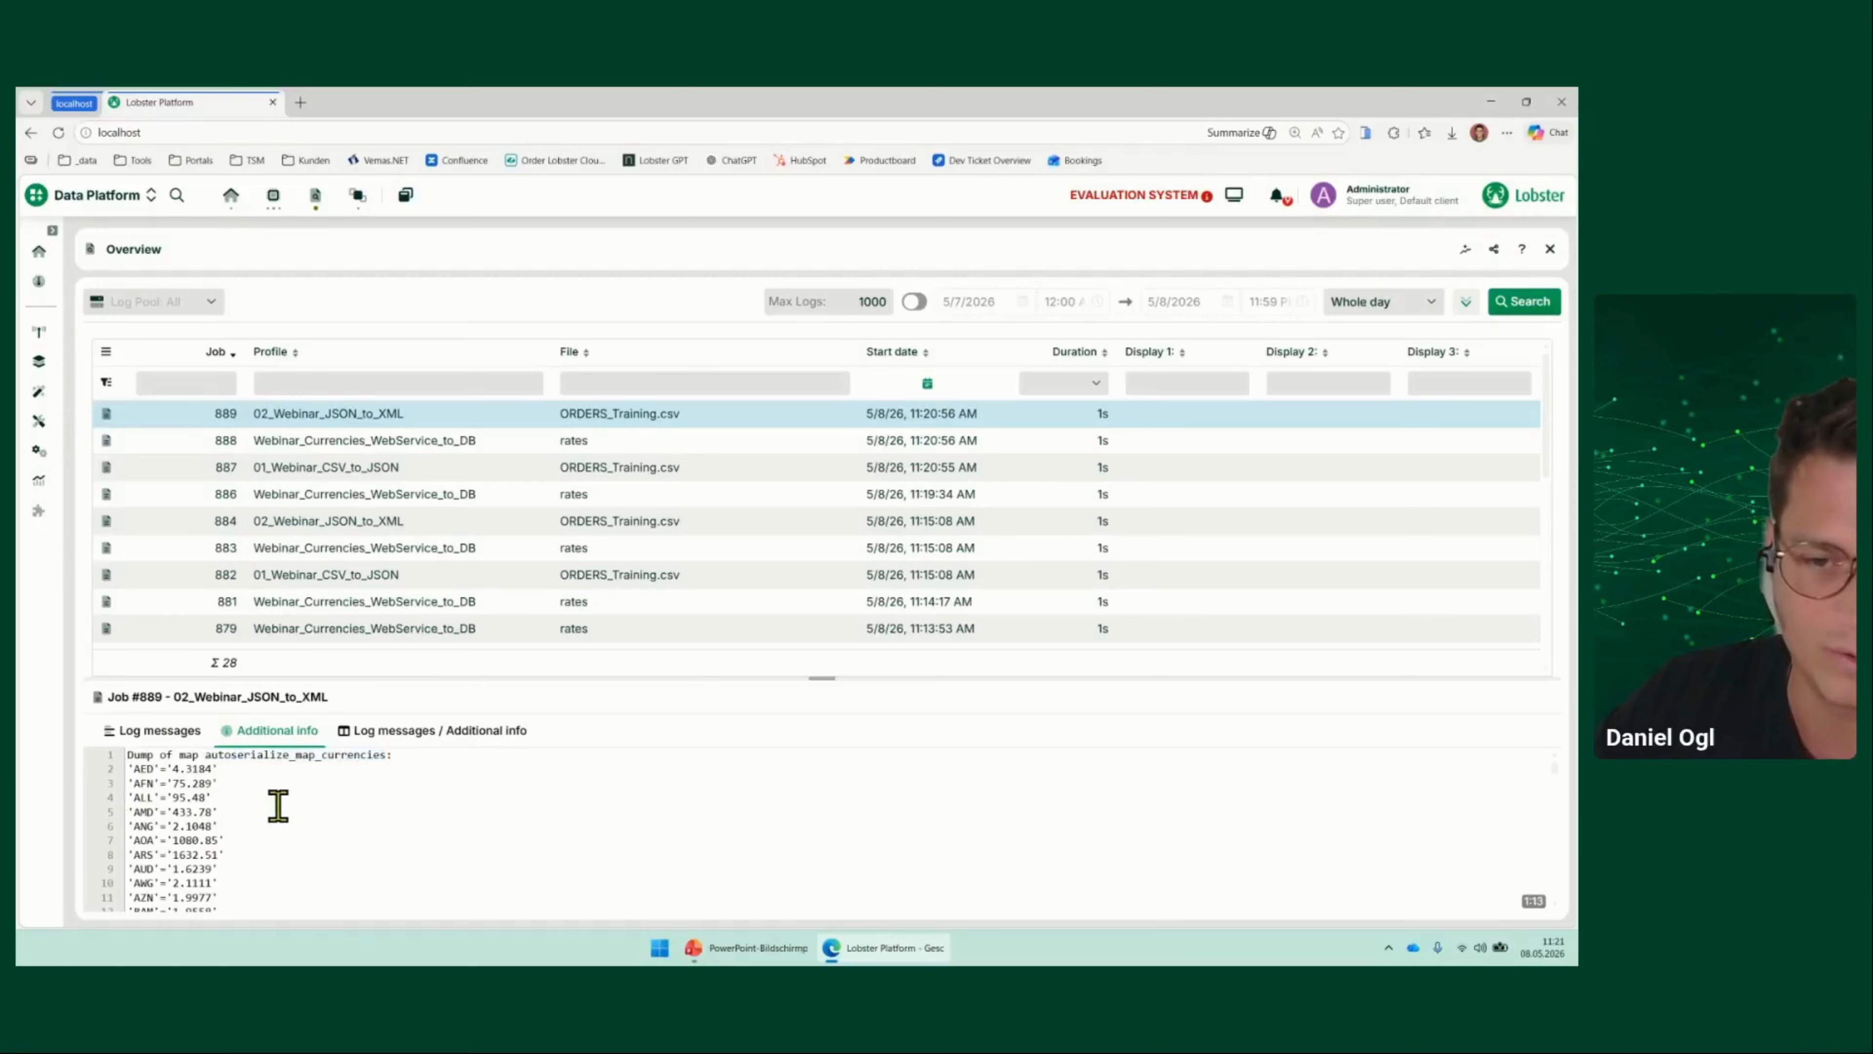
pyautogui.scroll(-3, 278, 806)
pyautogui.click(262, 470)
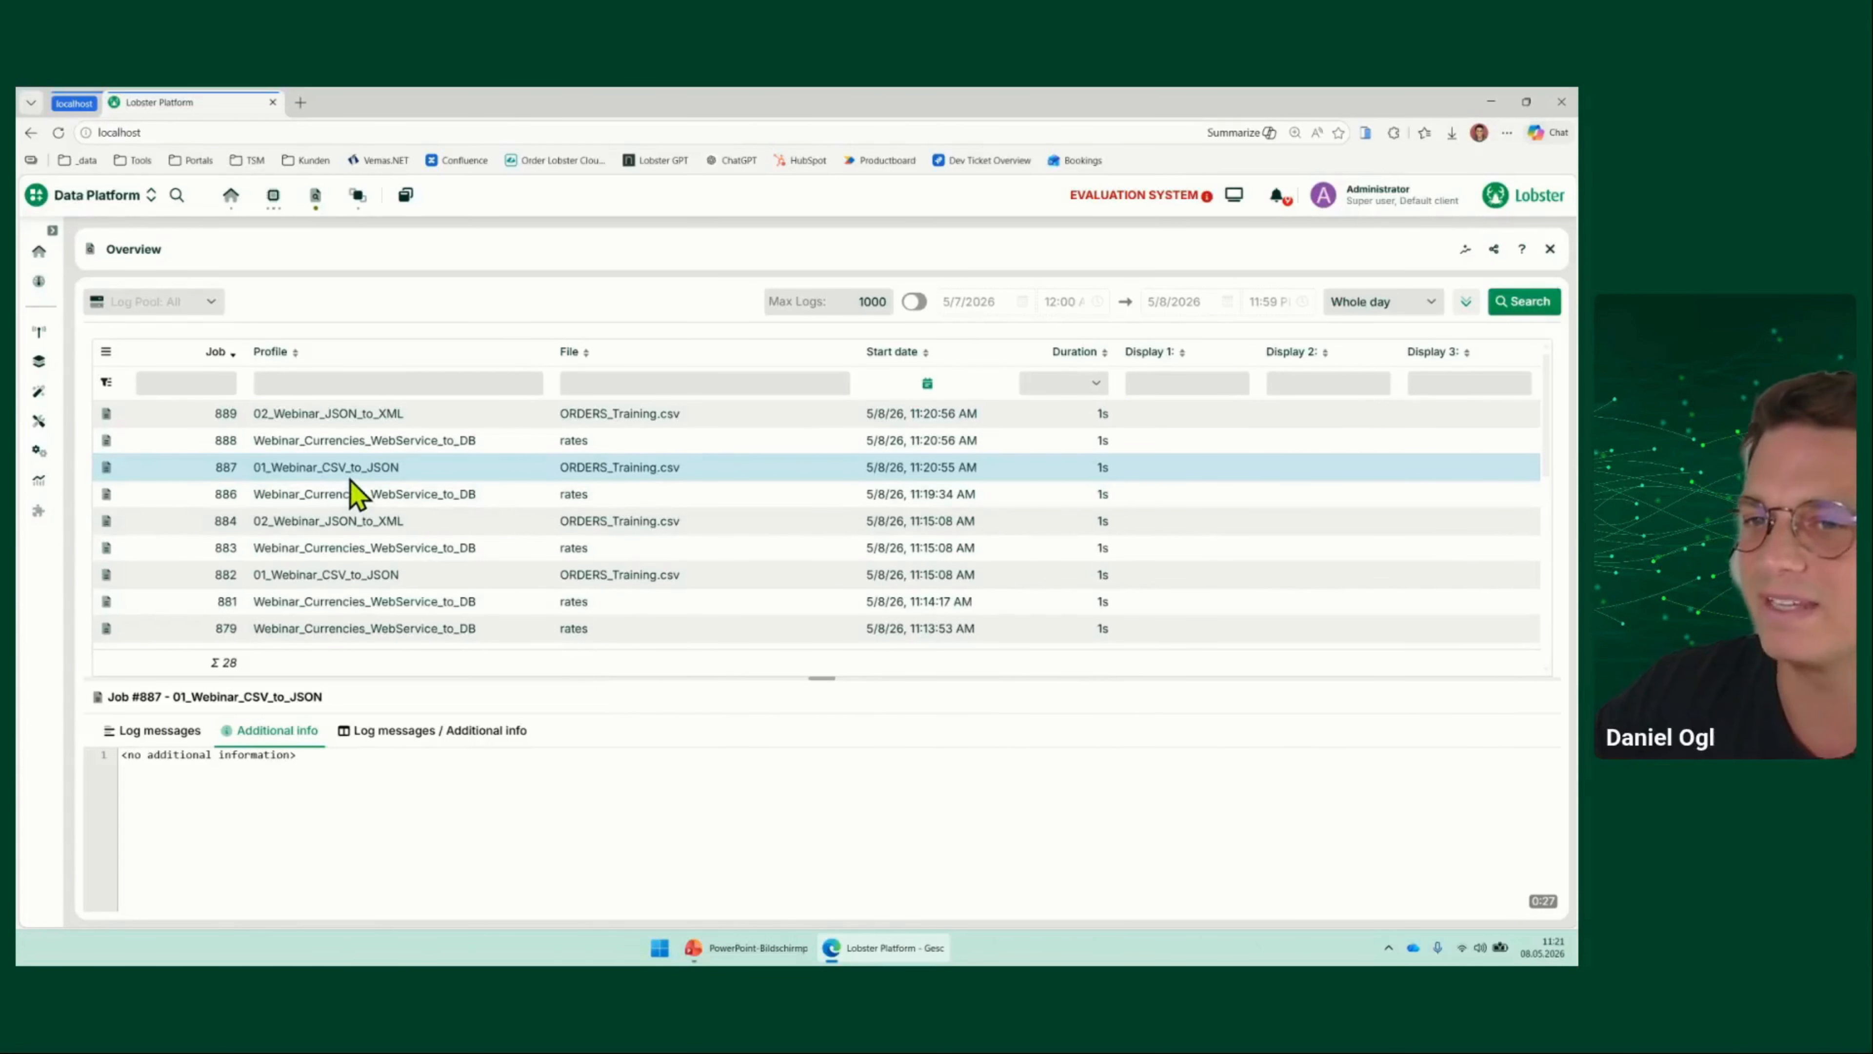
# View the newest 02_Webinar_JSON_to_XML job's meta data to check the VAR_AUTOSERIALIZE_DATA property, leaving it unsaved
pyautogui.click(315, 418)
pyautogui.rightClick(315, 418)
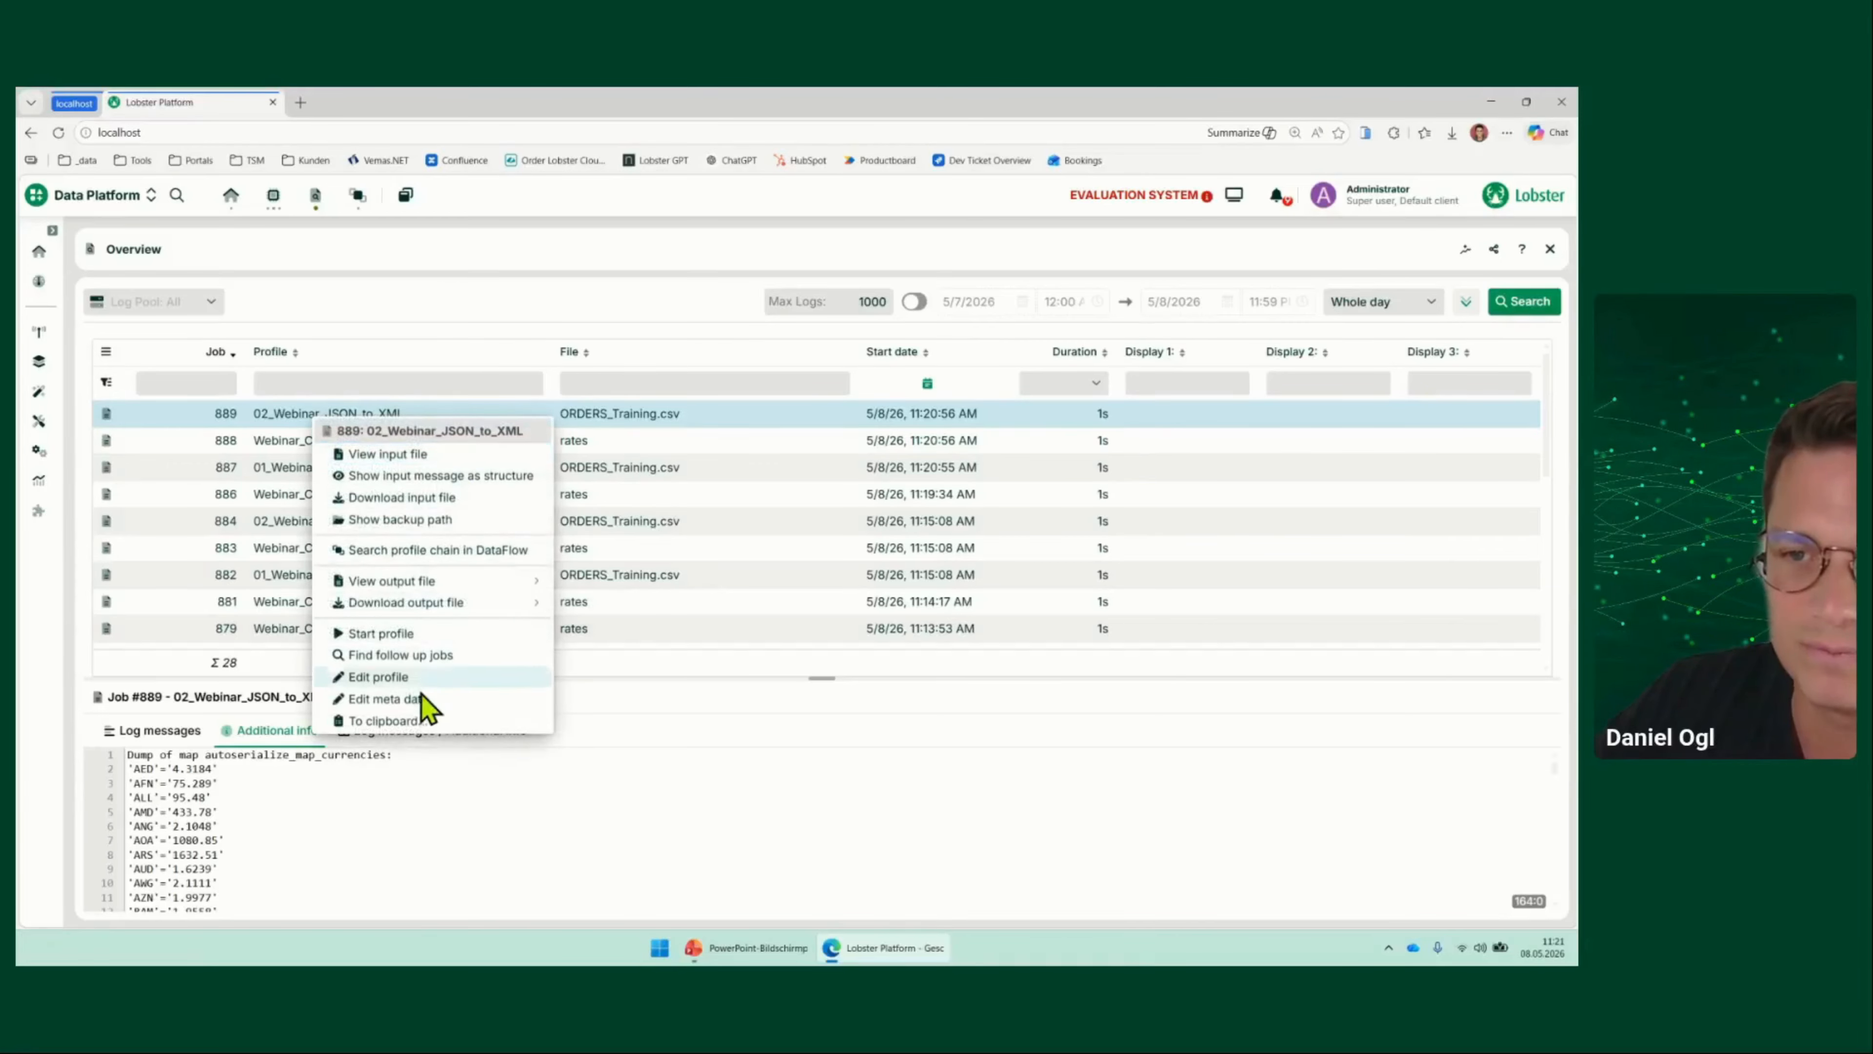
pyautogui.click(372, 700)
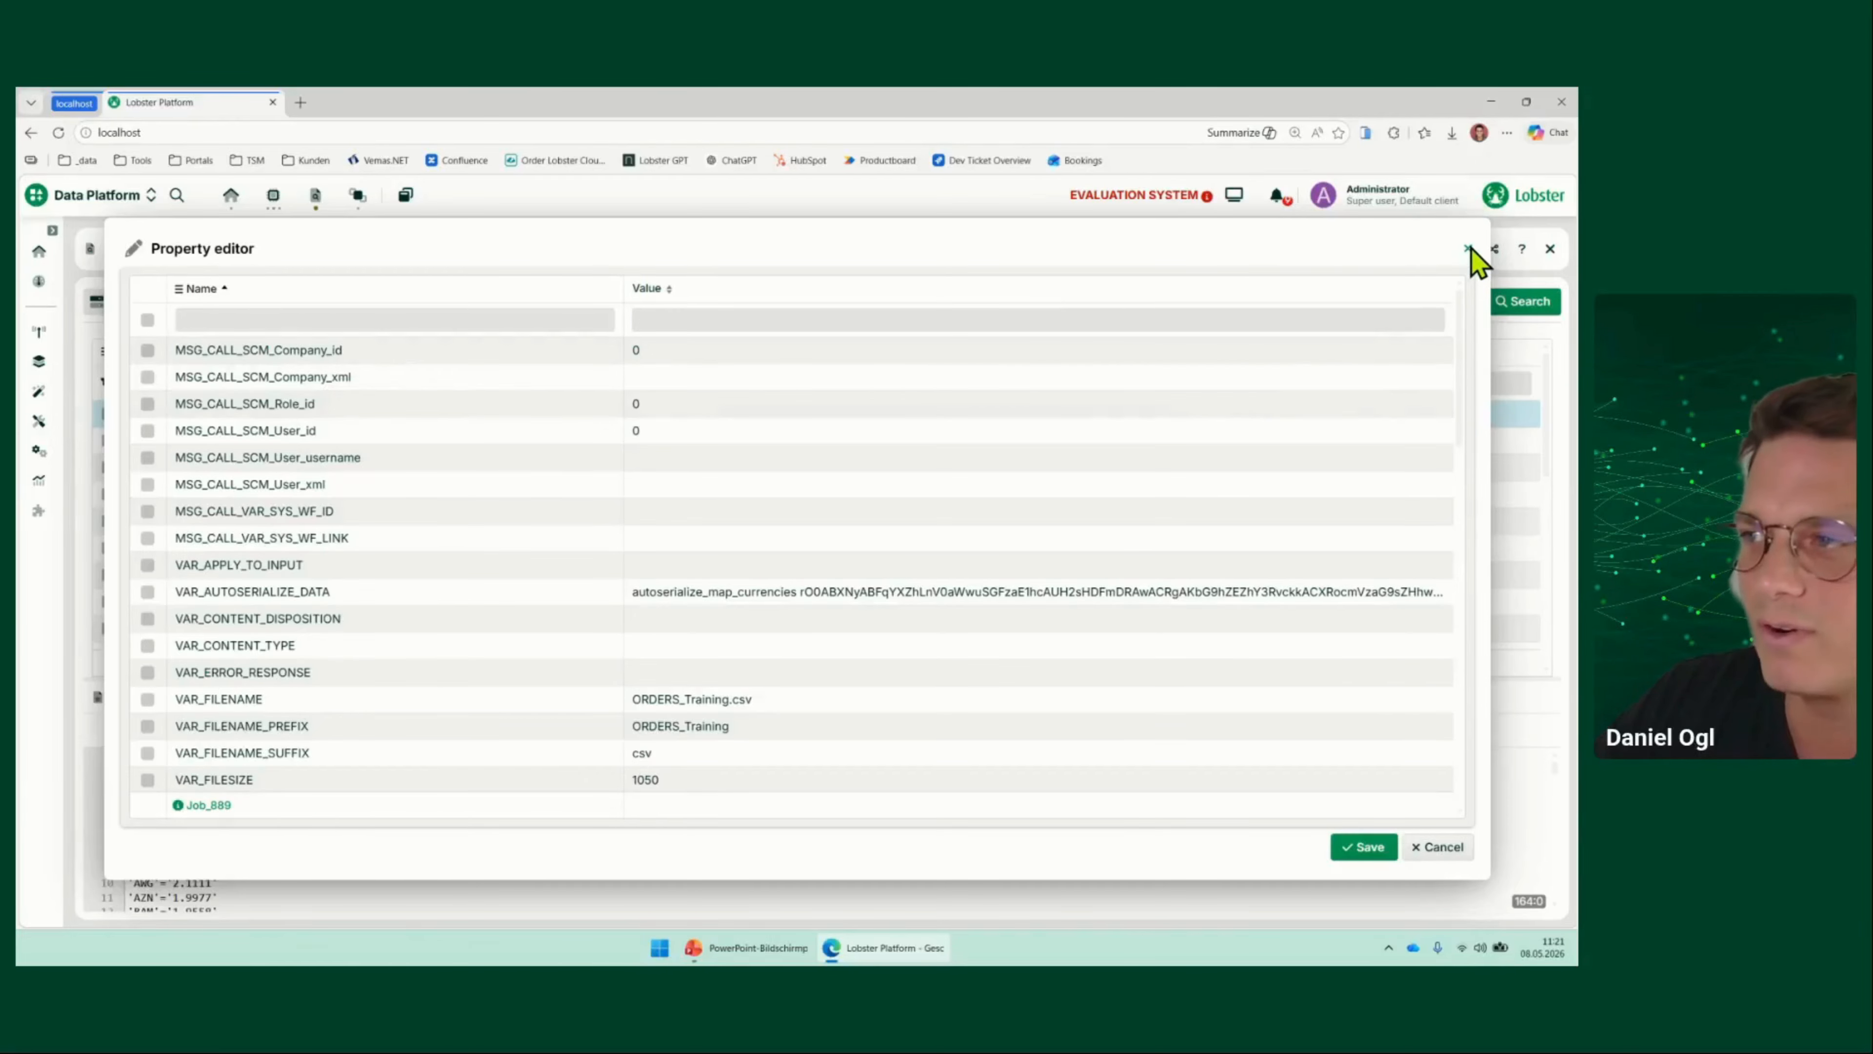
pyautogui.press('Escape')
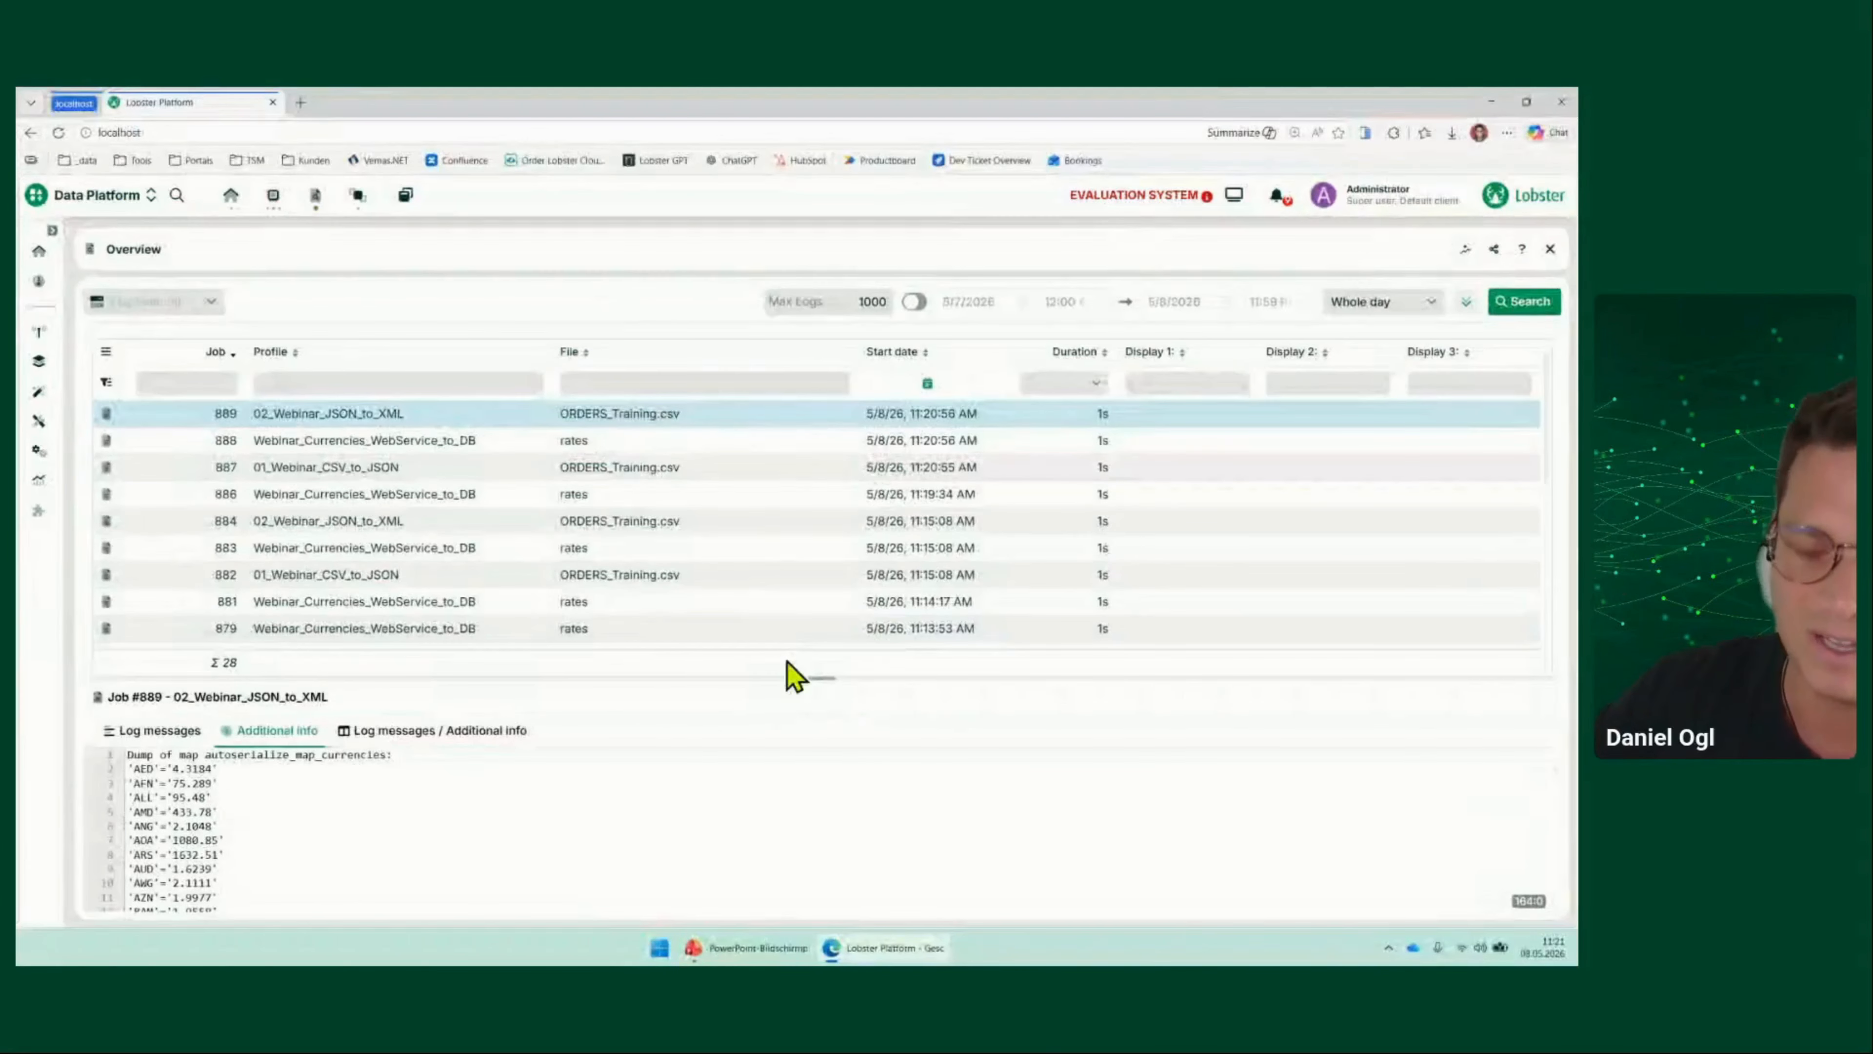
# Switch to the PowerPoint slide show and advance from the possibilities slide to the Q&A slide
pyautogui.click(778, 953)
pyautogui.rightClick(763, 902)
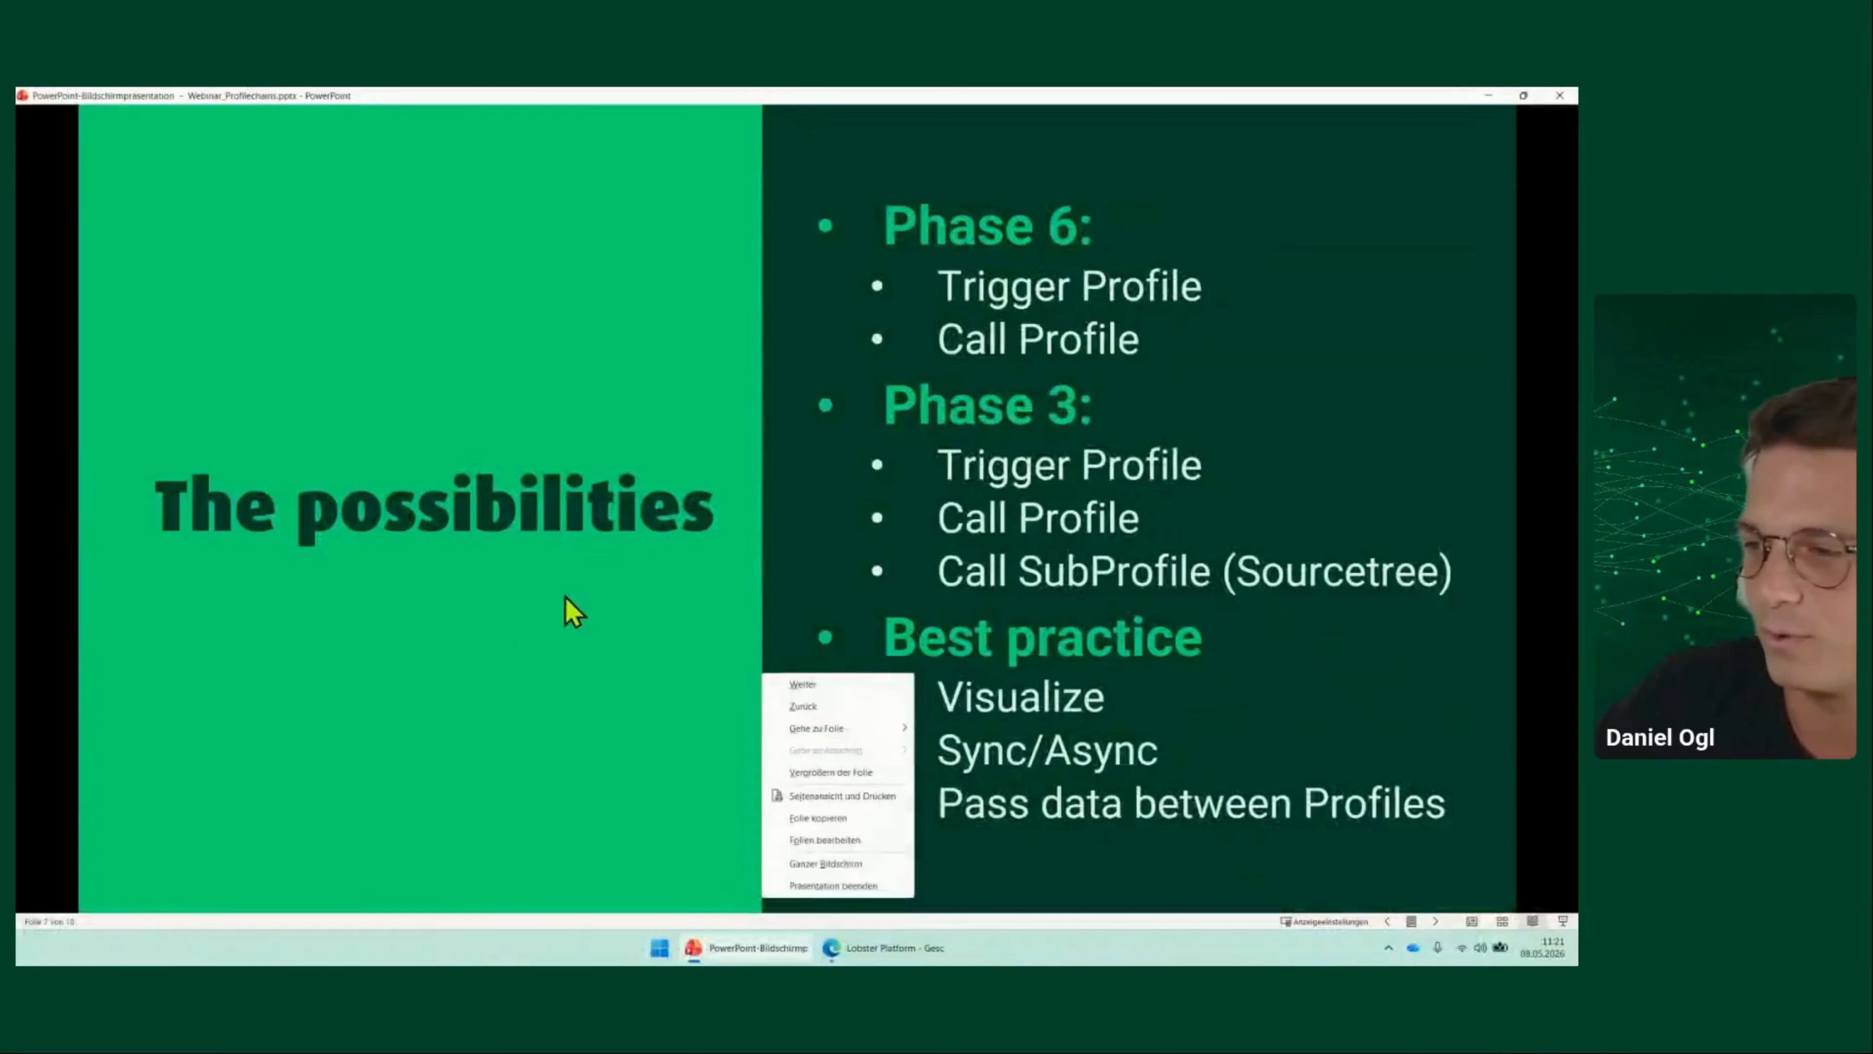
pyautogui.click(681, 103)
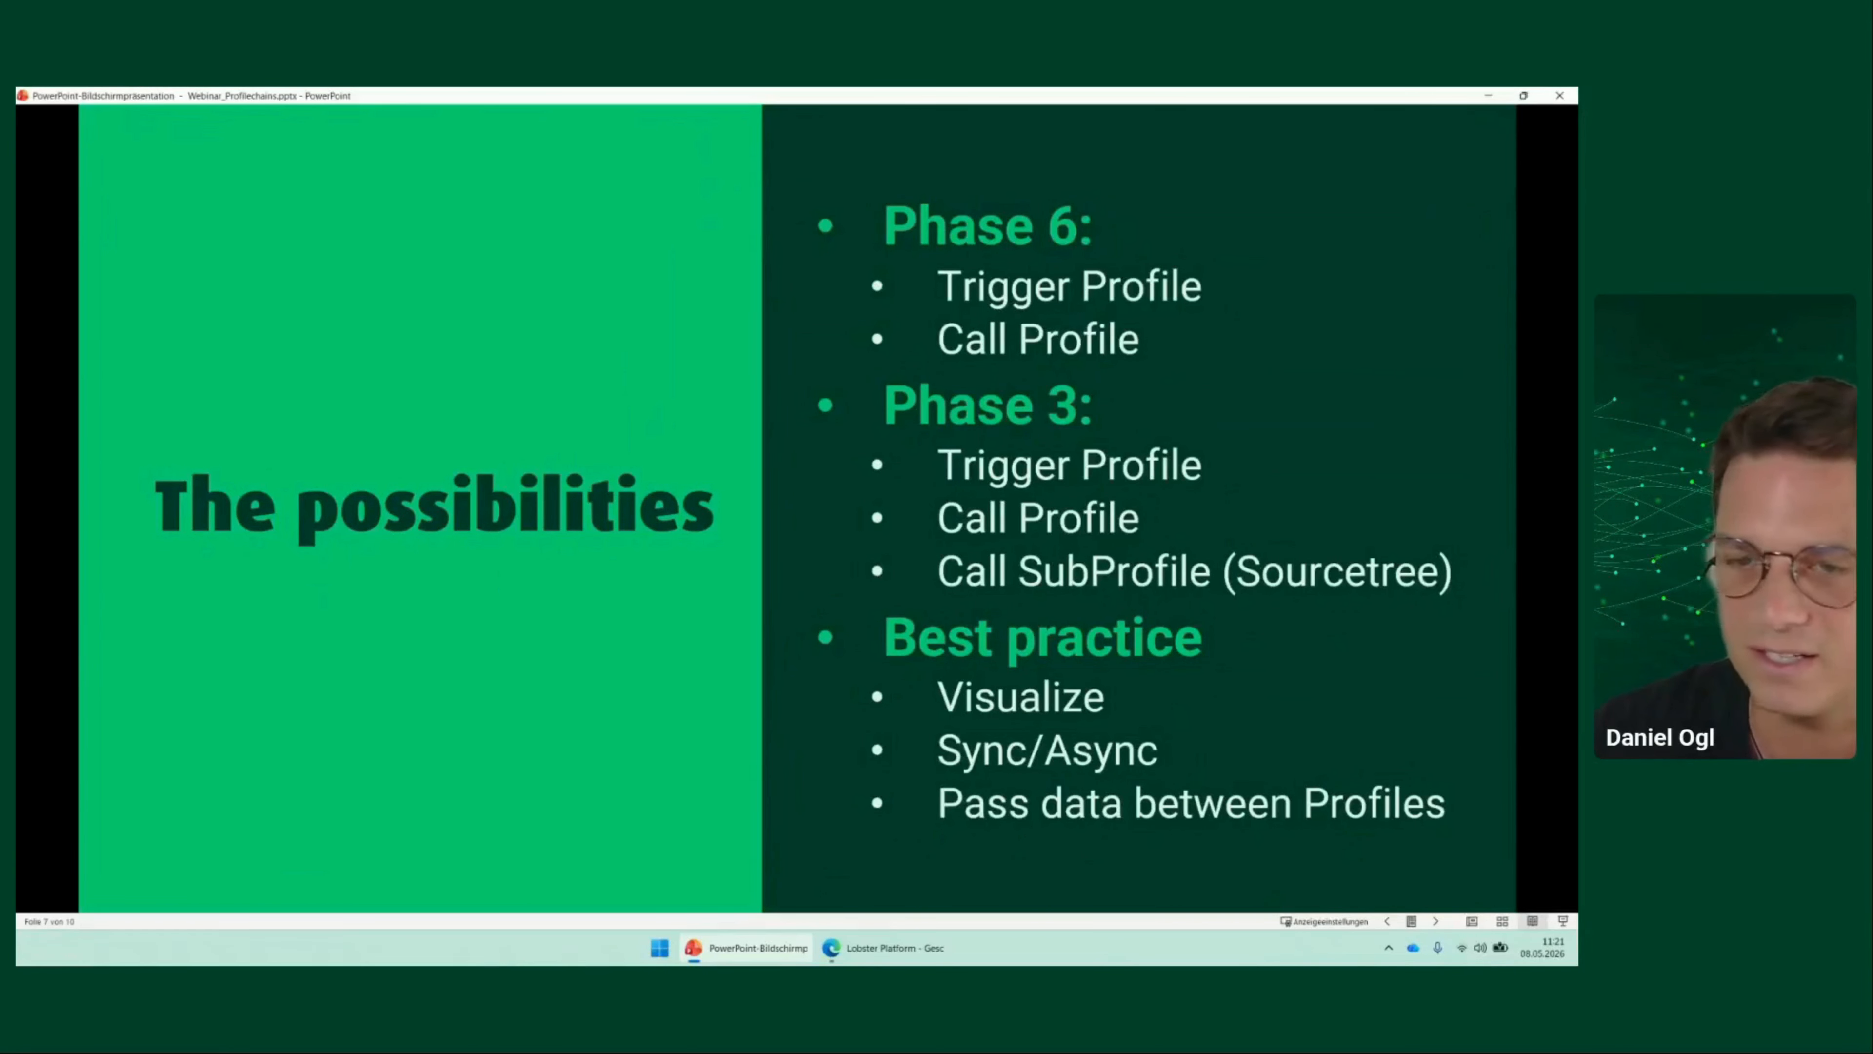
pyautogui.press('Right')
pyautogui.press('Right')
pyautogui.press('Right')
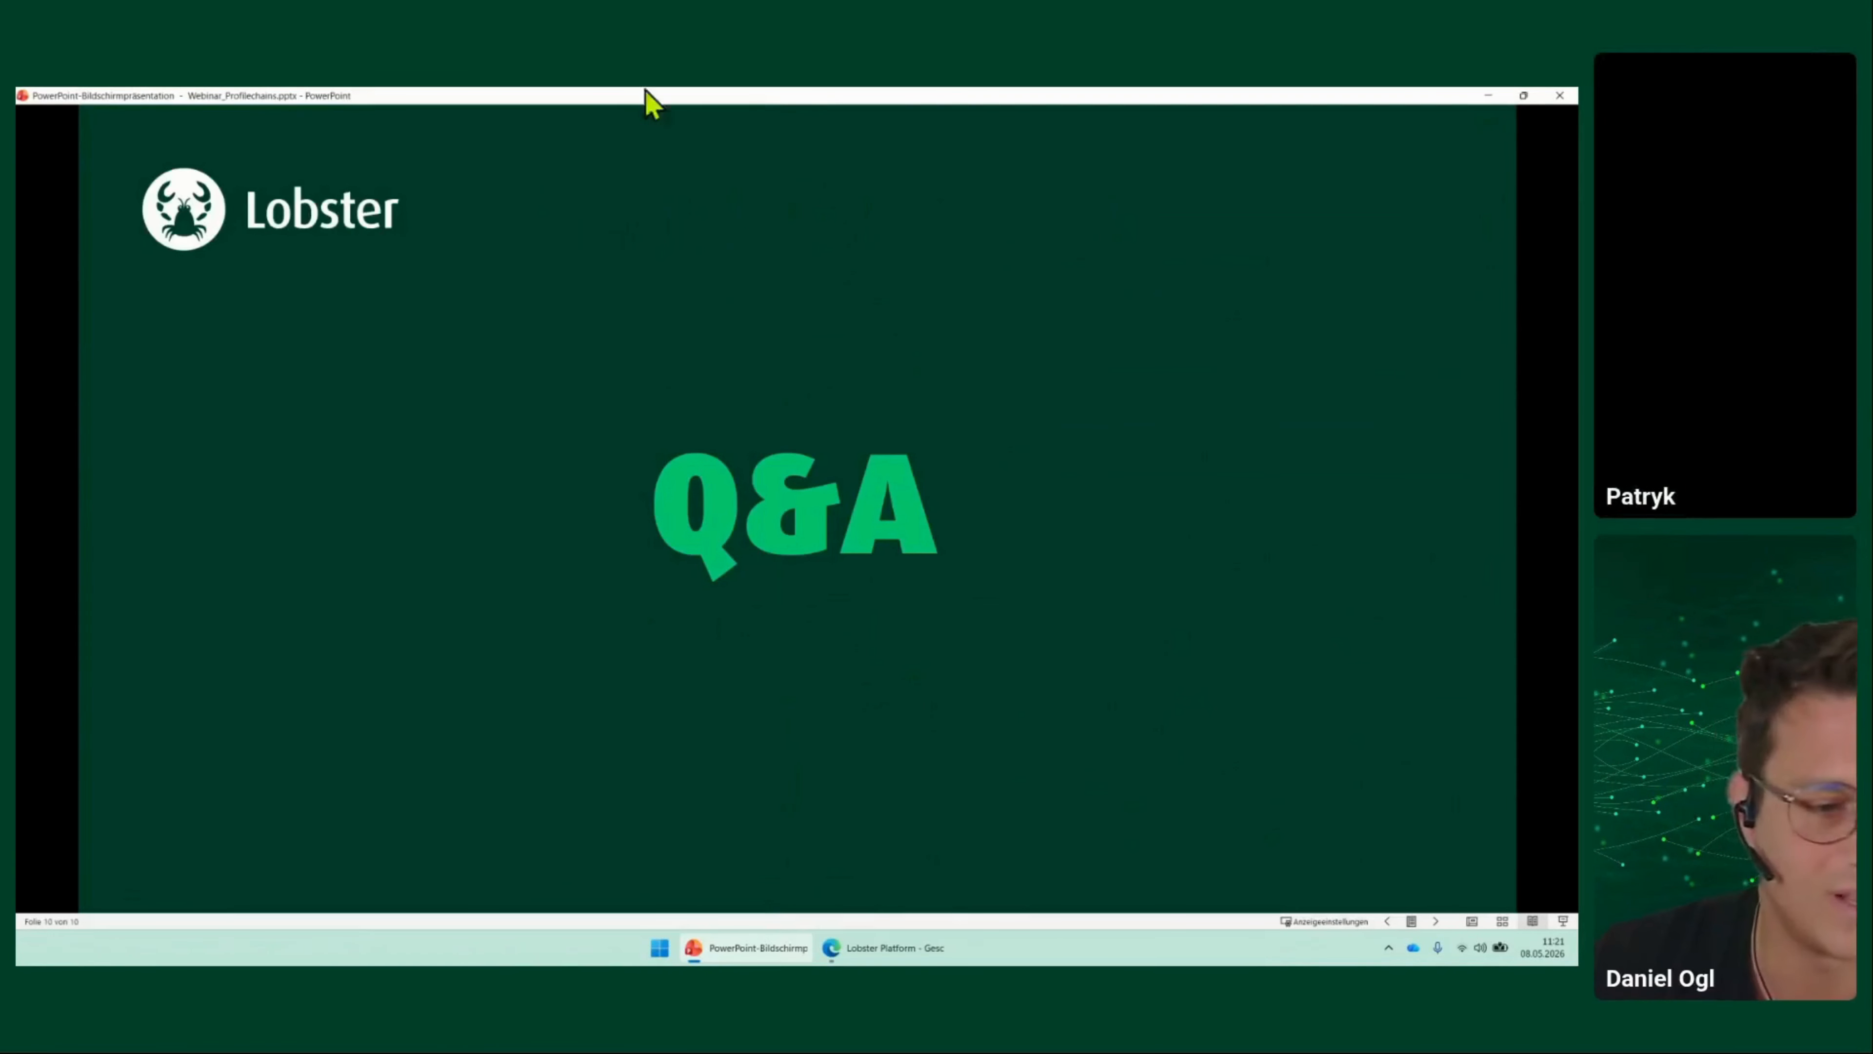